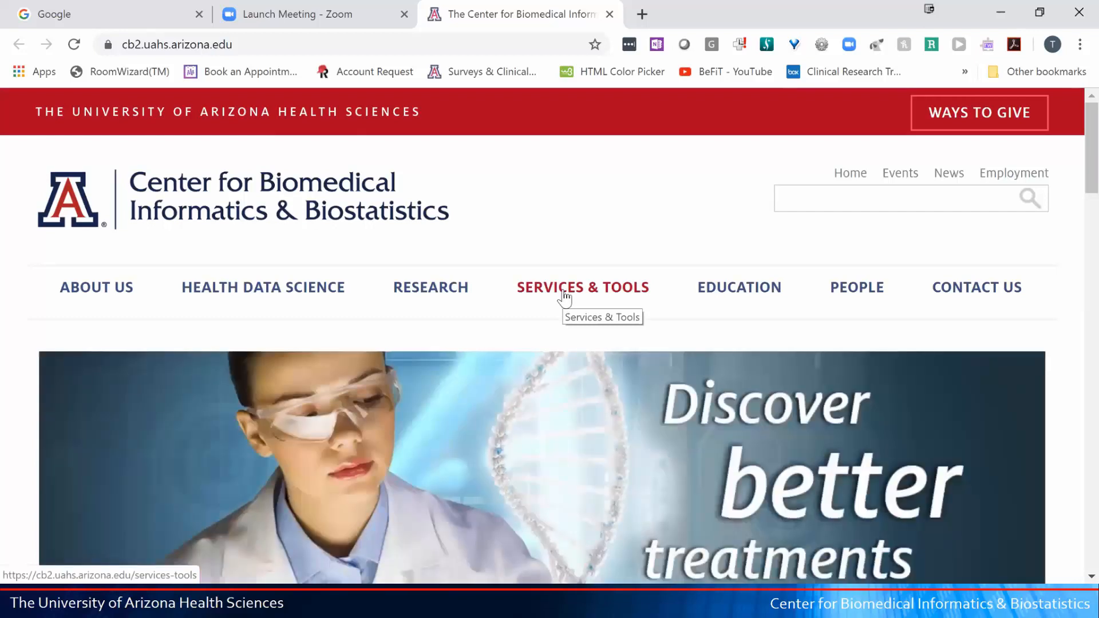
# - Go to the Center's Services & Tools page and follow the Surveys & Clinical Databases (REDCap) link
pyautogui.click(565, 297)
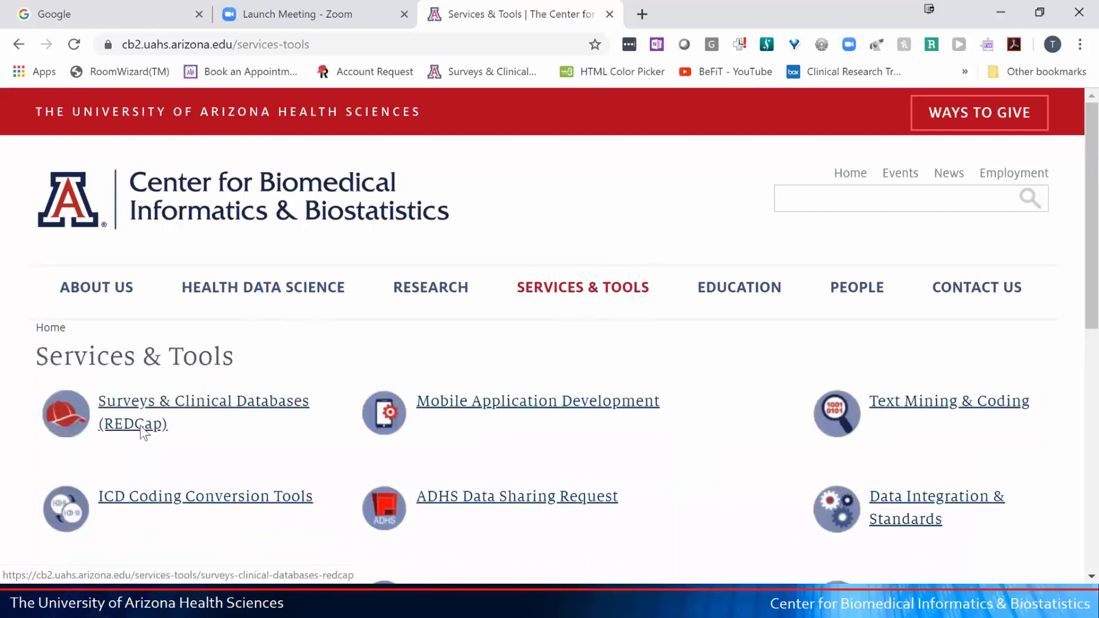
pyautogui.scroll(-2, 151, 418)
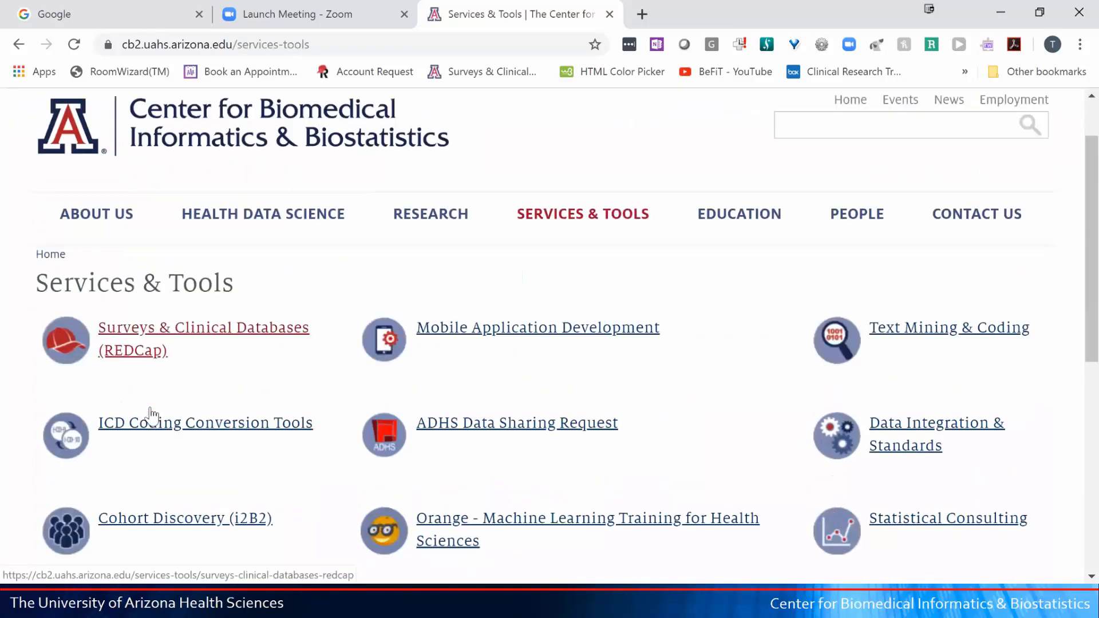
pyautogui.scroll(-1, 138, 279)
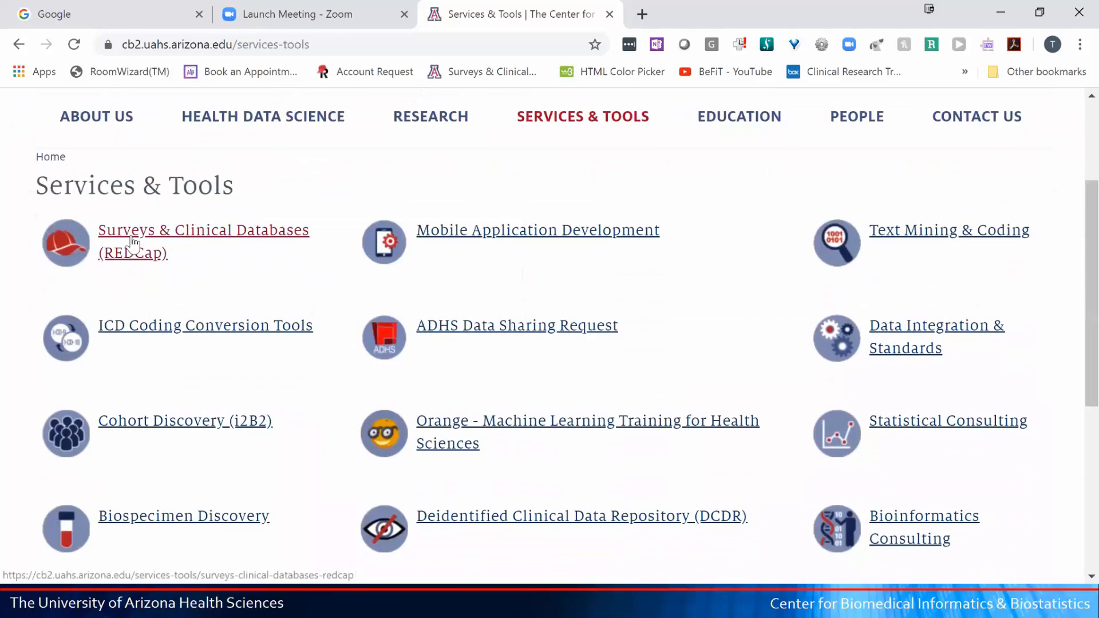
pyautogui.click(133, 241)
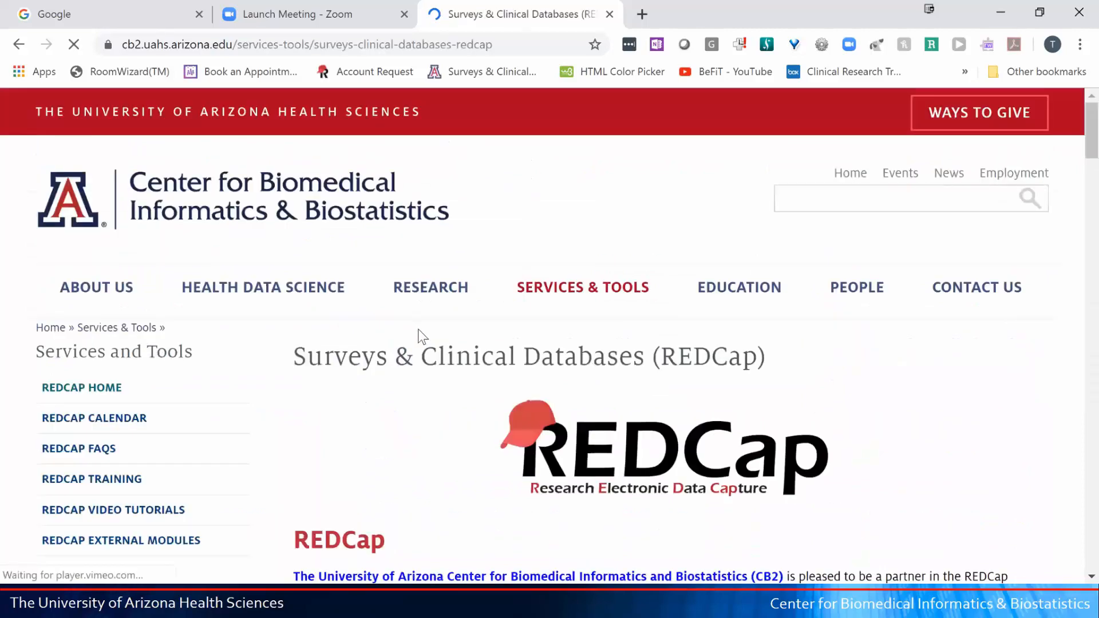
# - Scroll through the REDCap page's account, statistics, software and support sections, then back to 'How to get an account'
pyautogui.scroll(-3, 414, 324)
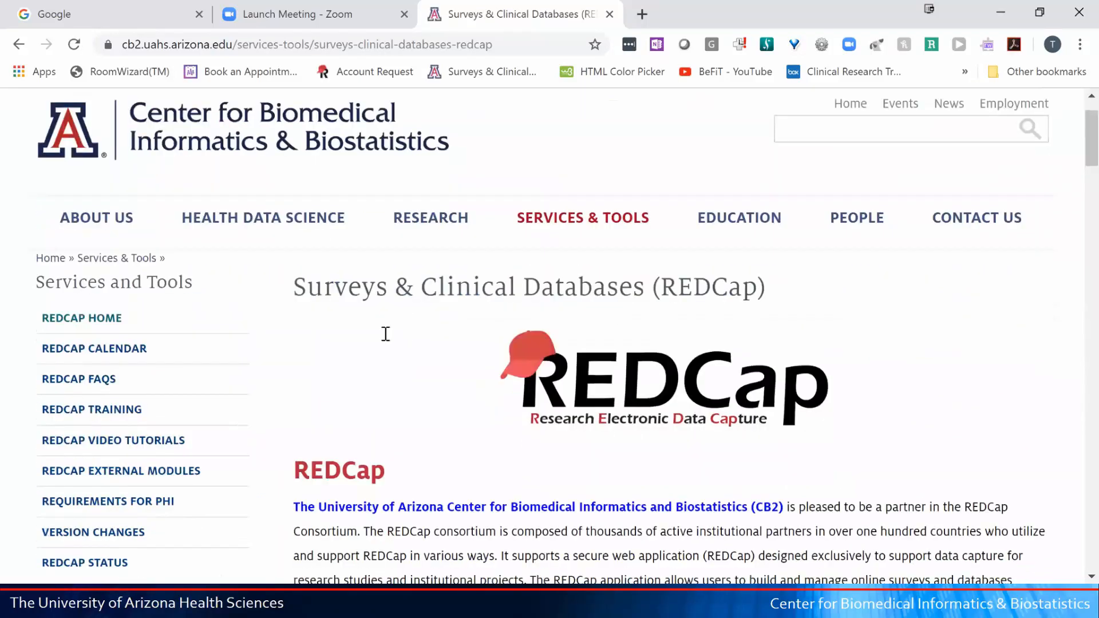
pyautogui.scroll(-1, 385, 335)
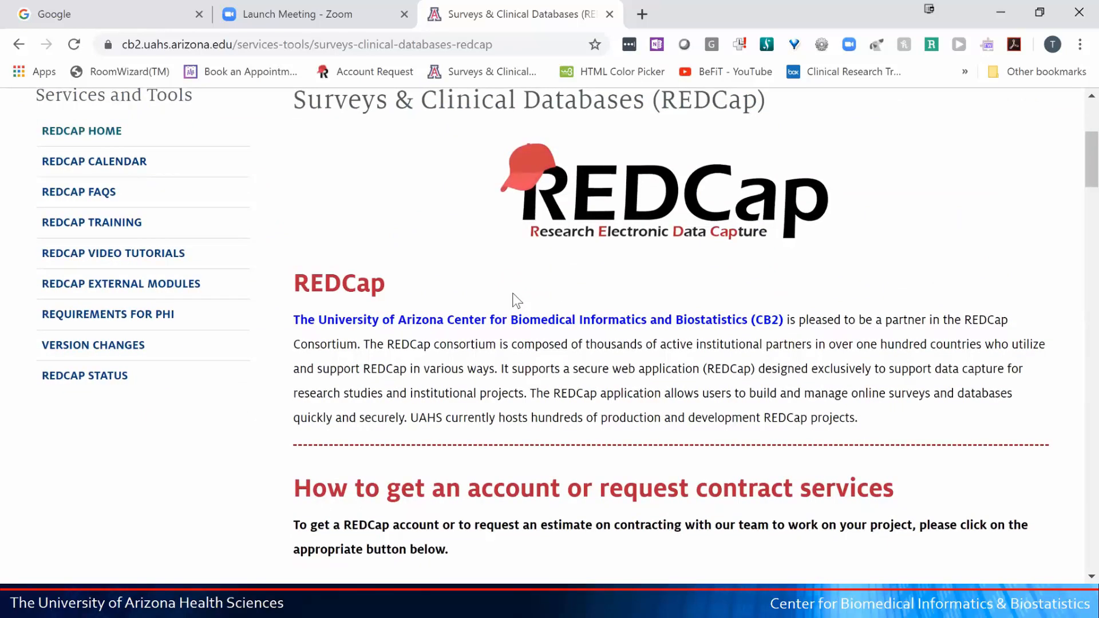
pyautogui.scroll(-3, 516, 301)
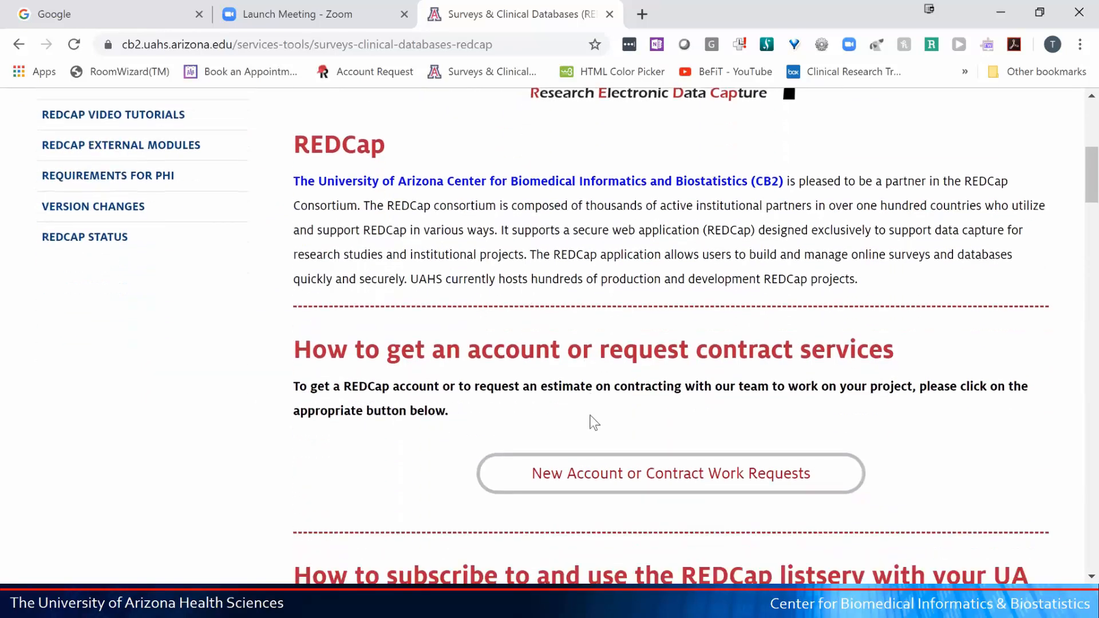
pyautogui.scroll(-3, 594, 421)
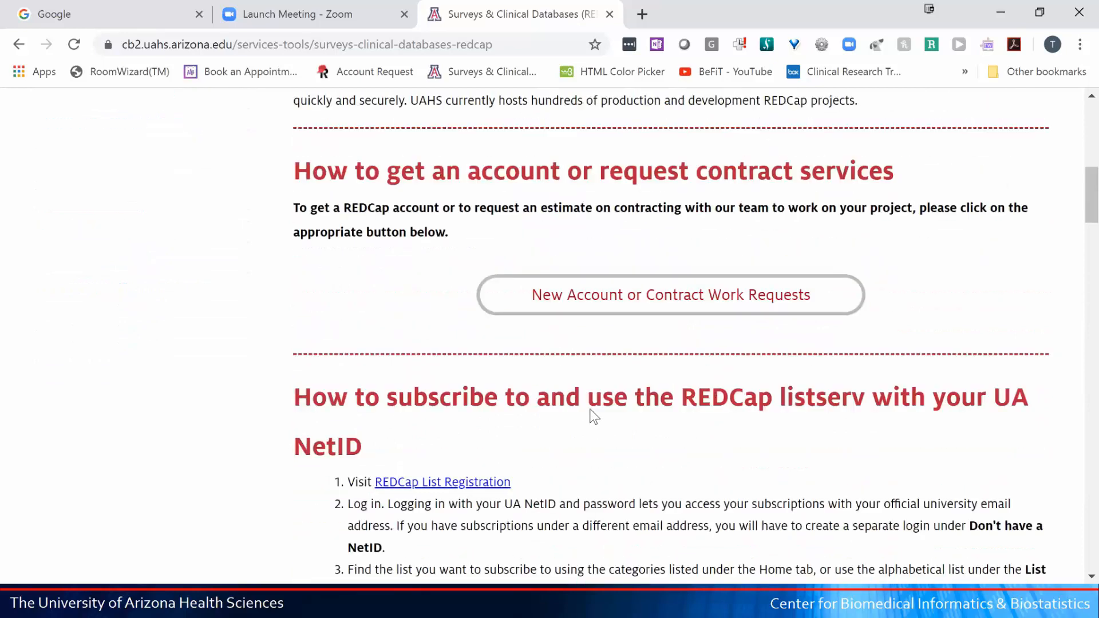
pyautogui.scroll(-6, 594, 417)
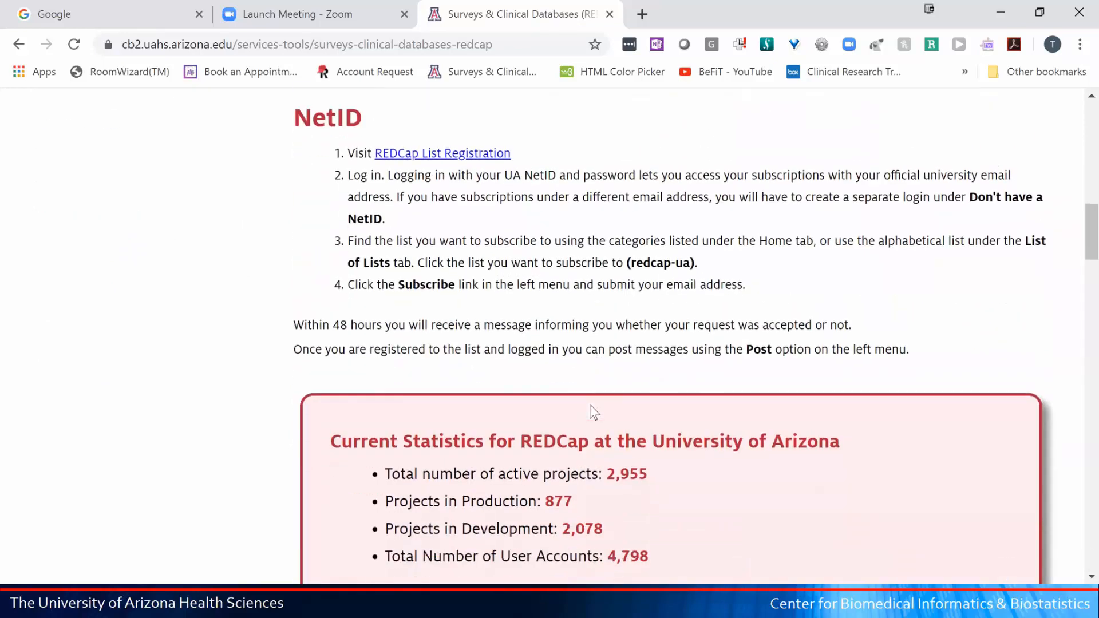
pyautogui.scroll(-1, 594, 412)
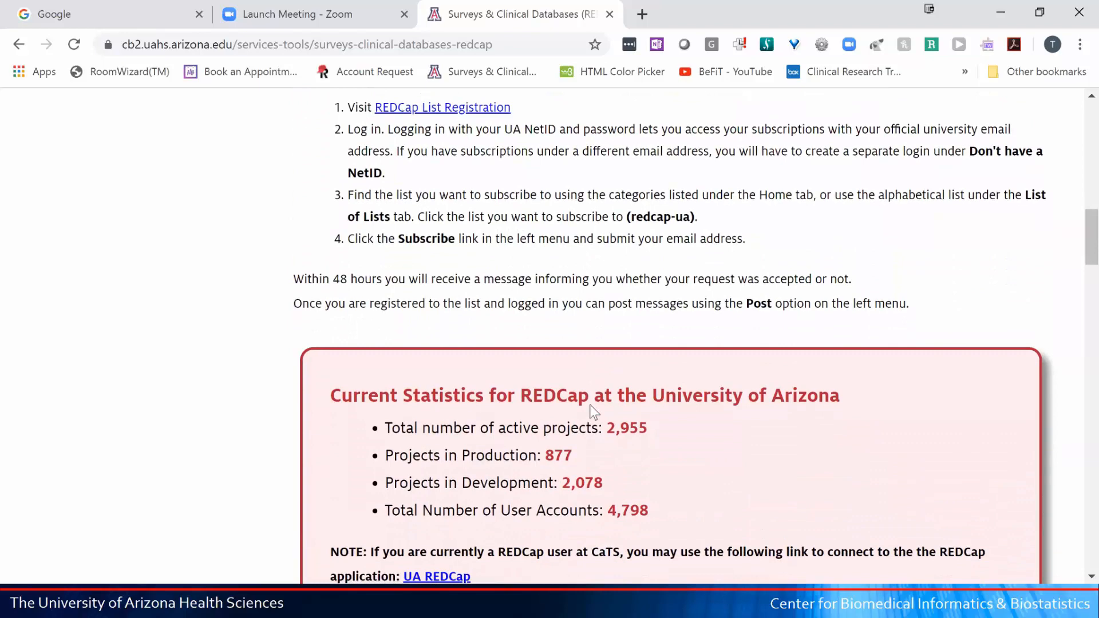
pyautogui.scroll(-4, 590, 405)
pyautogui.scroll(-4, 594, 412)
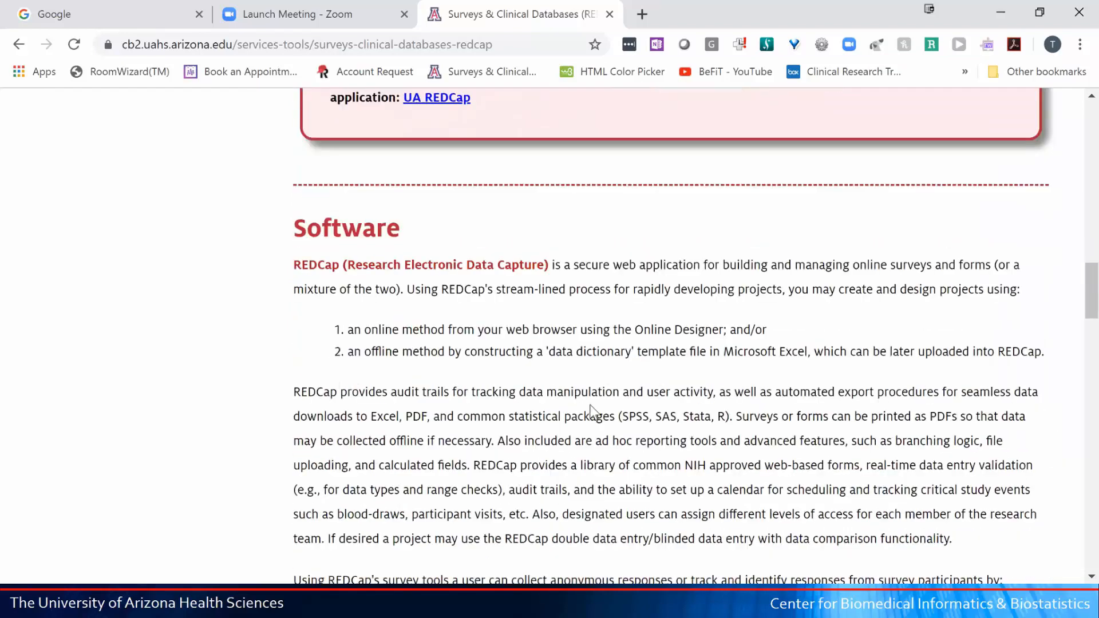
pyautogui.scroll(-1, 591, 409)
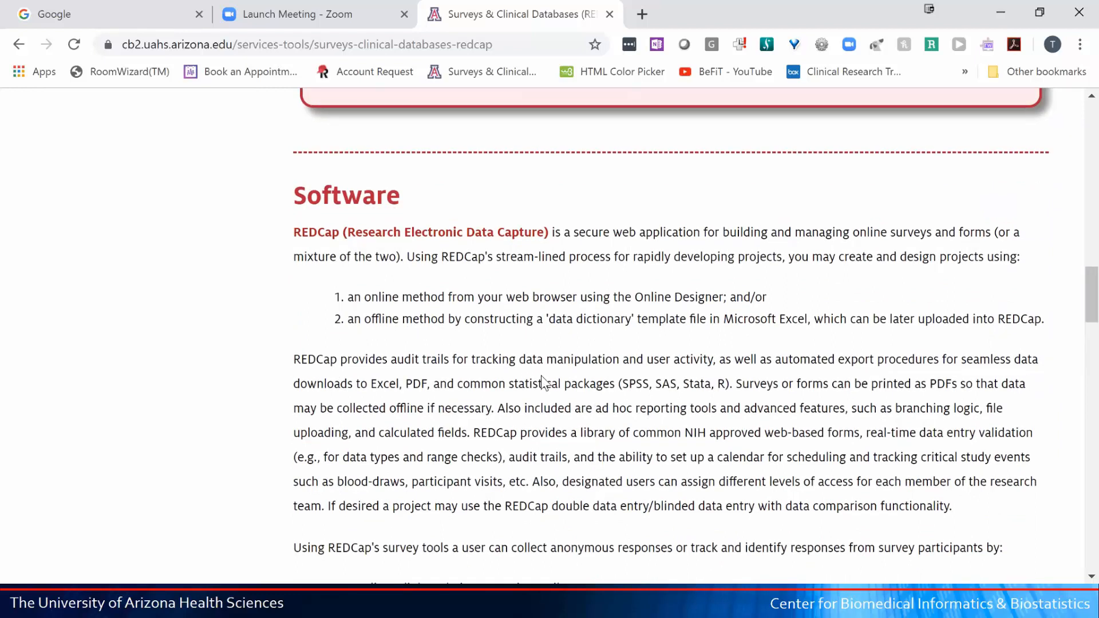
pyautogui.scroll(-2, 541, 376)
pyautogui.scroll(-8, 541, 378)
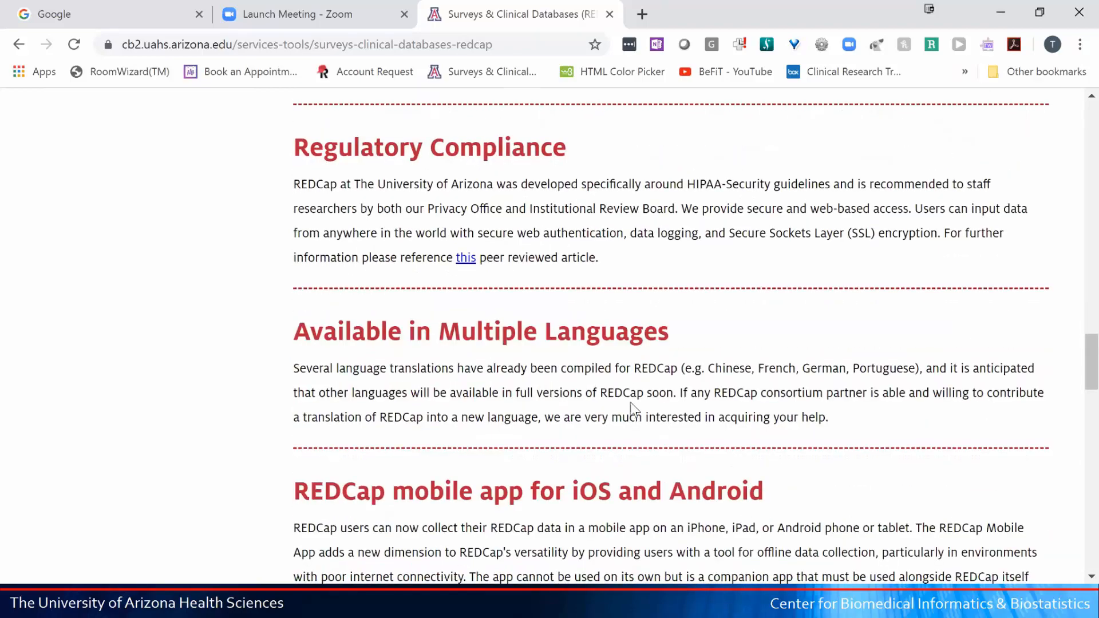
pyautogui.scroll(-4, 630, 403)
pyautogui.scroll(-12, 630, 403)
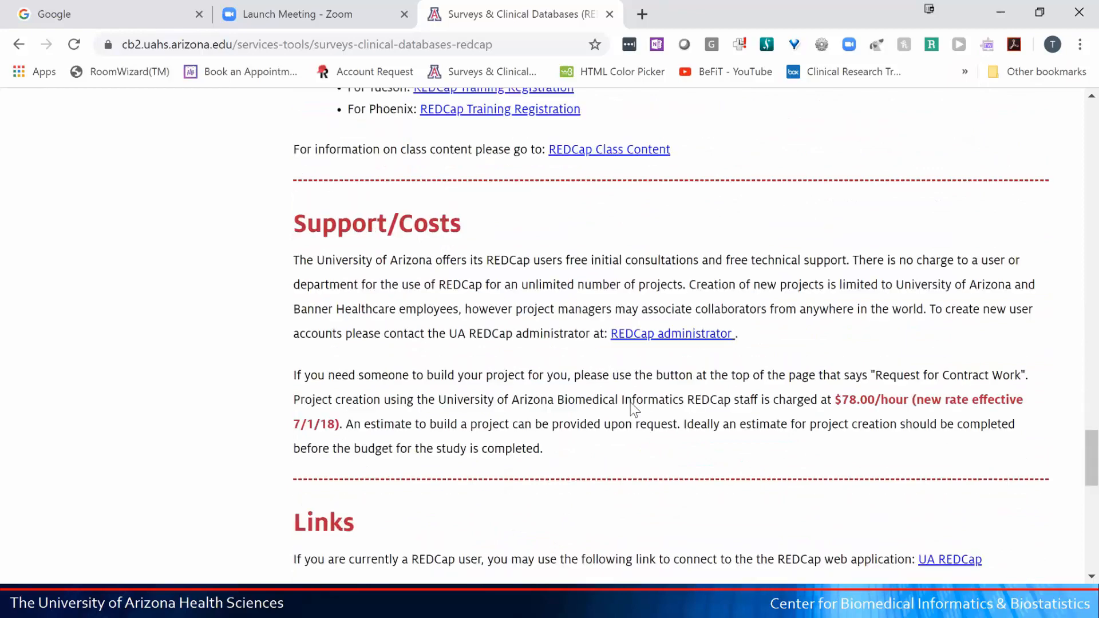
pyautogui.scroll(19, 629, 401)
pyautogui.scroll(15, 630, 401)
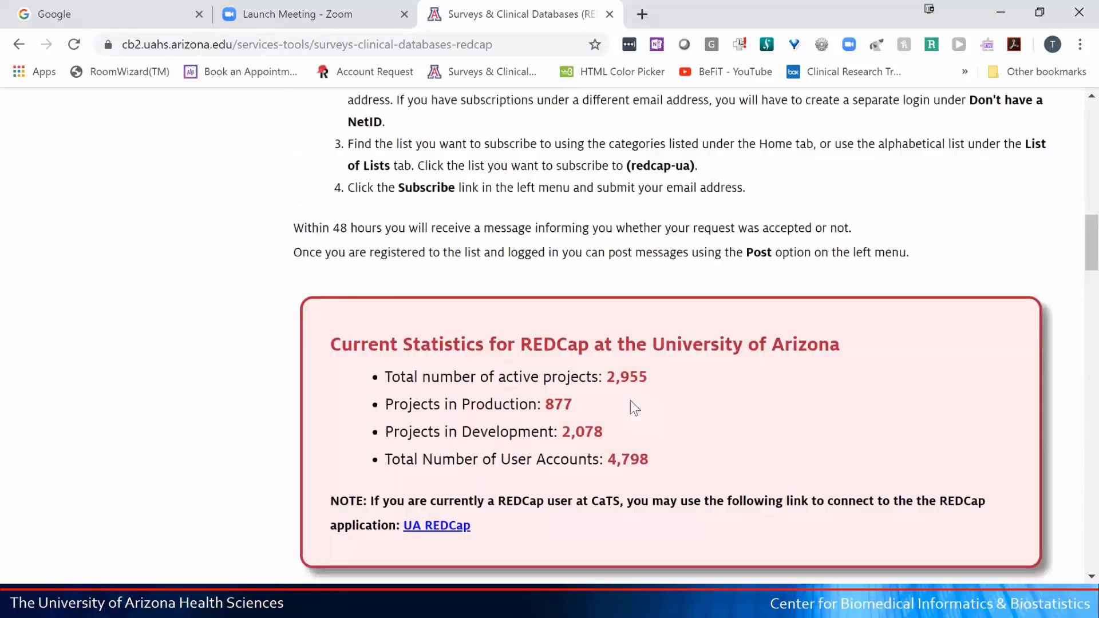
pyautogui.scroll(3, 630, 405)
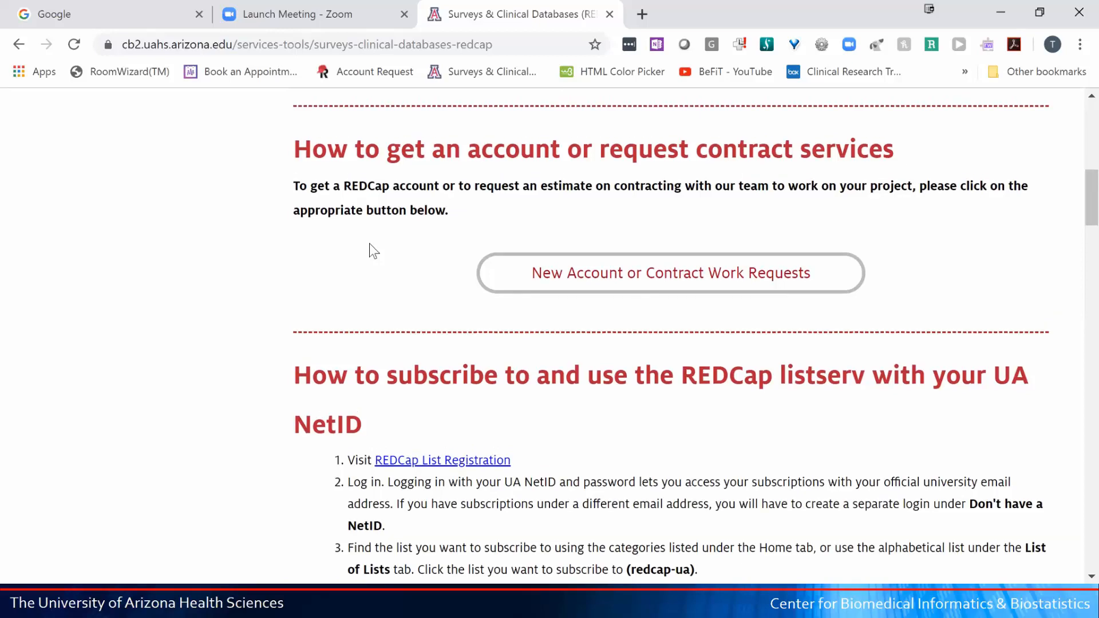
pyautogui.scroll(3, 370, 248)
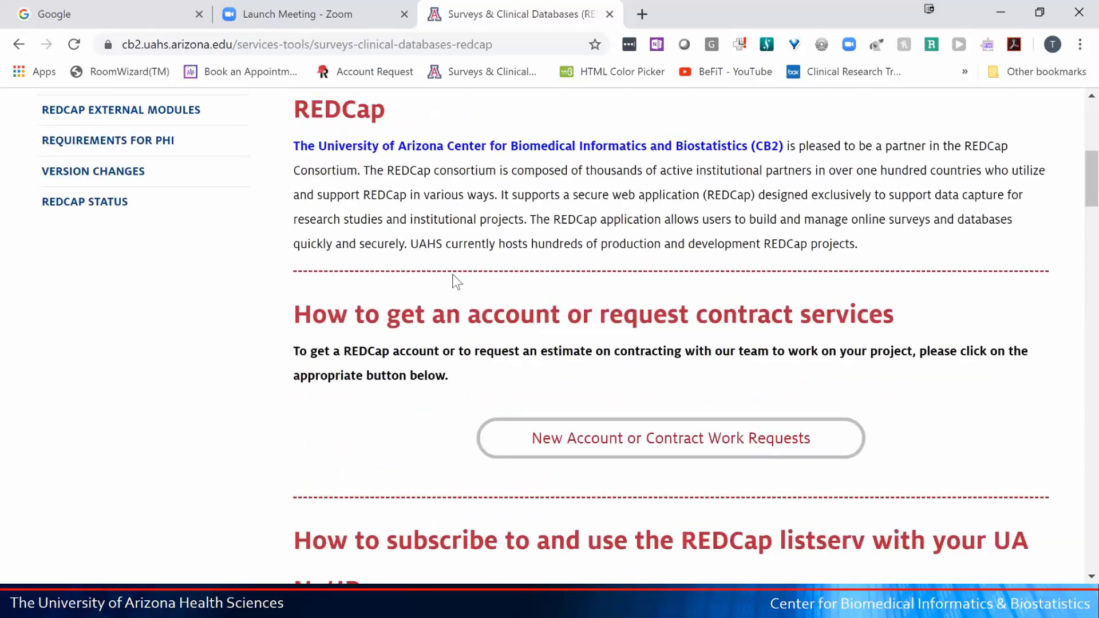
pyautogui.scroll(-15, 456, 280)
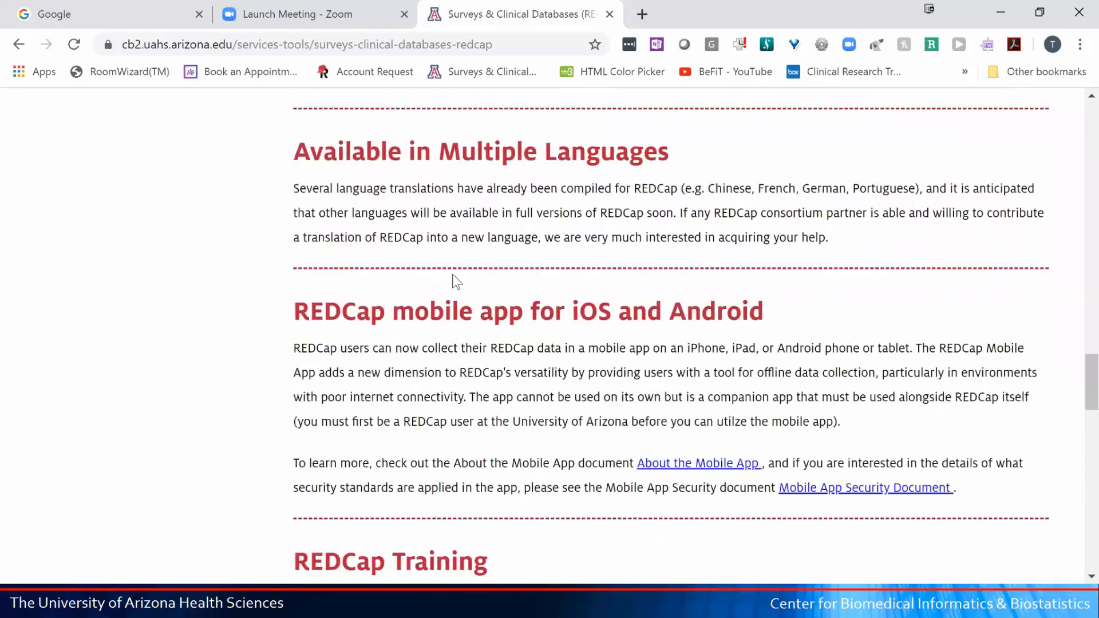
pyautogui.scroll(-14, 456, 281)
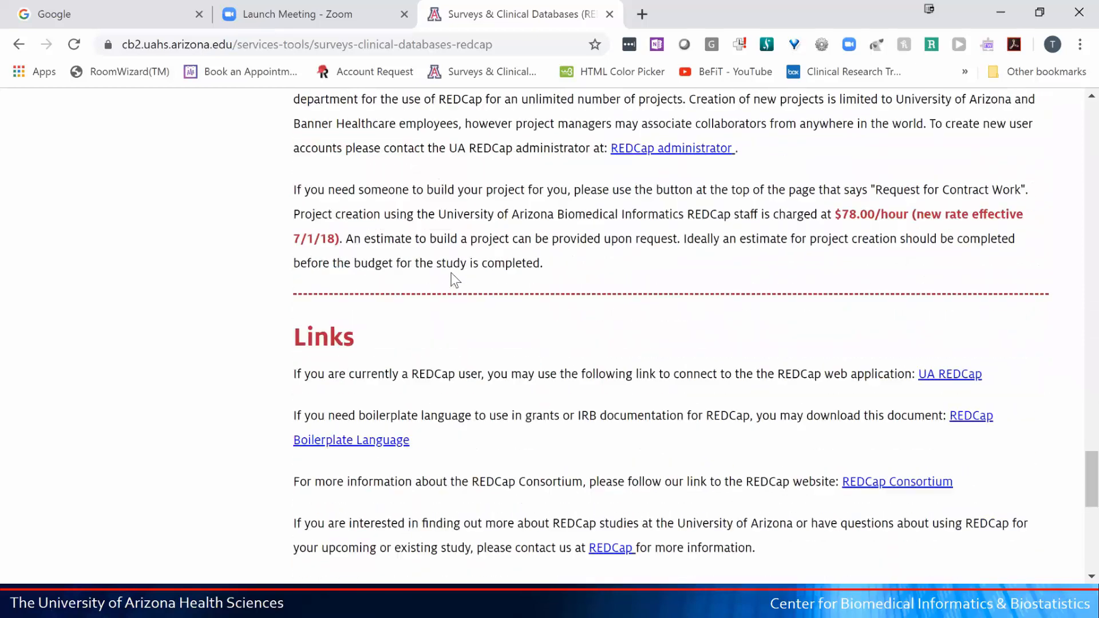
pyautogui.scroll(-6, 456, 279)
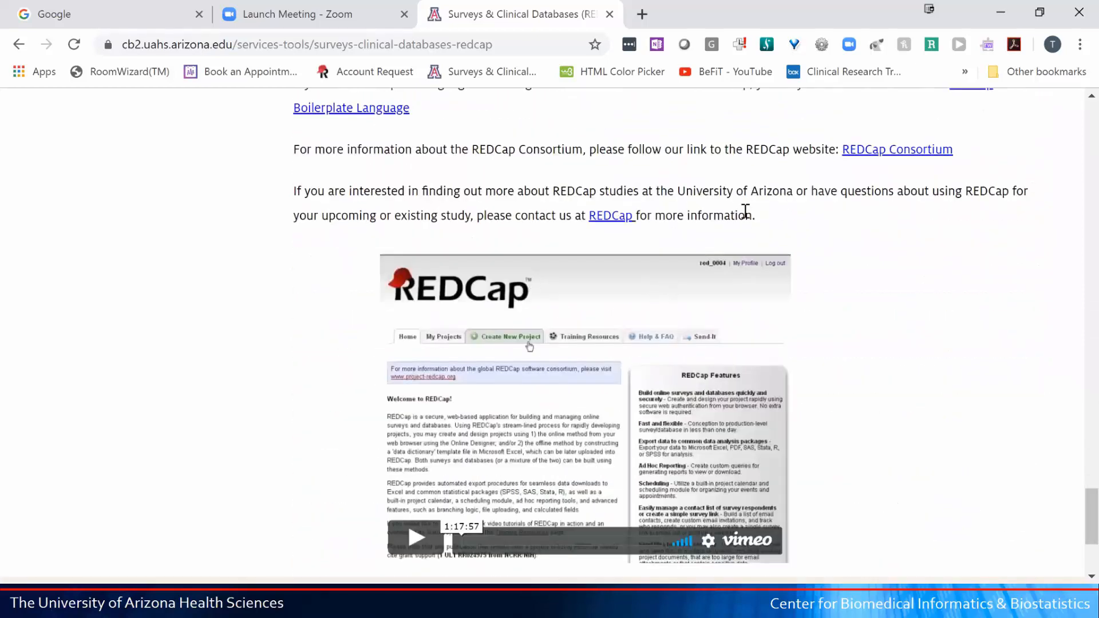
pyautogui.scroll(2, 601, 182)
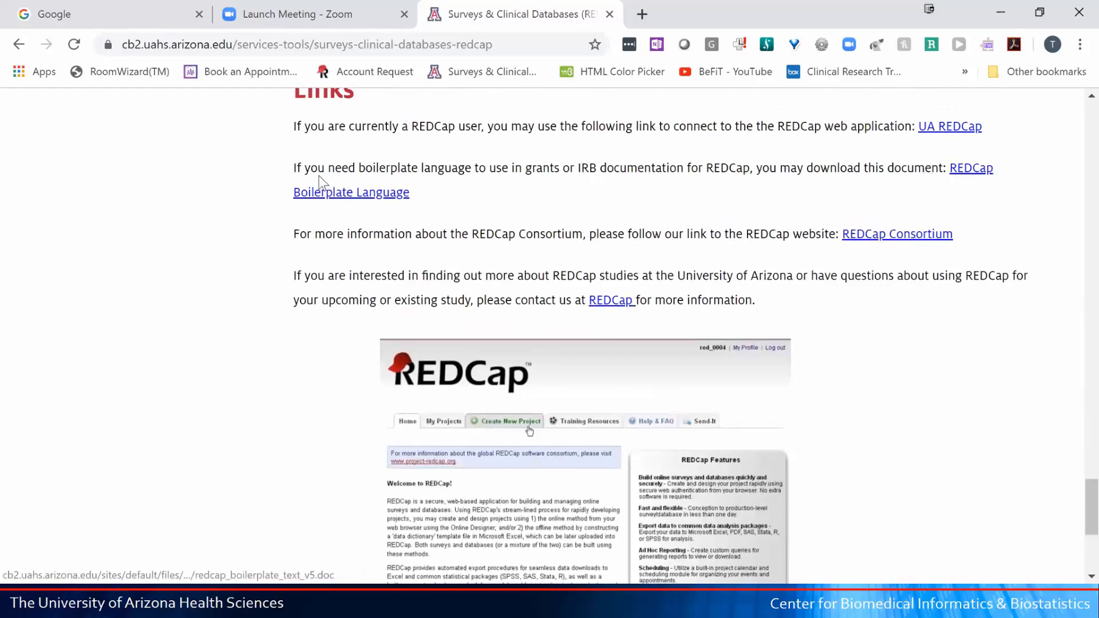
pyautogui.moveTo(365, 170); pyautogui.dragTo(614, 170)
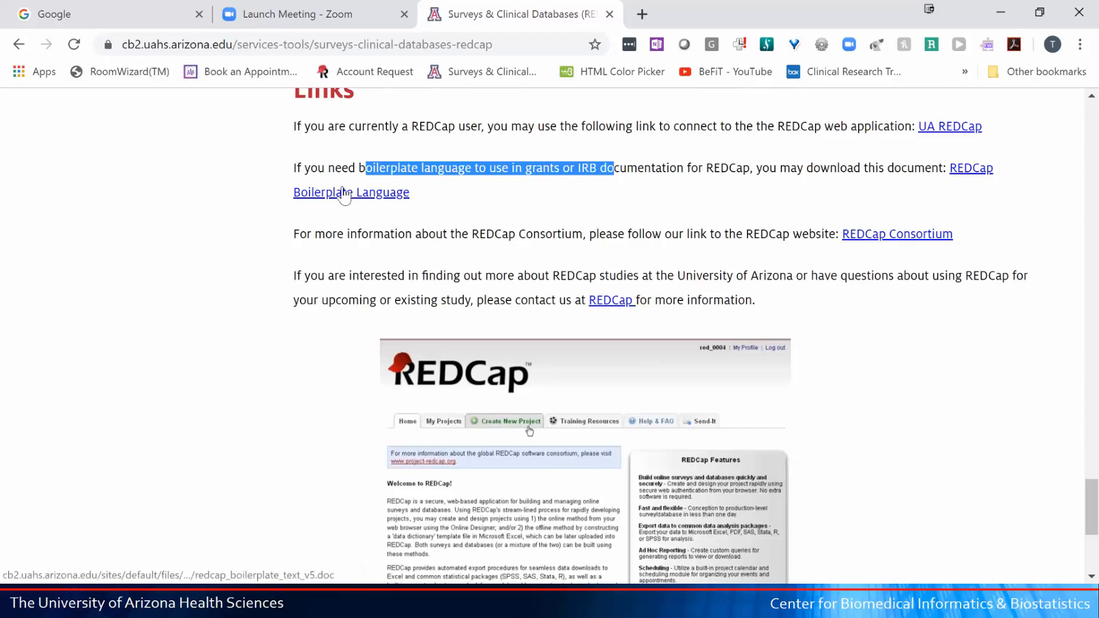
# - Scroll to the top of the REDCap page so the Services and Tools sidebar links show
pyautogui.scroll(7, 346, 195)
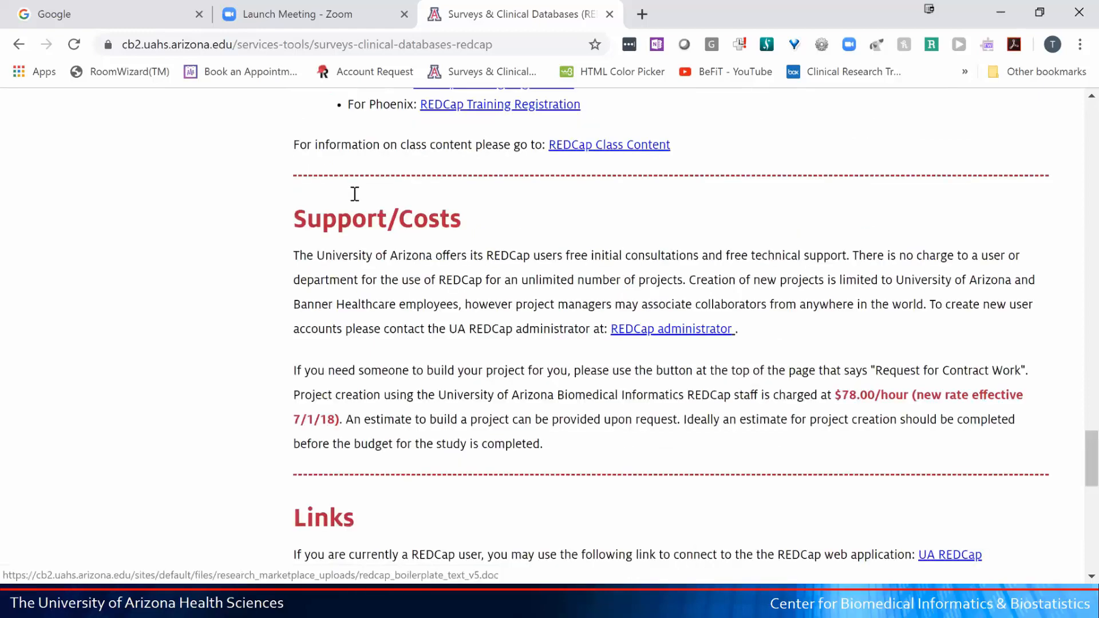
pyautogui.scroll(20, 354, 195)
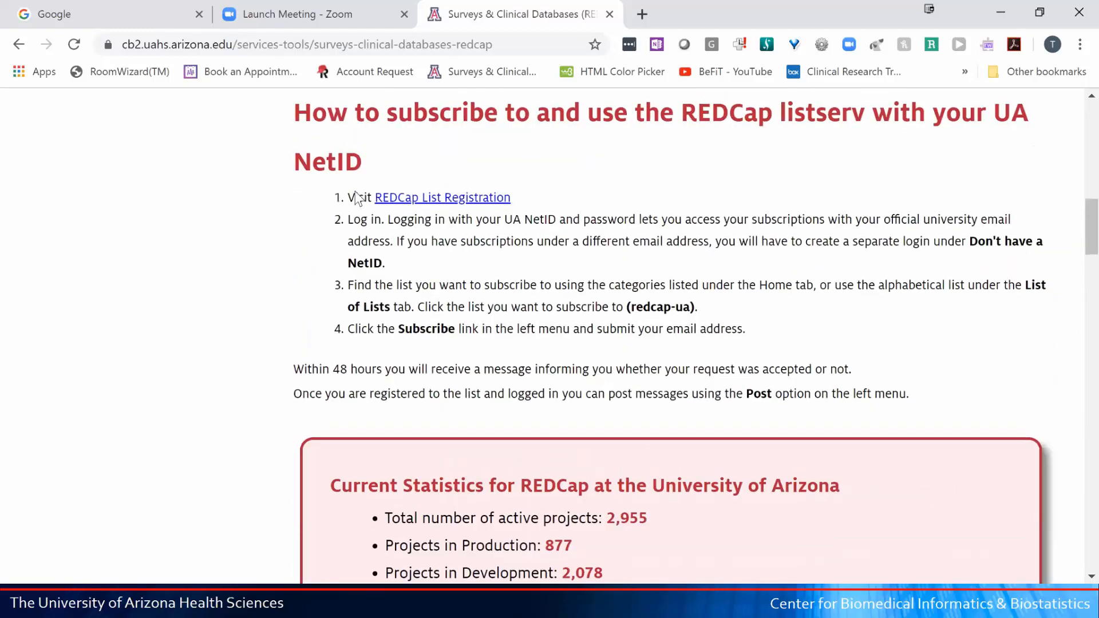
pyautogui.scroll(15, 356, 198)
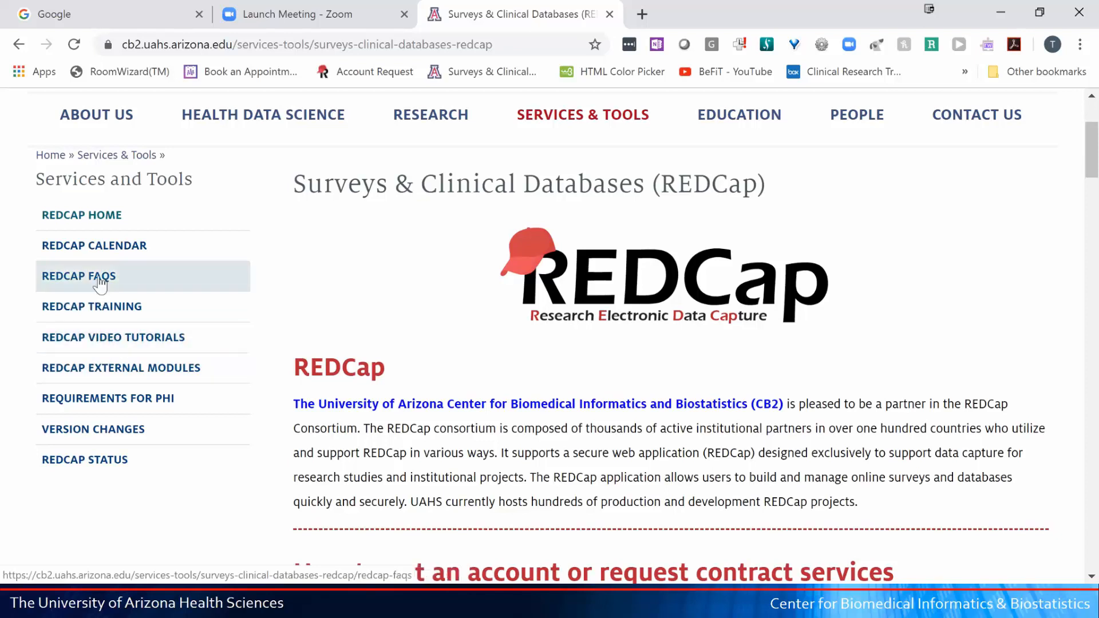
# - Open REDCap External Modules and look through the module list, such as Analytics
pyautogui.click(83, 376)
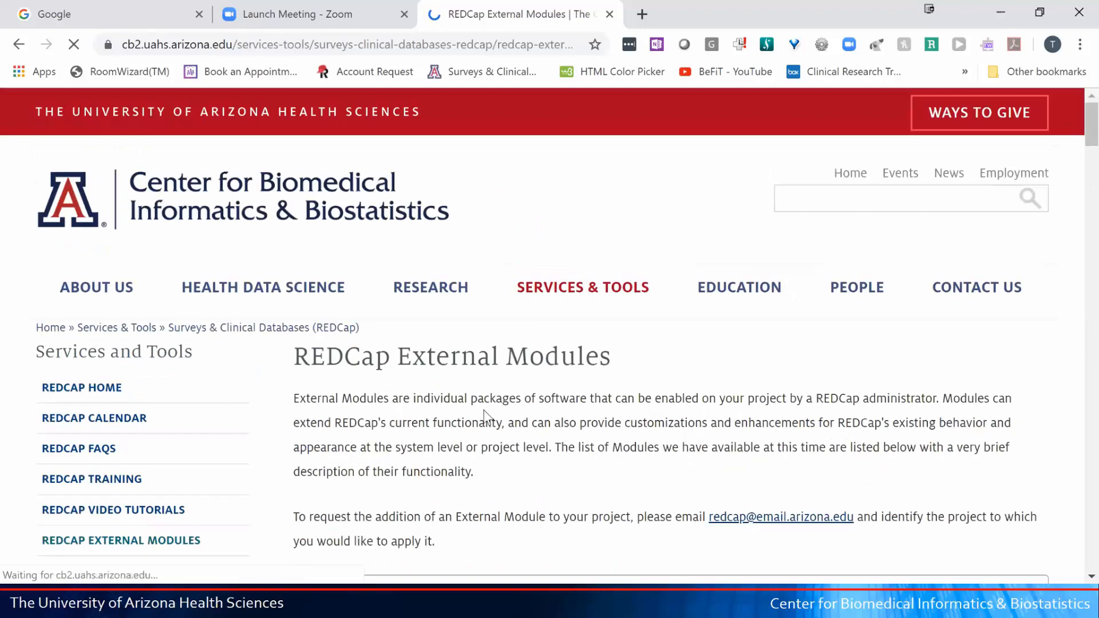
pyautogui.scroll(-12, 483, 404)
pyautogui.scroll(-20, 484, 410)
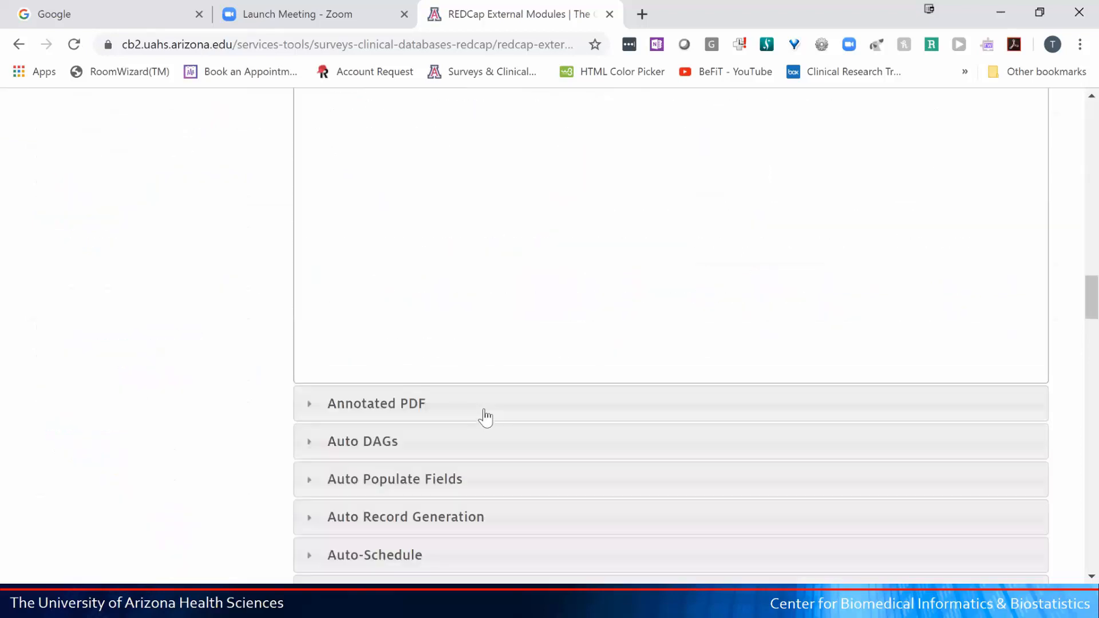
pyautogui.scroll(-18, 485, 418)
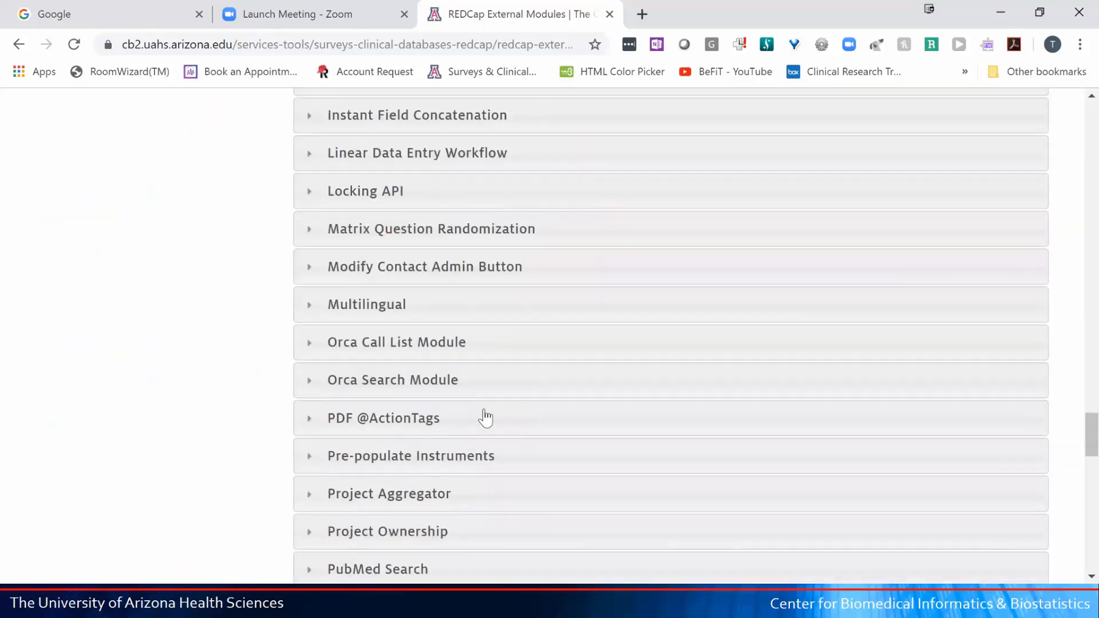
pyautogui.scroll(20, 485, 411)
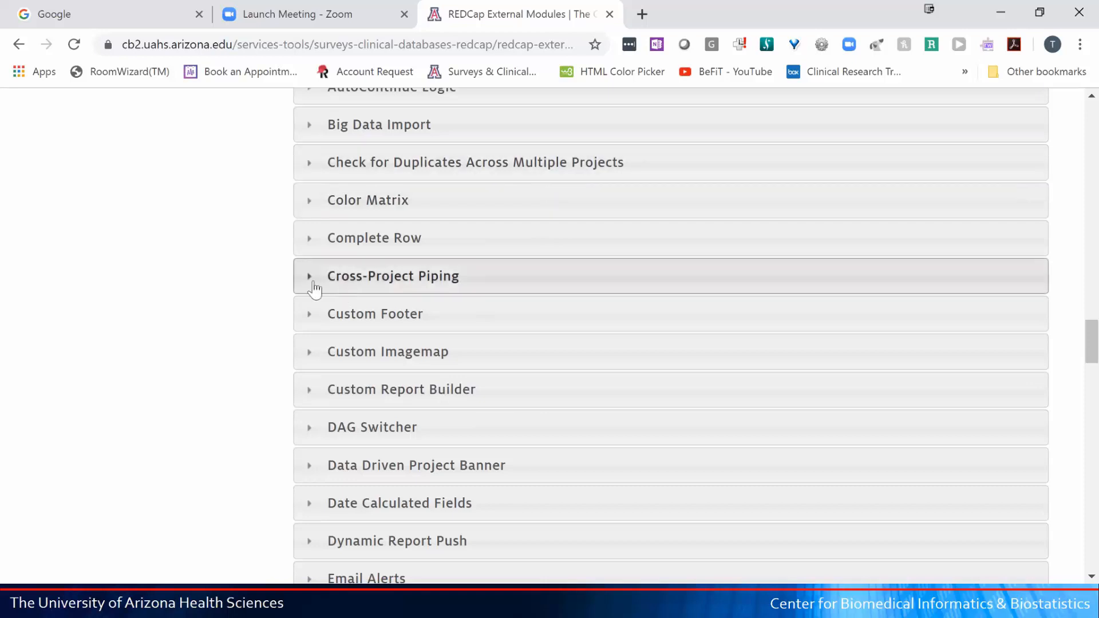
pyautogui.scroll(15, 318, 264)
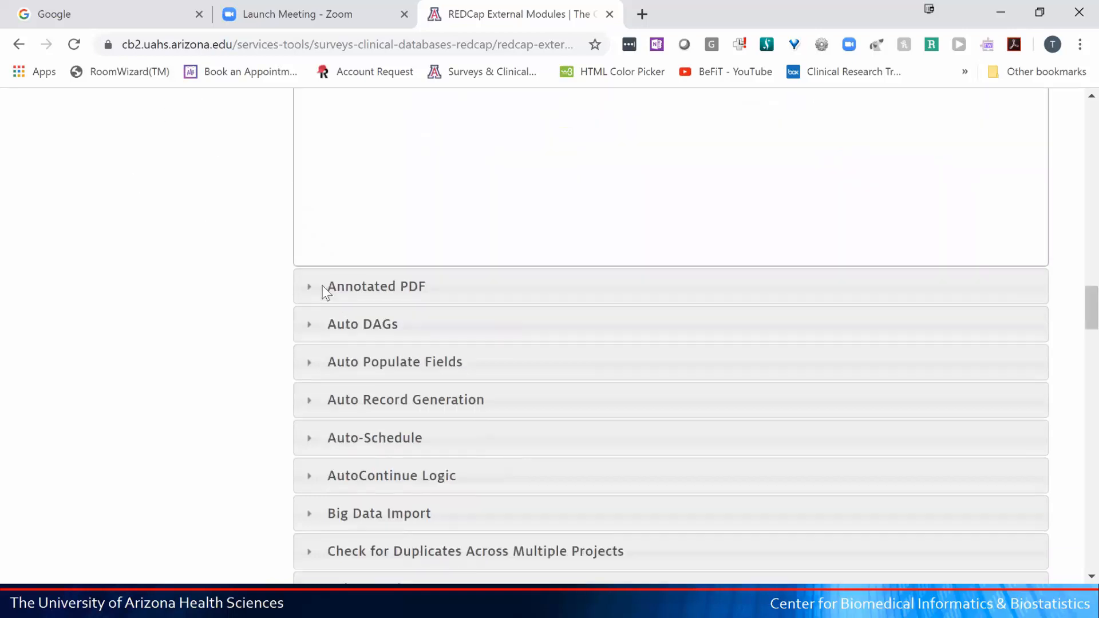
pyautogui.scroll(15, 324, 289)
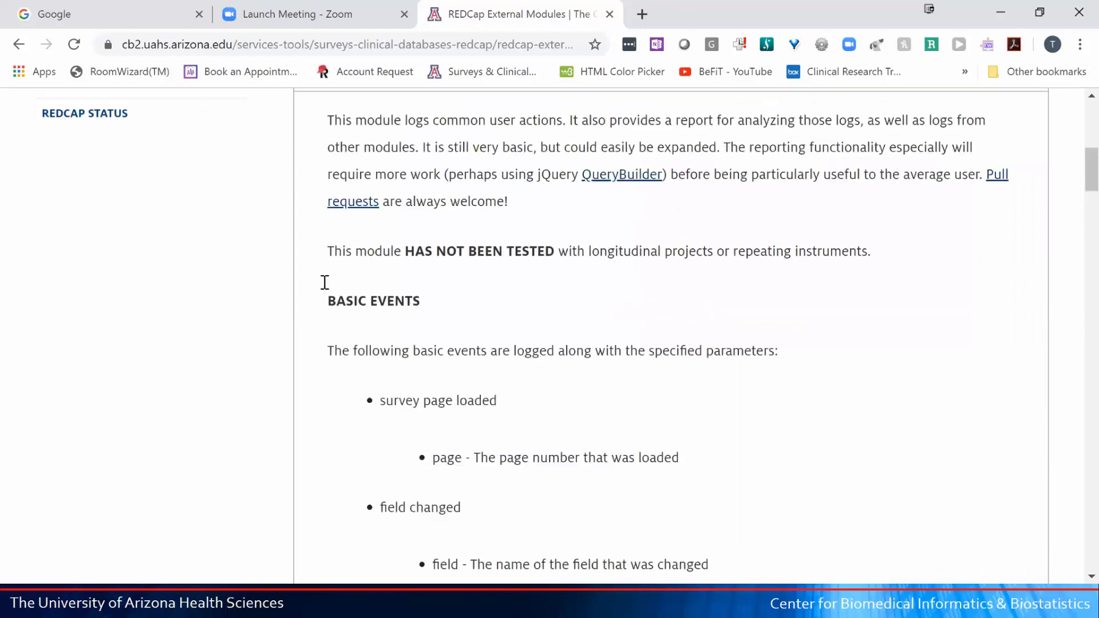
pyautogui.scroll(-4, 172, 324)
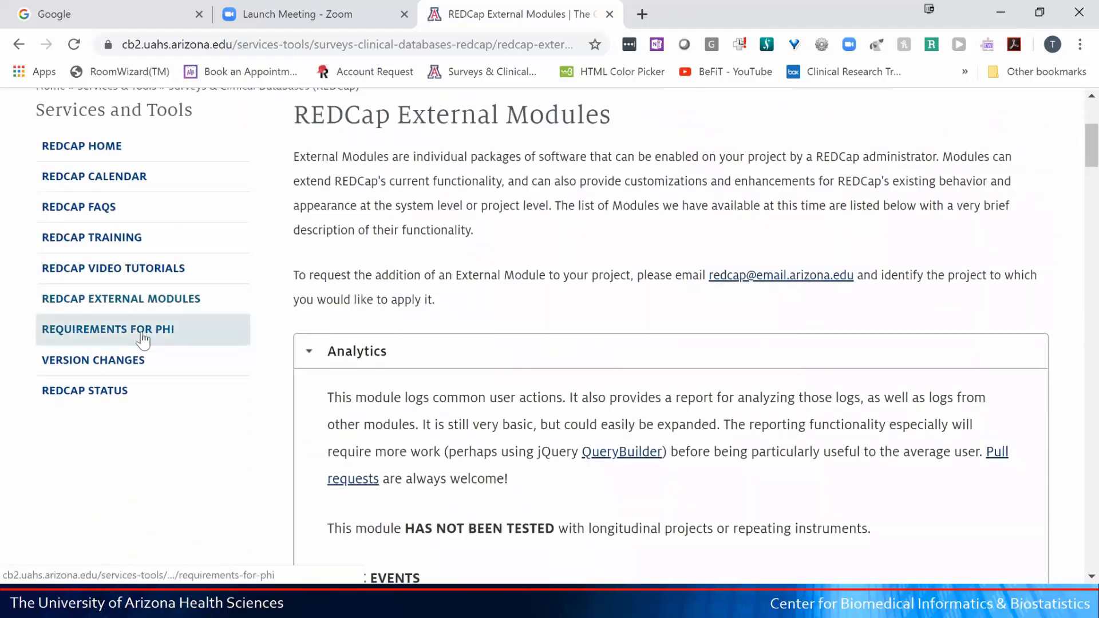
# - Open REDCap Version Changes and read the release notes, including 9.2.0's new smart variables
pyautogui.click(89, 361)
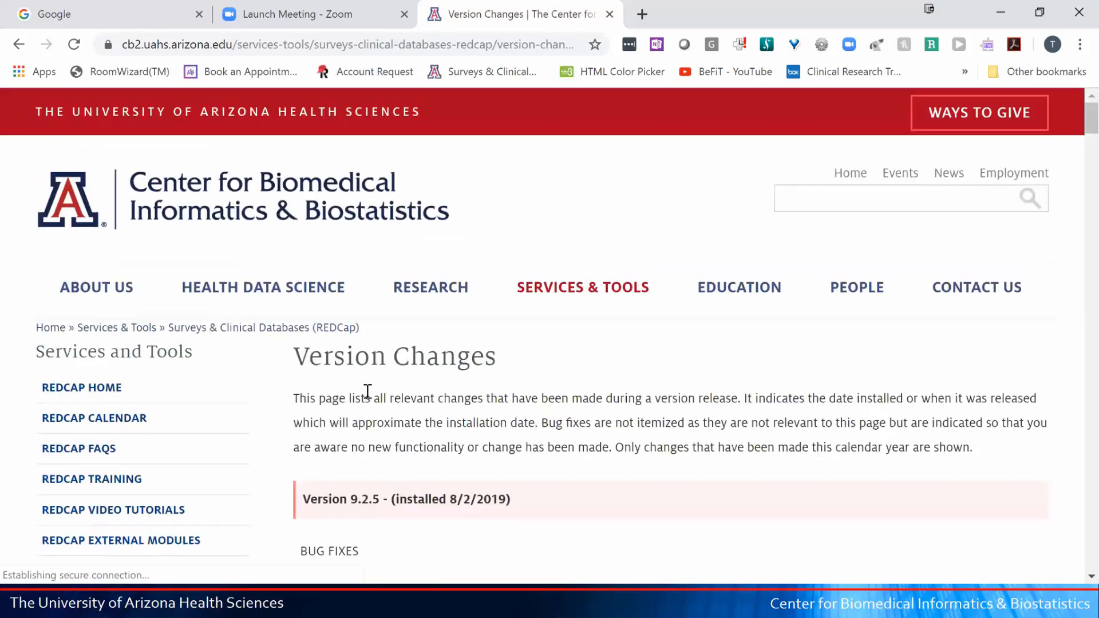
pyautogui.scroll(-3, 368, 392)
pyautogui.scroll(-3, 400, 422)
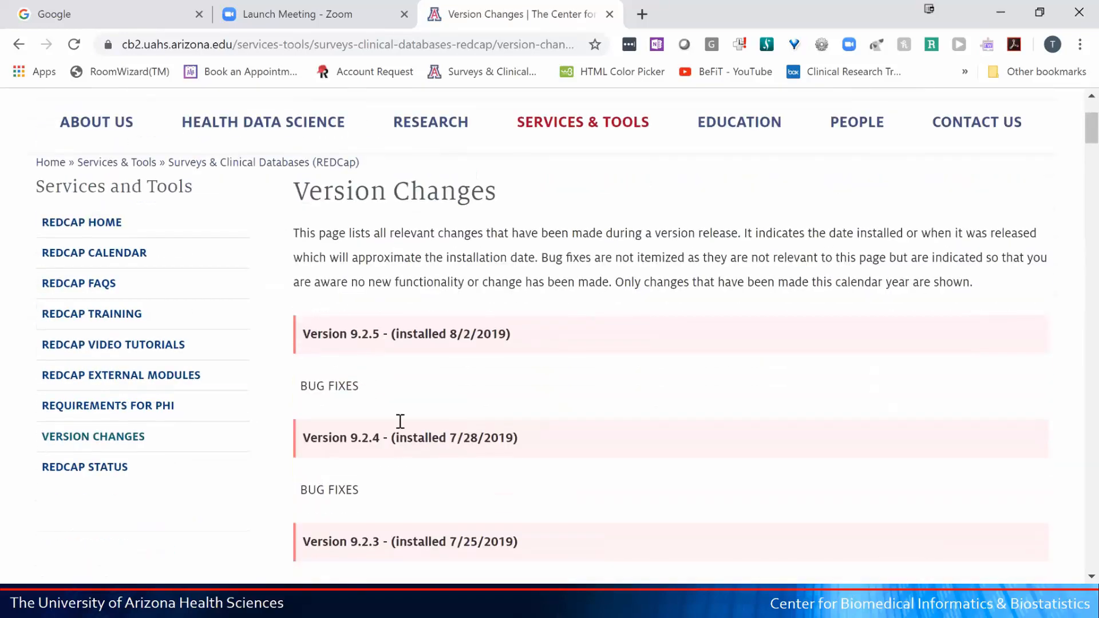
pyautogui.scroll(-3, 403, 427)
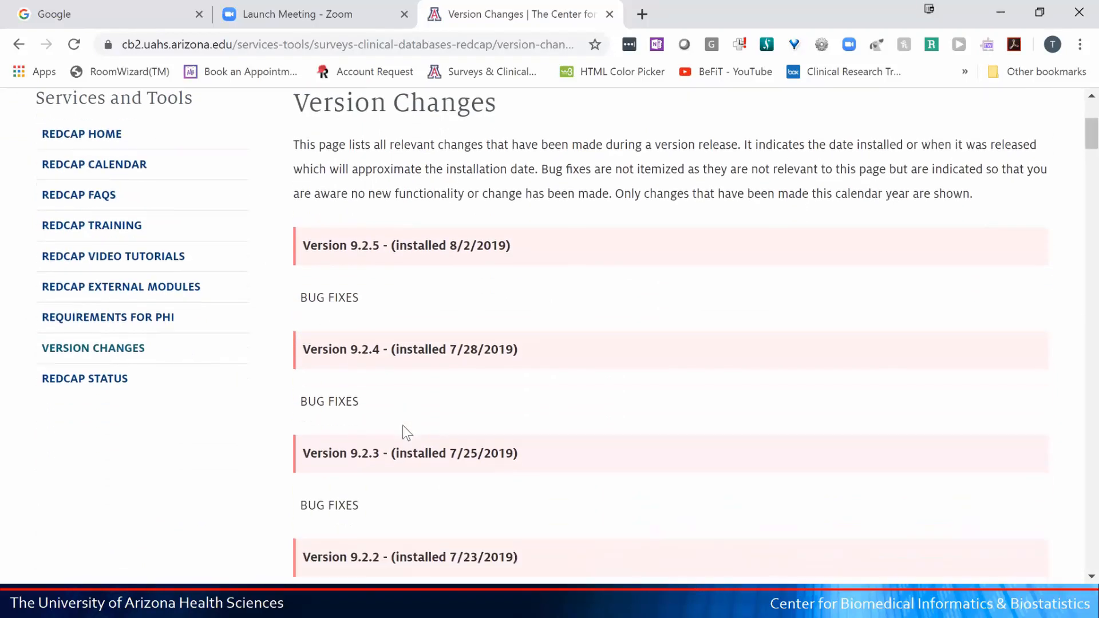
pyautogui.scroll(-3, 403, 427)
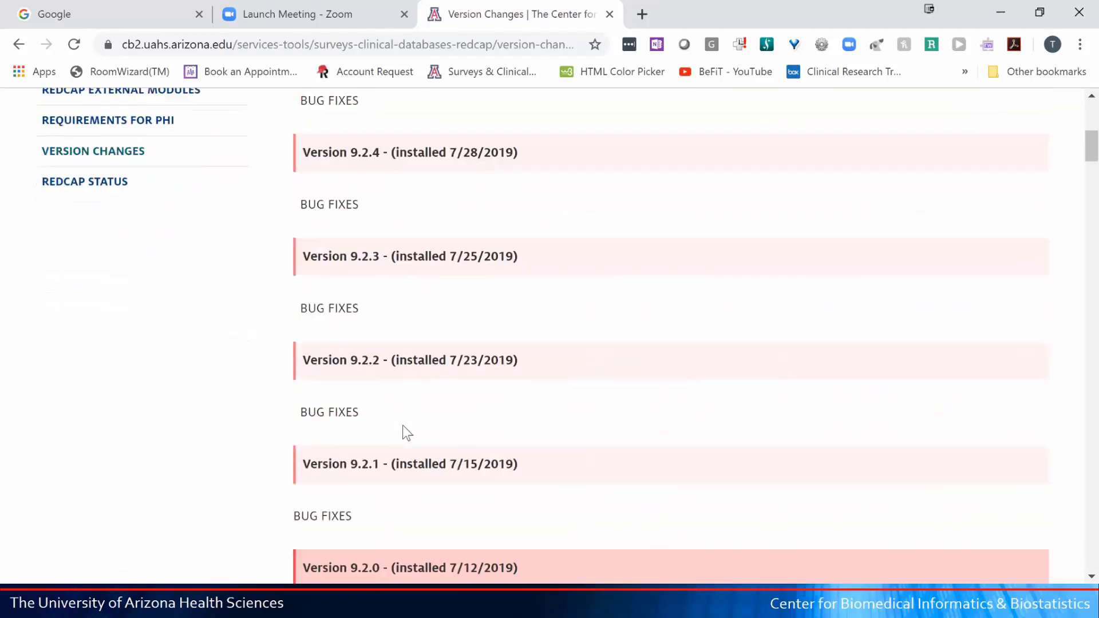
pyautogui.scroll(-1, 403, 424)
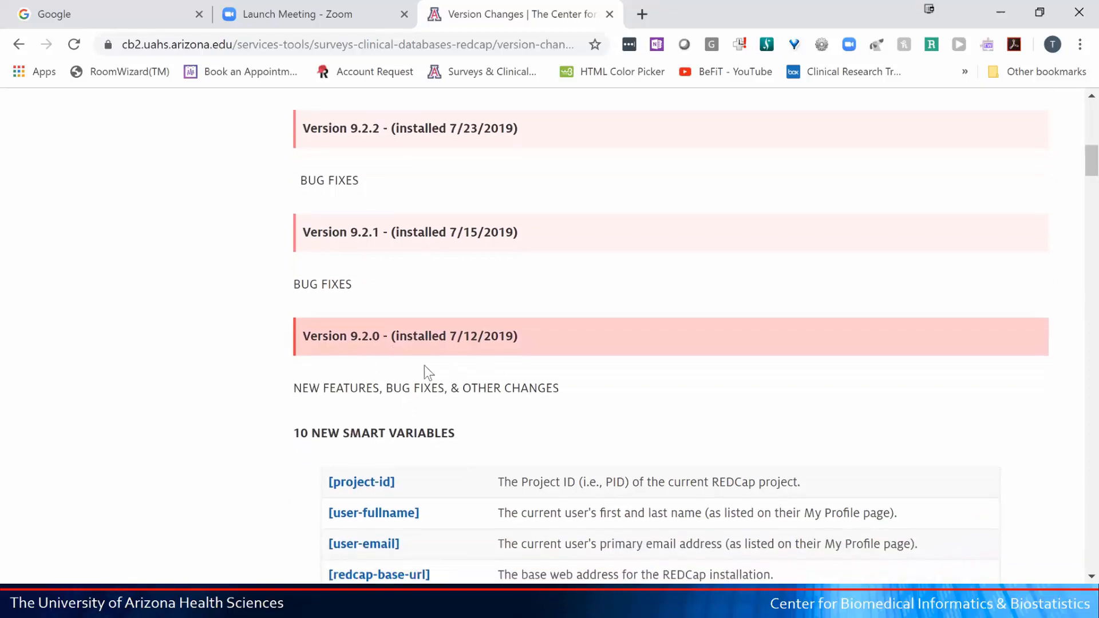
pyautogui.scroll(-1, 424, 367)
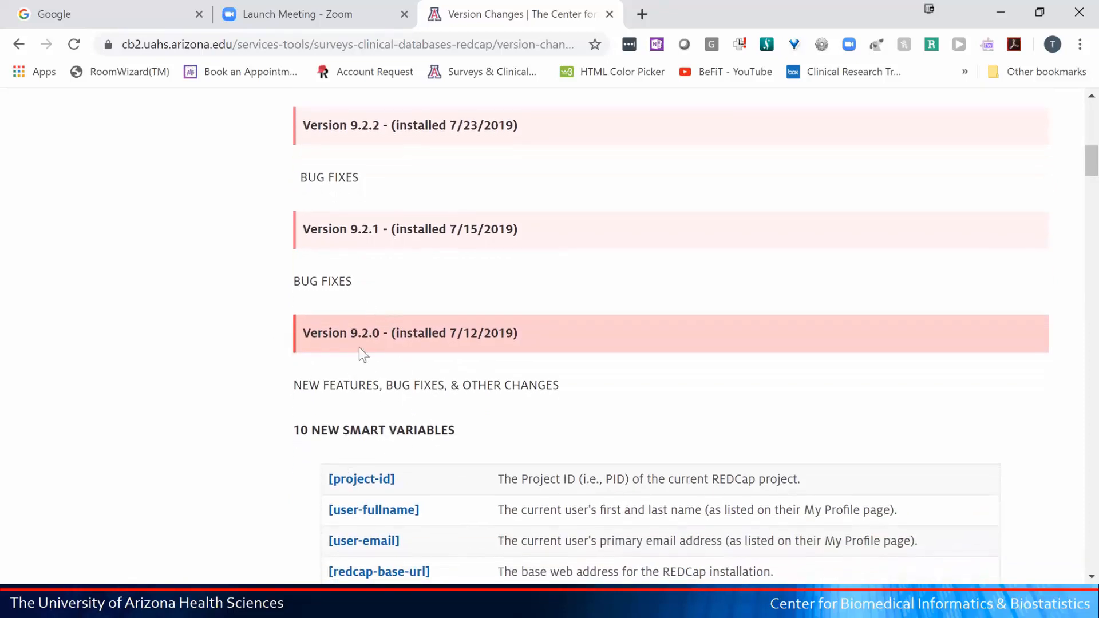
pyautogui.scroll(-4, 359, 347)
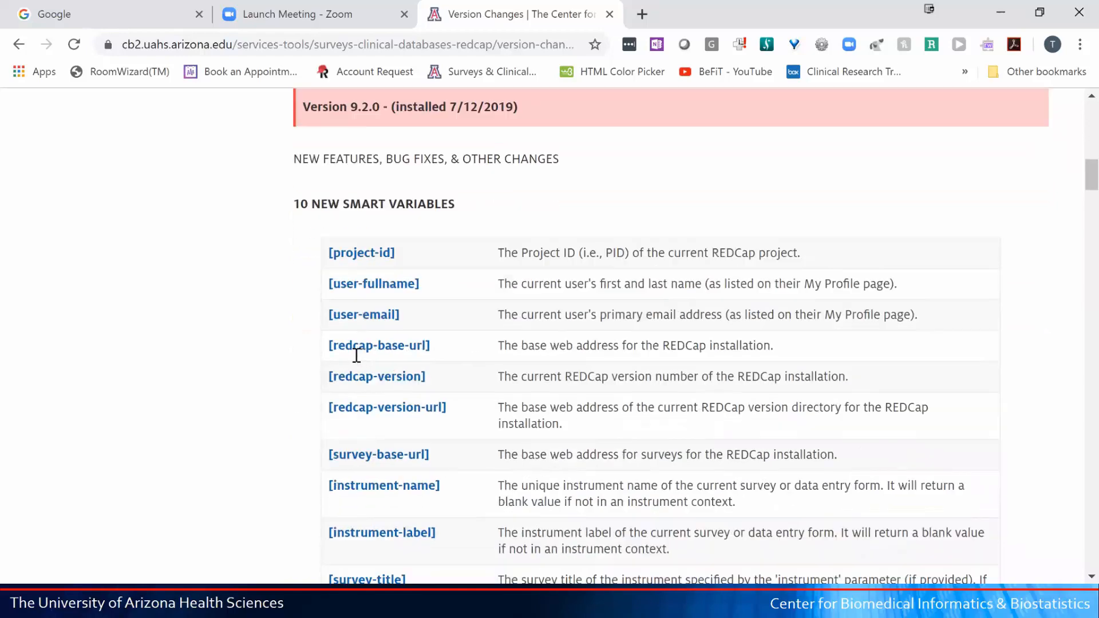
pyautogui.scroll(-1, 358, 350)
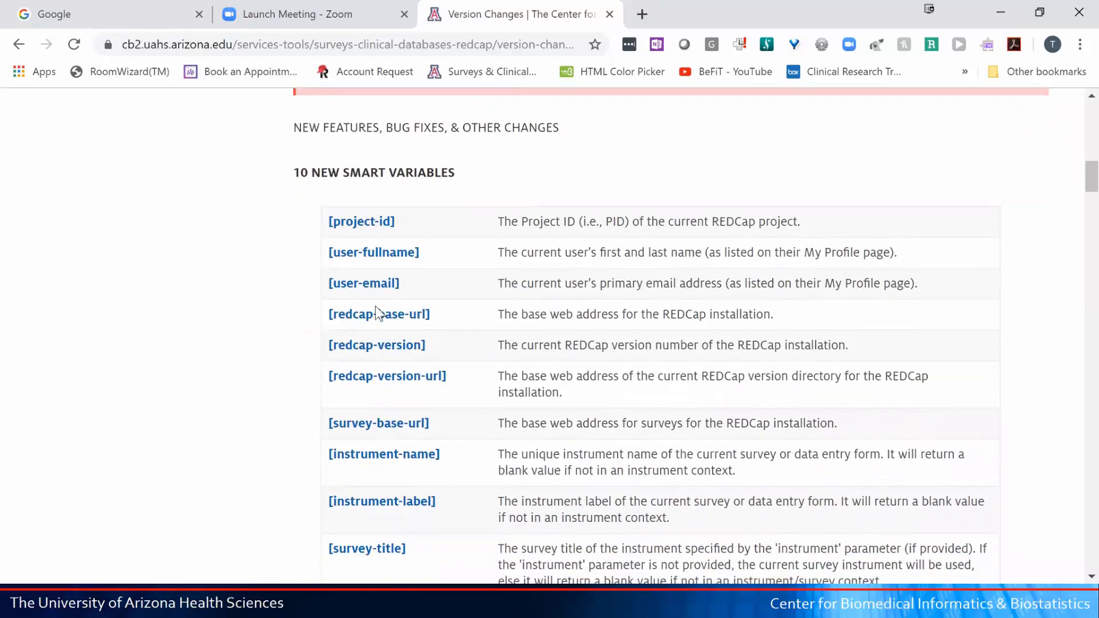
pyautogui.scroll(-5, 377, 313)
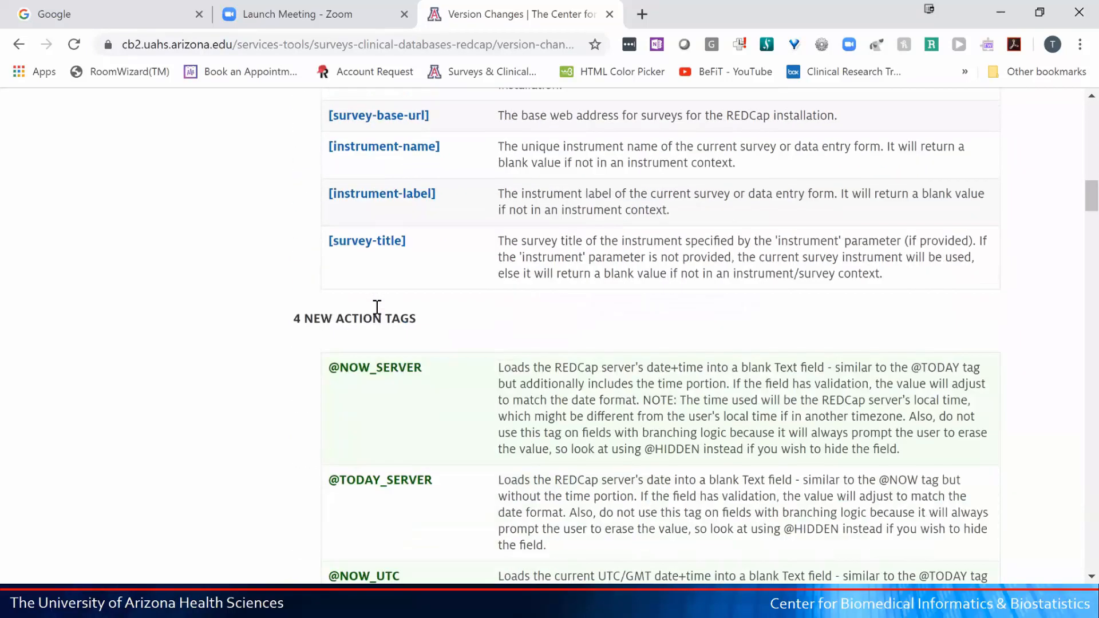
pyautogui.scroll(8, 372, 314)
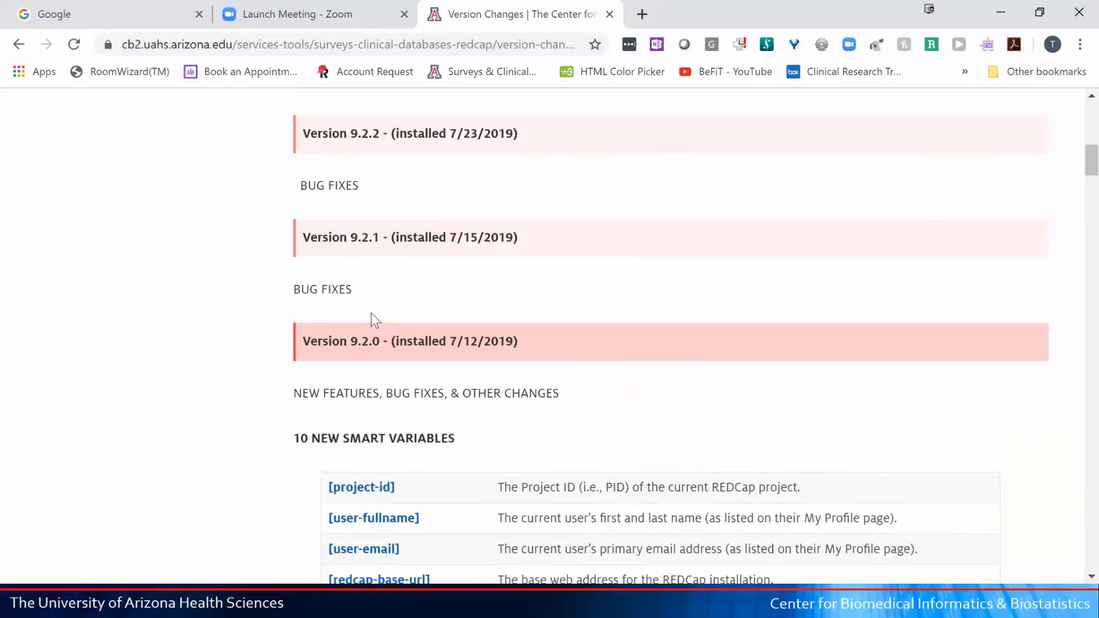
pyautogui.scroll(9, 343, 312)
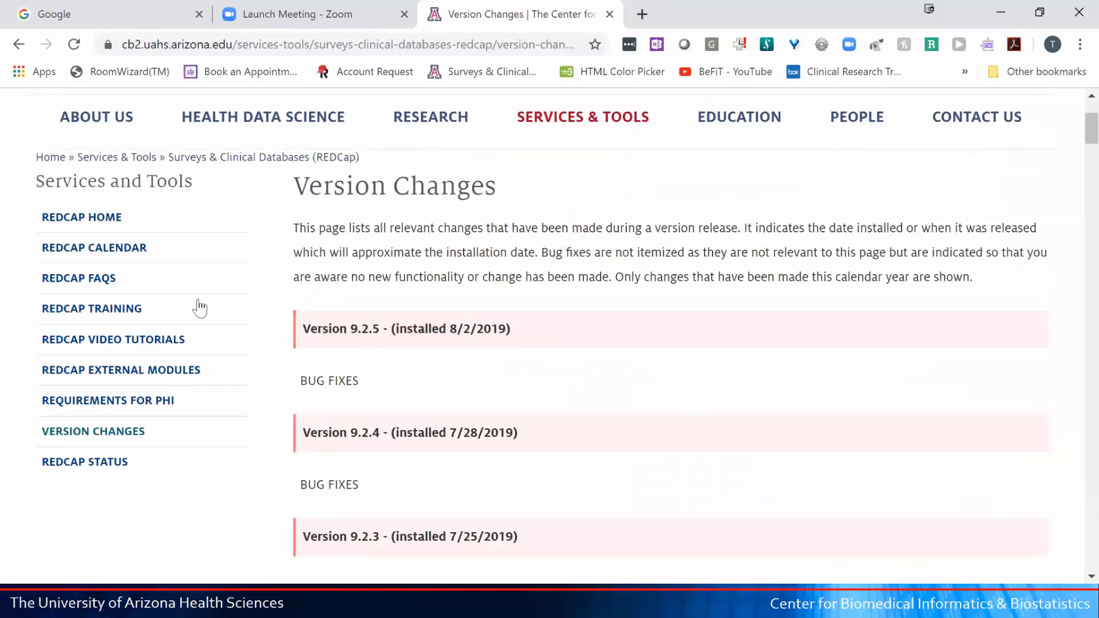
# - View the REDCap Status page, then restore the Chrome window from full screen to a smaller size
pyautogui.click(122, 463)
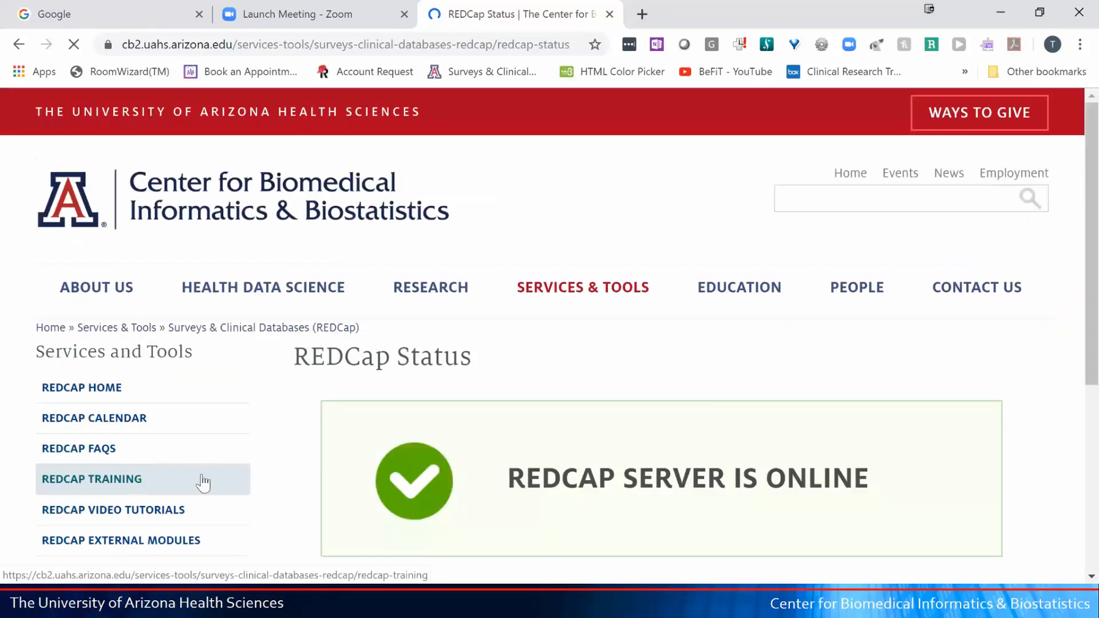
pyautogui.scroll(-1, 400, 470)
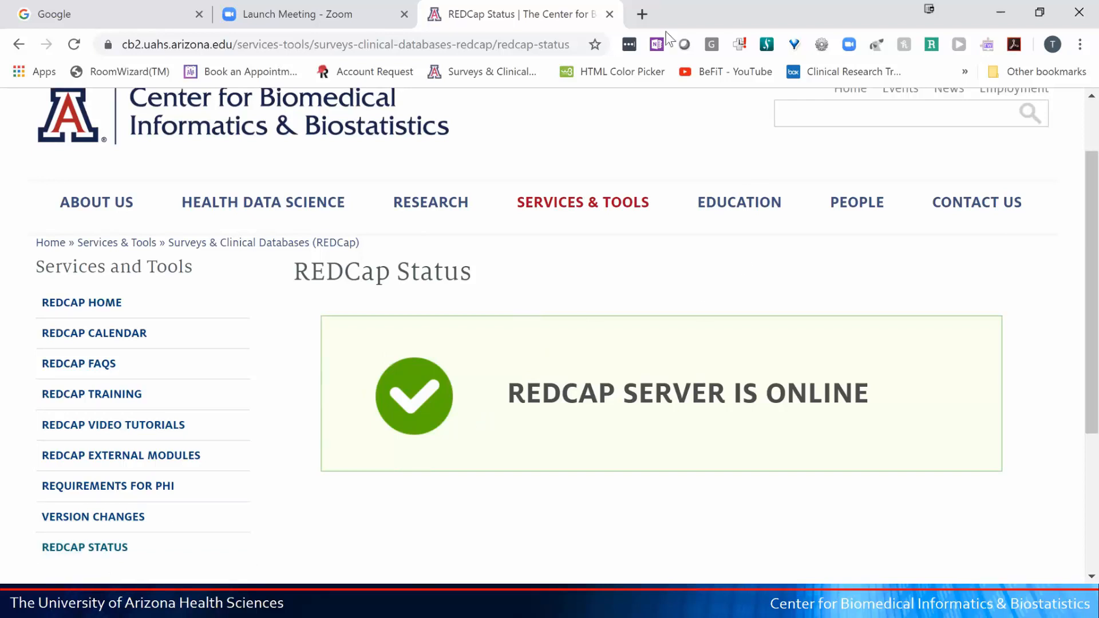
pyautogui.scroll(3, 601, 341)
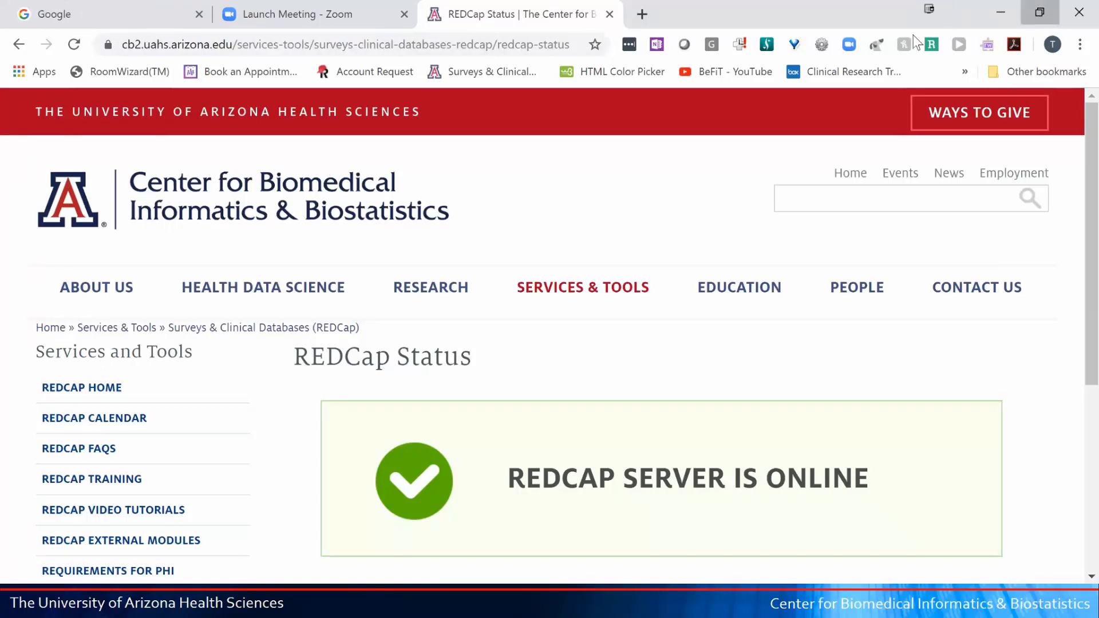
pyautogui.click(1045, 19)
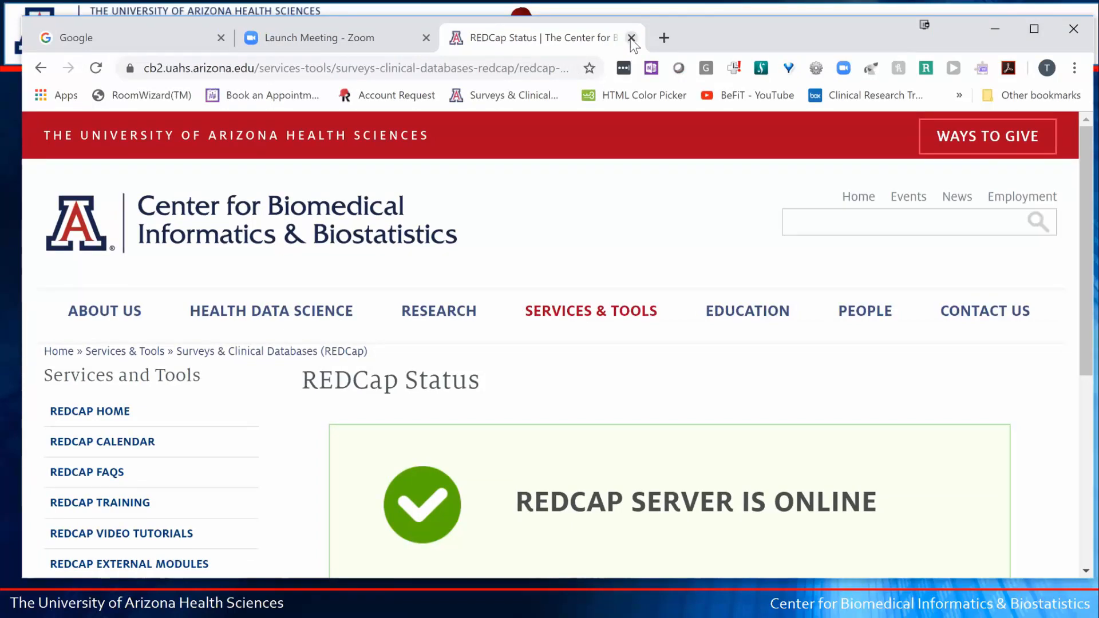
# - Close the REDCap Status tab and go to redcap.uahs.arizona.edu from the Google tab's address bar
pyautogui.click(631, 38)
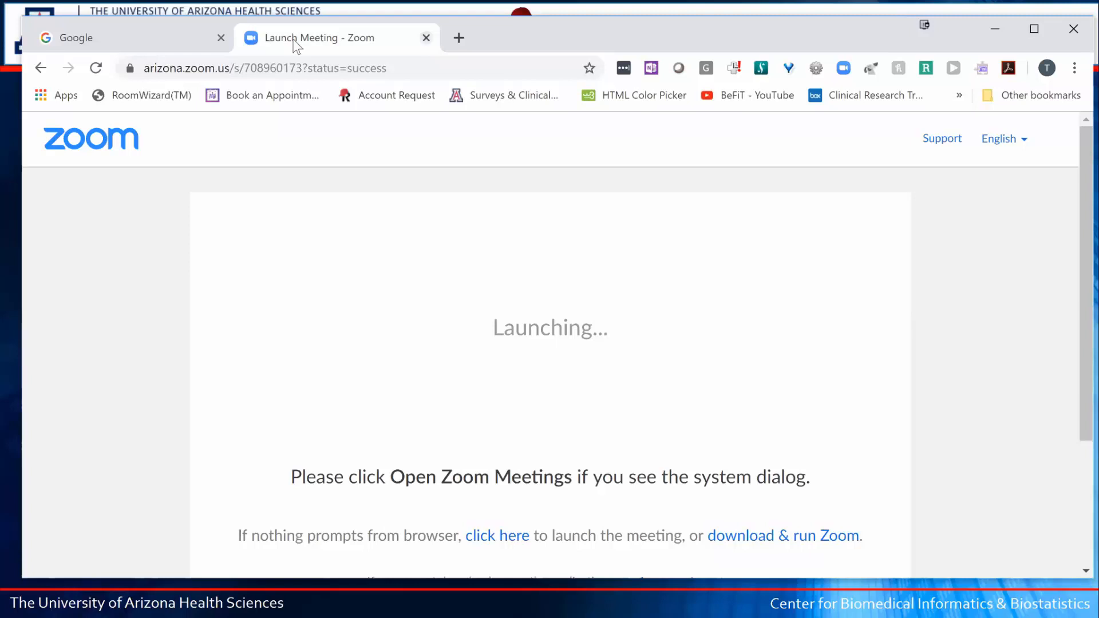
pyautogui.click(178, 46)
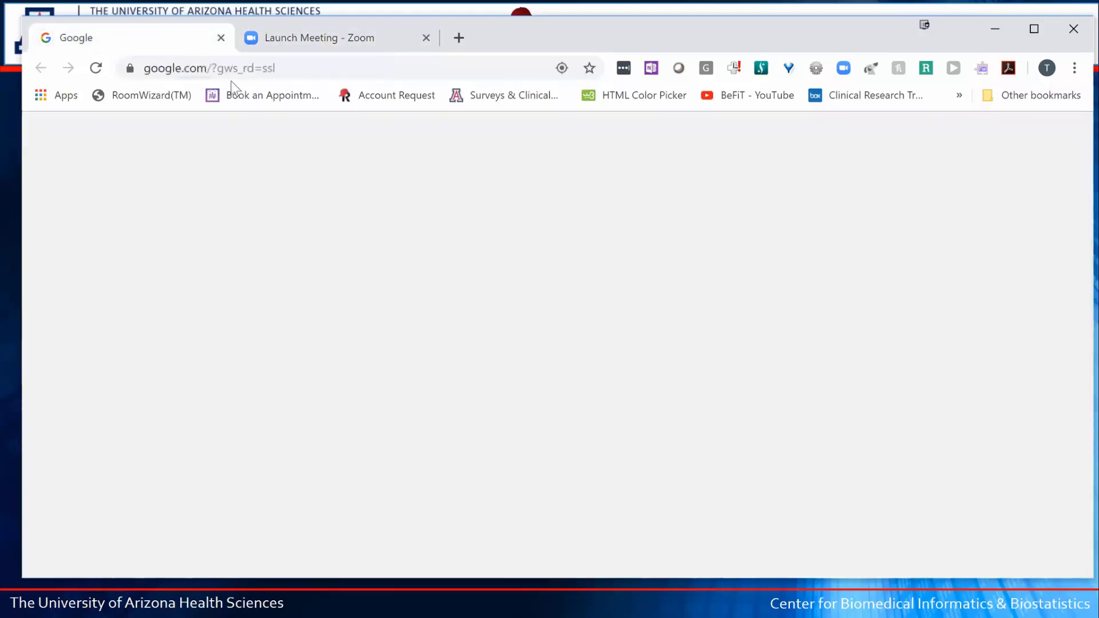
pyautogui.click(318, 76)
pyautogui.write('re')
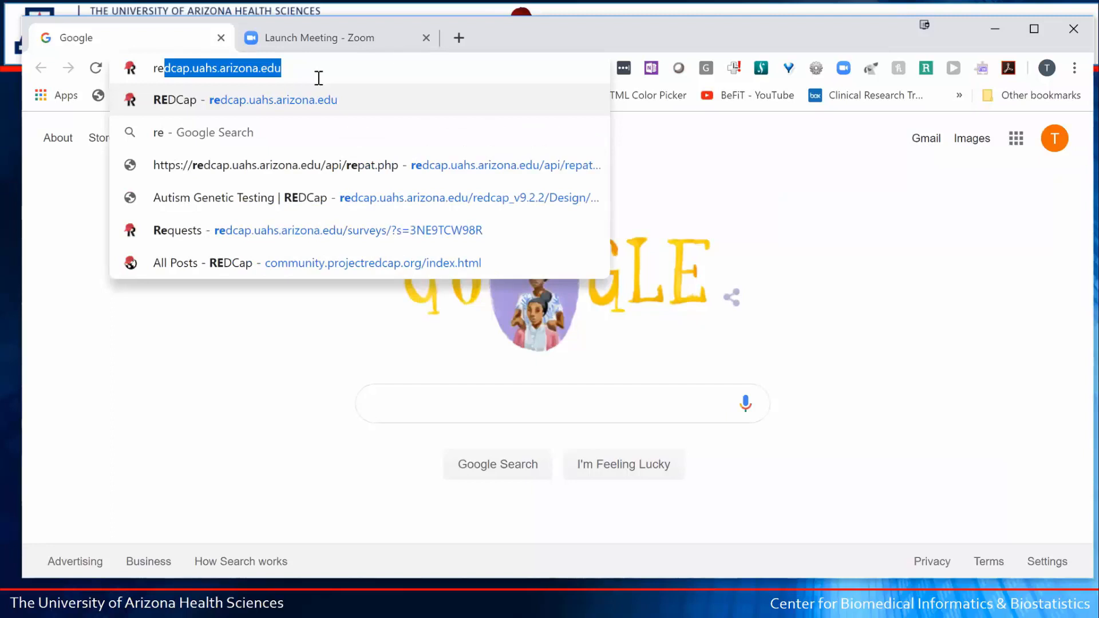
pyautogui.press('Return')
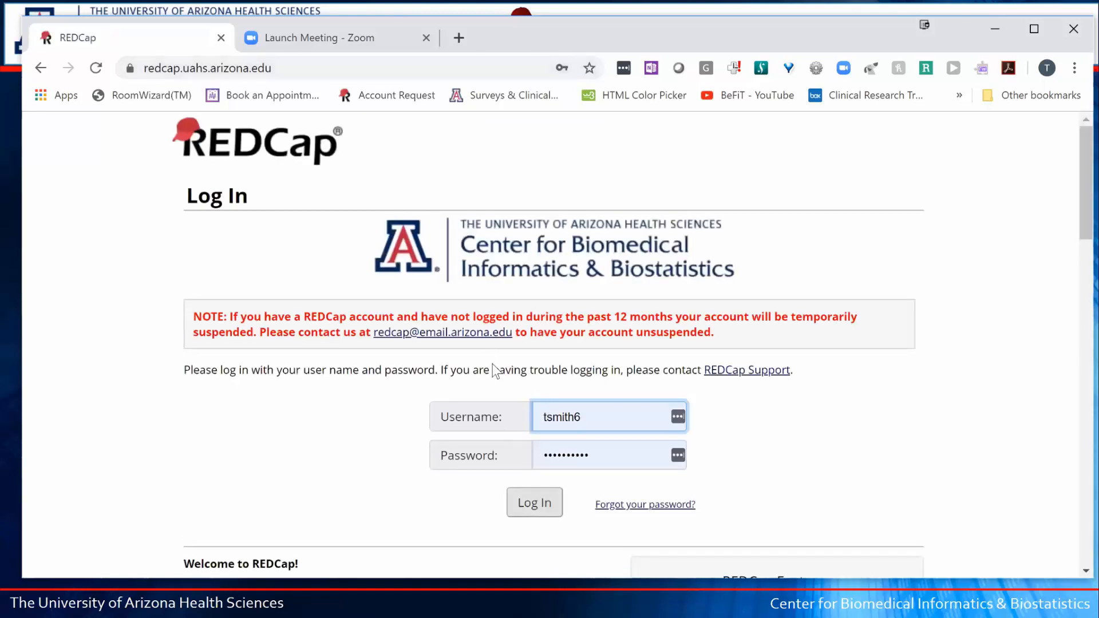
# - Log in and scroll through the 47 listed projects down to the public projects and back
pyautogui.click(522, 512)
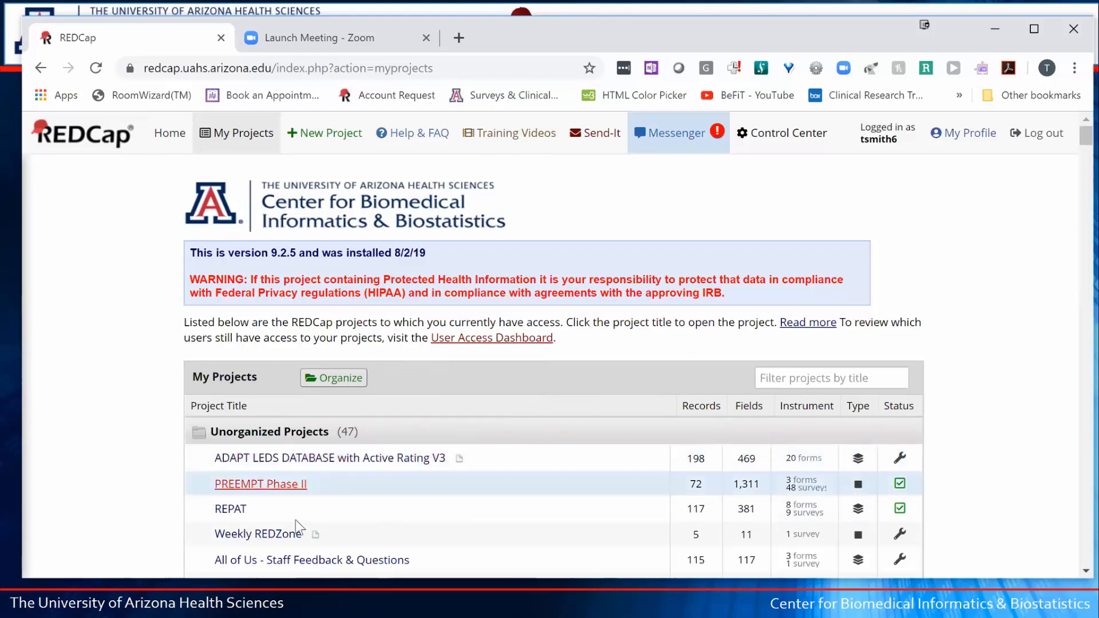
pyautogui.scroll(-10, 562, 395)
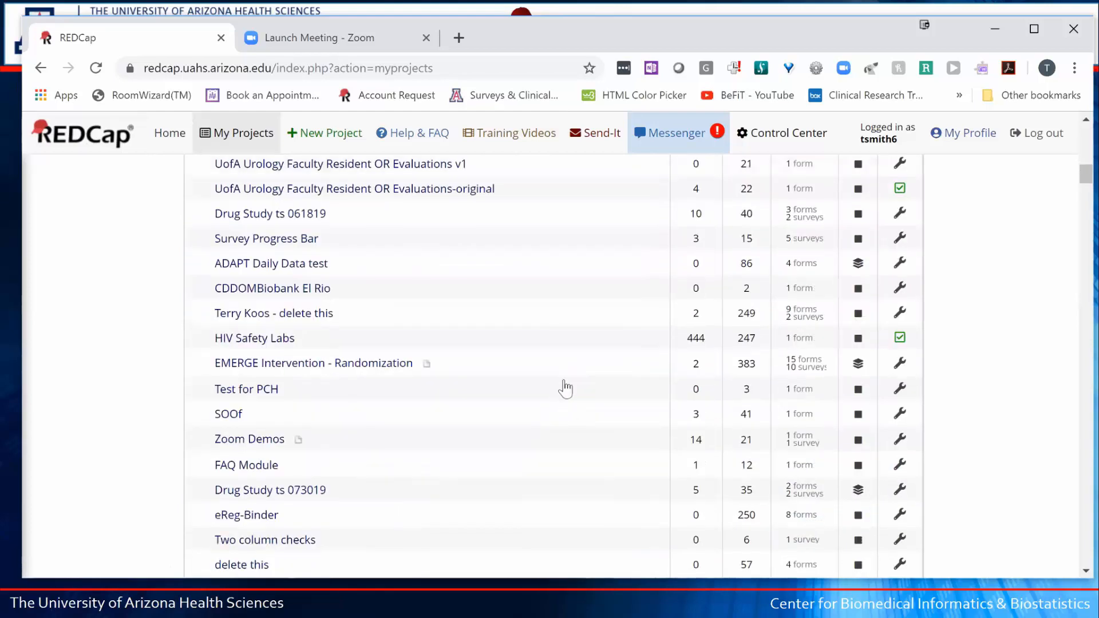
pyautogui.scroll(-20, 568, 368)
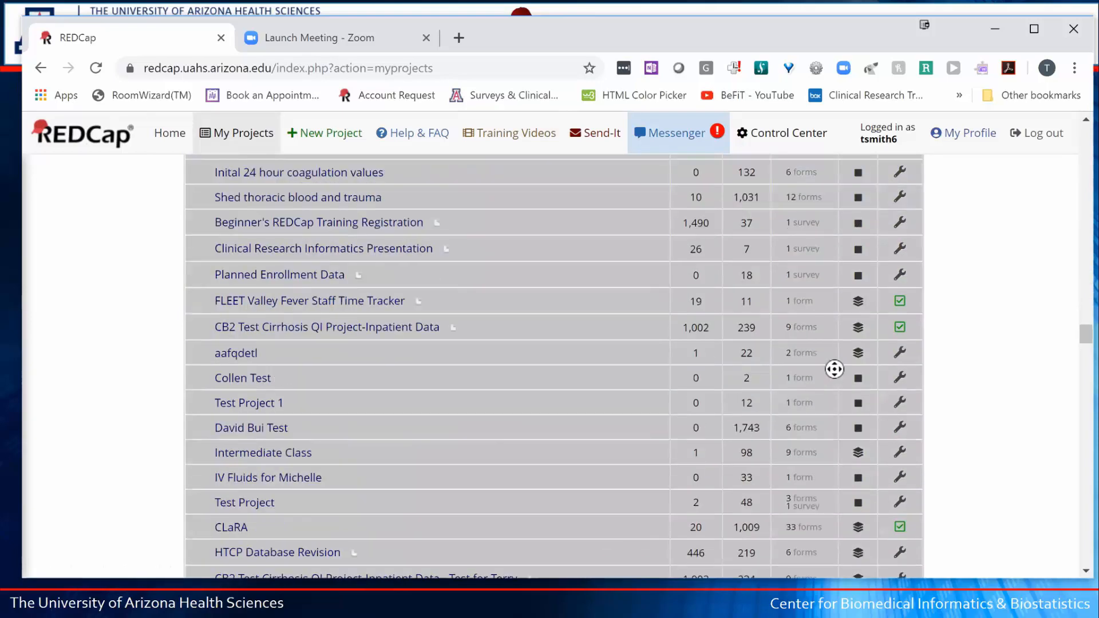
pyautogui.scroll(-1, 1007, 412)
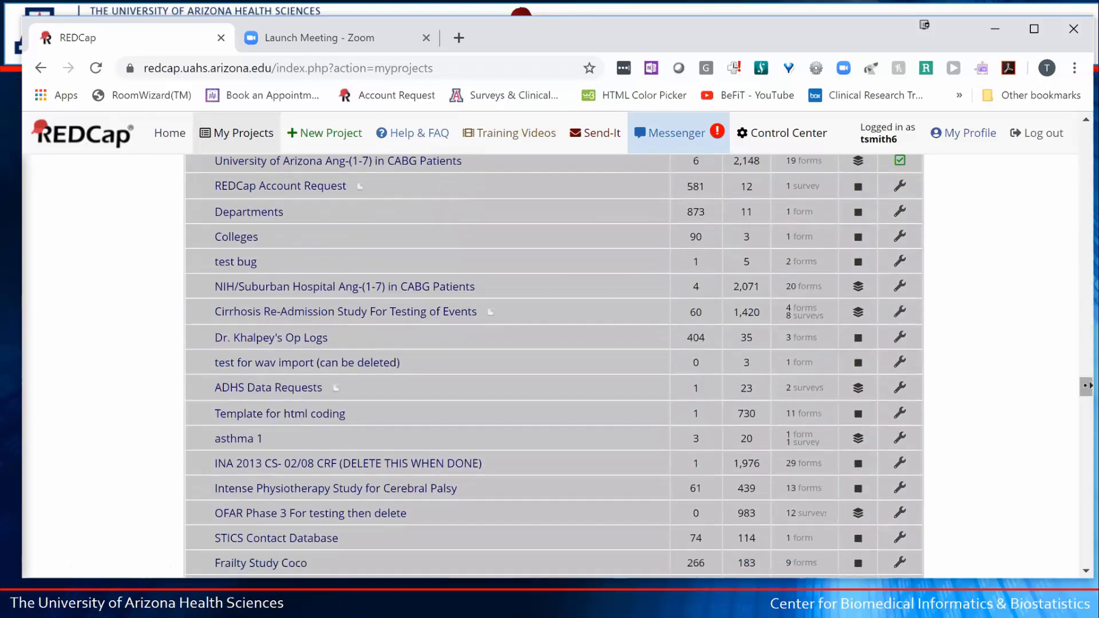
pyautogui.scroll(-2, 1086, 395)
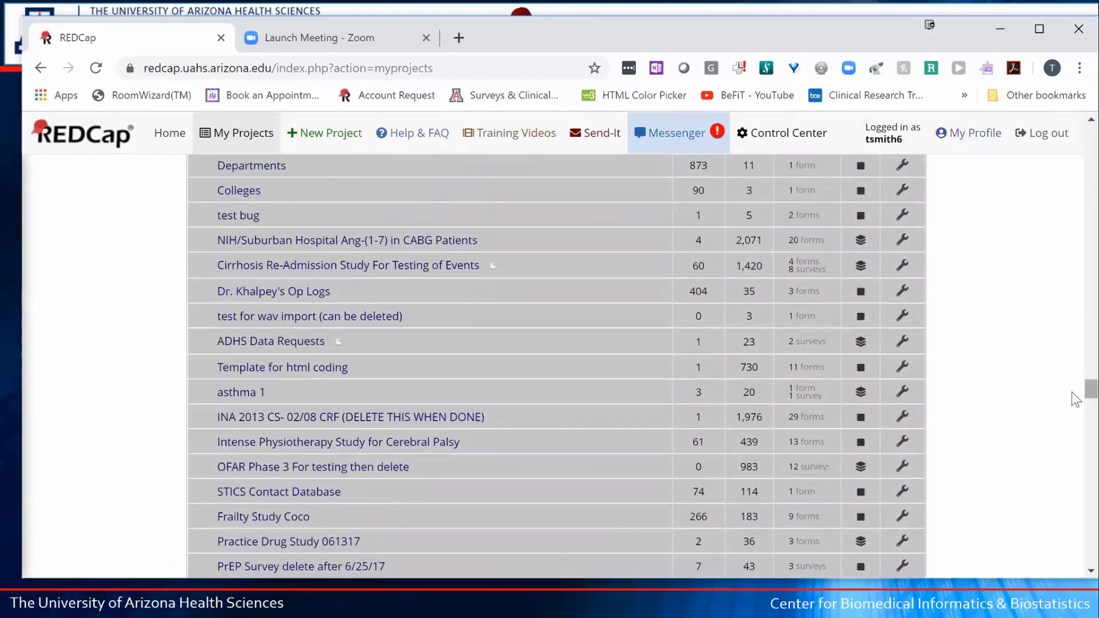
pyautogui.scroll(-8, 1076, 507)
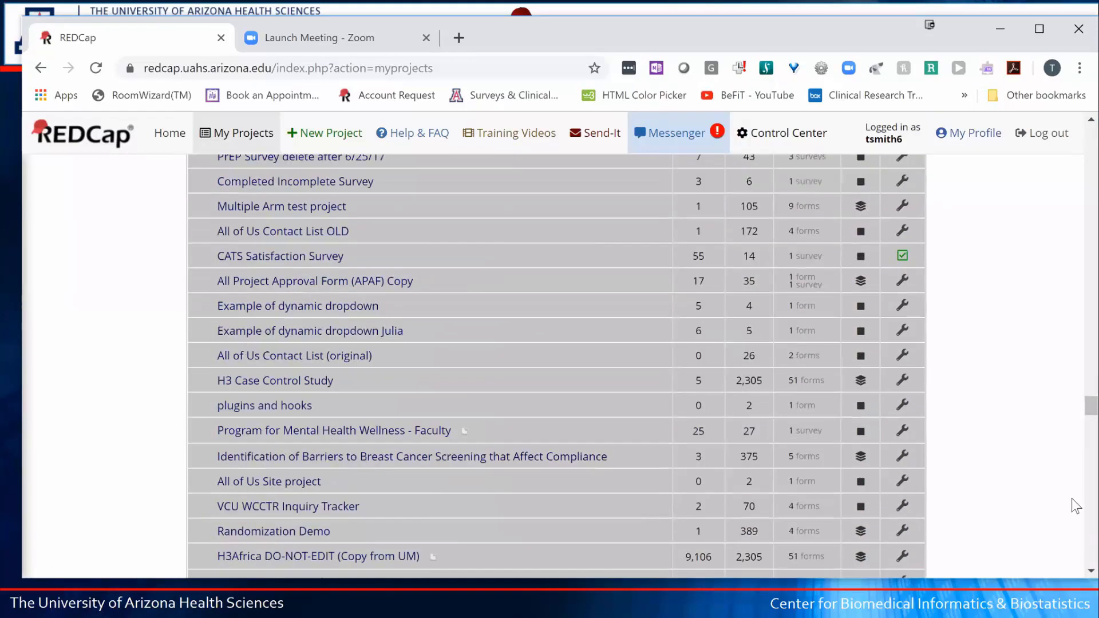
pyautogui.scroll(-15, 1076, 507)
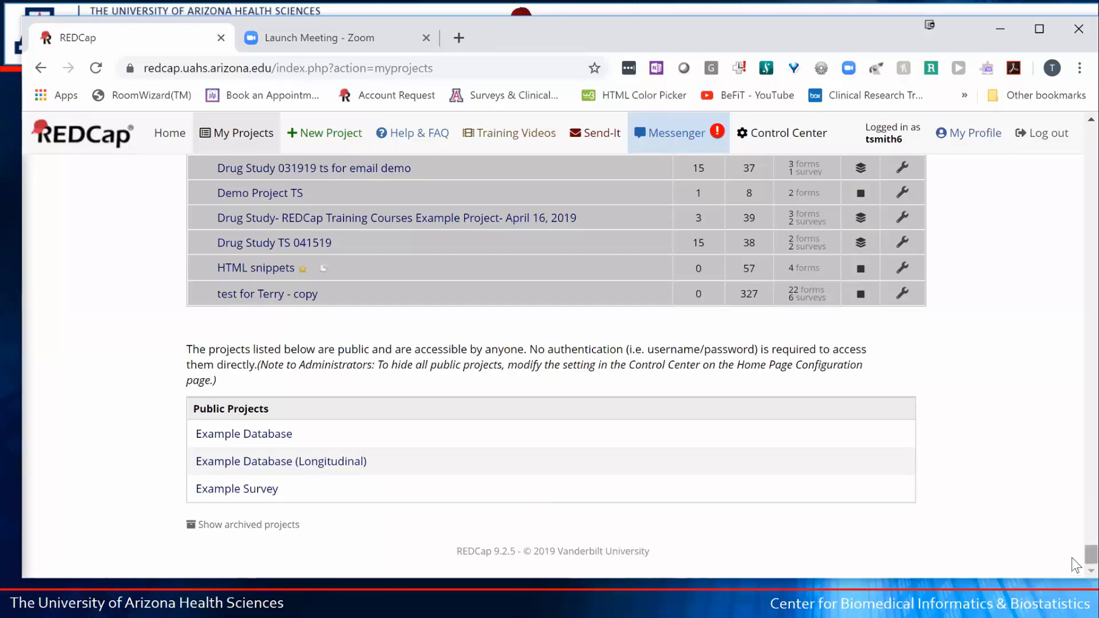
pyautogui.scroll(10, 1067, 334)
pyautogui.scroll(10, 1055, 187)
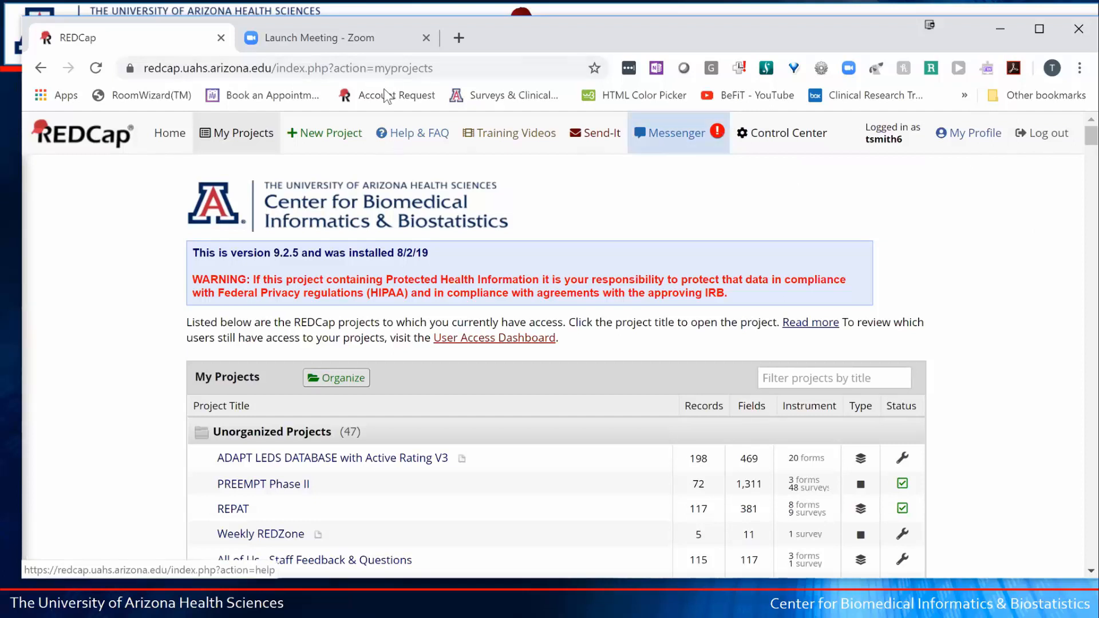
pyautogui.click(179, 140)
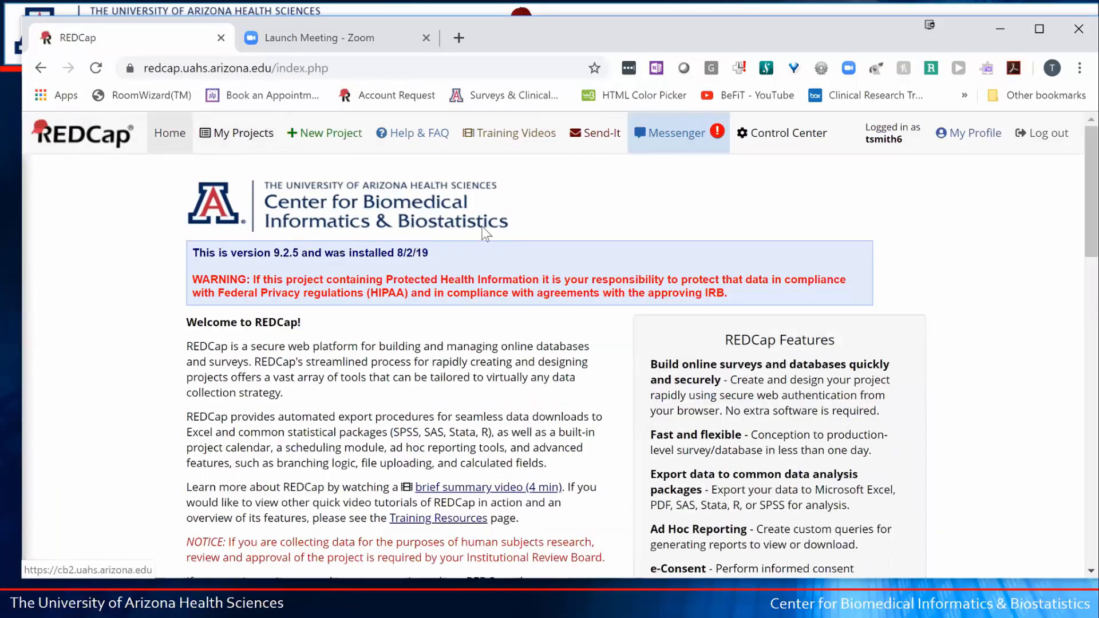
pyautogui.scroll(-6, 573, 219)
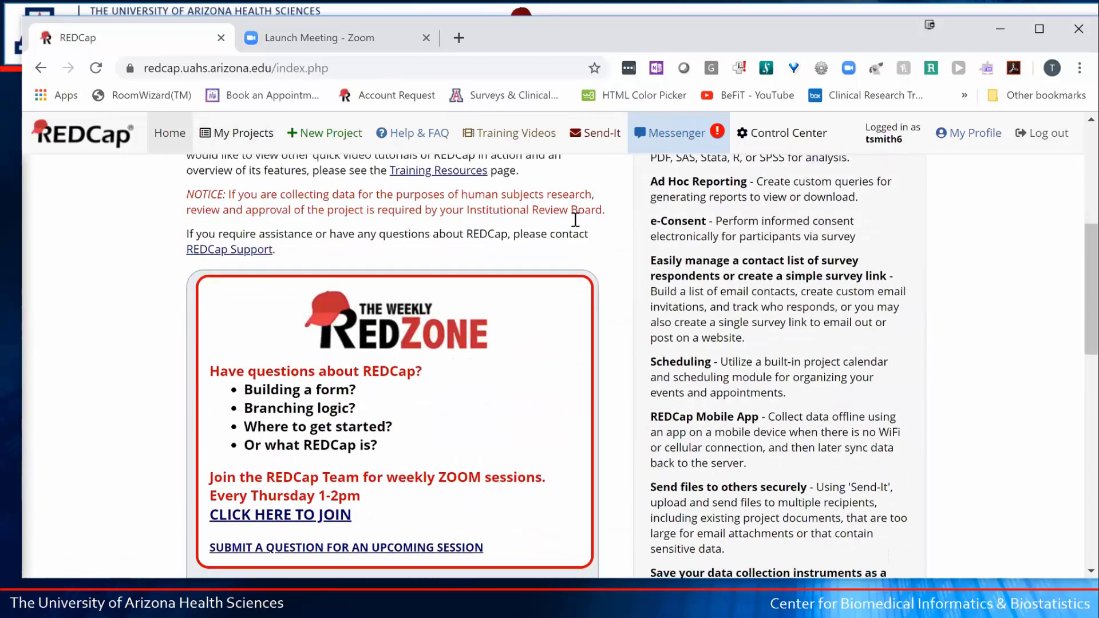
pyautogui.scroll(-1, 473, 263)
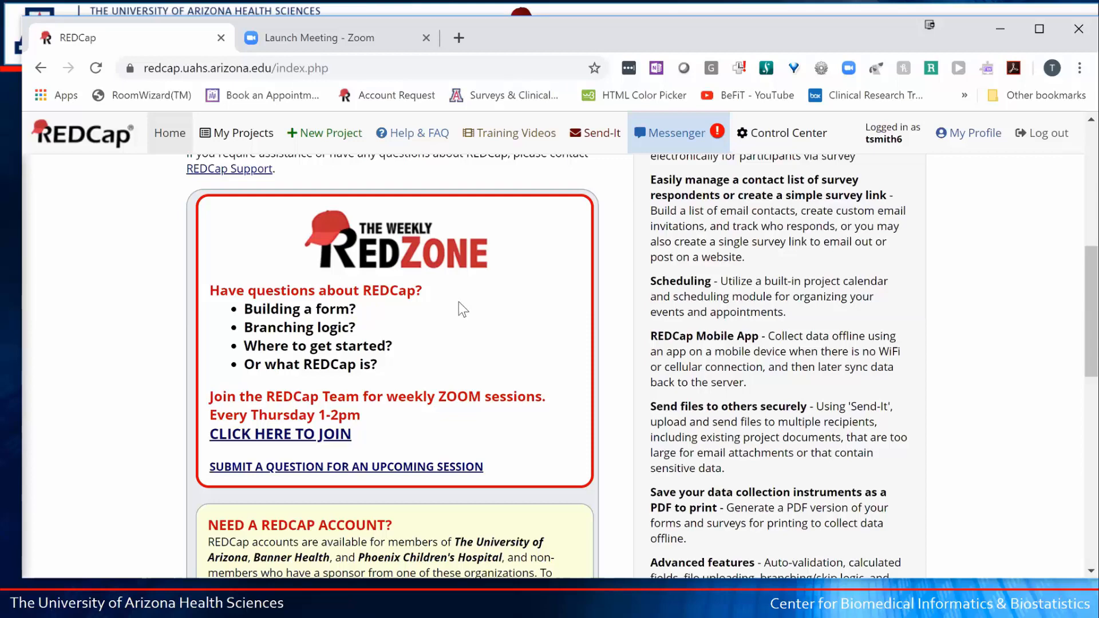
pyautogui.scroll(-1, 362, 448)
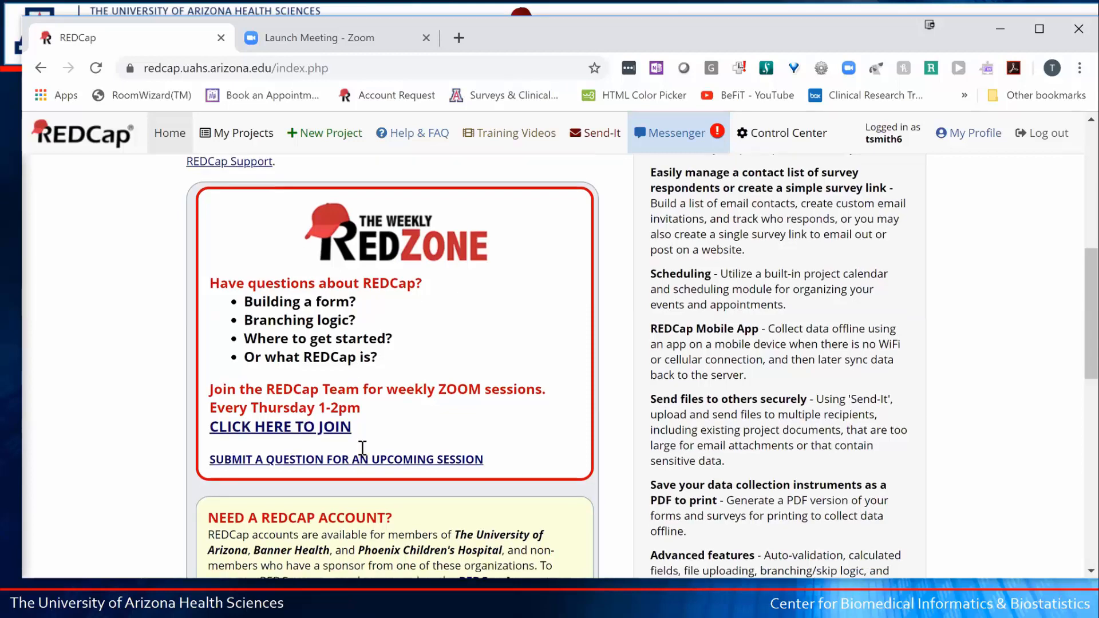
pyautogui.scroll(-1, 363, 447)
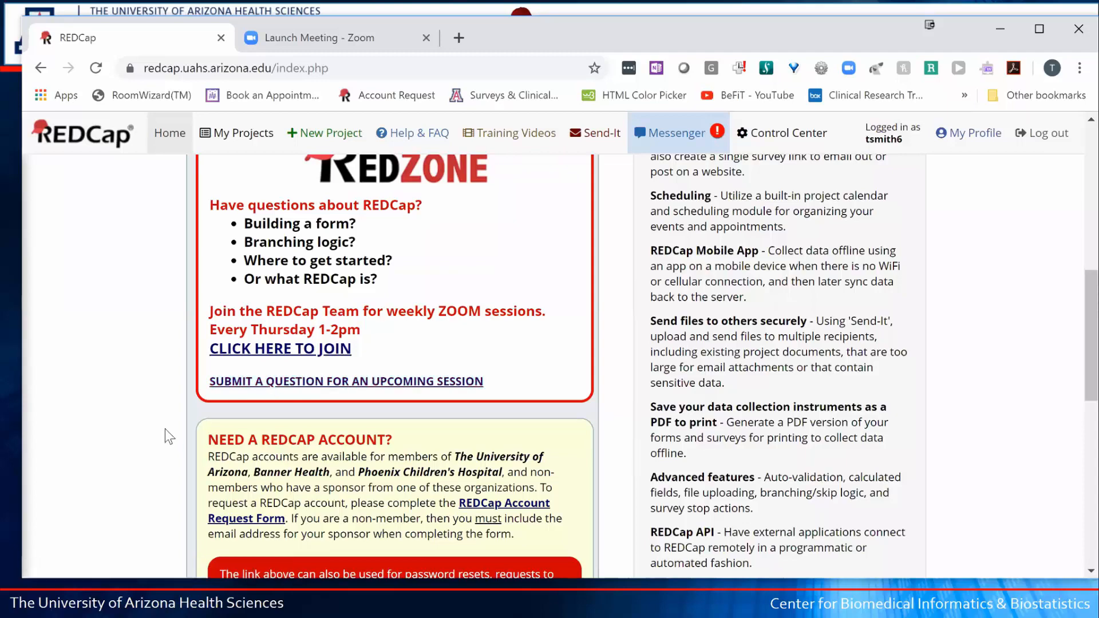
pyautogui.scroll(-3, 164, 428)
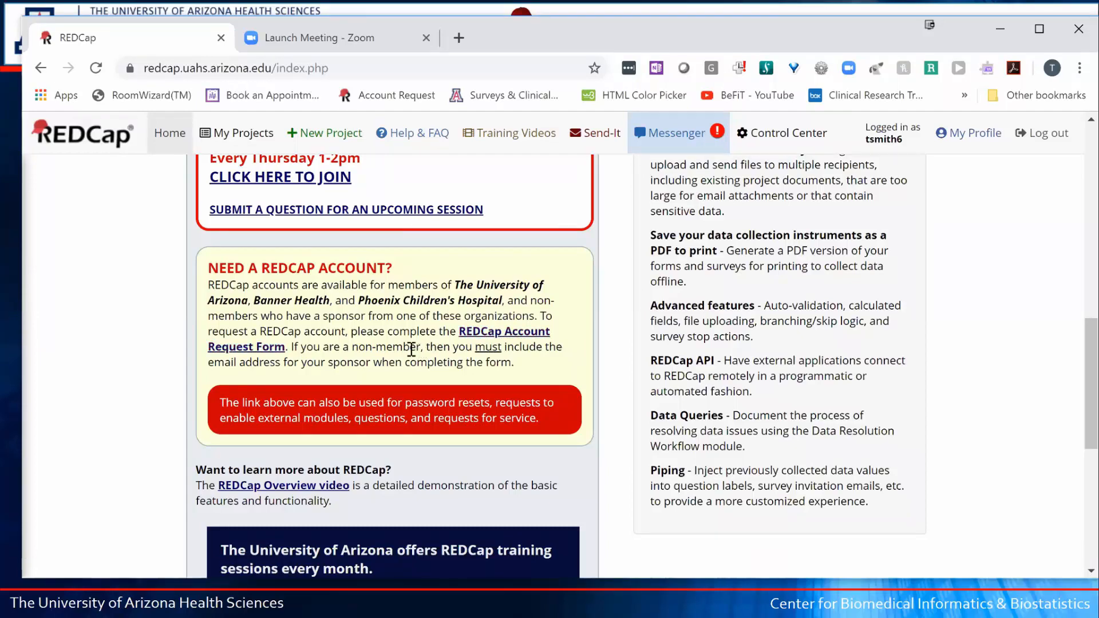
pyautogui.scroll(-1, 407, 352)
pyautogui.scroll(-2, 406, 352)
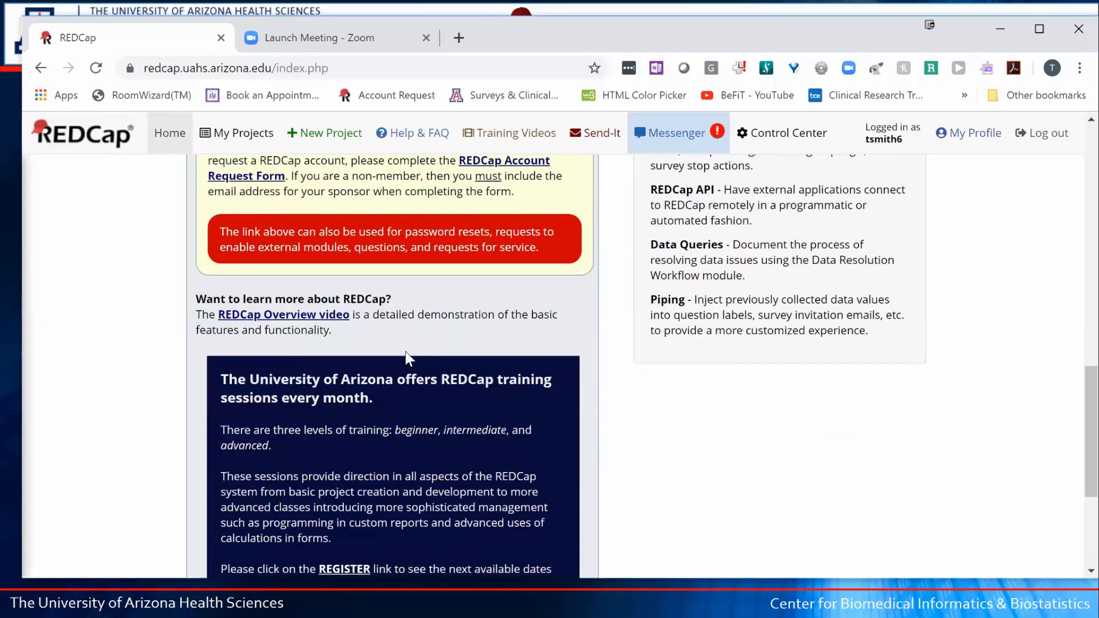
pyautogui.scroll(-3, 406, 352)
pyautogui.scroll(-1, 405, 352)
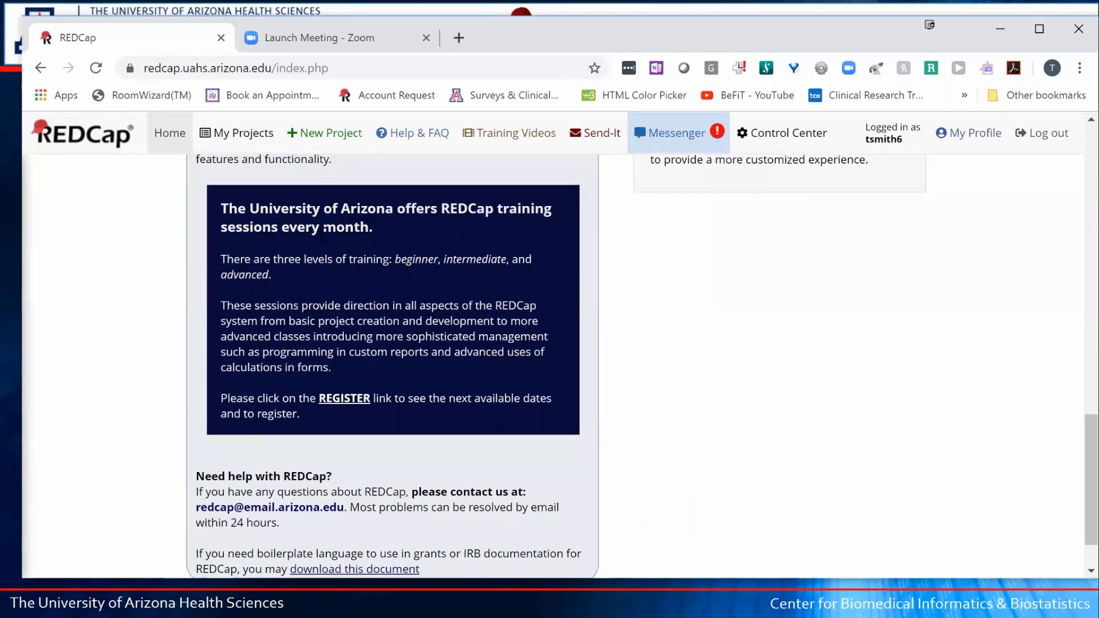
pyautogui.scroll(-1, 338, 290)
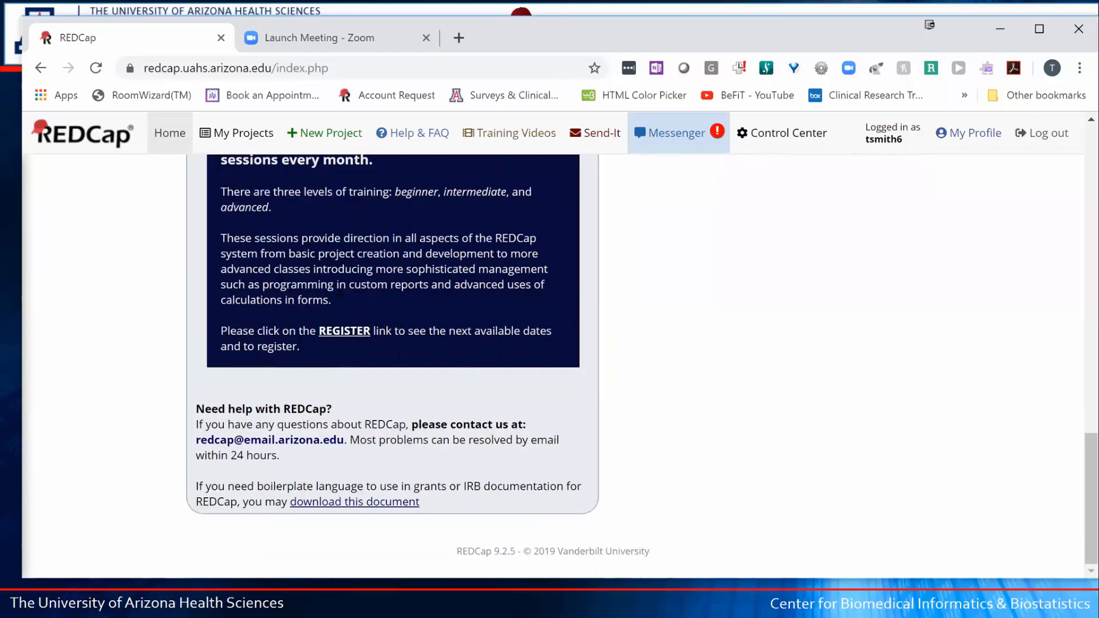
pyautogui.scroll(15, 461, 266)
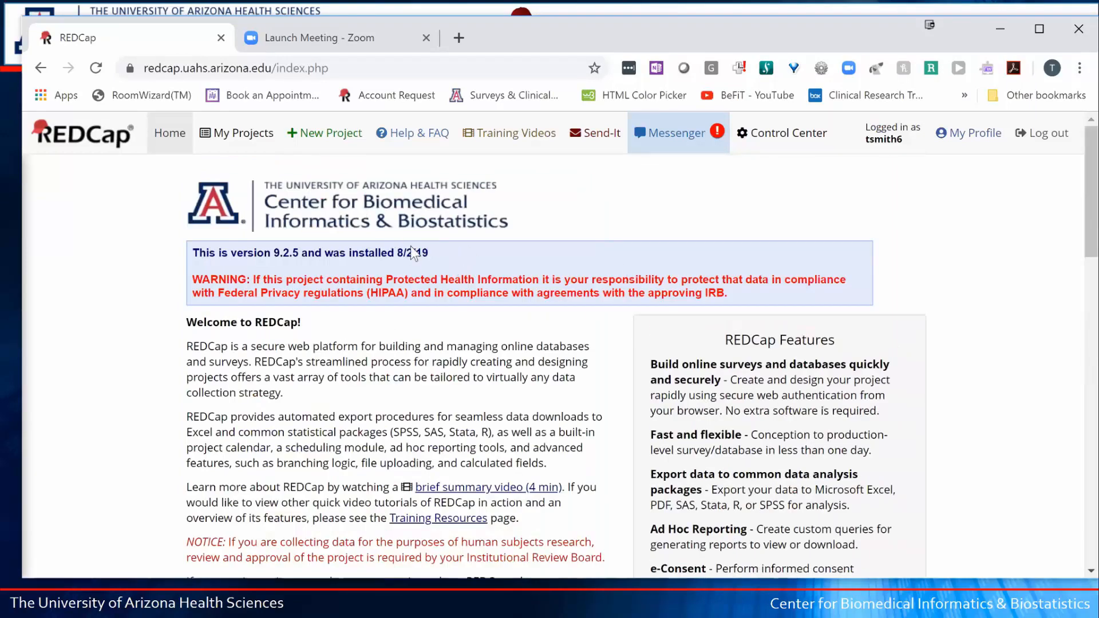
# - Highlight the version/install date line and the HIPAA warning on the home page, then clear the selection
pyautogui.moveTo(437, 252)
pyautogui.mouseDown()
pyautogui.moveTo(205, 255)
pyautogui.moveTo(433, 257)
pyautogui.mouseUp()
pyautogui.moveTo(192, 279); pyautogui.dragTo(110, 263)
pyautogui.click(134, 273)
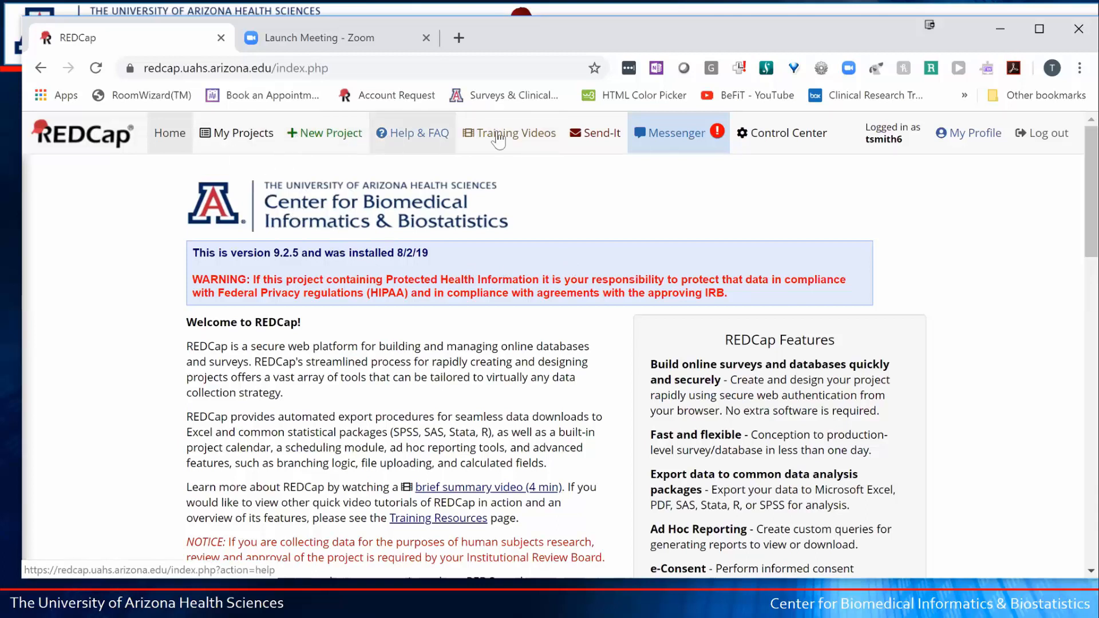
pyautogui.click(412, 143)
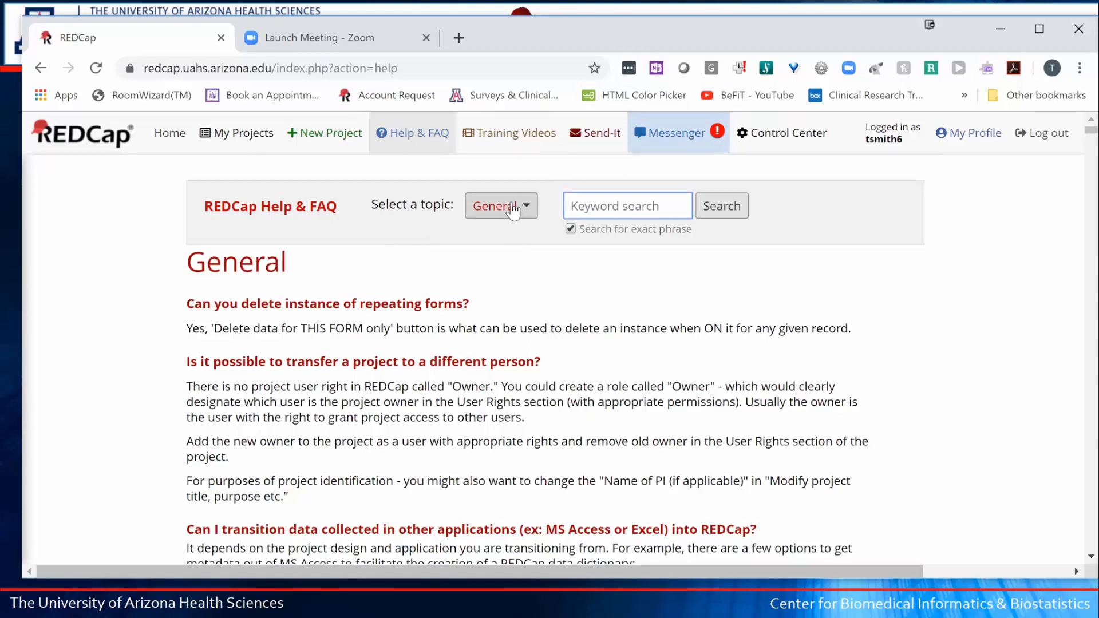
pyautogui.click(513, 210)
pyautogui.click(513, 209)
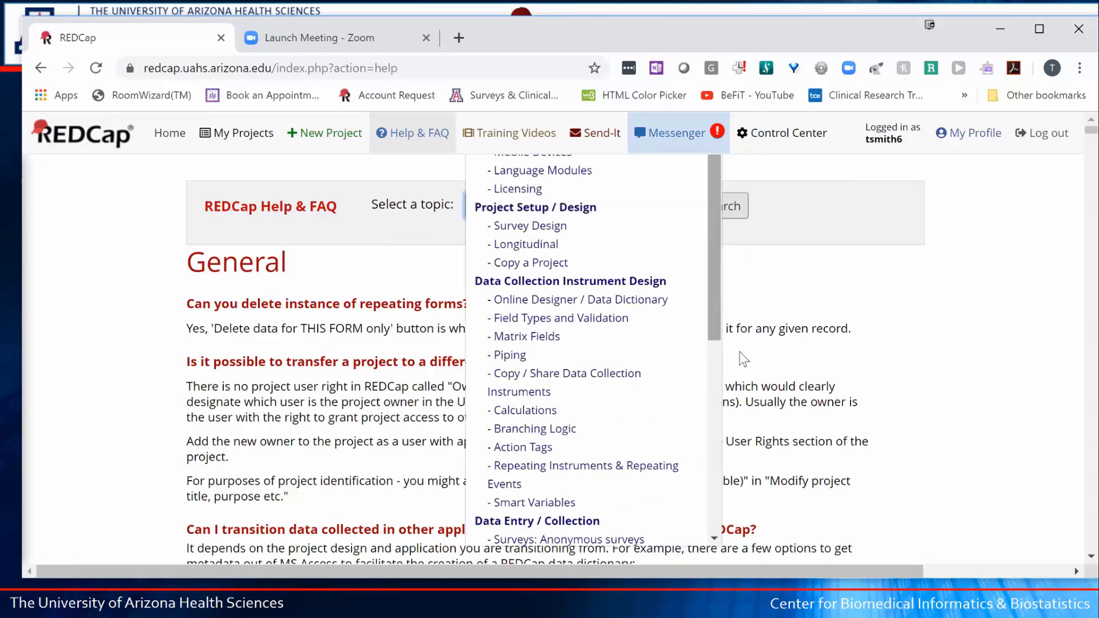
pyautogui.scroll(-7, 743, 359)
pyautogui.scroll(3, 751, 373)
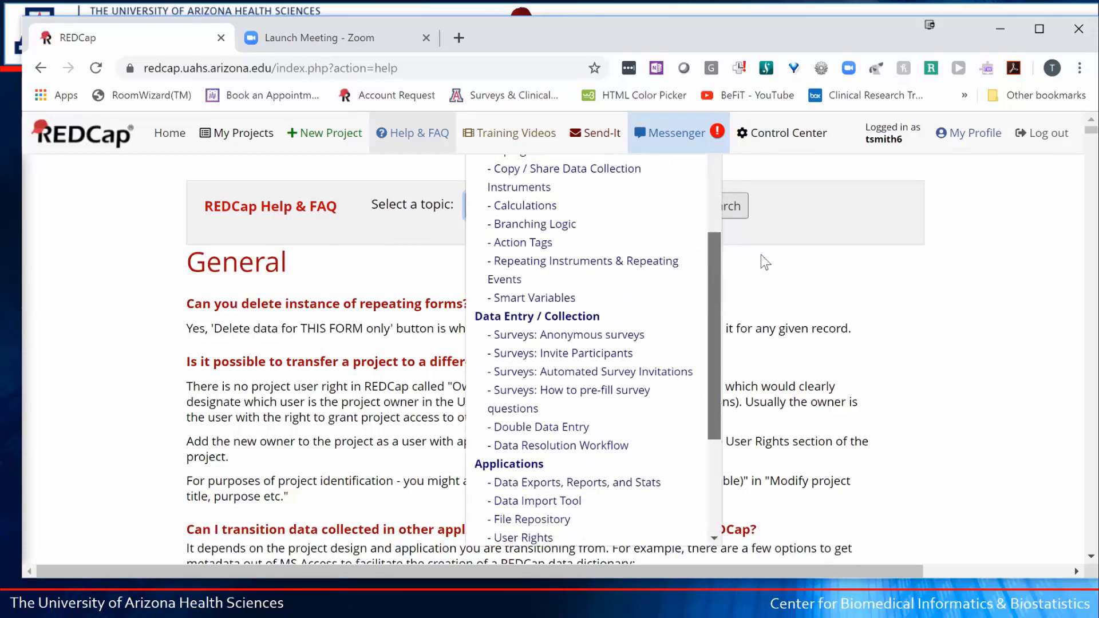
pyautogui.scroll(3, 765, 262)
pyautogui.click(869, 228)
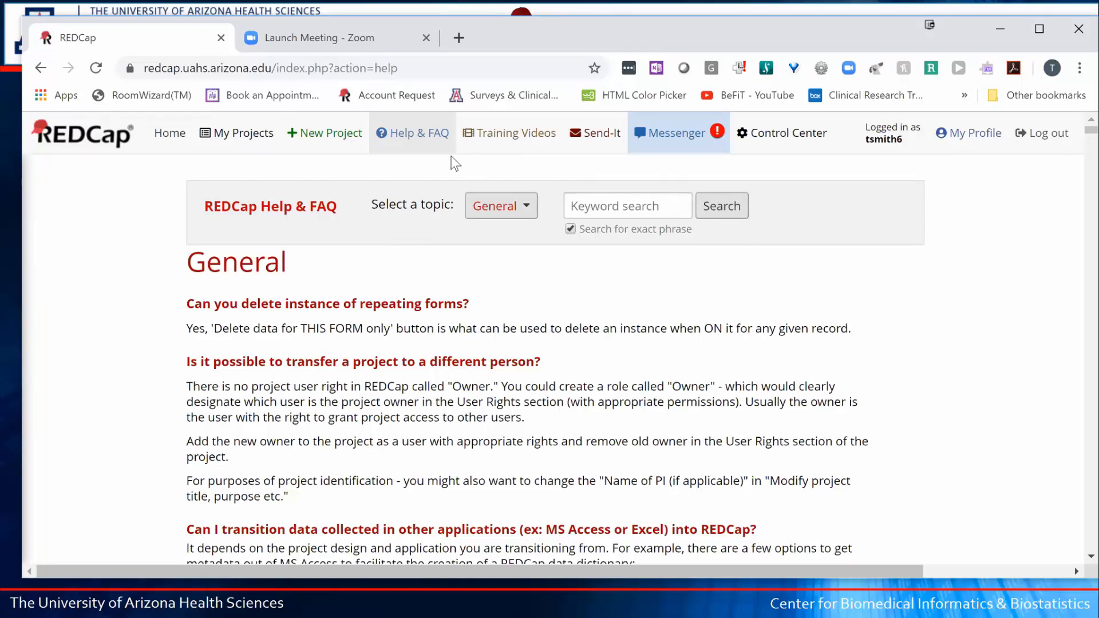
# - Browse the Training Videos page, then go to the Send-It secure file transfer page
pyautogui.click(515, 137)
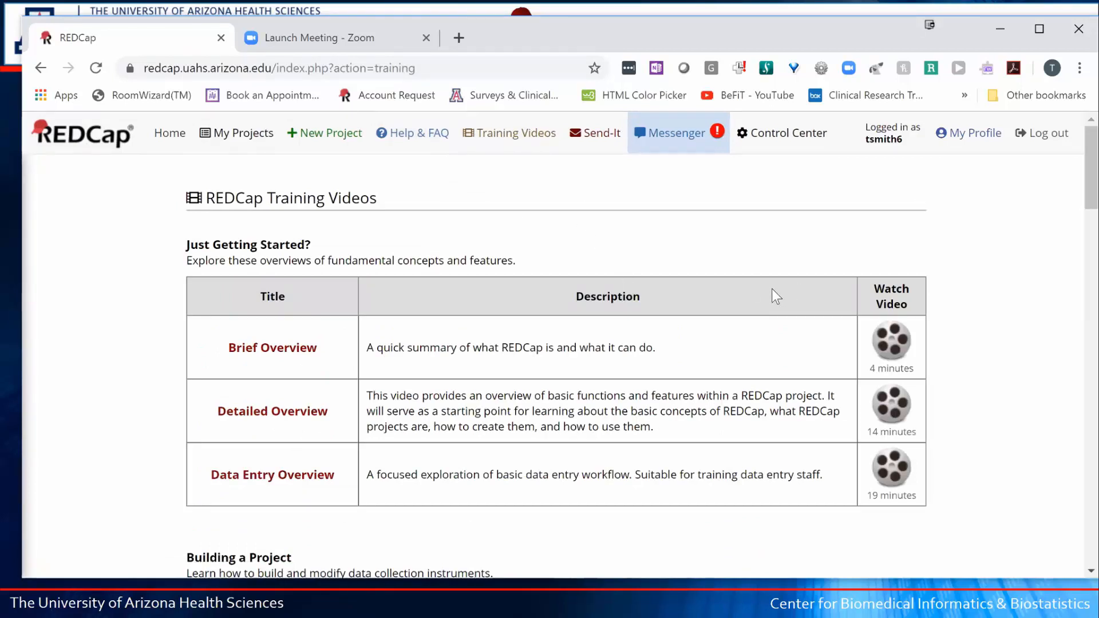
pyautogui.scroll(-2, 799, 338)
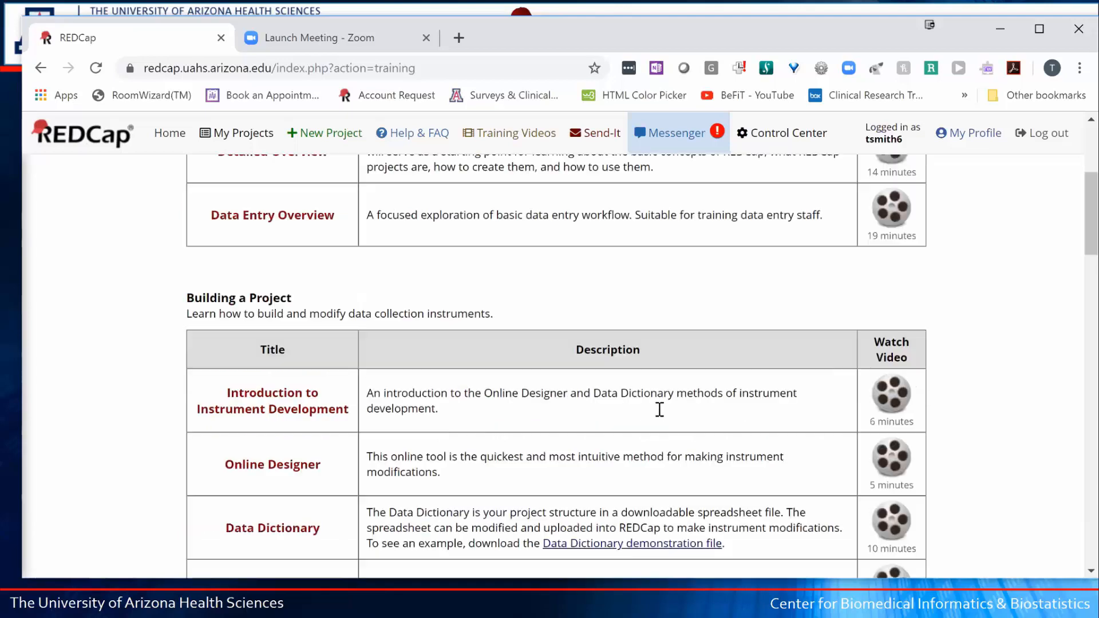
pyautogui.scroll(-4, 658, 415)
pyautogui.scroll(-2, 663, 417)
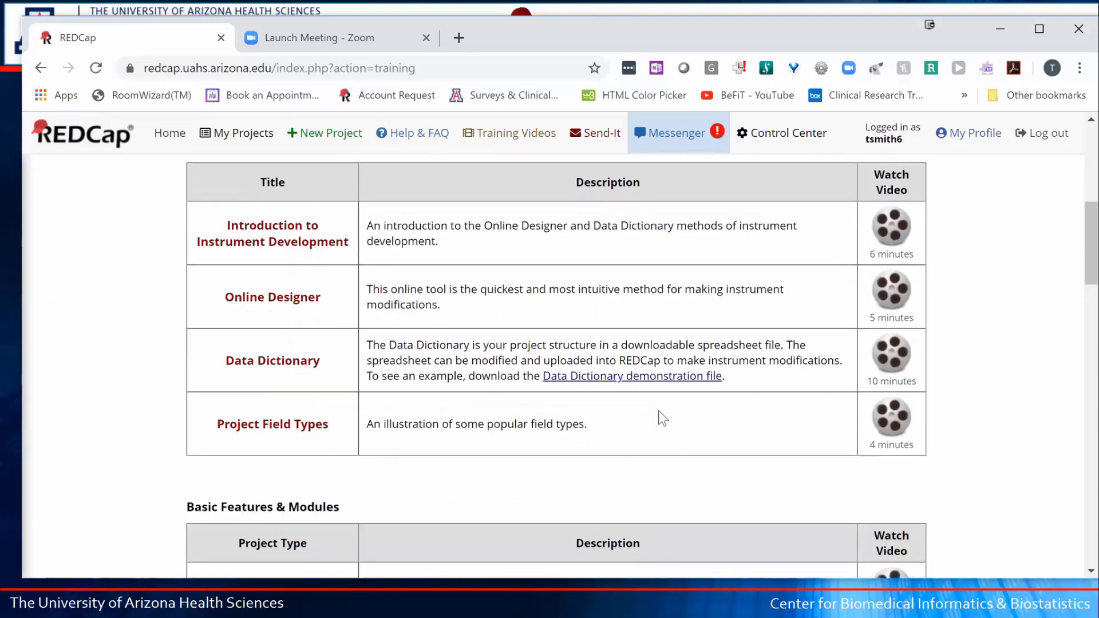
pyautogui.scroll(-2, 662, 417)
pyautogui.scroll(-3, 657, 411)
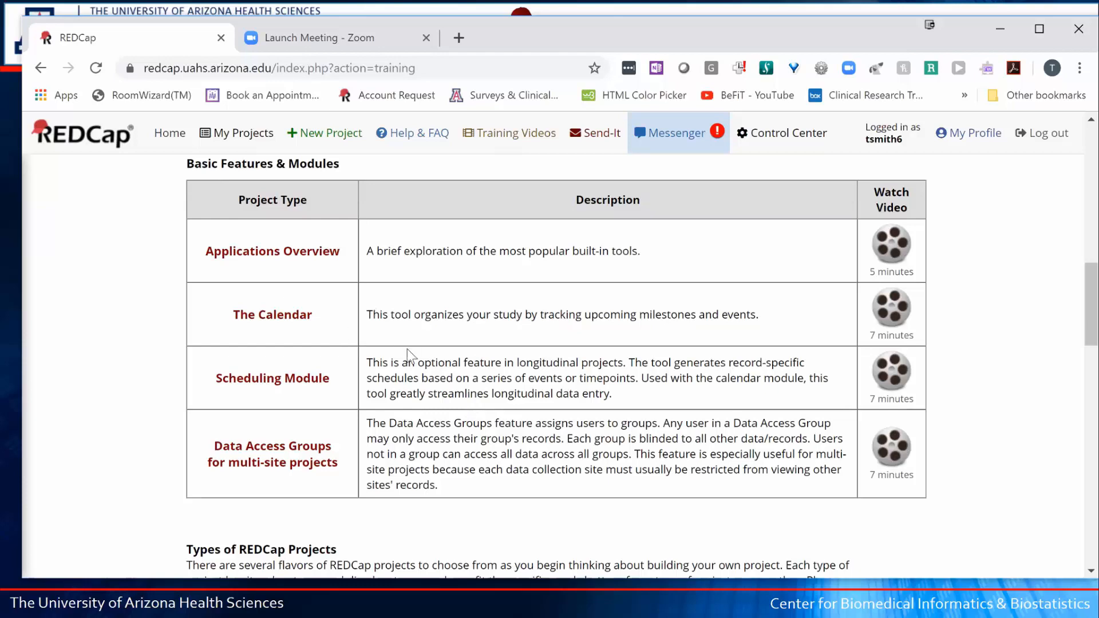
pyautogui.scroll(6, 407, 349)
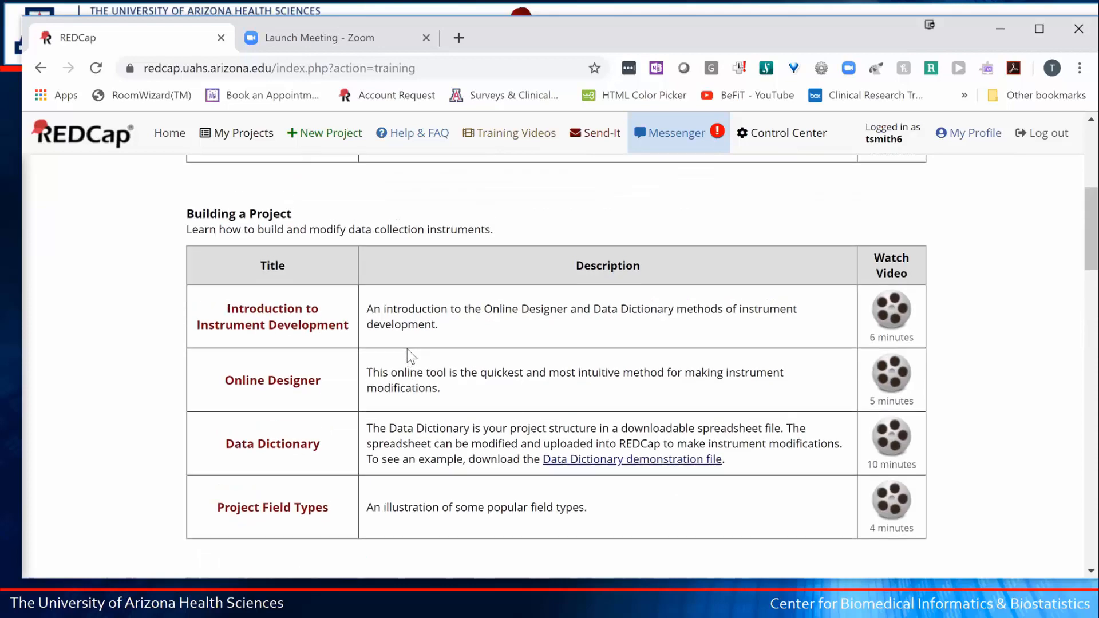
pyautogui.scroll(5, 407, 349)
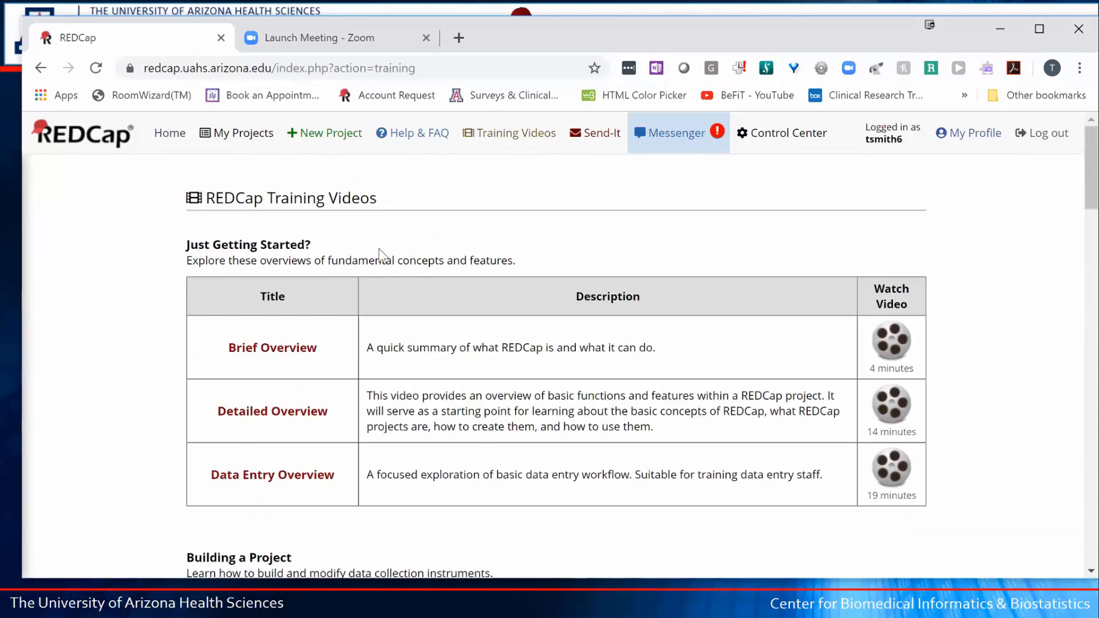
pyautogui.click(598, 139)
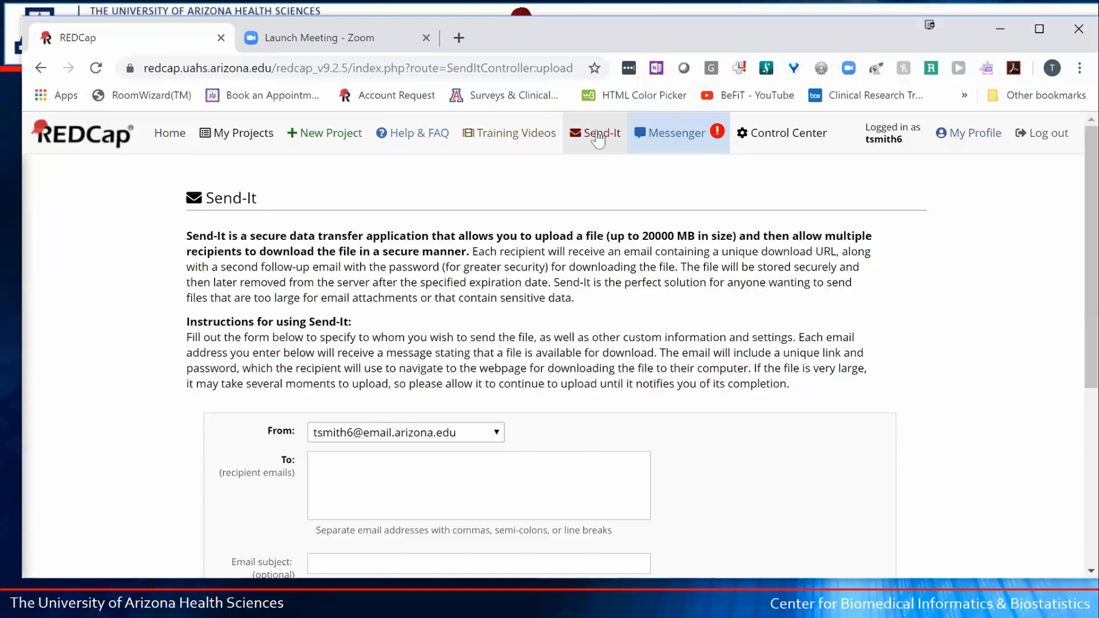
# - Review the Send-It upload form, from the recipient email field down to the 3-day expiration
pyautogui.scroll(-1, 794, 241)
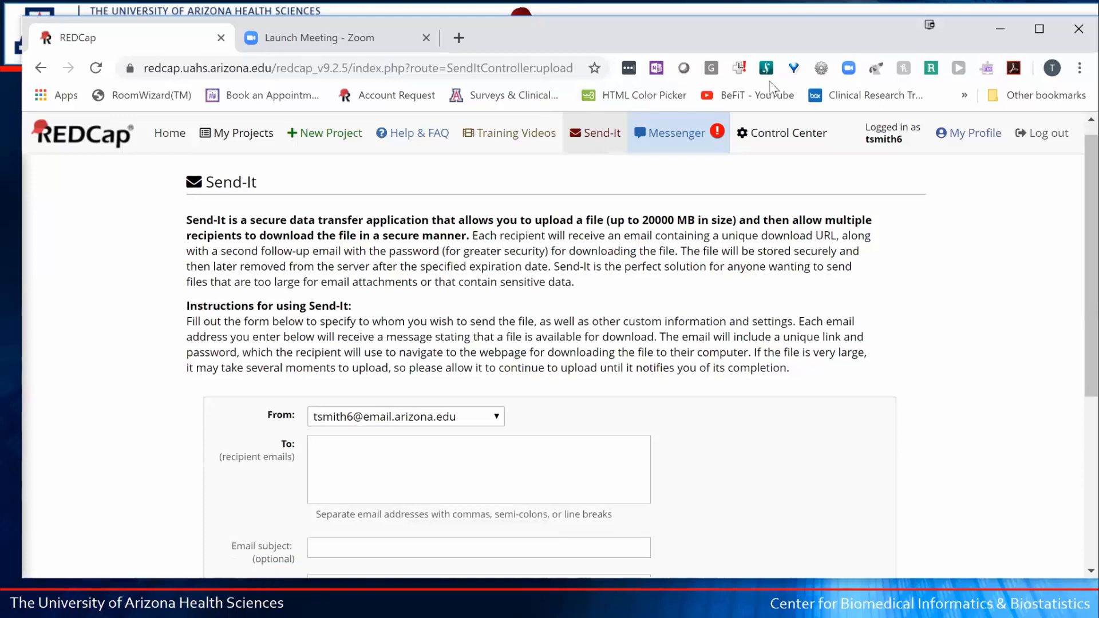
pyautogui.scroll(-1, 515, 169)
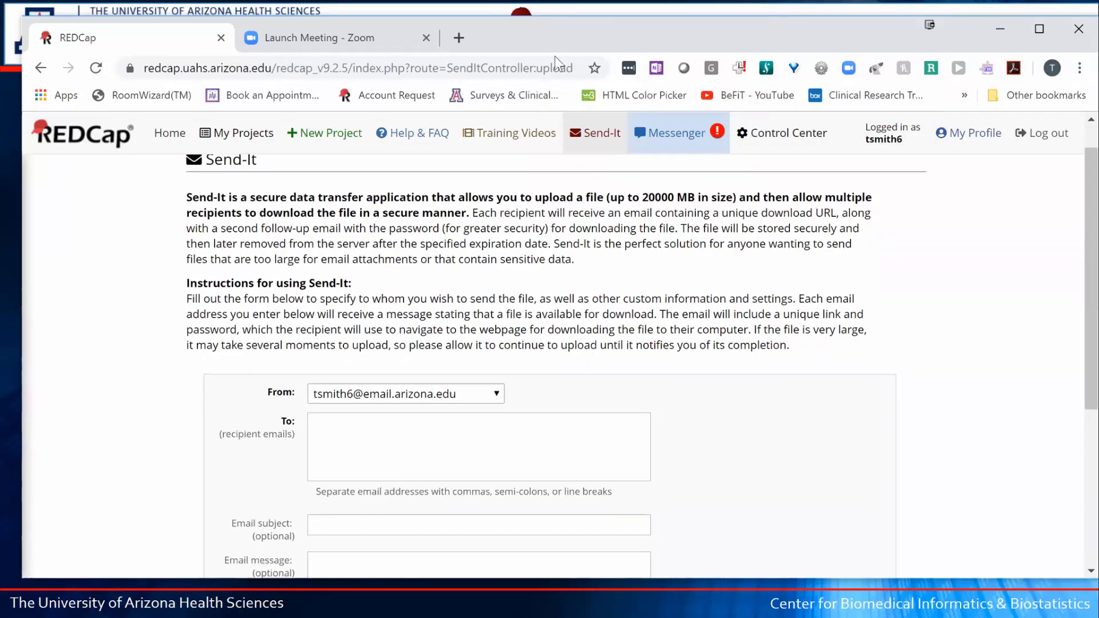
pyautogui.scroll(-1, 555, 56)
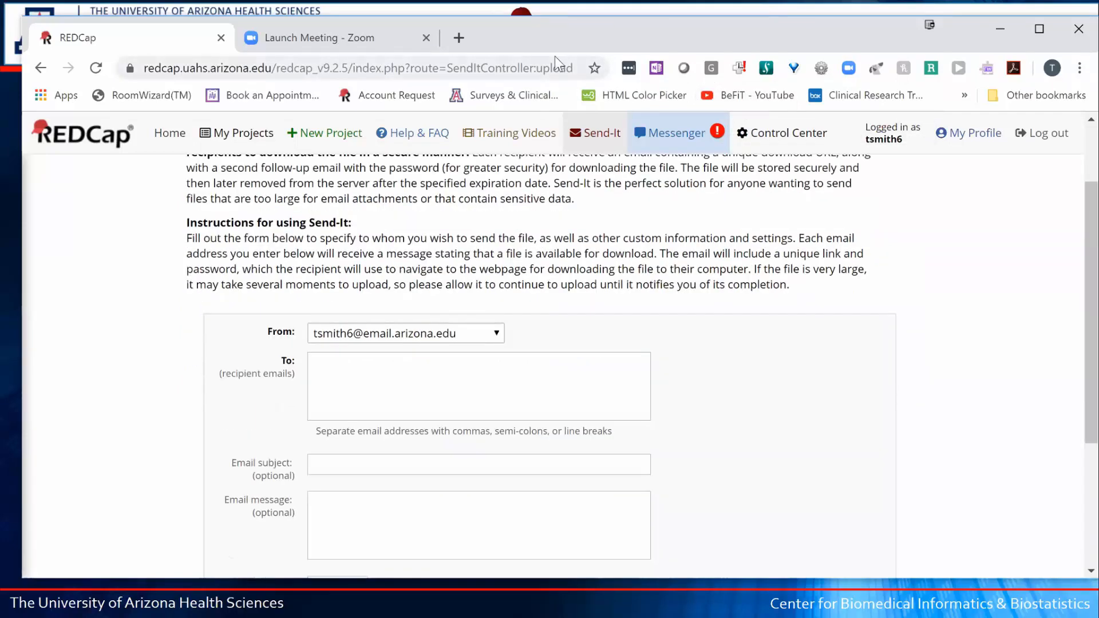
pyautogui.click(379, 355)
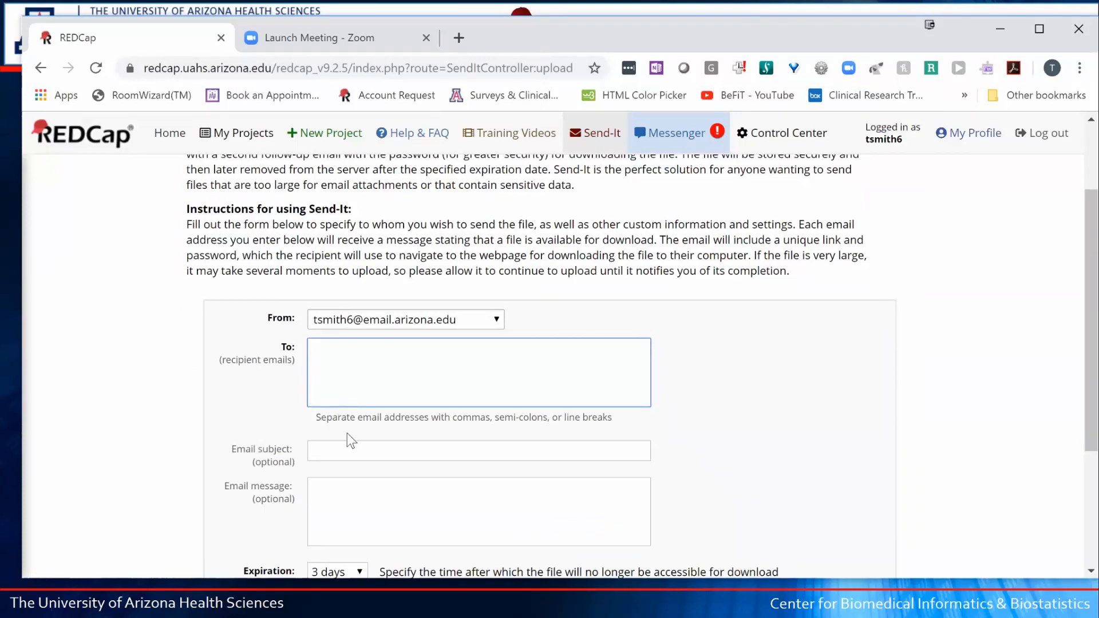
pyautogui.scroll(-1, 346, 438)
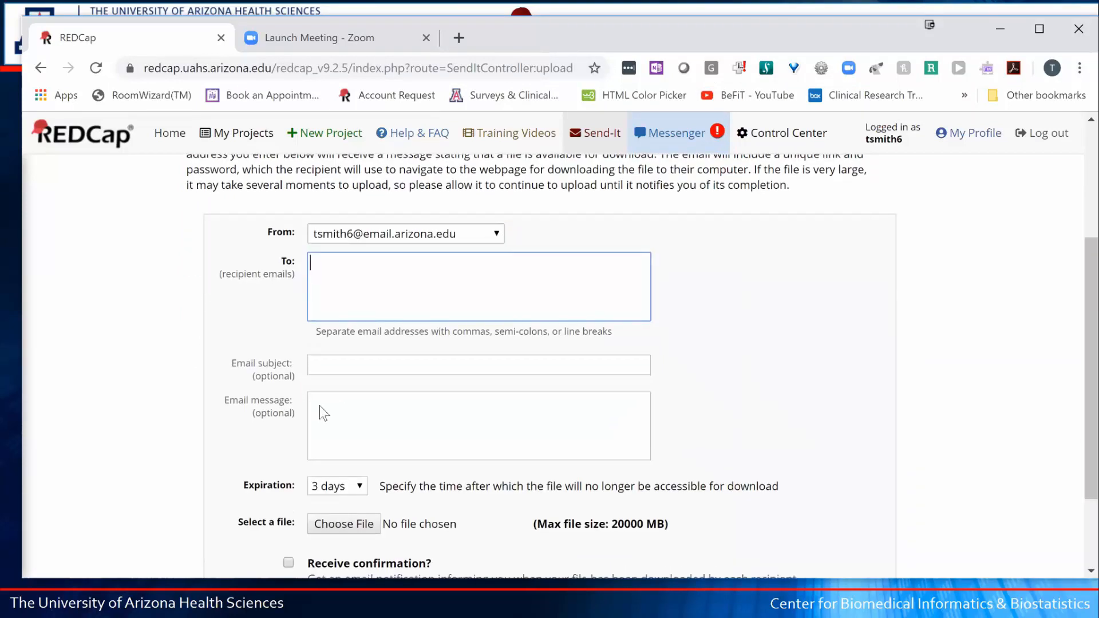
pyautogui.scroll(-1, 330, 411)
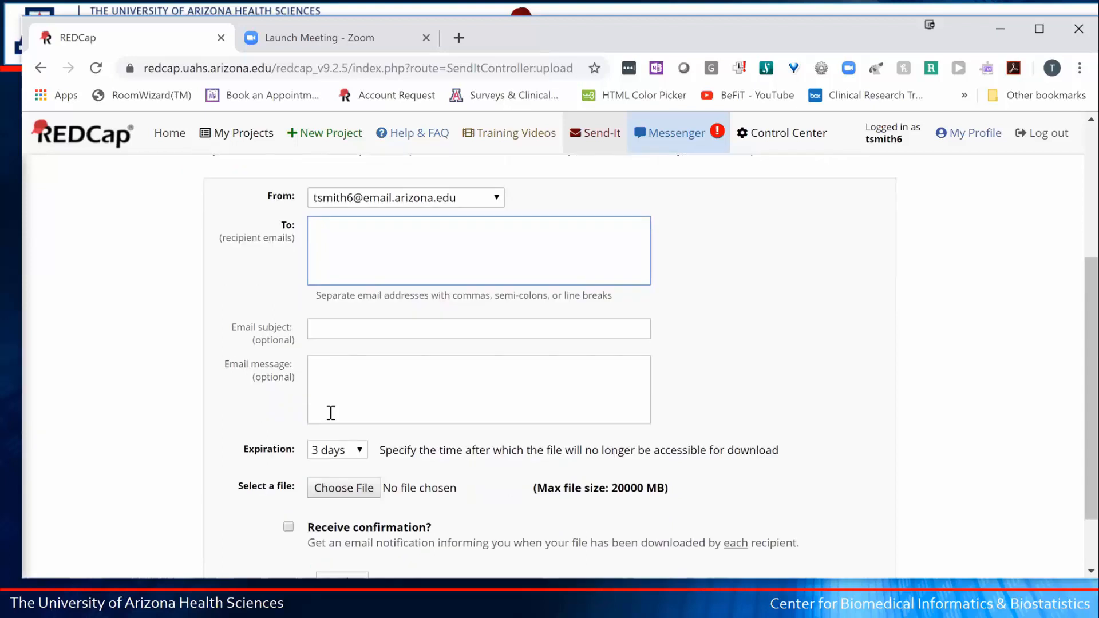
pyautogui.scroll(-1, 331, 412)
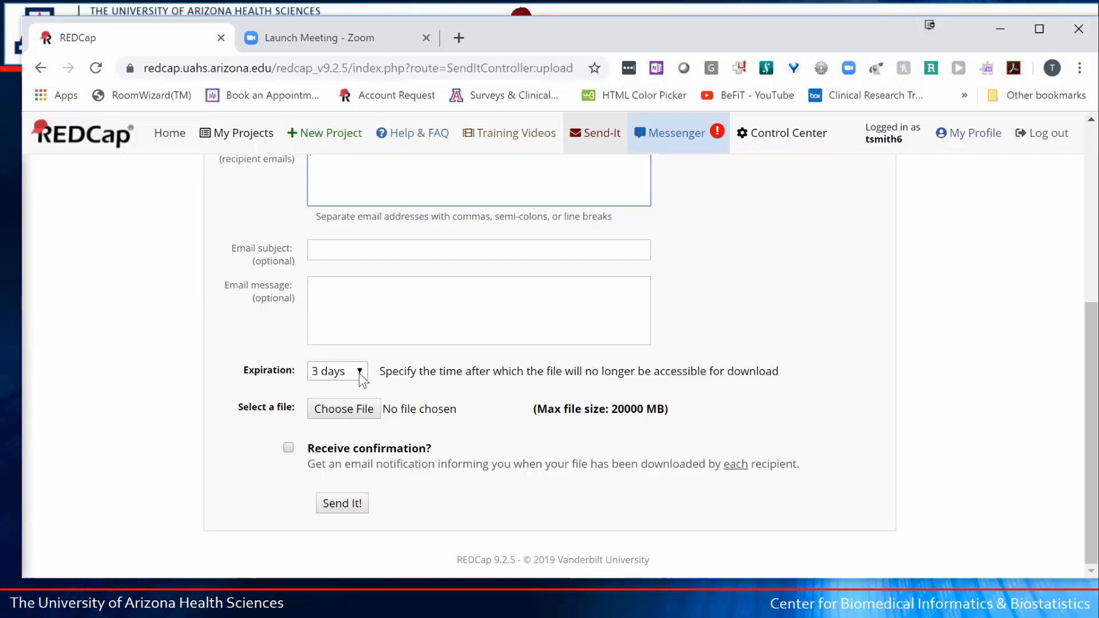
pyautogui.click(359, 373)
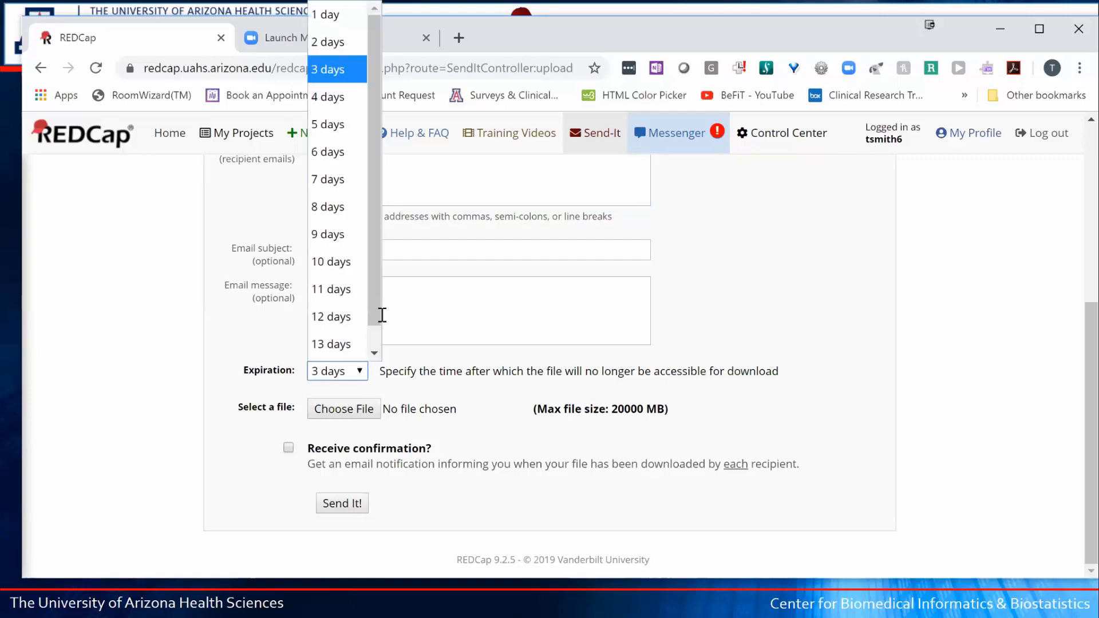
pyautogui.moveTo(374, 315)
pyautogui.mouseDown()
pyautogui.moveTo(380, 358)
pyautogui.moveTo(382, 324)
pyautogui.mouseUp()
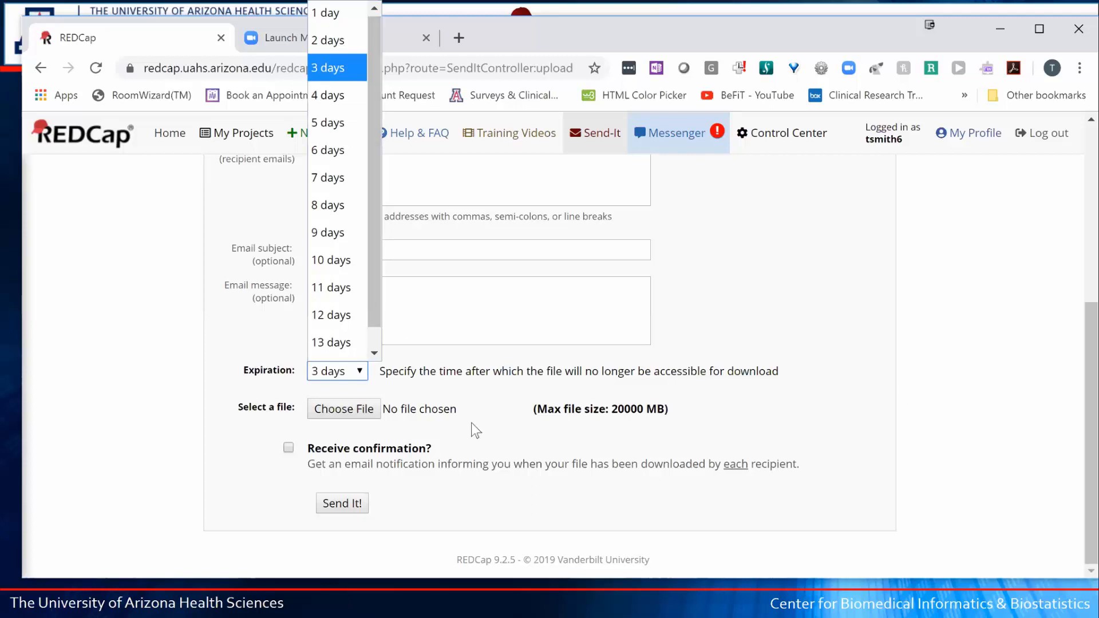
pyautogui.click(166, 356)
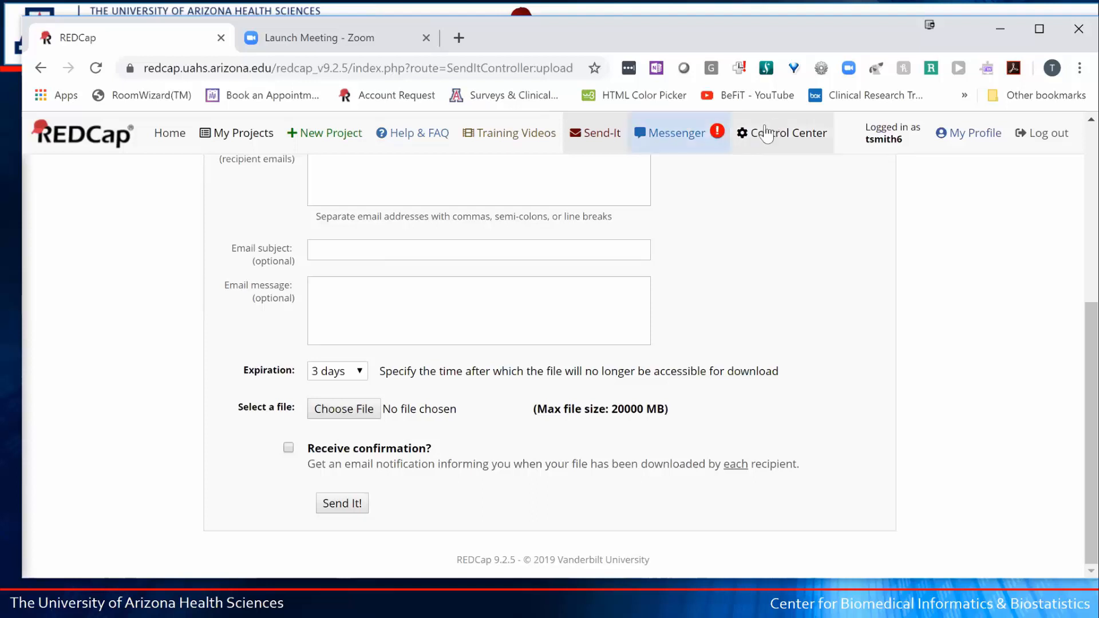
# - Open Messenger and expand Notifications to reveal System and General Notifications
pyautogui.click(667, 137)
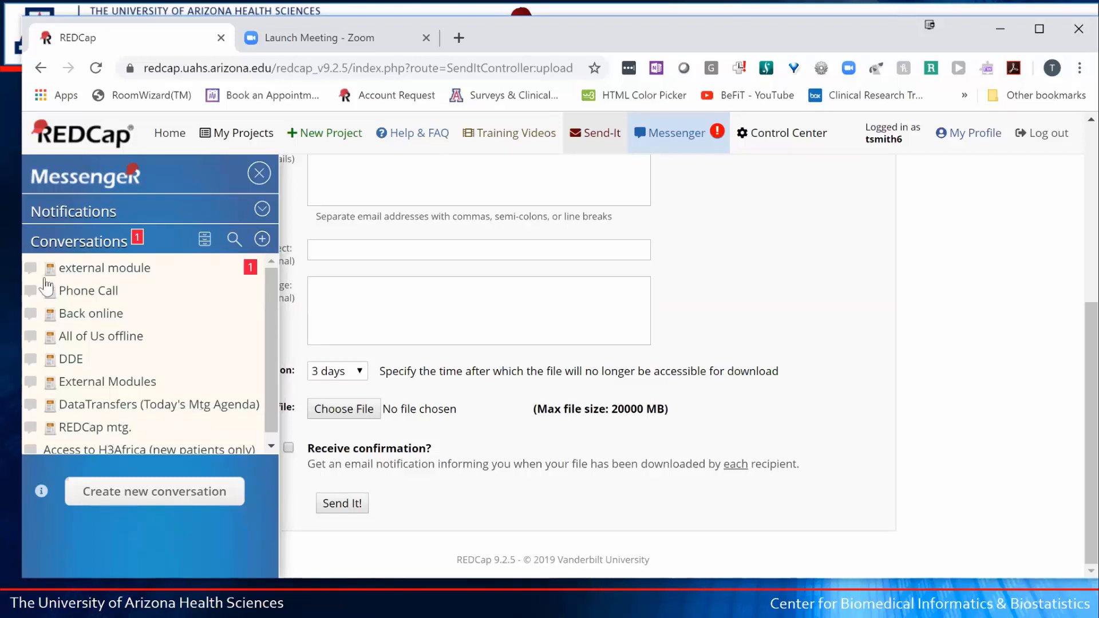
pyautogui.click(78, 220)
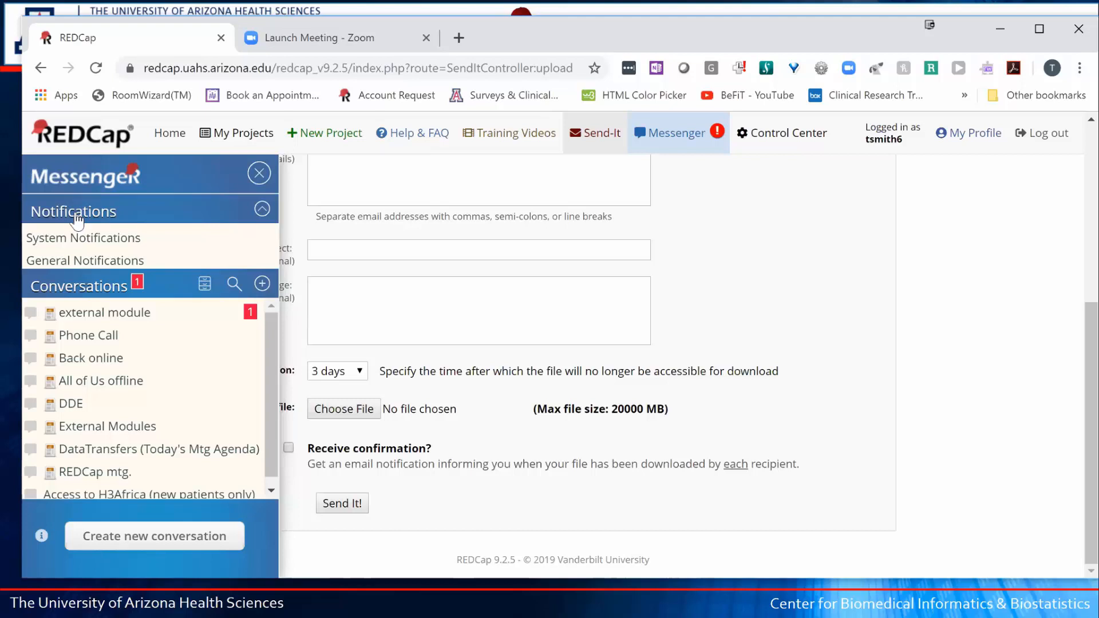
# - Read through the General Notifications announcement, then close the Messenger panel
pyautogui.click(74, 262)
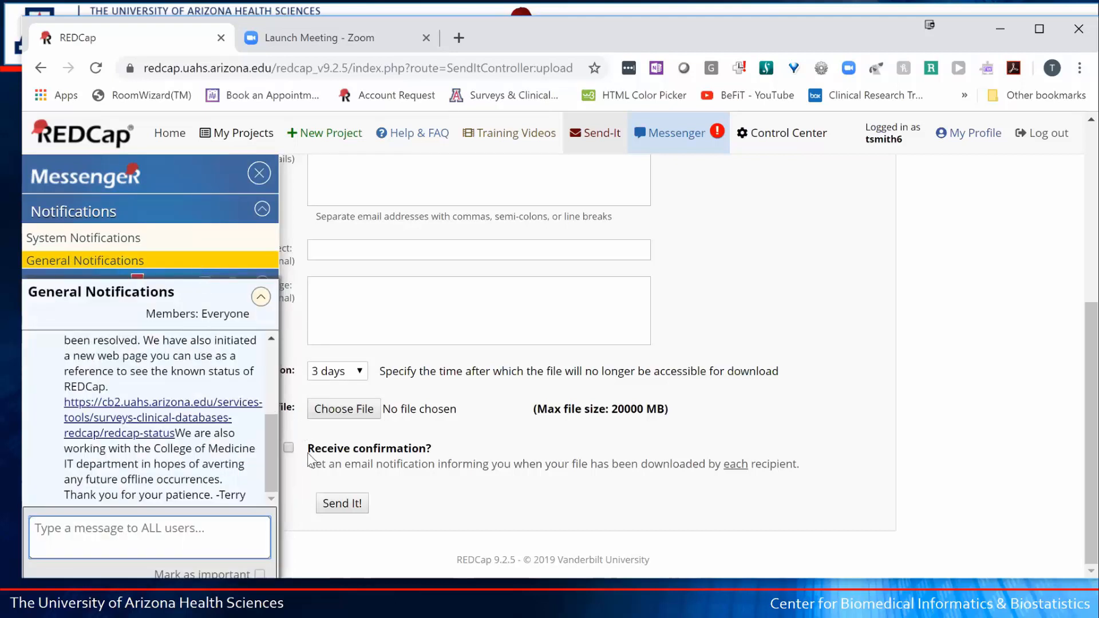
pyautogui.moveTo(269, 455); pyautogui.dragTo(273, 414)
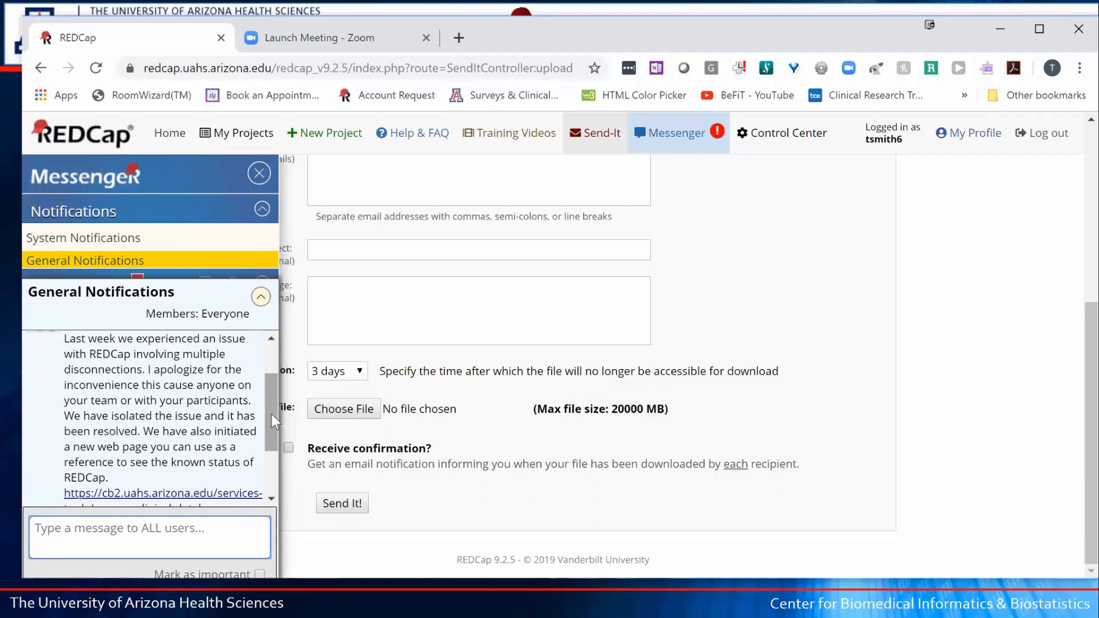
pyautogui.moveTo(273, 414); pyautogui.dragTo(278, 480)
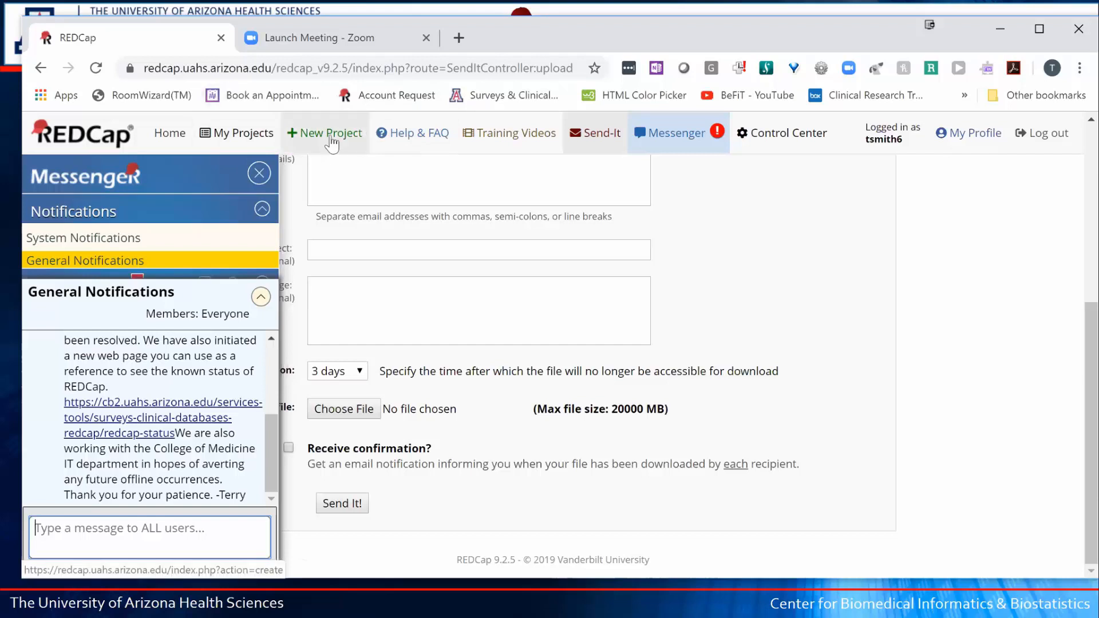
pyautogui.click(259, 173)
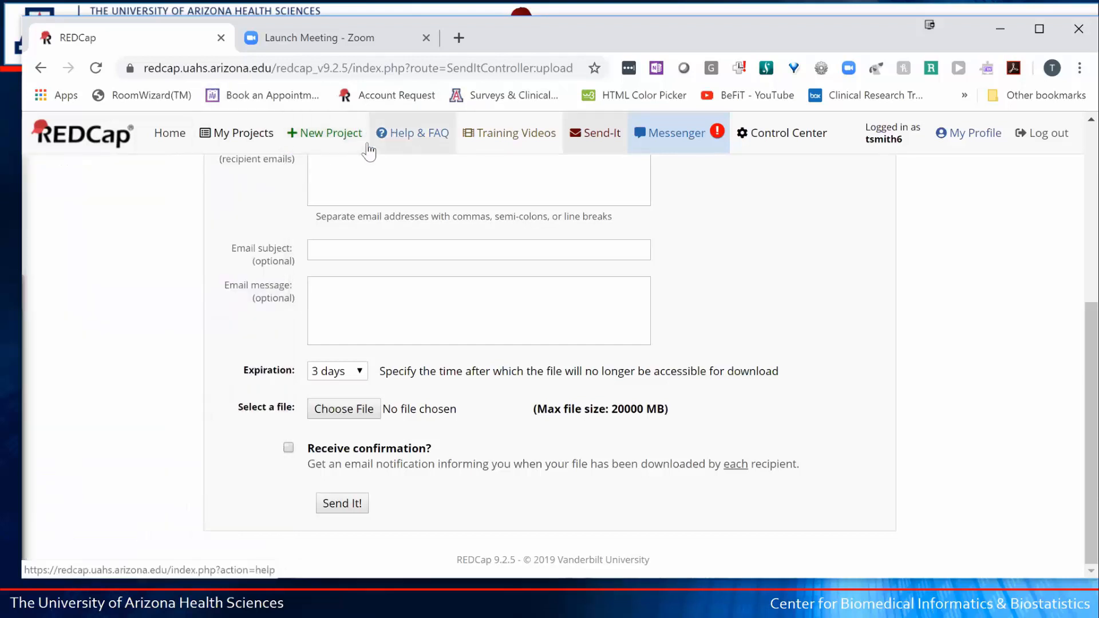
# - Start a New Project with the title 'Drug Study Ts 081319'
pyautogui.click(326, 137)
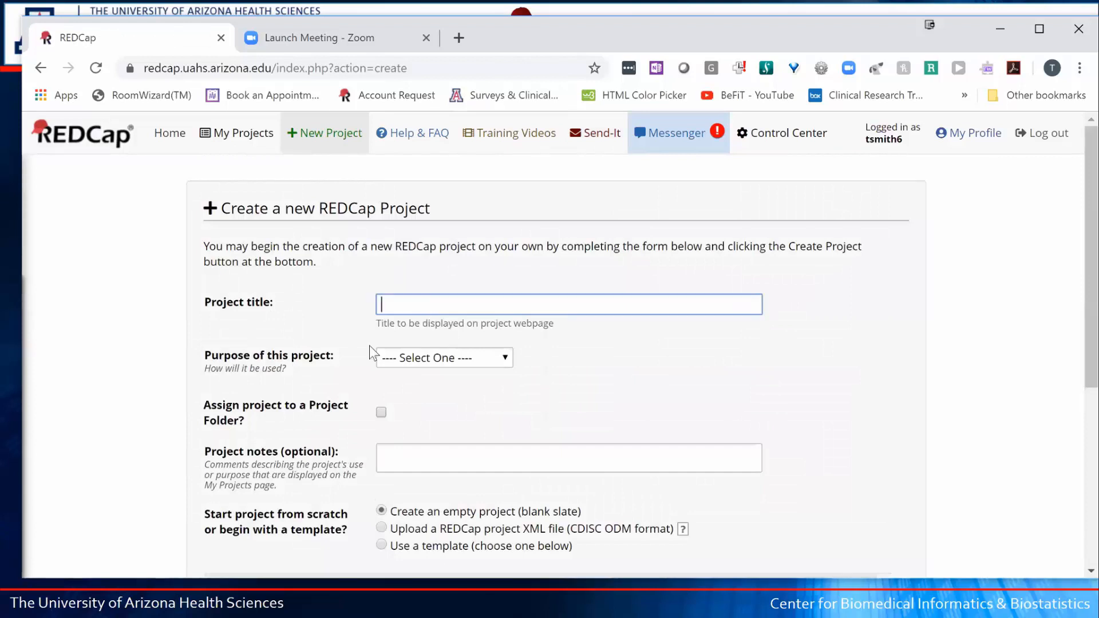
pyautogui.scroll(-2, 519, 344)
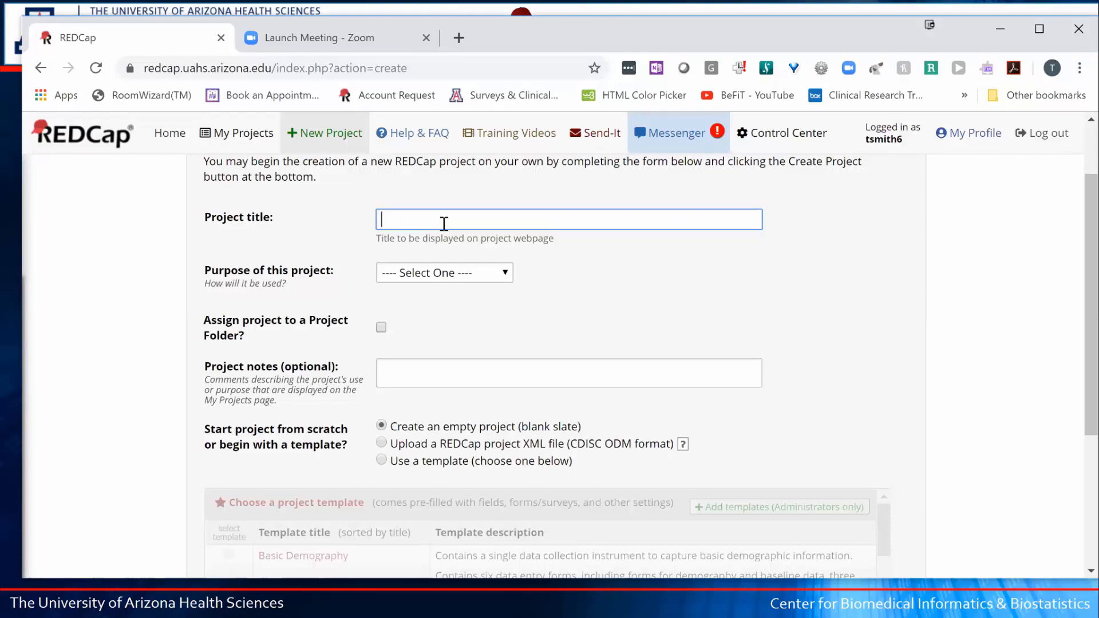
pyautogui.write('Drug Study')
pyautogui.write('Ts')
pyautogui.write('081319')
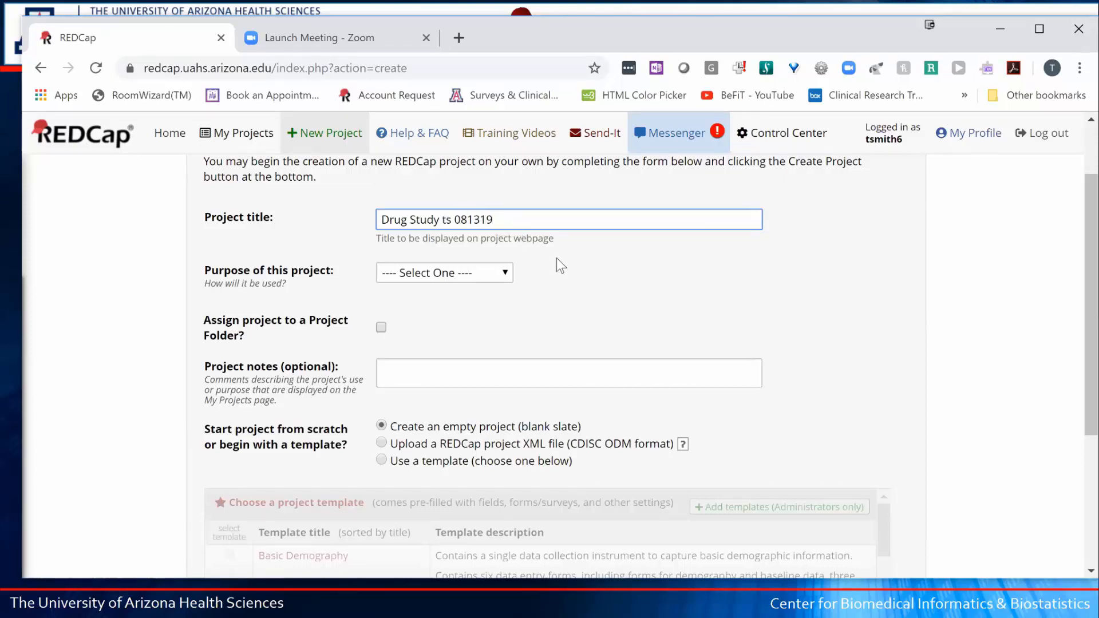
# - Pick Practice / Just for fun as the project purpose, then reopen the purpose list
pyautogui.click(504, 272)
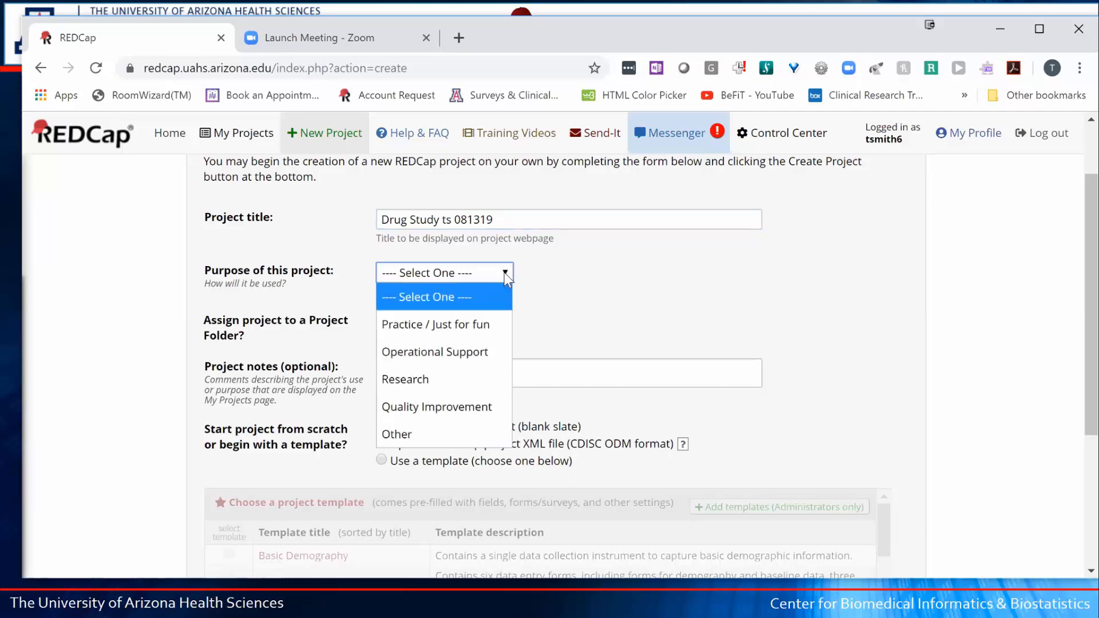
pyautogui.click(452, 325)
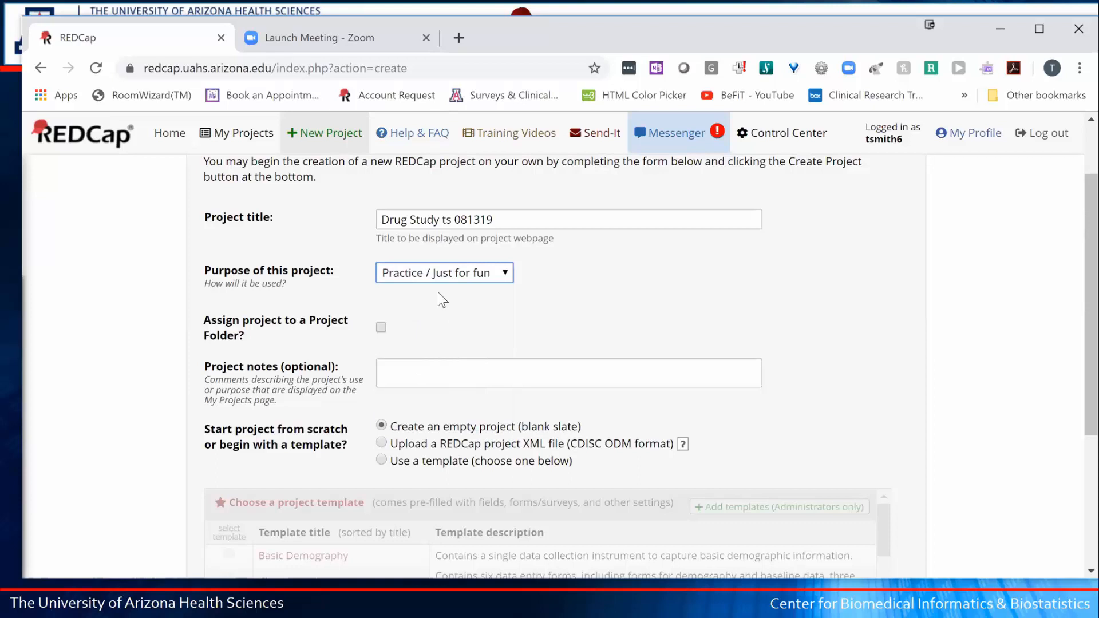
pyautogui.click(505, 276)
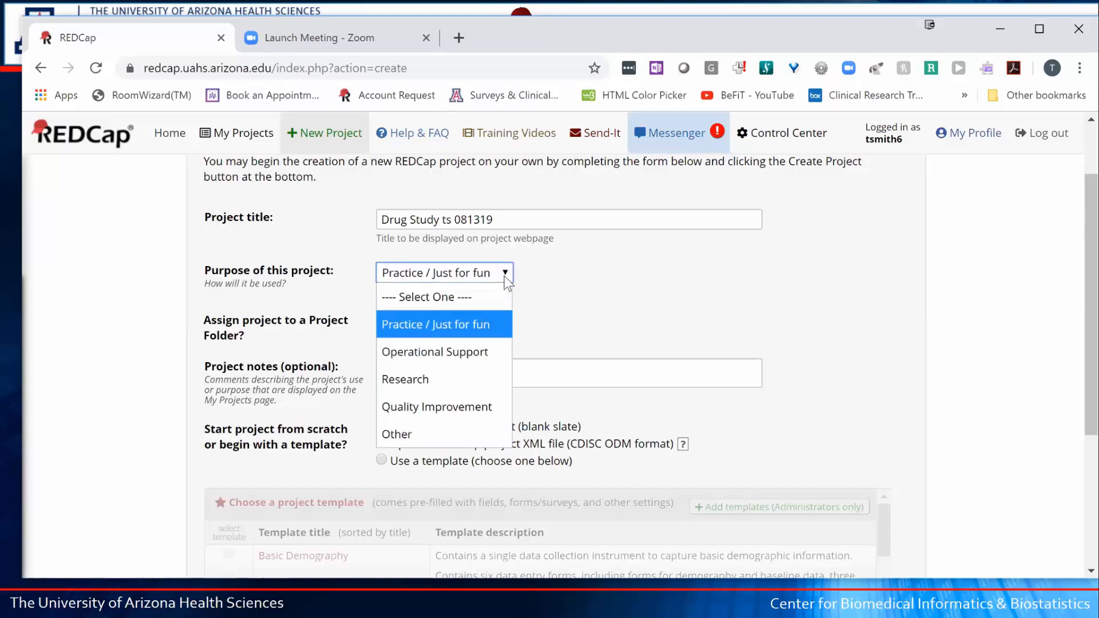
# - Switch the purpose to Research and review the added P.I., IRB and research-type fields
pyautogui.click(420, 379)
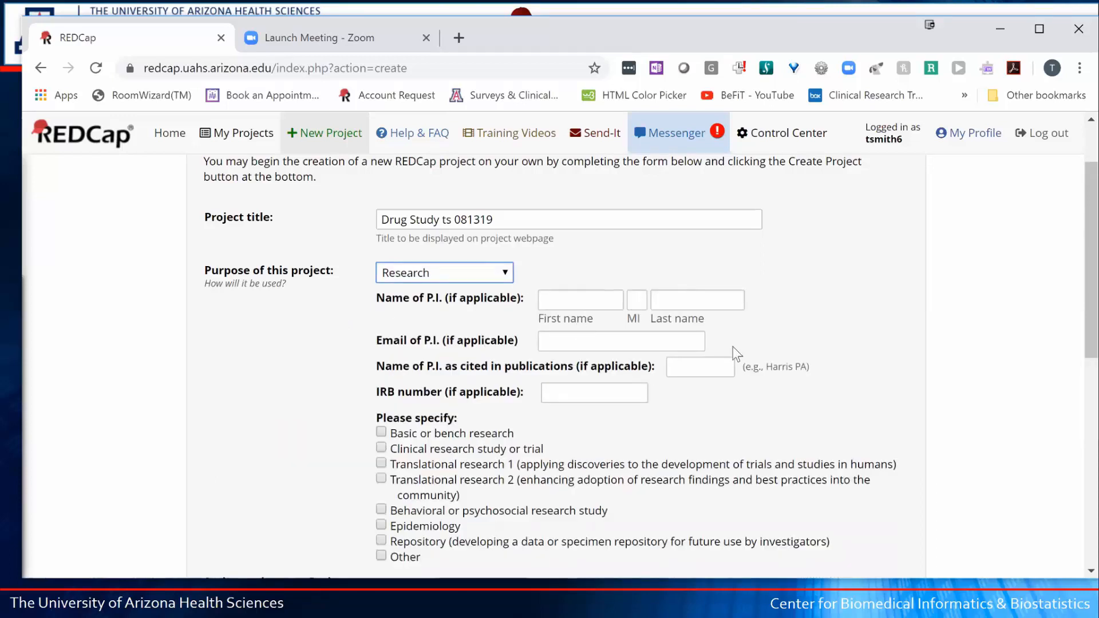
pyautogui.scroll(-2, 810, 286)
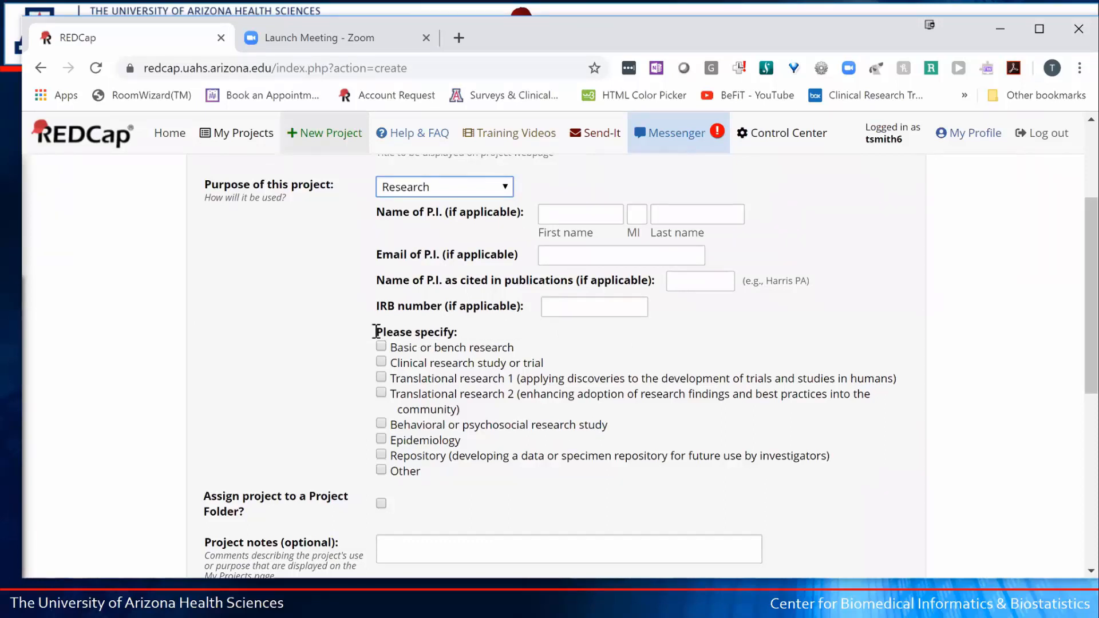
pyautogui.moveTo(377, 332); pyautogui.dragTo(461, 340)
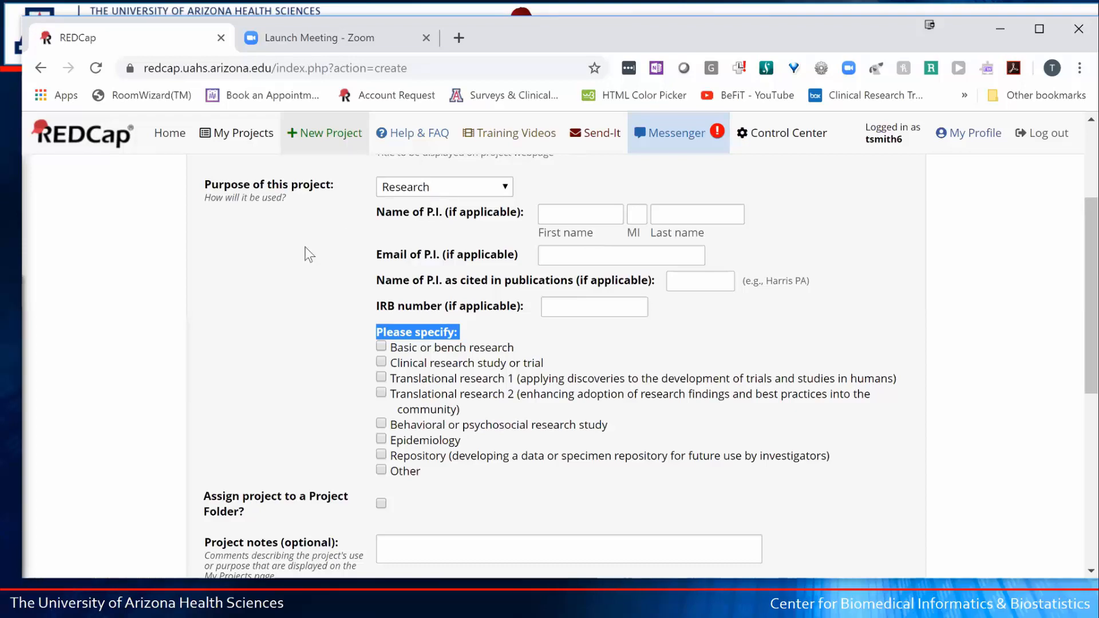
# - Choose to start the project from a template instead of empty
pyautogui.scroll(-5, 309, 239)
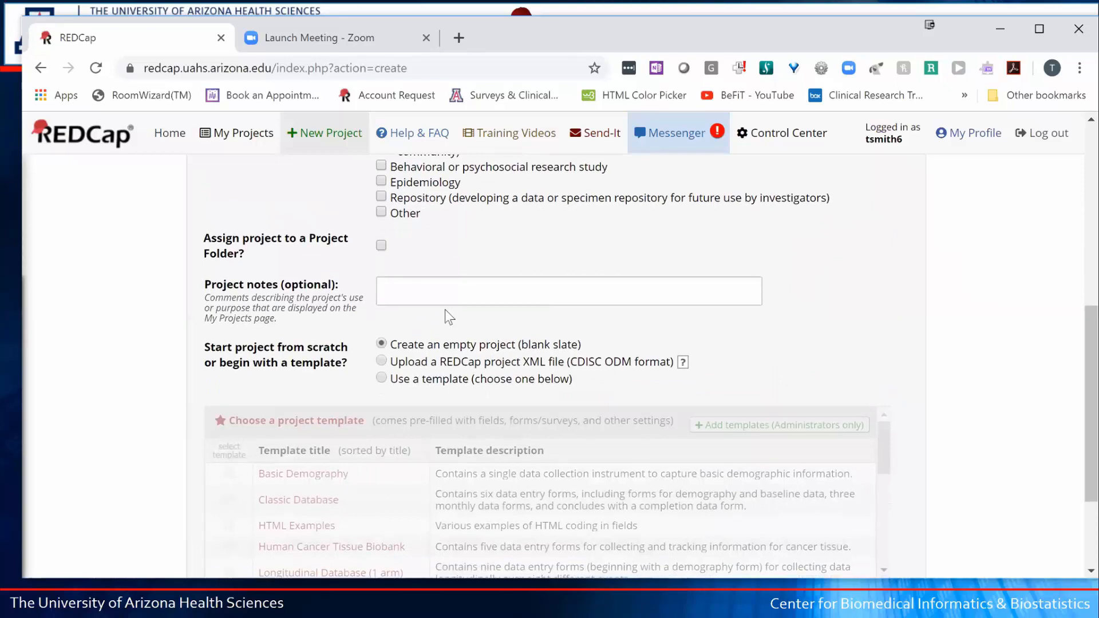
pyautogui.scroll(-1, 449, 310)
pyautogui.scroll(-1, 450, 301)
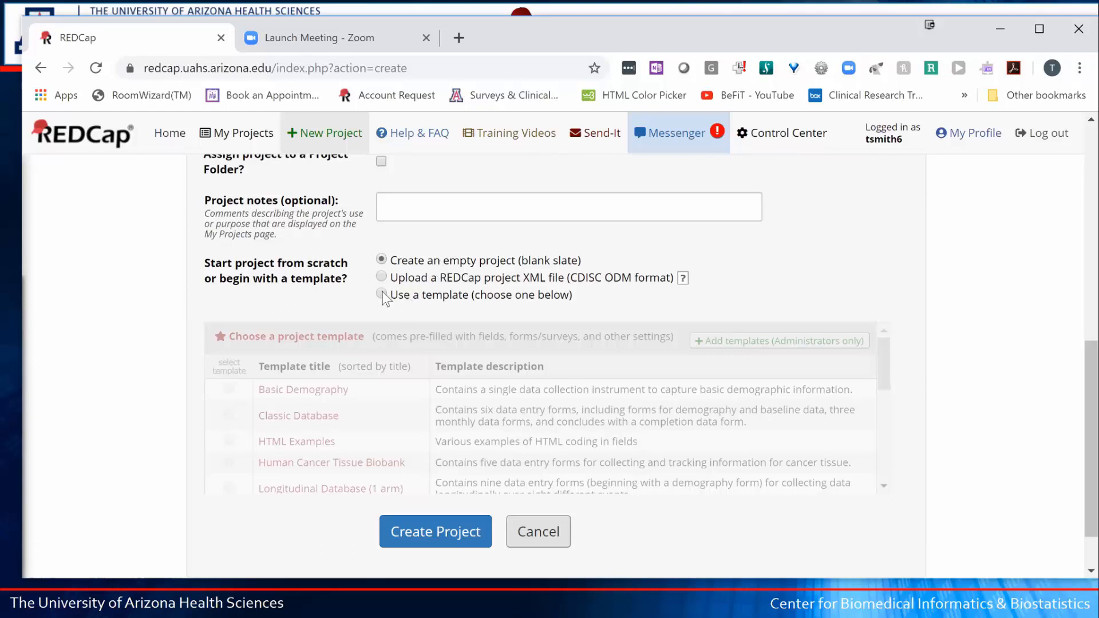
pyautogui.moveTo(432, 298); pyautogui.dragTo(557, 311)
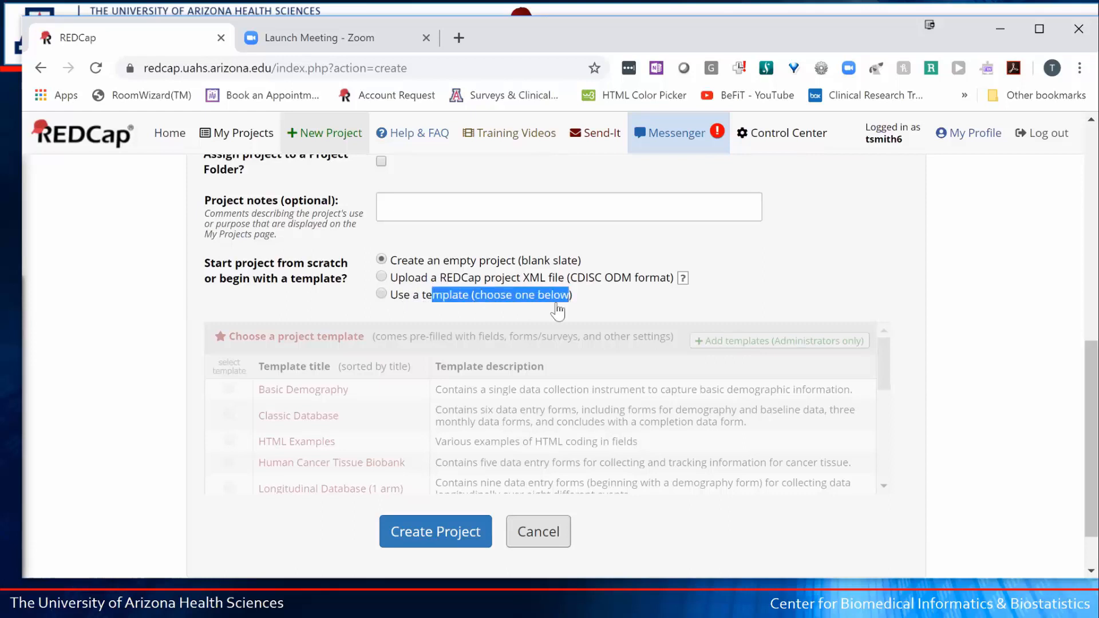
pyautogui.click(389, 292)
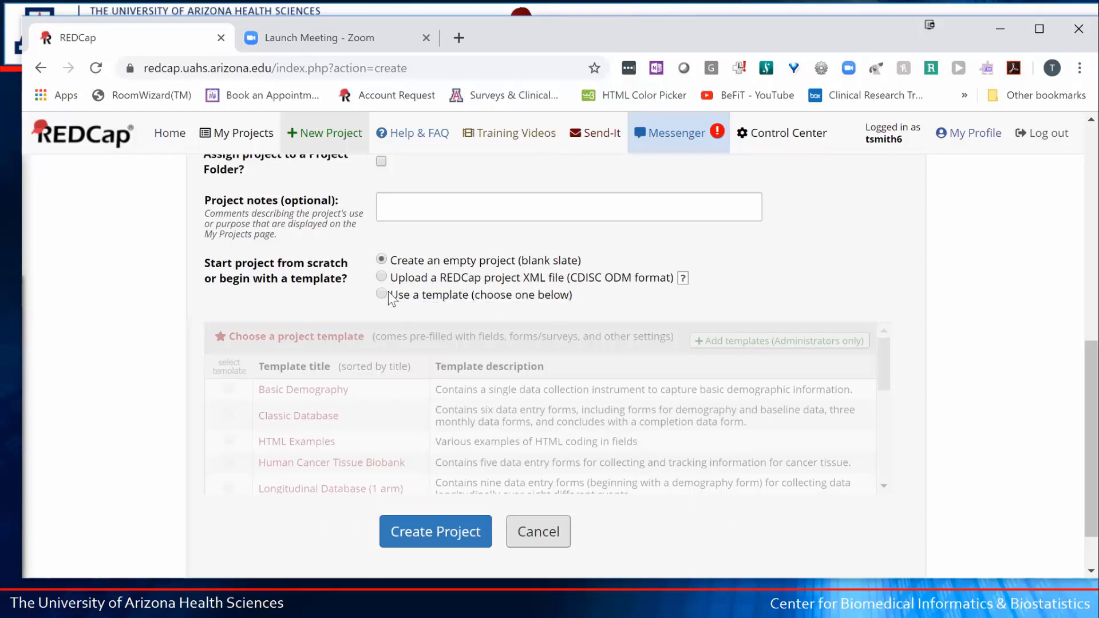
pyautogui.click(384, 293)
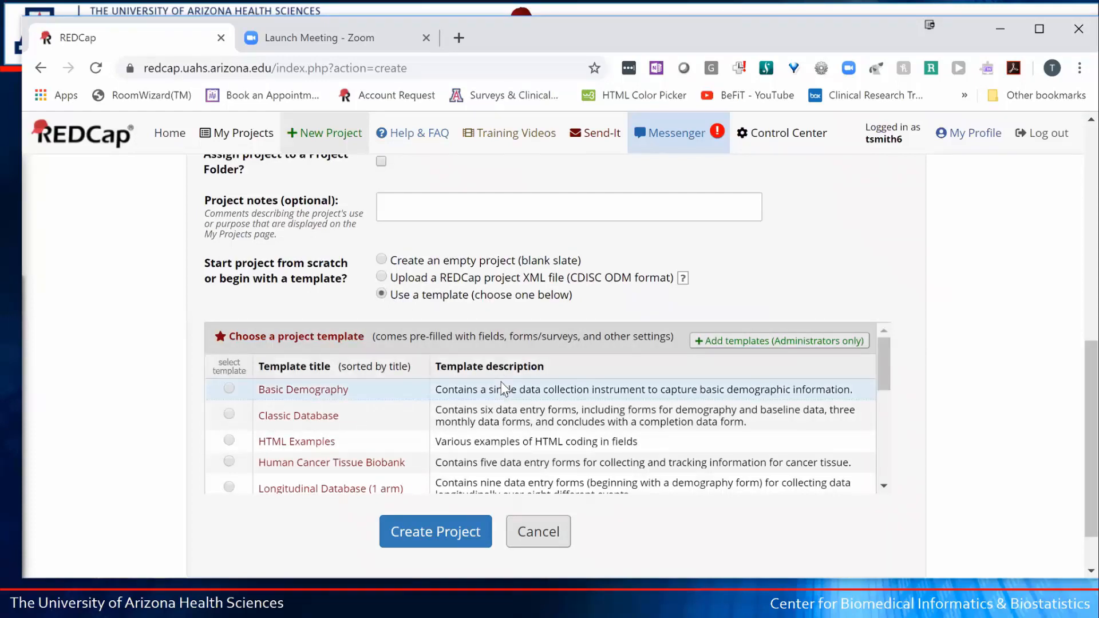
# - Select Multiple Surveys (longitudinal) from the template list
pyautogui.scroll(-3, 502, 389)
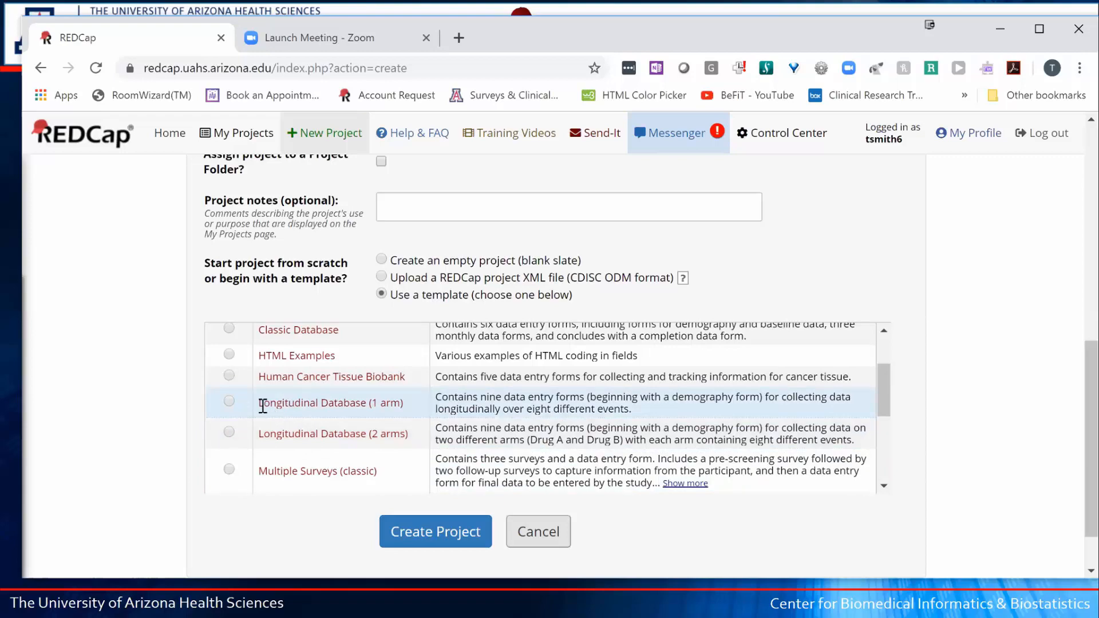
pyautogui.scroll(-3, 274, 404)
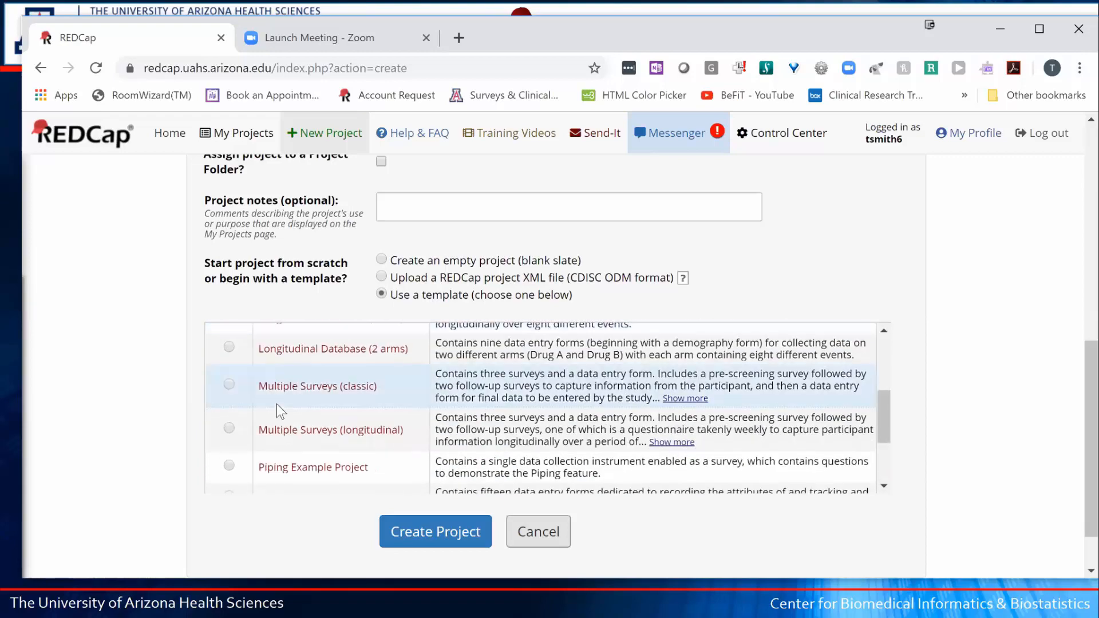
pyautogui.scroll(-1, 293, 395)
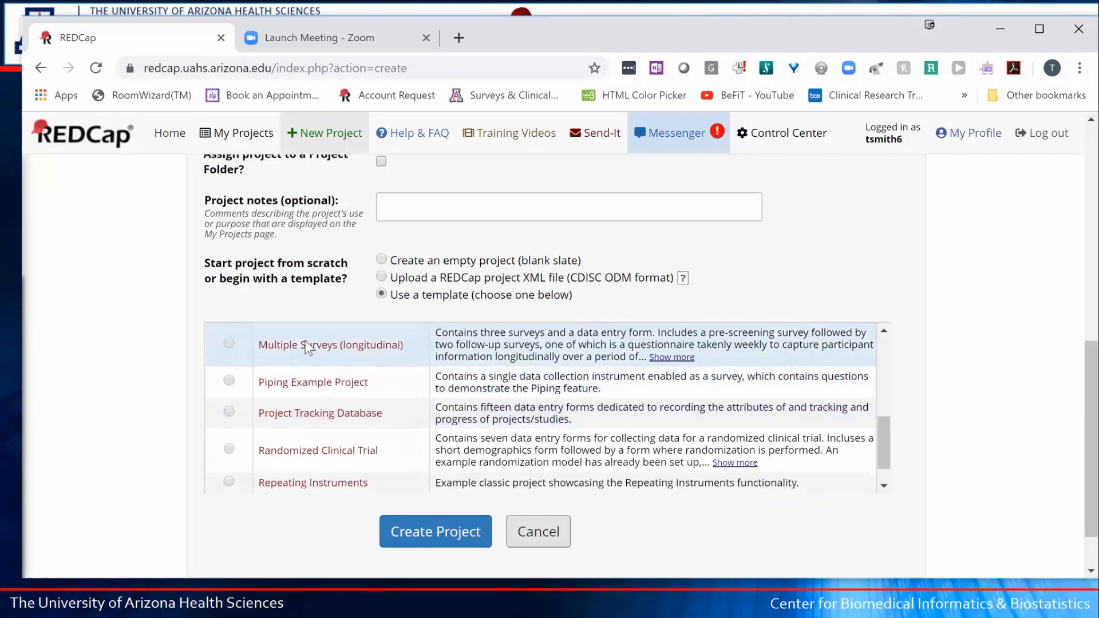
pyautogui.moveTo(308, 346); pyautogui.dragTo(394, 357)
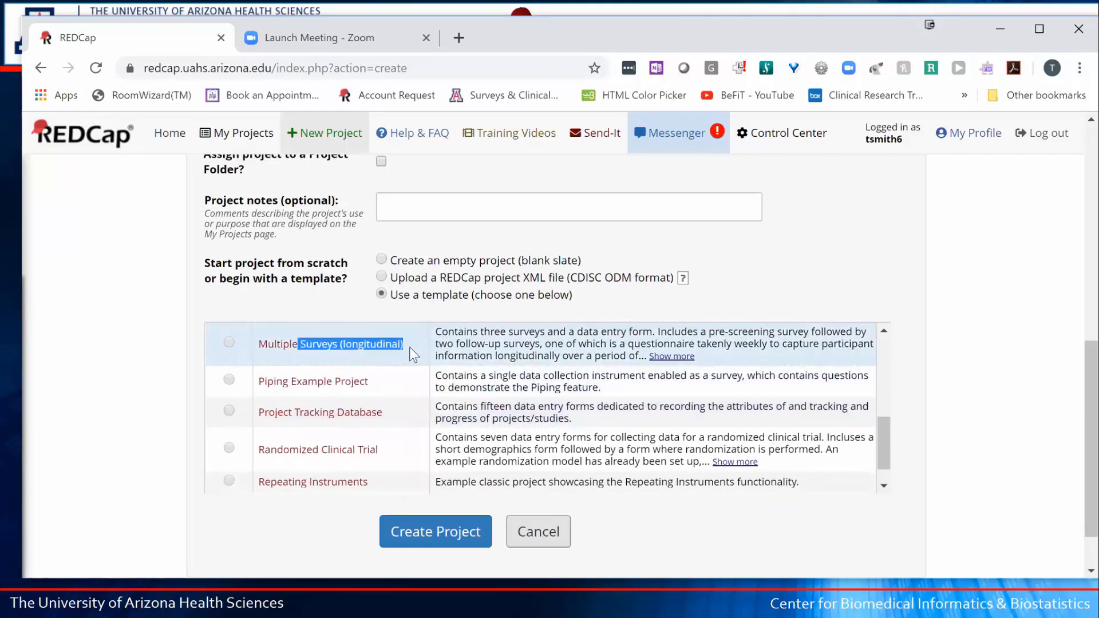
pyautogui.moveTo(458, 332); pyautogui.dragTo(369, 441)
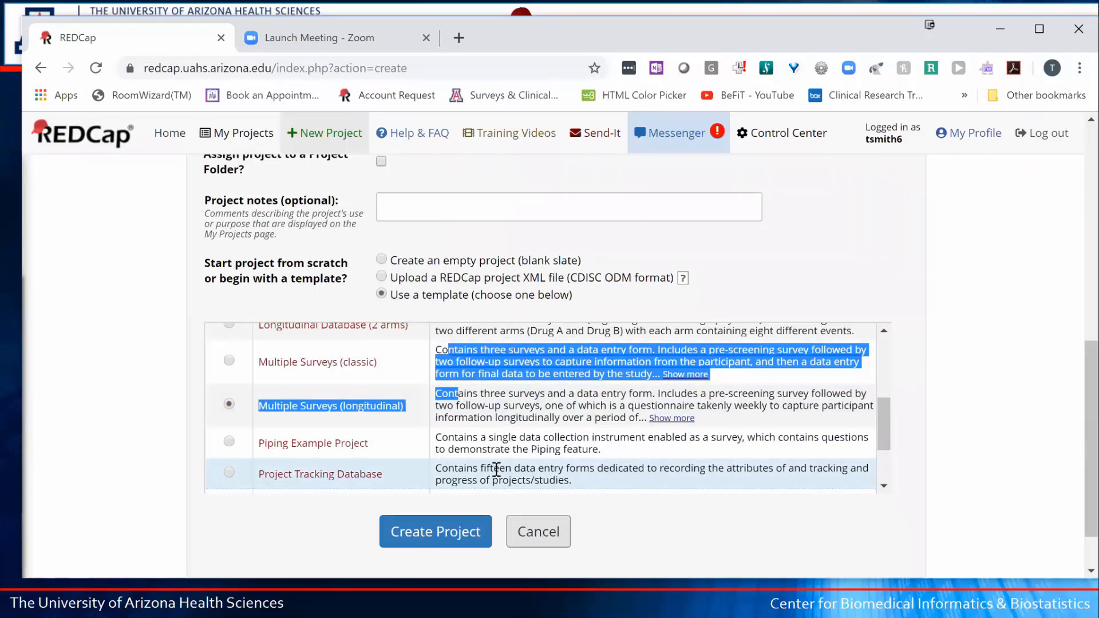
# - Revert to an empty project with purpose Practice / Just for fun and create it
pyautogui.click(393, 259)
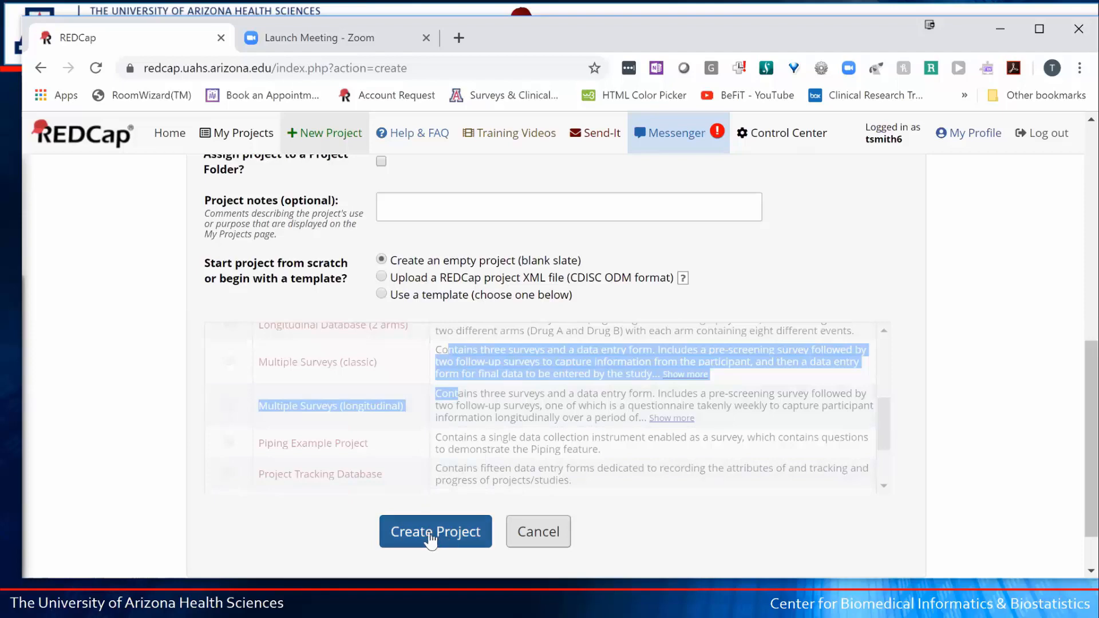
pyautogui.scroll(2, 464, 327)
pyautogui.scroll(3, 464, 326)
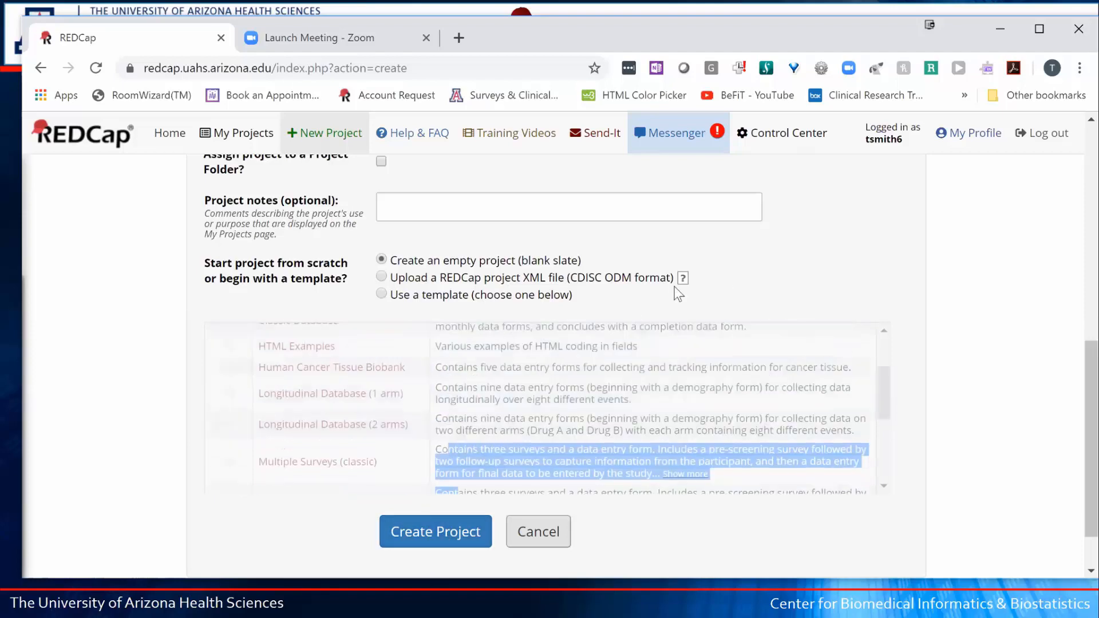
pyautogui.scroll(2, 842, 257)
pyautogui.scroll(6, 696, 225)
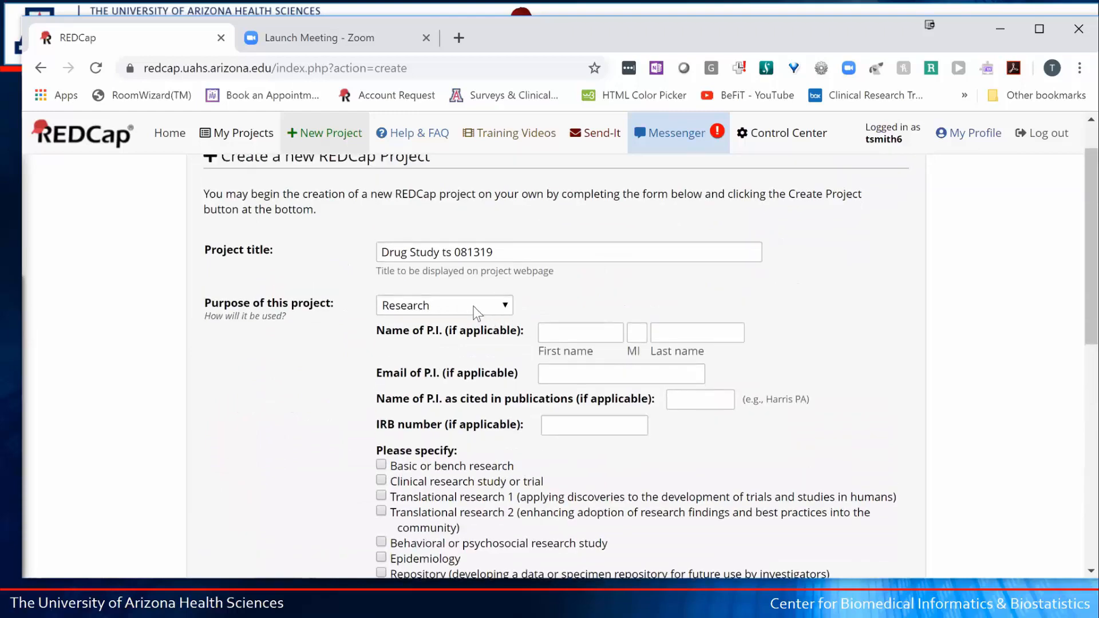
pyautogui.click(479, 305)
pyautogui.press('Return')
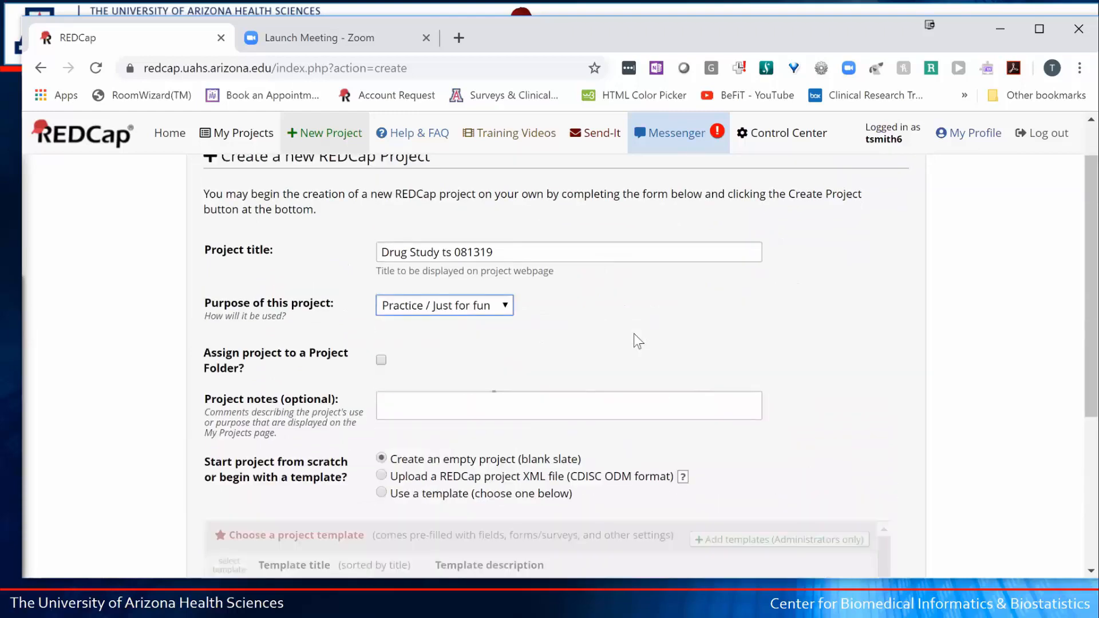
pyautogui.scroll(-5, 639, 341)
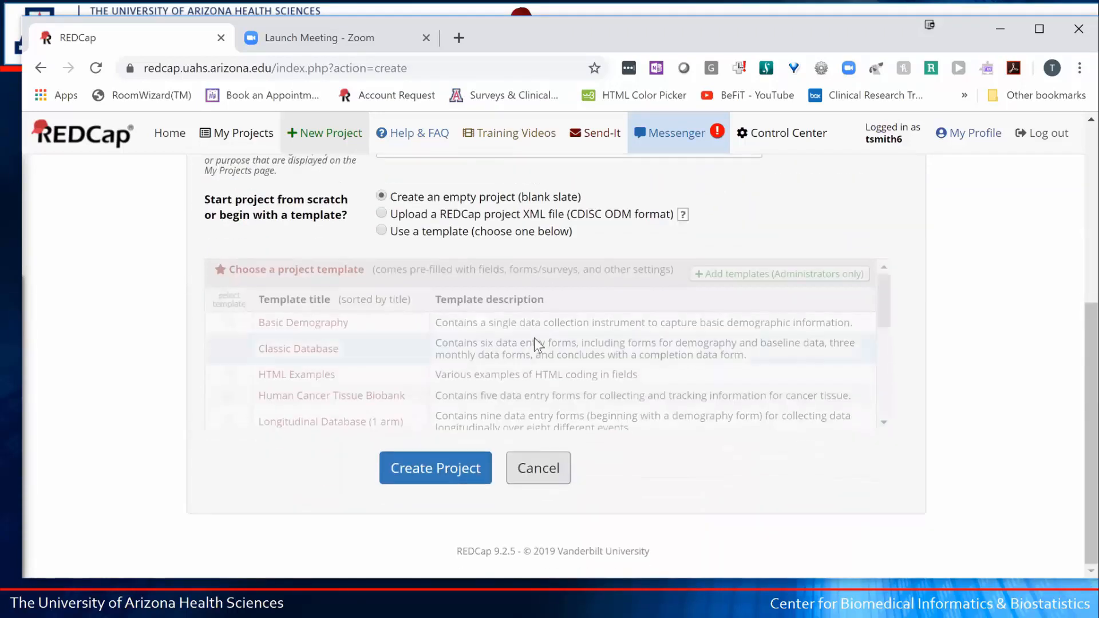
pyautogui.click(460, 466)
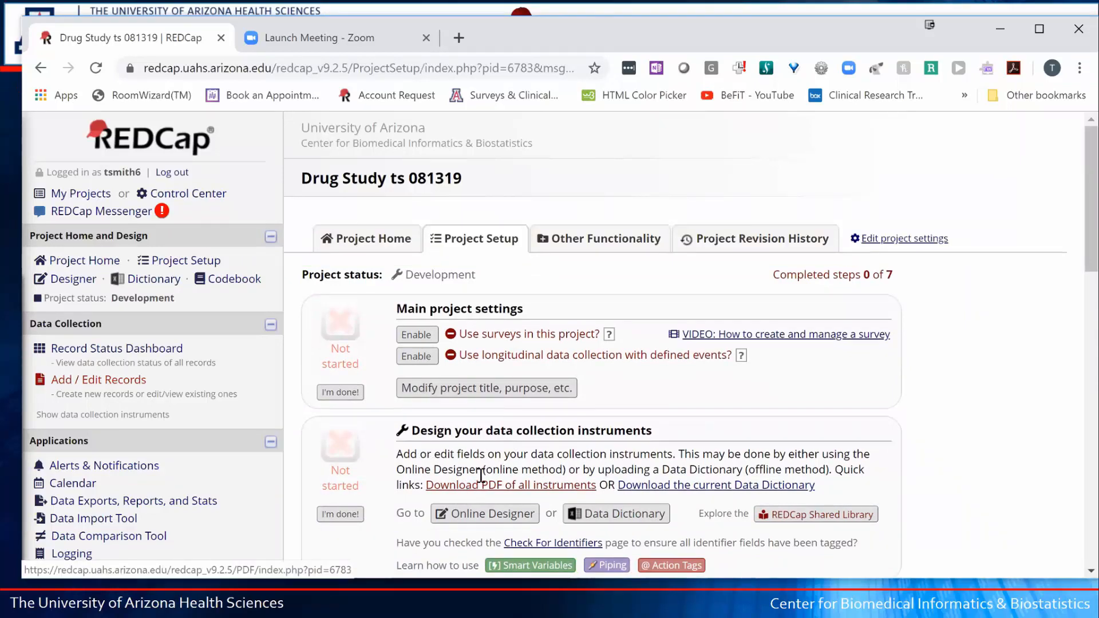
pyautogui.scroll(-1, 472, 489)
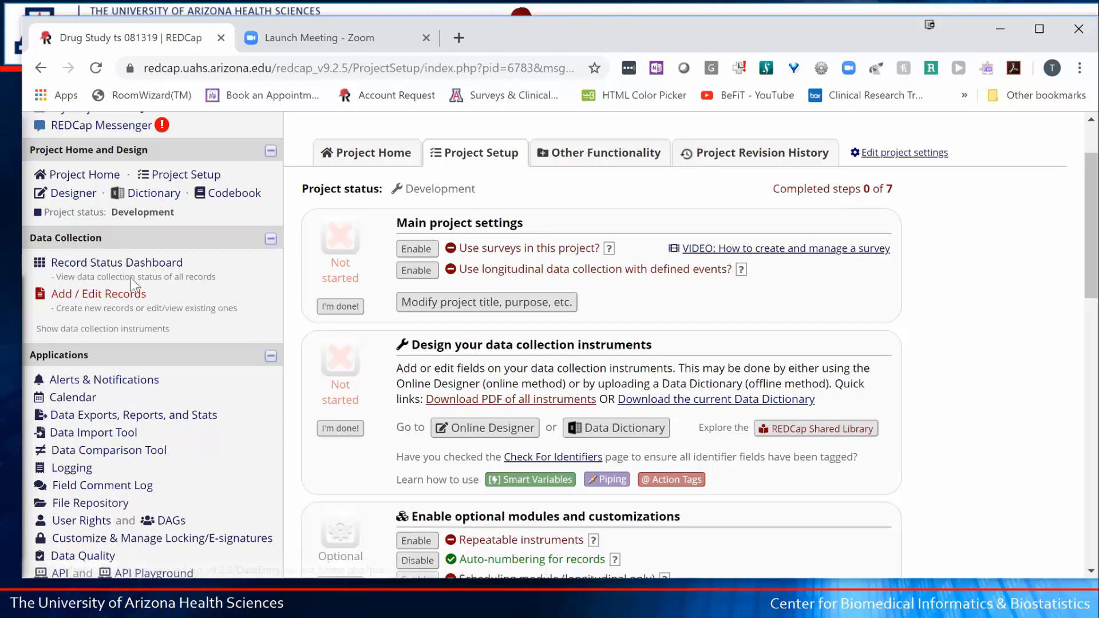
pyautogui.moveTo(148, 291)
pyautogui.mouseDown()
pyautogui.moveTo(55, 299)
pyautogui.moveTo(147, 295)
pyautogui.mouseUp()
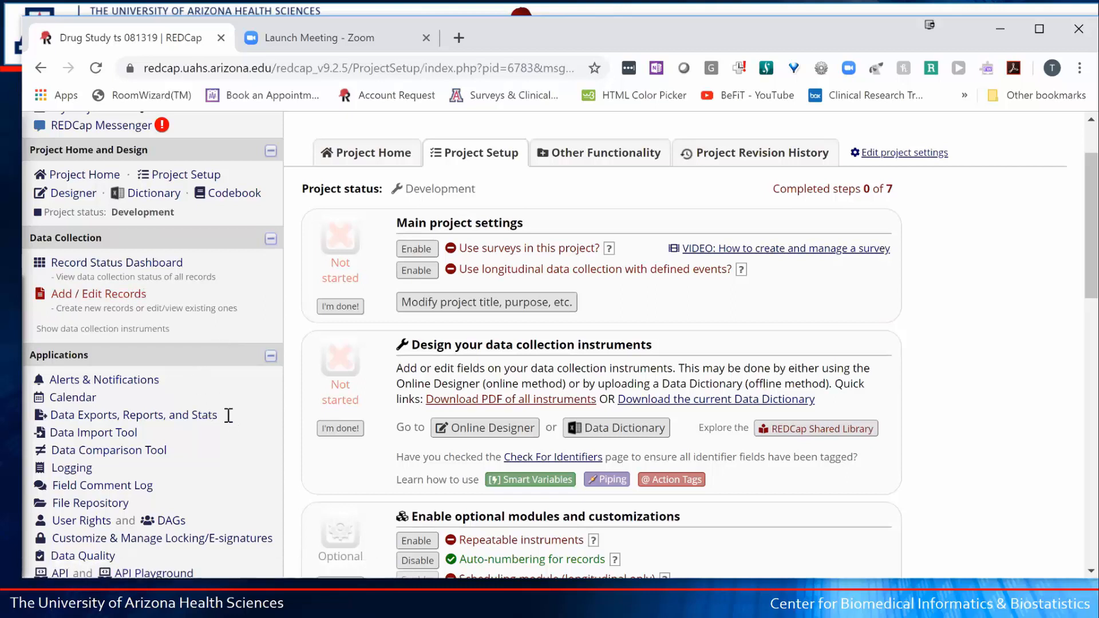
pyautogui.moveTo(229, 416)
pyautogui.mouseDown()
pyautogui.moveTo(51, 415)
pyautogui.moveTo(53, 405)
pyautogui.moveTo(52, 416)
pyautogui.moveTo(229, 419)
pyautogui.mouseUp()
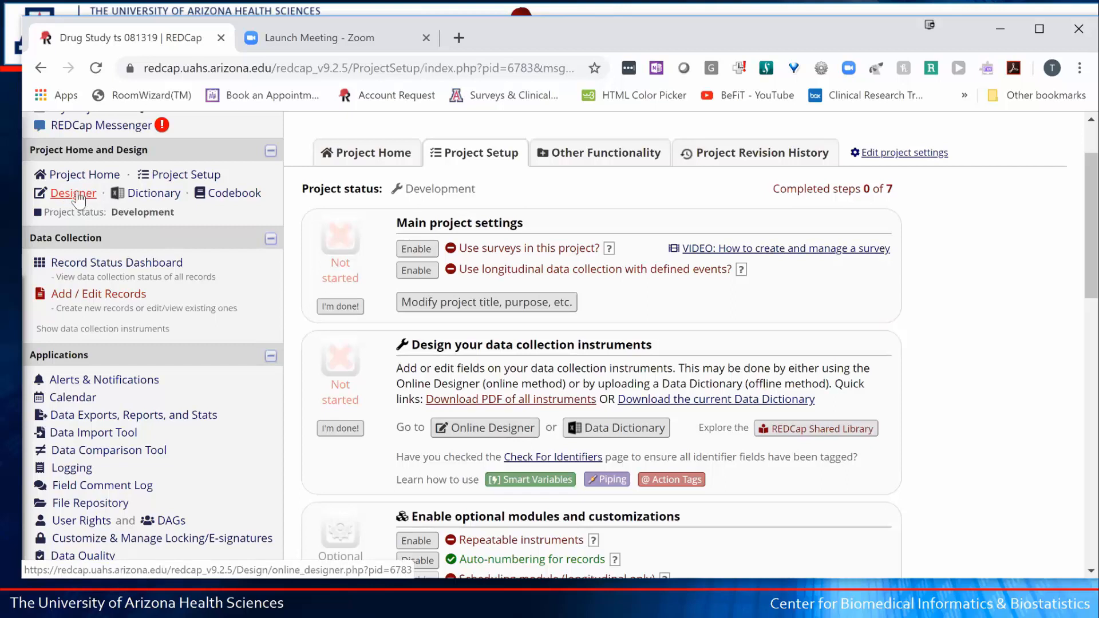
# - Open the Online Designer to list the Drug Study project's instruments
pyautogui.click(488, 430)
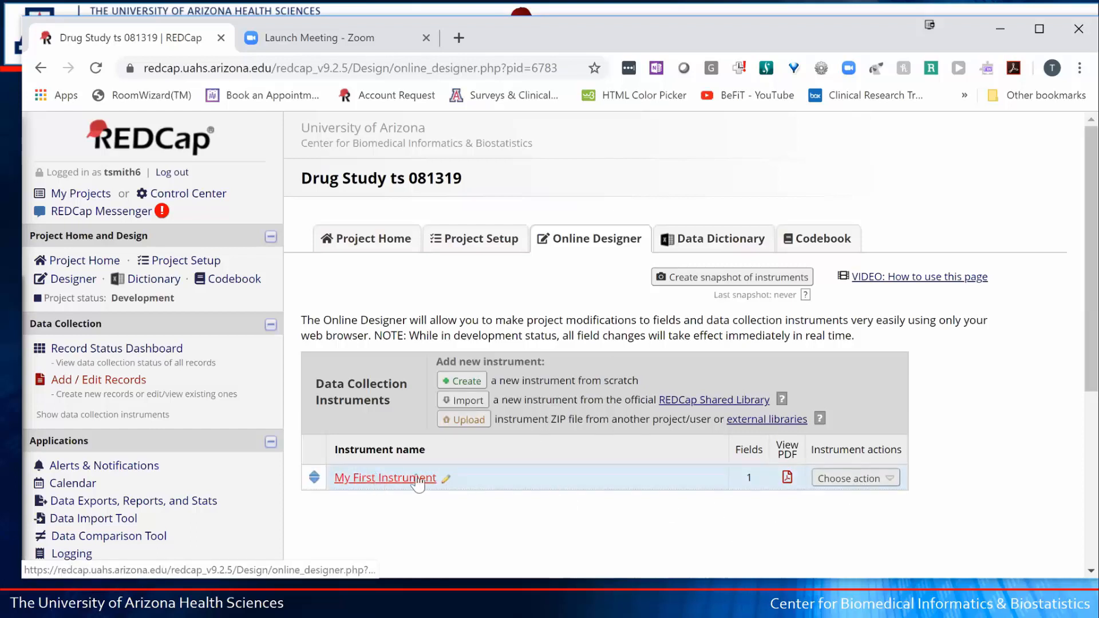
# - Rename My First Instrument to 'Screening Form' via Choose action > Rename and save
pyautogui.click(868, 486)
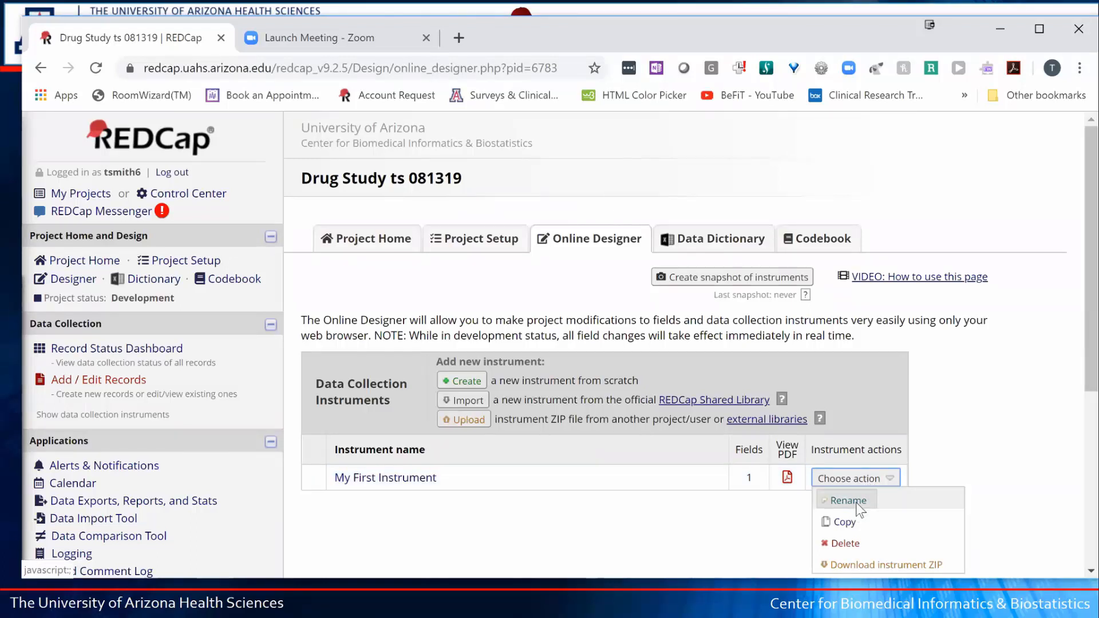
pyautogui.click(857, 502)
pyautogui.moveTo(361, 480); pyautogui.dragTo(341, 486)
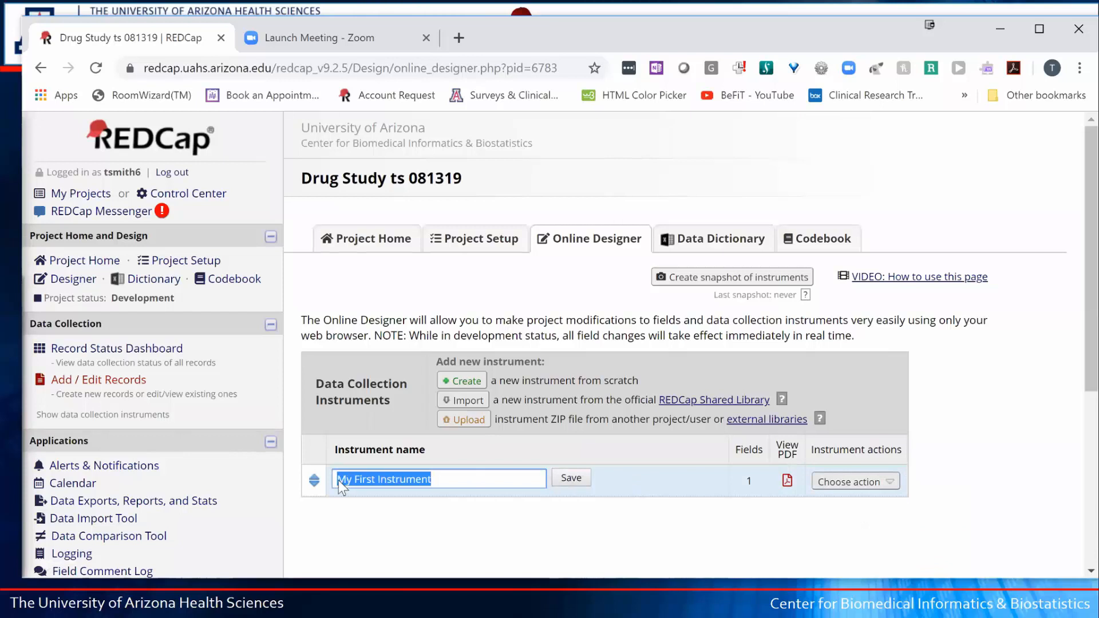
pyautogui.write('S')
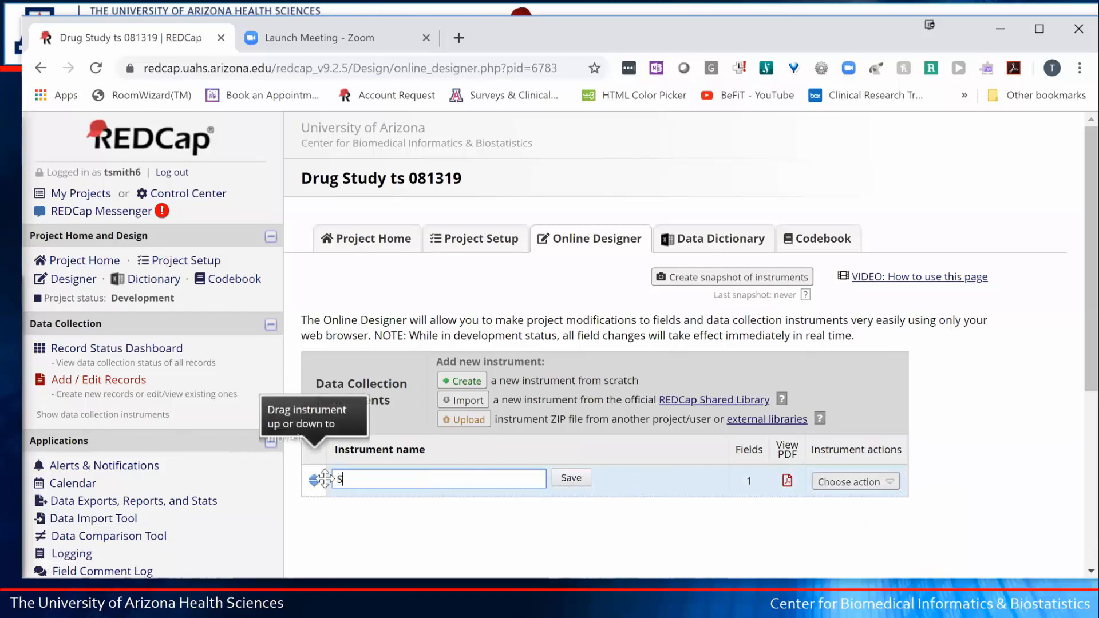
pyautogui.write('creening Form')
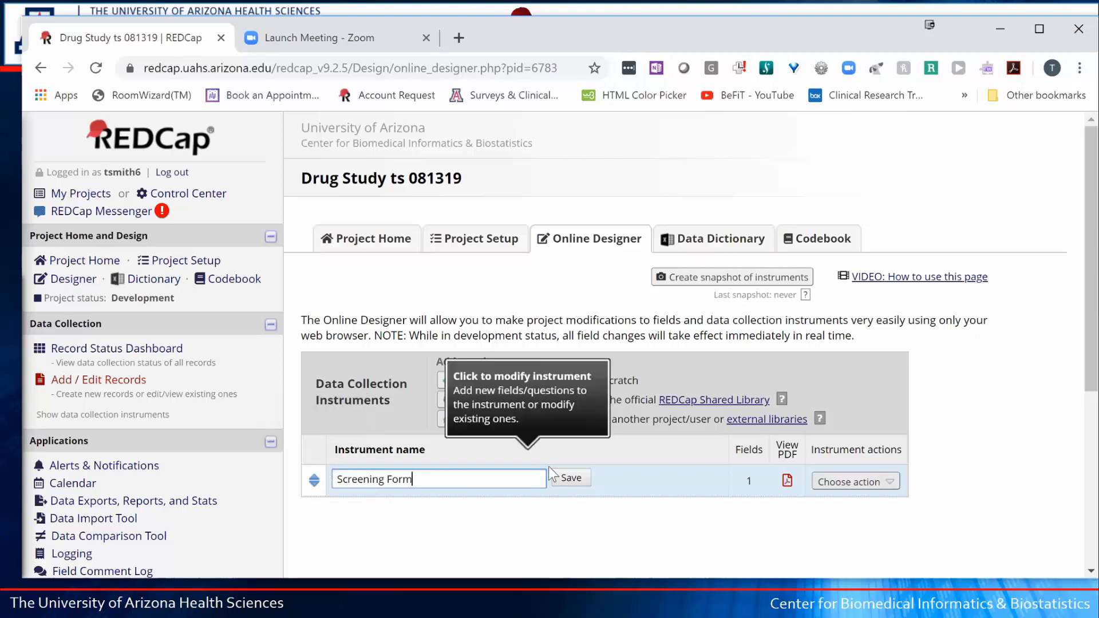
pyautogui.click(572, 477)
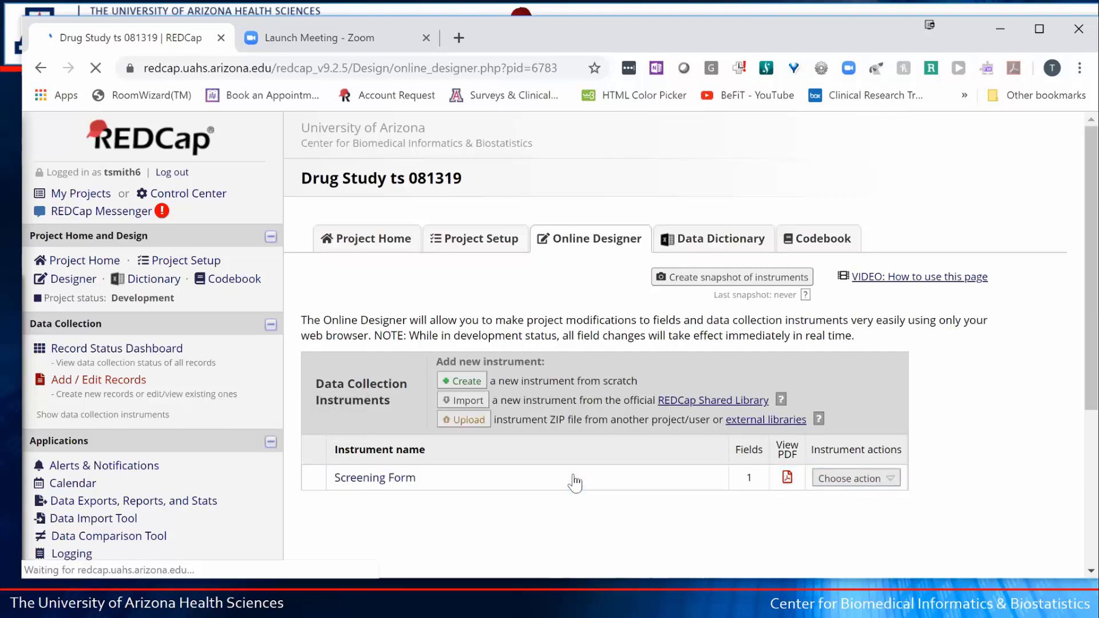
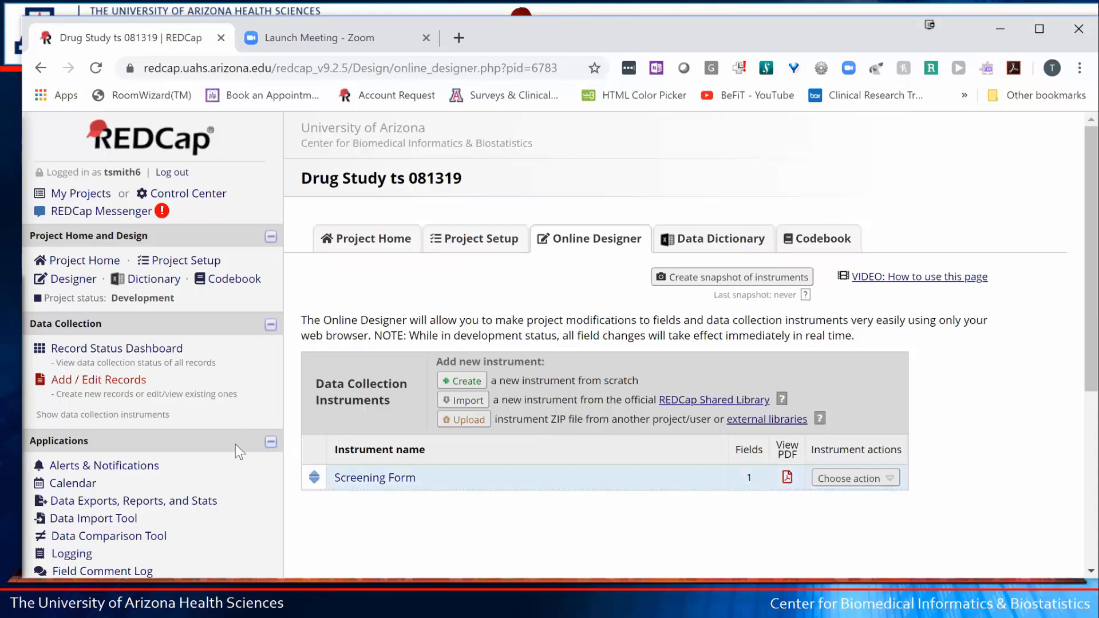
# - Open the Screening Form instrument and scroll down to its record_id field
pyautogui.click(393, 484)
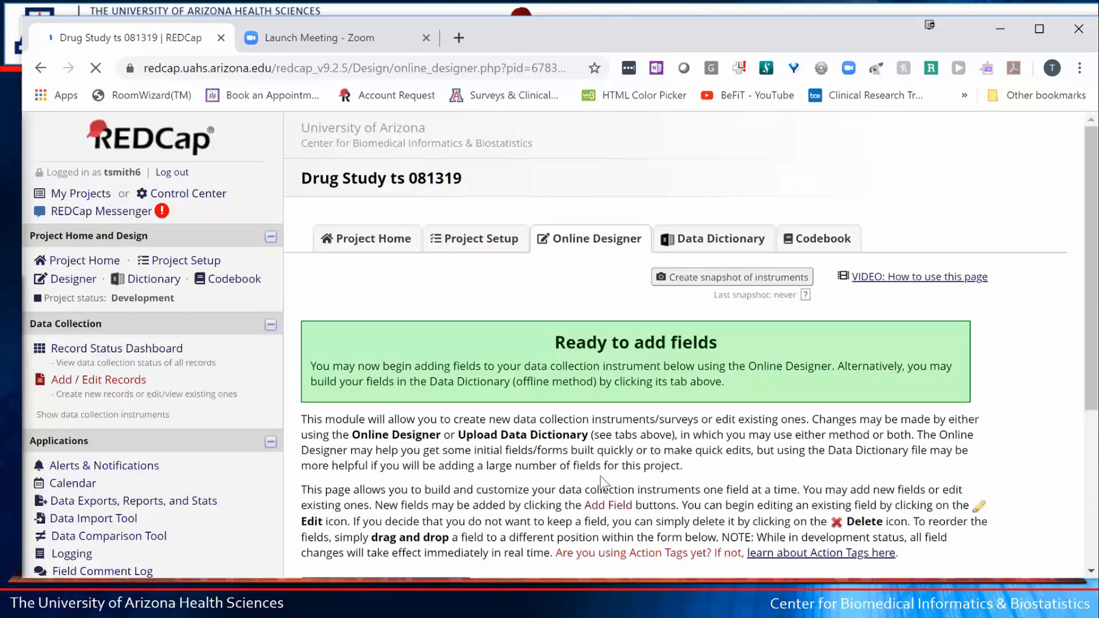
pyautogui.scroll(-4, 600, 476)
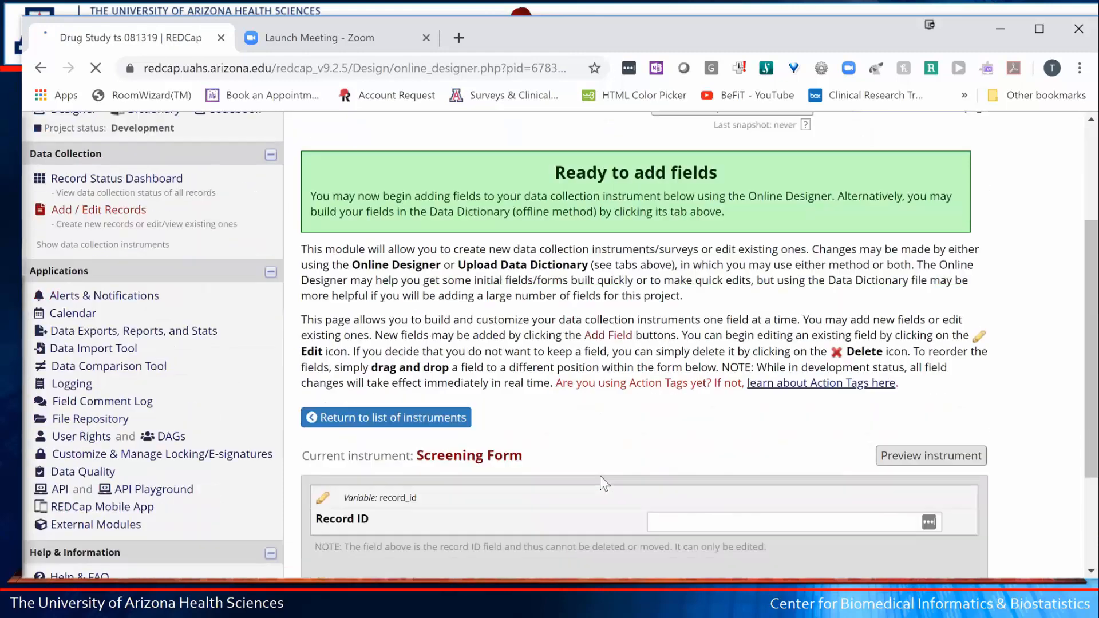
pyautogui.scroll(-1, 600, 475)
pyautogui.scroll(-1, 600, 475)
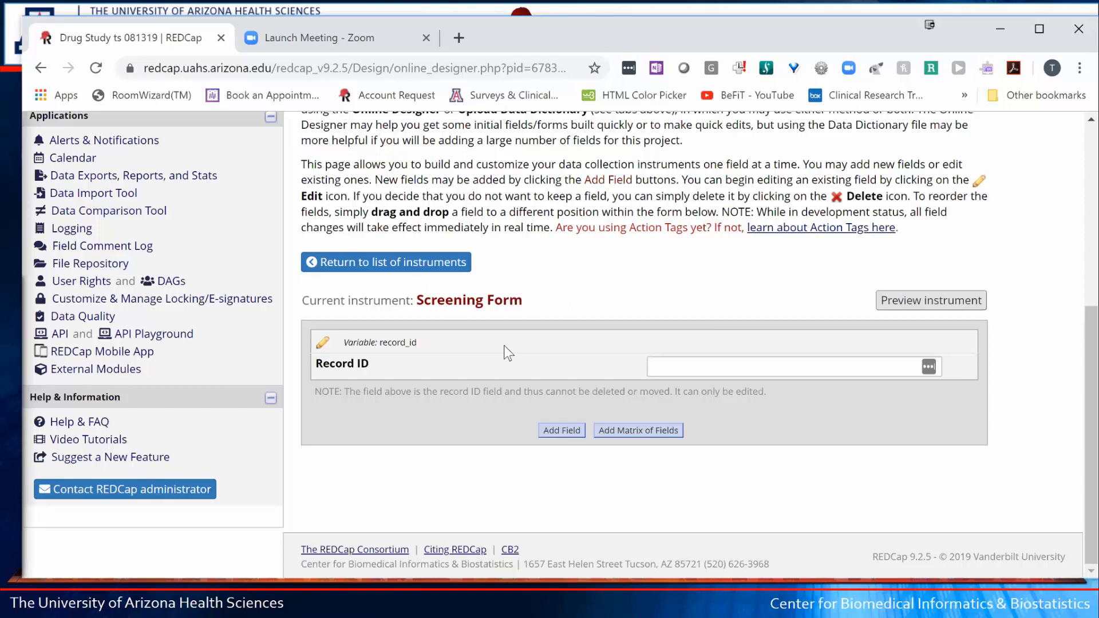
pyautogui.scroll(-1, 504, 345)
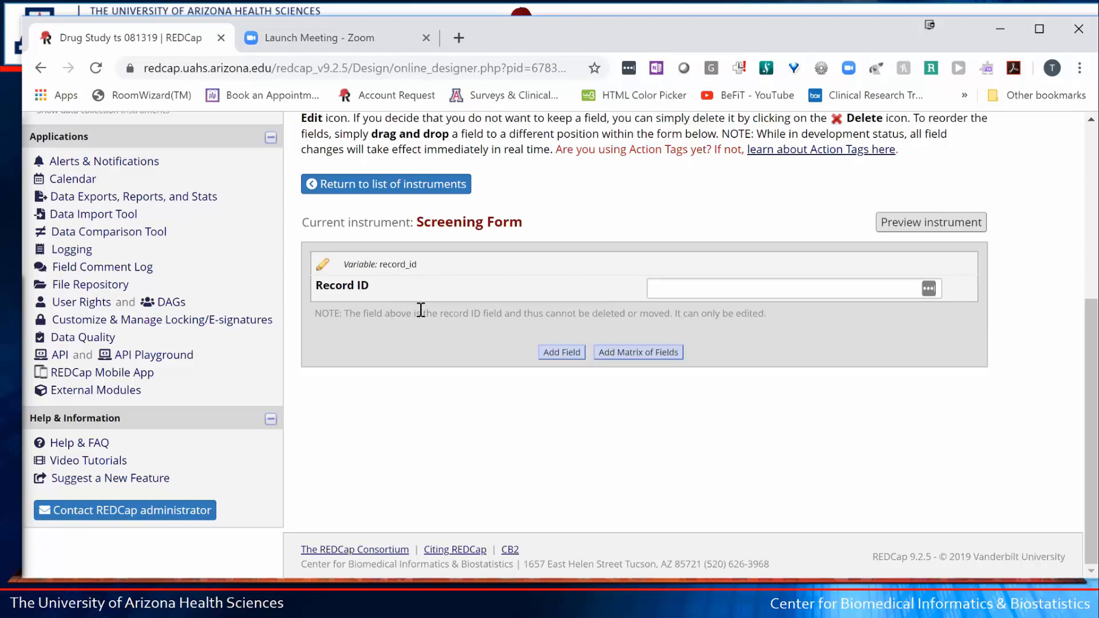
# - Open the Edit Field dialog for record_id and select its label and variable name
pyautogui.click(323, 266)
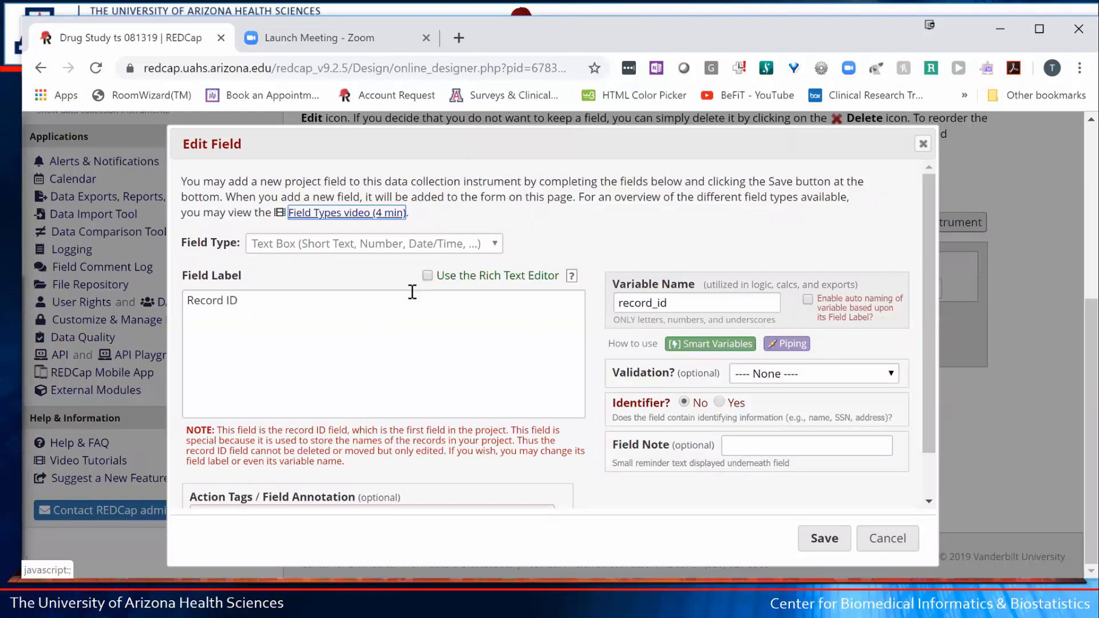
pyautogui.tripleClick(198, 305)
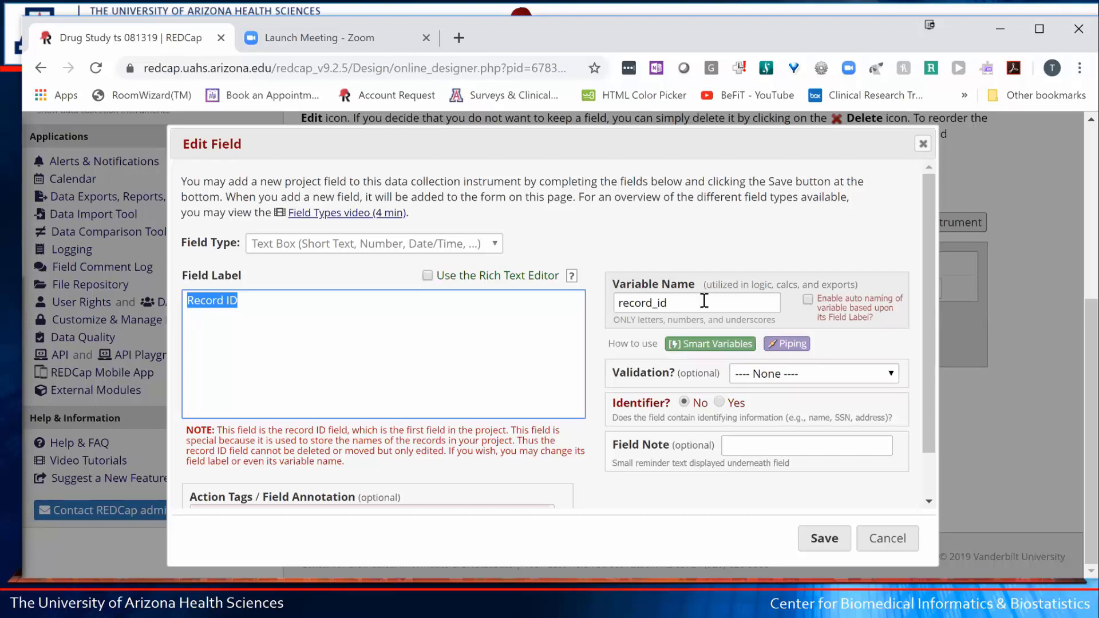
pyautogui.moveTo(672, 303); pyautogui.dragTo(651, 303)
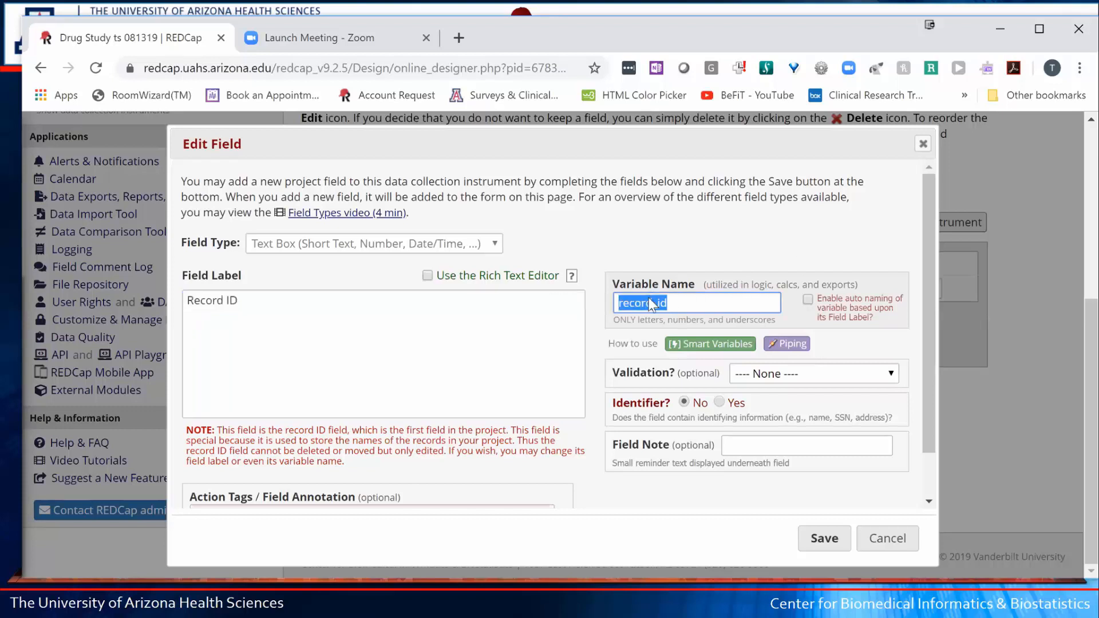
pyautogui.click(610, 304)
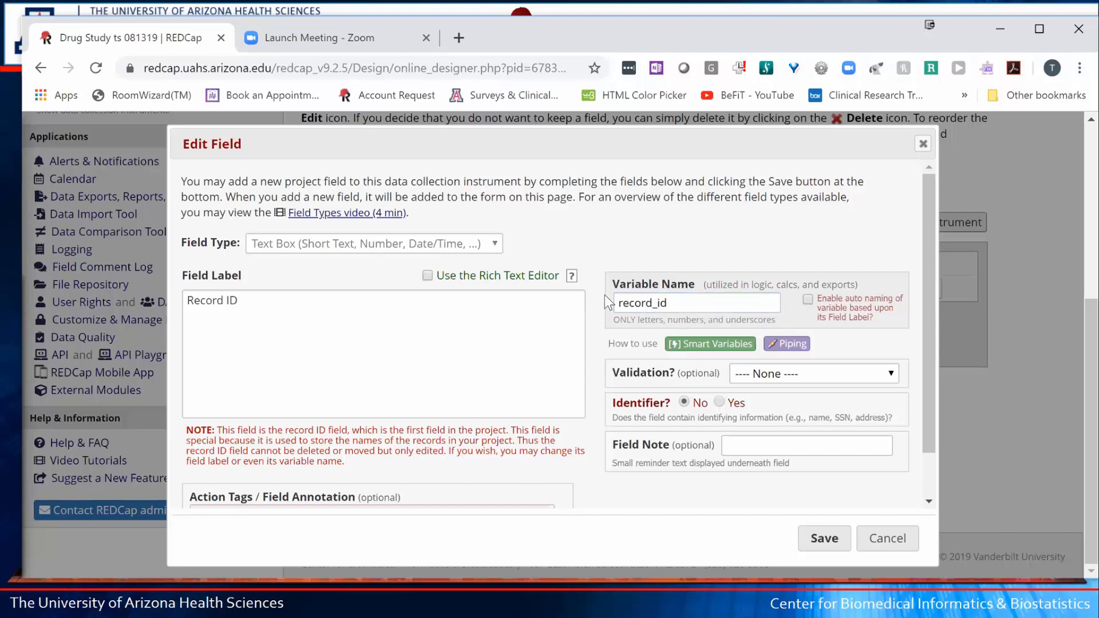
pyautogui.click(684, 301)
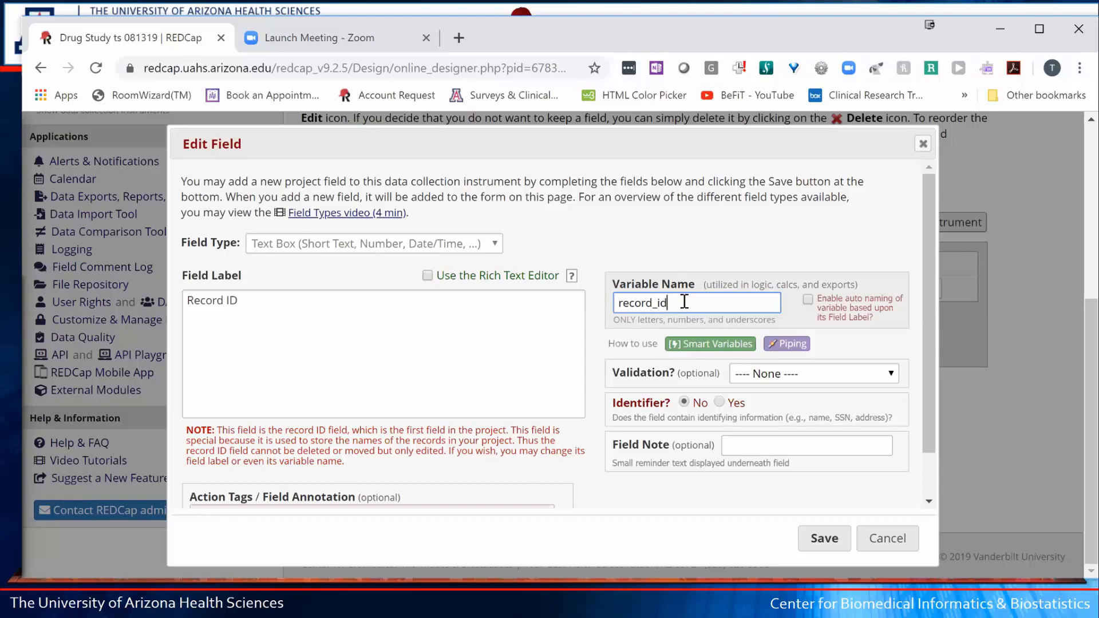
pyautogui.moveTo(684, 302); pyautogui.dragTo(610, 311)
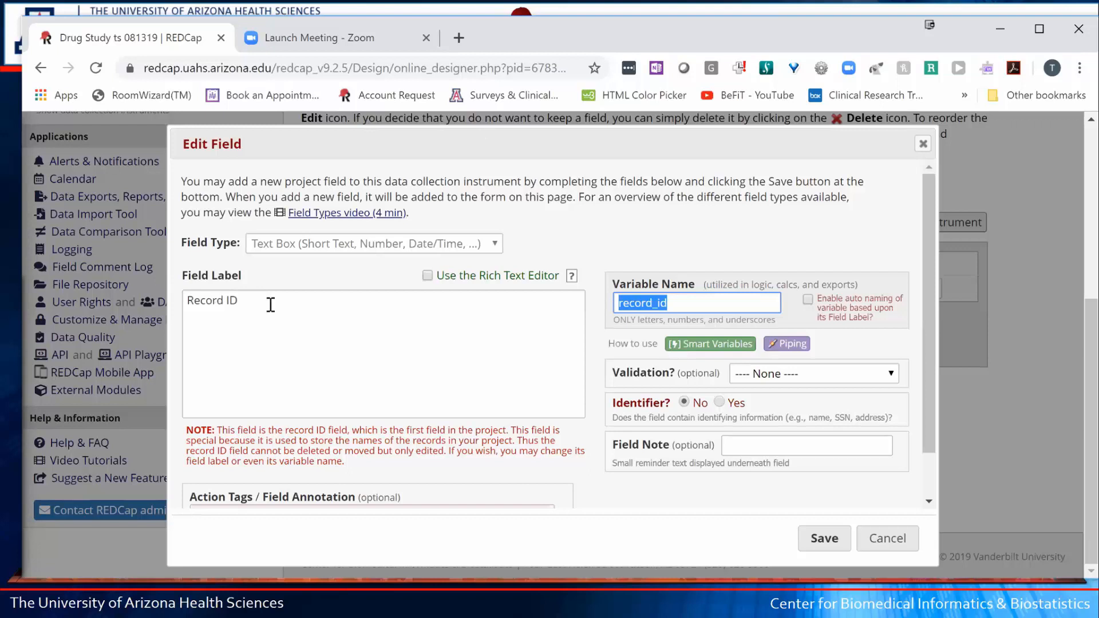
# - Change the field label to 'Subject No' and the variable name to subject_no
pyautogui.tripleClick(217, 300)
pyautogui.write('S')
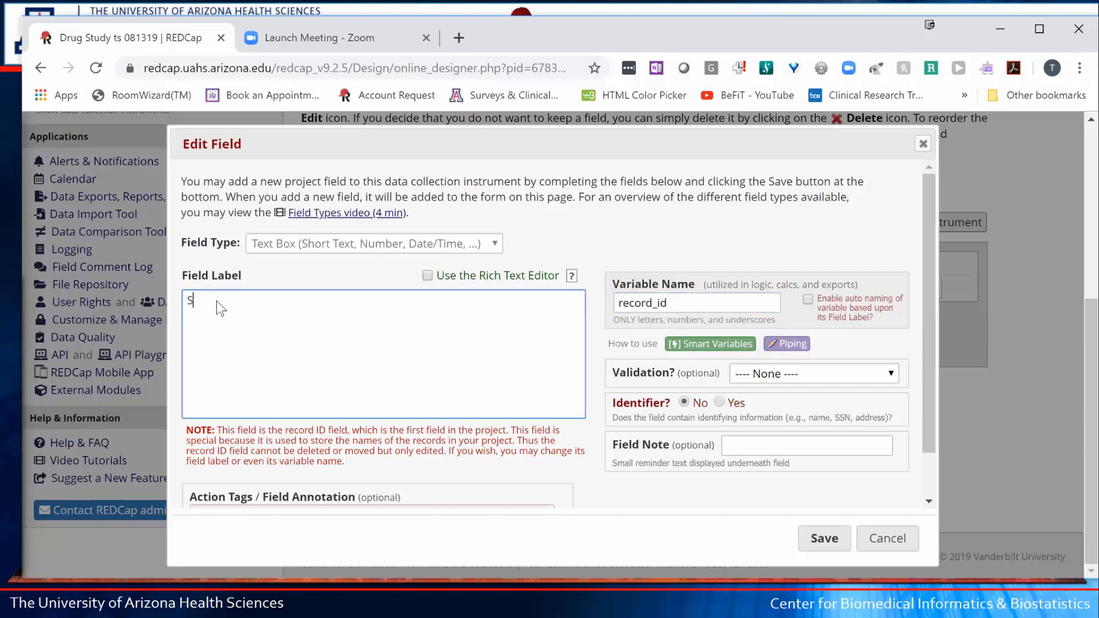
pyautogui.write('ubject No')
pyautogui.moveTo(669, 303); pyautogui.dragTo(594, 301)
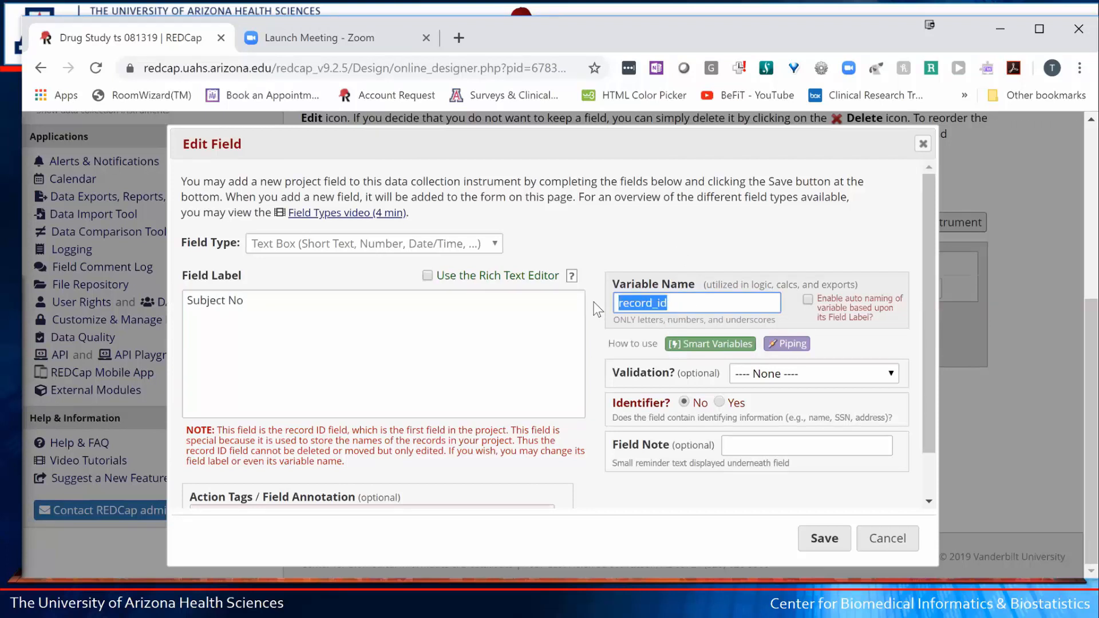
pyautogui.write('S')
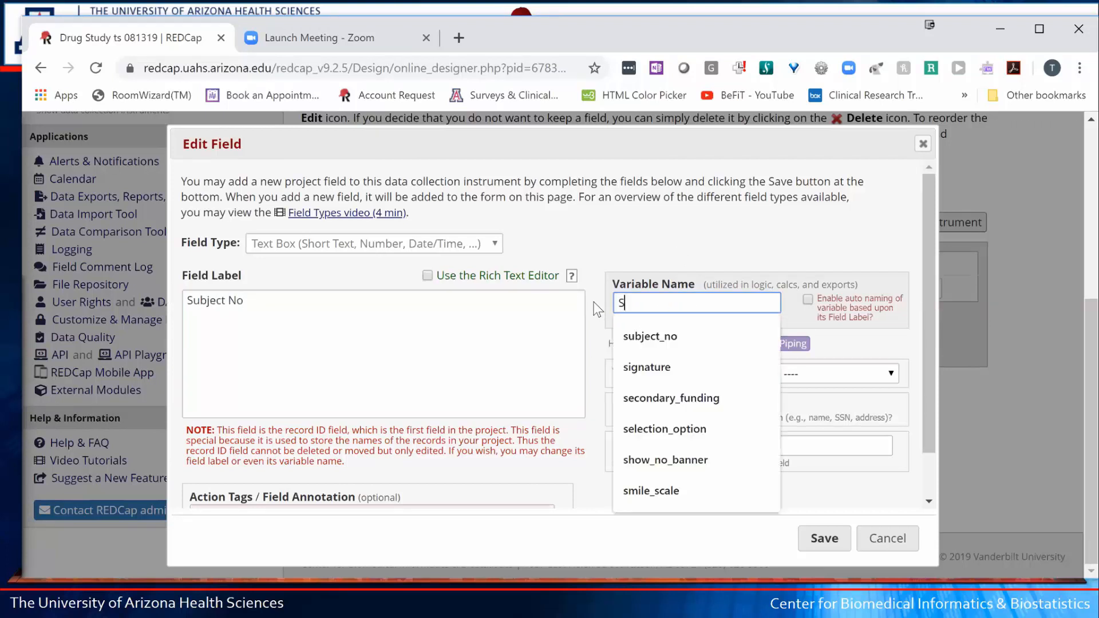
pyautogui.write('ubject No')
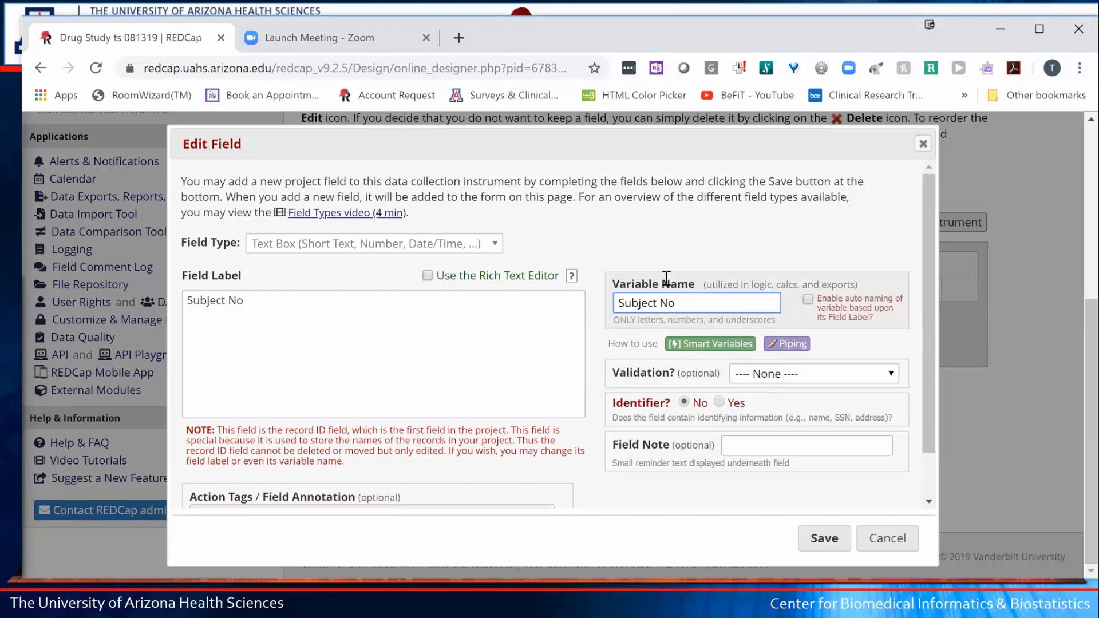
pyautogui.click(721, 240)
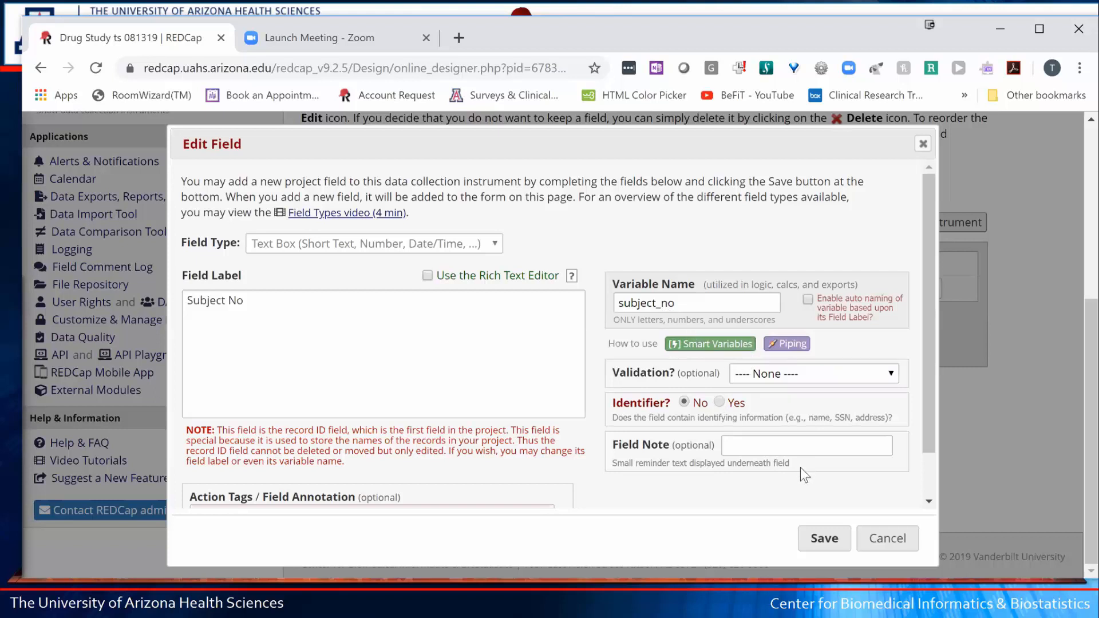
# - Save the renamed Subject No field
pyautogui.click(824, 540)
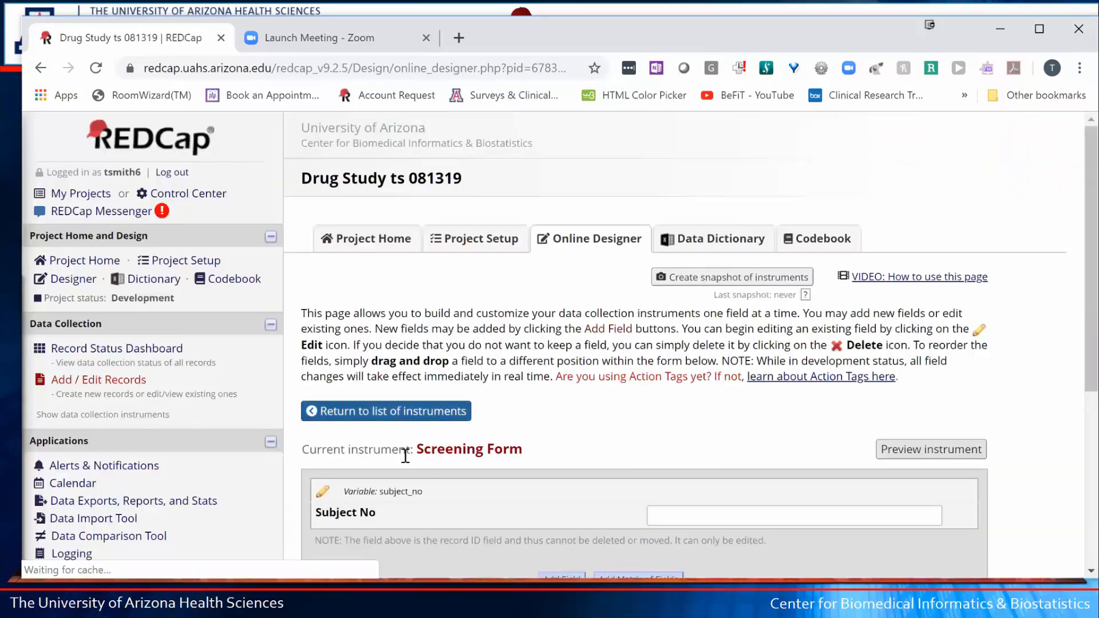
pyautogui.scroll(-1, 477, 412)
pyautogui.scroll(-3, 470, 354)
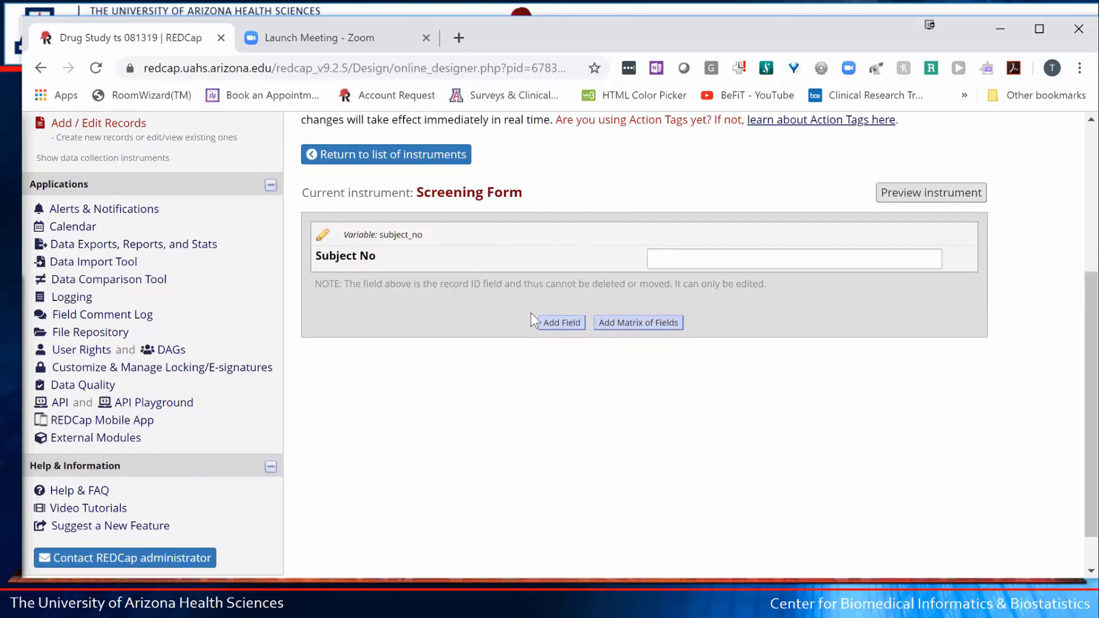
# - Add a Text Box field labelled 'First Name' with variable name first_name
pyautogui.click(560, 324)
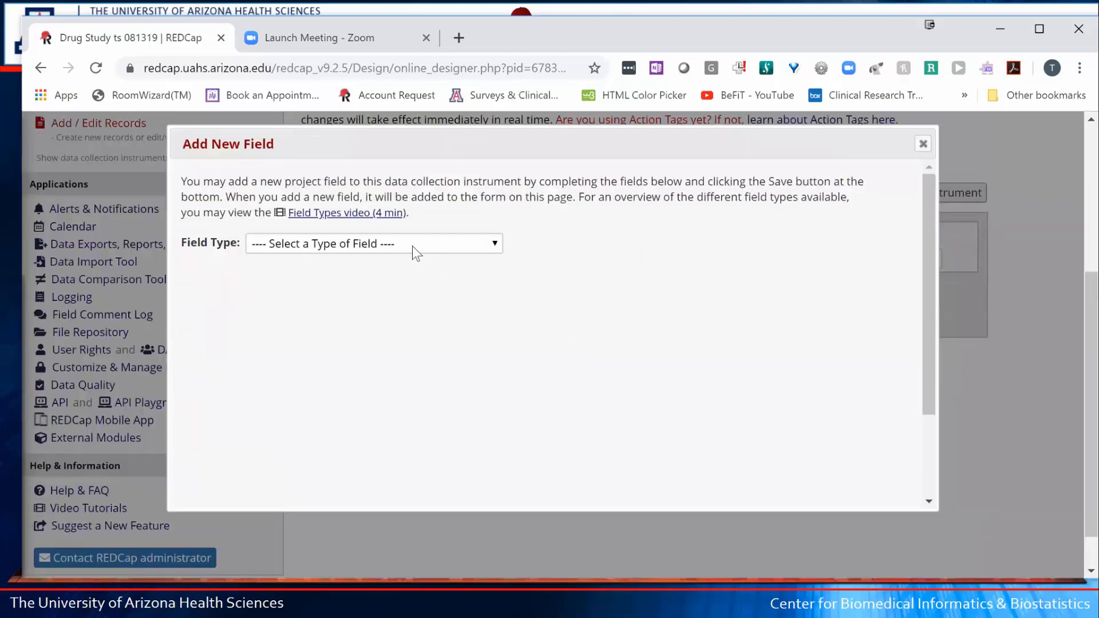
pyautogui.click(412, 247)
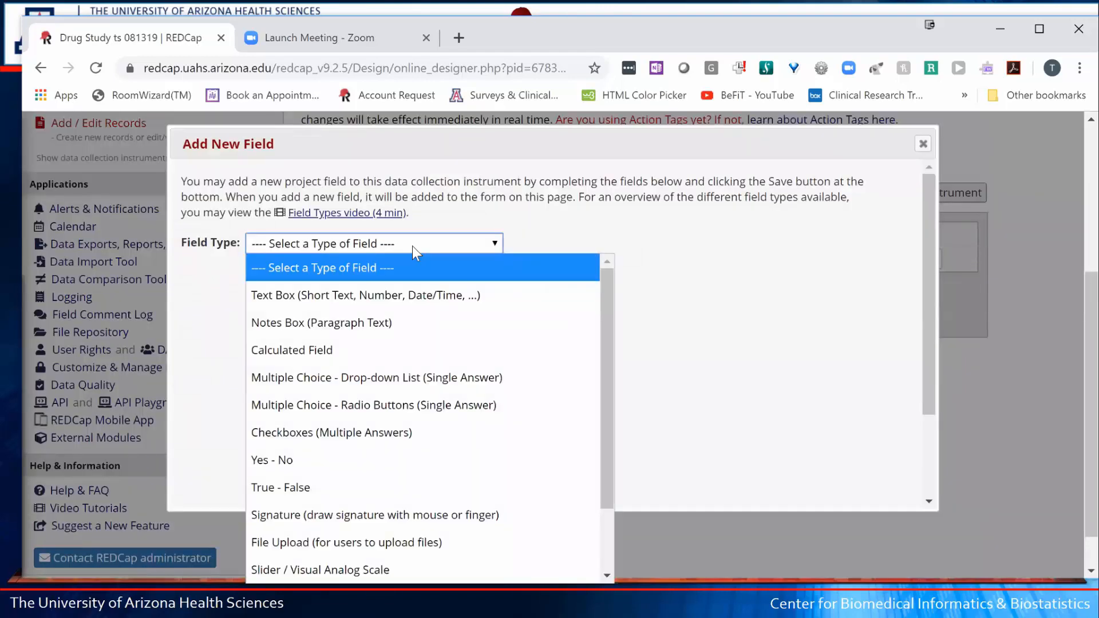
pyautogui.click(411, 294)
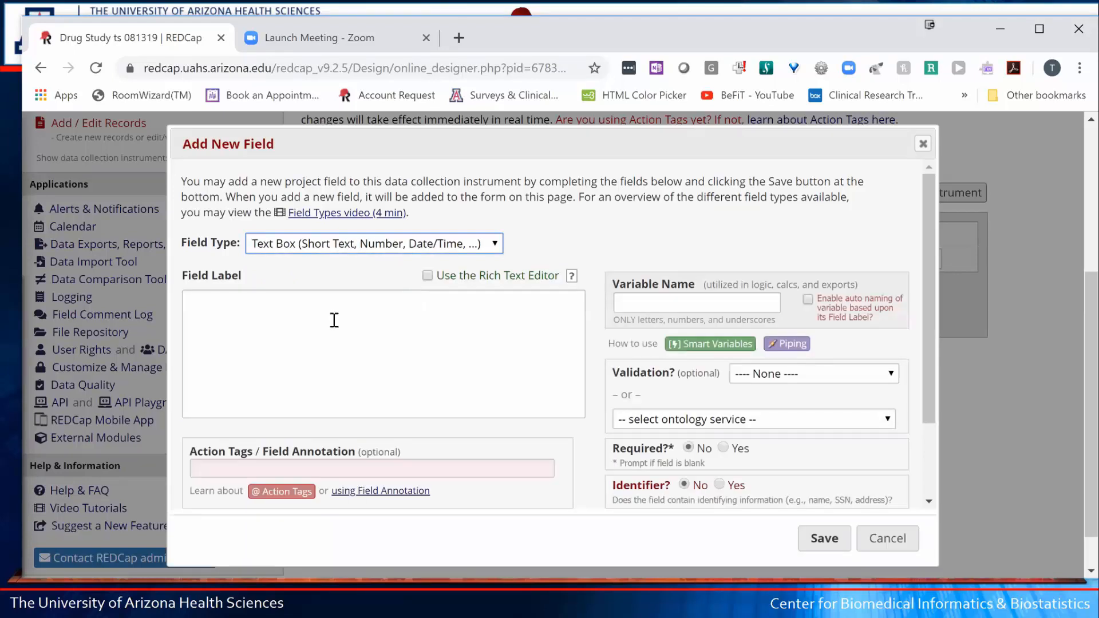
pyautogui.click(334, 320)
pyautogui.write('F')
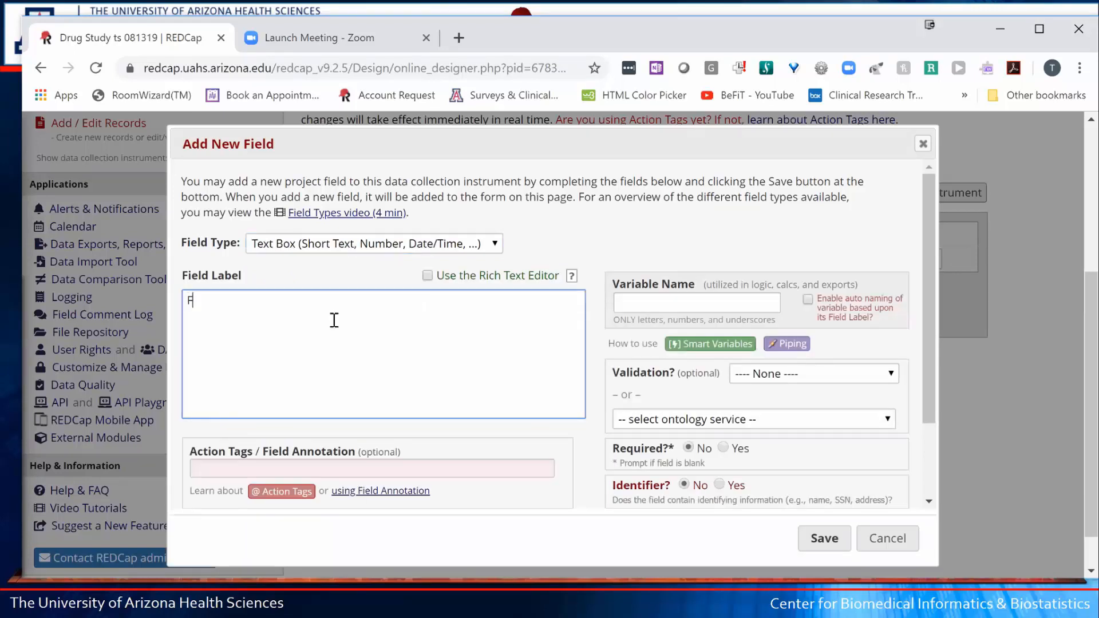
pyautogui.write('irst NAme')
pyautogui.press('BackSpace')
pyautogui.press('BackSpace')
pyautogui.press('BackSpace')
pyautogui.write('ame')
pyautogui.click(644, 308)
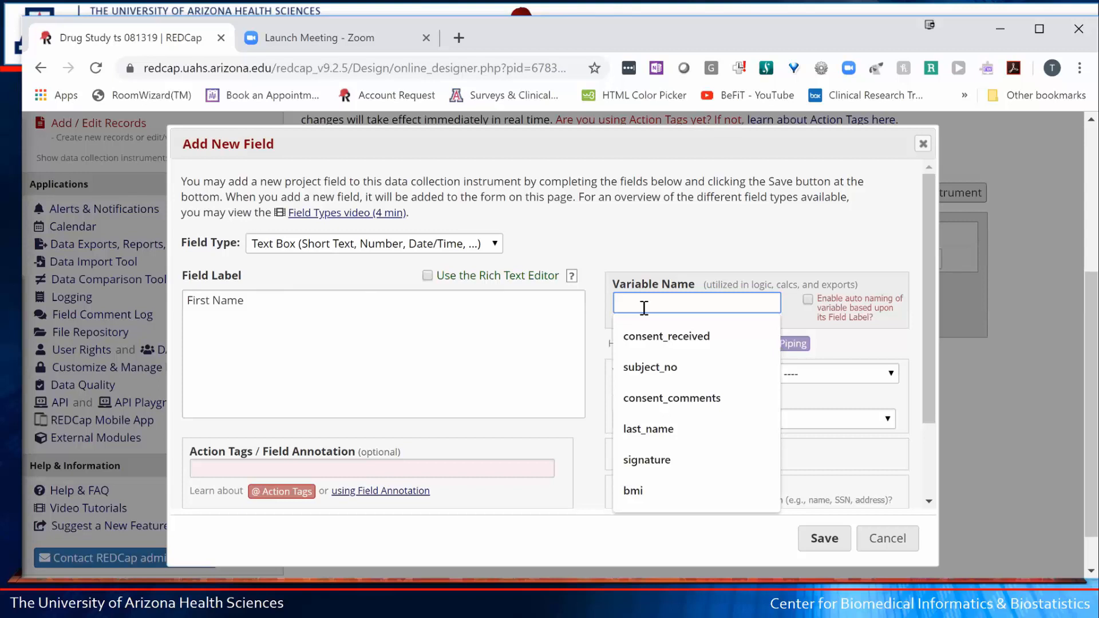
pyautogui.write('firs')
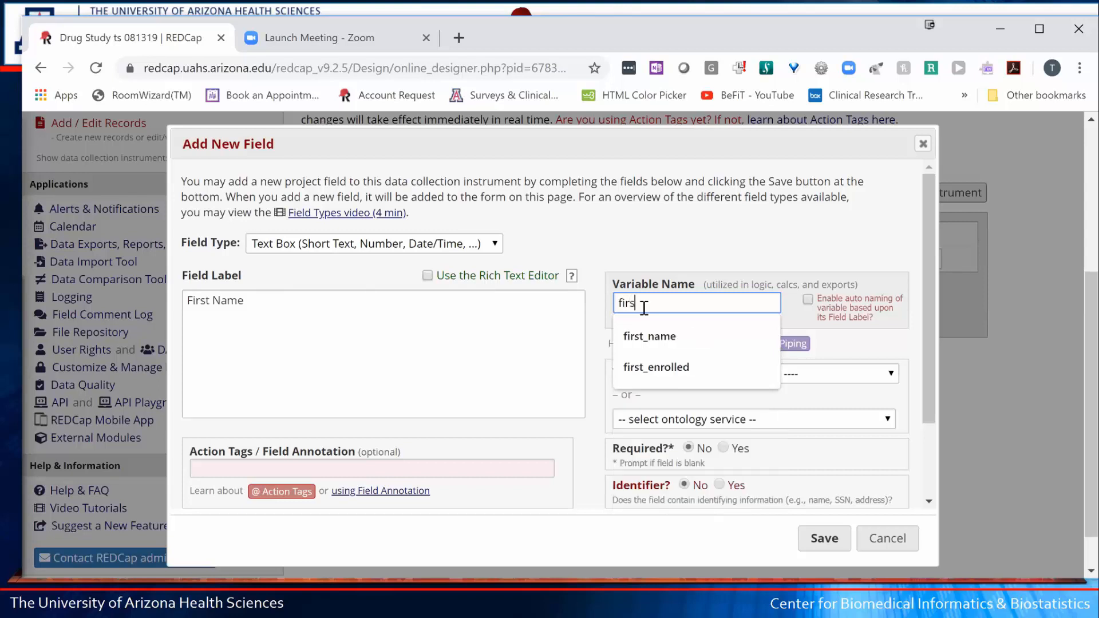
pyautogui.write('t_na')
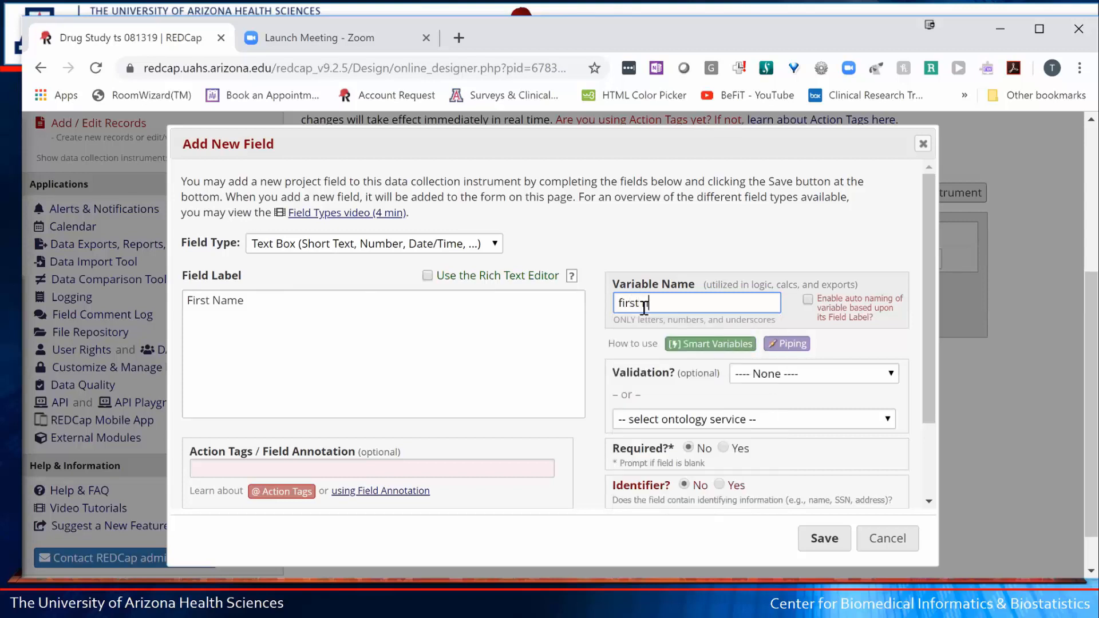
pyautogui.write('me')
# - Save First Name, then add and save a 'Last Name' text field with variable last_name
pyautogui.click(823, 541)
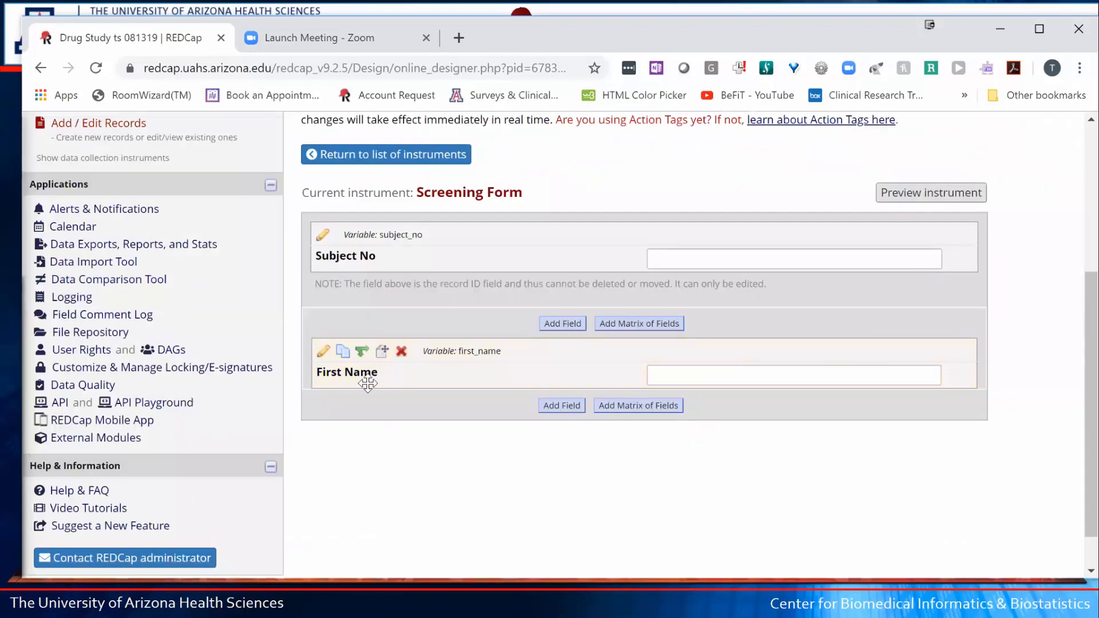
pyautogui.click(686, 373)
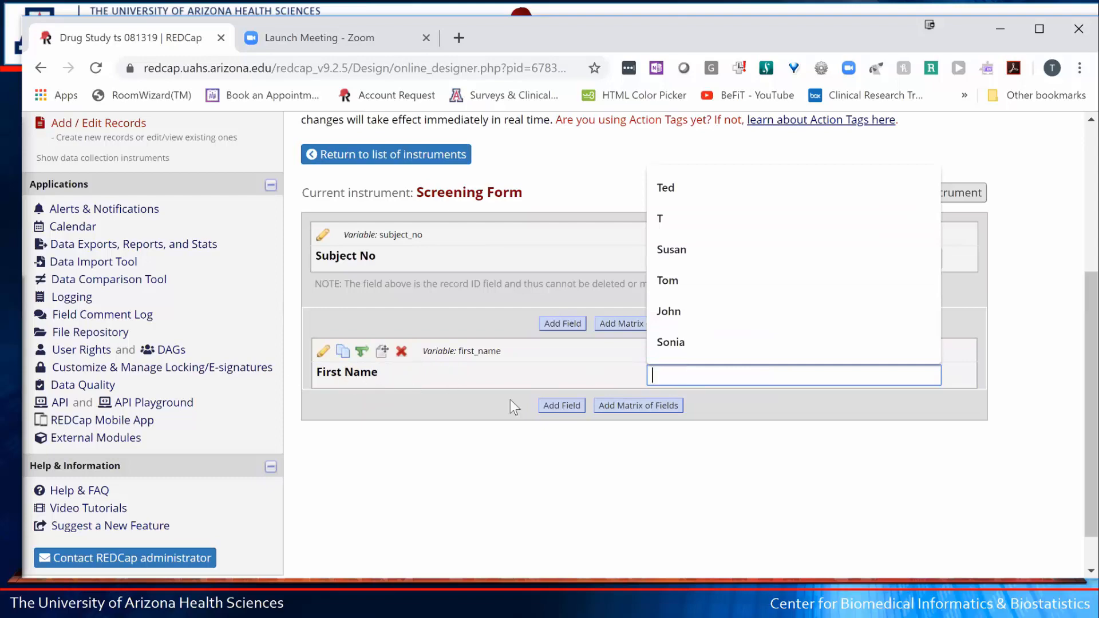
pyautogui.click(563, 407)
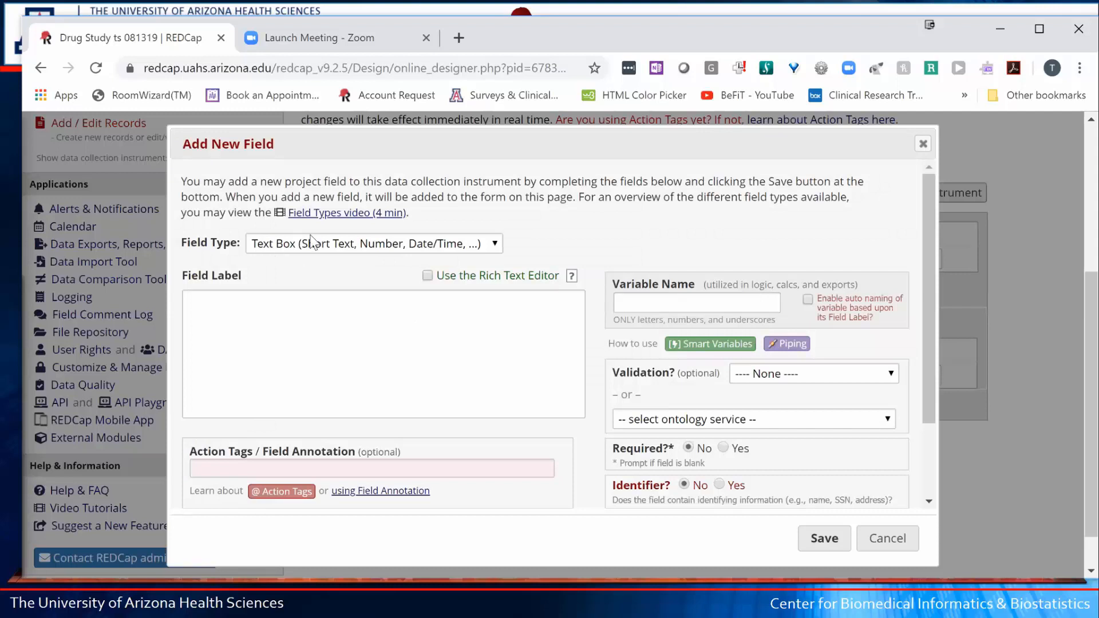
pyautogui.click(300, 330)
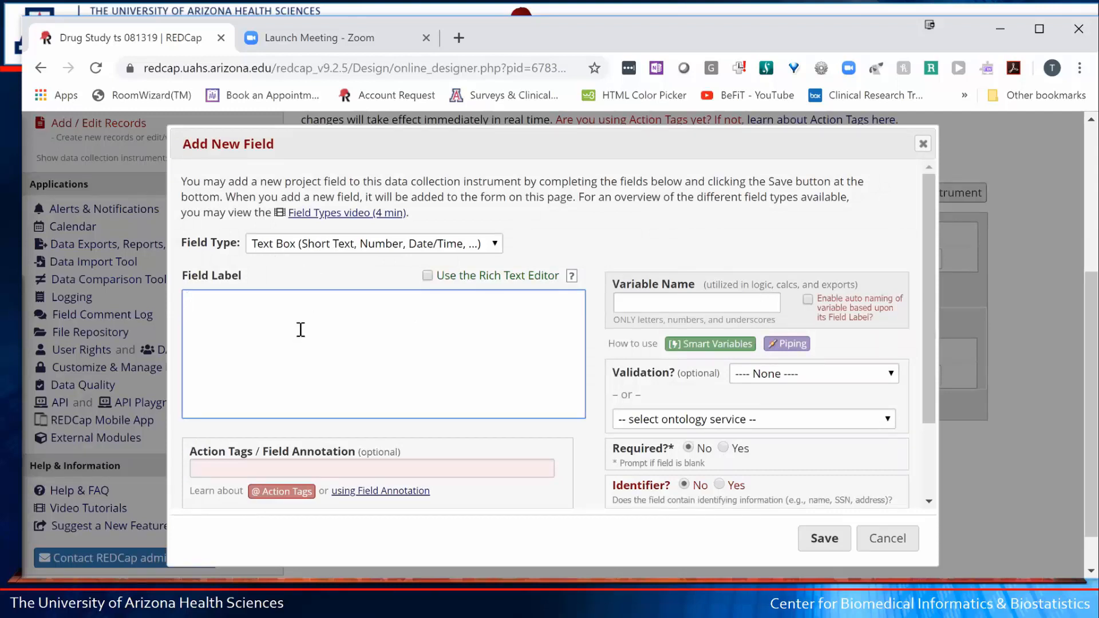
pyautogui.write('Last Name')
pyautogui.press('Tab')
pyautogui.press('Tab')
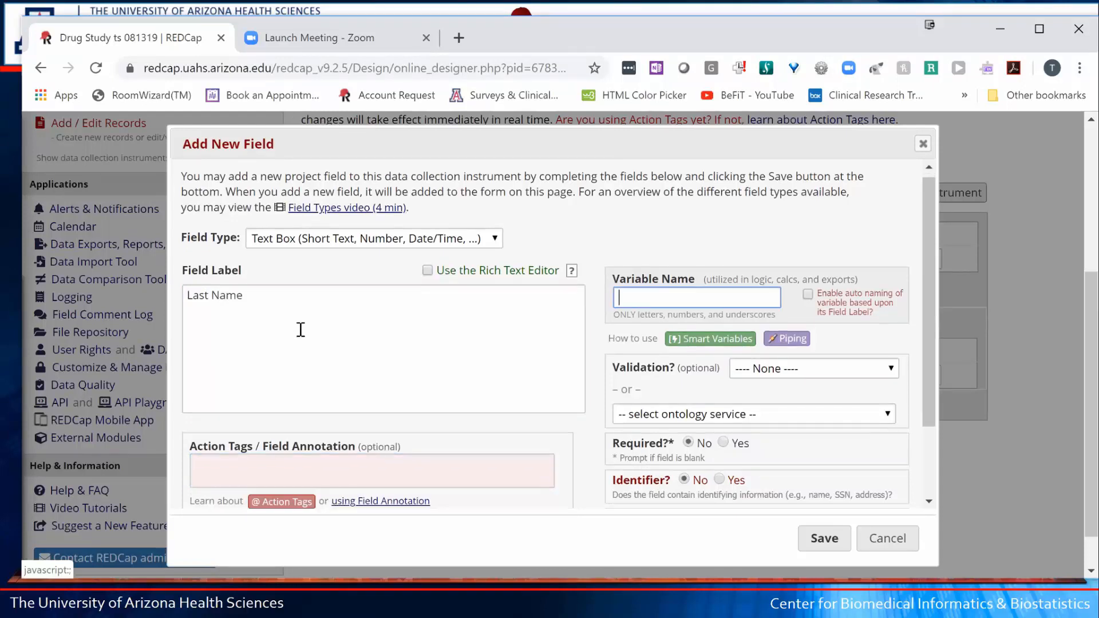
pyautogui.write('last nma')
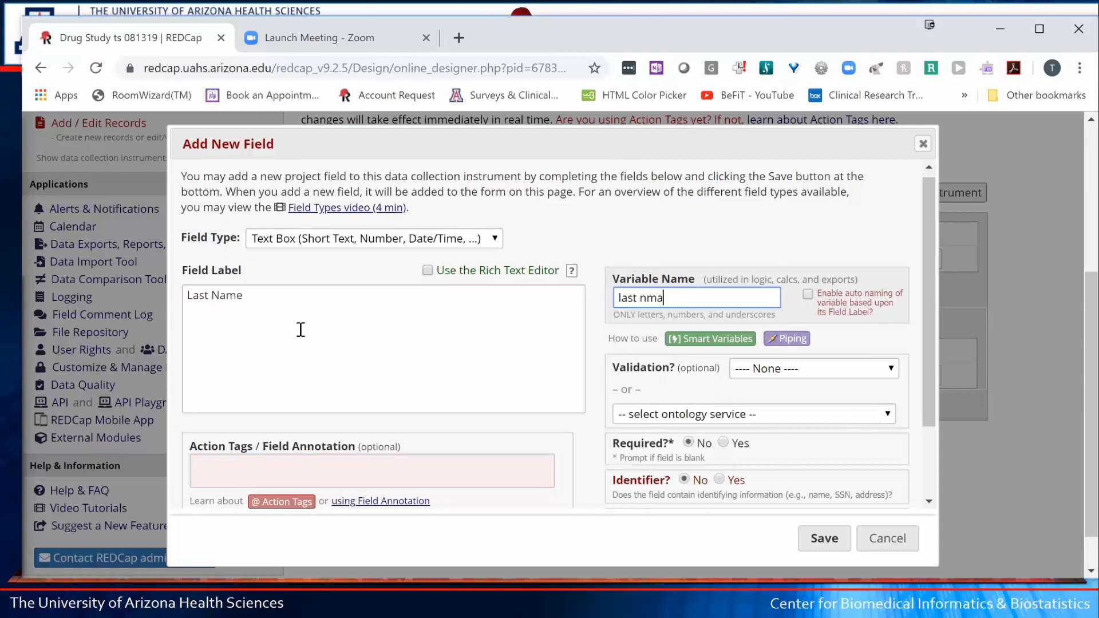
pyautogui.press('BackSpace')
pyautogui.press('BackSpace')
pyautogui.write('ame')
pyautogui.click(817, 533)
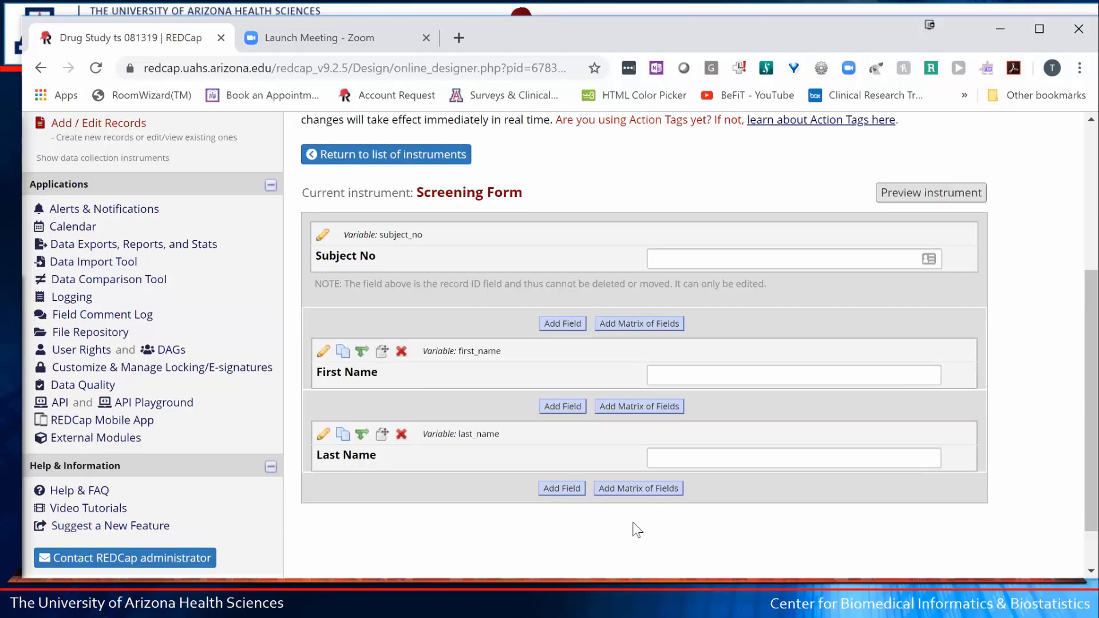
# - Add and save a 'Date of Birth' field, variable dob, with Date (M-D-Y) validation
pyautogui.click(563, 489)
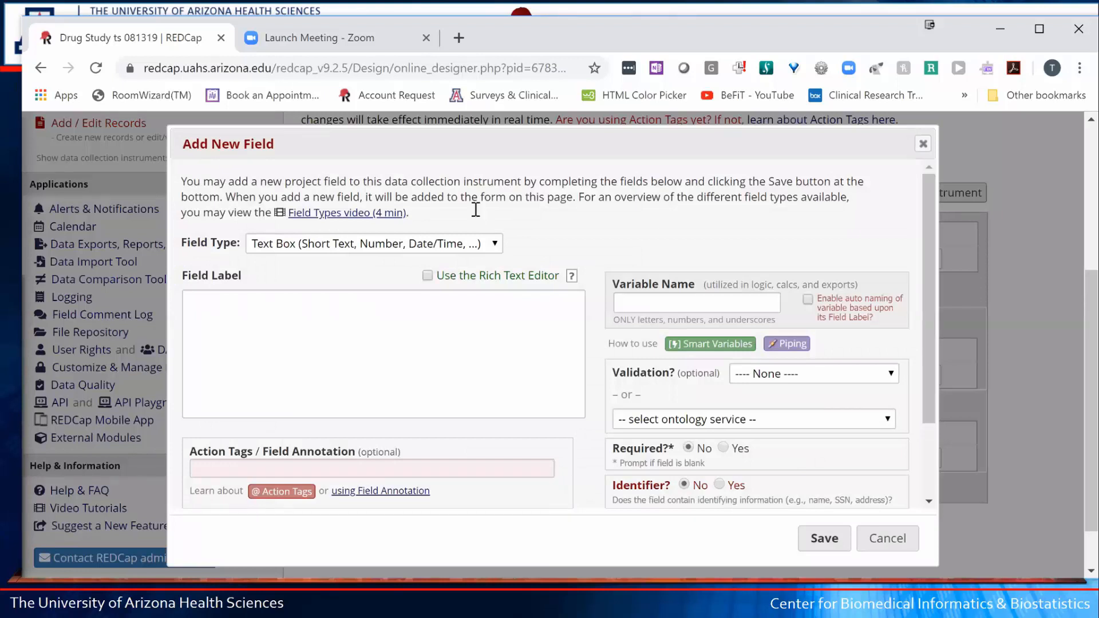
pyautogui.click(255, 311)
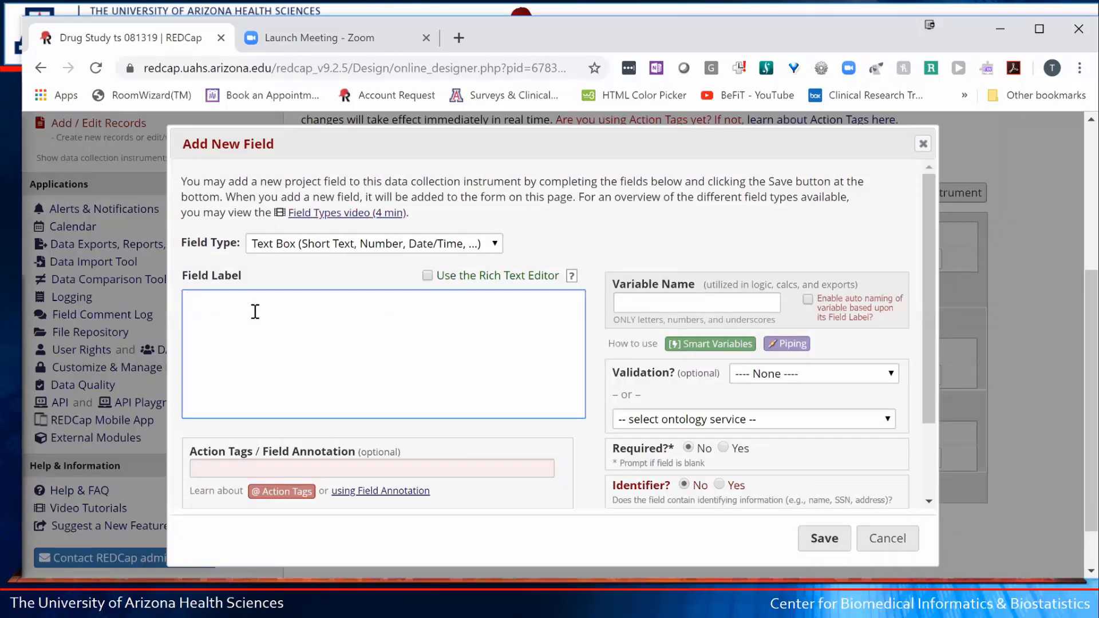
pyautogui.write('Date of Birth')
pyautogui.press('Tab')
pyautogui.press('Tab')
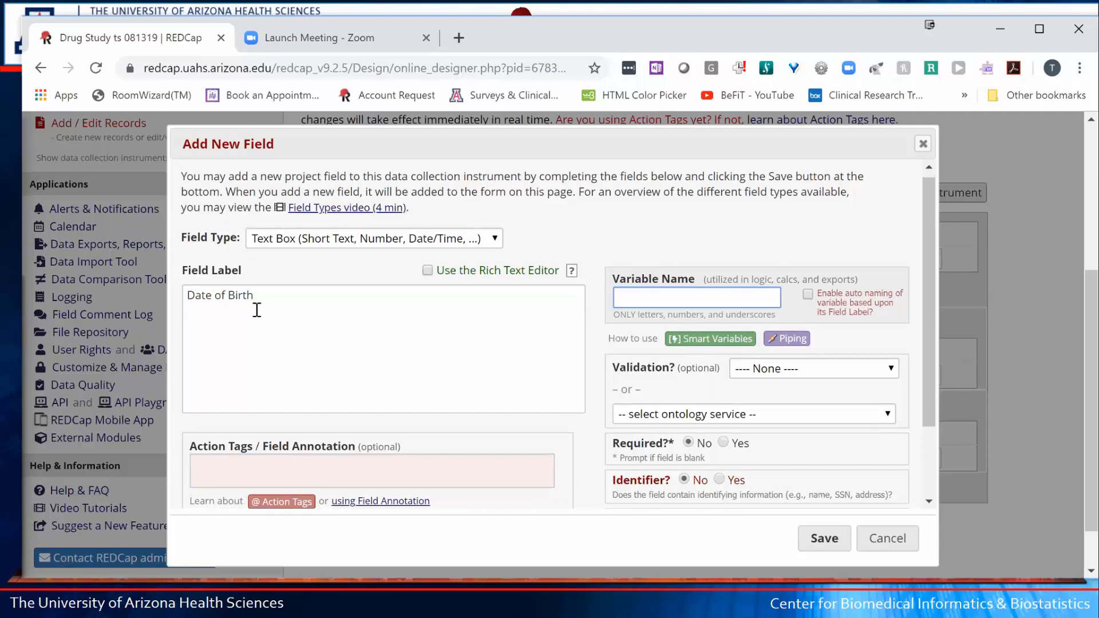
pyautogui.write('do')
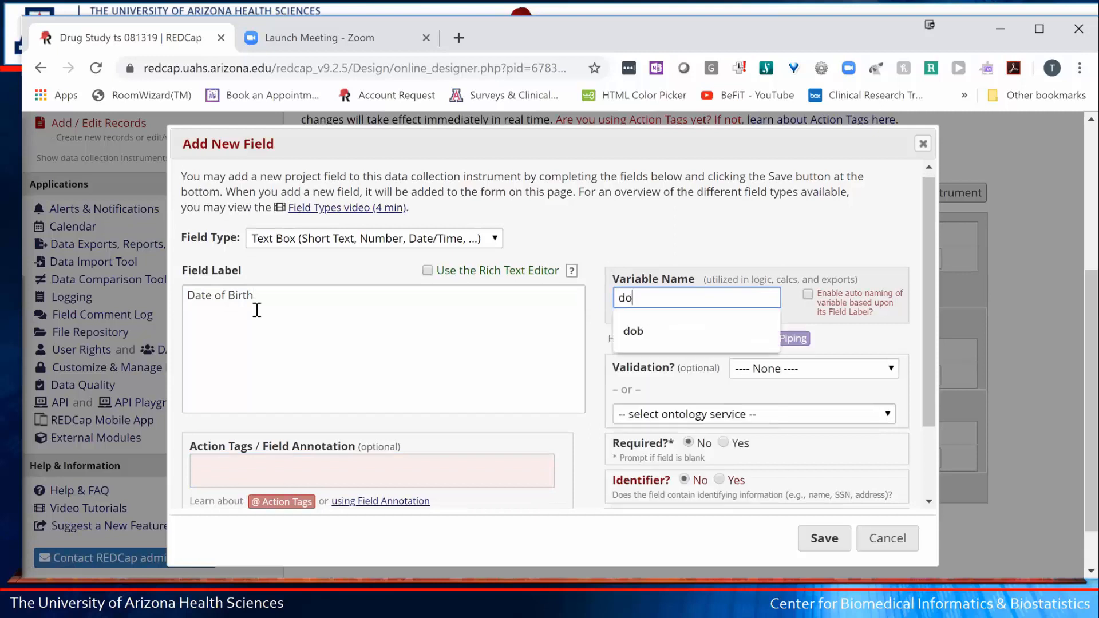
pyautogui.write('b')
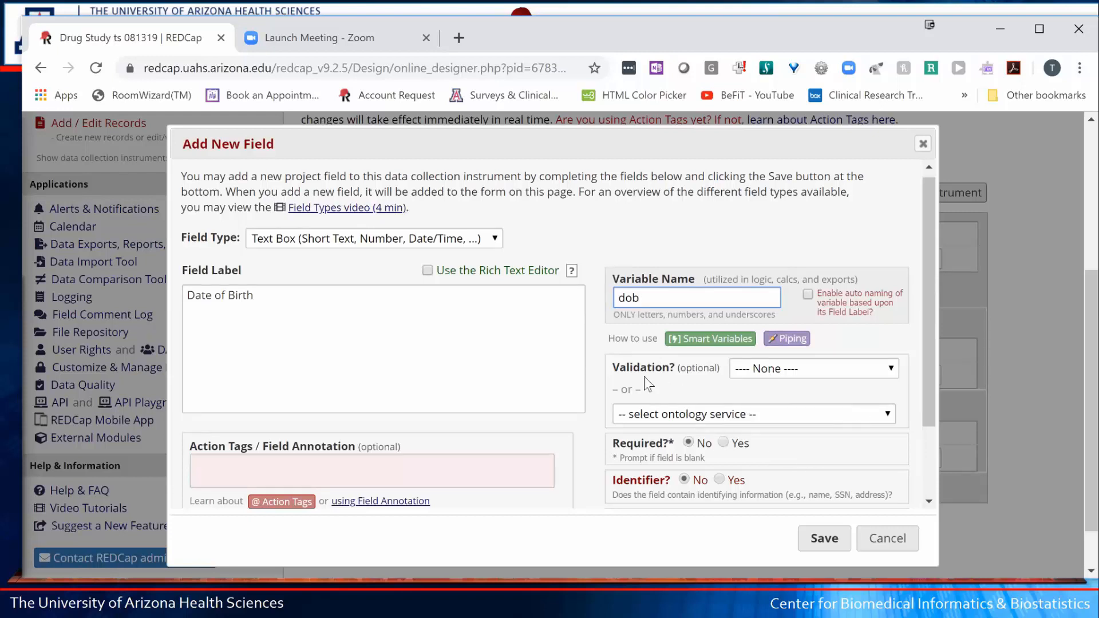
pyautogui.moveTo(618, 367); pyautogui.dragTo(671, 367)
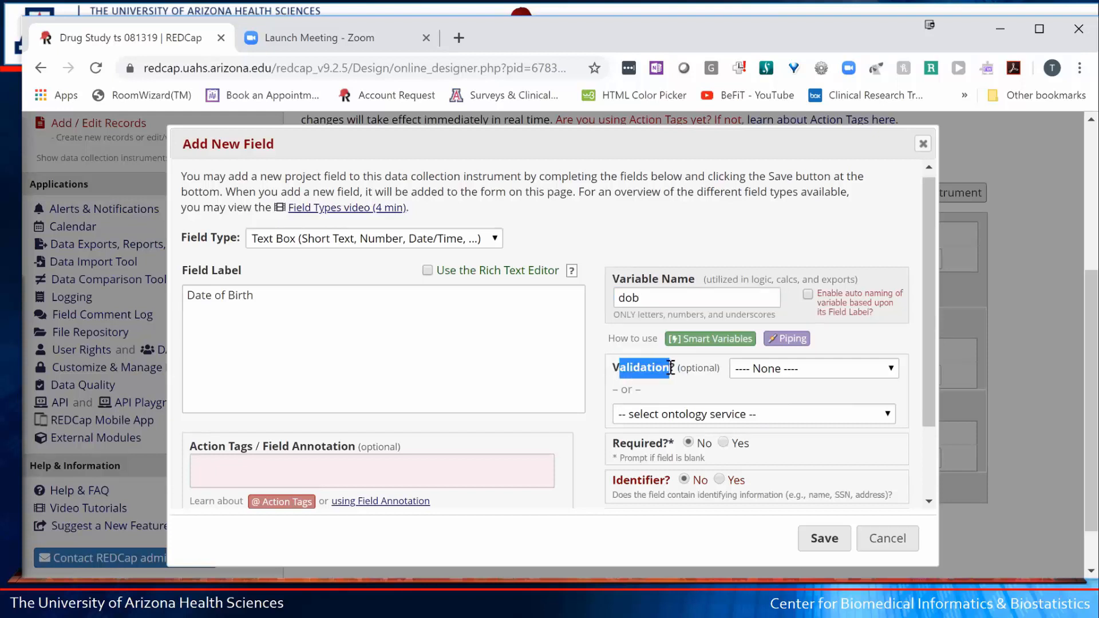
pyautogui.click(809, 368)
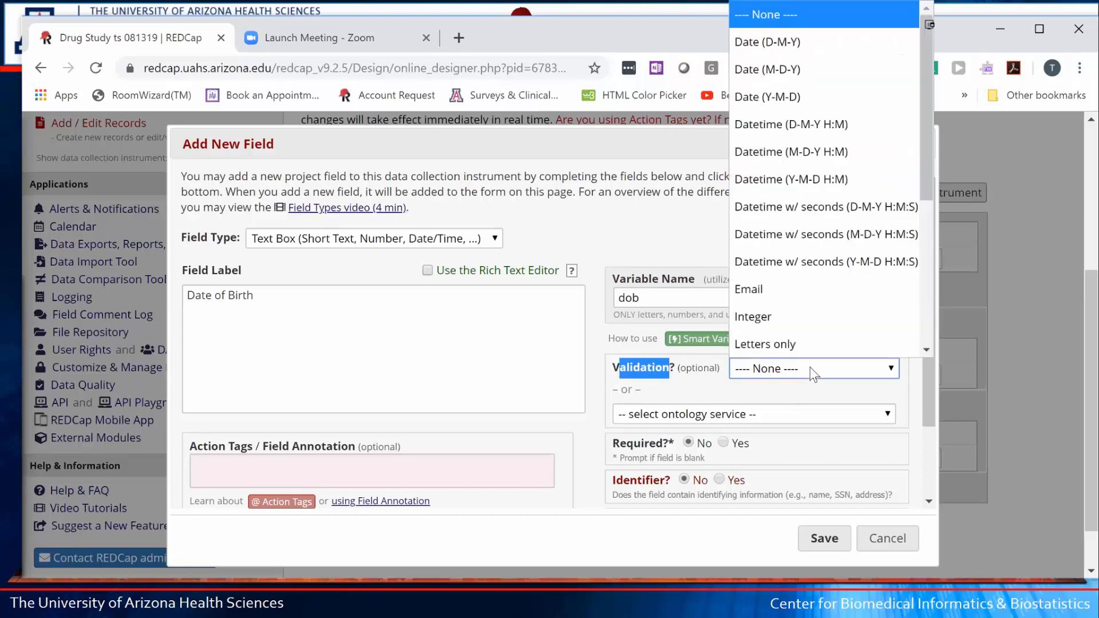
pyautogui.click(779, 69)
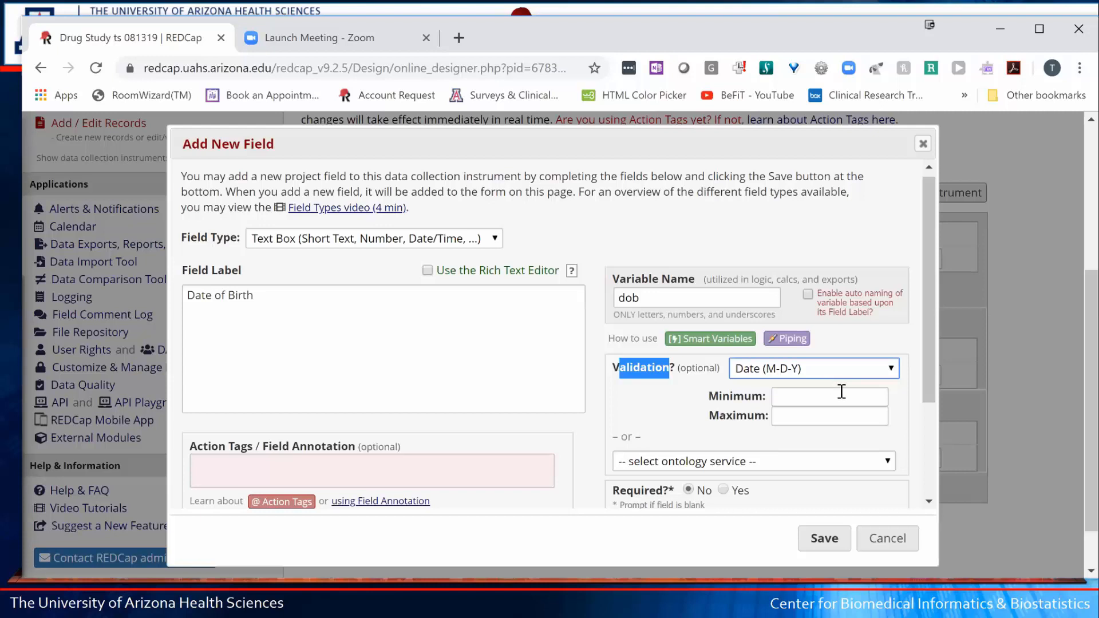
pyautogui.click(824, 541)
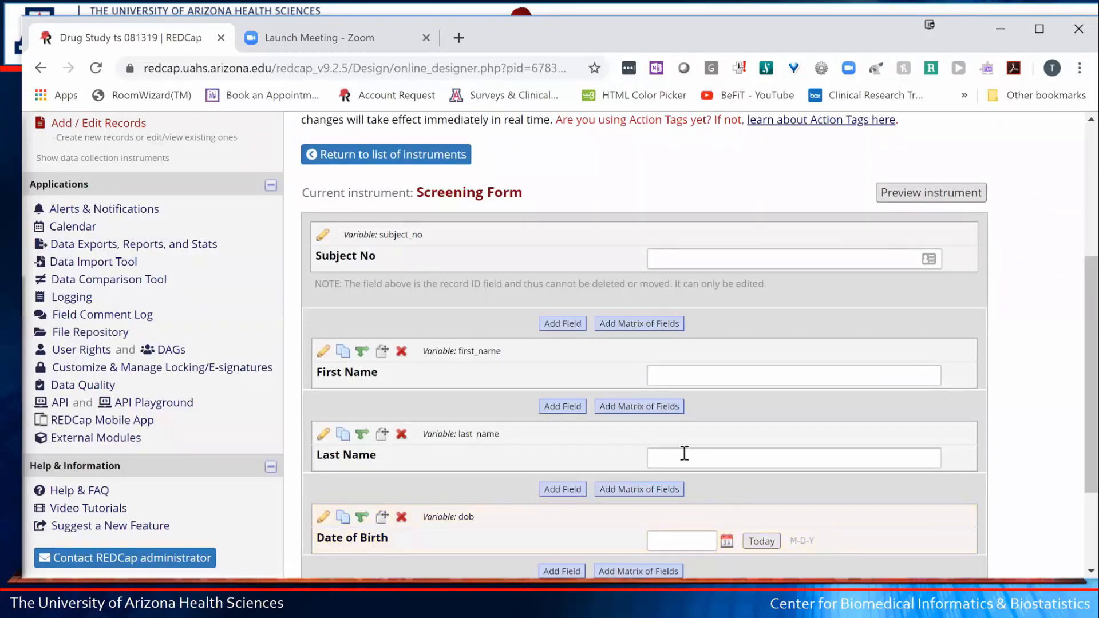
# - Use the Date of Birth calendar's Today button to fill in 08-13-2019
pyautogui.scroll(-3, 613, 458)
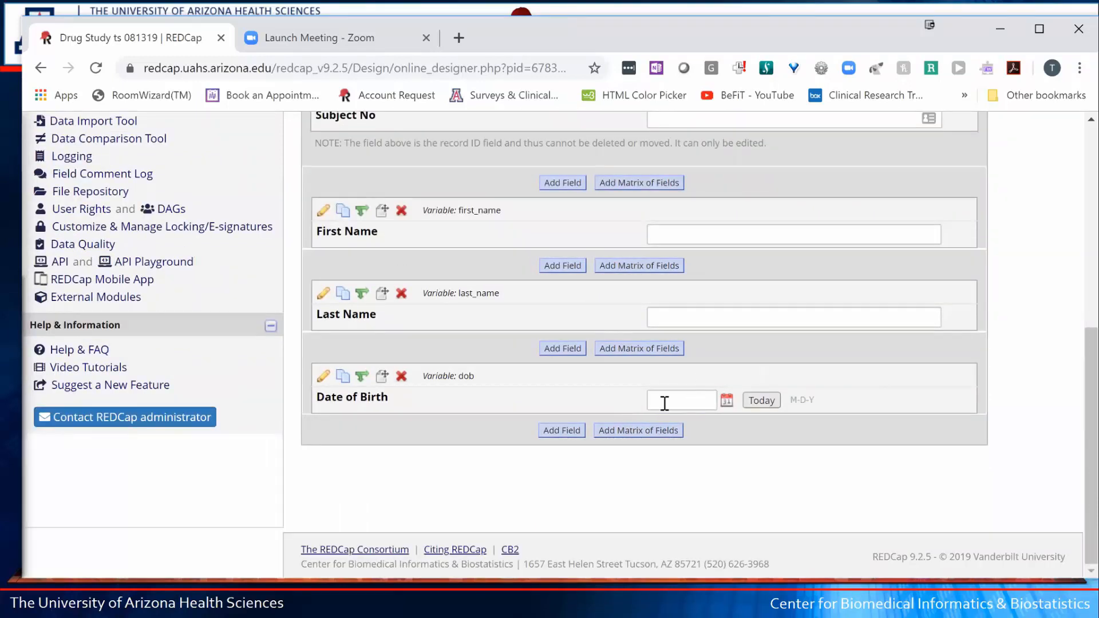
pyautogui.click(729, 404)
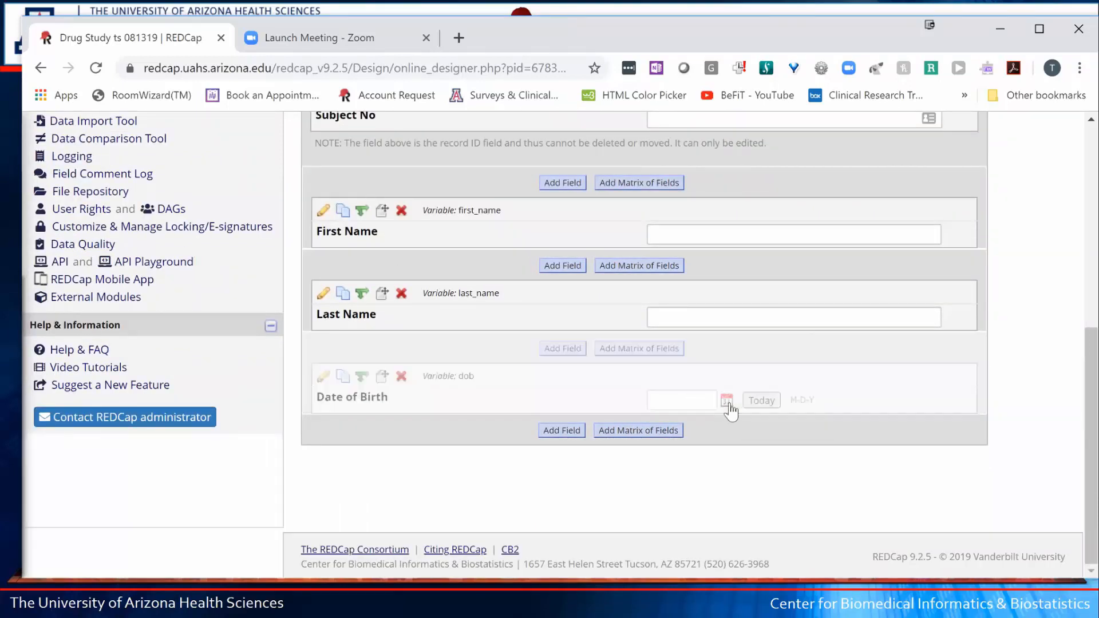
pyautogui.click(760, 402)
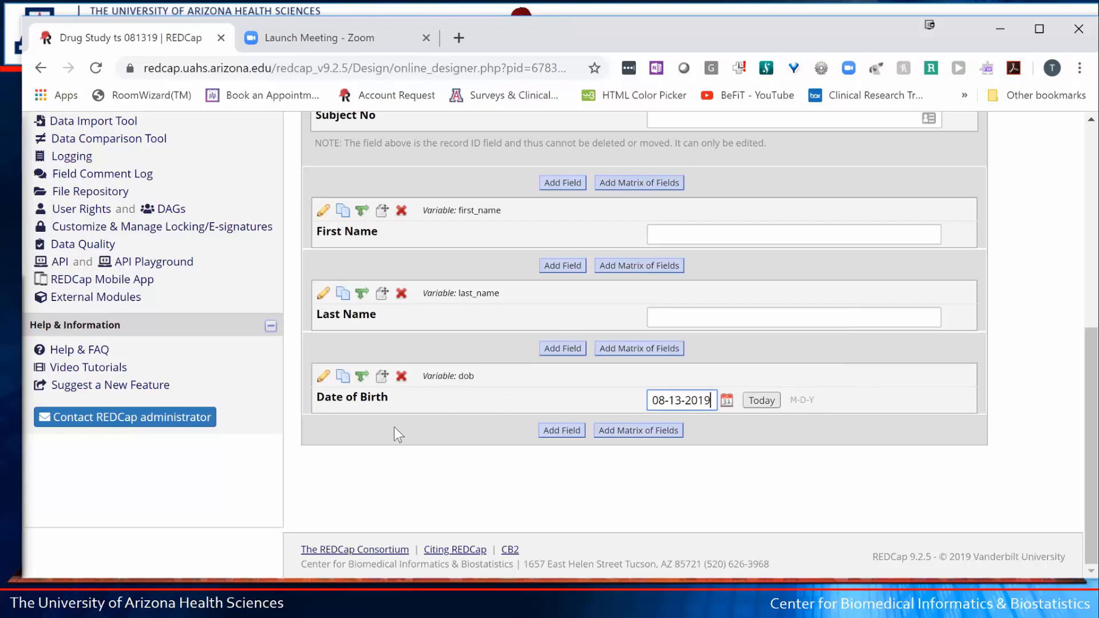
# - Reopen the Date of Birth field's settings and scroll to the Identifier option
pyautogui.click(324, 376)
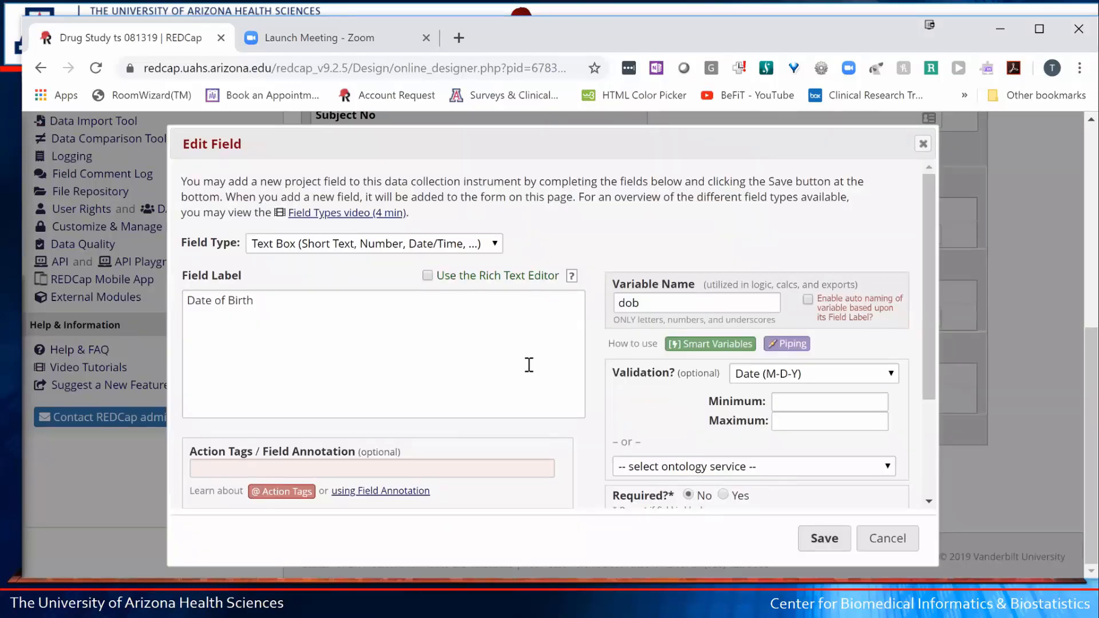
pyautogui.scroll(-1, 528, 369)
pyautogui.scroll(-1, 528, 369)
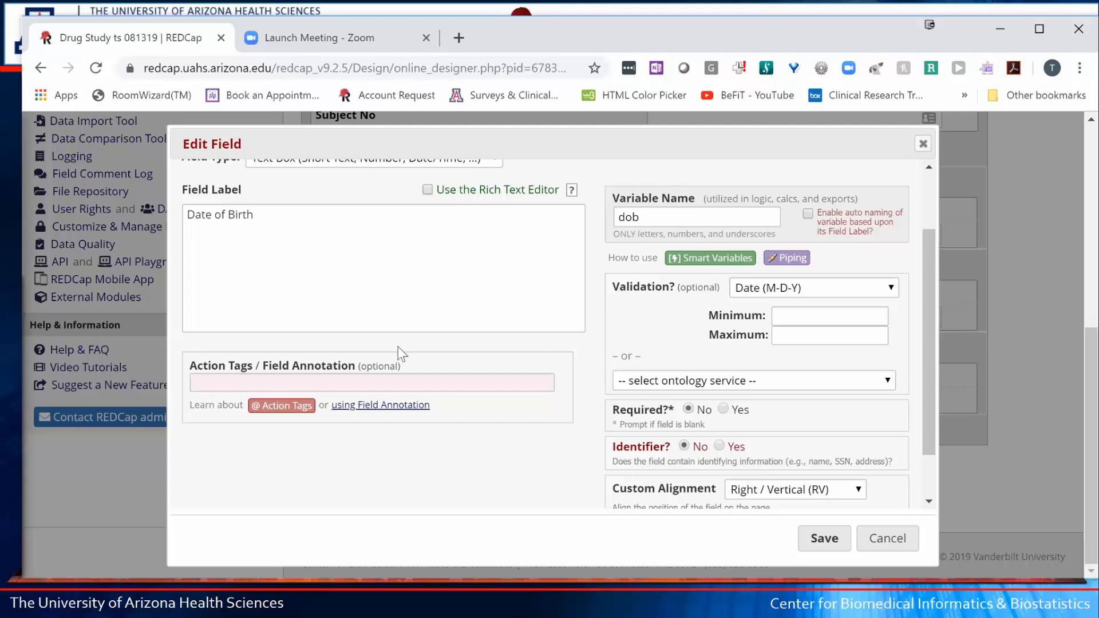
pyautogui.moveTo(611, 448); pyautogui.dragTo(671, 447)
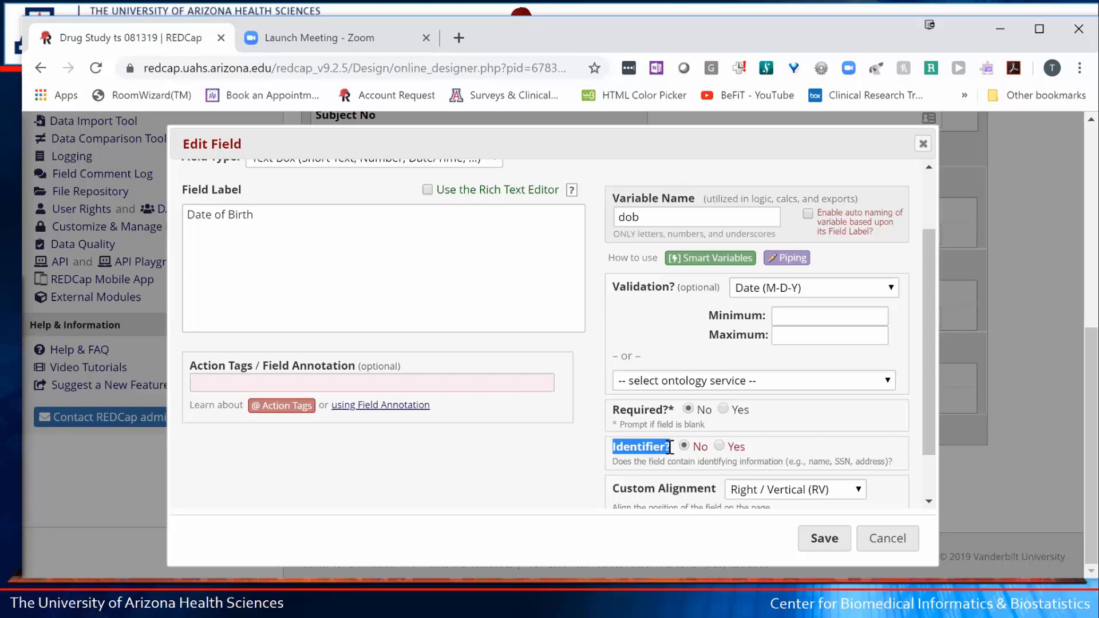
# - Set Identifier? to Yes for the Date of Birth field
pyautogui.click(719, 445)
# - Make Date of Birth a required field and save its updated settings
pyautogui.click(723, 409)
pyautogui.click(817, 541)
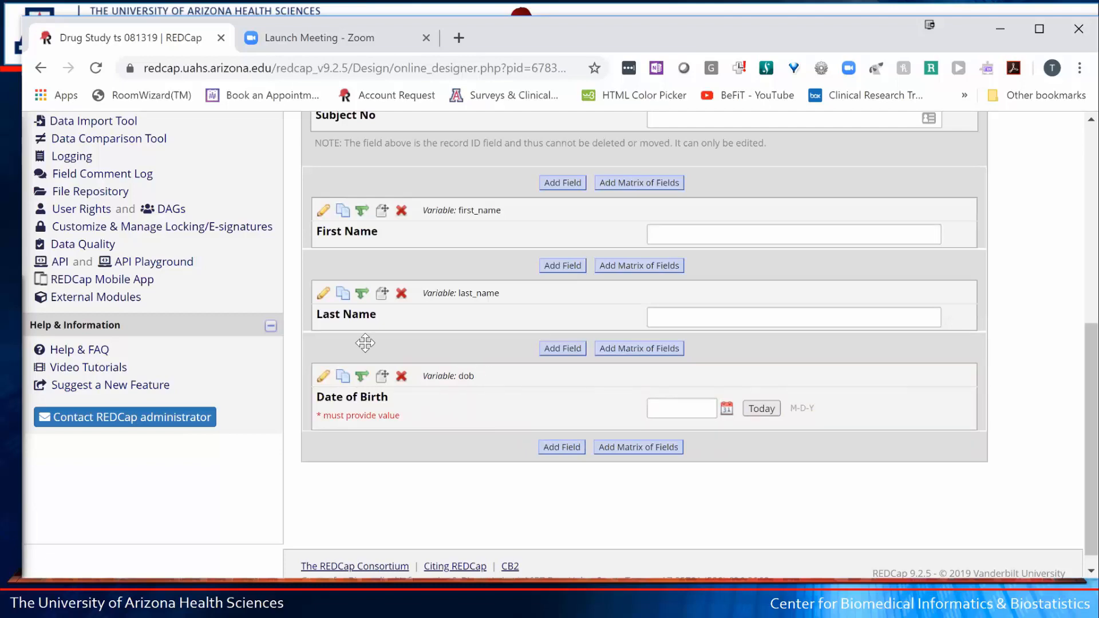
pyautogui.scroll(3, 364, 343)
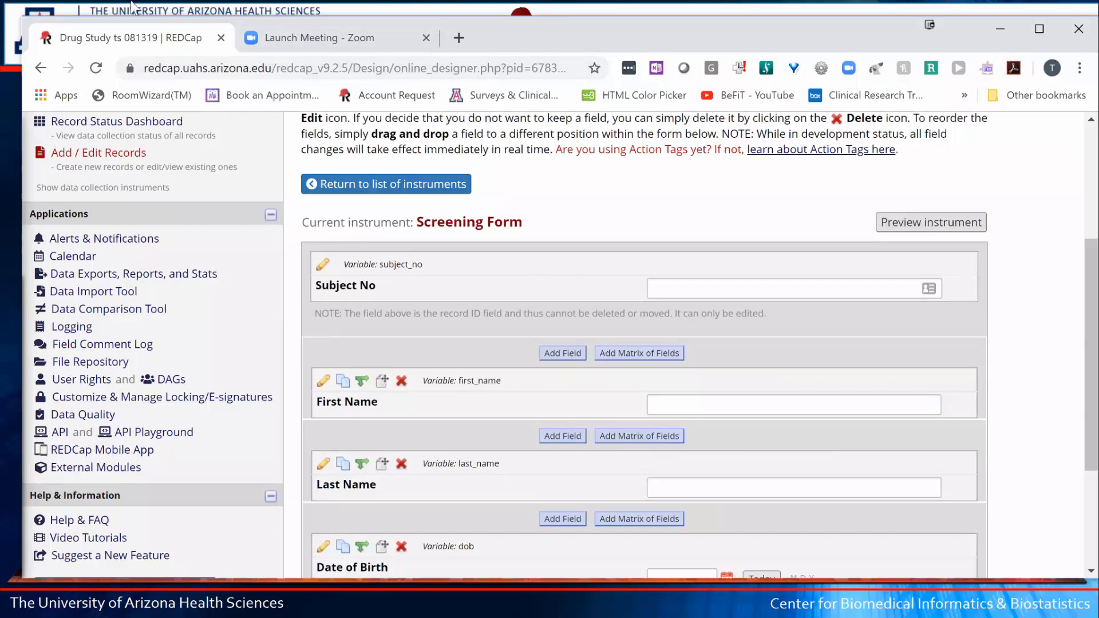
pyautogui.scroll(-3, 526, 314)
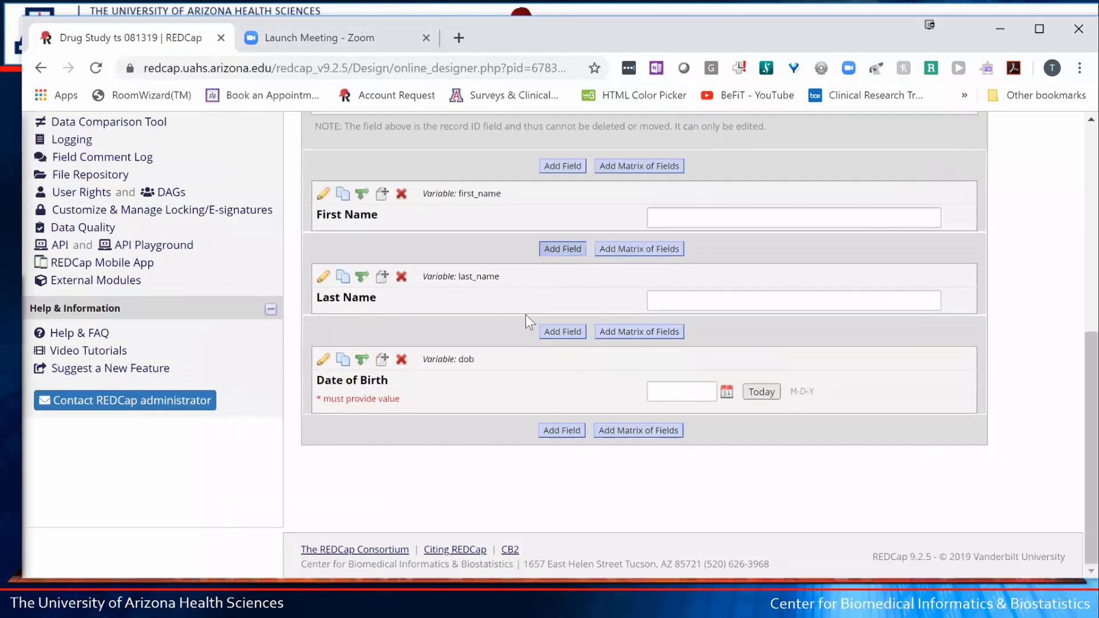
# - Add a new Multiple Choice – Radio Buttons field below Date of Birth labelled Gender
pyautogui.click(562, 430)
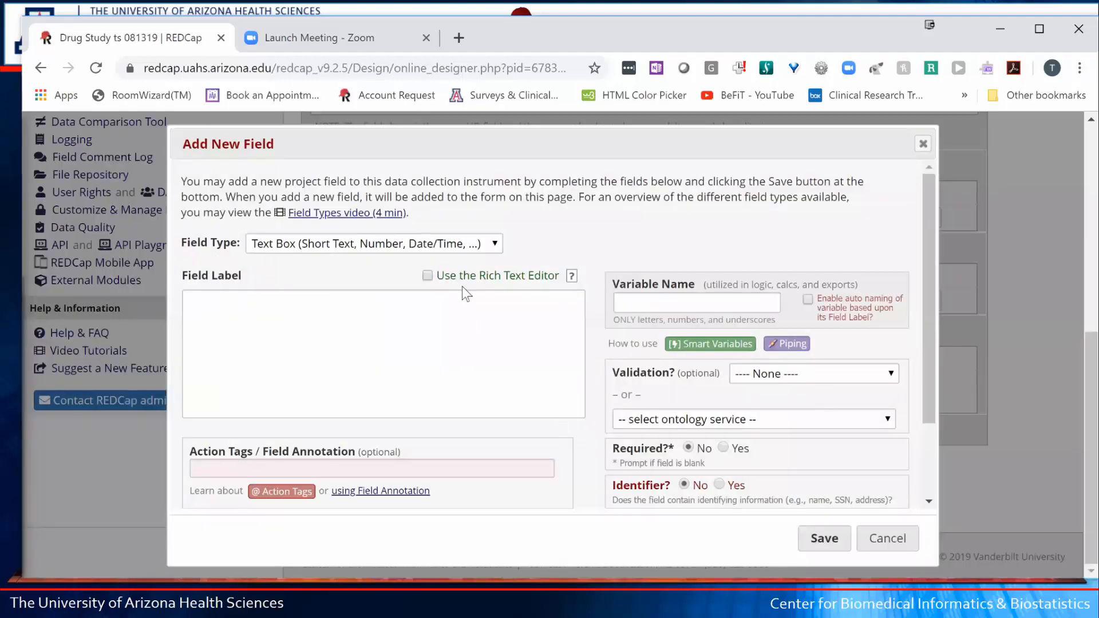
pyautogui.click(357, 340)
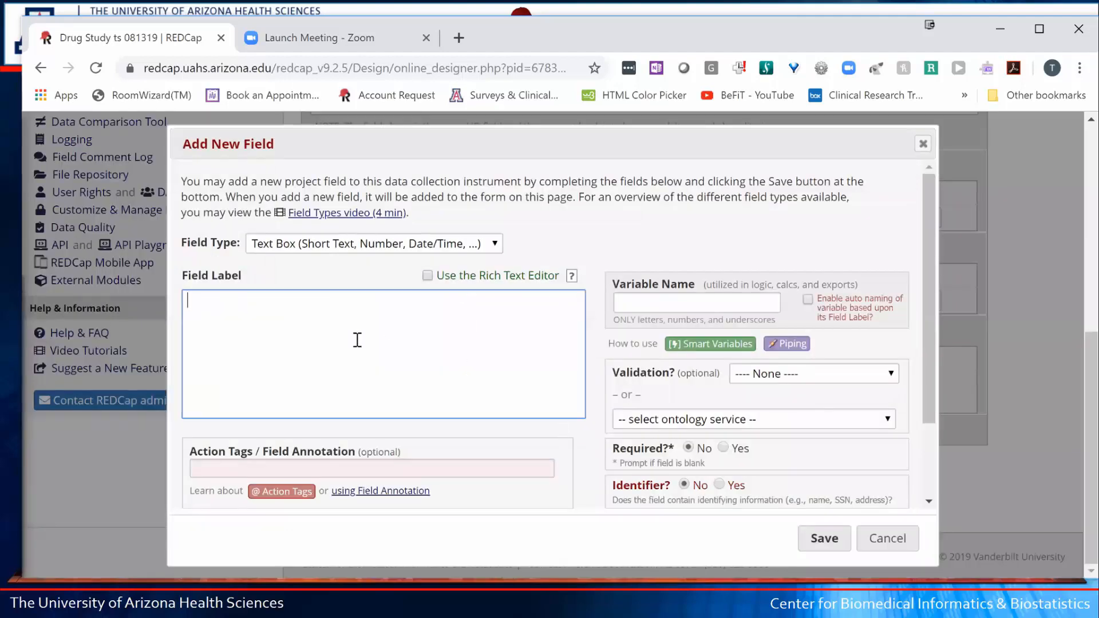
pyautogui.click(362, 244)
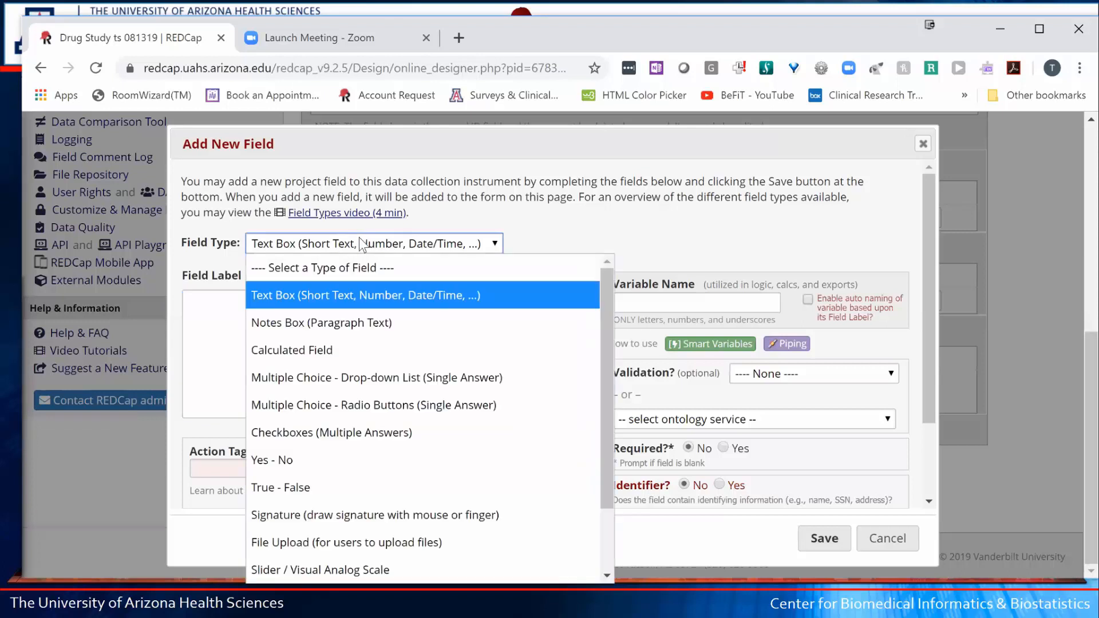
pyautogui.click(318, 402)
pyautogui.click(258, 325)
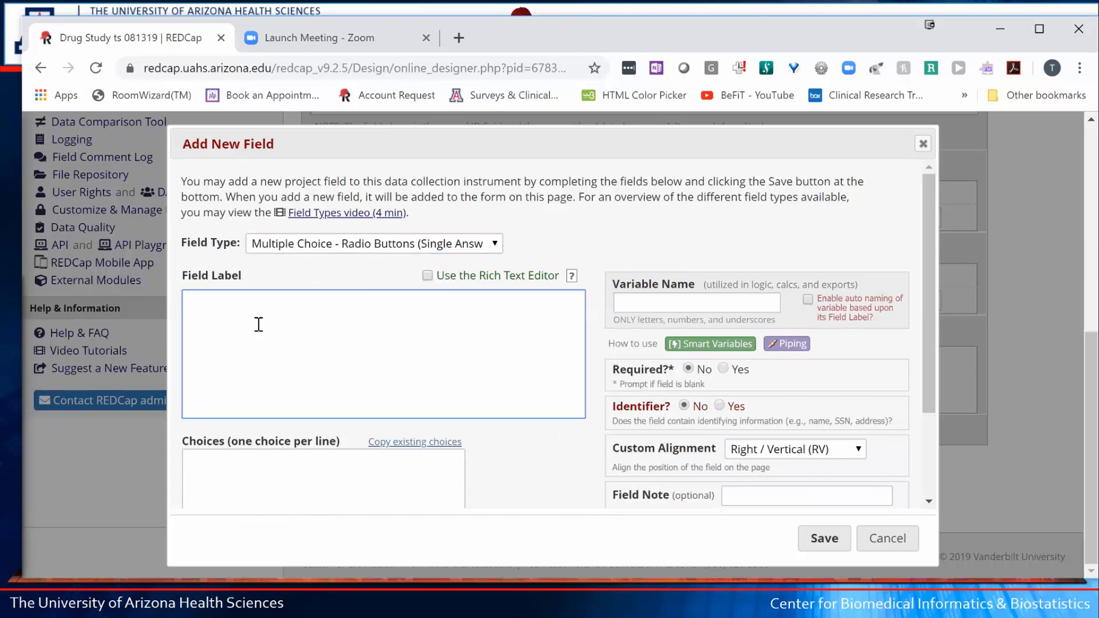
pyautogui.write('Gender')
# - Set the variable name to gender and move into the empty Choices box
pyautogui.press('Tab')
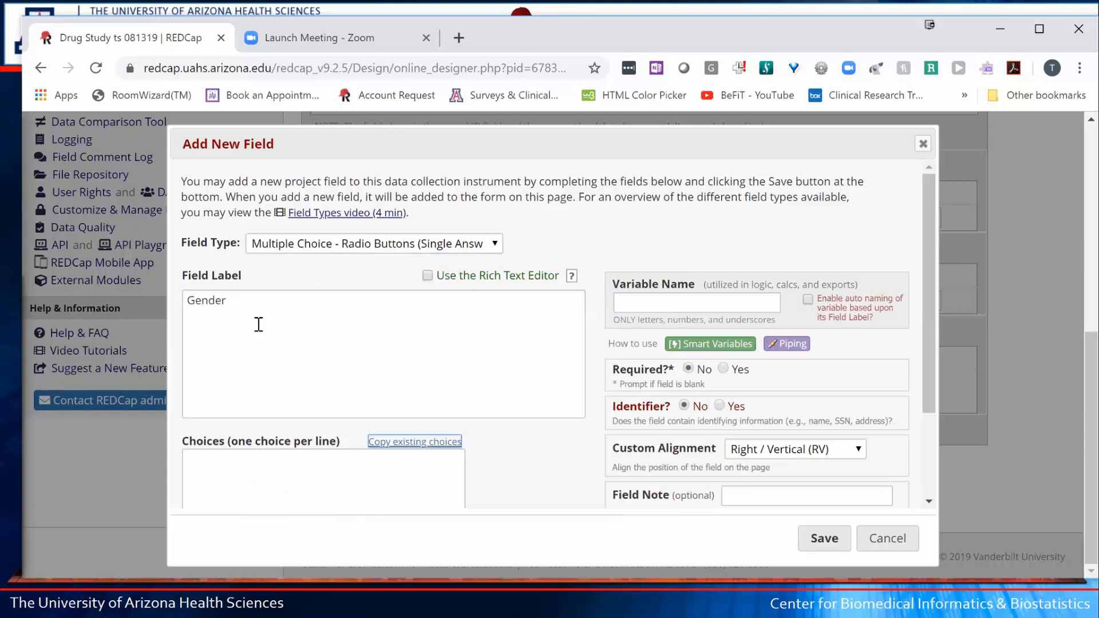
pyautogui.press('Tab')
pyautogui.press('Tab')
pyautogui.press('Tab')
pyautogui.press('Tab')
pyautogui.press('Tab')
pyautogui.press('Tab')
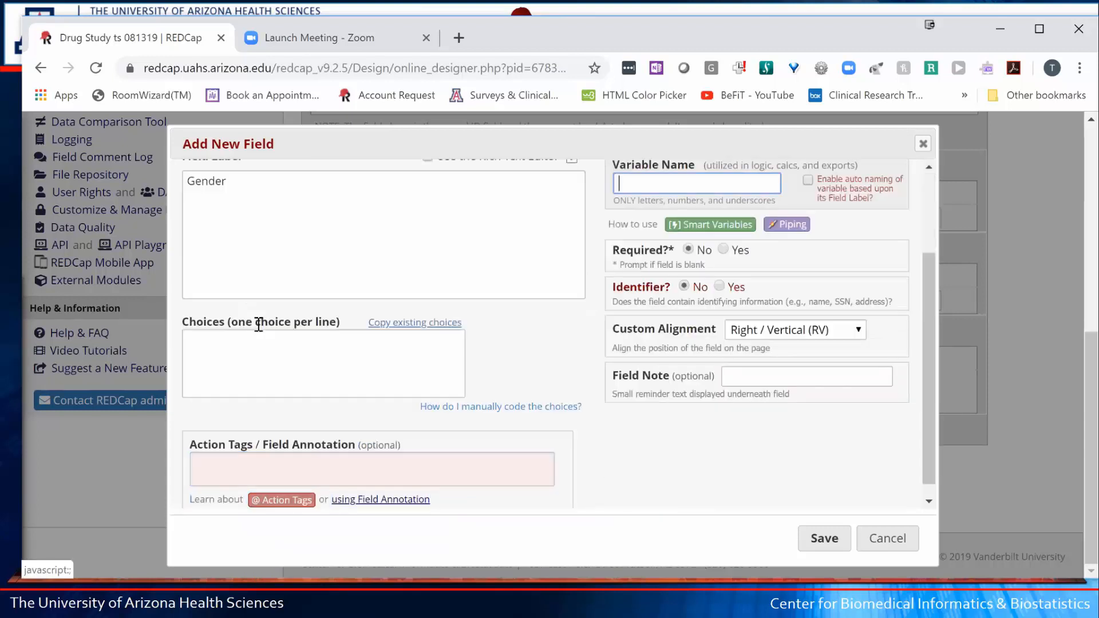
pyautogui.write('gender')
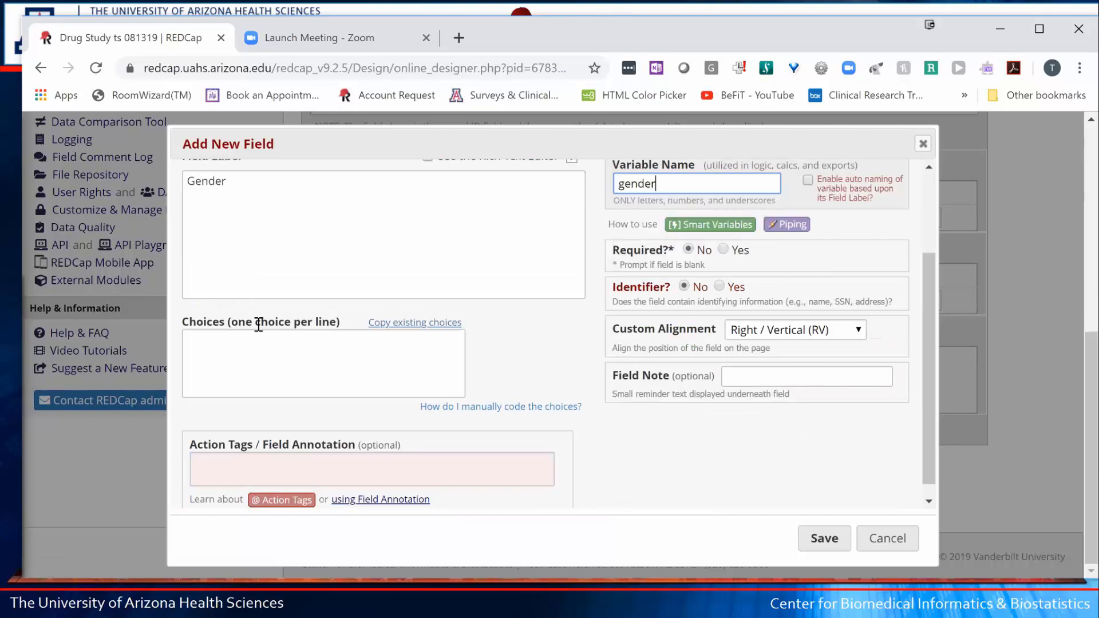
pyautogui.click(244, 354)
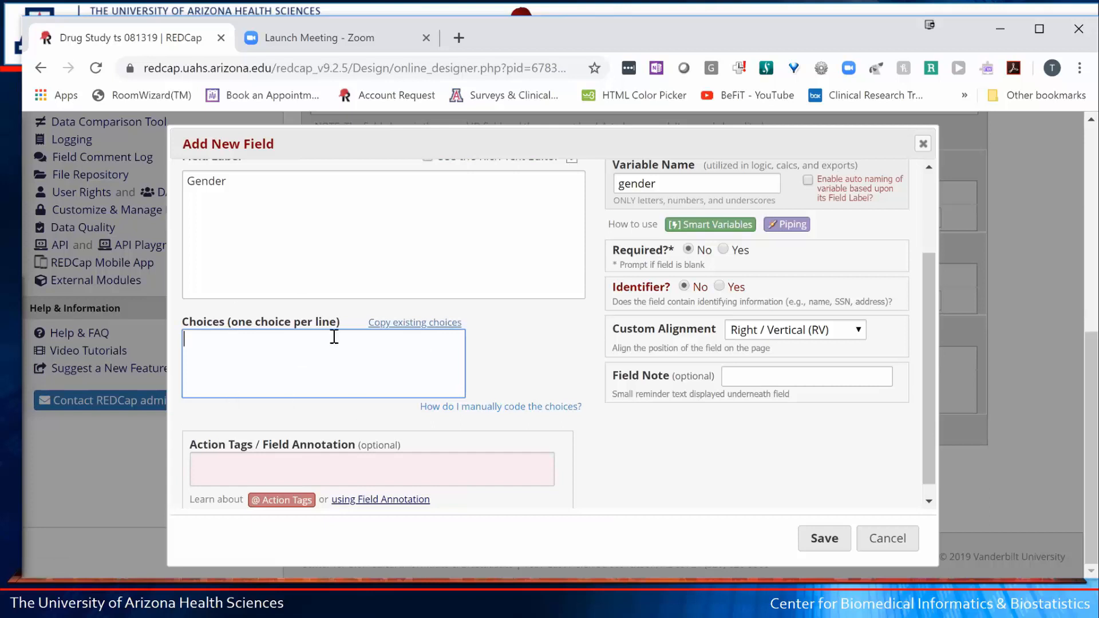
pyautogui.moveTo(346, 323); pyautogui.dragTo(188, 321)
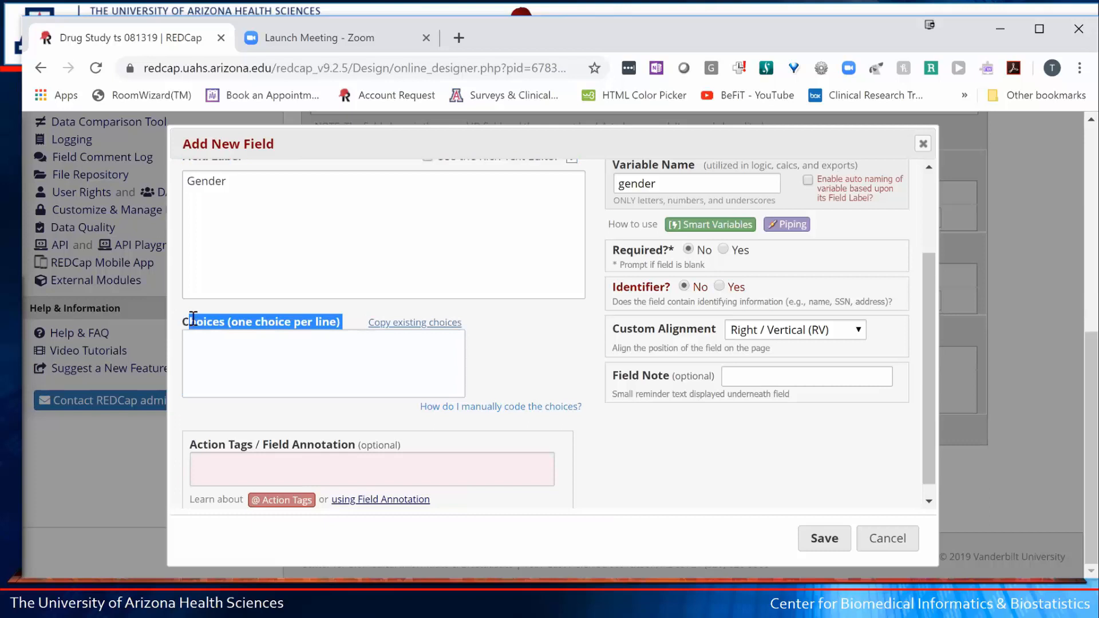
# - Enter Male and Female as choices and accept the auto-assigned raw values
pyautogui.click(212, 357)
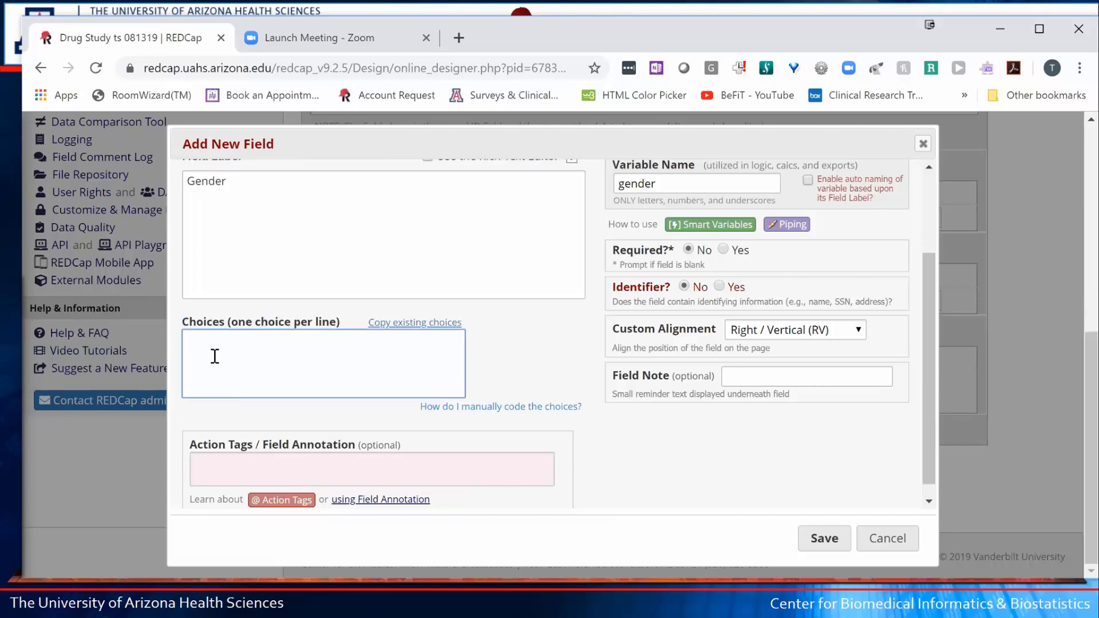
pyautogui.write('Male')
pyautogui.press('Return')
pyautogui.write('Female')
pyautogui.click(532, 361)
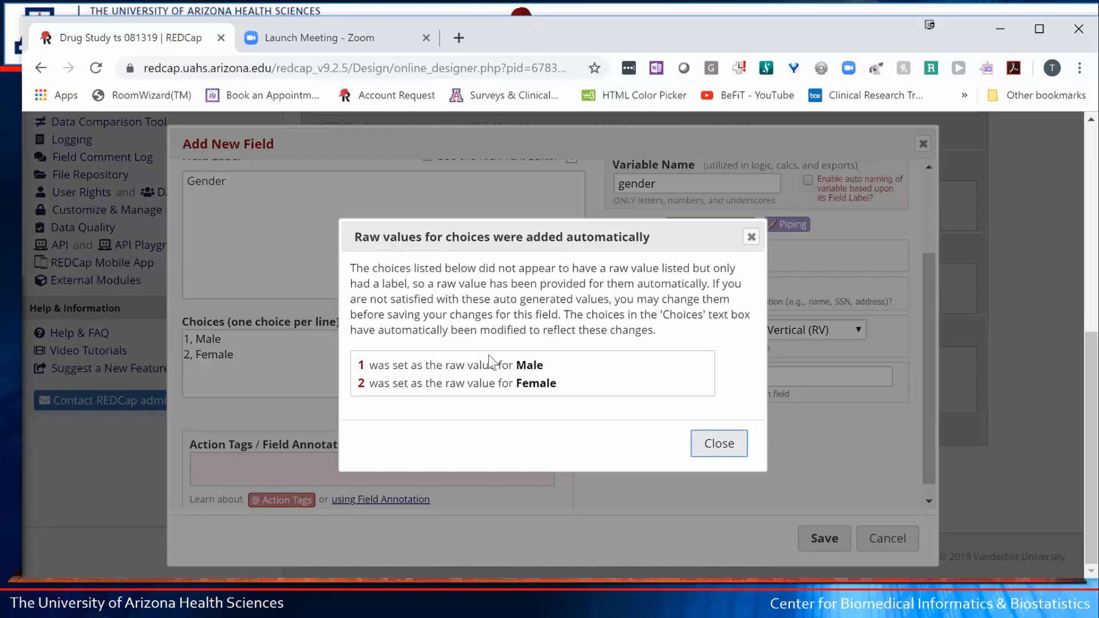
pyautogui.click(719, 444)
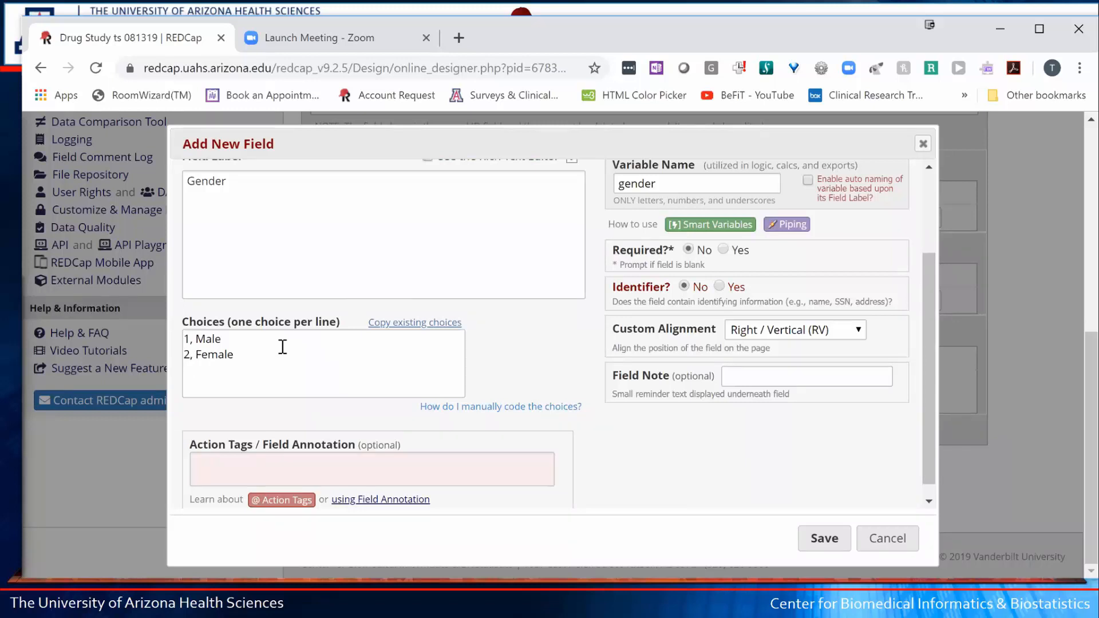
# - Add a '9, No response' choice and save the Gender field
pyautogui.click(272, 361)
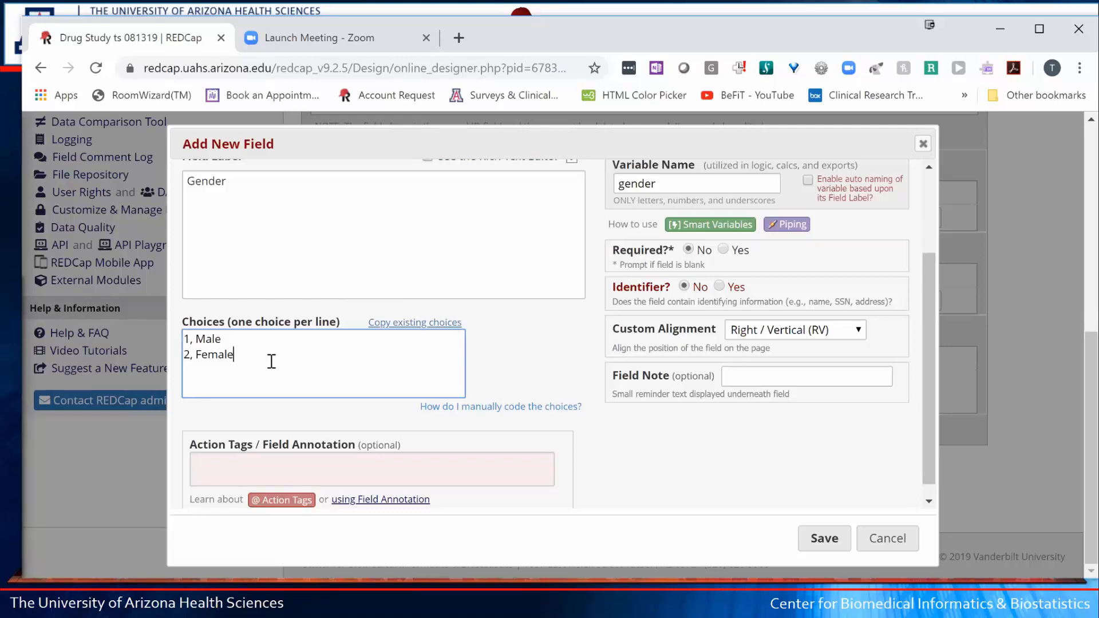
pyautogui.press('Return')
pyautogui.write('9, No response')
pyautogui.click(823, 537)
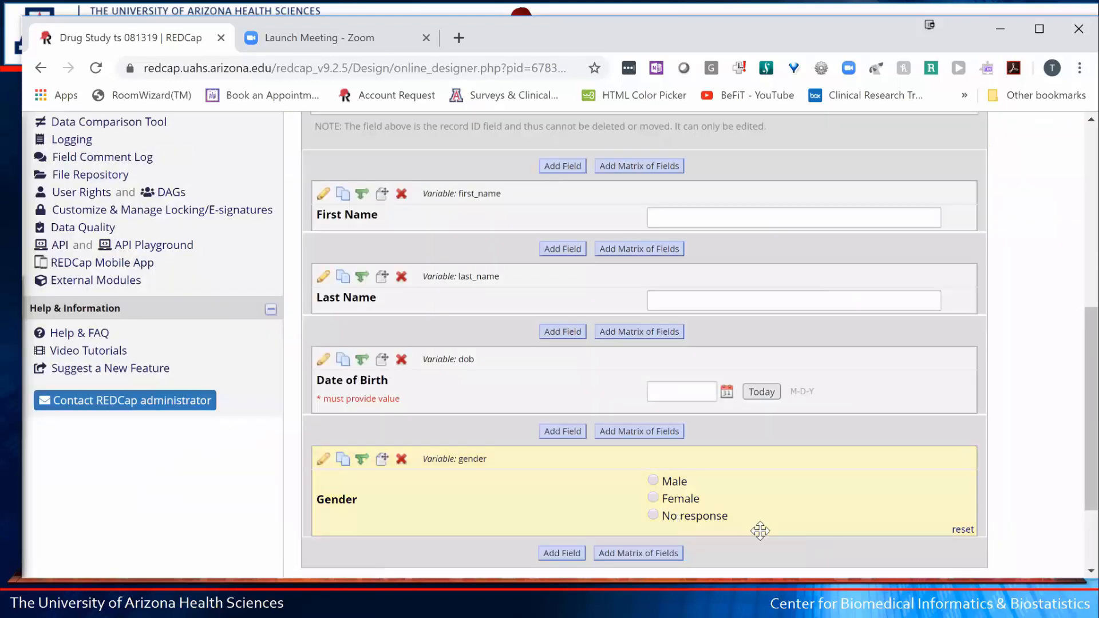
# - Open the Gender radio field in the Edit Field dialog
pyautogui.scroll(-1, 739, 446)
pyautogui.scroll(-1, 739, 446)
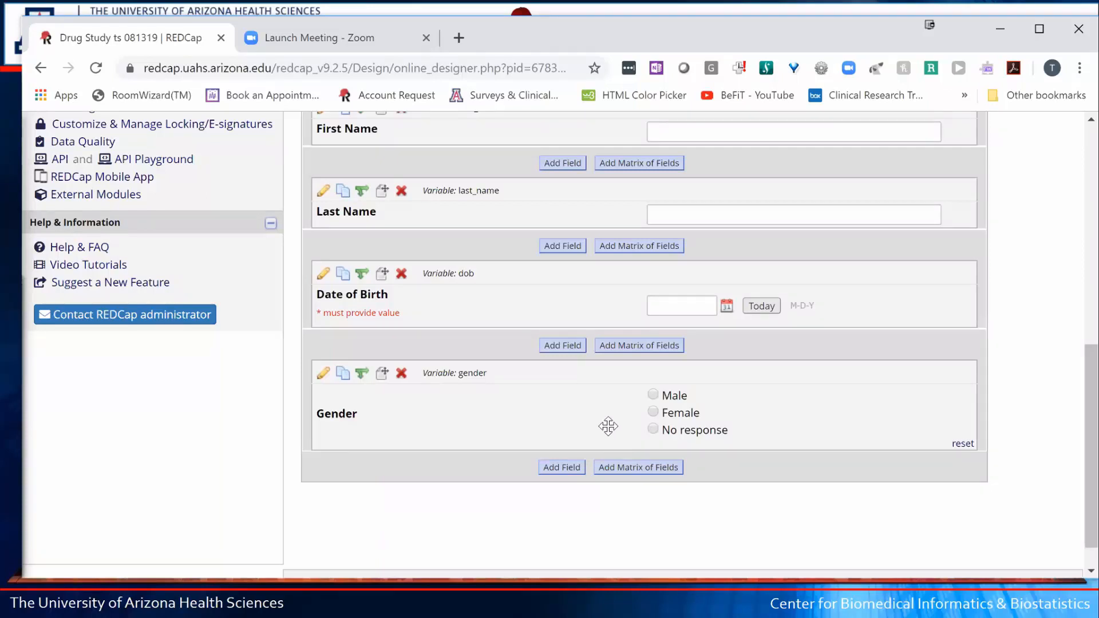
pyautogui.click(323, 375)
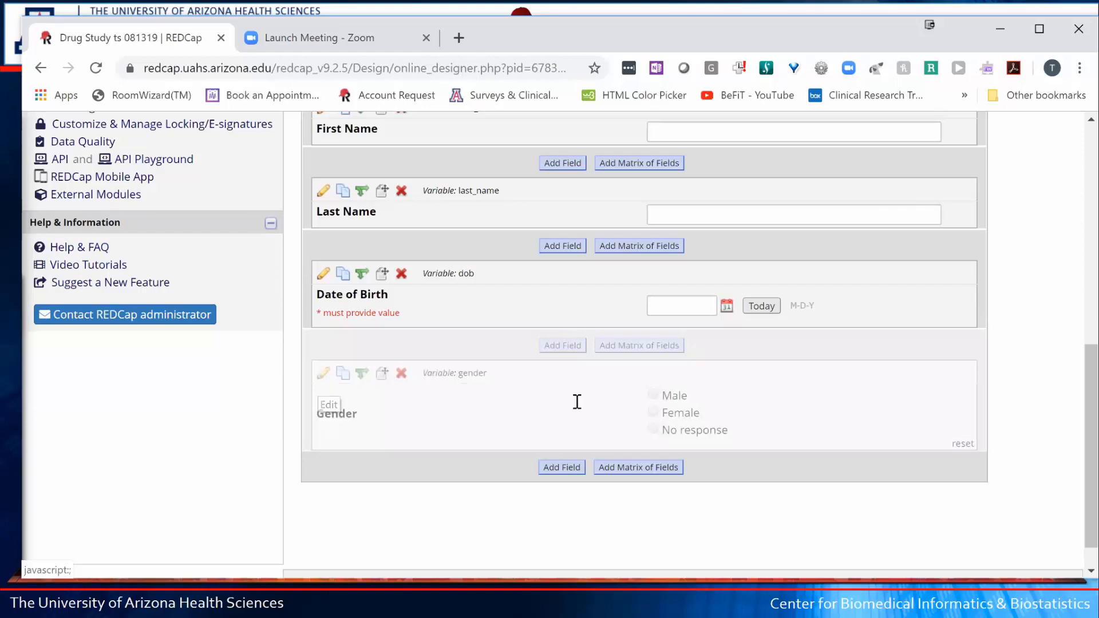
# - Move '2, Female' above '1, Male', remove the leftover blank line, and save
pyautogui.scroll(-3, 286, 444)
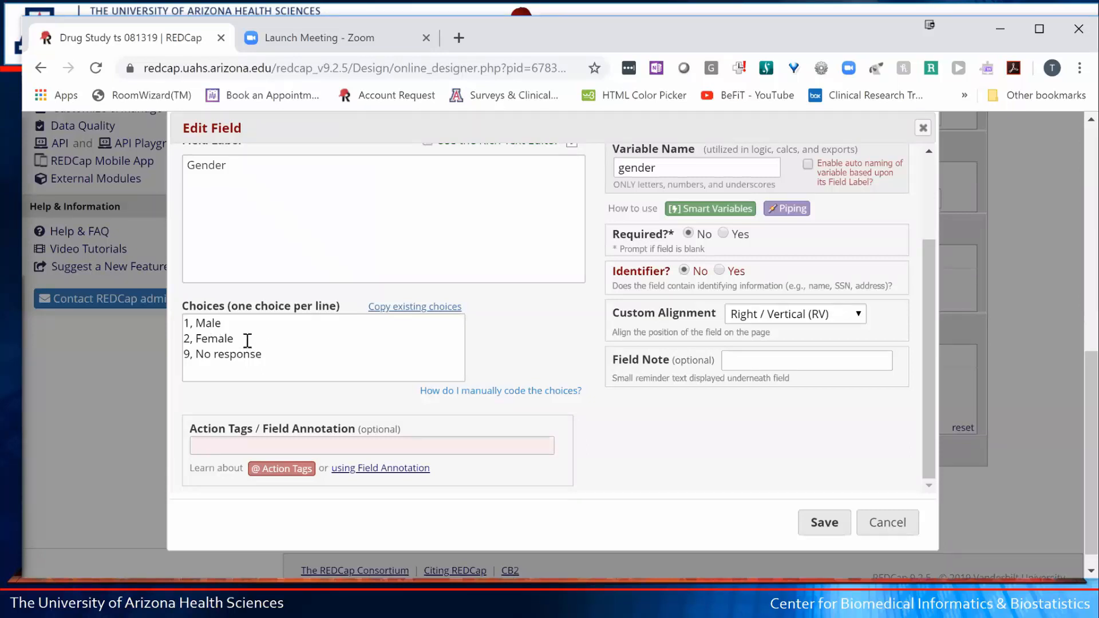
pyautogui.moveTo(246, 339); pyautogui.dragTo(163, 345)
pyautogui.hotkey('ctrl', 'c')
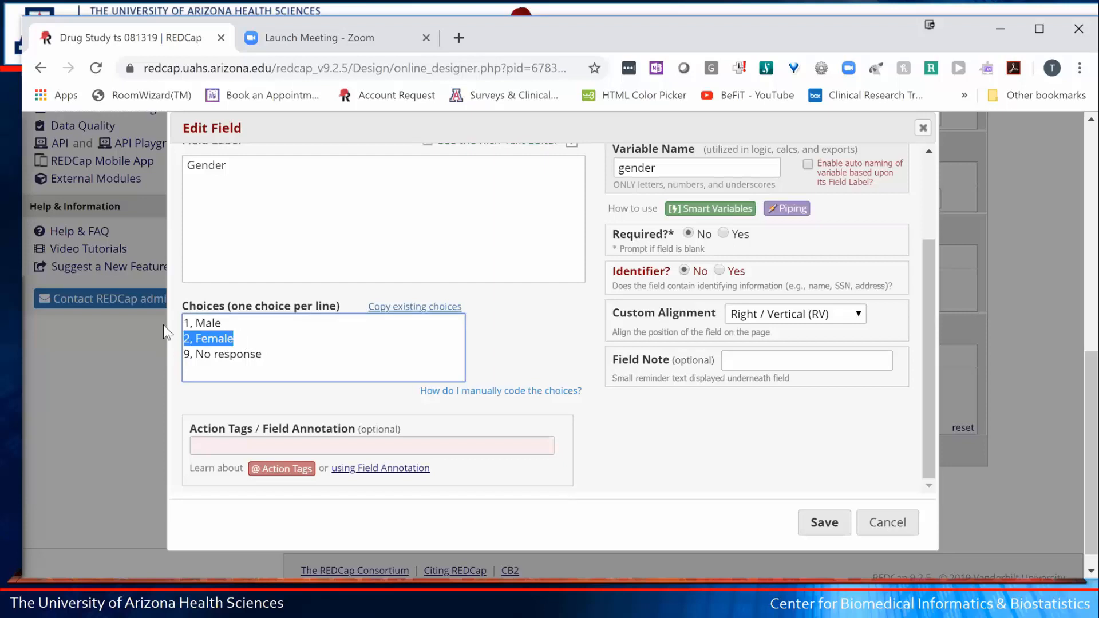
pyautogui.press('BackSpace')
pyautogui.click(184, 324)
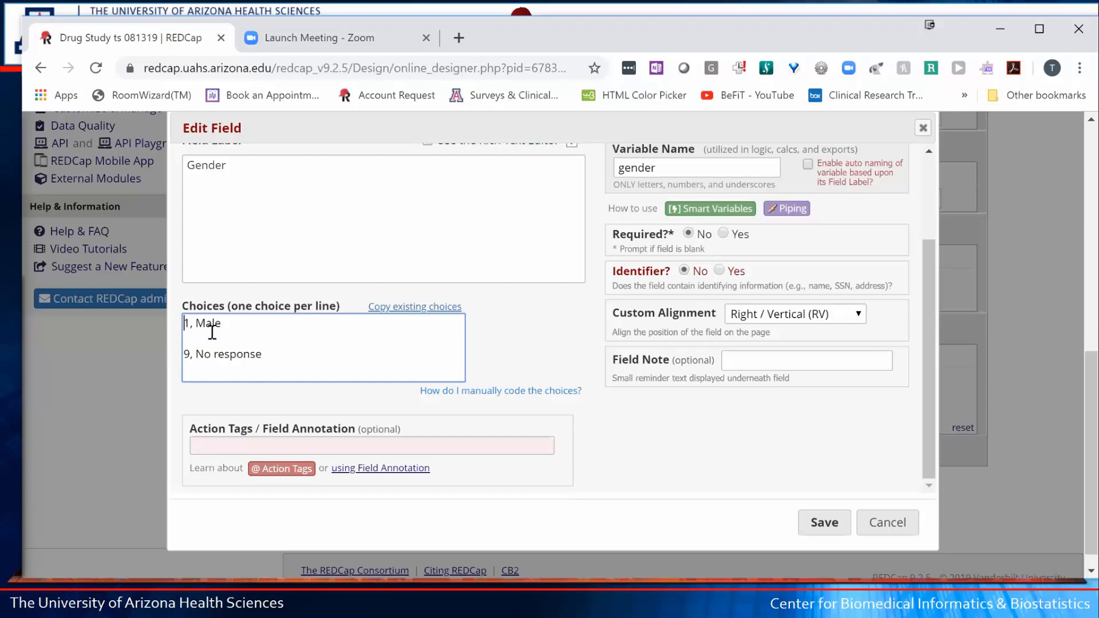
pyautogui.hotkey('ctrl', 'v')
pyautogui.press('Return')
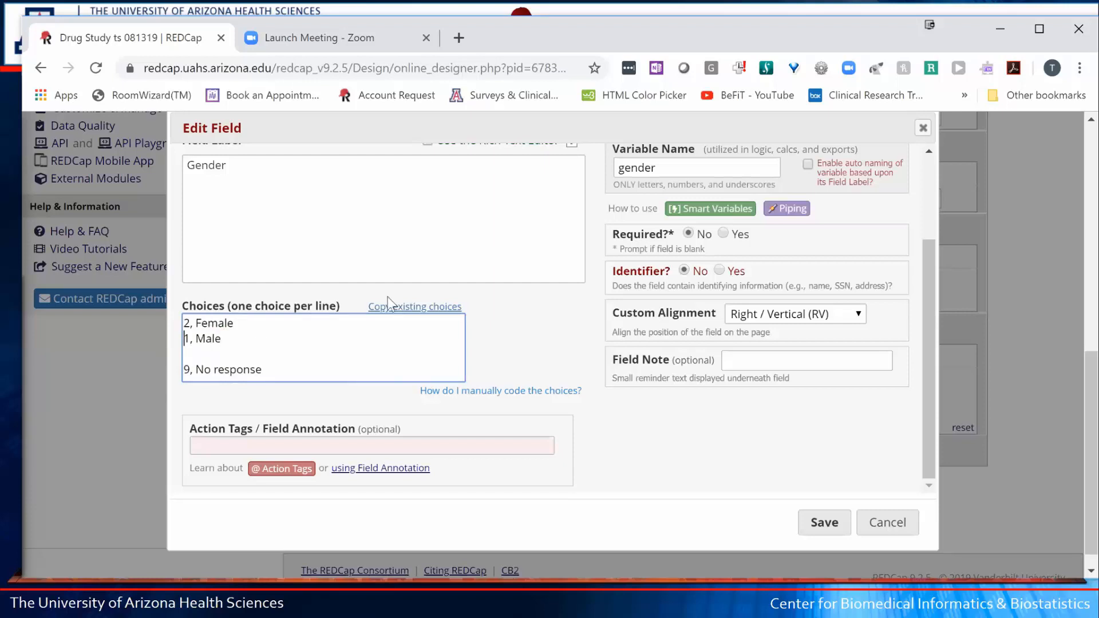
pyautogui.click(277, 351)
pyautogui.press('BackSpace')
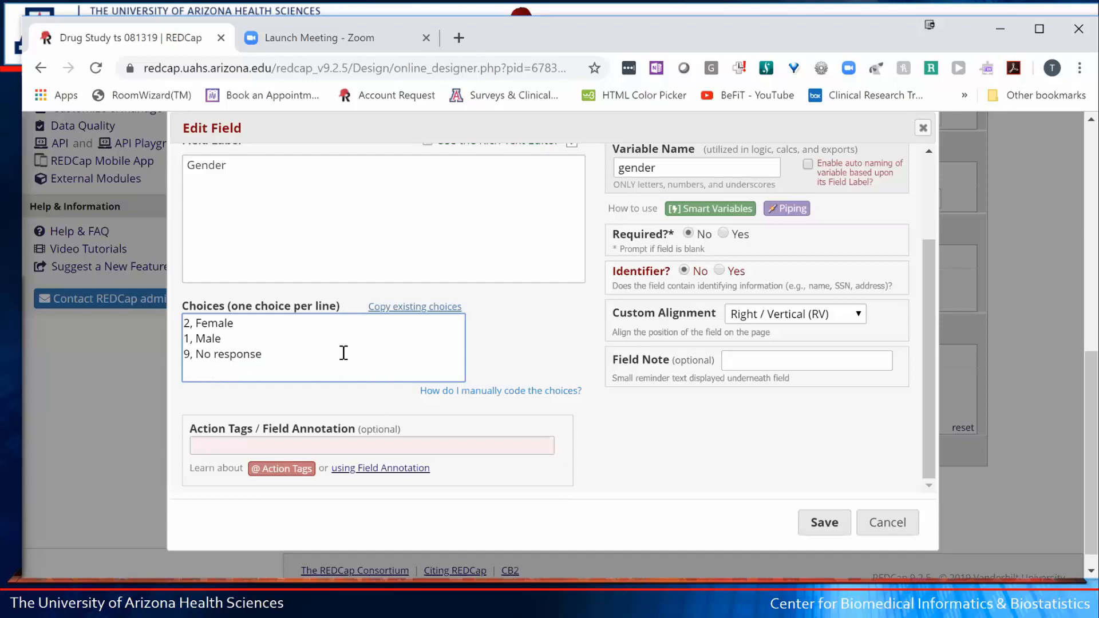
pyautogui.click(822, 525)
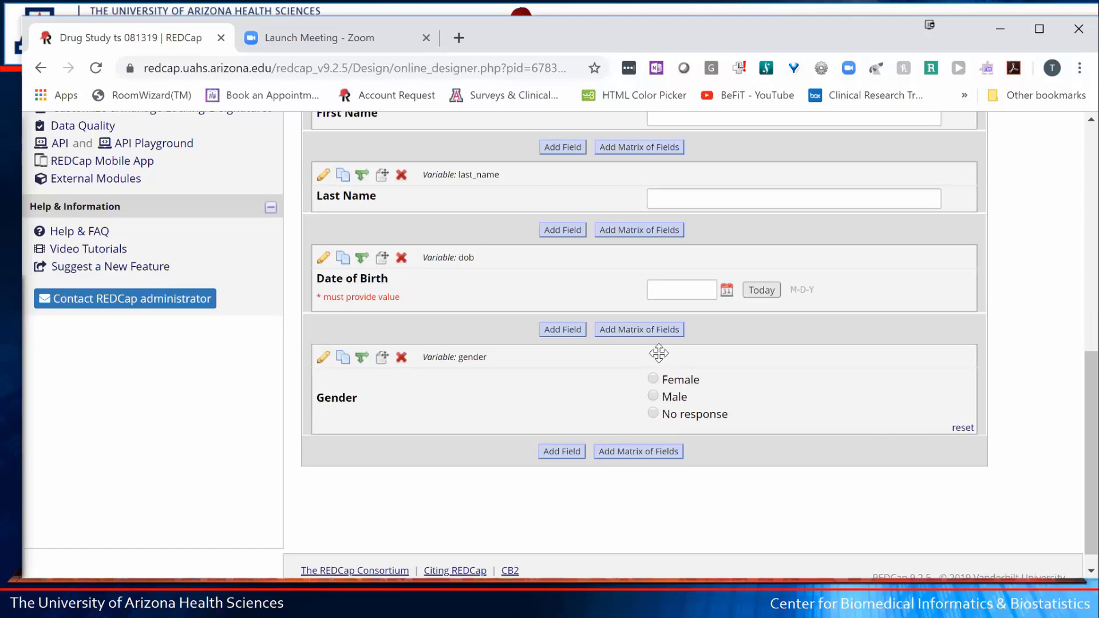
# - Add a Multiple Choice – Drop-down List field labelled Ethnicity with variable name ethnicity
pyautogui.click(561, 451)
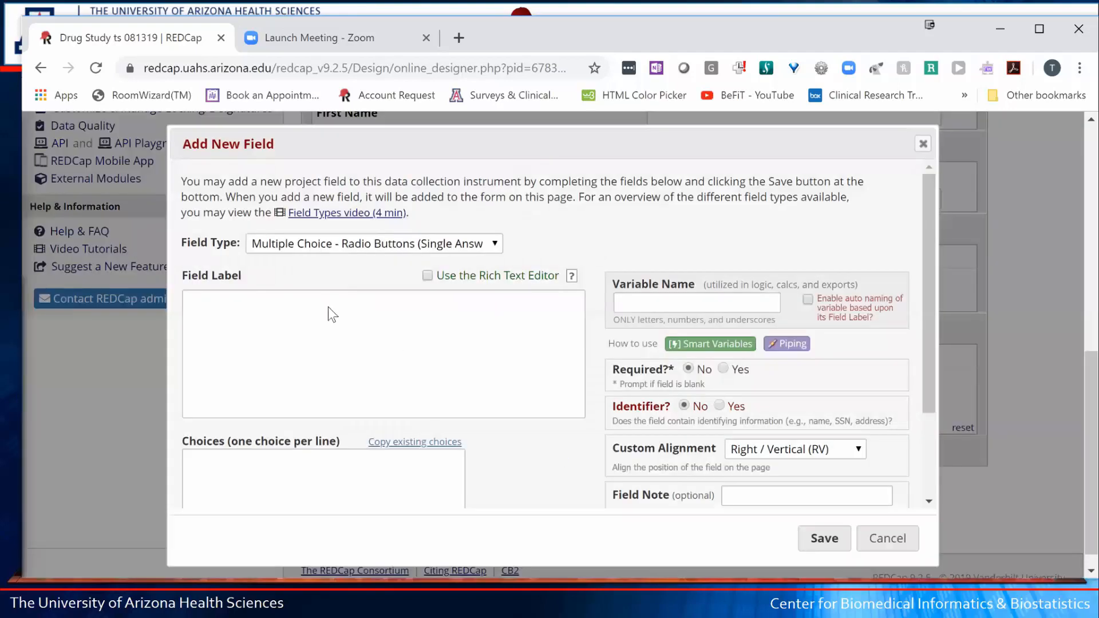
pyautogui.click(303, 243)
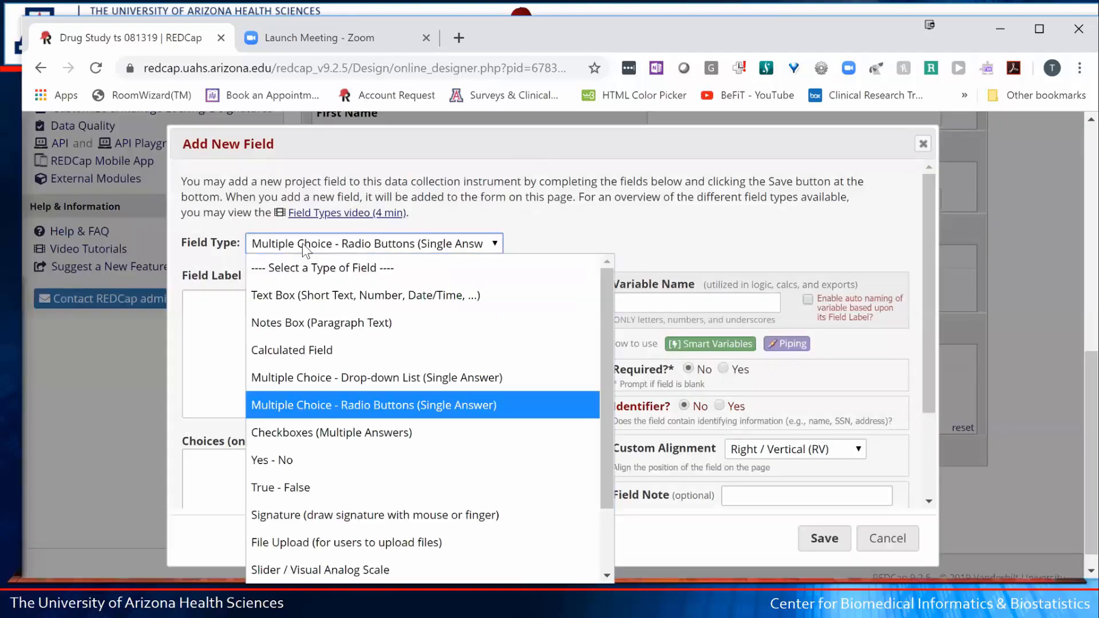
pyautogui.click(359, 432)
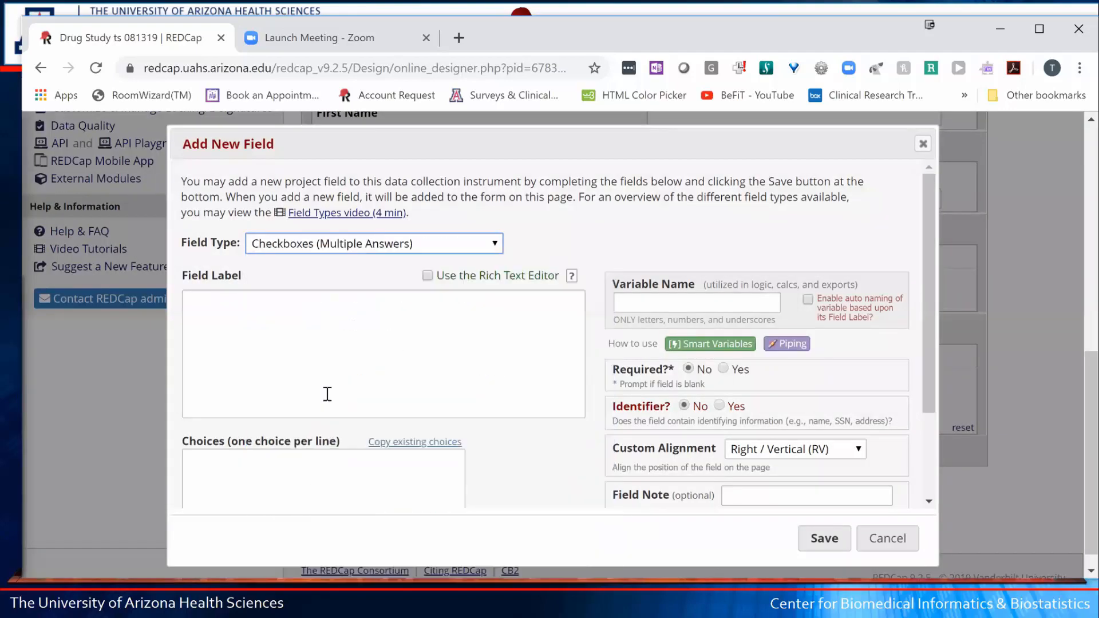
pyautogui.click(244, 315)
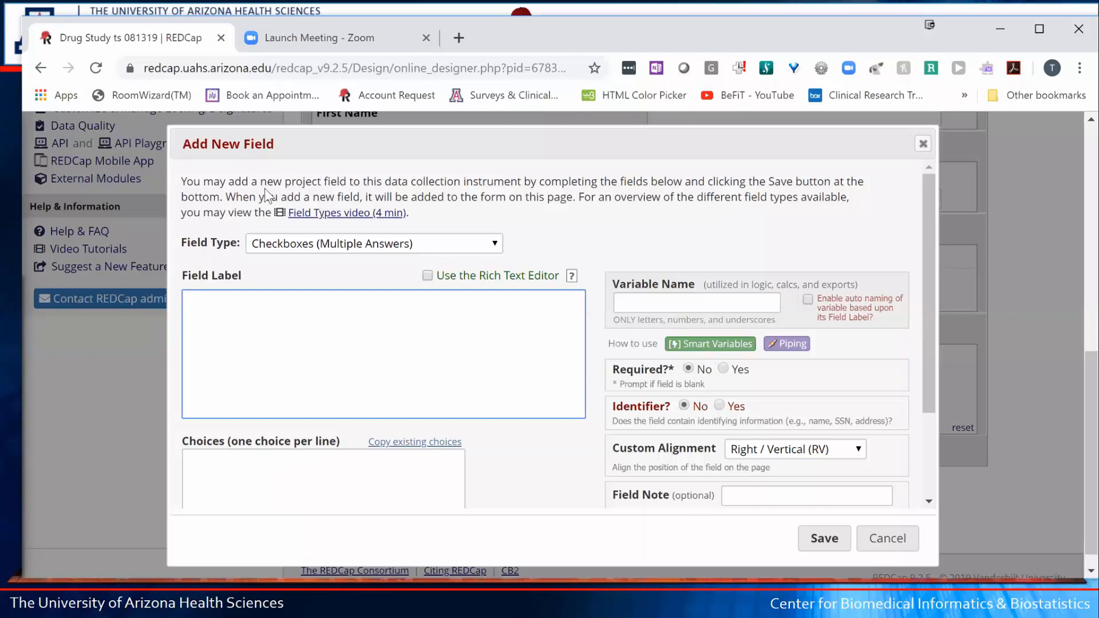
pyautogui.click(350, 247)
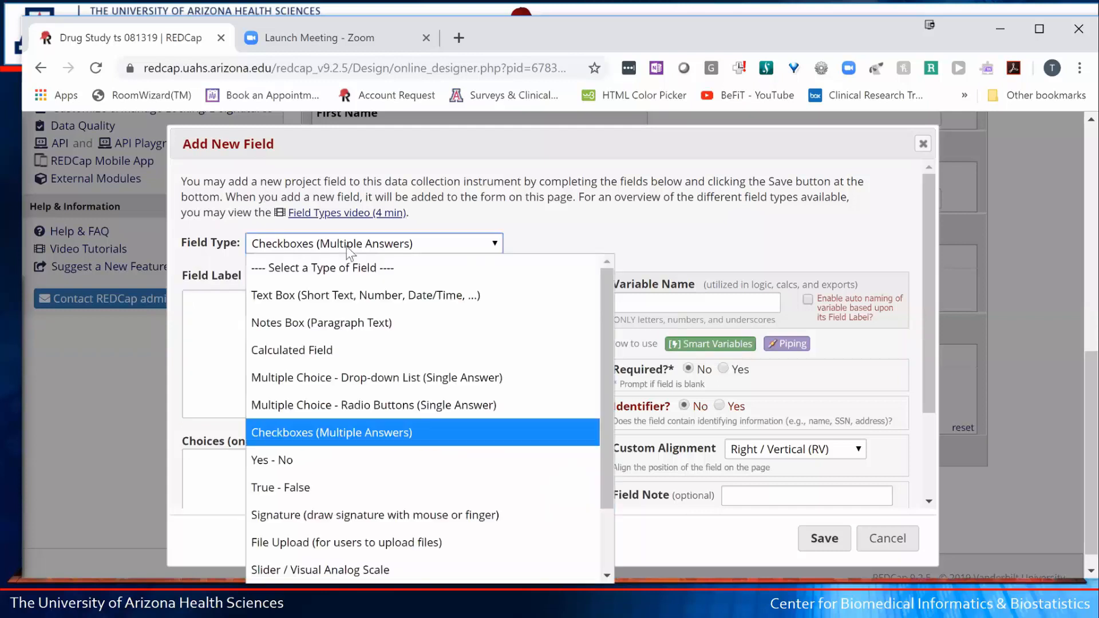
pyautogui.click(322, 378)
pyautogui.click(350, 327)
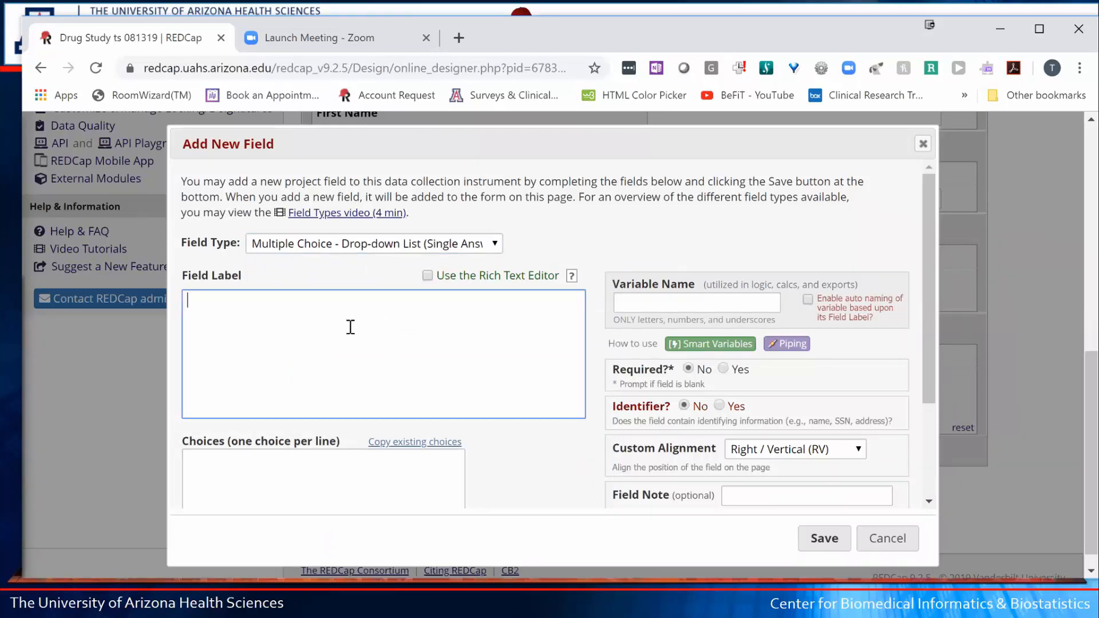
pyautogui.write('Ethnicity')
pyautogui.press('Tab')
pyautogui.press('Tab')
pyautogui.press('Tab')
pyautogui.press('Tab')
pyautogui.press('Tab')
pyautogui.press('Tab')
pyautogui.press('Tab')
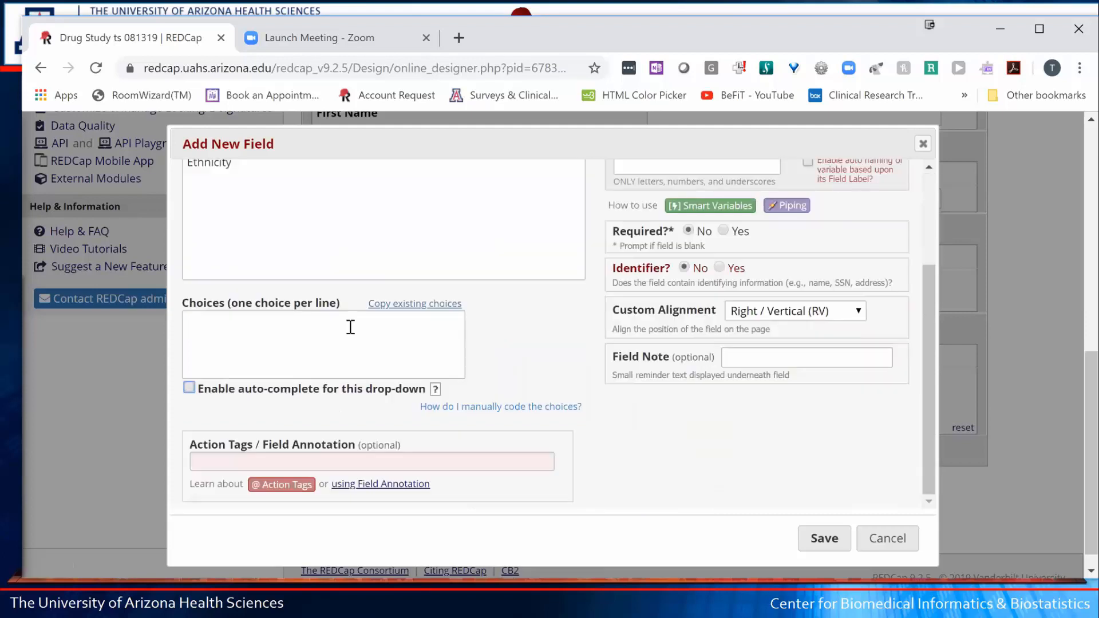
pyautogui.press('Tab')
pyautogui.press('Tab')
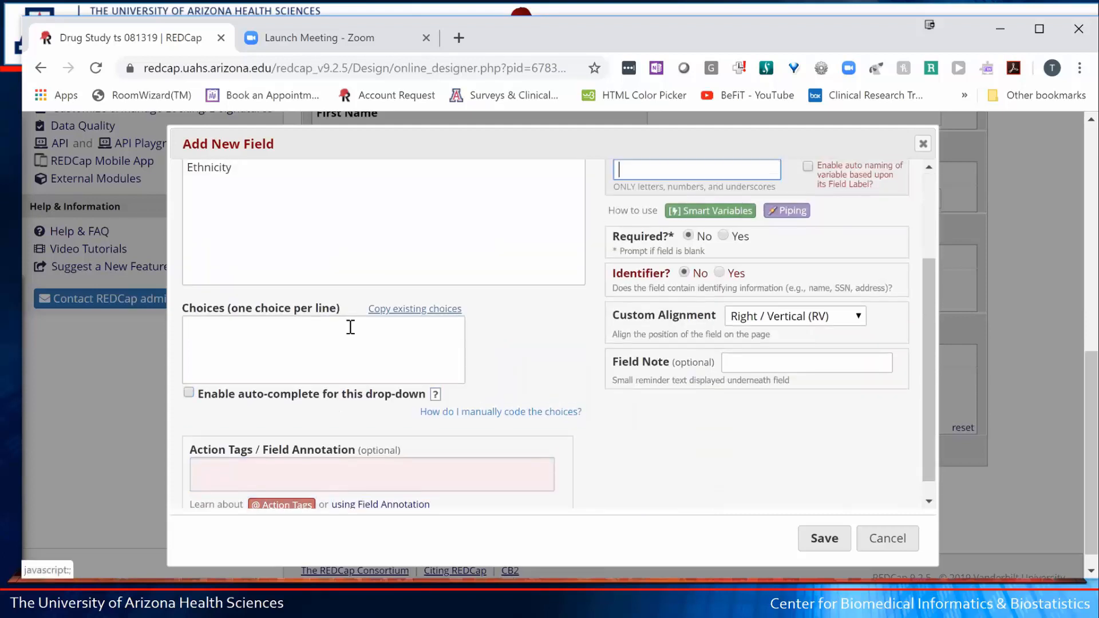
pyautogui.write('ethnicity')
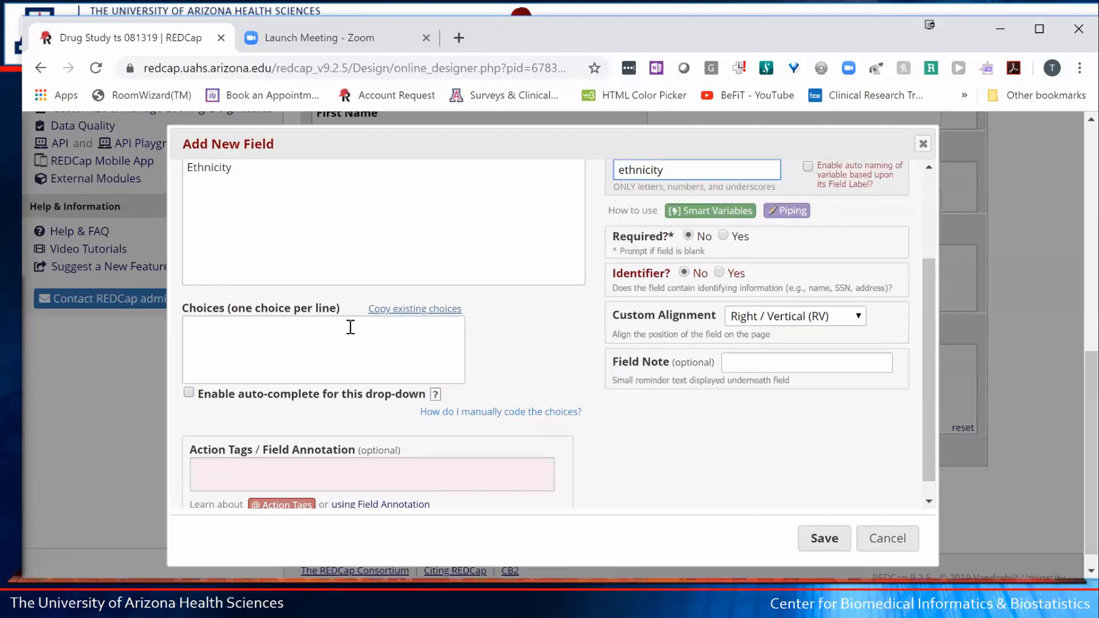
# - Enter choices Hispanic and Non-Hispanic and accept the auto-coded raw values notice
pyautogui.click(338, 334)
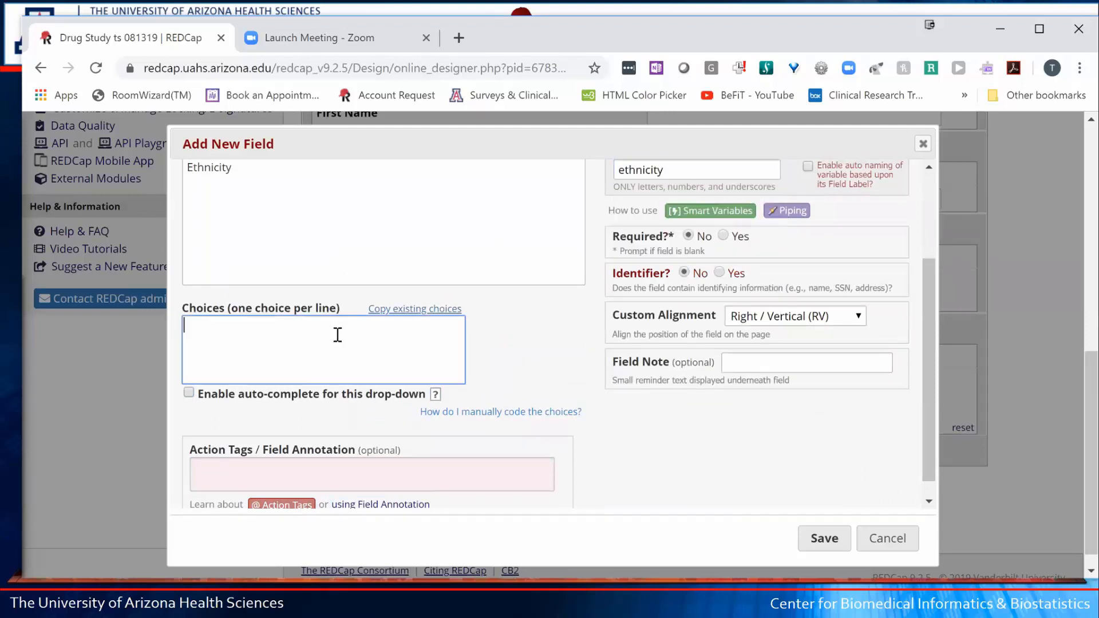
pyautogui.write('Hispanic')
pyautogui.press('Return')
pyautogui.write('Non-Hispanic')
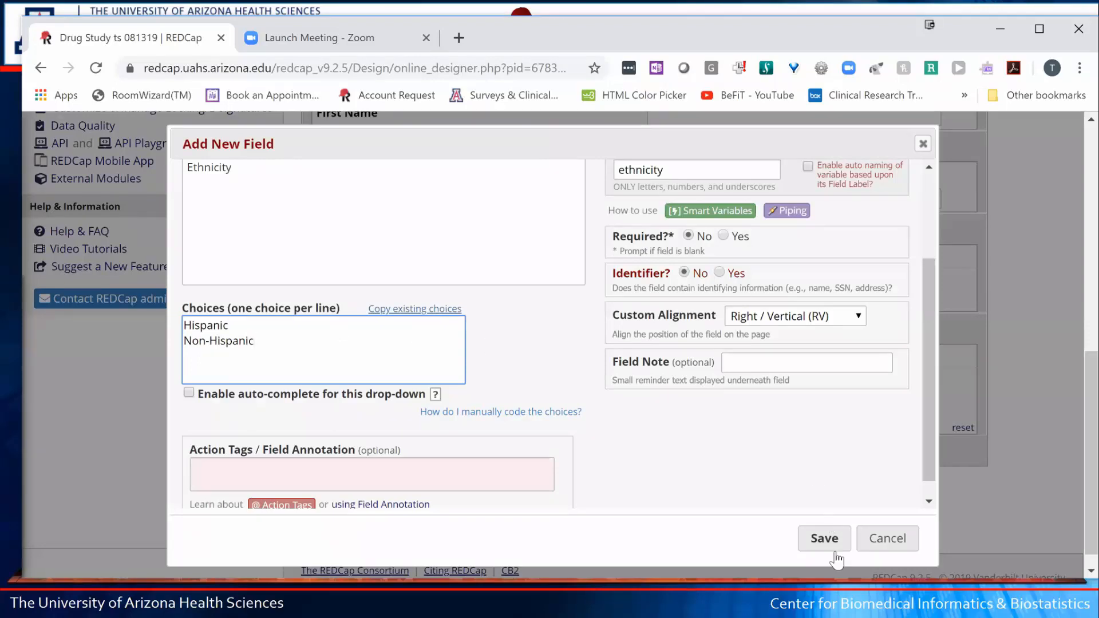
pyautogui.click(826, 533)
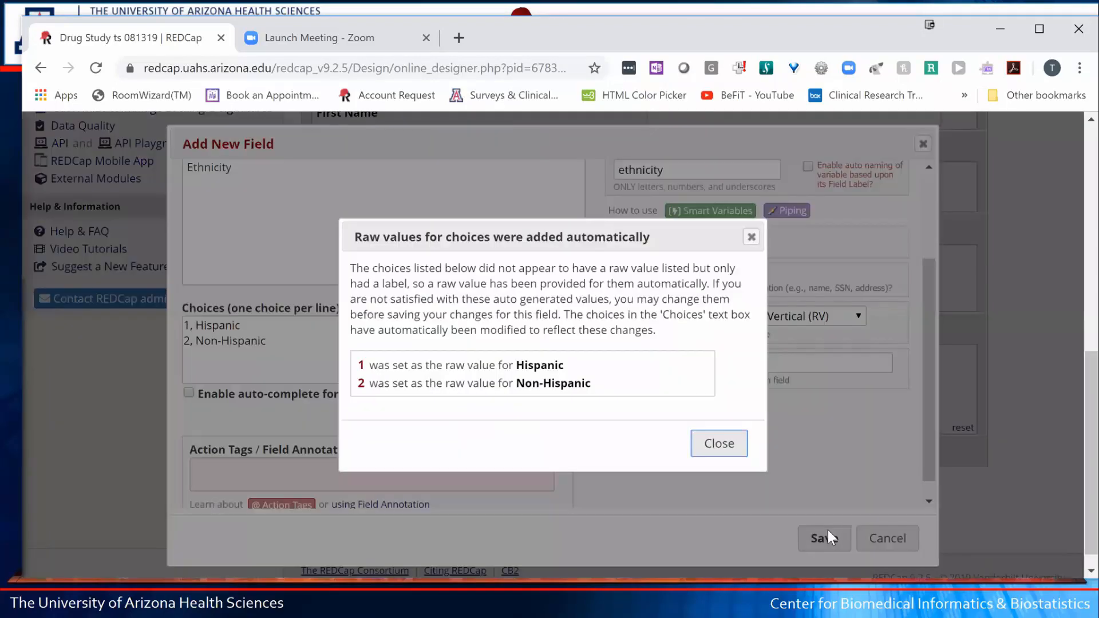
pyautogui.click(718, 447)
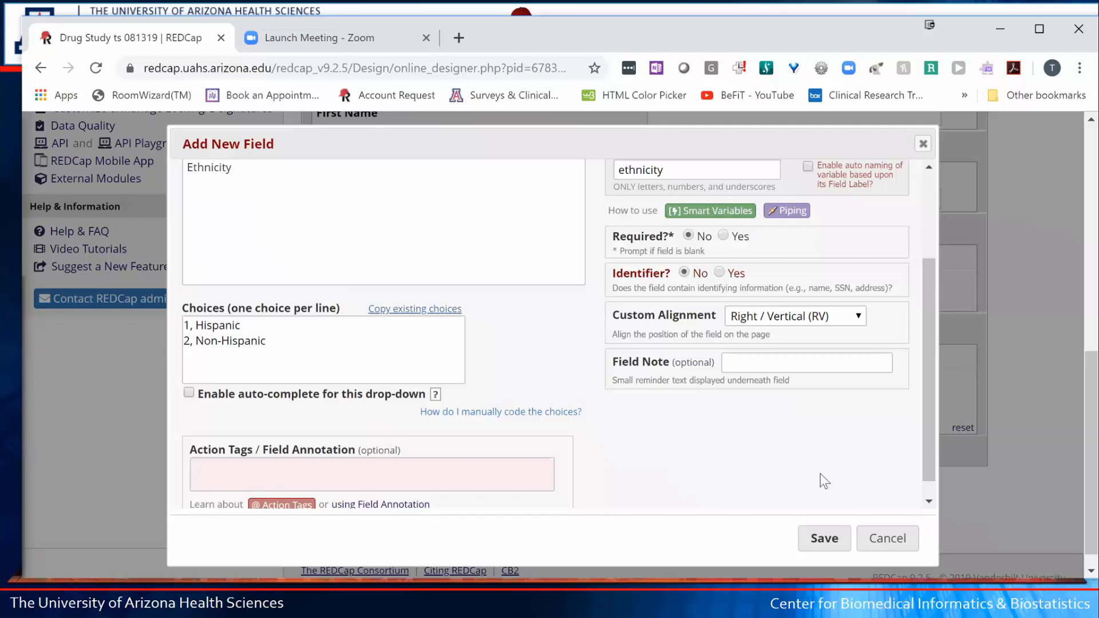
# - Save the Ethnicity drop-down field and scroll to the end of the form
pyautogui.click(823, 541)
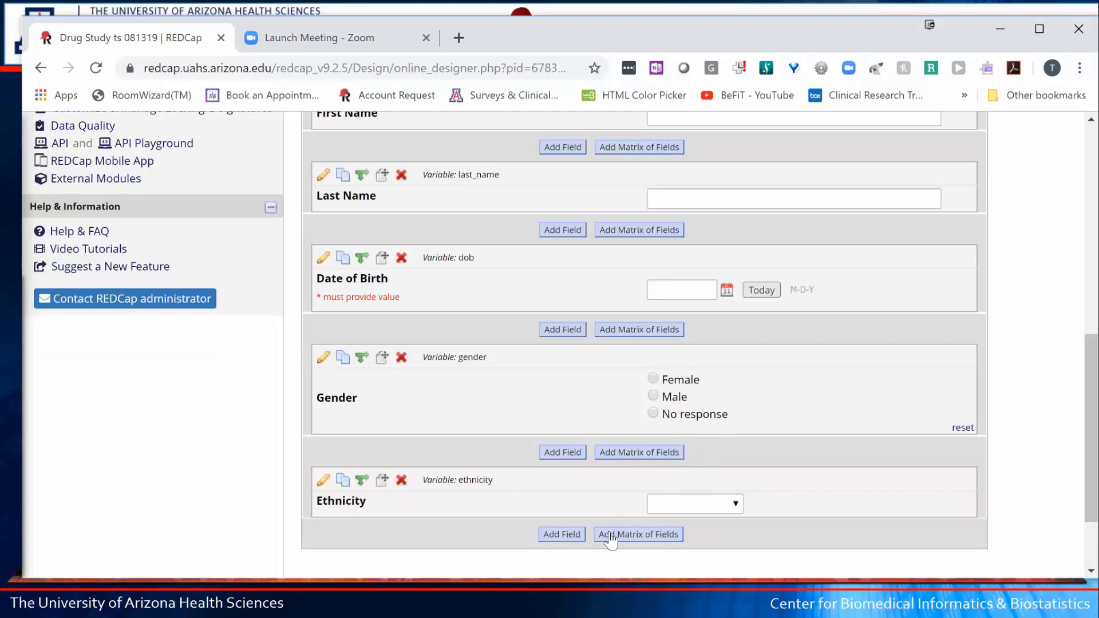
pyautogui.scroll(-2, 565, 524)
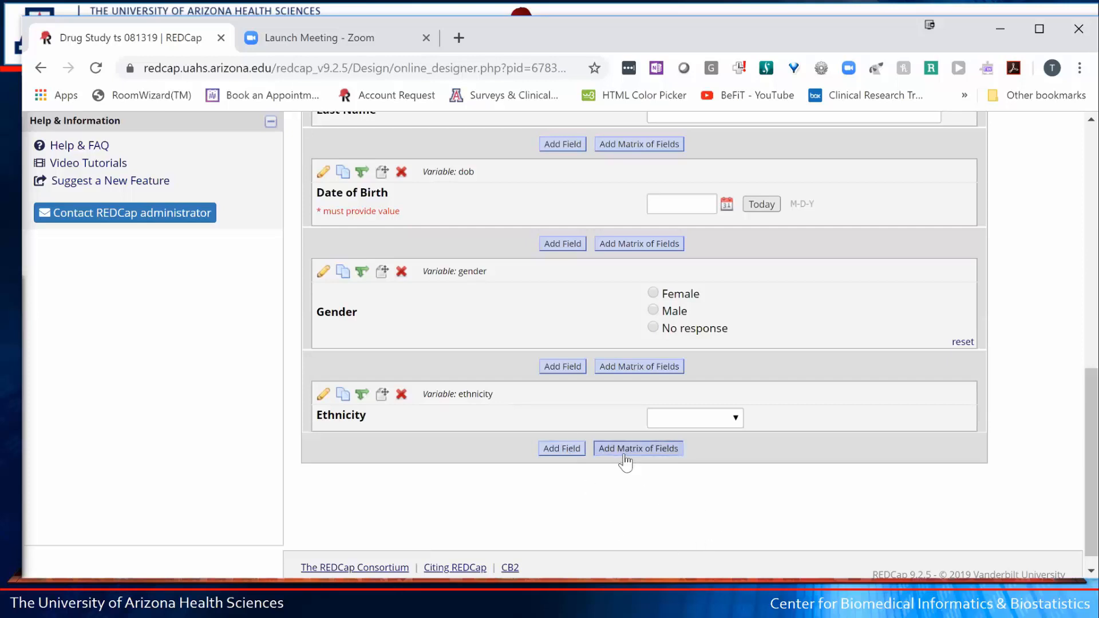
# - Add a new Checkboxes field at the form's end labelled Race with variable race
pyautogui.click(563, 448)
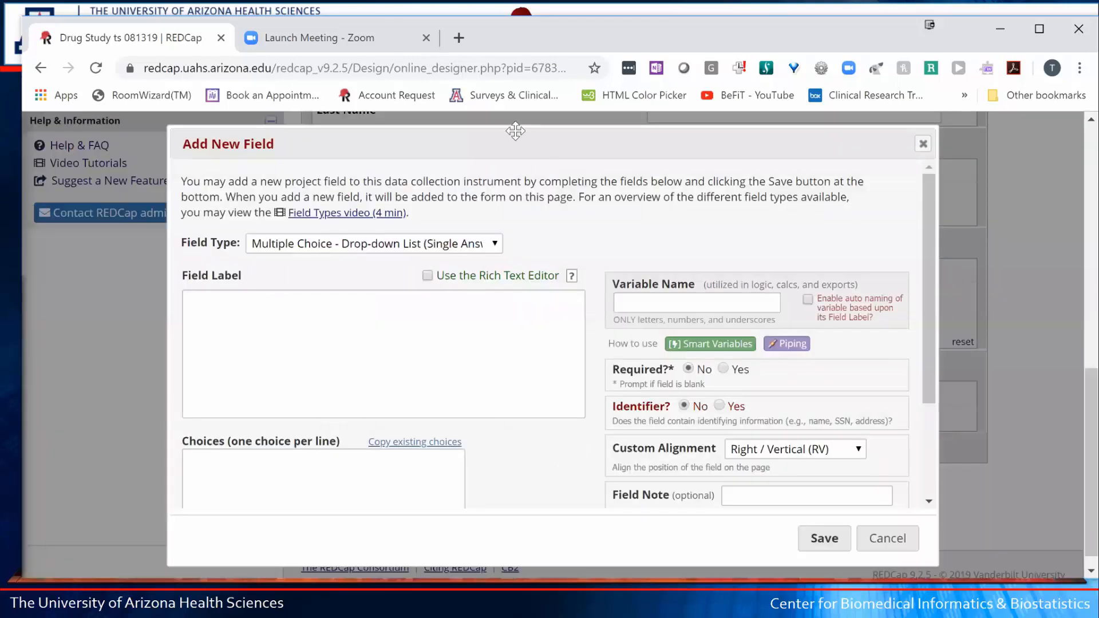
pyautogui.click(498, 243)
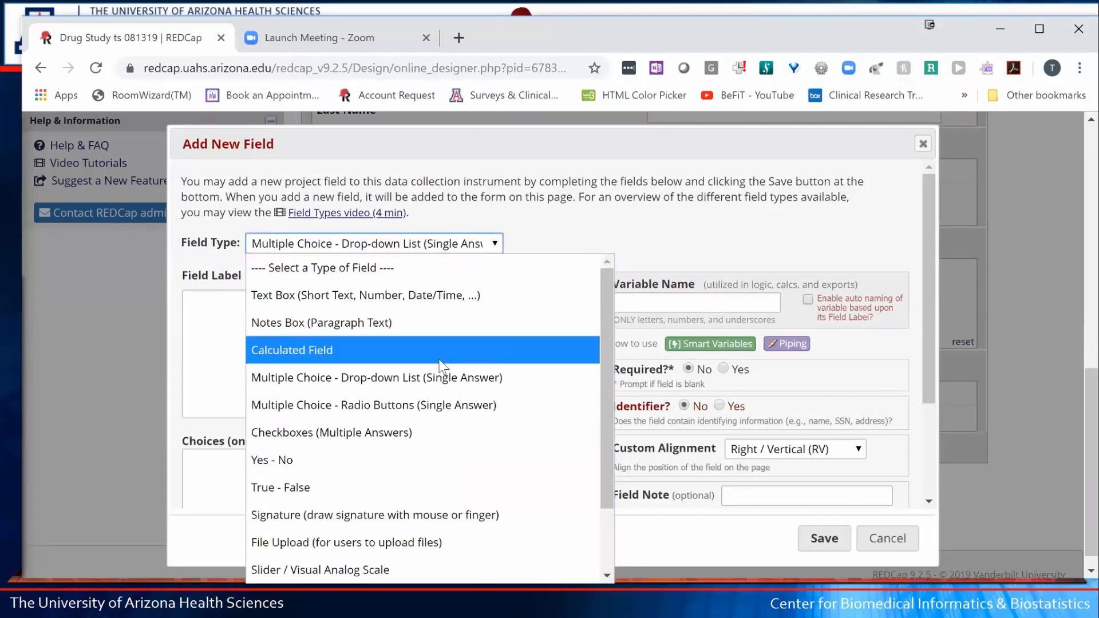
pyautogui.click(390, 435)
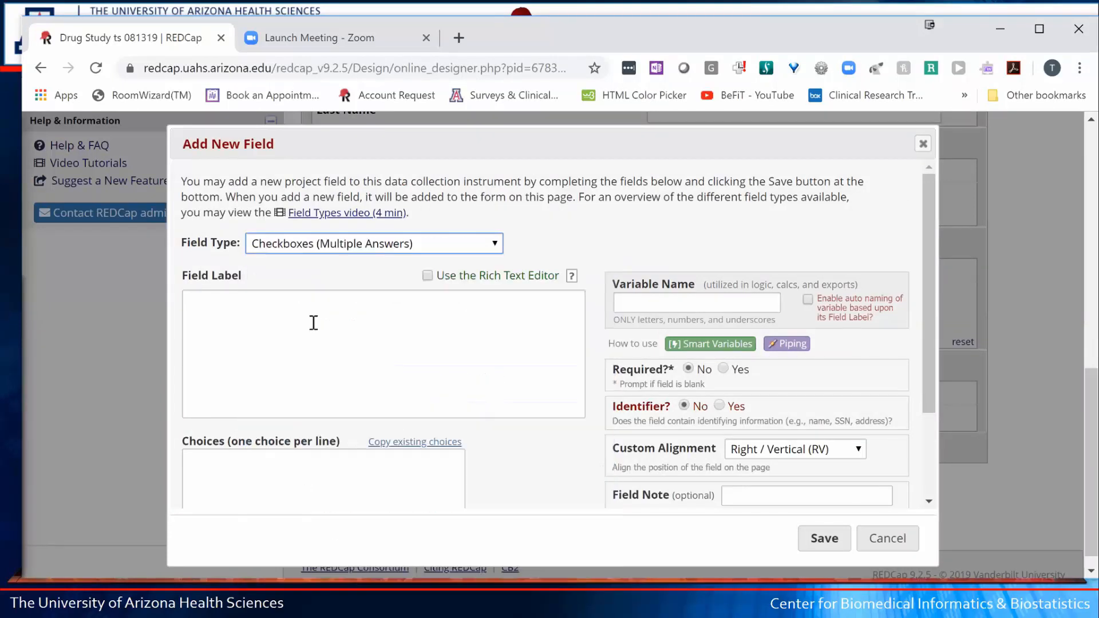
pyautogui.click(317, 320)
pyautogui.write('Race')
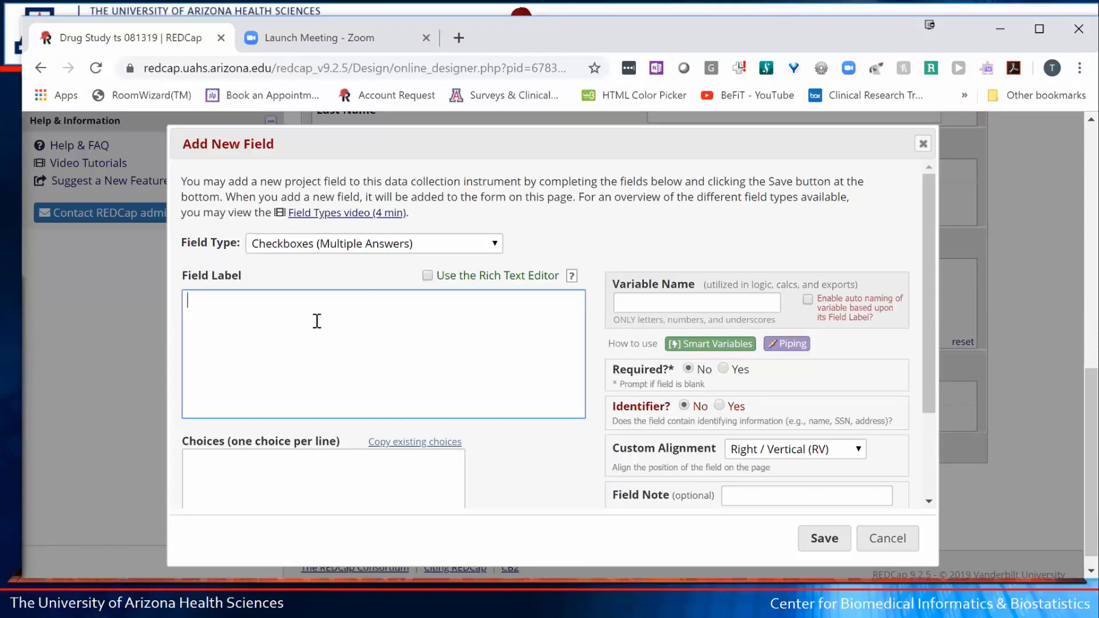
pyautogui.press('Tab')
pyautogui.press('Tab')
pyautogui.press('Tab')
pyautogui.press('Tab')
pyautogui.press('Tab')
pyautogui.press('Tab')
pyautogui.press('Tab')
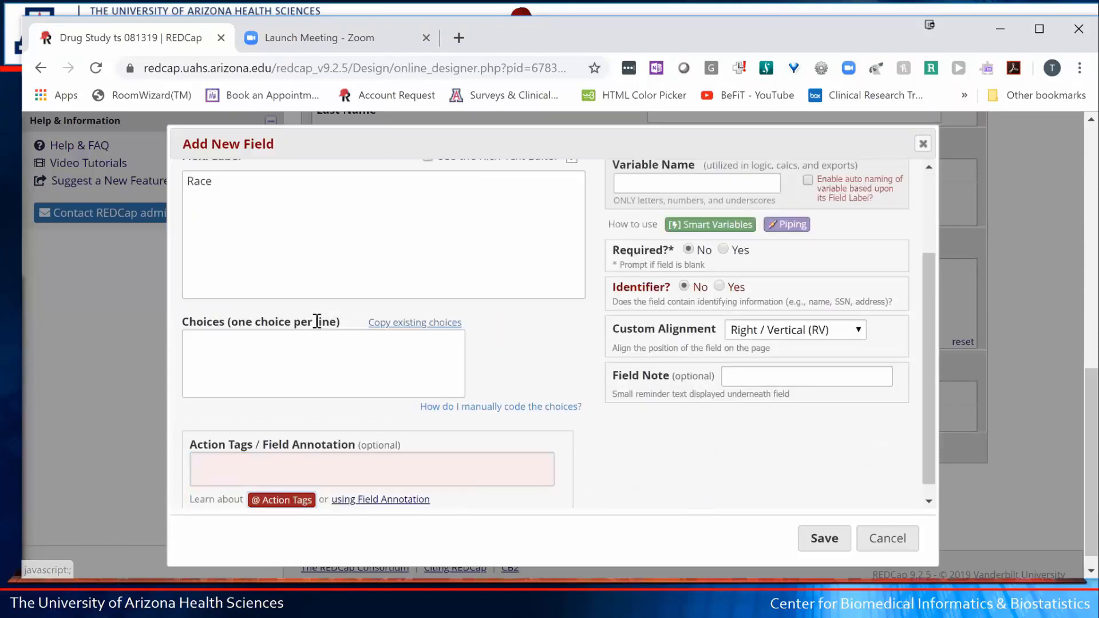
pyautogui.write('race')
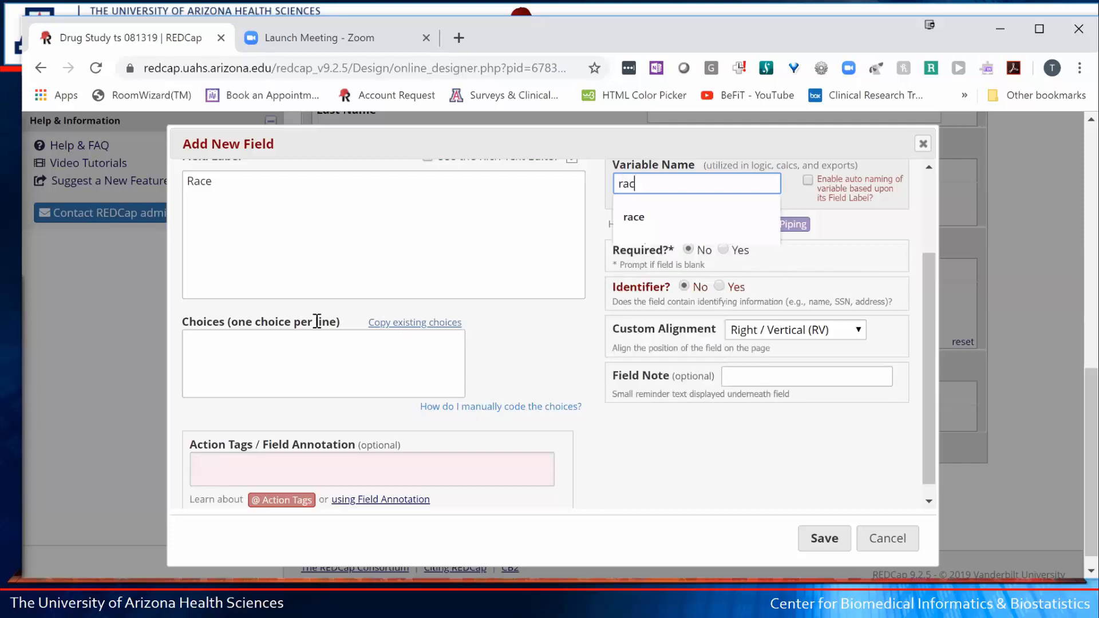
# - Enter race choices Asian, White, American Indian, and Black or African American
pyautogui.click(265, 341)
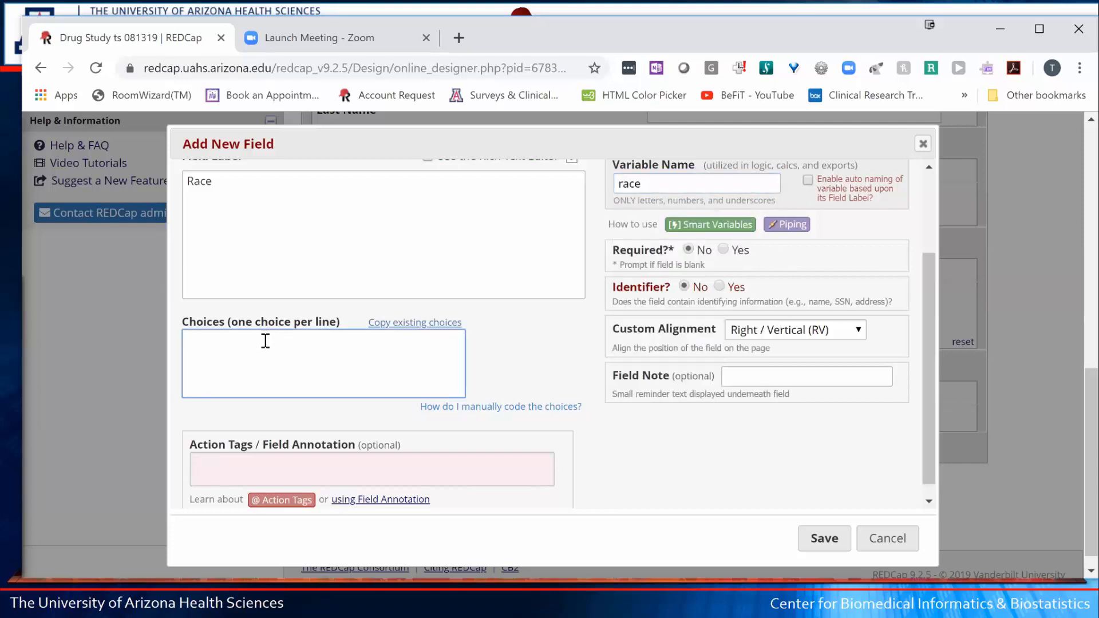
pyautogui.write('Asian')
pyautogui.press('Return')
pyautogui.write('White')
pyautogui.press('Return')
pyautogui.write('American In')
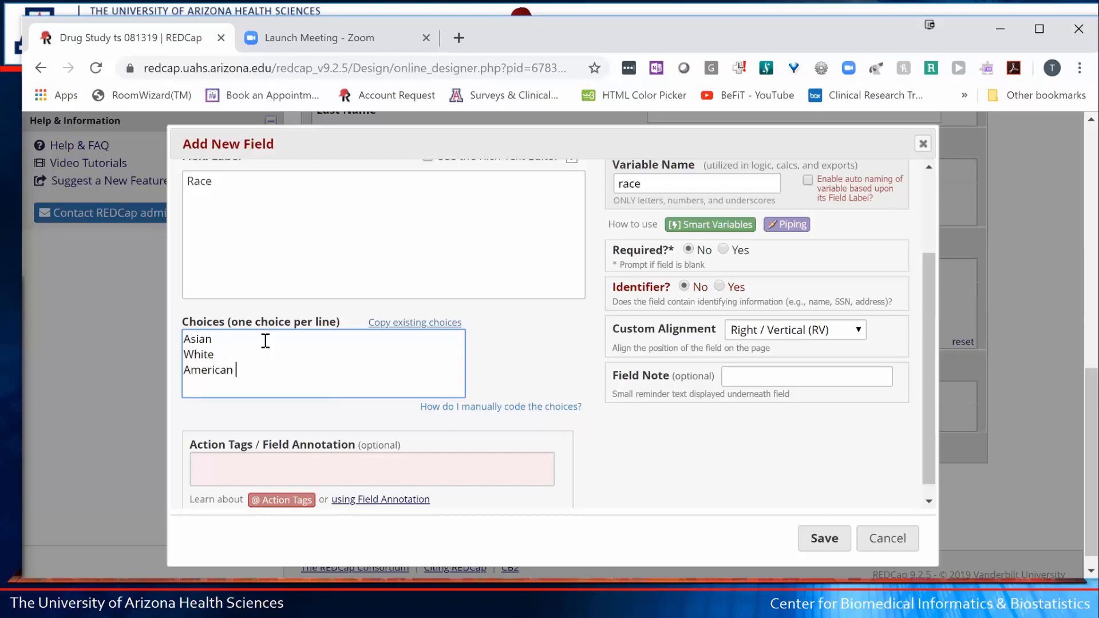
pyautogui.press('BackSpace')
pyautogui.write('ndian')
pyautogui.press('Return')
pyautogui.write('Black or A')
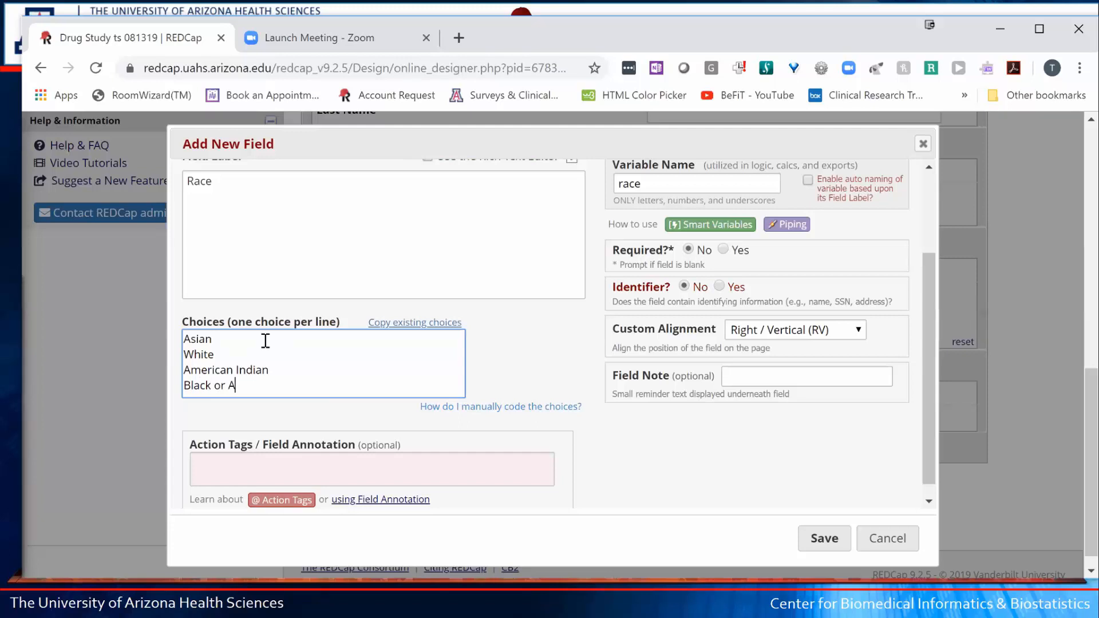
pyautogui.write('frican American')
# - Add Pacific Islander and Other choices, accept the auto-codes, and save the Race field
pyautogui.press('Return')
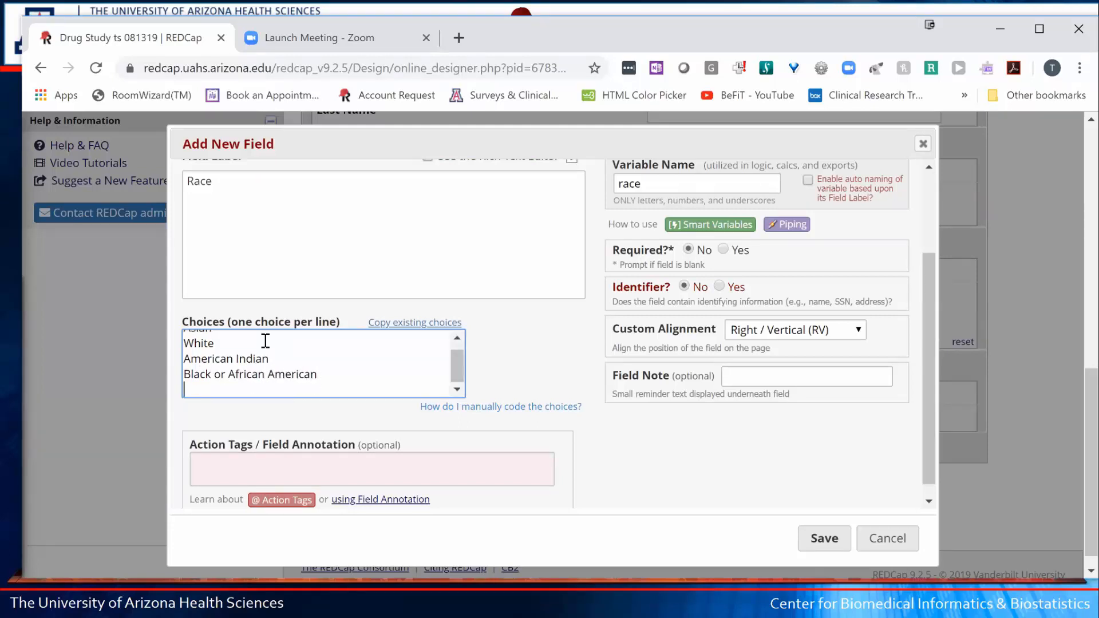
pyautogui.write('Pacific Islander')
pyautogui.press('Return')
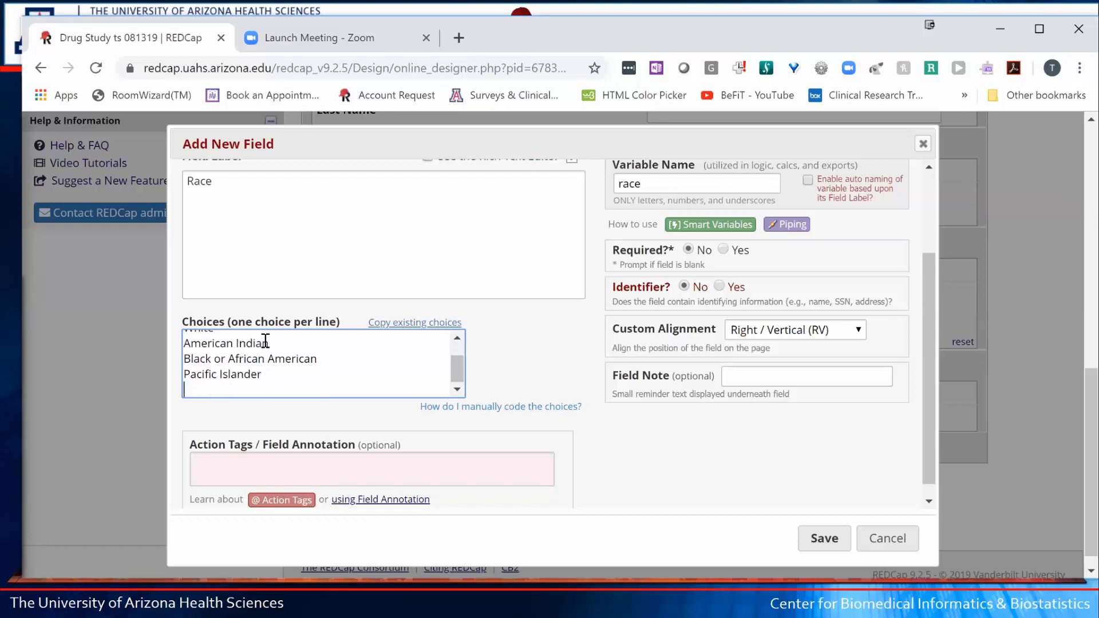
pyautogui.write('Other')
pyautogui.click(568, 394)
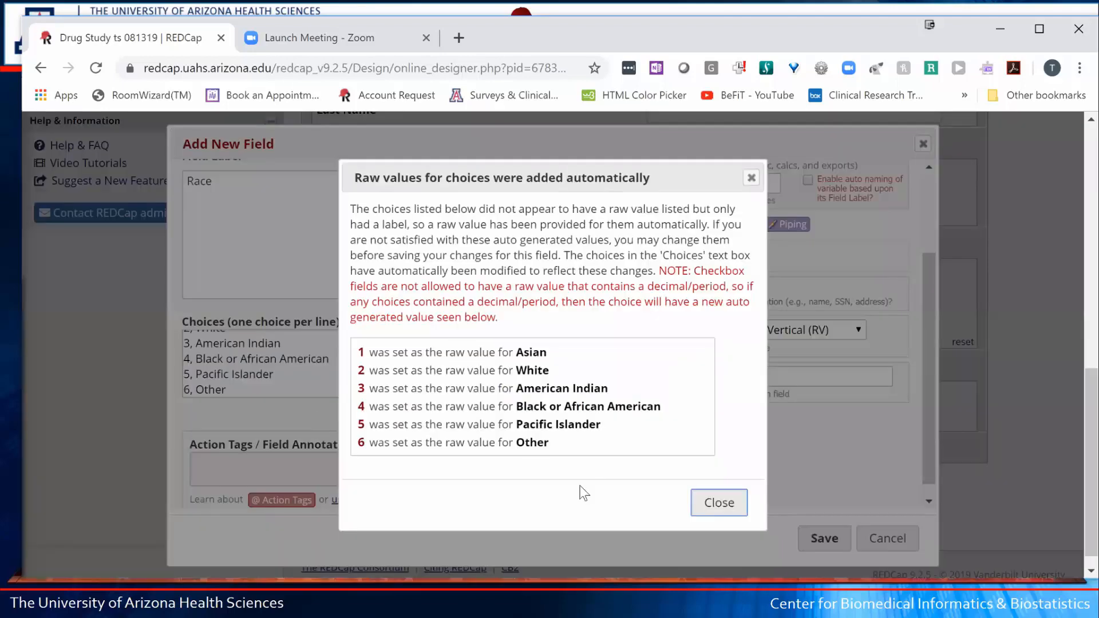
pyautogui.click(705, 507)
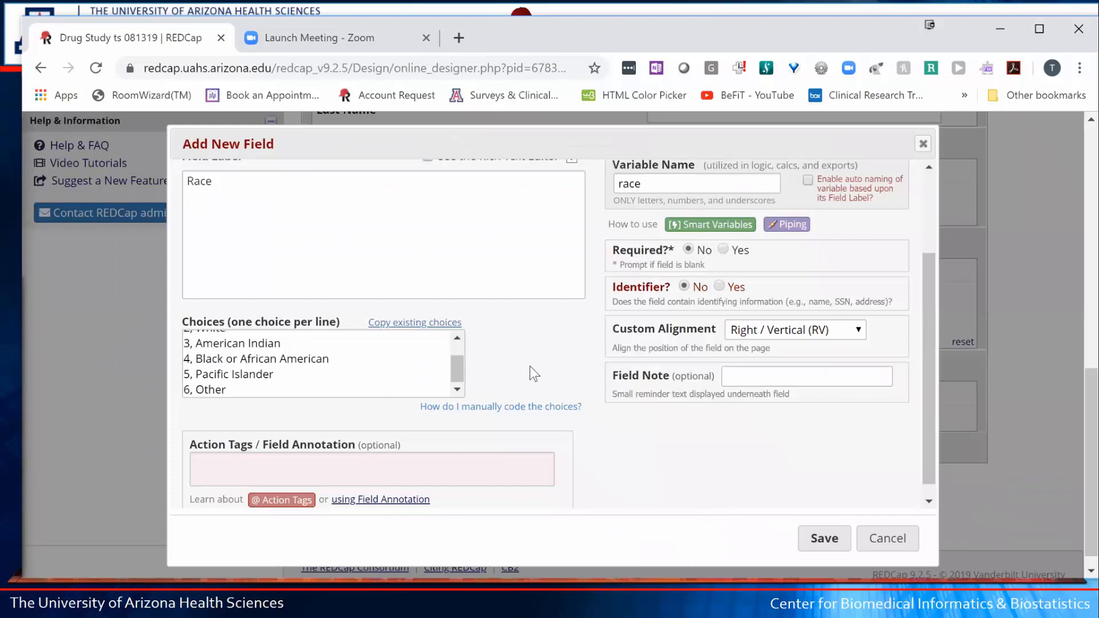
pyautogui.click(825, 538)
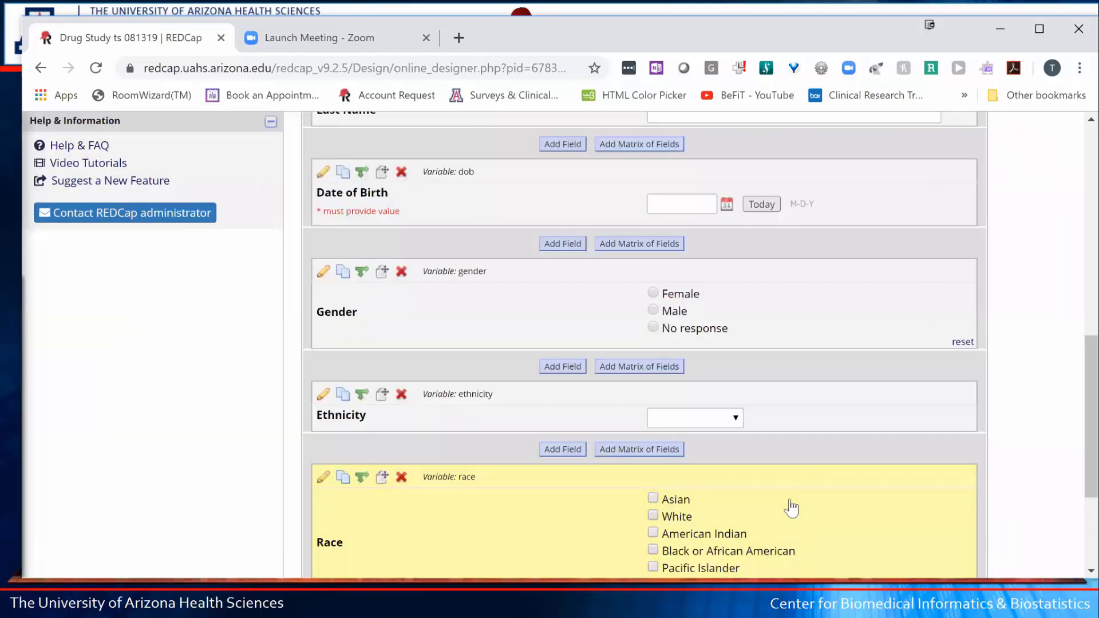
pyautogui.scroll(-3, 791, 508)
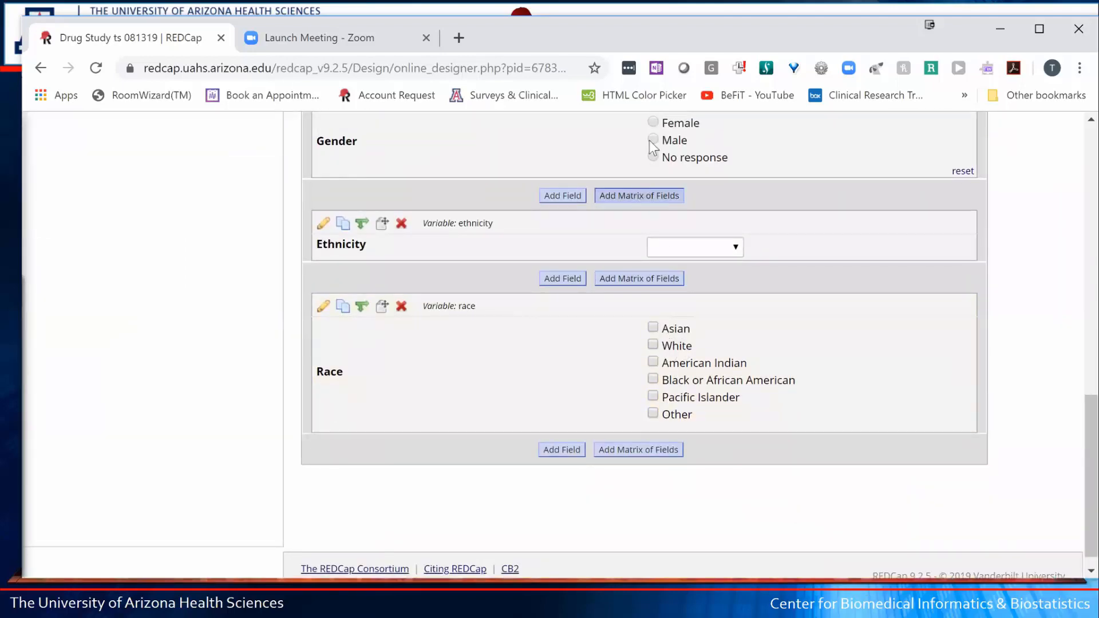
pyautogui.click(653, 327)
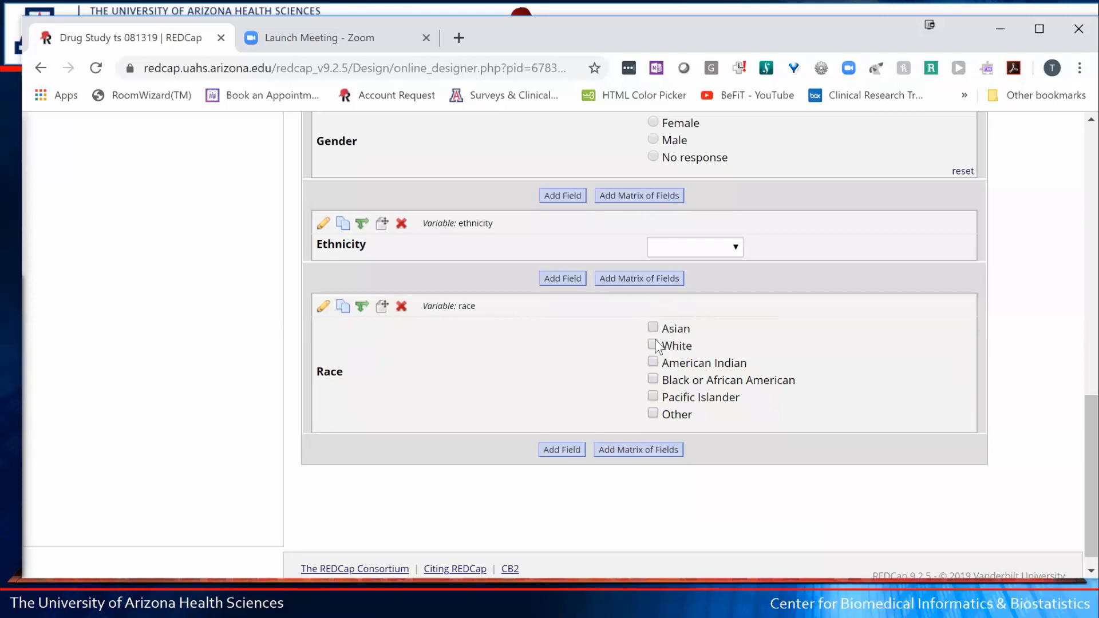
pyautogui.click(652, 344)
pyautogui.click(653, 361)
pyautogui.scroll(1, 689, 282)
pyautogui.scroll(1, 671, 218)
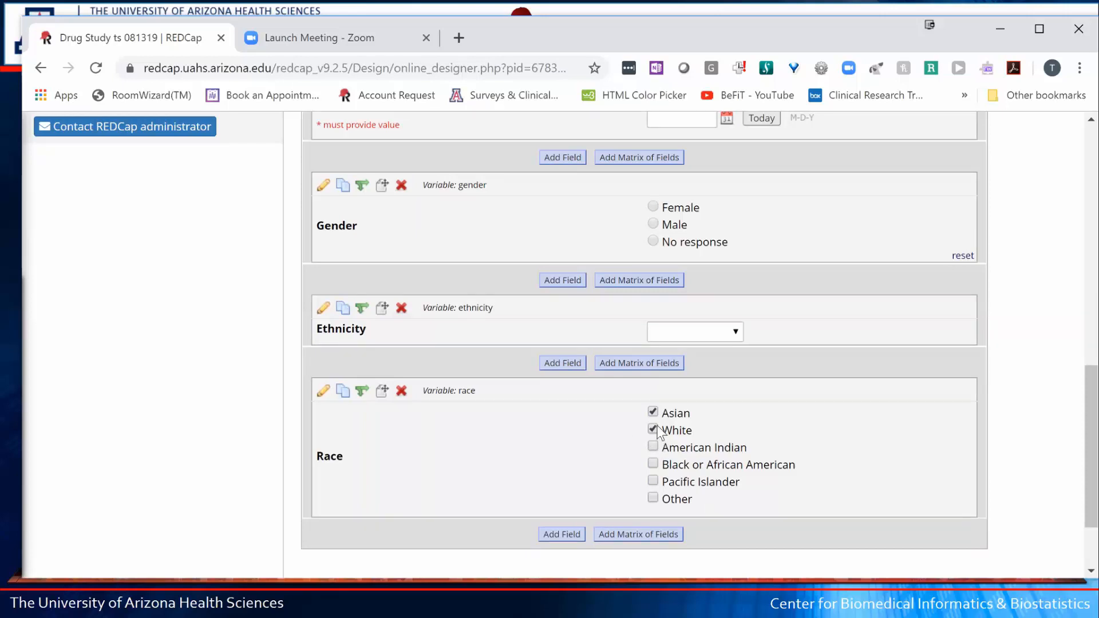
pyautogui.click(654, 429)
pyautogui.click(653, 412)
pyautogui.click(736, 335)
pyautogui.click(713, 381)
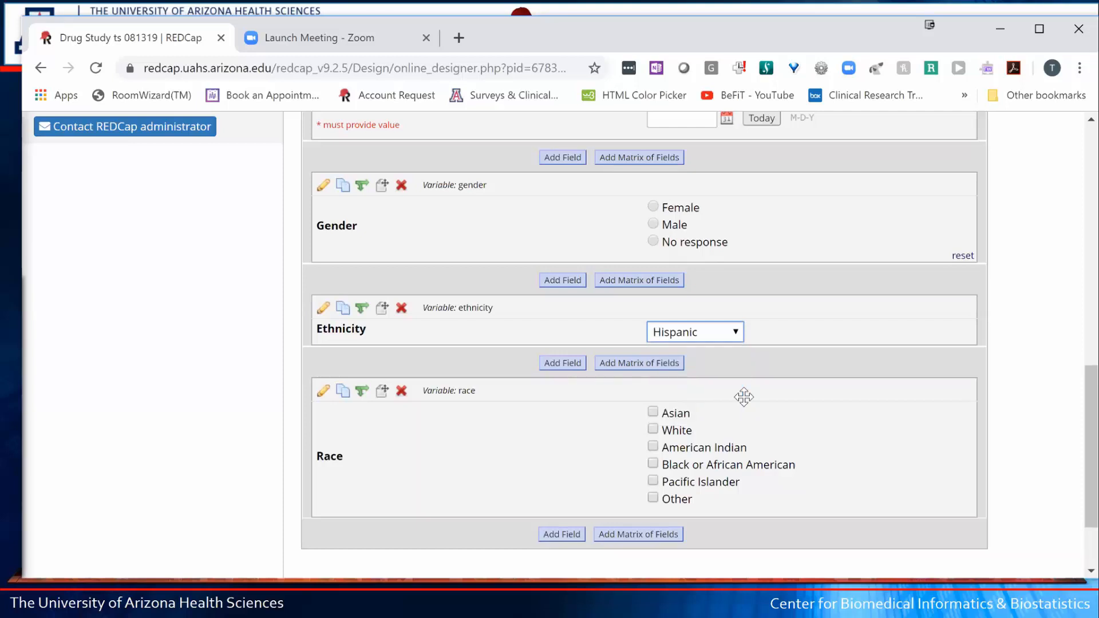
pyautogui.click(736, 334)
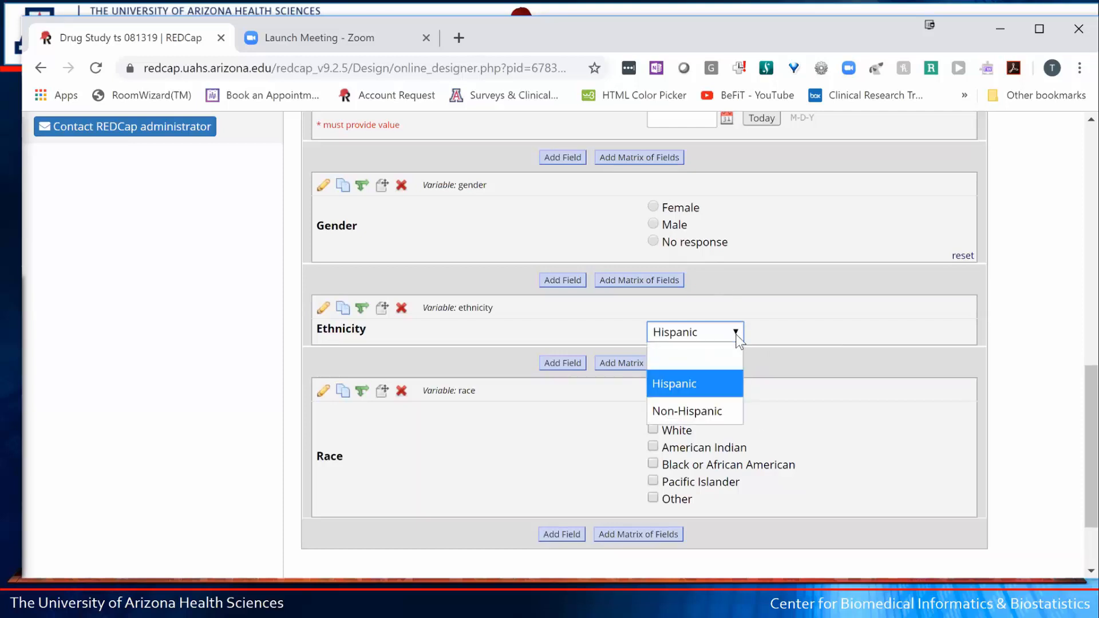
pyautogui.click(684, 351)
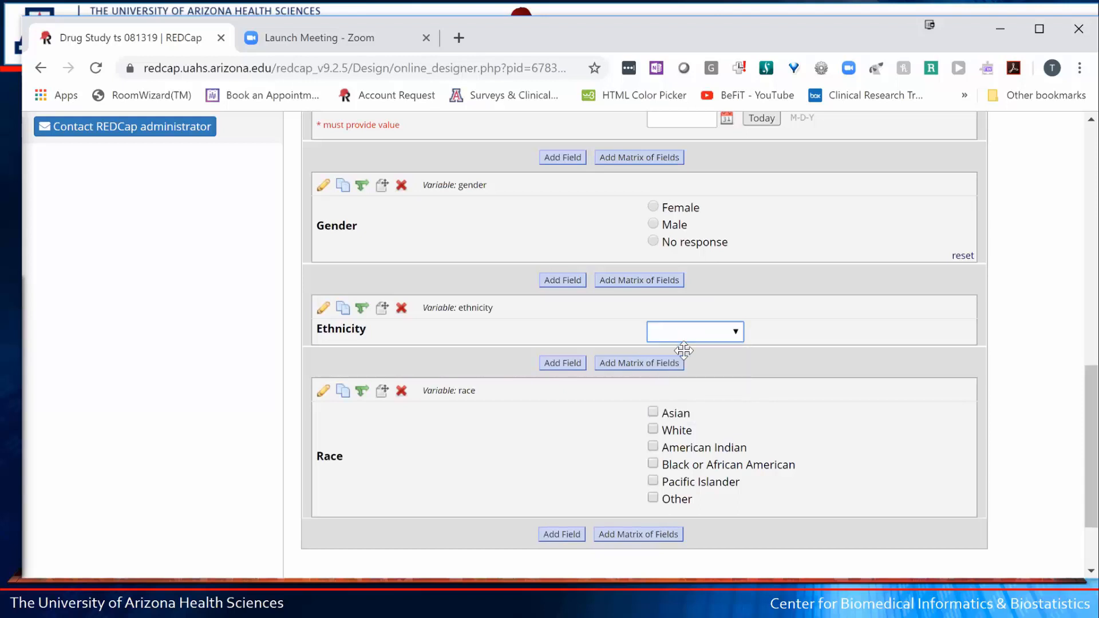
pyautogui.click(654, 208)
pyautogui.click(653, 224)
pyautogui.click(655, 241)
pyautogui.click(655, 225)
pyautogui.click(653, 206)
pyautogui.click(964, 257)
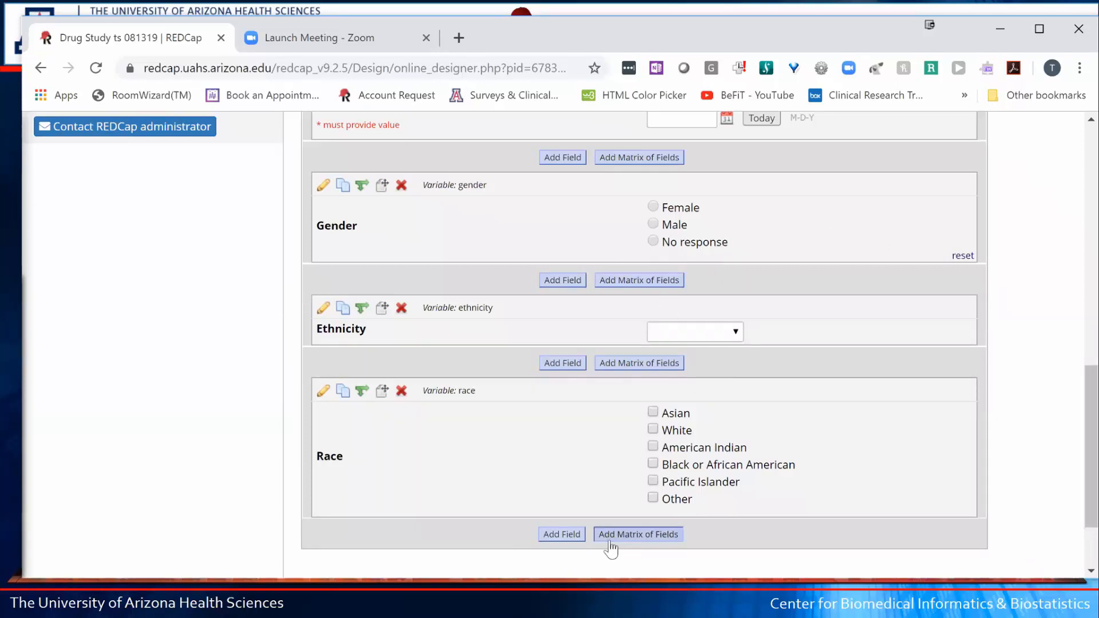
# - Create a Text Box field labelled Other Race, variable other_race, below Race and save it
pyautogui.click(563, 533)
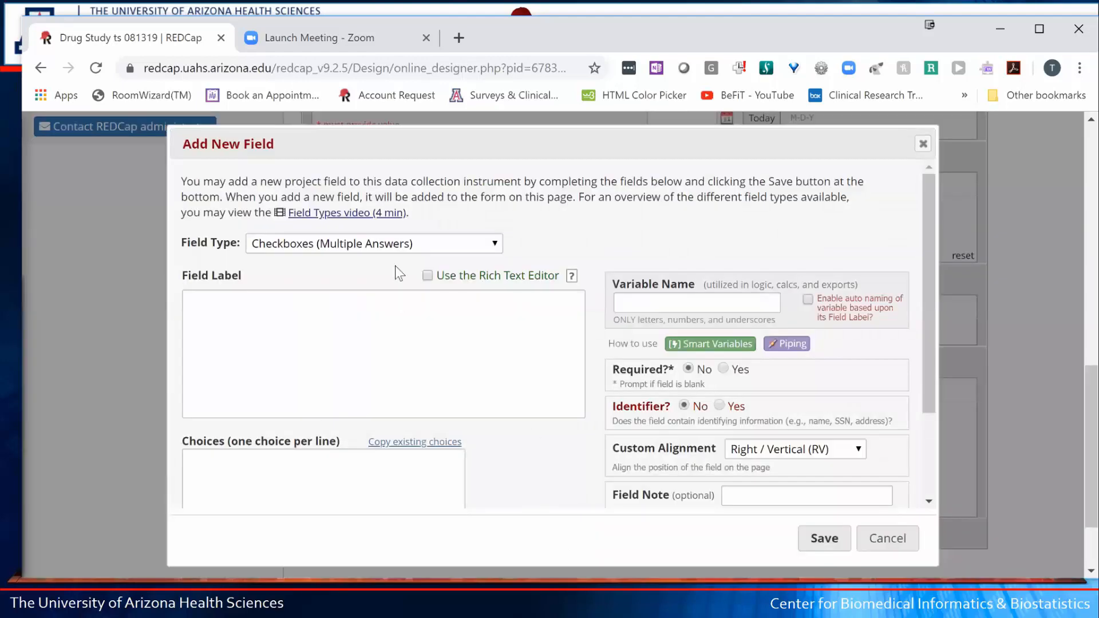
pyautogui.click(376, 246)
pyautogui.click(300, 297)
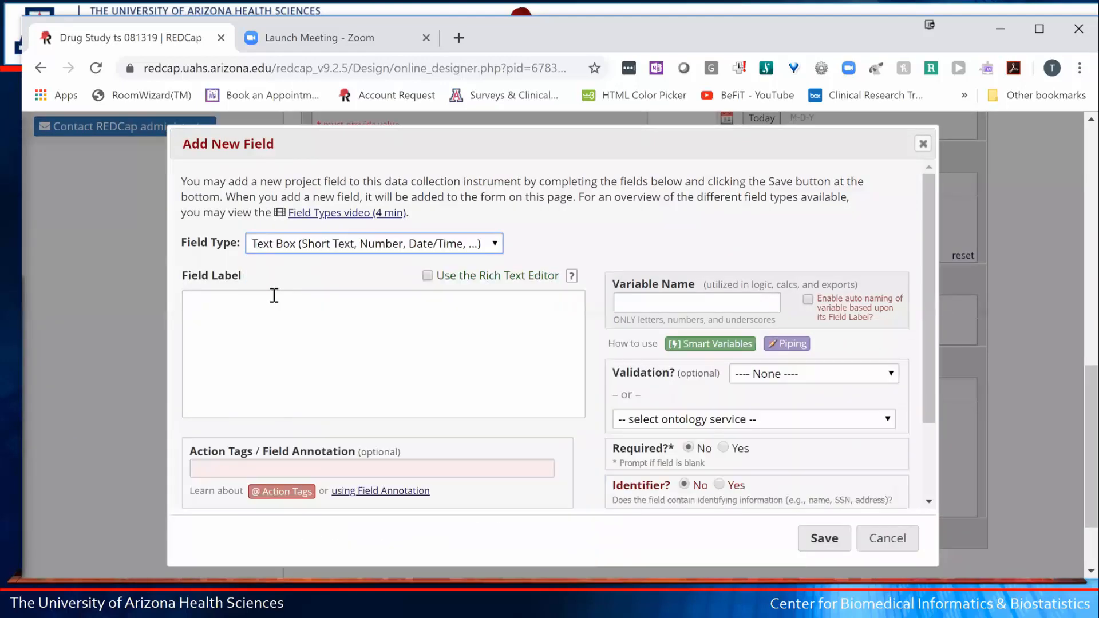
pyautogui.click(272, 298)
pyautogui.write('Othe')
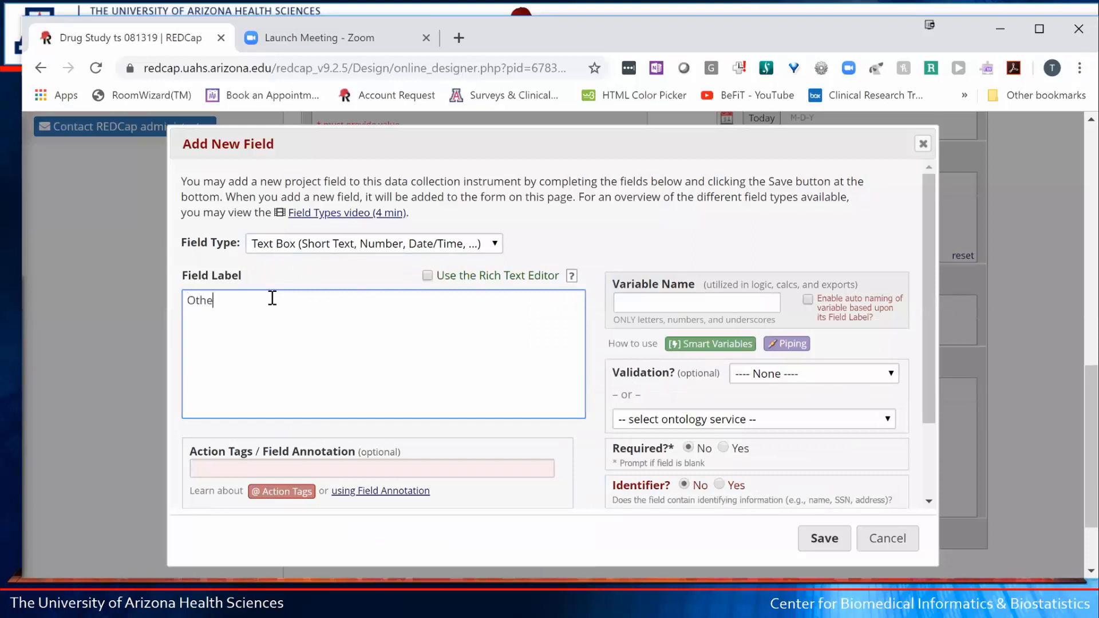
pyautogui.write('r Race')
pyautogui.press('Tab')
pyautogui.press('Tab')
pyautogui.press('Tab')
pyautogui.press('Tab')
pyautogui.press('Tab')
pyautogui.press('Tab')
pyautogui.press('Tab')
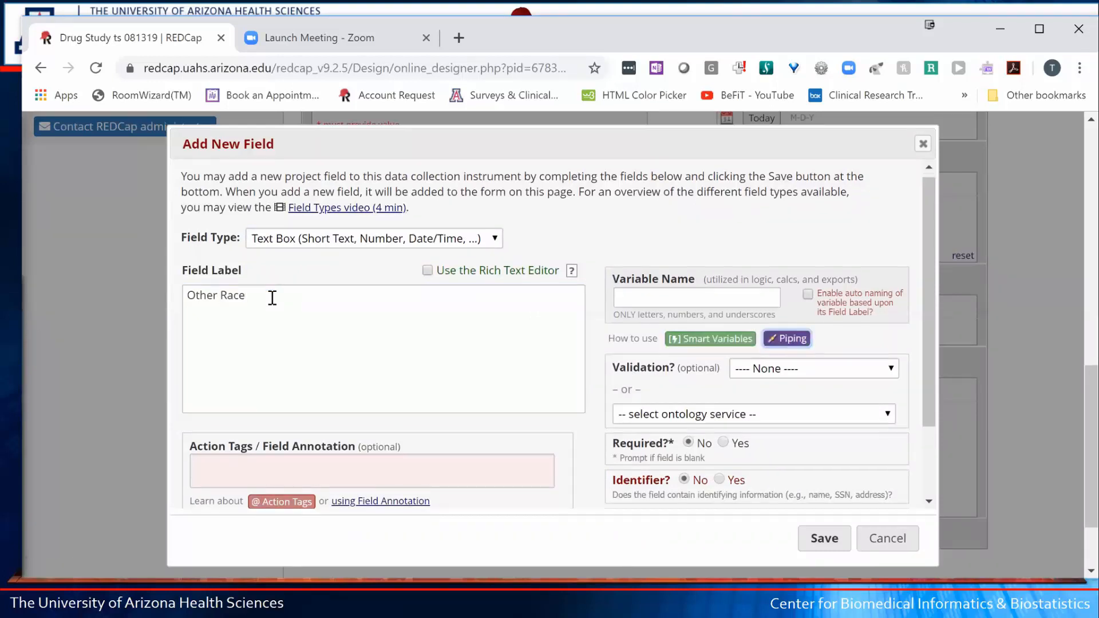
pyautogui.click(637, 305)
pyautogui.write('oth')
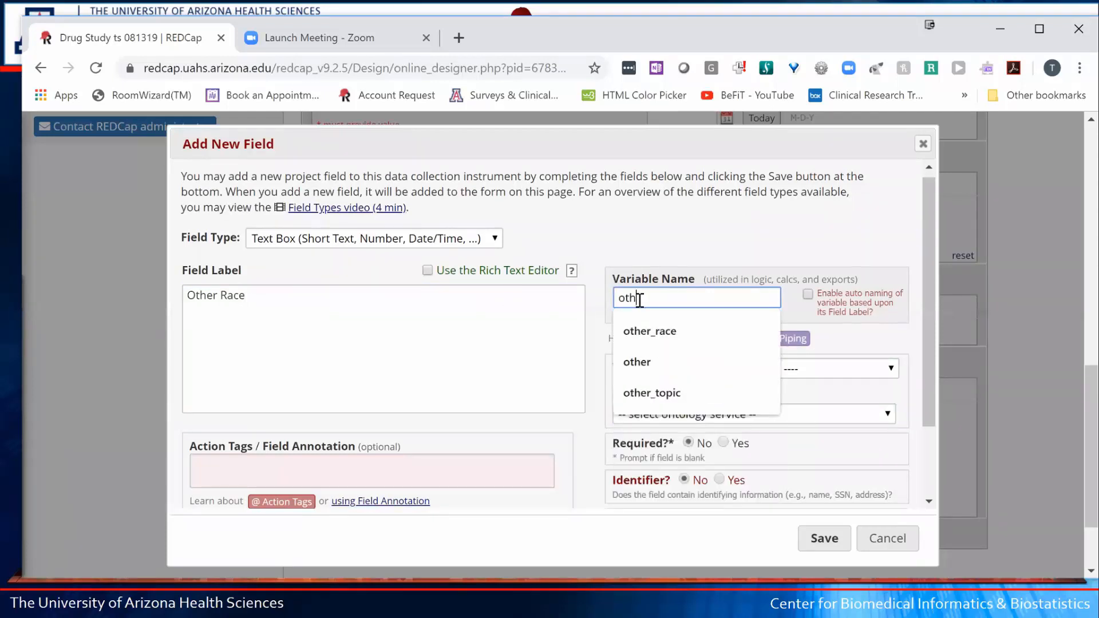
pyautogui.write('er race')
pyautogui.click(365, 371)
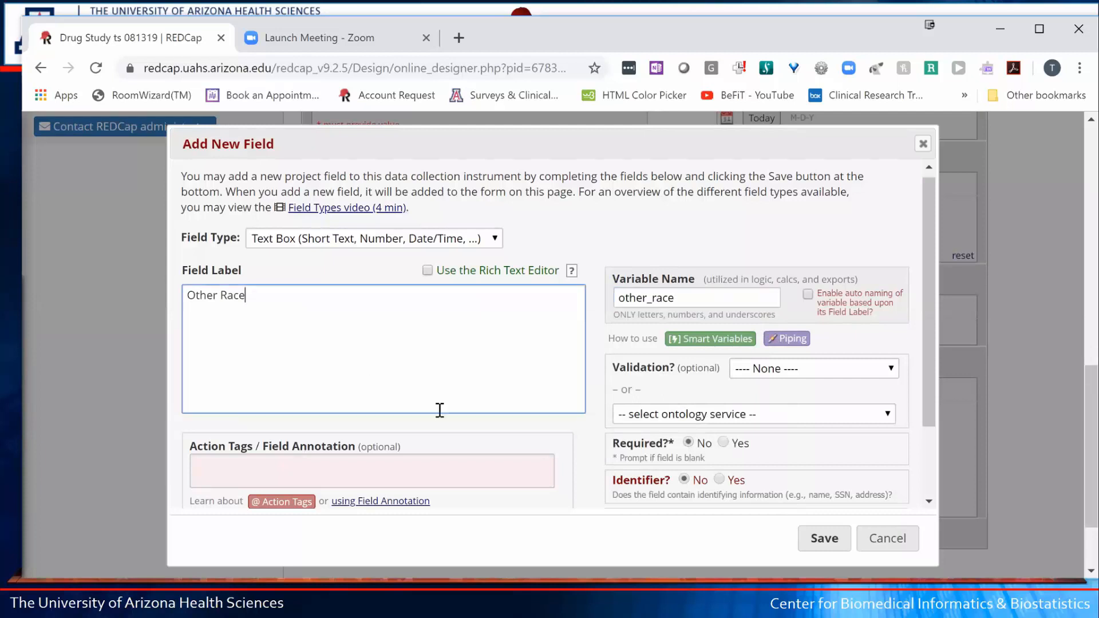
pyautogui.click(823, 539)
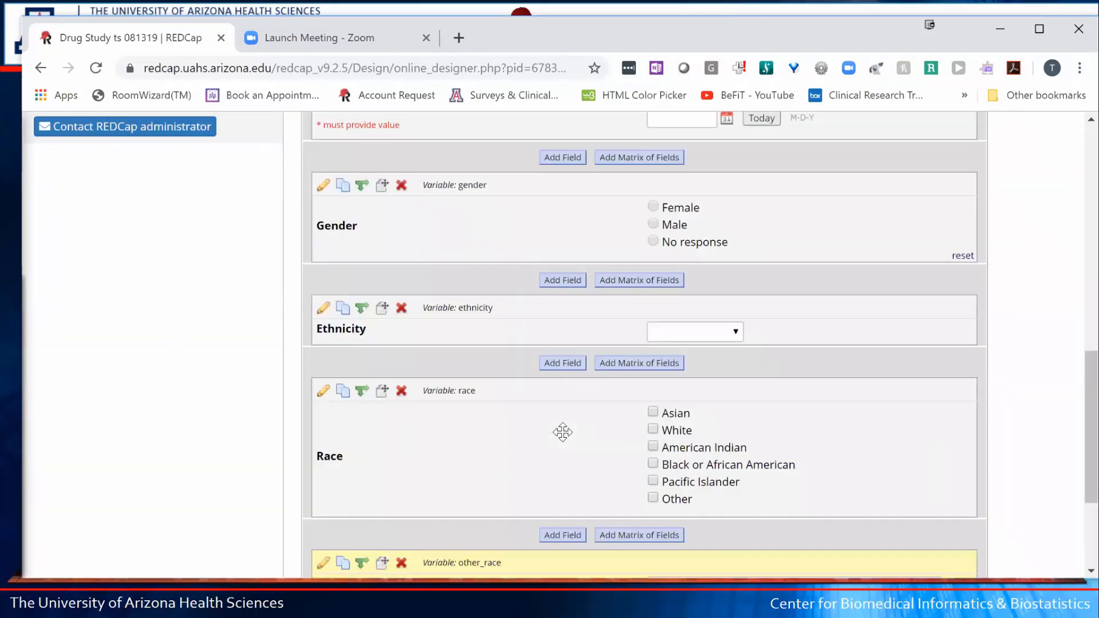
pyautogui.scroll(-3, 564, 432)
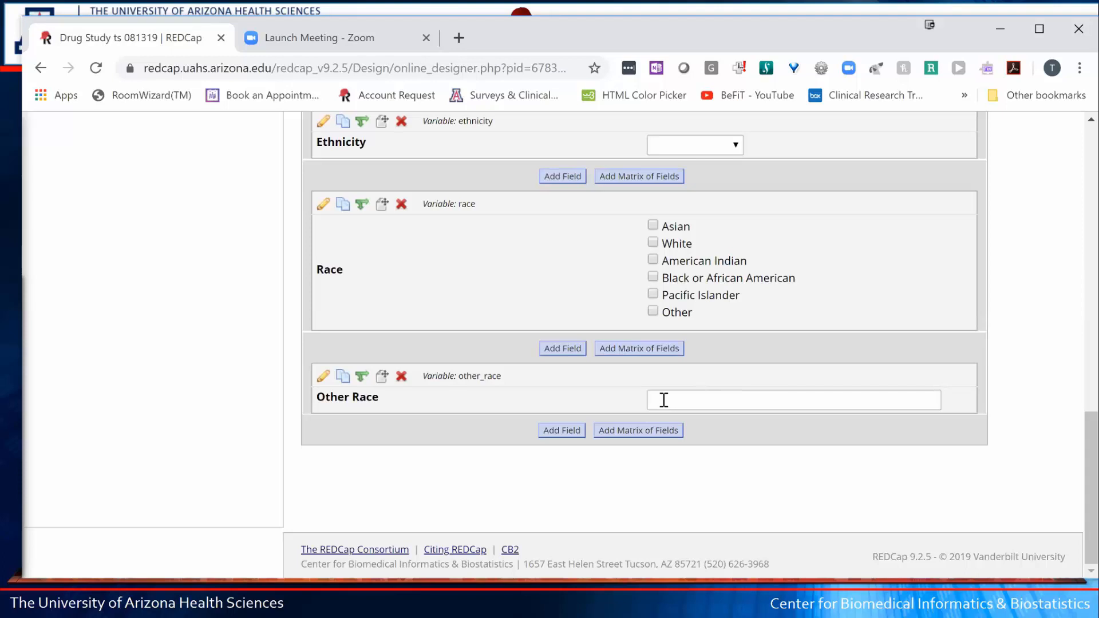
# - Add a Text Box field below Other Race labelled Email with variable name email
pyautogui.click(551, 431)
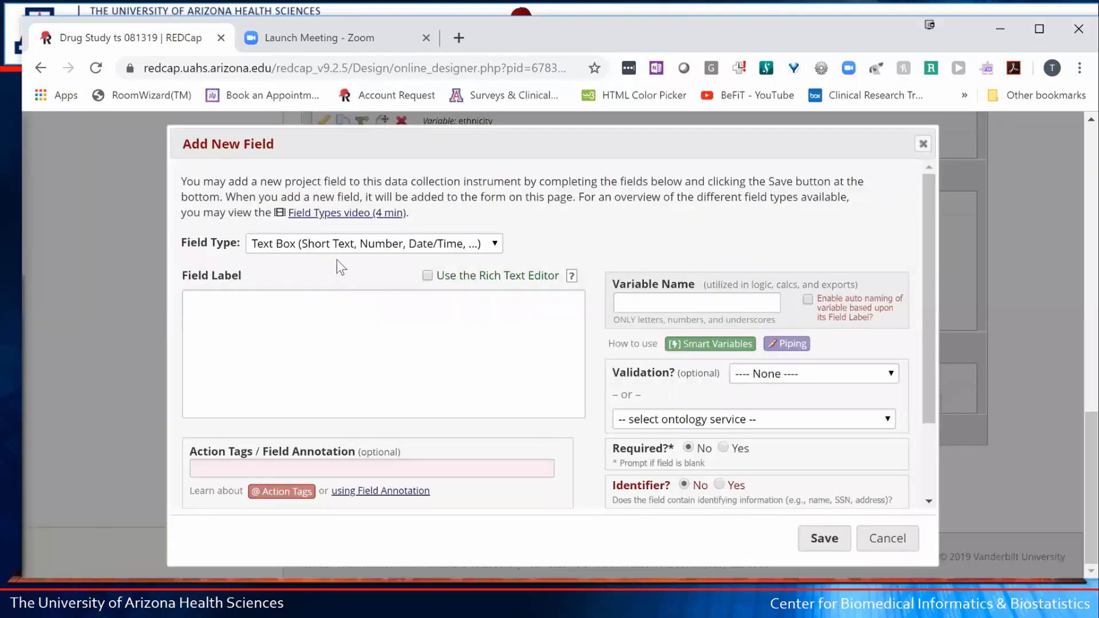
pyautogui.click(302, 244)
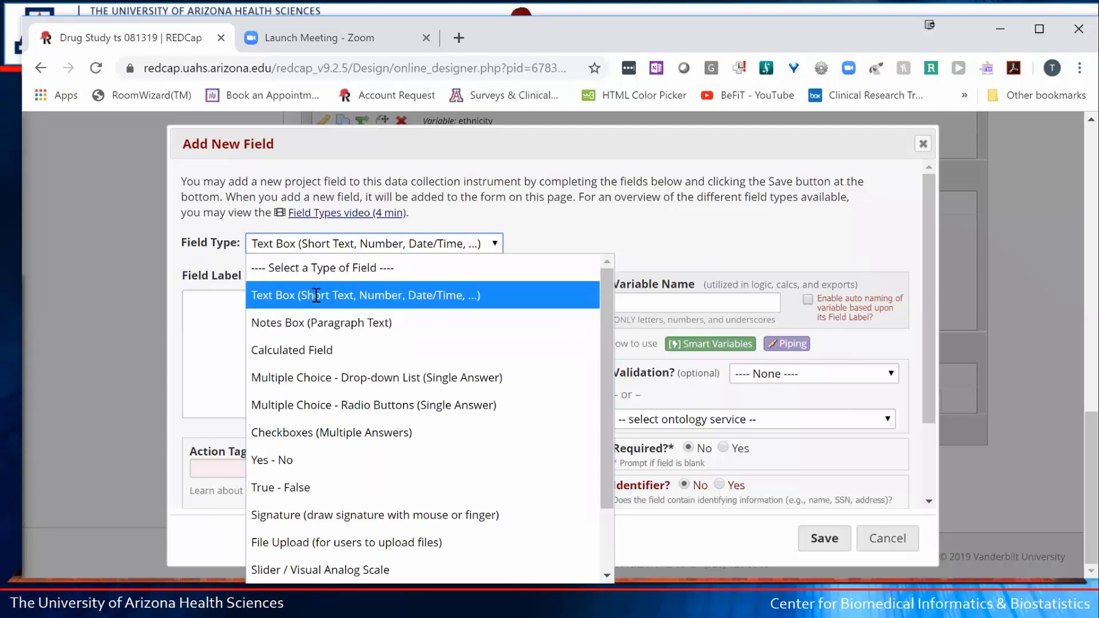
pyautogui.click(290, 295)
pyautogui.write('Email')
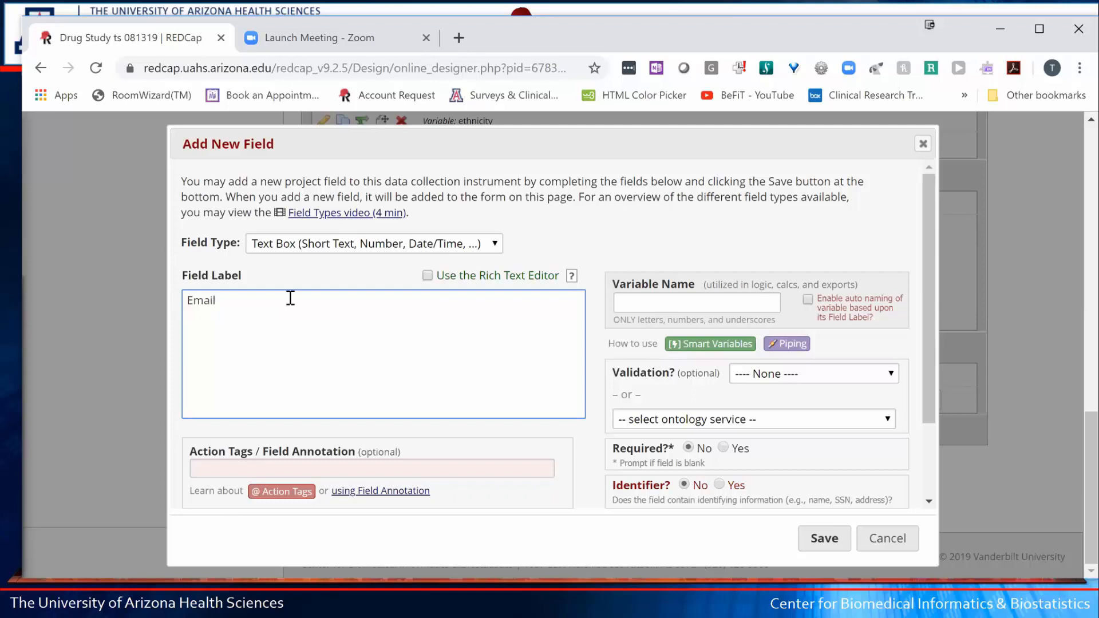
pyautogui.click(641, 309)
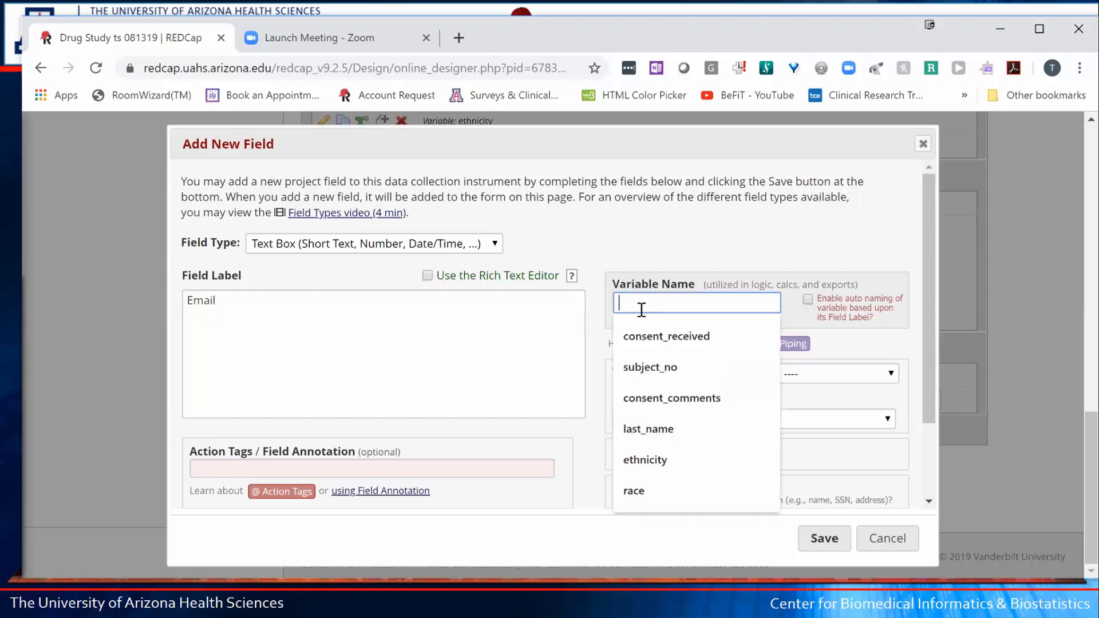
pyautogui.write('email')
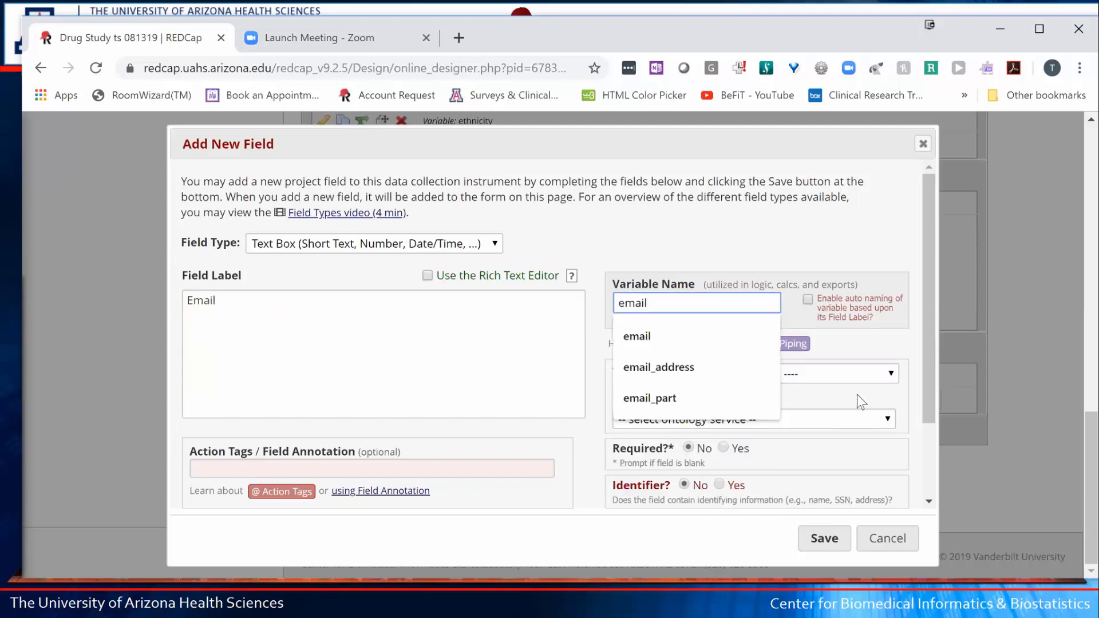
pyautogui.click(933, 332)
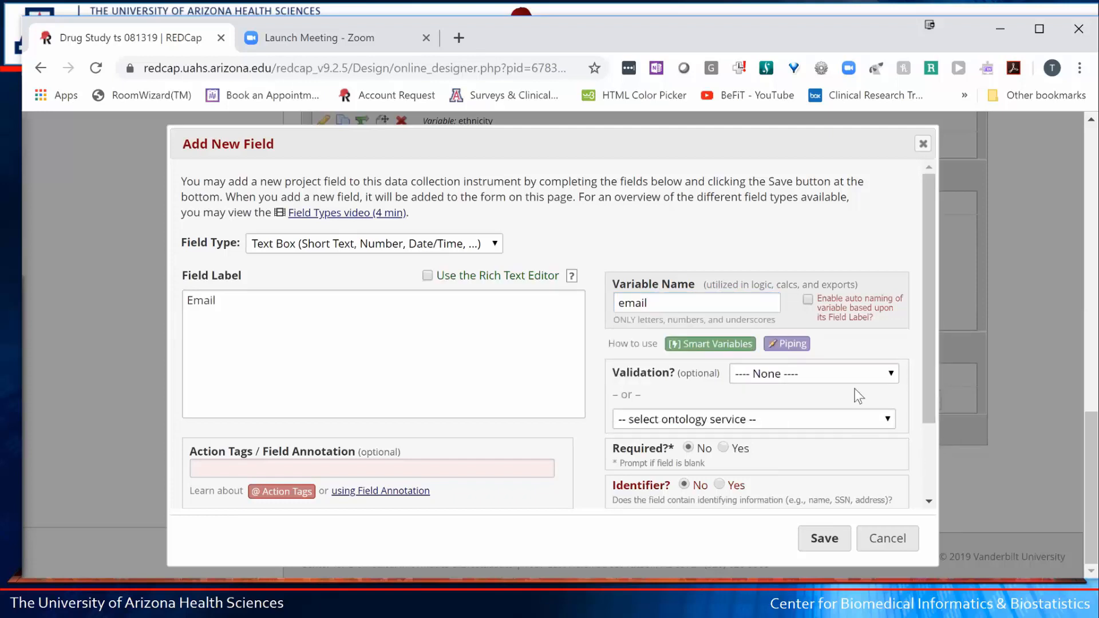
# - Leave the Email field's validation at None and save the field
pyautogui.click(886, 376)
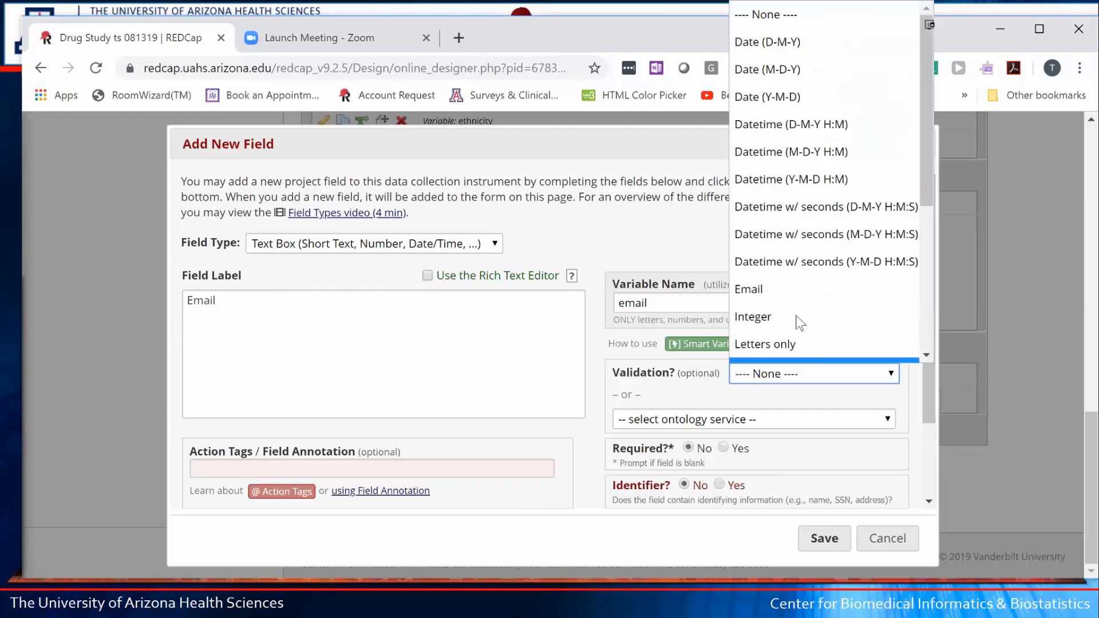
pyautogui.scroll(-1, 767, 298)
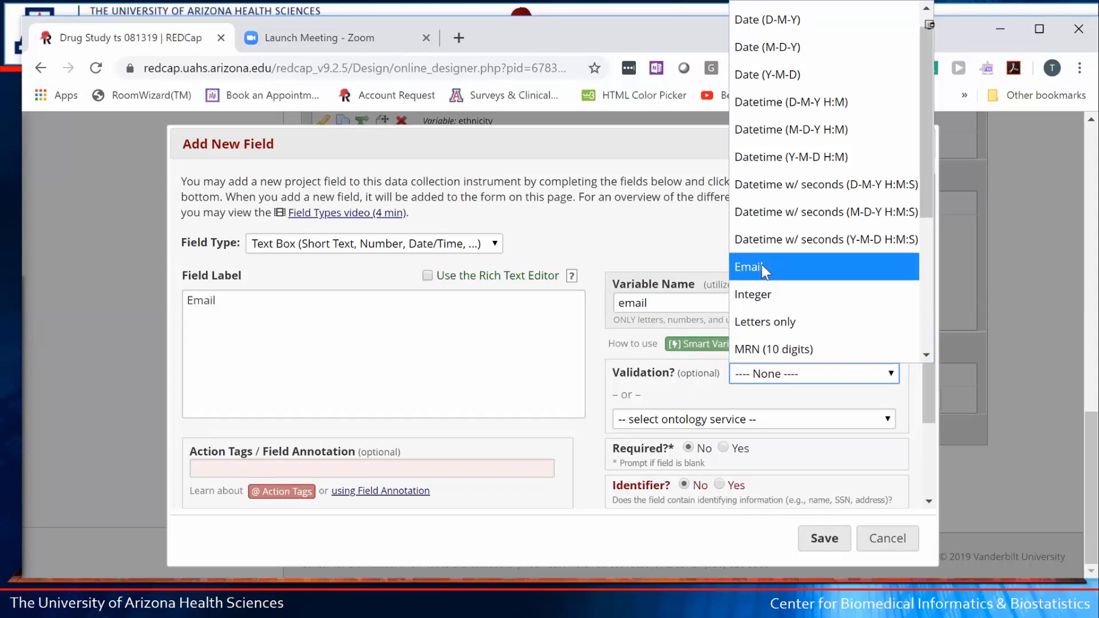
pyautogui.click(757, 382)
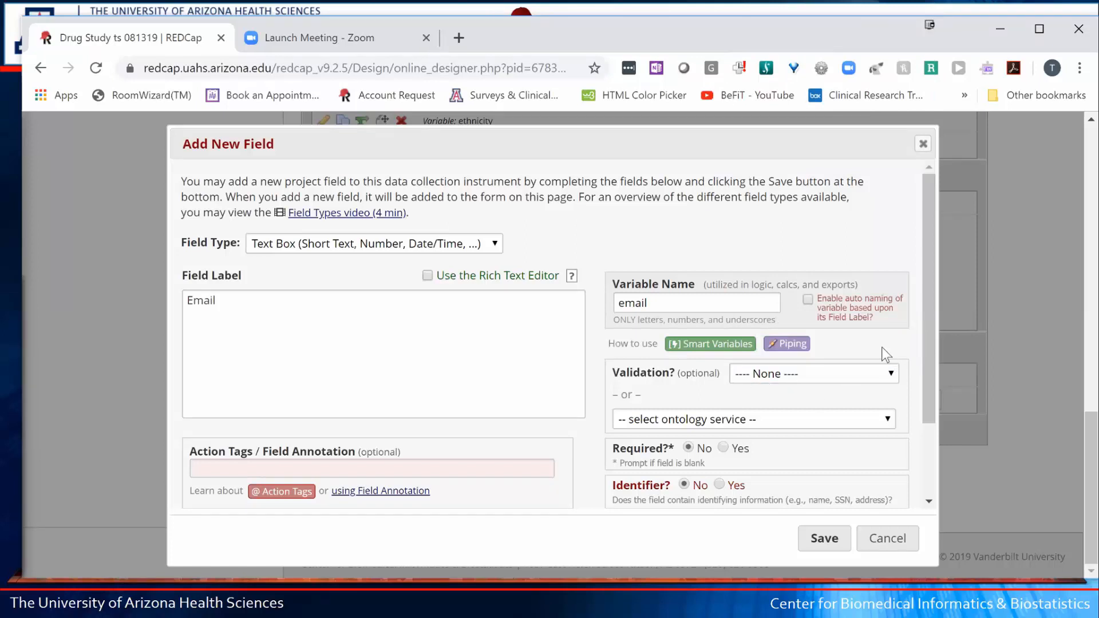
pyautogui.click(886, 375)
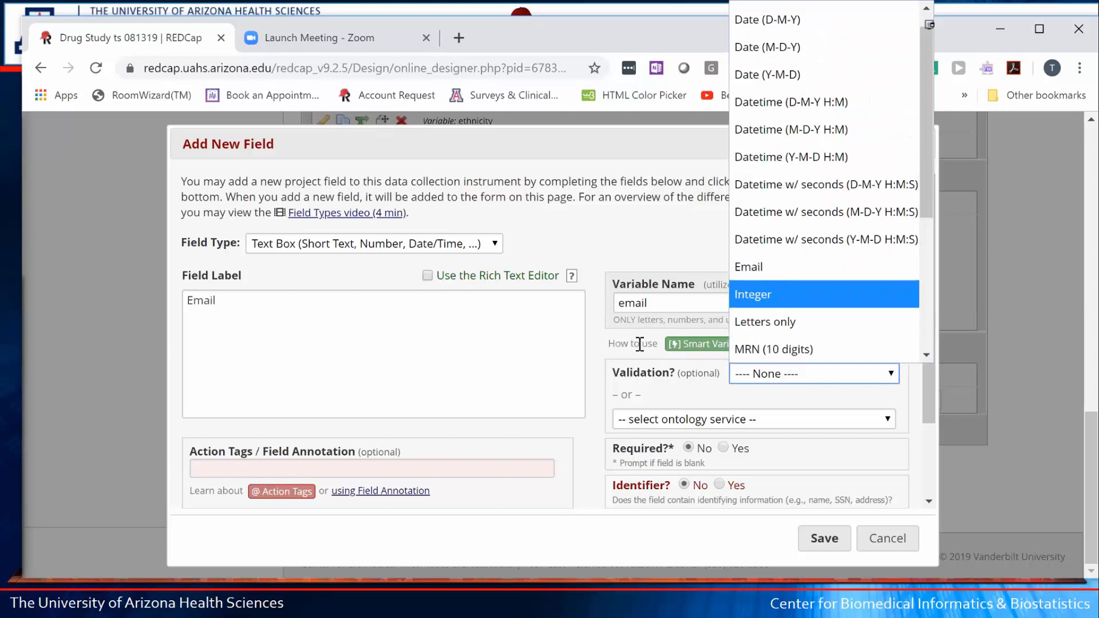
pyautogui.click(609, 353)
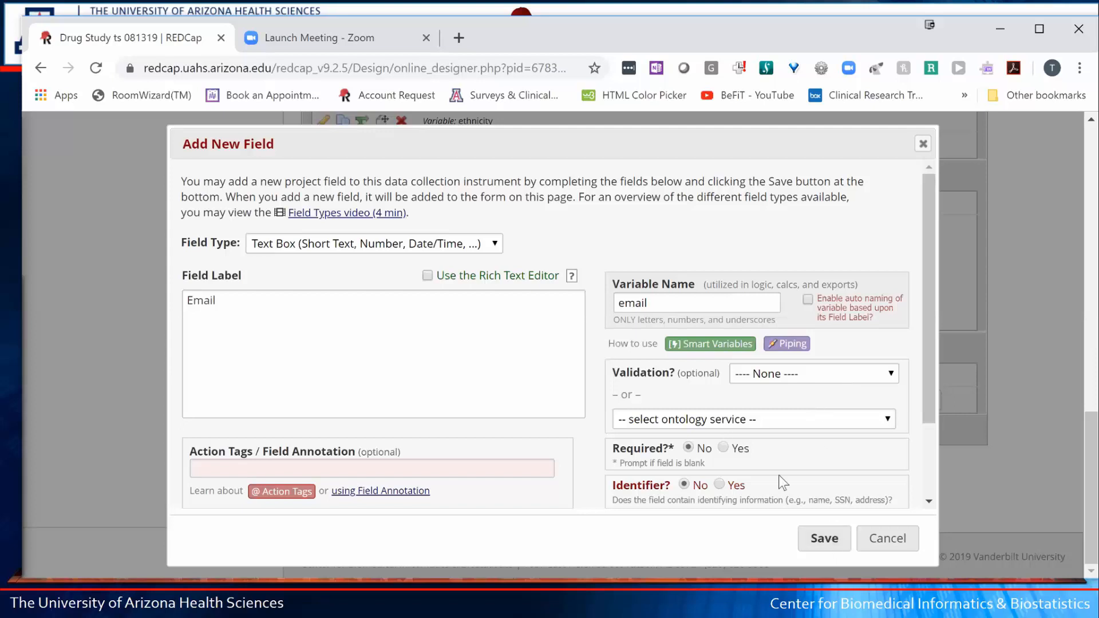
pyautogui.click(841, 548)
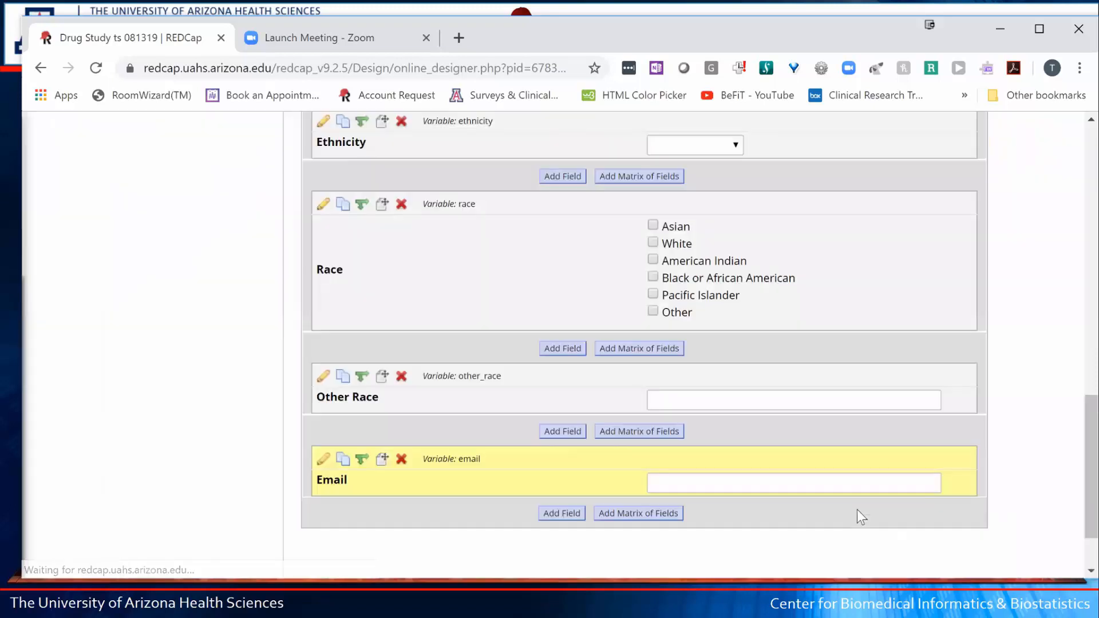
# - Go from the Online Designer to the Drug Study Project Setup page
pyautogui.scroll(-2, 856, 508)
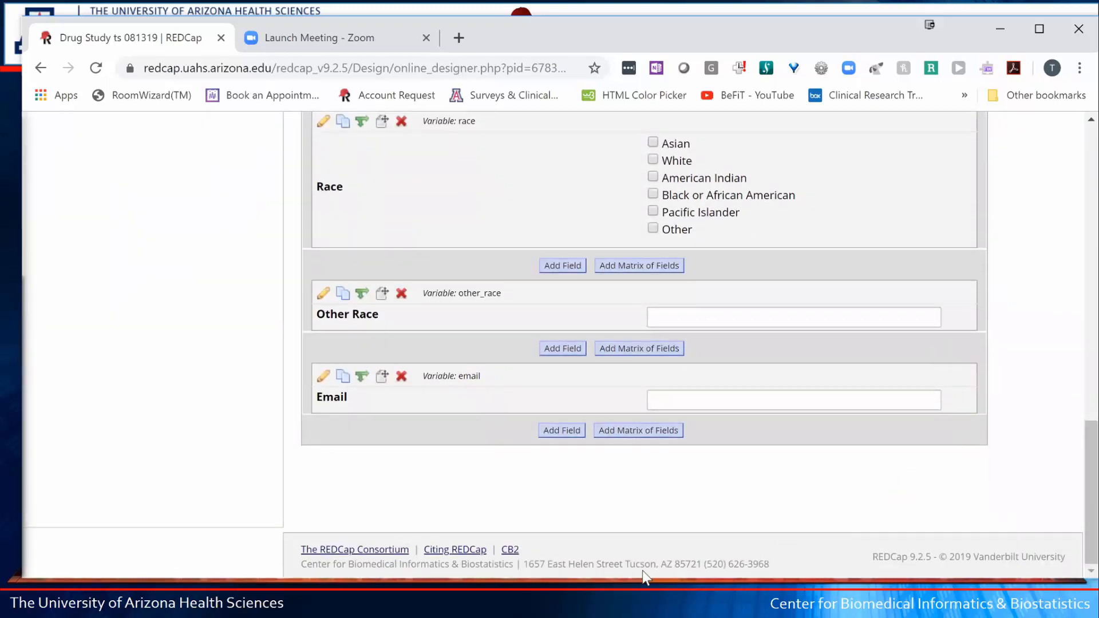
pyautogui.scroll(10, 864, 534)
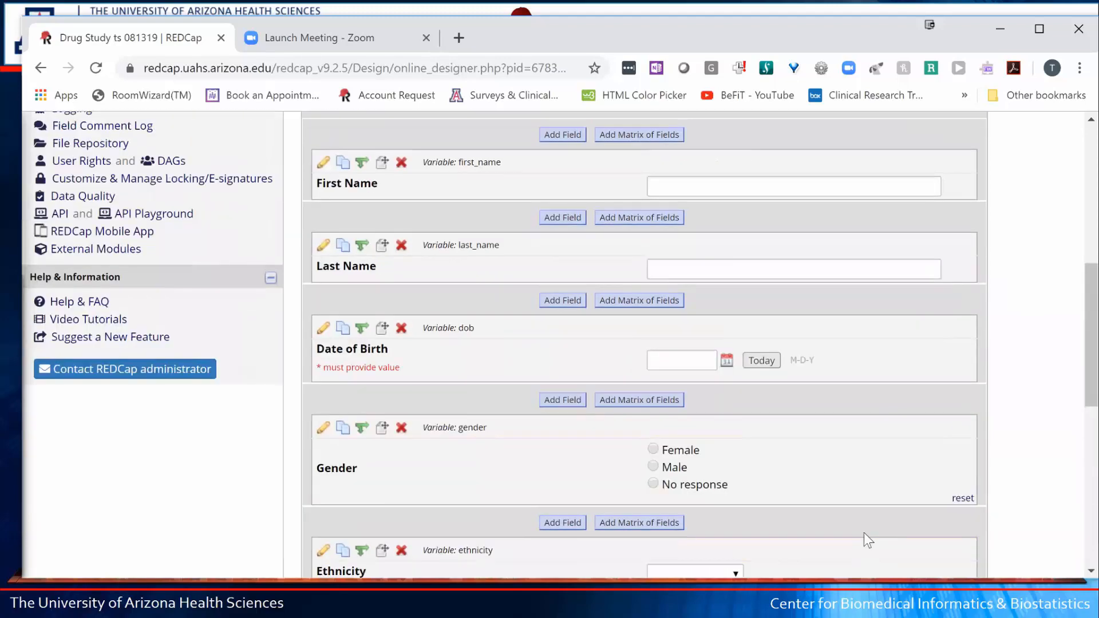
pyautogui.scroll(8, 864, 534)
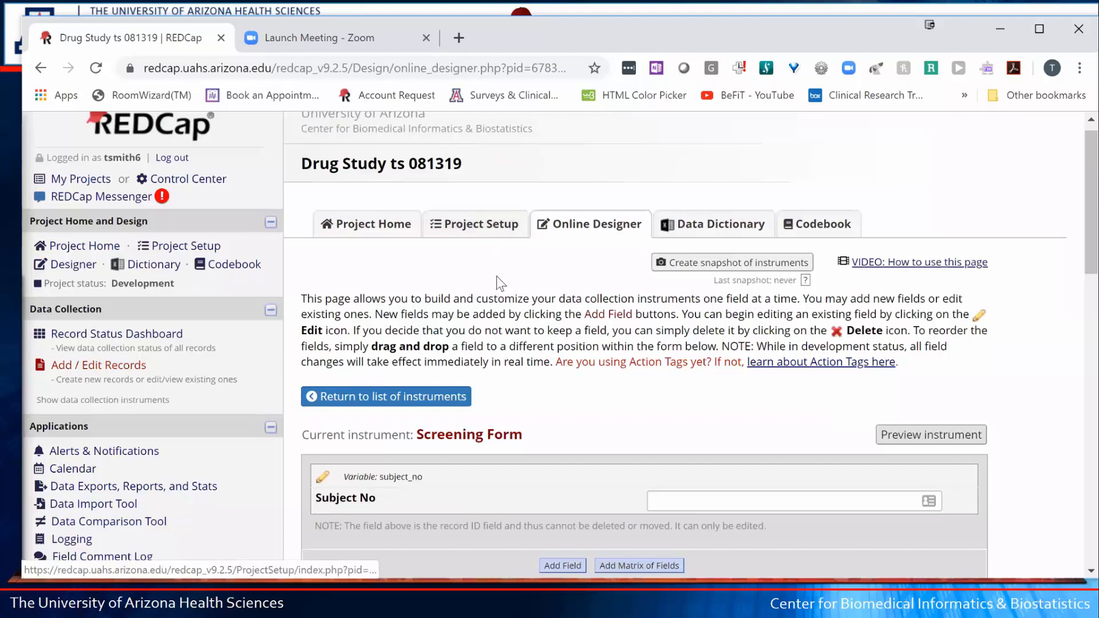
pyautogui.click(482, 230)
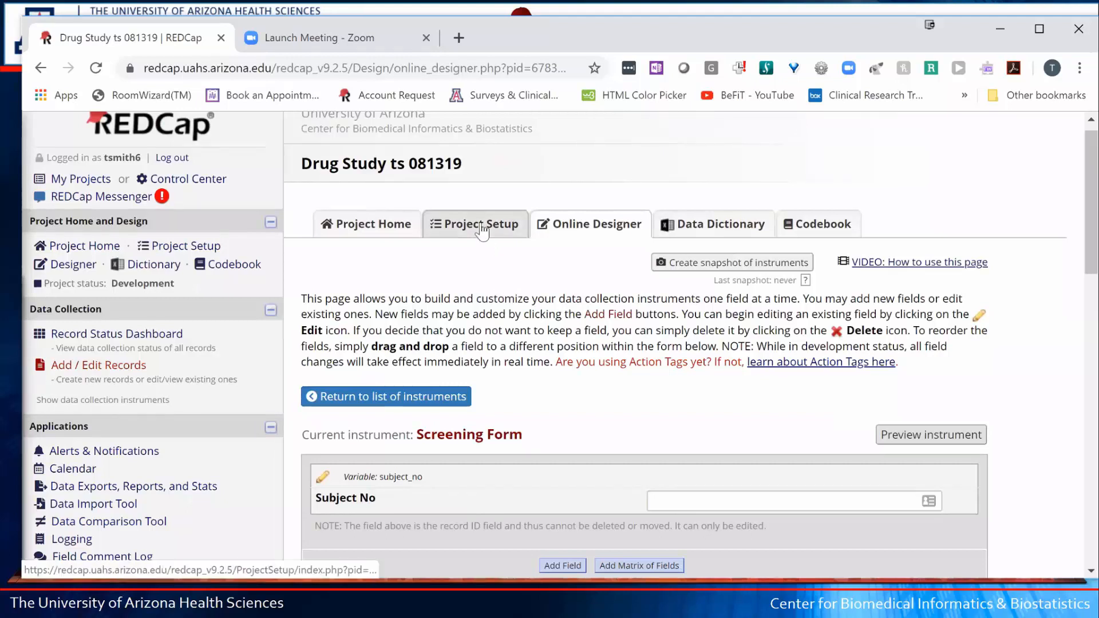
pyautogui.click(482, 230)
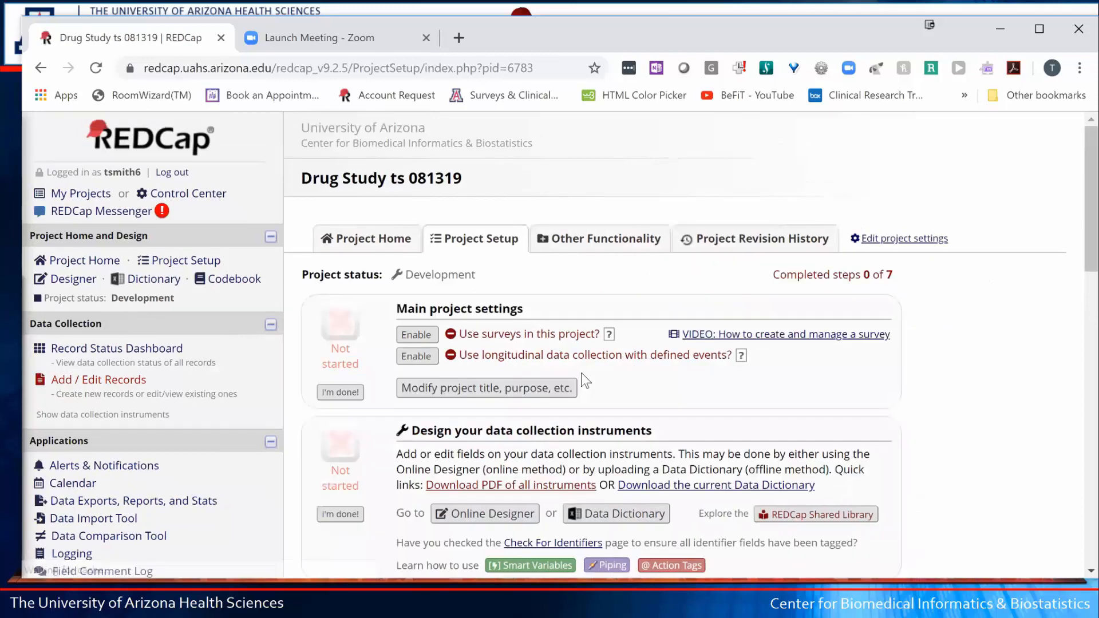
# - Scroll through the setup checklist and highlight the 'Design your data collection instruments' step
pyautogui.scroll(-3, 582, 374)
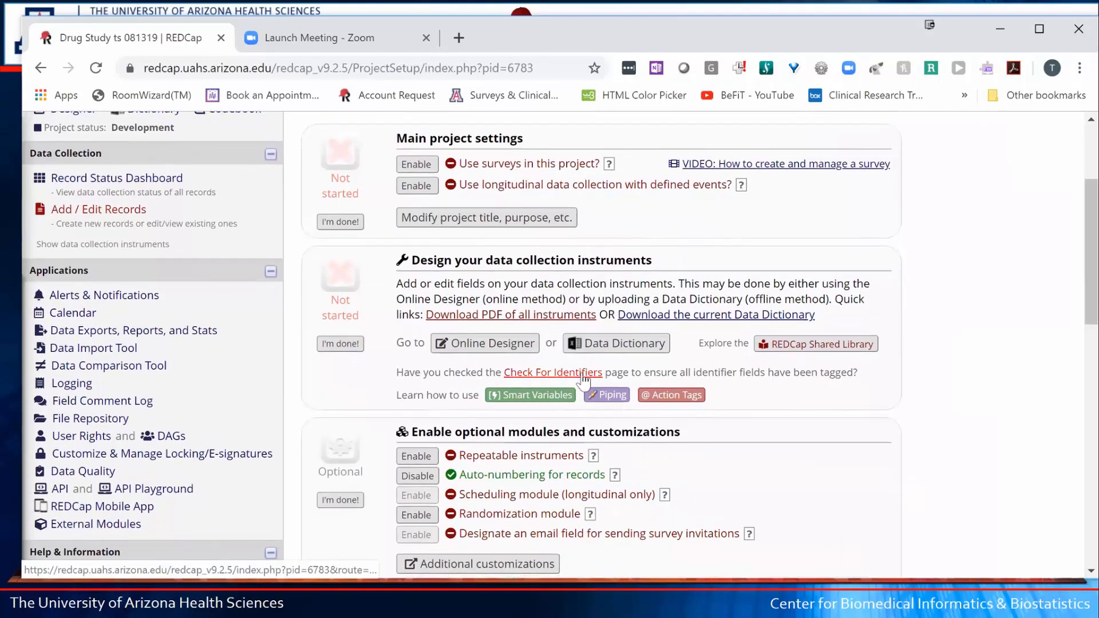
pyautogui.scroll(-3, 582, 373)
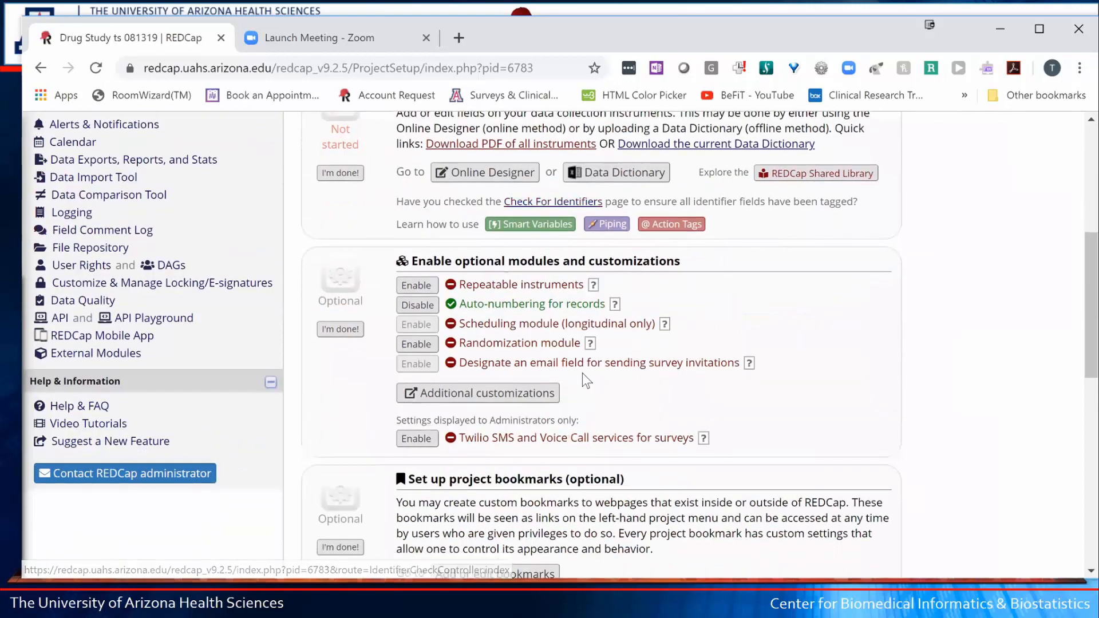
pyautogui.scroll(-1, 582, 373)
pyautogui.scroll(-5, 582, 373)
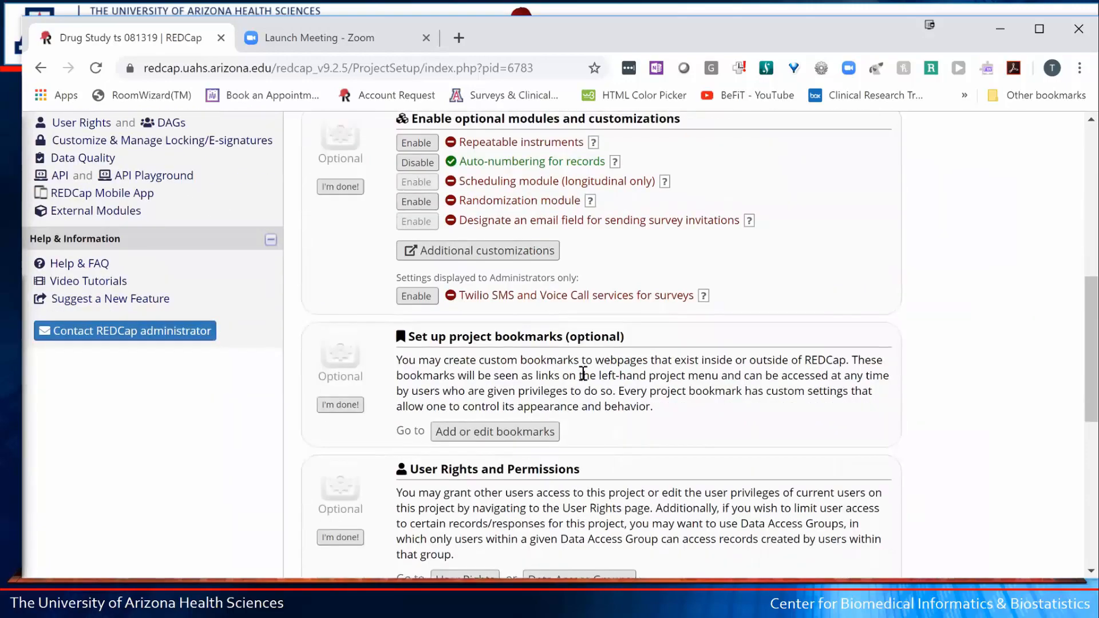
pyautogui.scroll(-1, 582, 375)
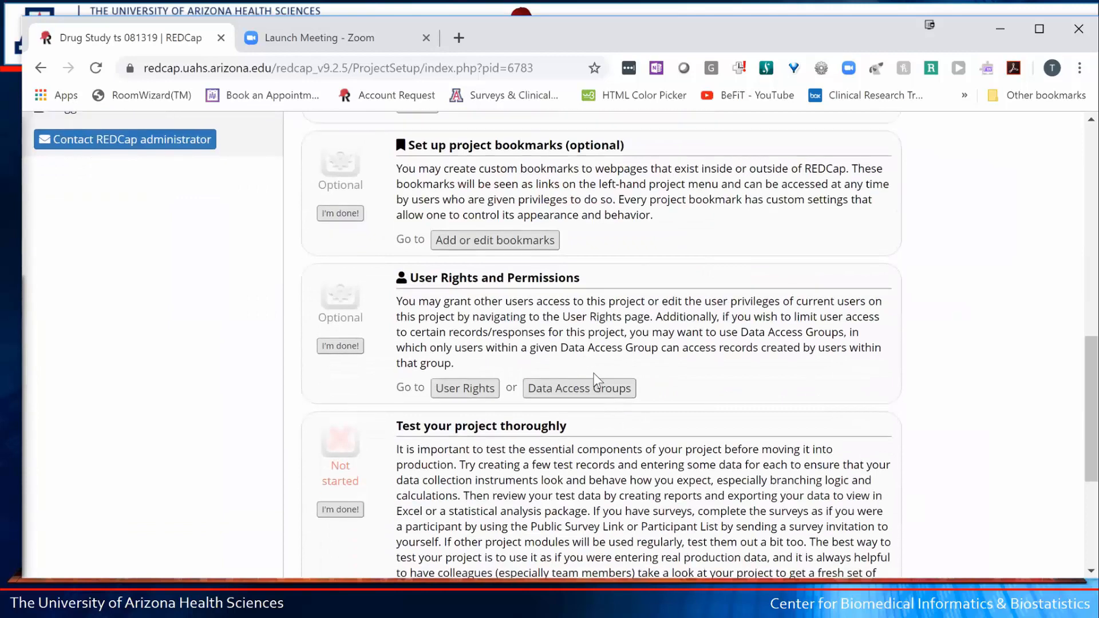
pyautogui.scroll(15, 595, 379)
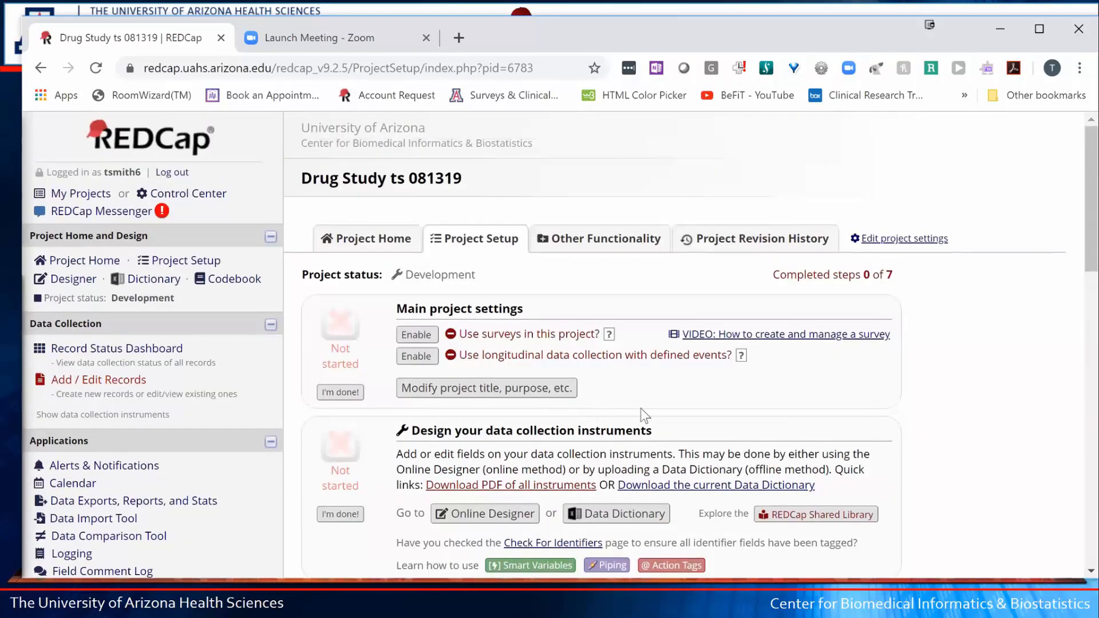
pyautogui.scroll(-2, 641, 408)
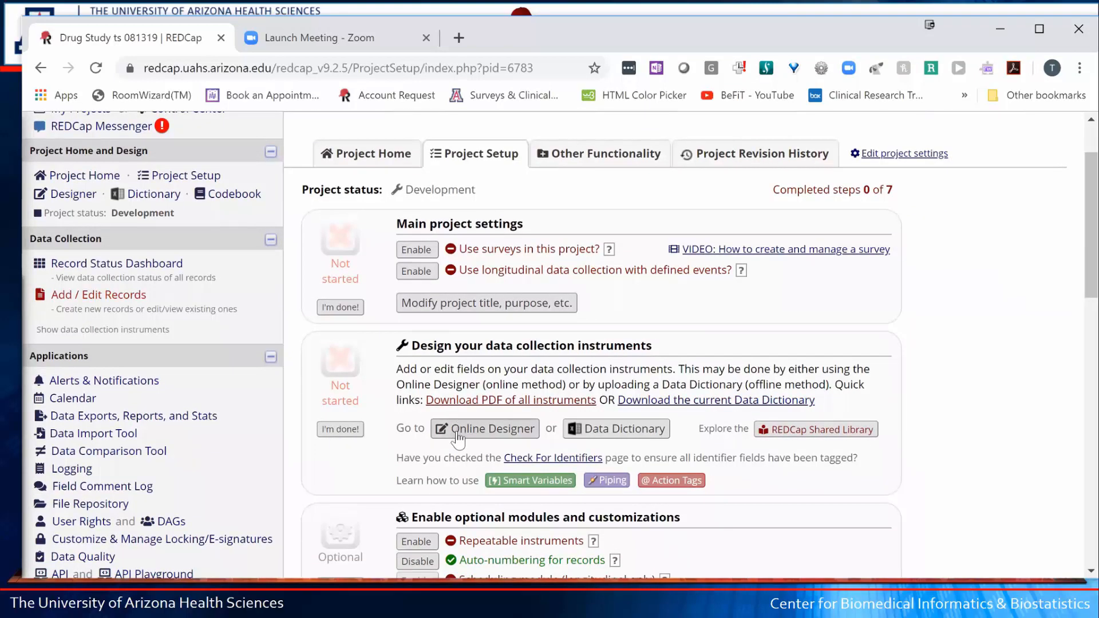
pyautogui.moveTo(428, 346); pyautogui.dragTo(614, 350)
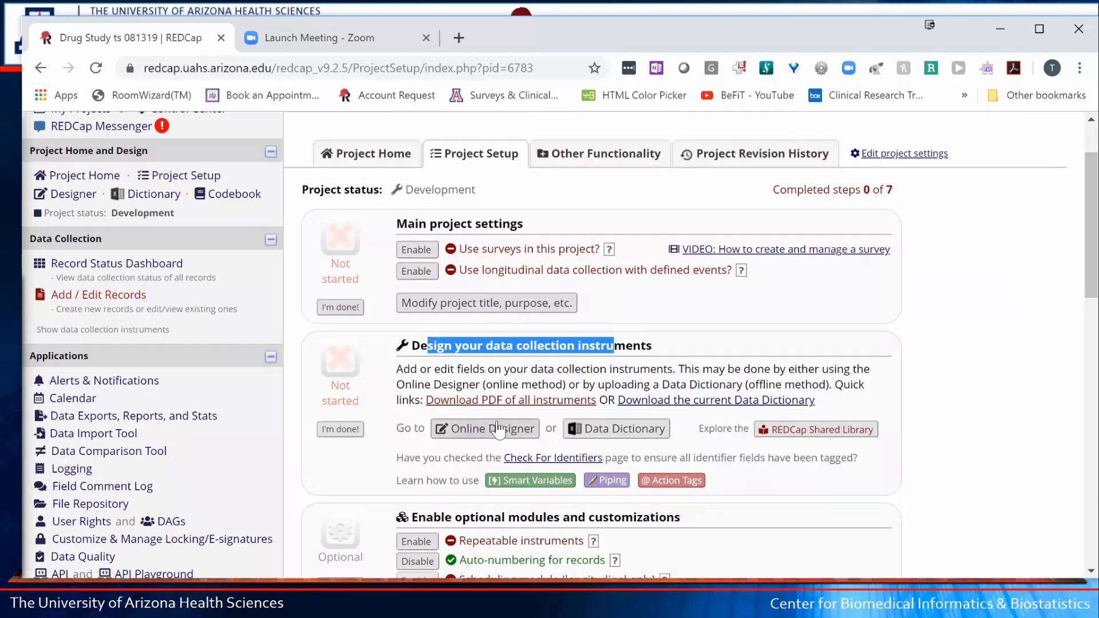
# - Tag the email field as an identifier, update identifiers, and return to Project Setup
pyautogui.click(582, 466)
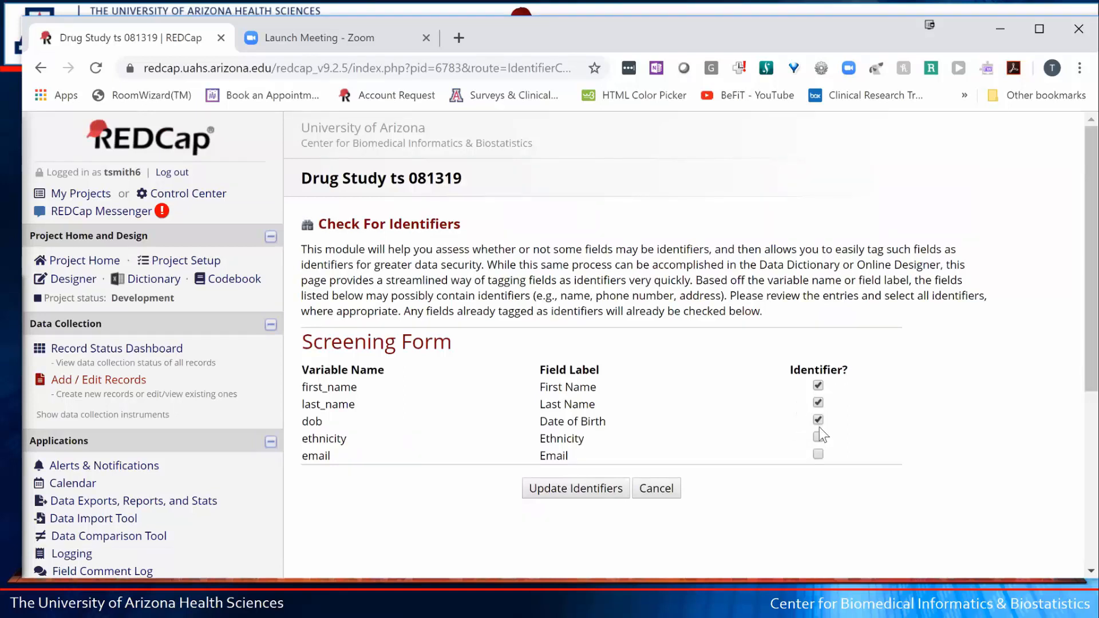
pyautogui.click(818, 455)
pyautogui.click(567, 488)
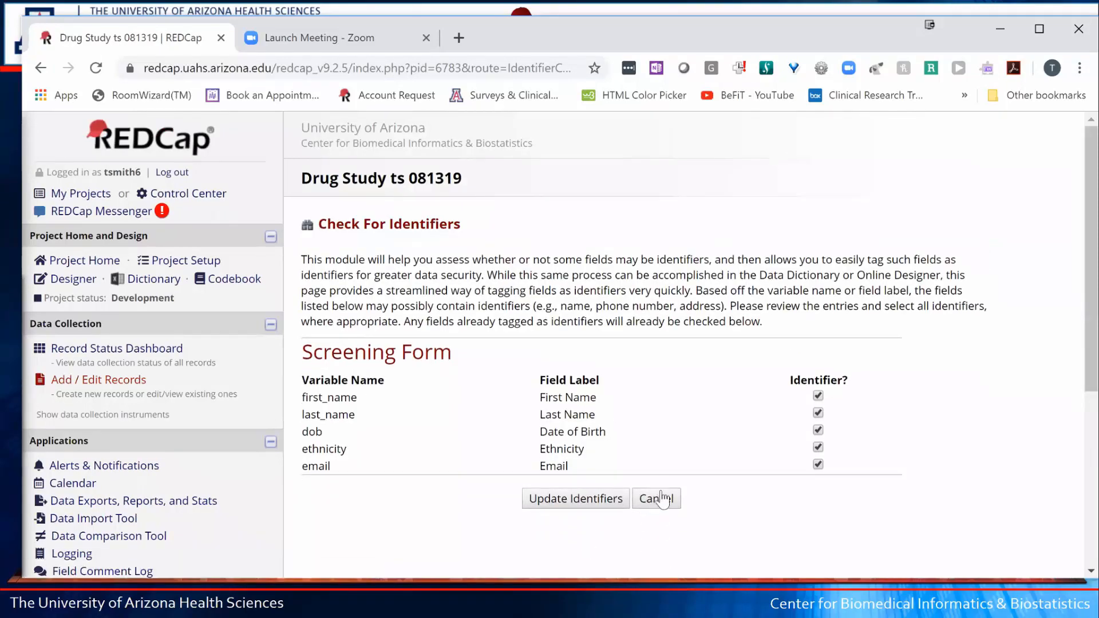
pyautogui.click(664, 490)
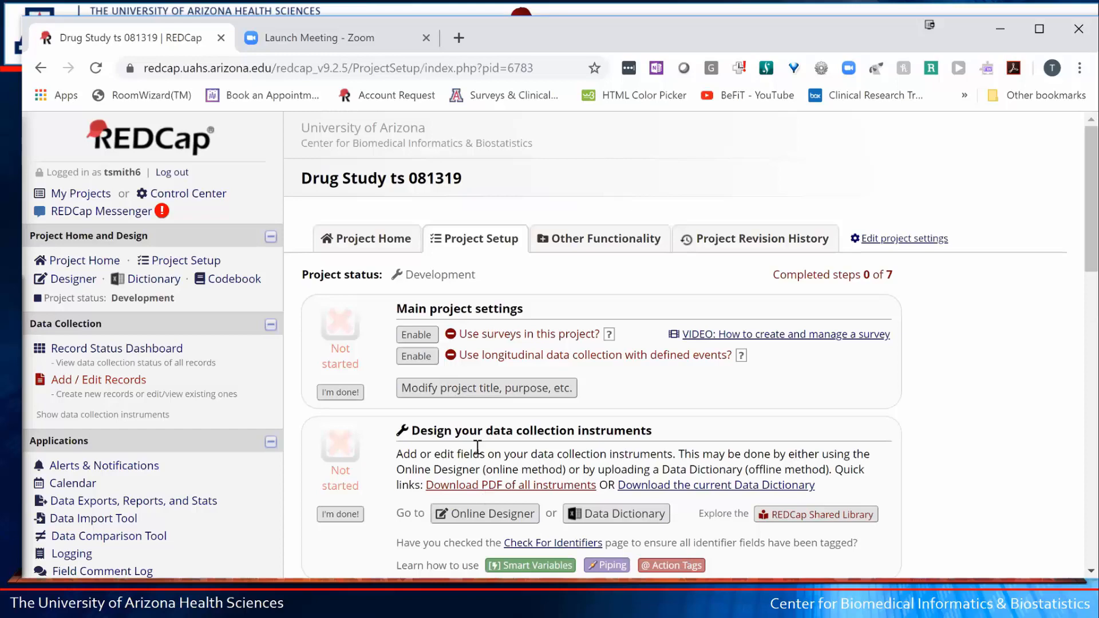
# - Open the Online Designer showing the Screening Form instrument with its 9 fields
pyautogui.scroll(-4, 500, 447)
pyautogui.scroll(4, 504, 452)
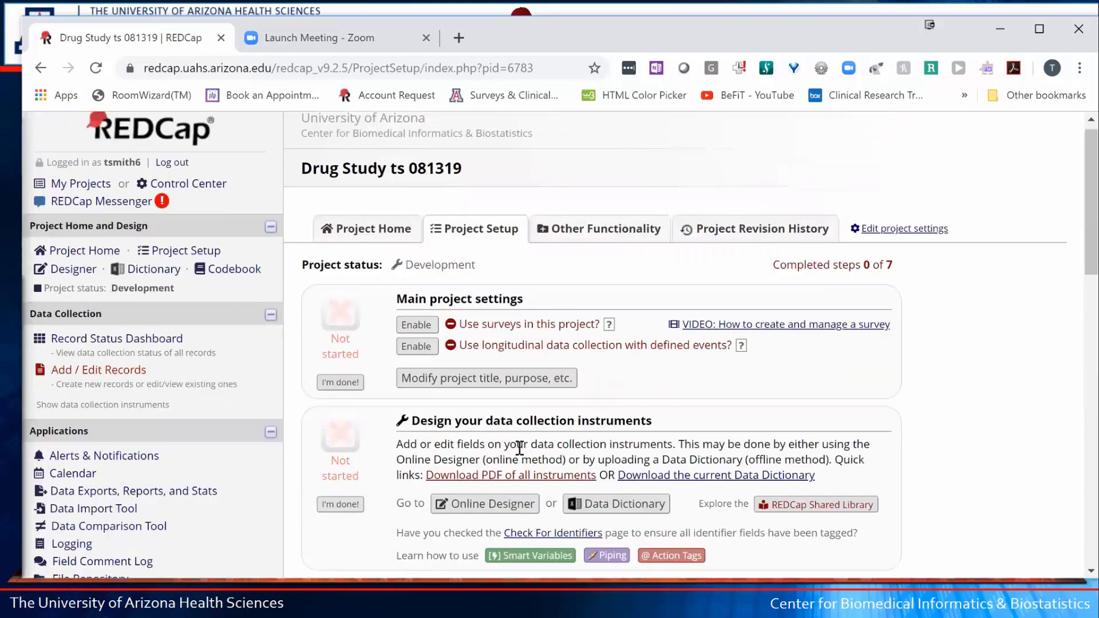
pyautogui.scroll(-1, 513, 460)
pyautogui.scroll(-1, 487, 447)
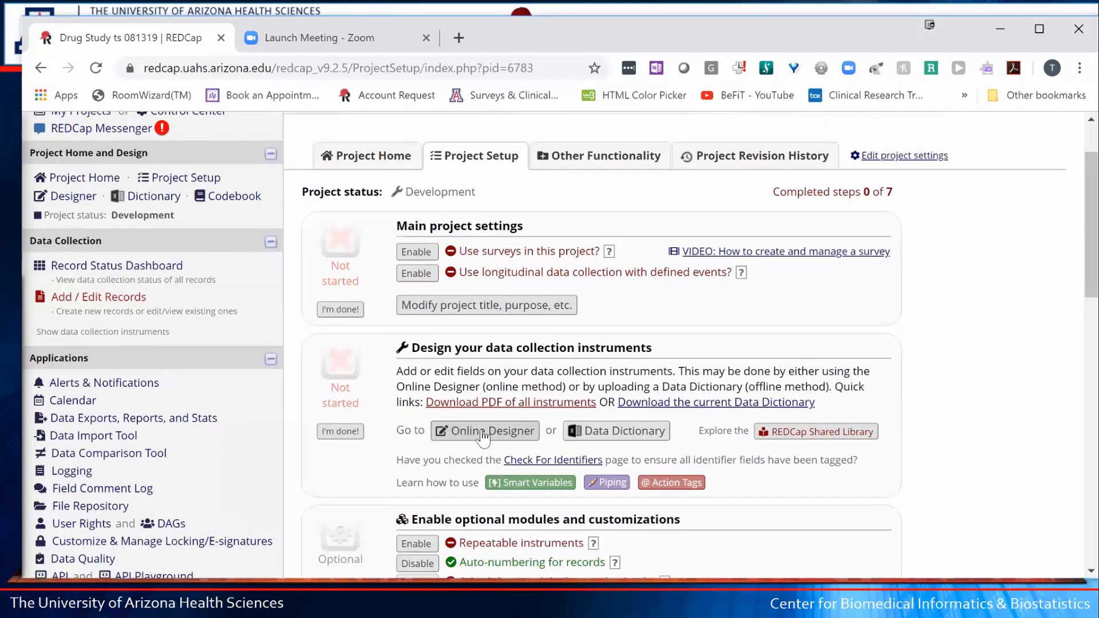
pyautogui.click(483, 438)
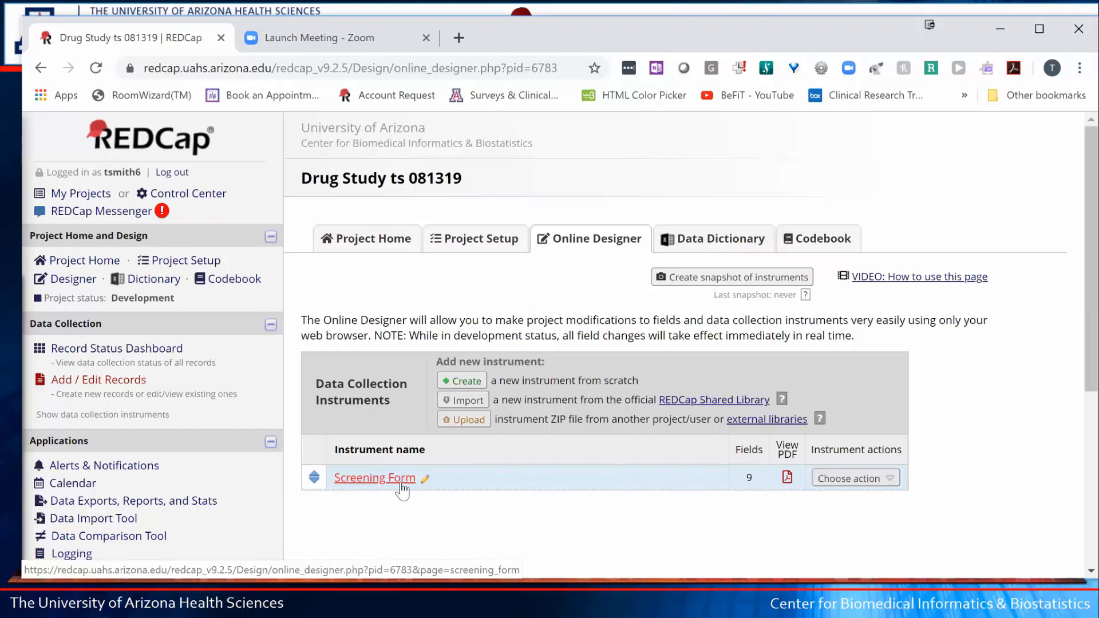
# - Create a new 'Consent Form' instrument below the Screening Form, then reopen Screening Form
pyautogui.click(463, 384)
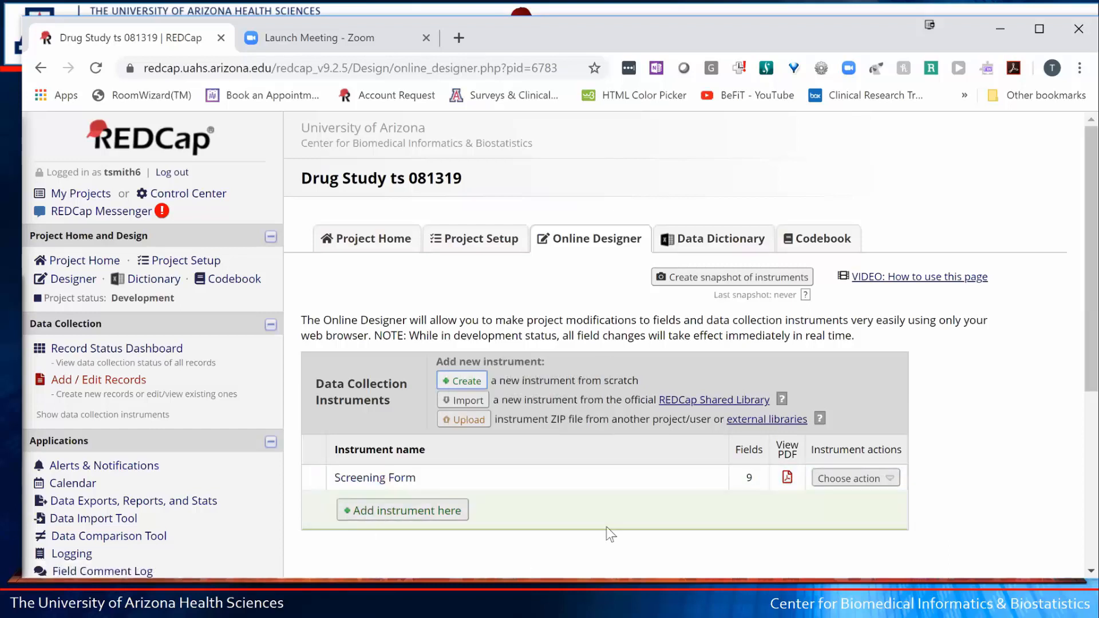
pyautogui.click(383, 512)
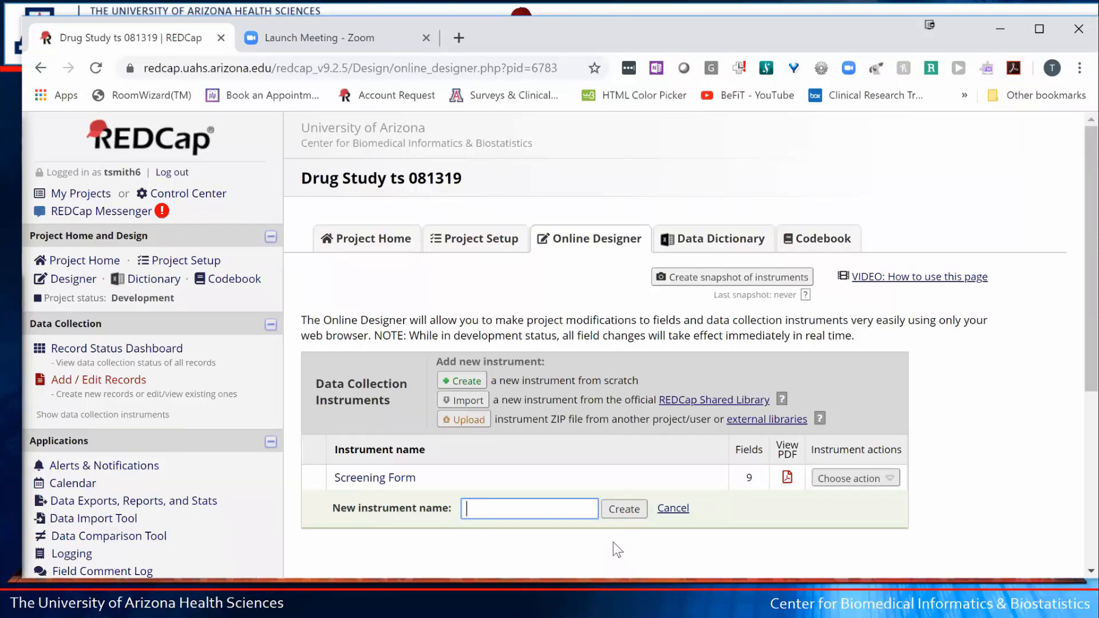
pyautogui.write('Consent Form')
pyautogui.click(622, 509)
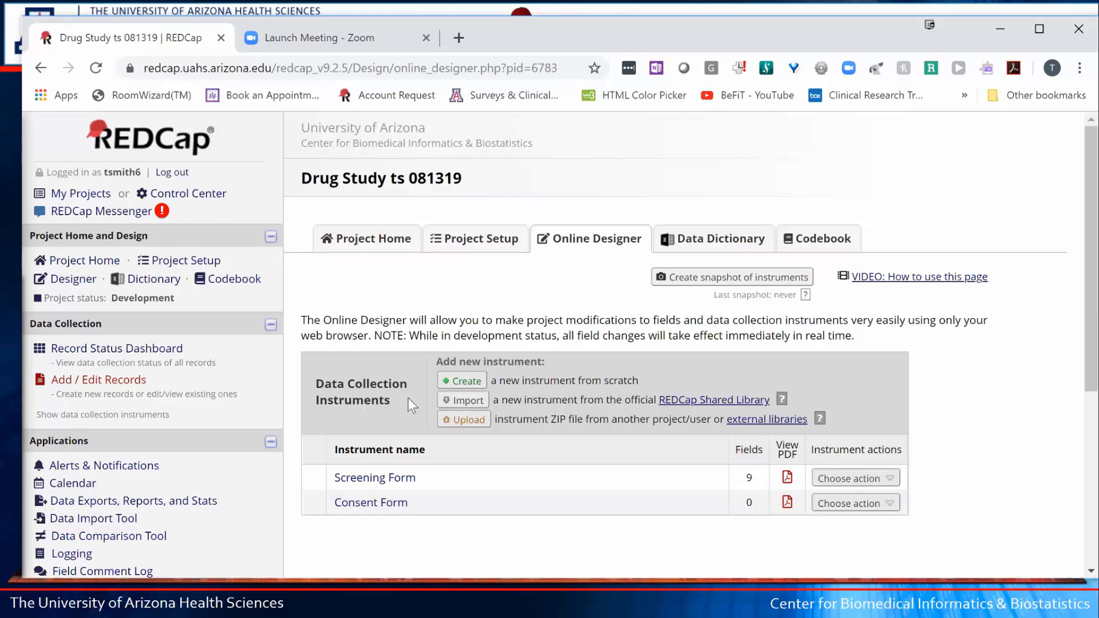
pyautogui.click(363, 481)
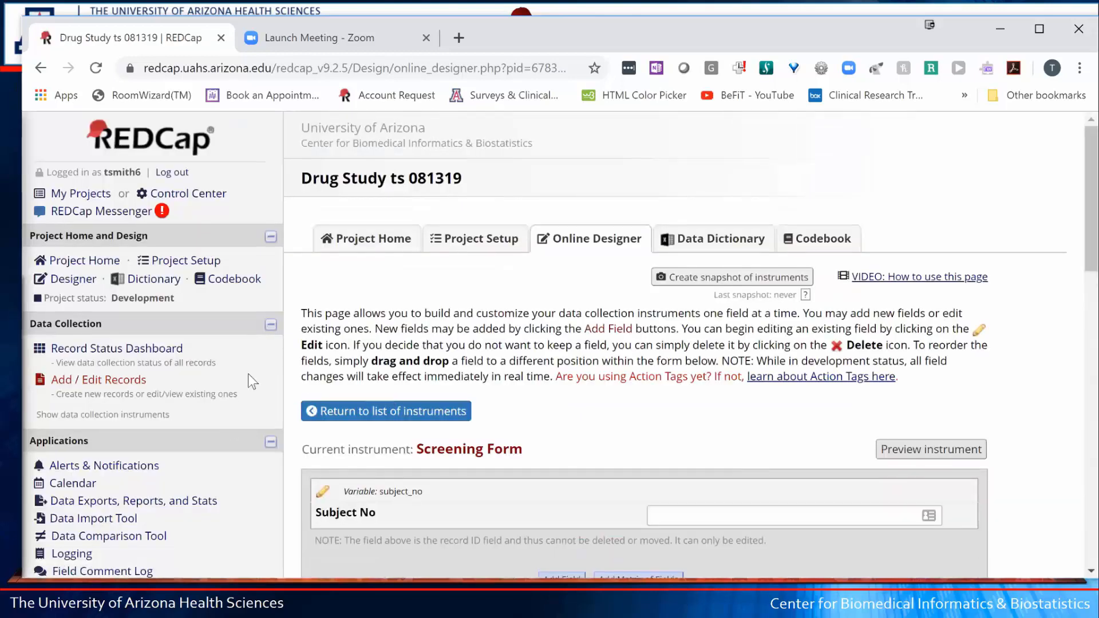
# - Add Nonbinary and Transgender as new Gender choices after No response
pyautogui.scroll(-6, 249, 373)
pyautogui.scroll(-1, 279, 376)
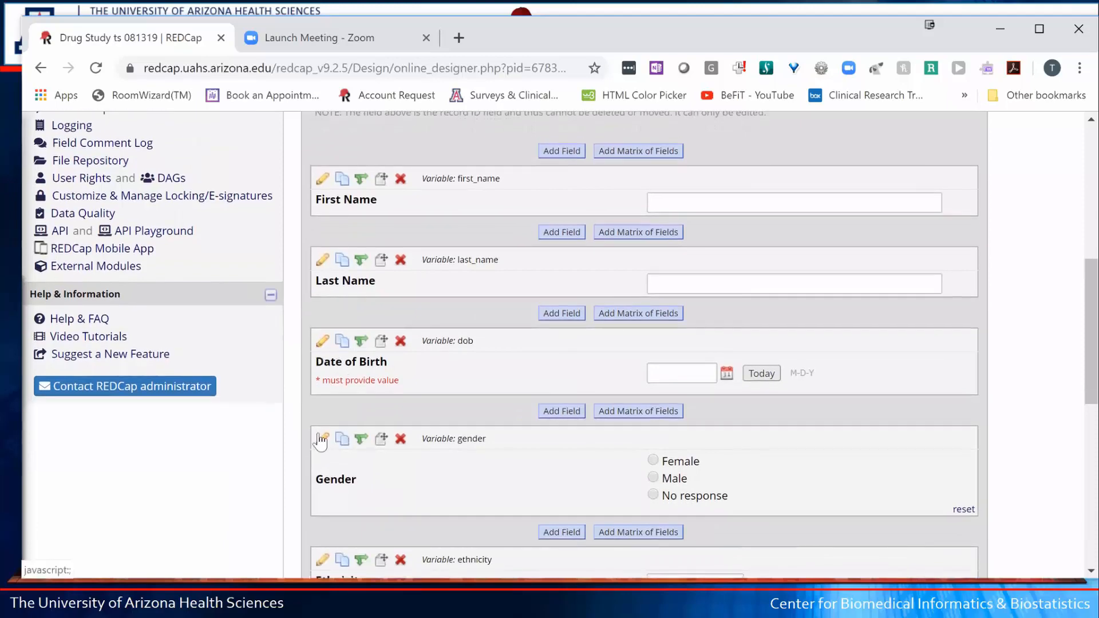
pyautogui.click(322, 439)
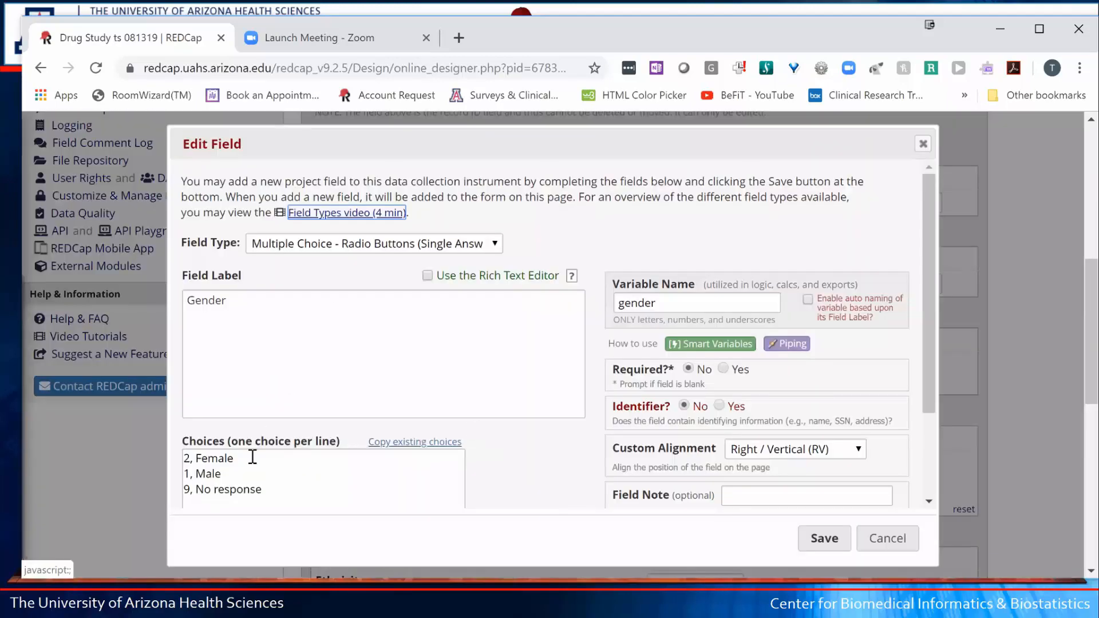
pyautogui.click(224, 473)
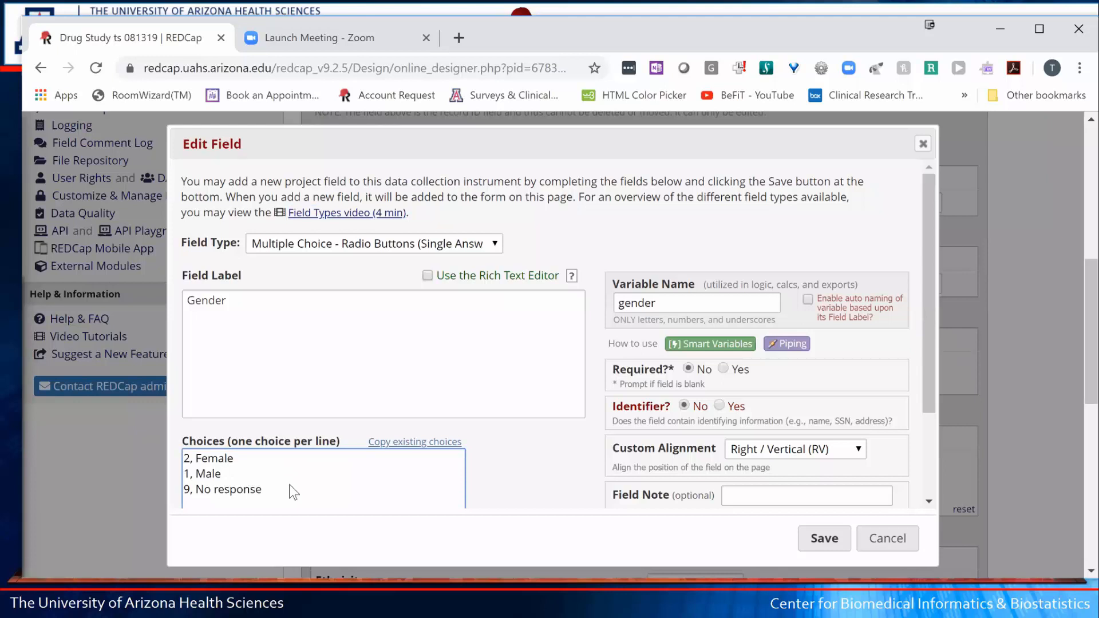
pyautogui.click(297, 489)
pyautogui.press('Return')
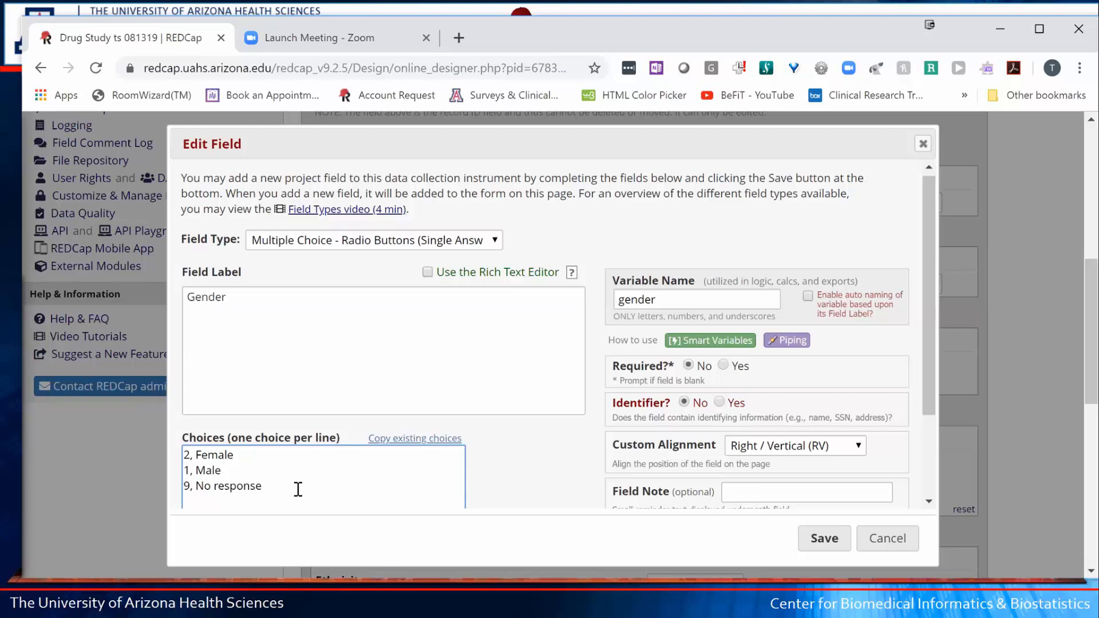
pyautogui.write('Nonbinary')
pyautogui.press('Return')
pyautogui.write('Tr')
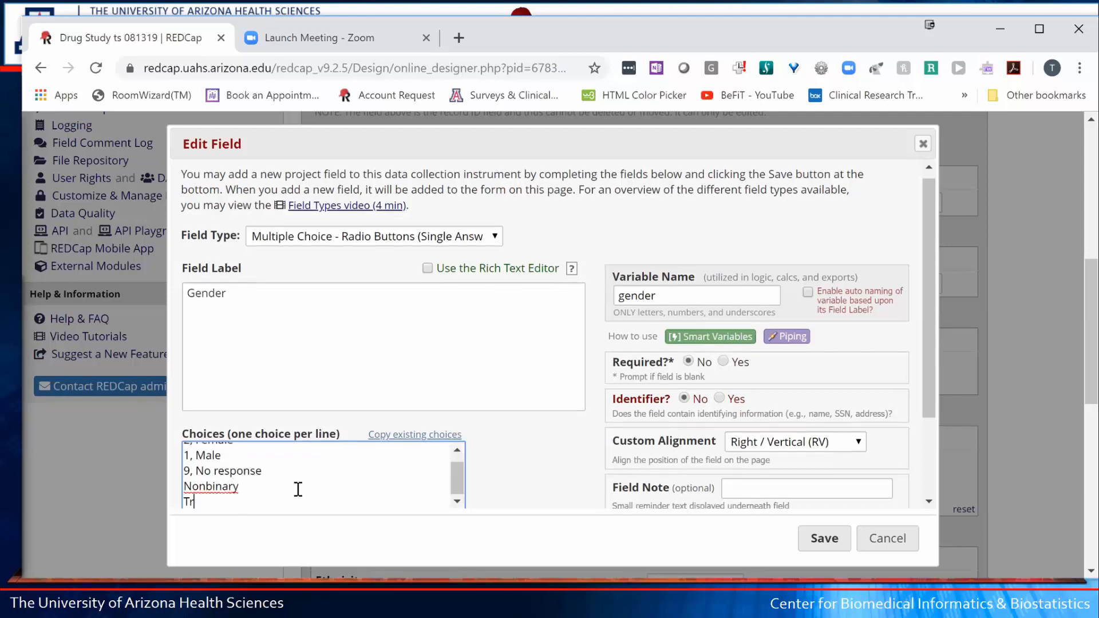
pyautogui.write('ansgender')
# - Add Undefined and Other Gender choices, accept the auto-assigned codes, and save
pyautogui.press('Return')
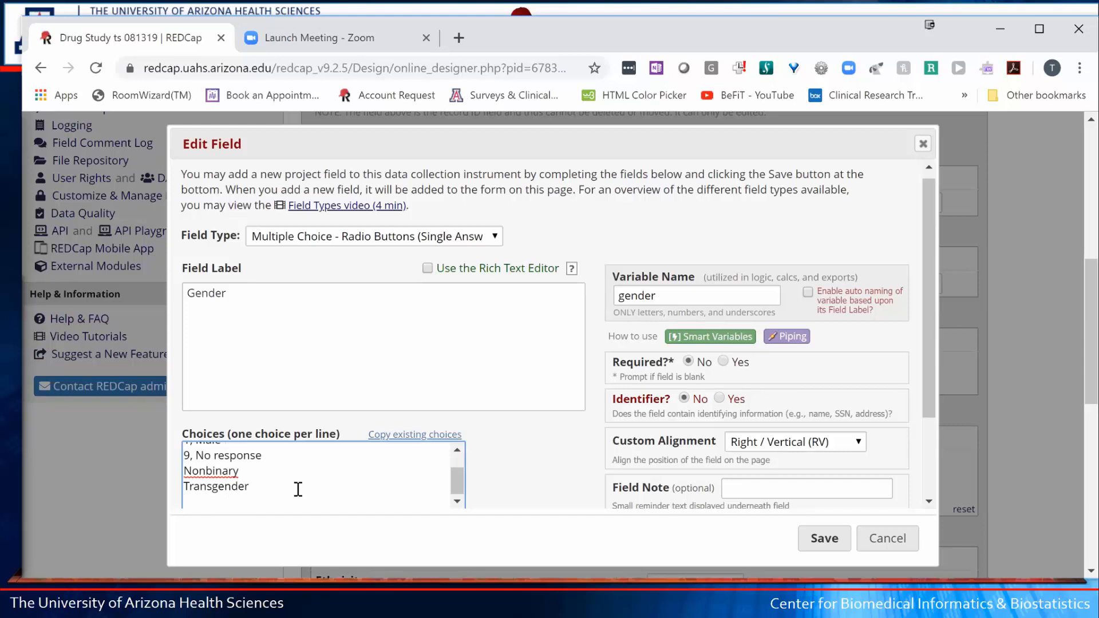
pyautogui.write('Undefined')
pyautogui.press('Return')
pyautogui.write('her')
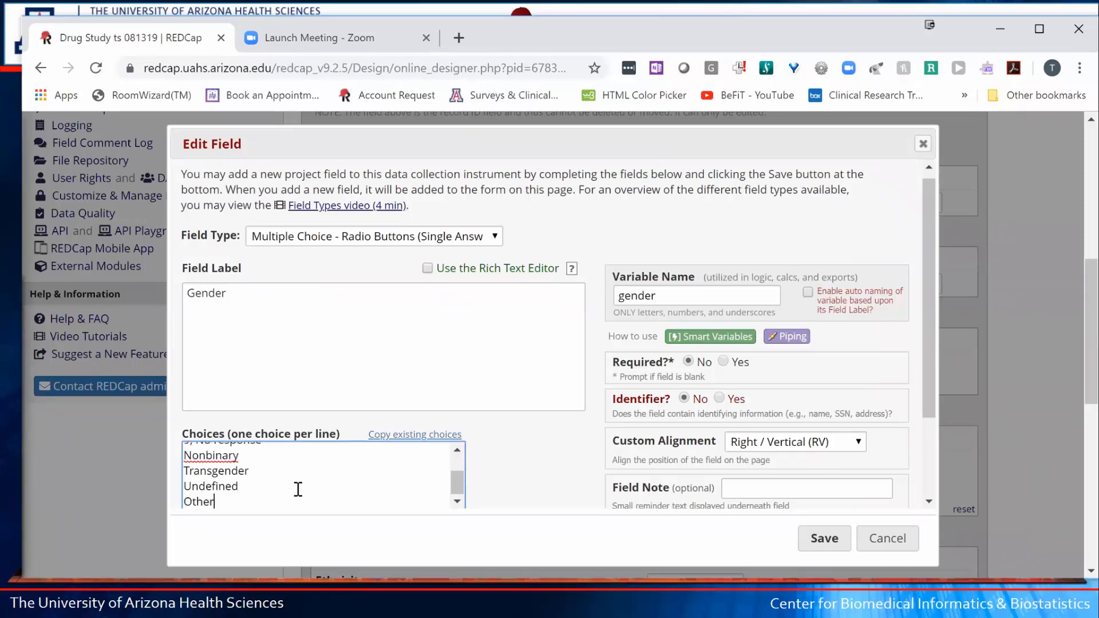
pyautogui.click(533, 470)
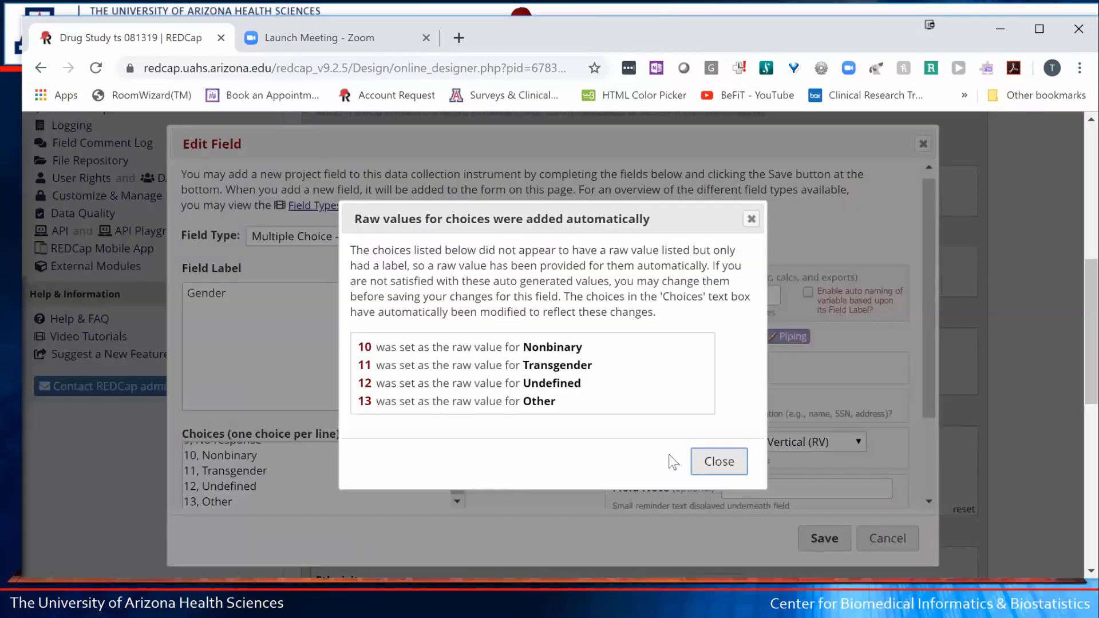
pyautogui.click(723, 461)
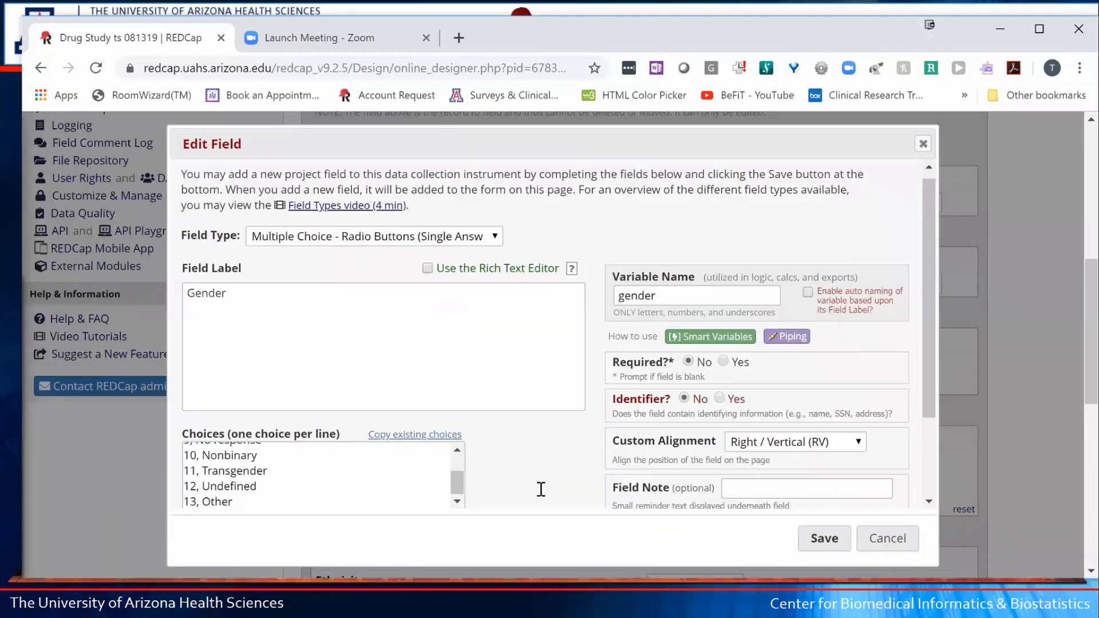
pyautogui.click(810, 543)
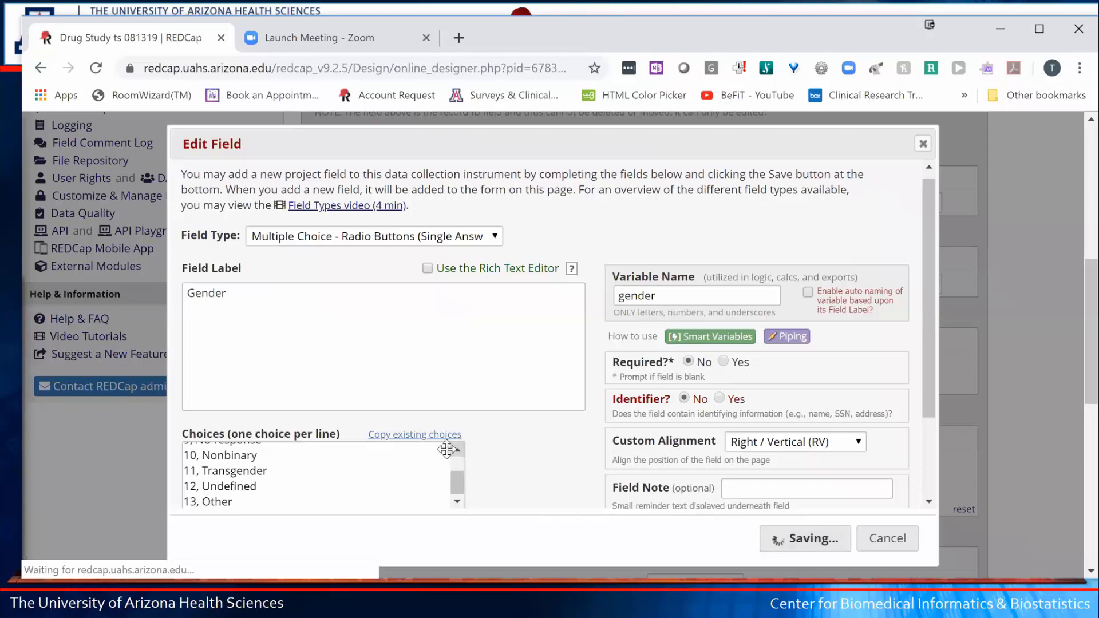
# - Reopen Gender and cut the '9, No response' choice line out of its place
pyautogui.scroll(-4, 533, 458)
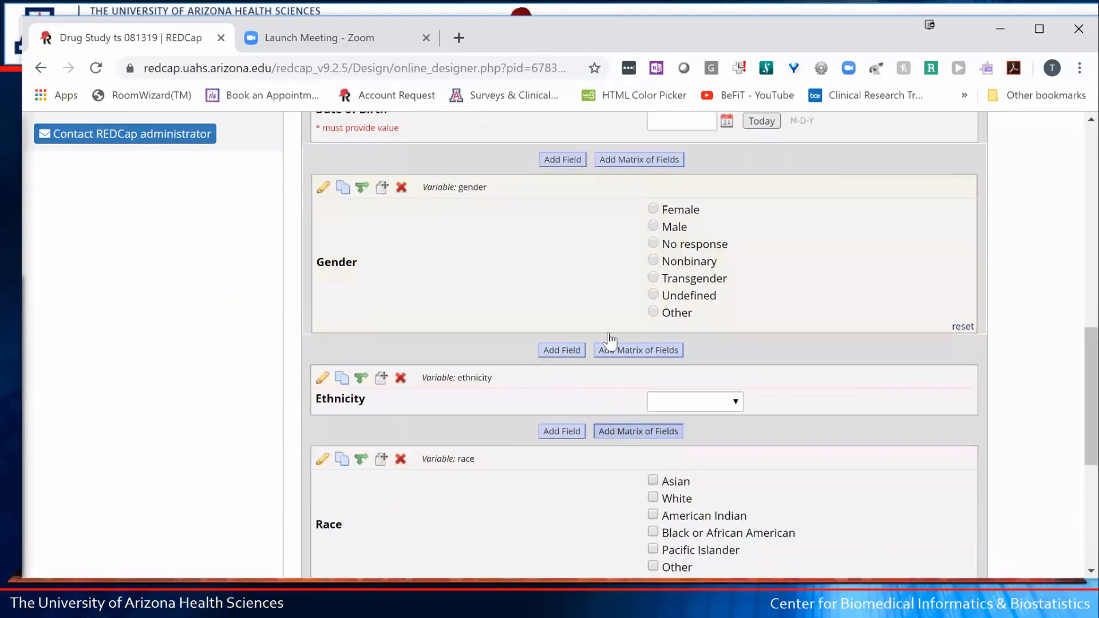
pyautogui.click(322, 182)
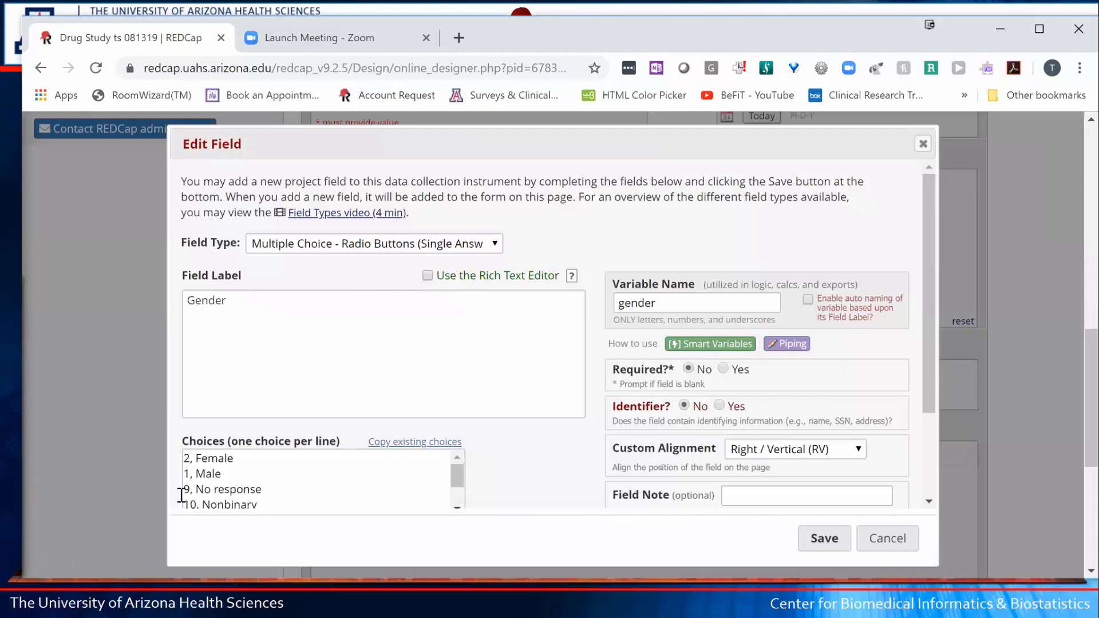
pyautogui.moveTo(190, 489); pyautogui.dragTo(184, 489)
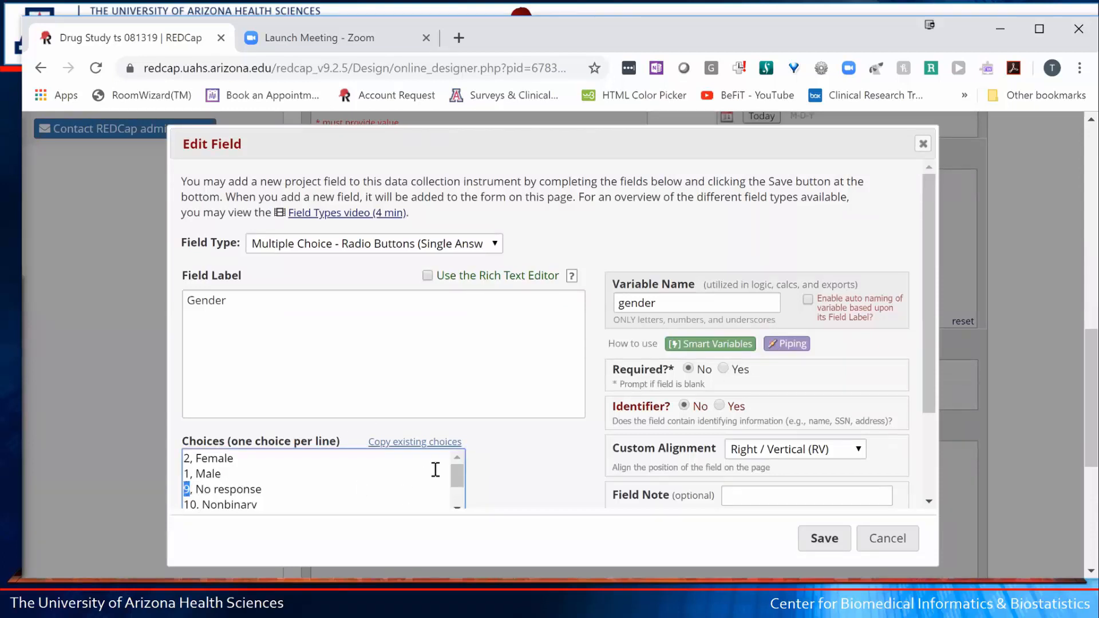
pyautogui.moveTo(459, 476)
pyautogui.mouseDown()
pyautogui.moveTo(460, 499)
pyautogui.moveTo(458, 480)
pyautogui.mouseUp()
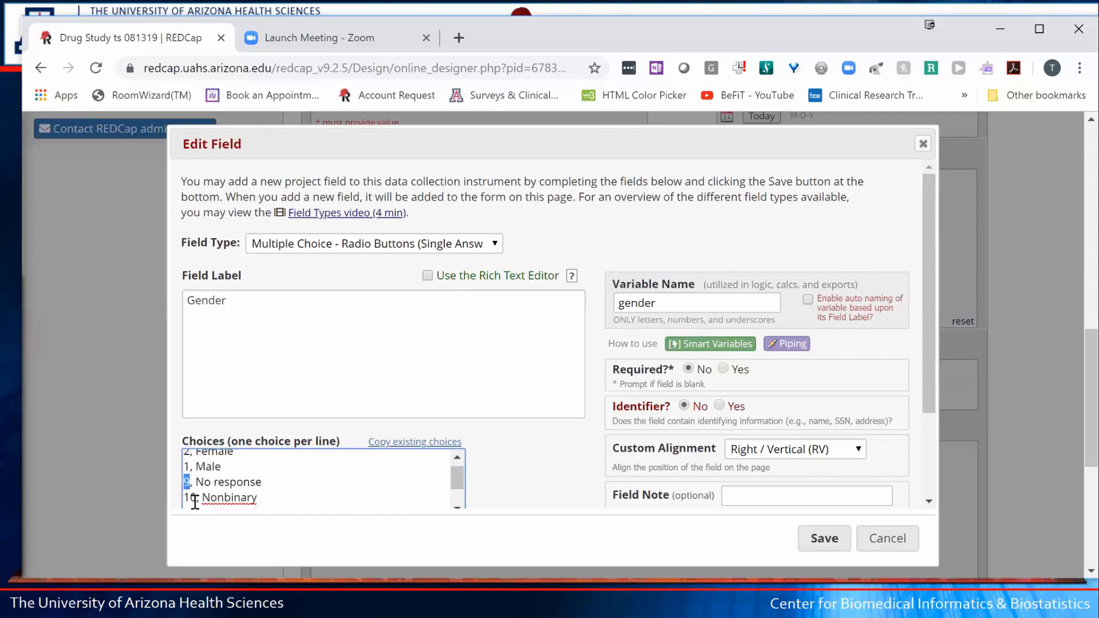
pyautogui.click(212, 483)
pyautogui.moveTo(262, 482); pyautogui.dragTo(131, 480)
pyautogui.hotkey('ctrl', 'c')
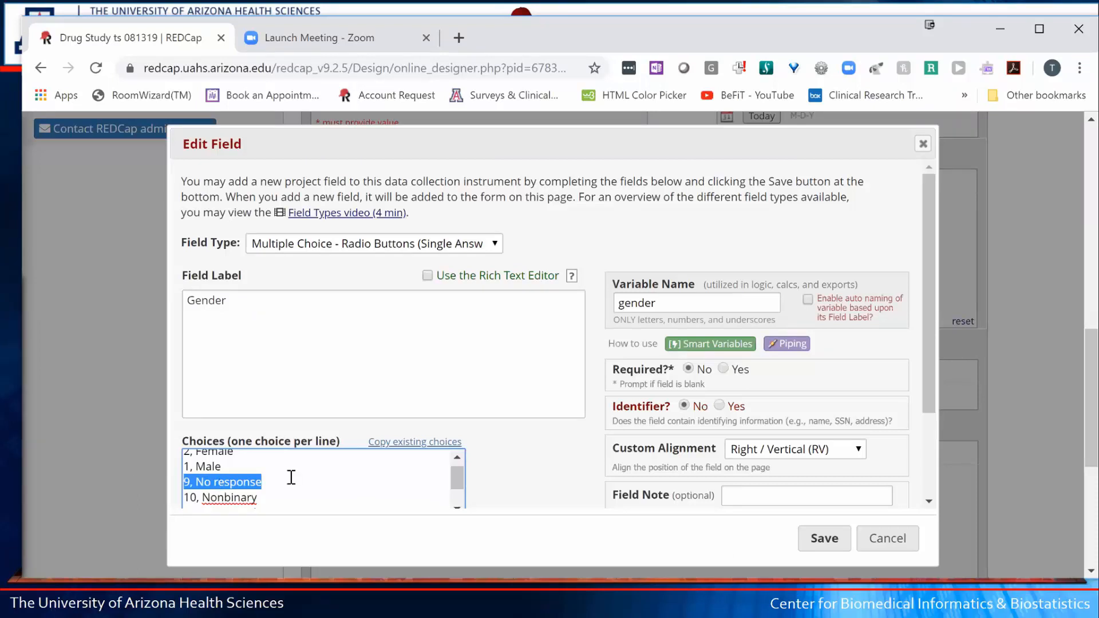
pyautogui.press('BackSpace')
# - Paste '9, No response' after Undefined, remove the blank line, and save Gender
pyautogui.moveTo(457, 484); pyautogui.dragTo(462, 522)
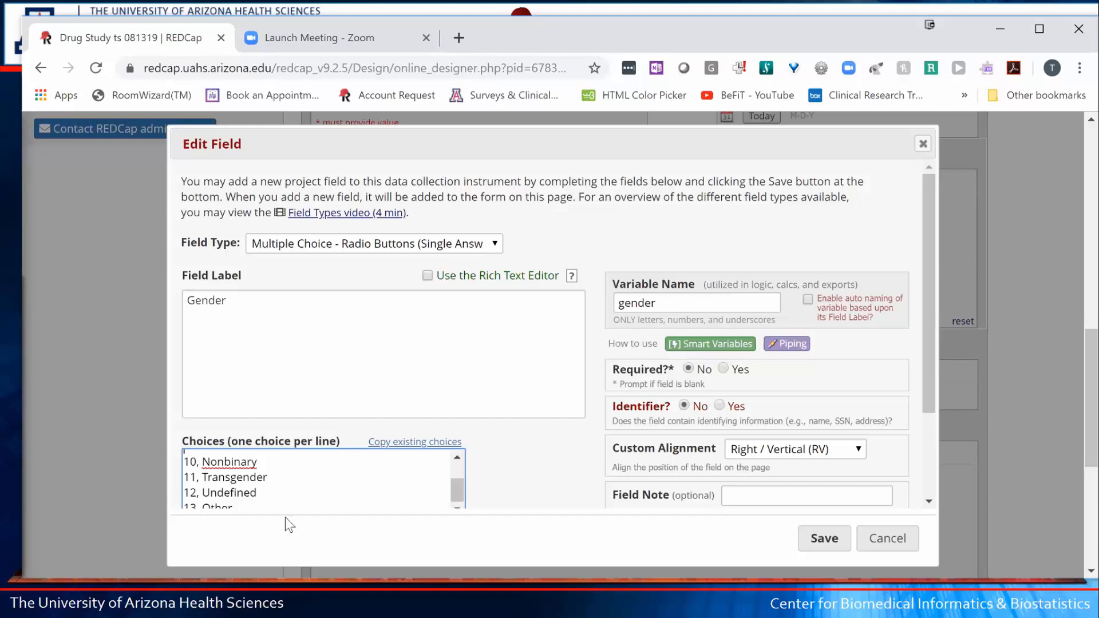
pyautogui.scroll(-3, 270, 456)
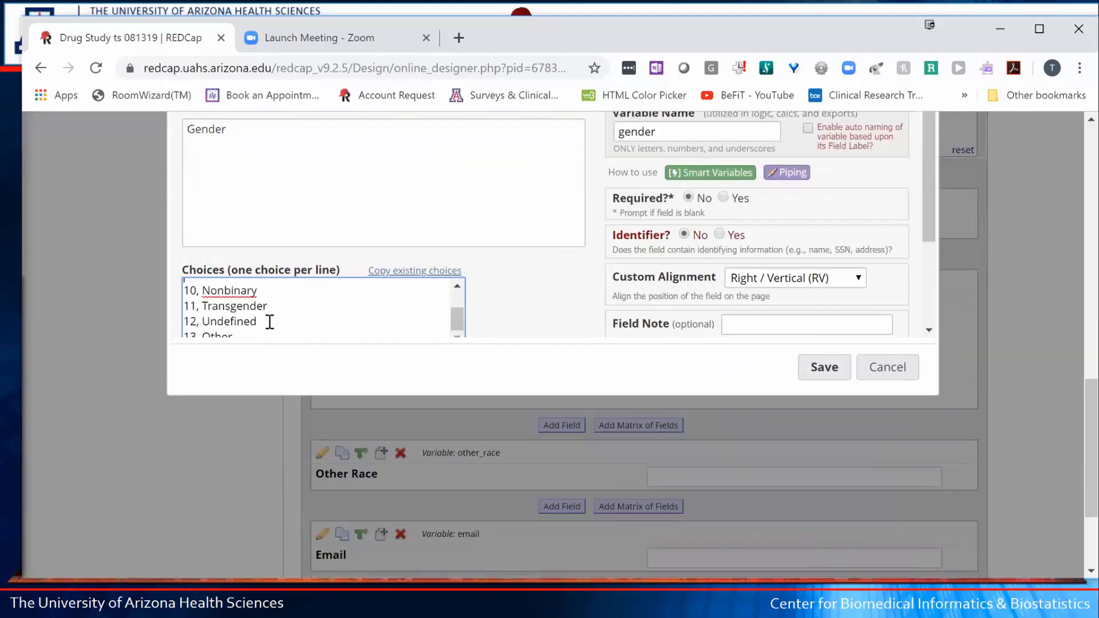
pyautogui.click(279, 319)
pyautogui.press('Return')
pyautogui.hotkey('ctrl', 'v')
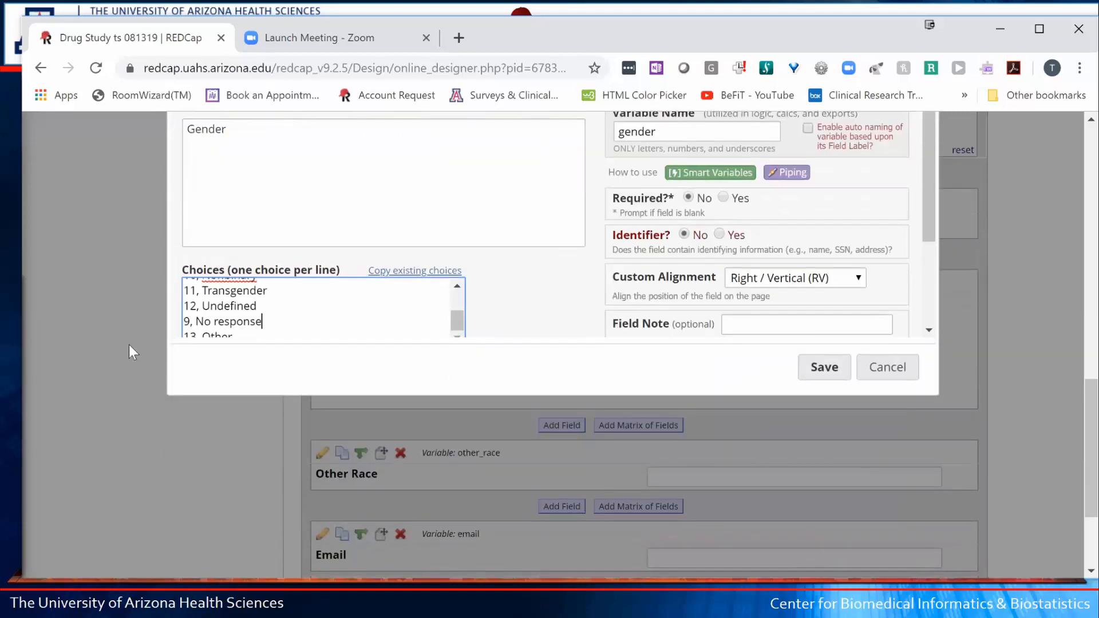
pyautogui.scroll(3, 294, 318)
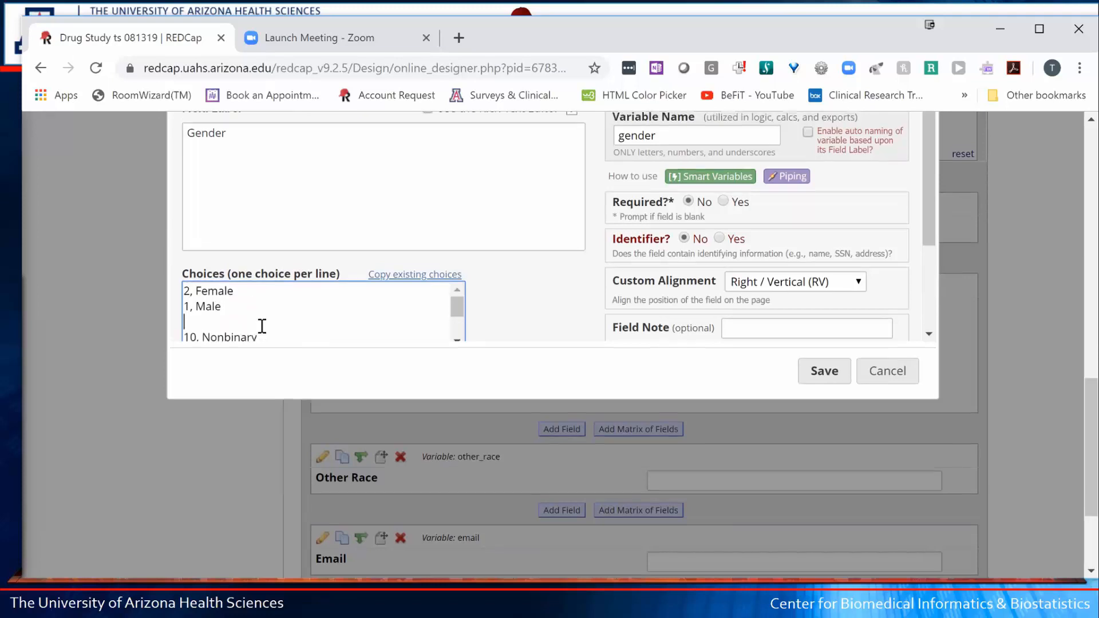
pyautogui.click(250, 322)
pyautogui.press('BackSpace')
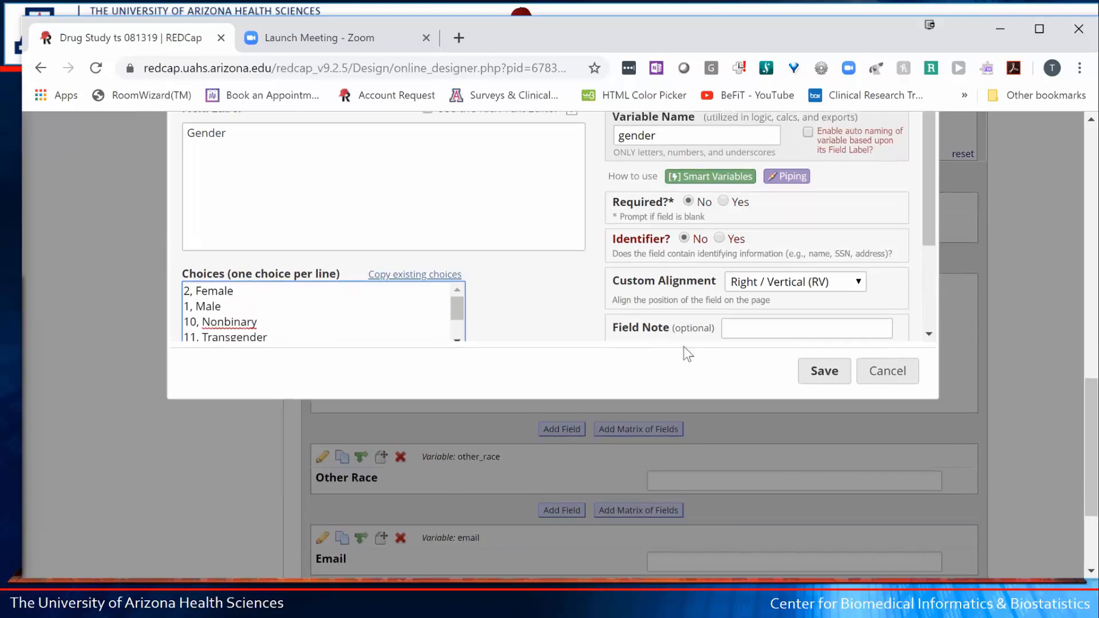
pyautogui.click(820, 375)
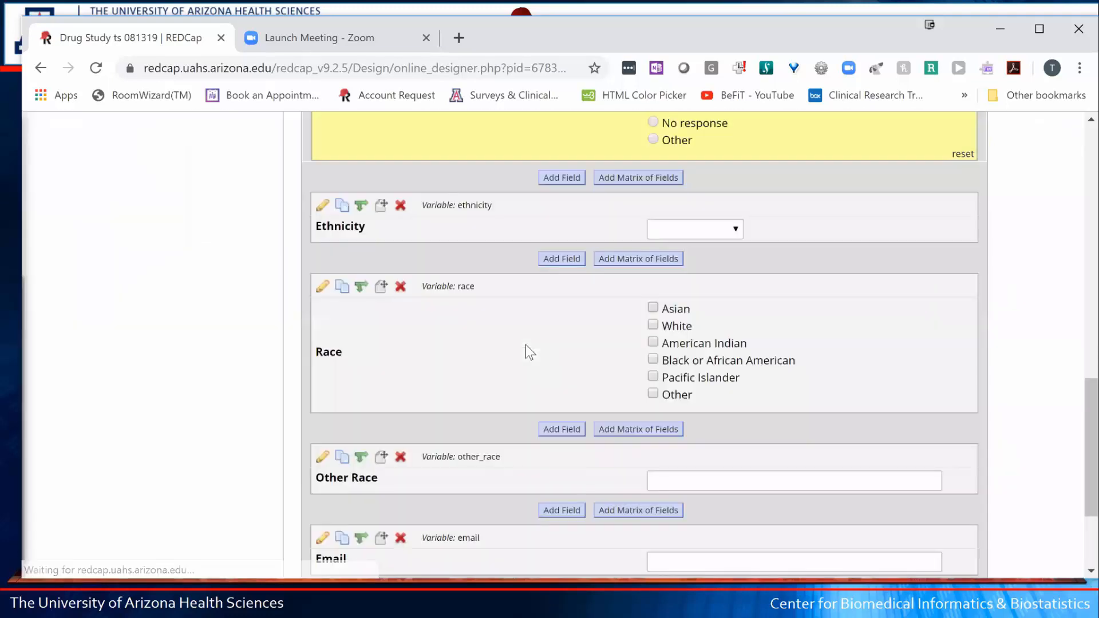
pyautogui.scroll(2, 581, 454)
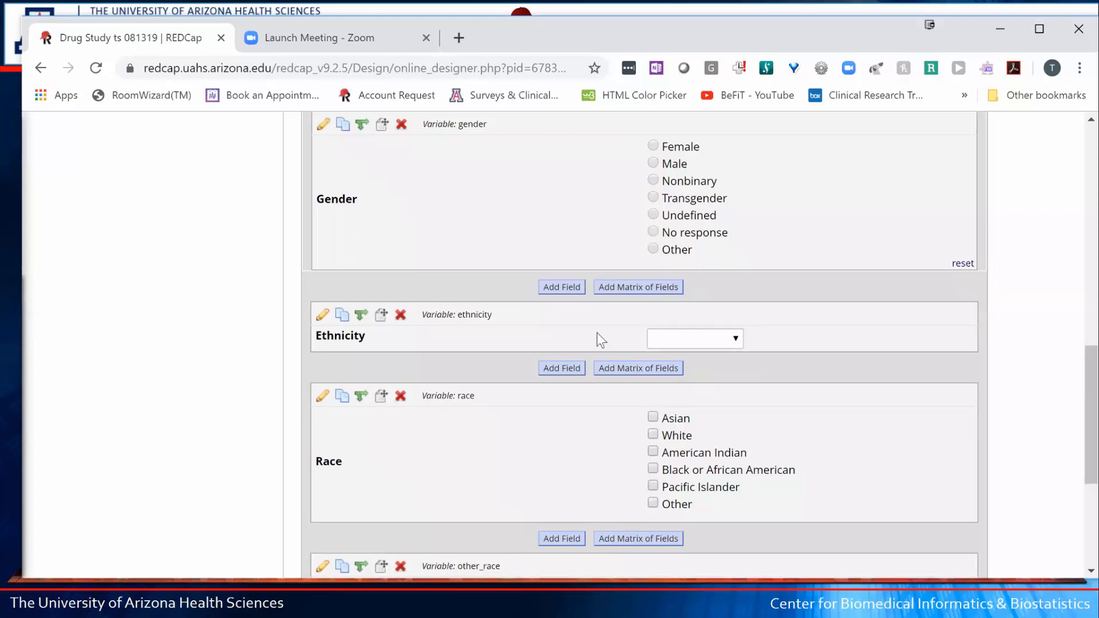
pyautogui.scroll(-5, 596, 335)
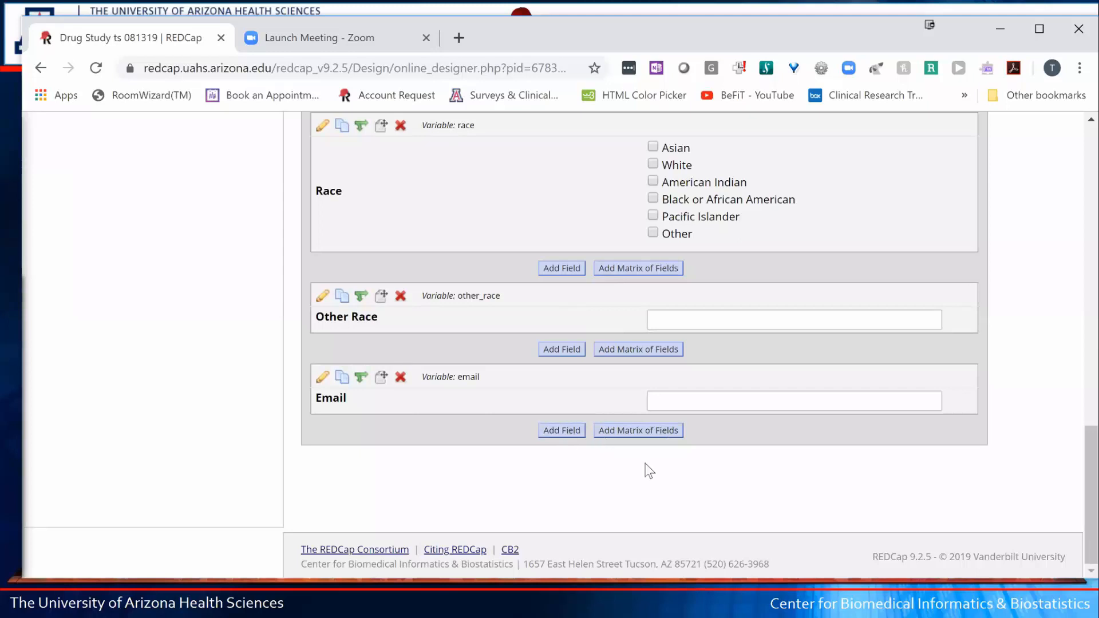
# - Add a matrix at the form's end headed 'Please provide the patient's weekly schedule for the activities below'
pyautogui.click(633, 435)
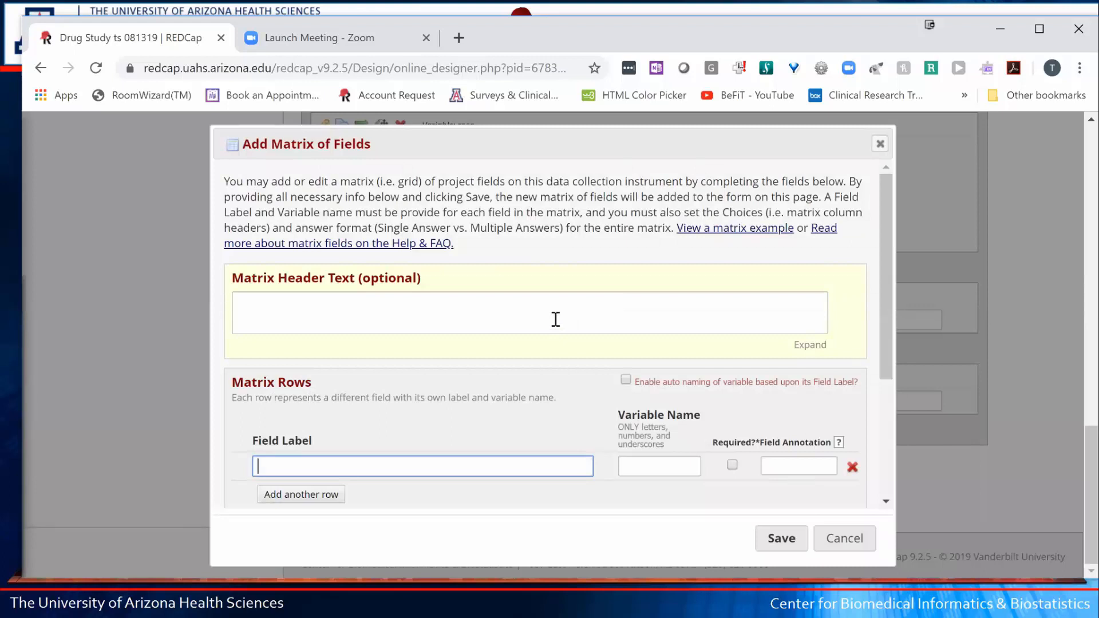
pyautogui.click(316, 318)
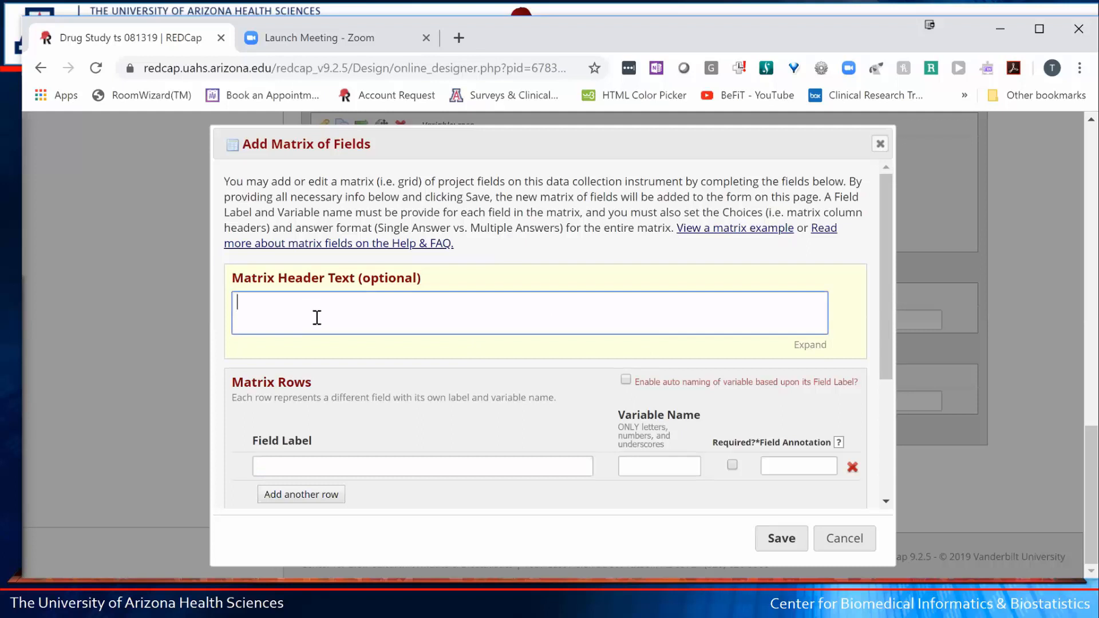
pyautogui.write('Please provide the patien')
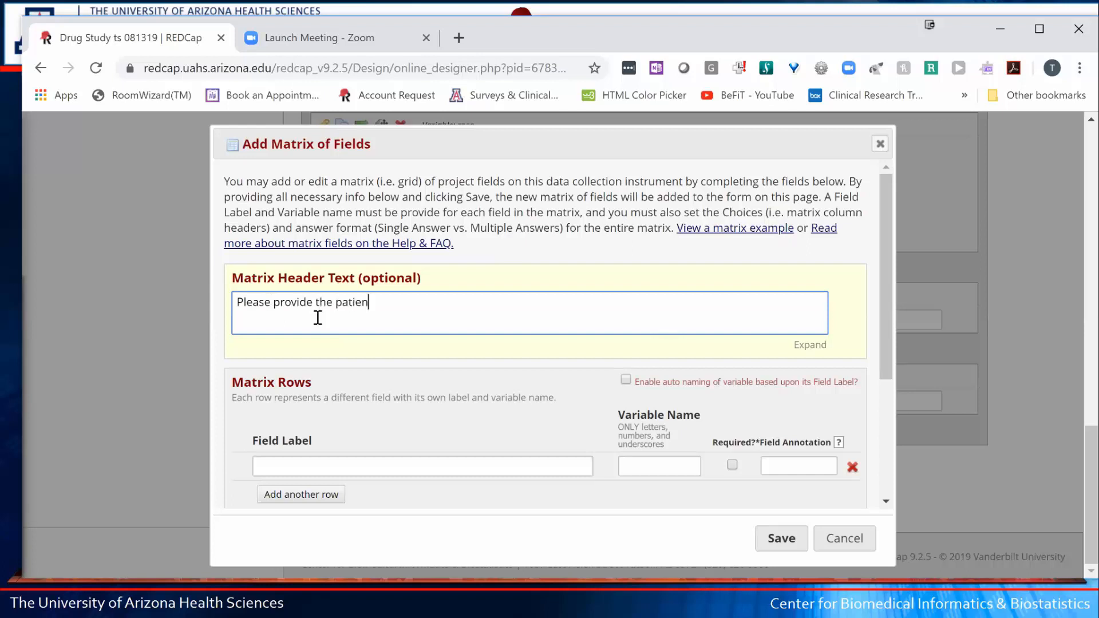
pyautogui.write("t's weekly schedule ")
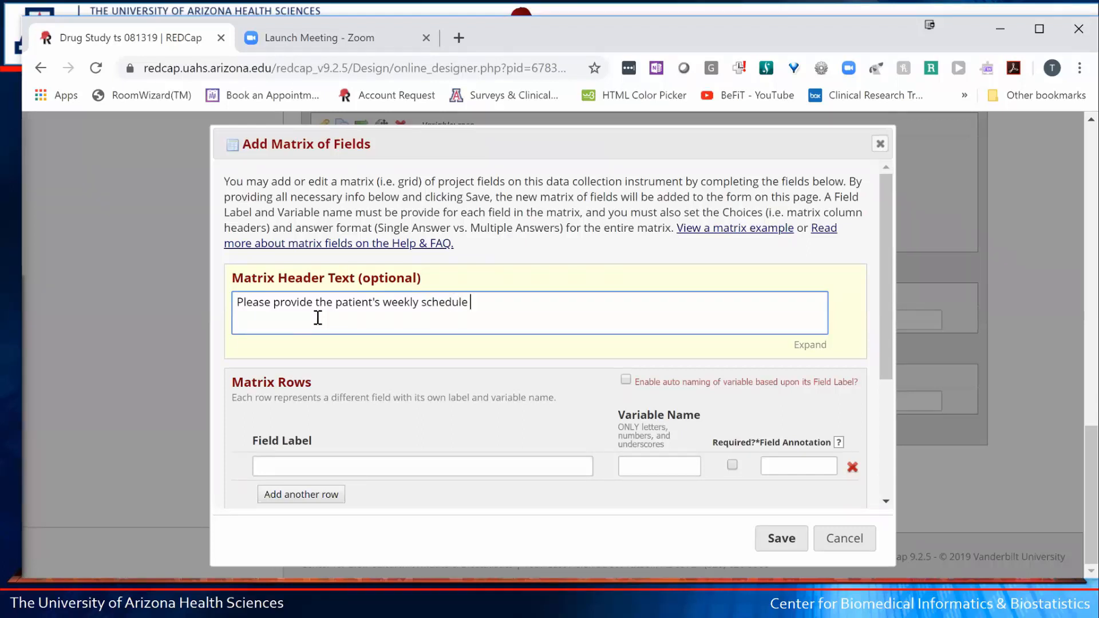
pyautogui.write('for the activities below')
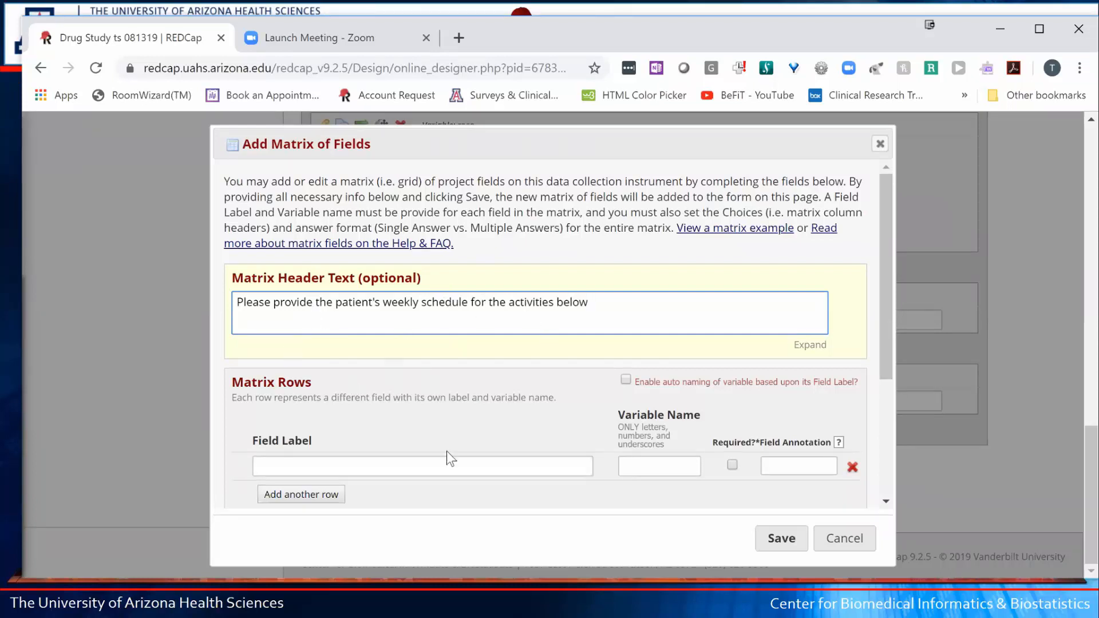
pyautogui.scroll(-2, 594, 405)
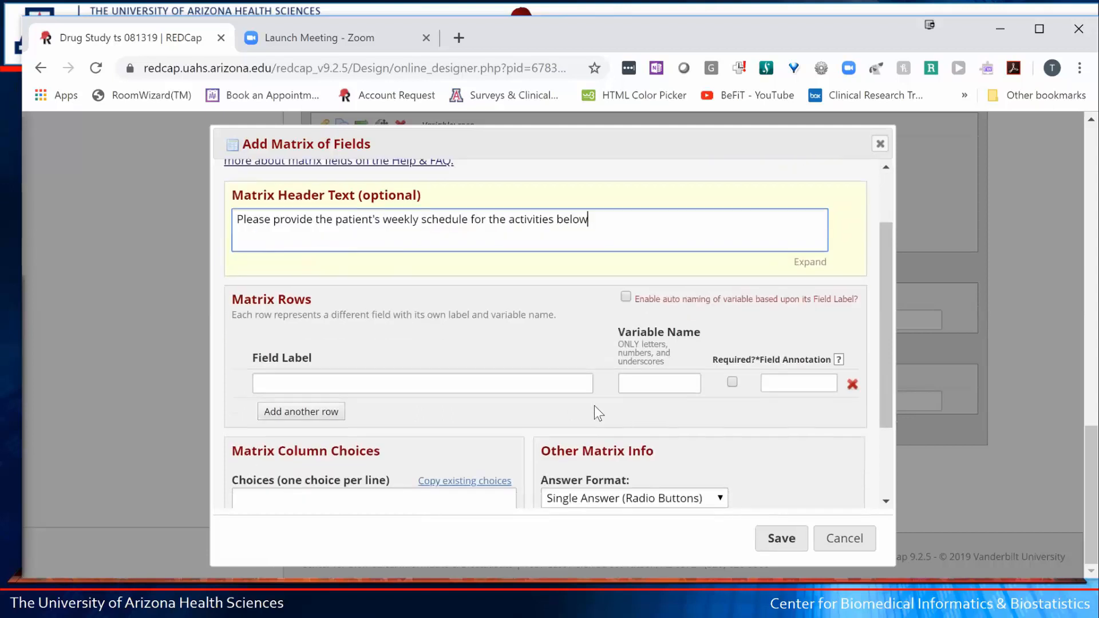
pyautogui.scroll(-2, 594, 405)
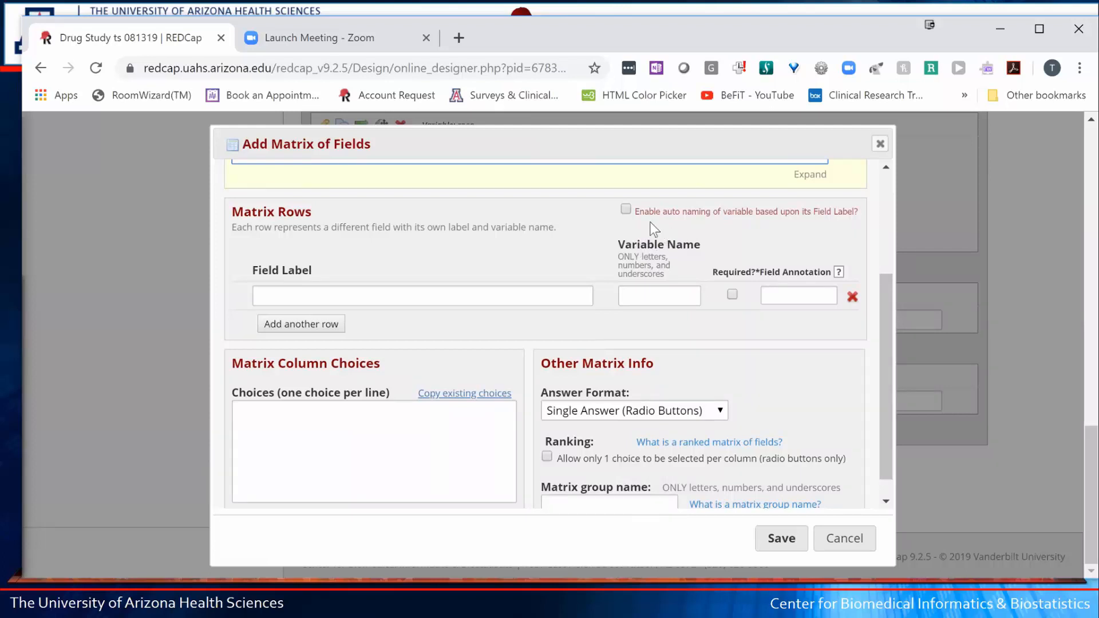
pyautogui.moveTo(645, 211); pyautogui.dragTo(791, 210)
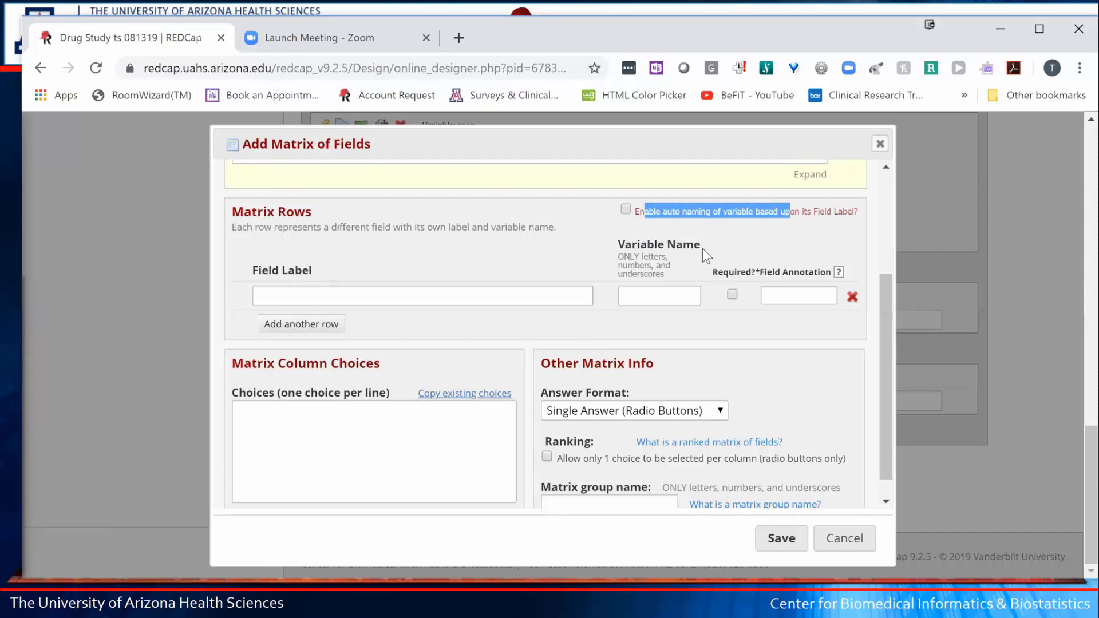
# - Enable auto naming of matrix variables from field labels and confirm the best-practice warning
pyautogui.click(625, 208)
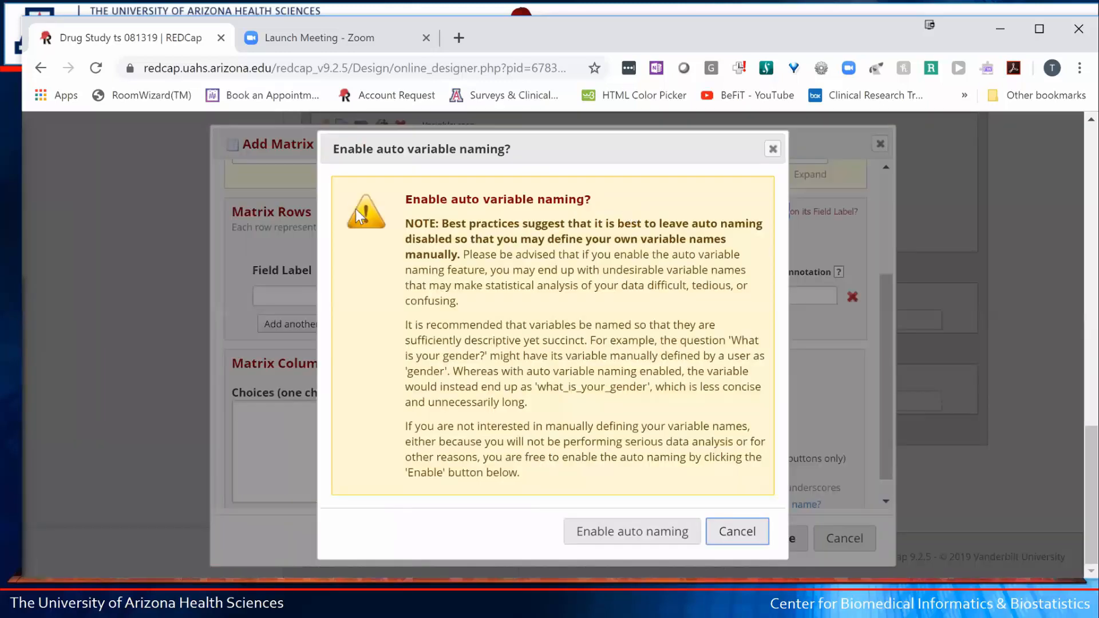
pyautogui.moveTo(468, 223); pyautogui.dragTo(680, 235)
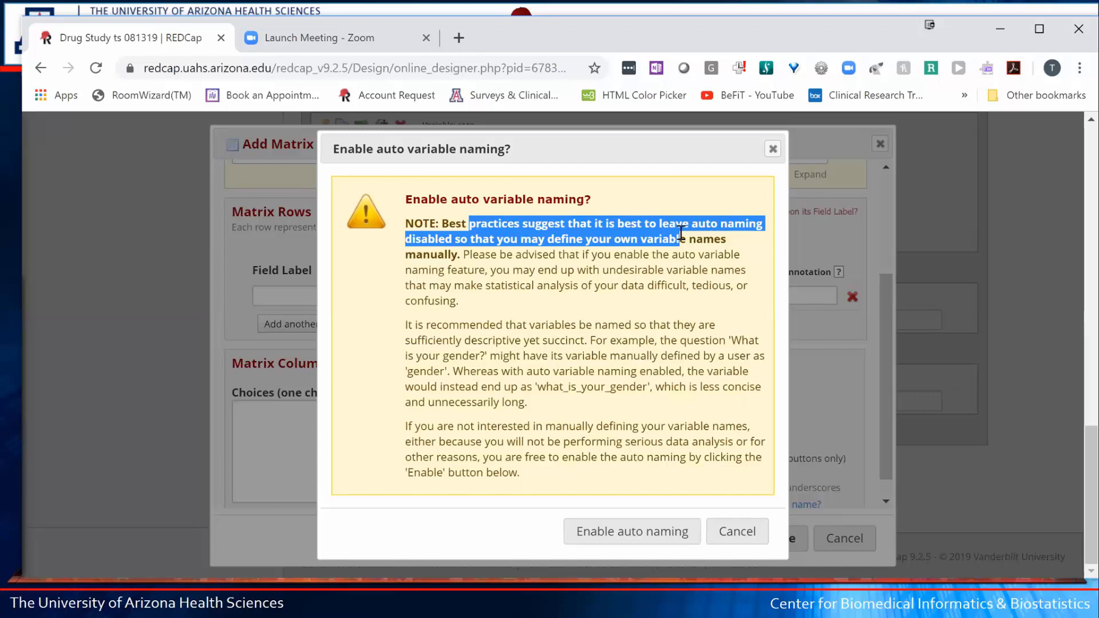
pyautogui.moveTo(680, 234); pyautogui.dragTo(681, 235)
pyautogui.click(635, 530)
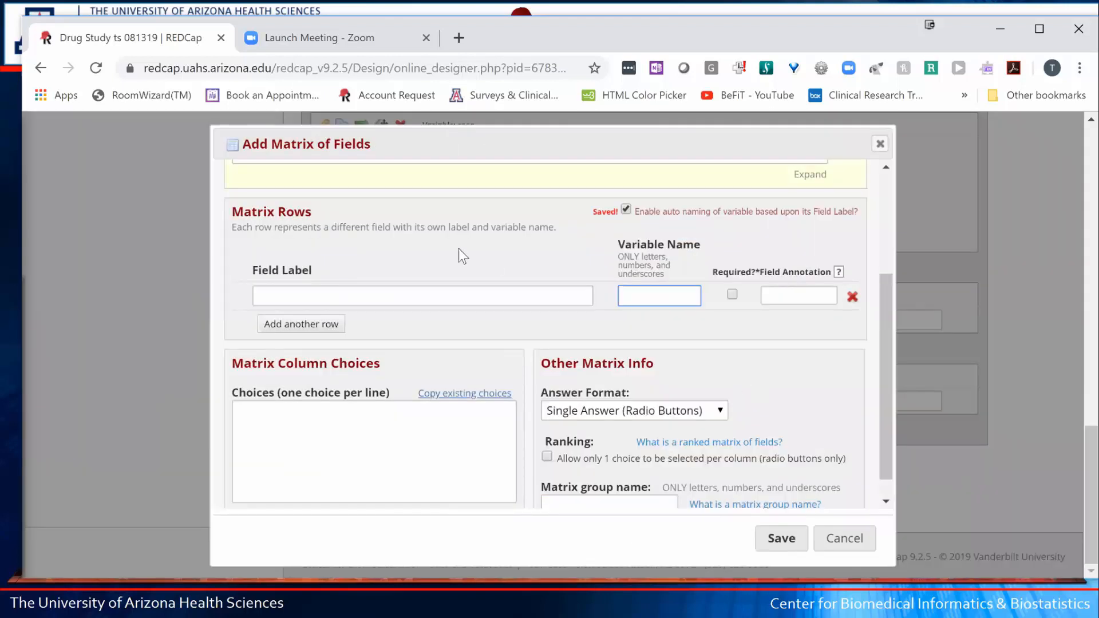
# - Enter matrix rows Walking, Jogging, Running and No exercise
pyautogui.click(309, 293)
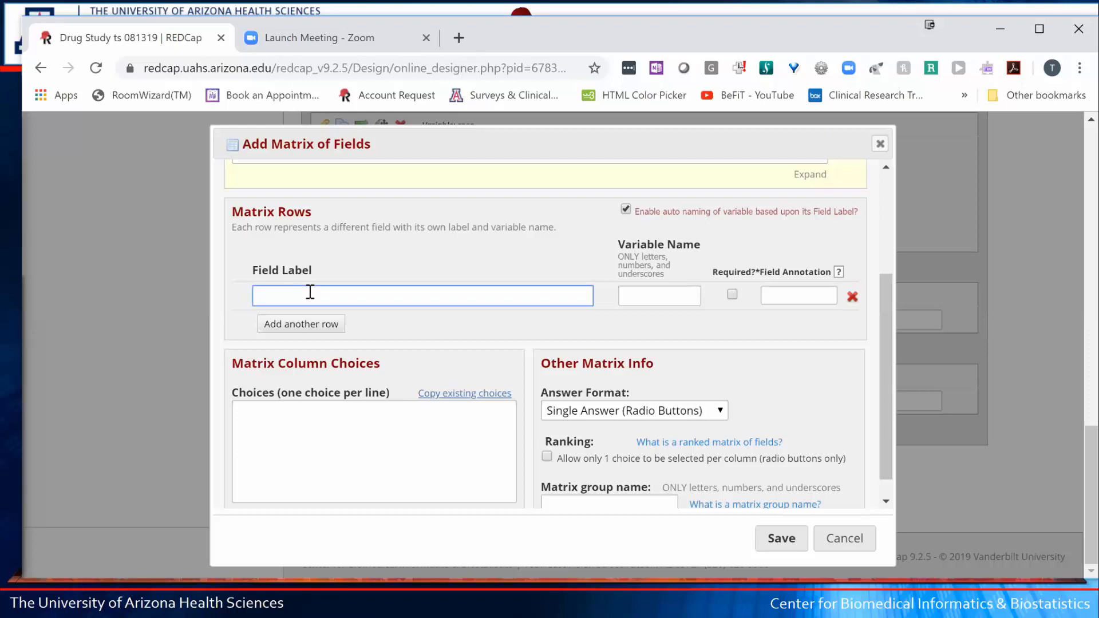
pyautogui.write('Walking')
pyautogui.click(316, 329)
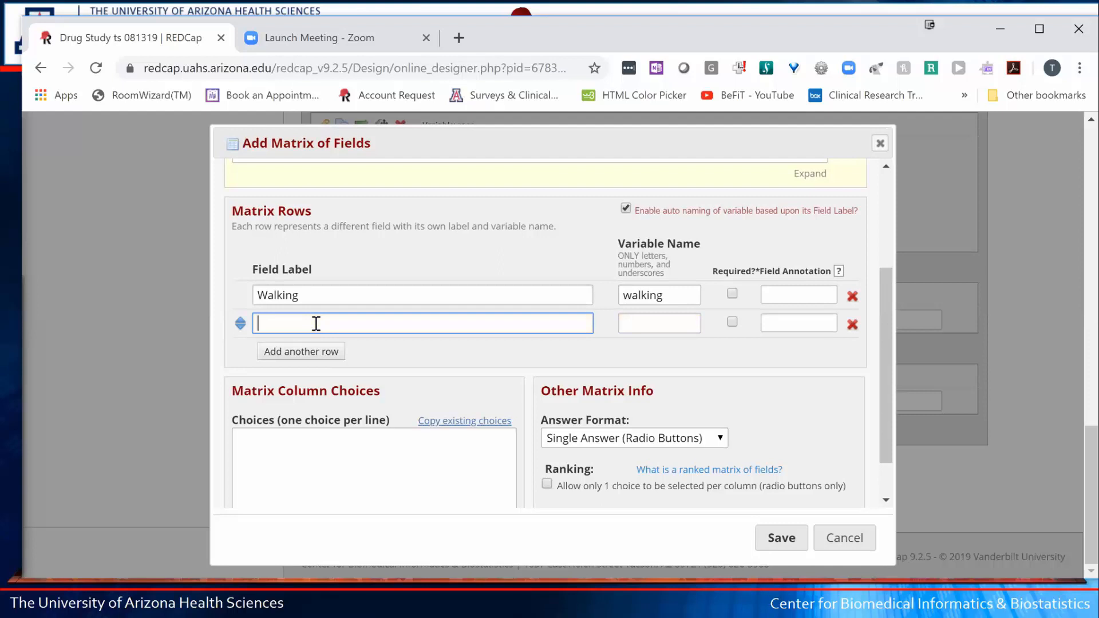
pyautogui.write('Jogging')
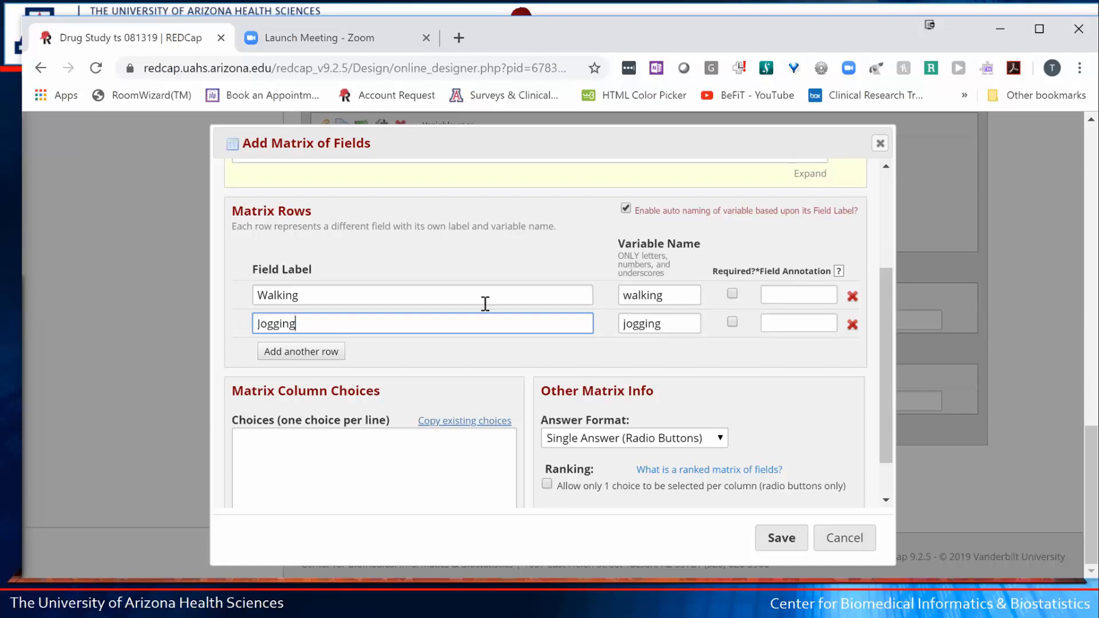
pyautogui.click(301, 352)
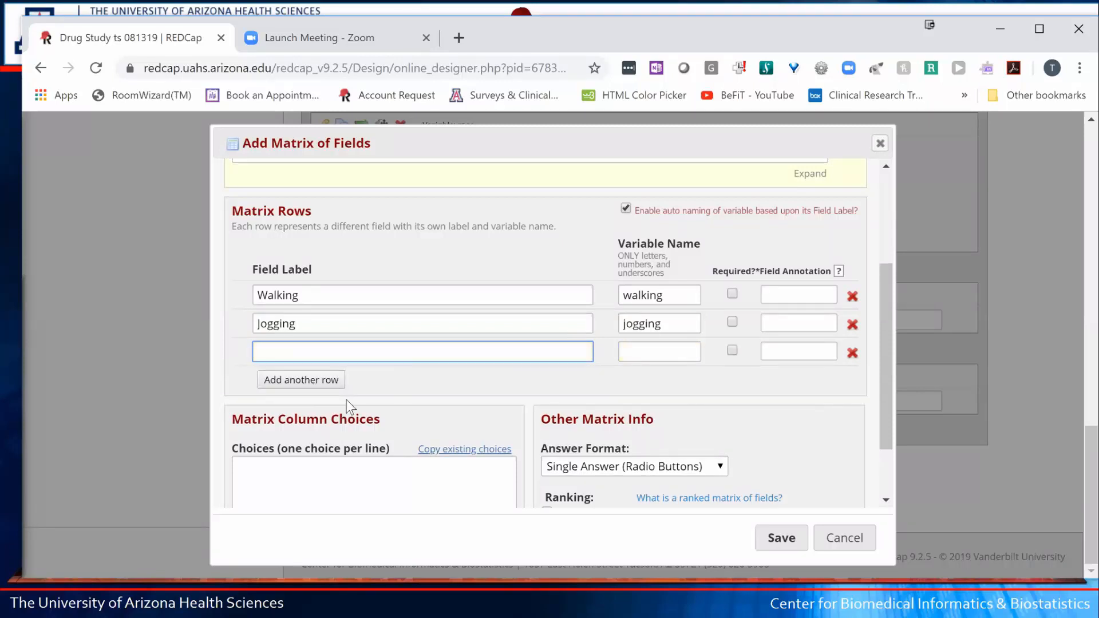
pyautogui.write('Running')
pyautogui.click(280, 381)
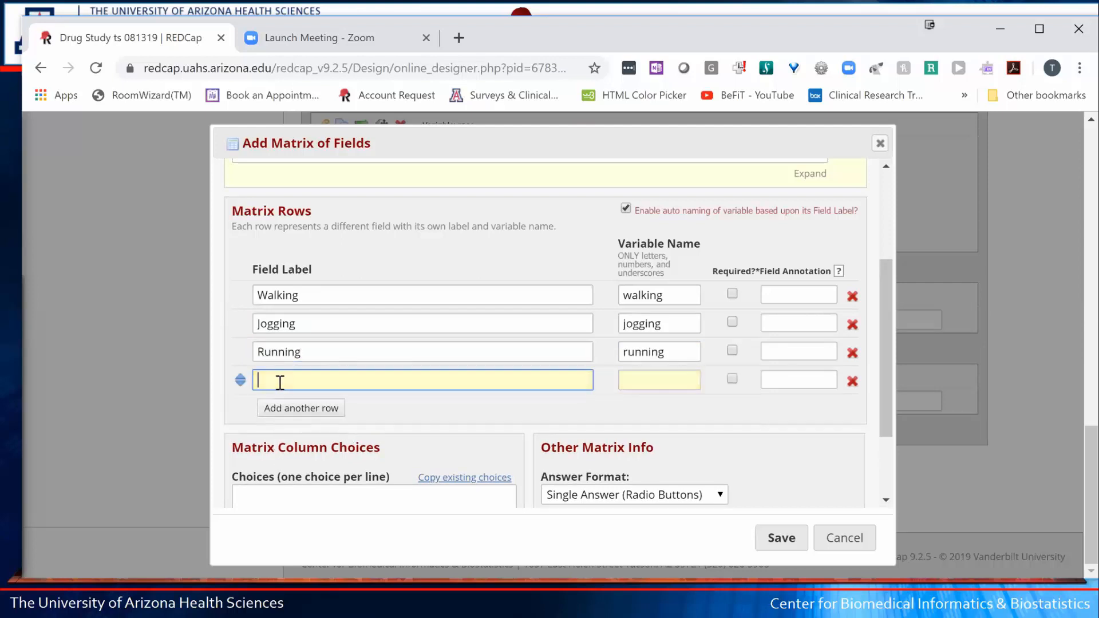
pyautogui.write('No exercise')
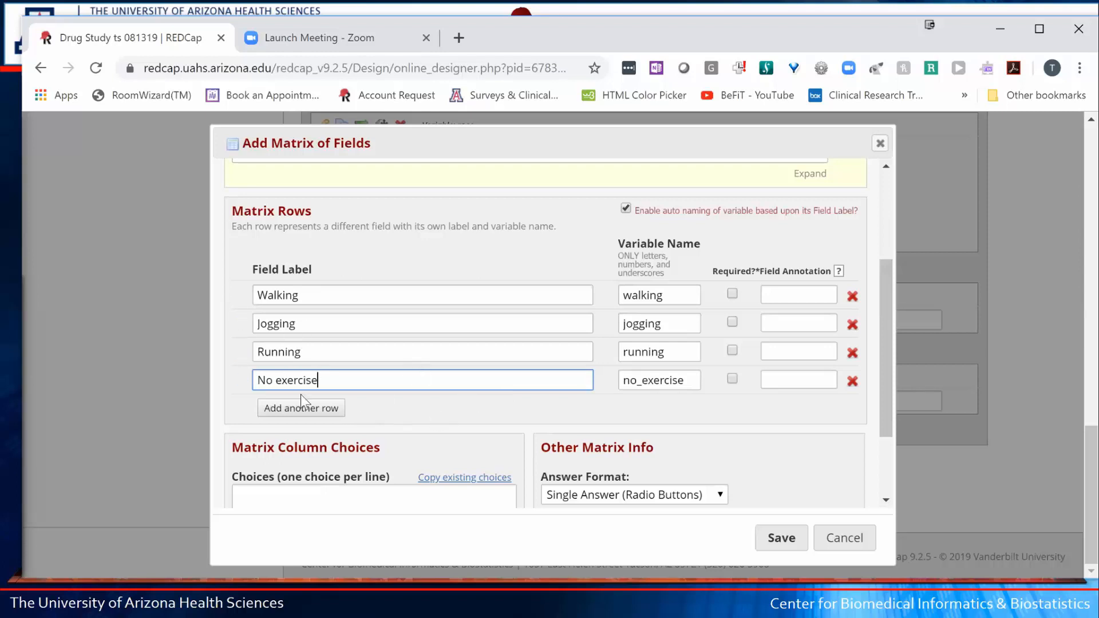
pyautogui.scroll(-2, 325, 445)
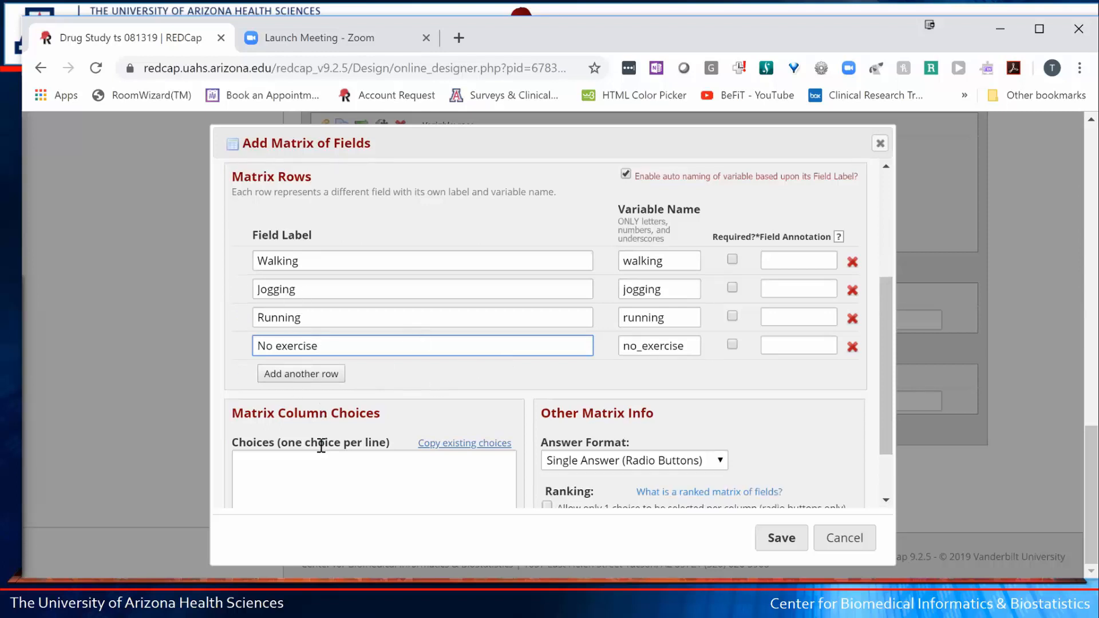
# - Enter matrix column choices Sunday through Saturday, one per line
pyautogui.click(277, 422)
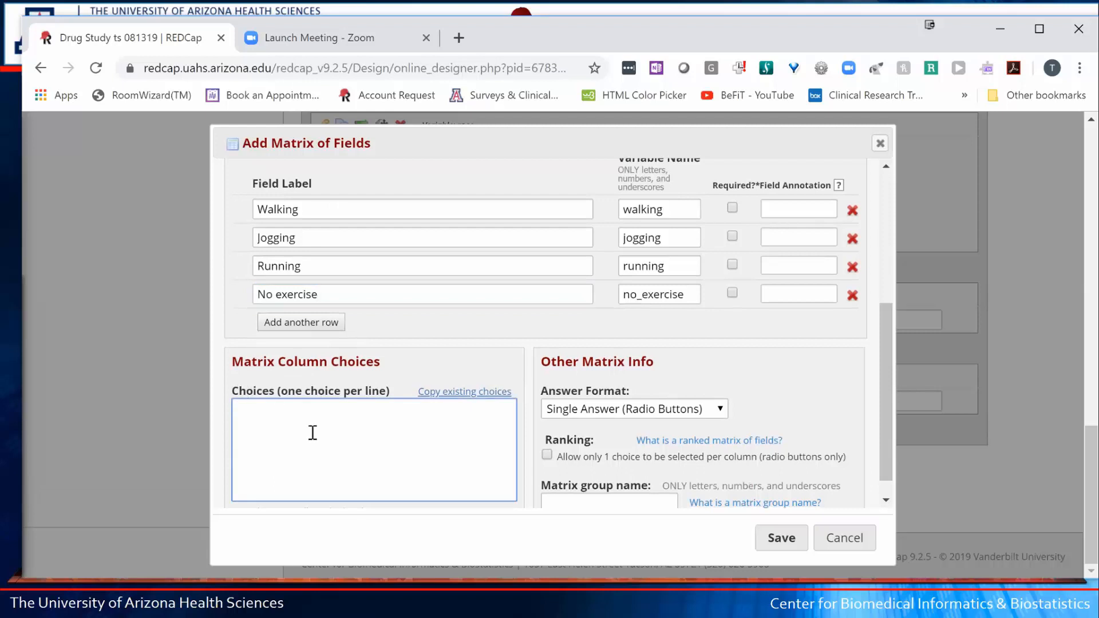
pyautogui.write('Sunday')
pyautogui.press('Return')
pyautogui.write('Monday')
pyautogui.press('Return')
pyautogui.write('Tuesday')
pyautogui.press('Return')
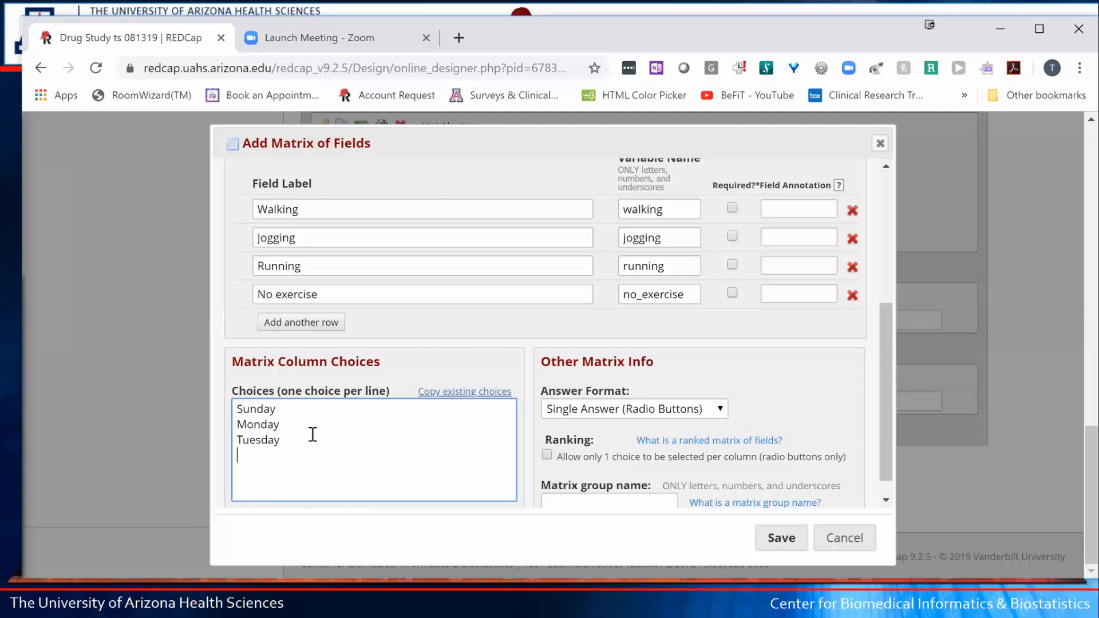
pyautogui.write('Wedn')
pyautogui.press('BackSpace')
pyautogui.press('BackSpace')
pyautogui.write('dnesday')
pyautogui.press('Return')
pyautogui.write('Thursday')
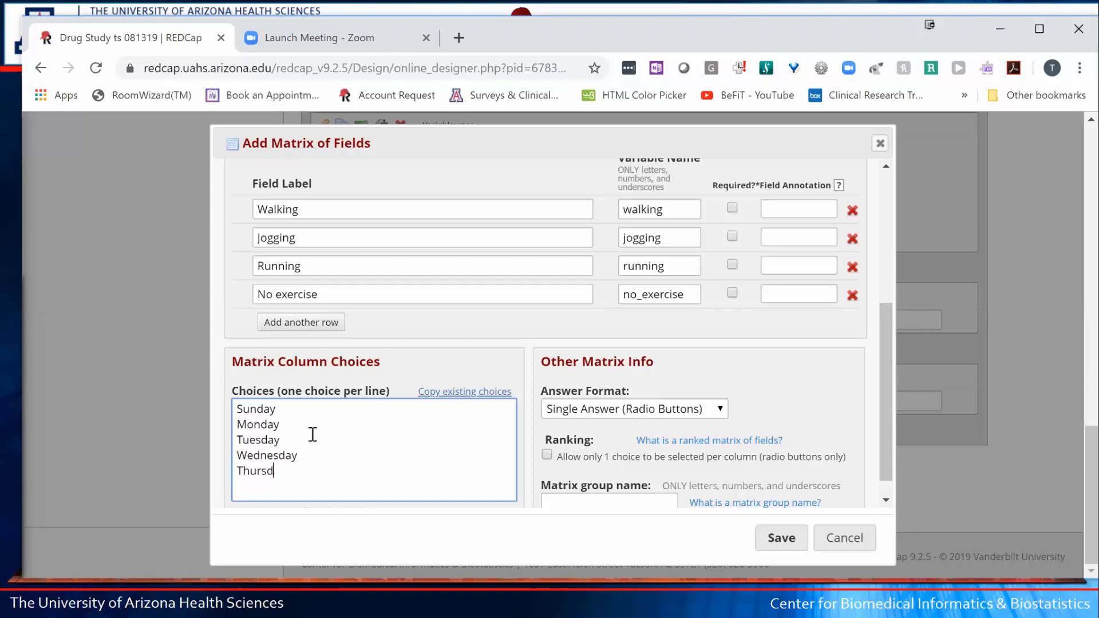
pyautogui.press('Return')
pyautogui.write('Friday')
pyautogui.press('Return')
pyautogui.write('Saturday')
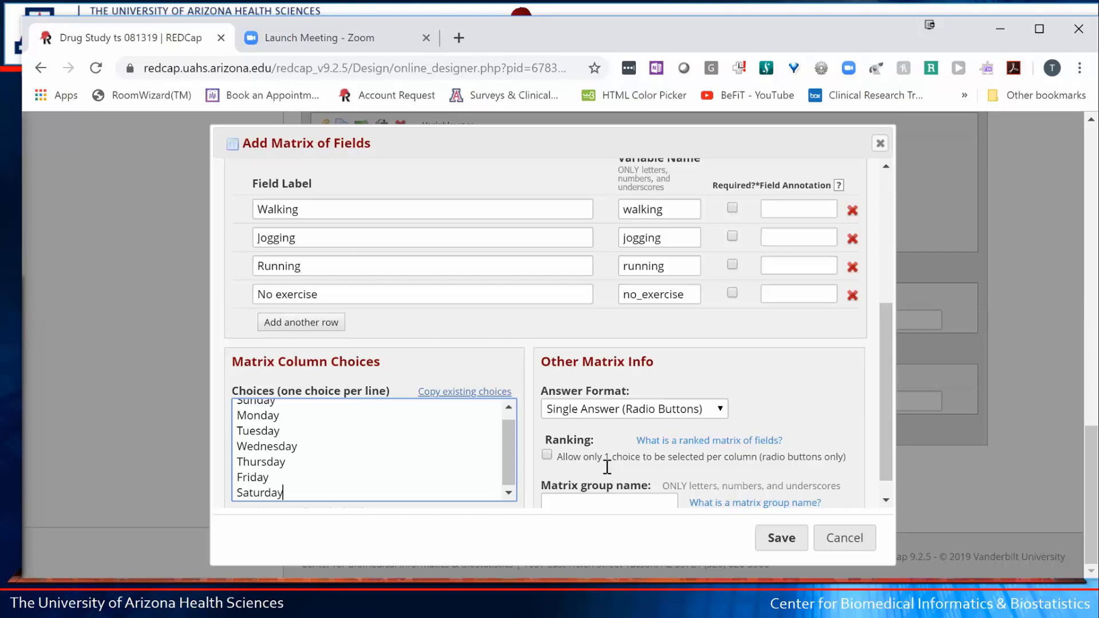
# - Accept the auto-coded 1–7 raw values and name the matrix group exercise
pyautogui.scroll(-1, 607, 467)
pyautogui.click(574, 484)
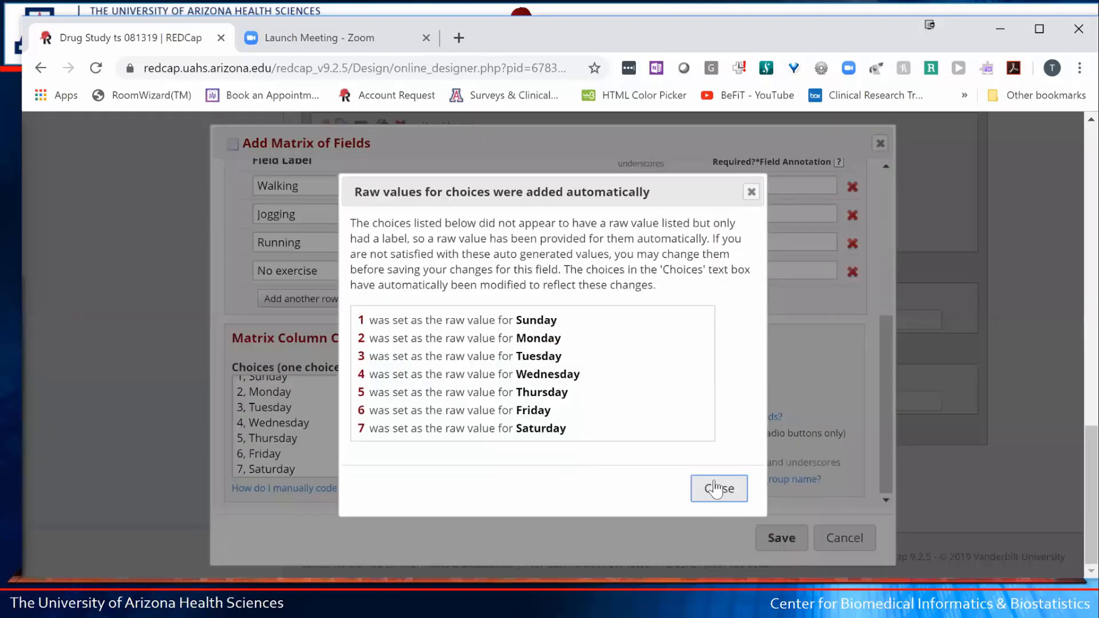
pyautogui.click(717, 489)
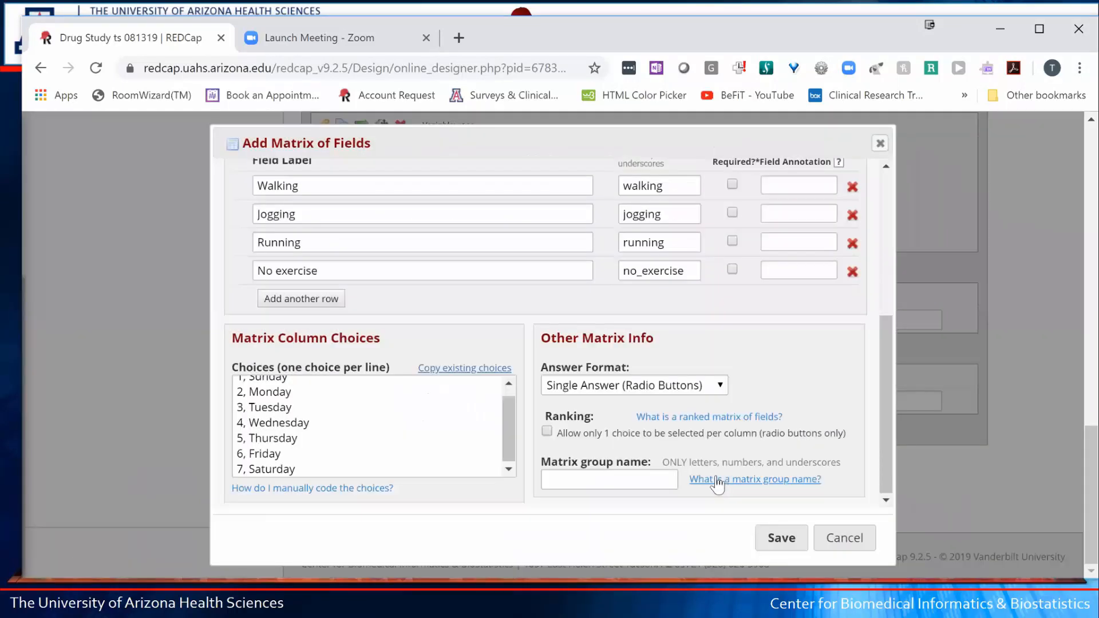
pyautogui.click(566, 479)
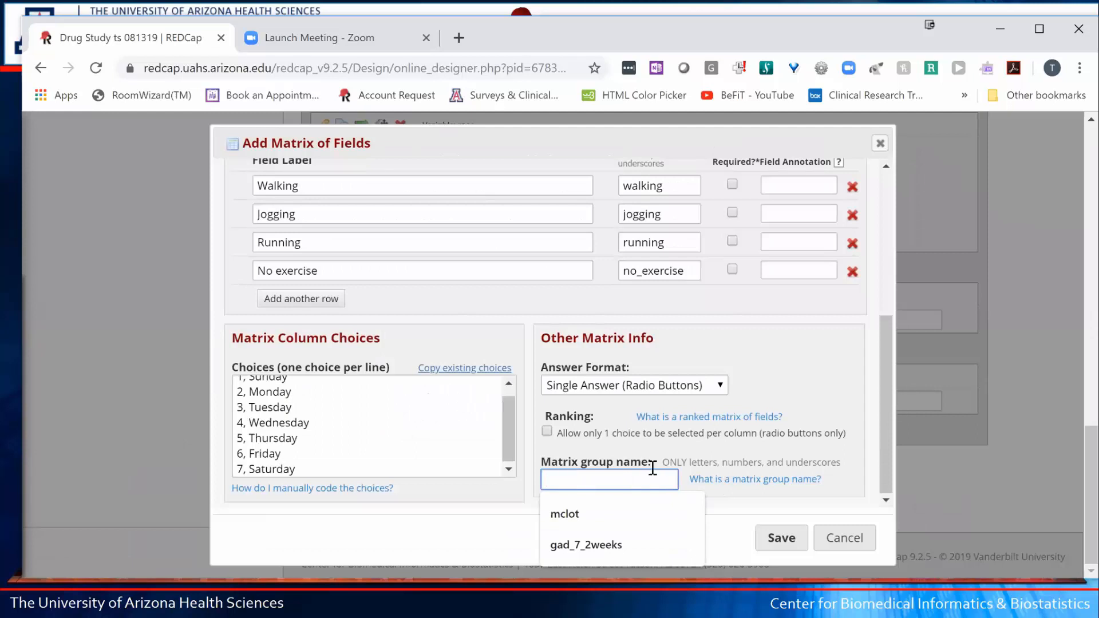
pyautogui.moveTo(591, 467); pyautogui.dragTo(616, 465)
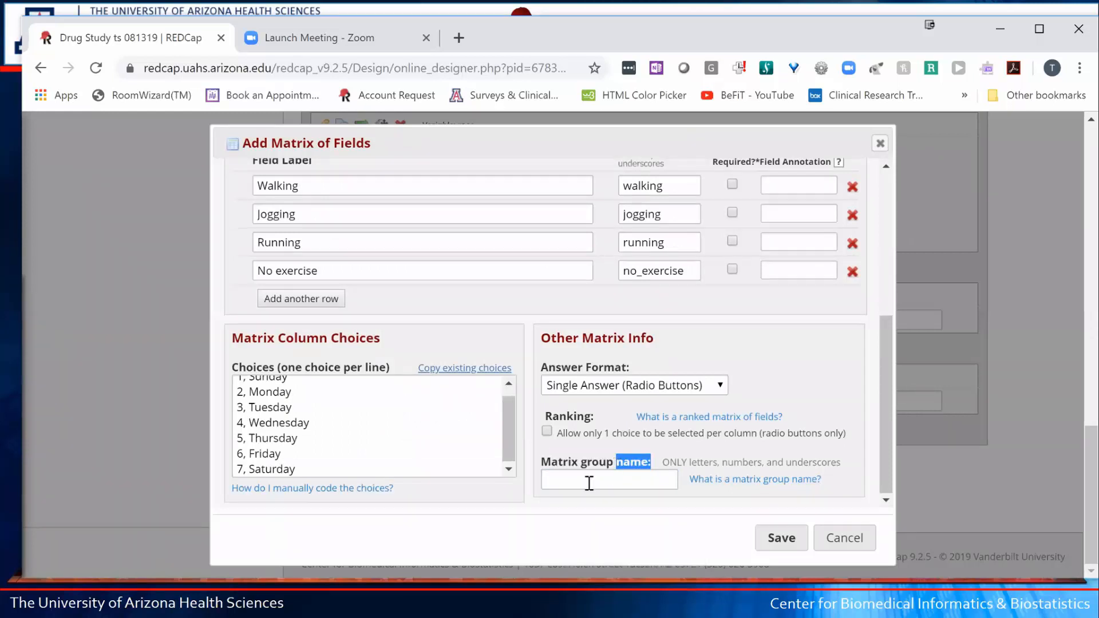
pyautogui.click(582, 481)
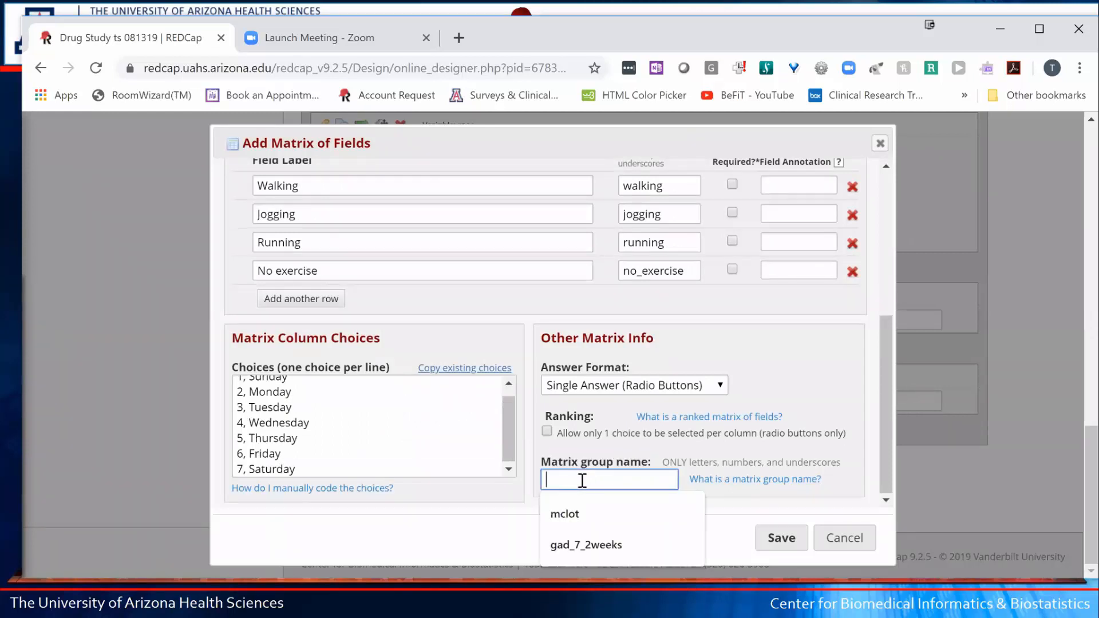
pyautogui.write('exer')
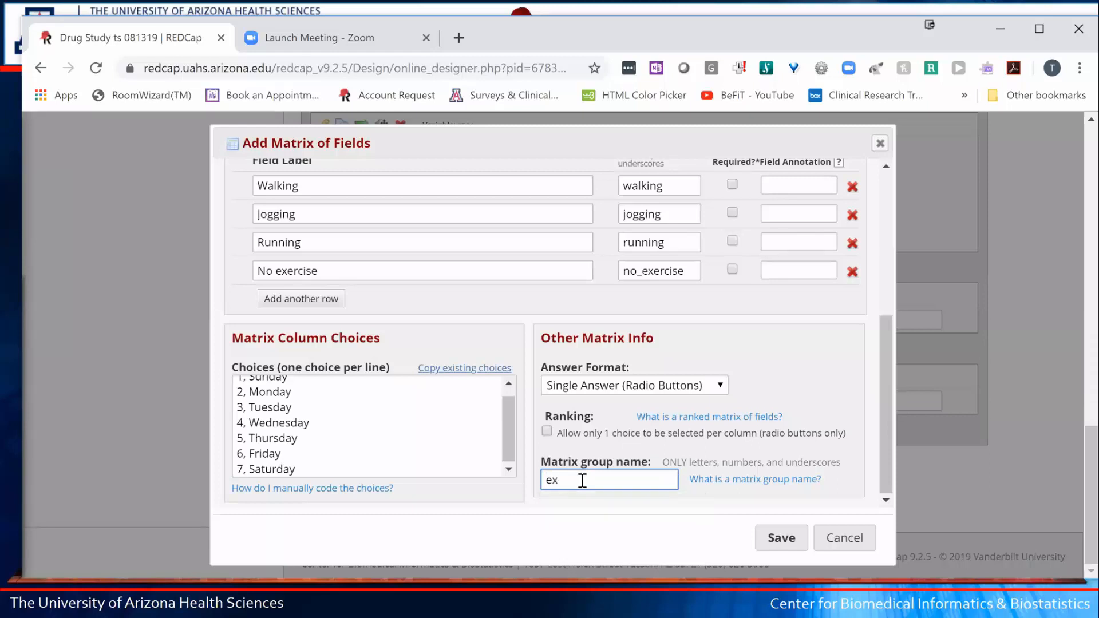
pyautogui.write('cise')
# - Save the exercise matrix and test its radio buttons: Jogging on Monday, Walking on Sunday and Wednesday
pyautogui.click(789, 543)
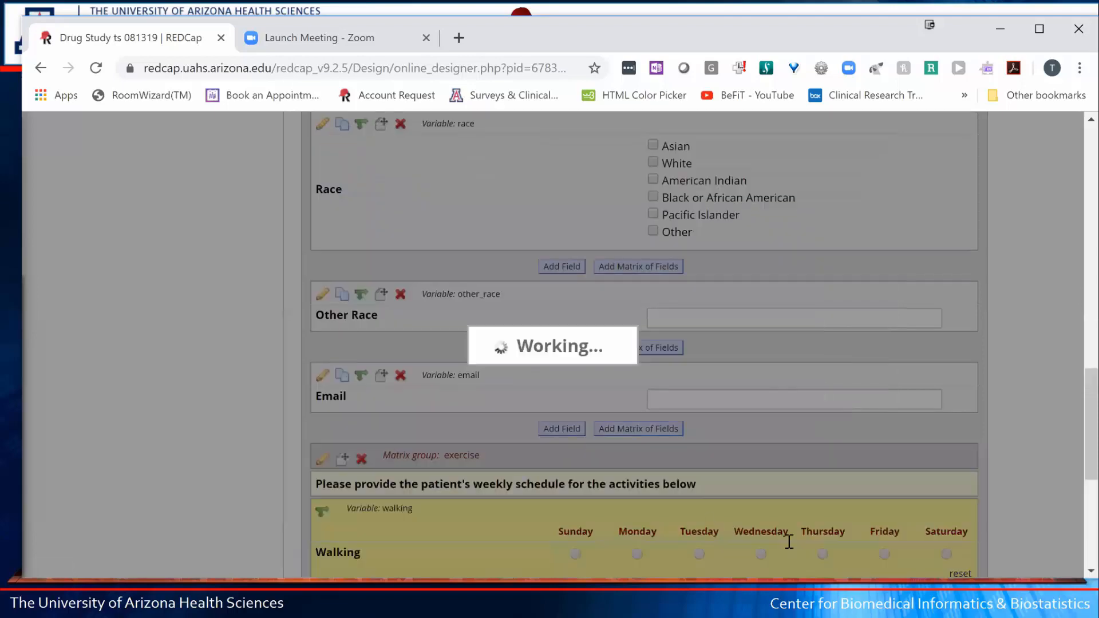
pyautogui.scroll(-5, 732, 490)
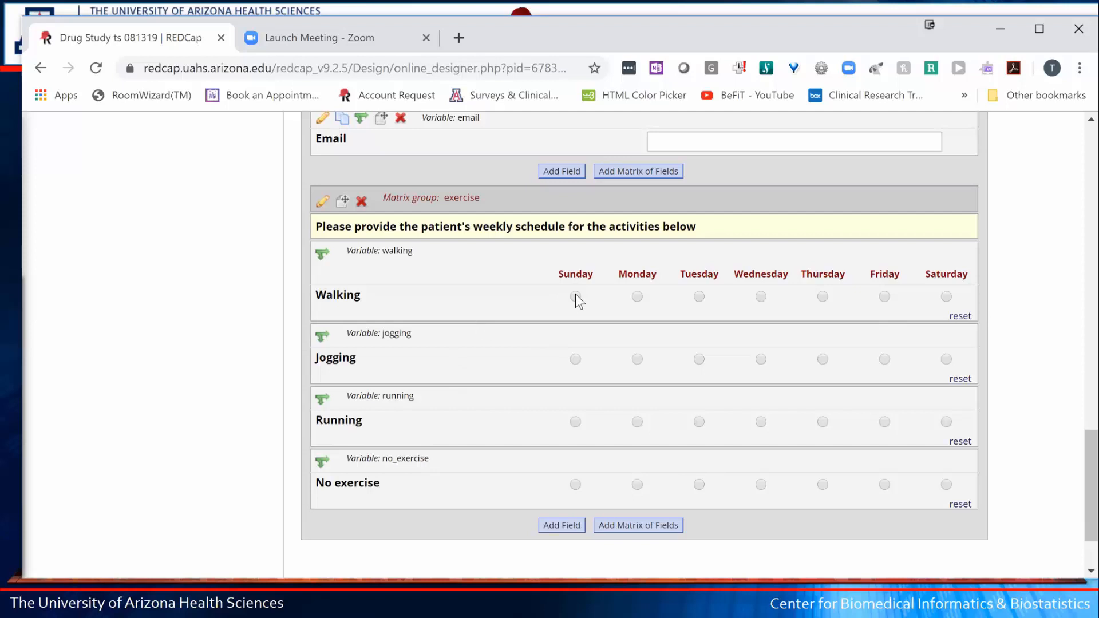
pyautogui.click(634, 360)
pyautogui.click(761, 296)
pyautogui.click(576, 296)
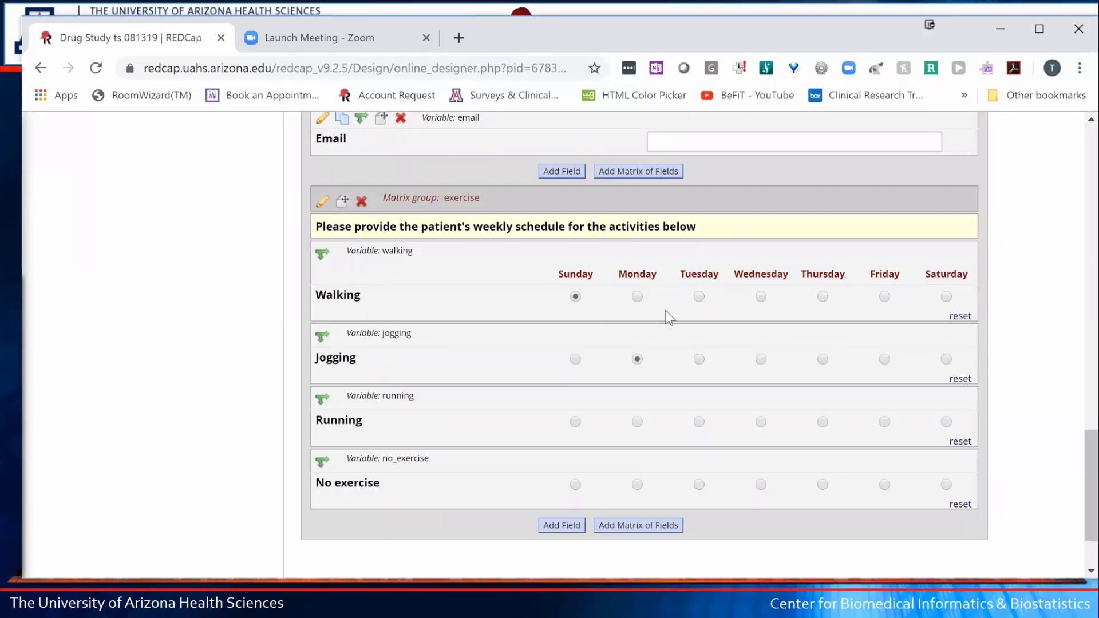
pyautogui.click(760, 297)
pyautogui.click(575, 297)
# - Change the exercise matrix's Answer Format to Multiple Answers (Checkboxes) and save it
pyautogui.click(324, 204)
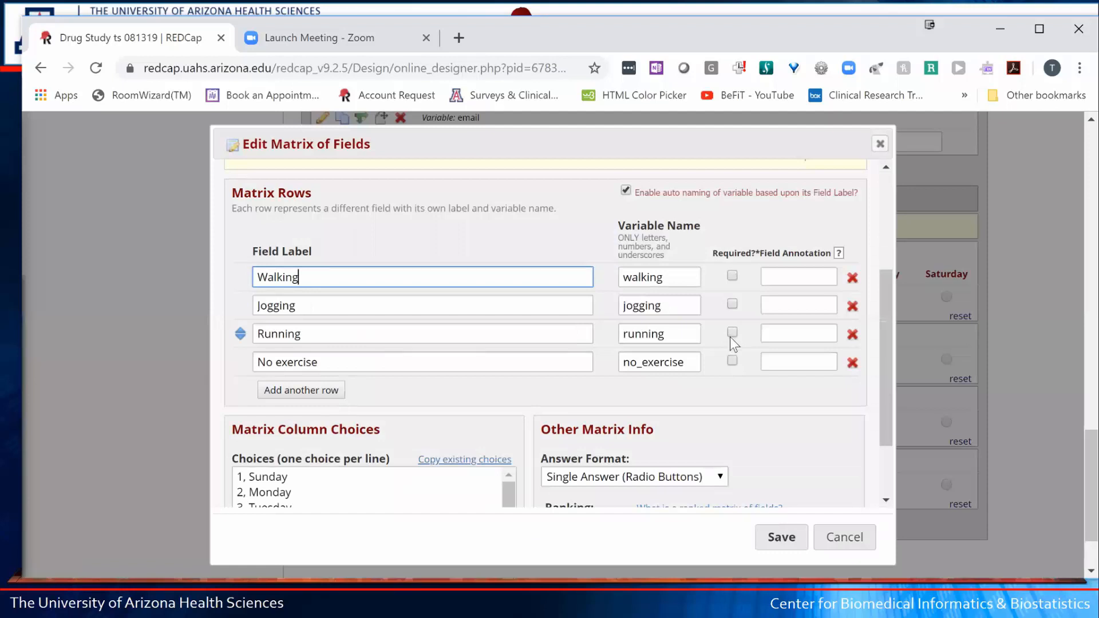
pyautogui.scroll(-2, 739, 339)
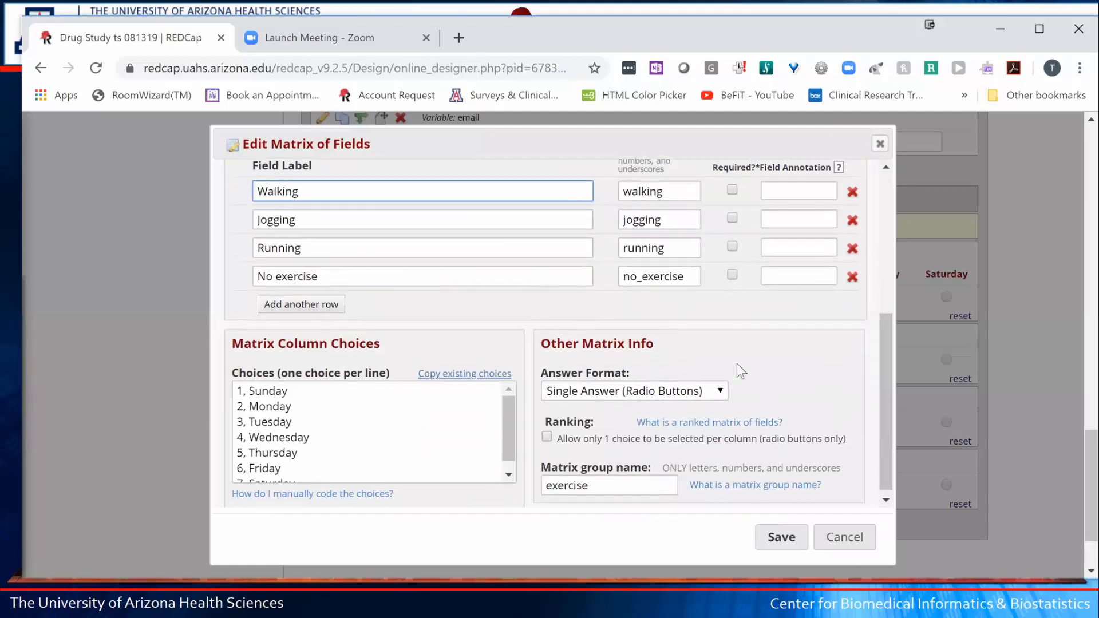
pyautogui.moveTo(631, 373)
pyautogui.mouseDown()
pyautogui.moveTo(541, 373)
pyautogui.moveTo(535, 360)
pyautogui.moveTo(642, 379)
pyautogui.mouseUp()
pyautogui.click(644, 379)
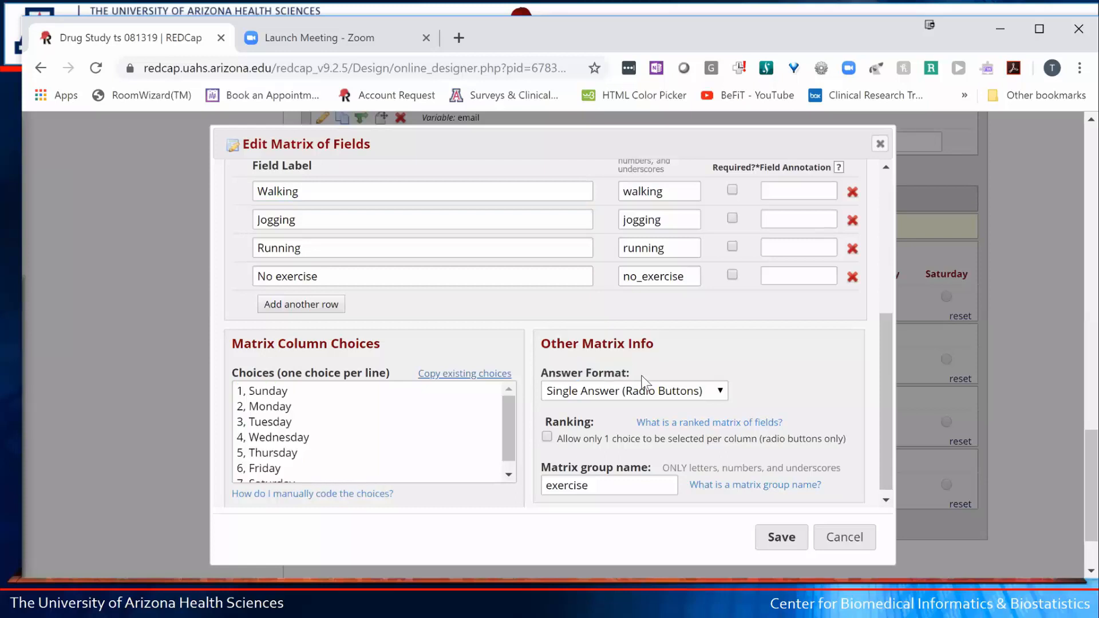
pyautogui.click(718, 390)
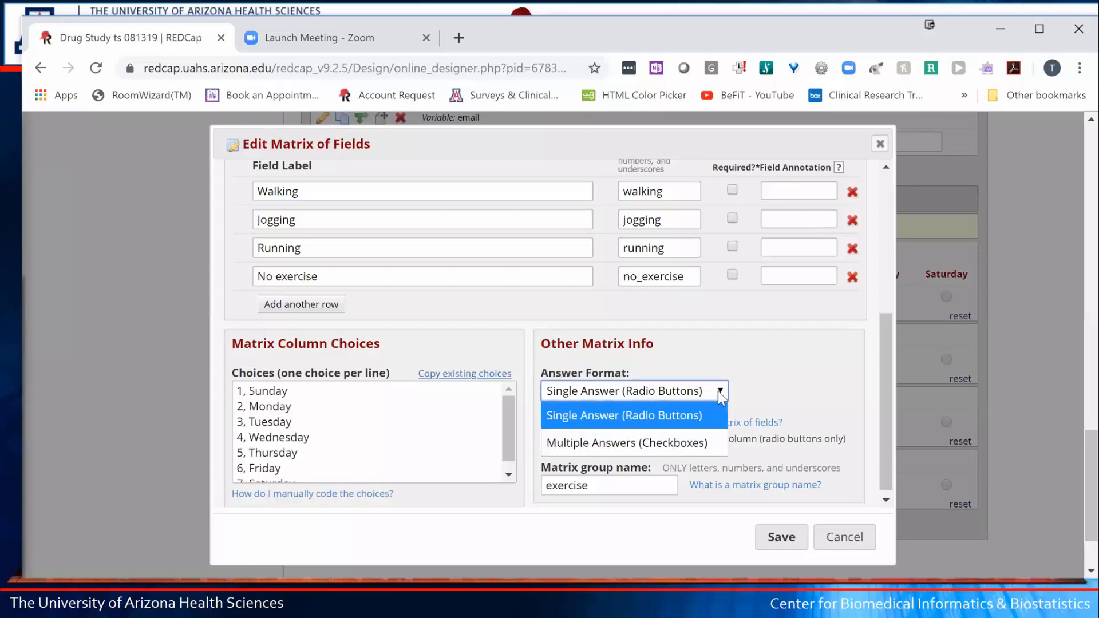
pyautogui.click(678, 453)
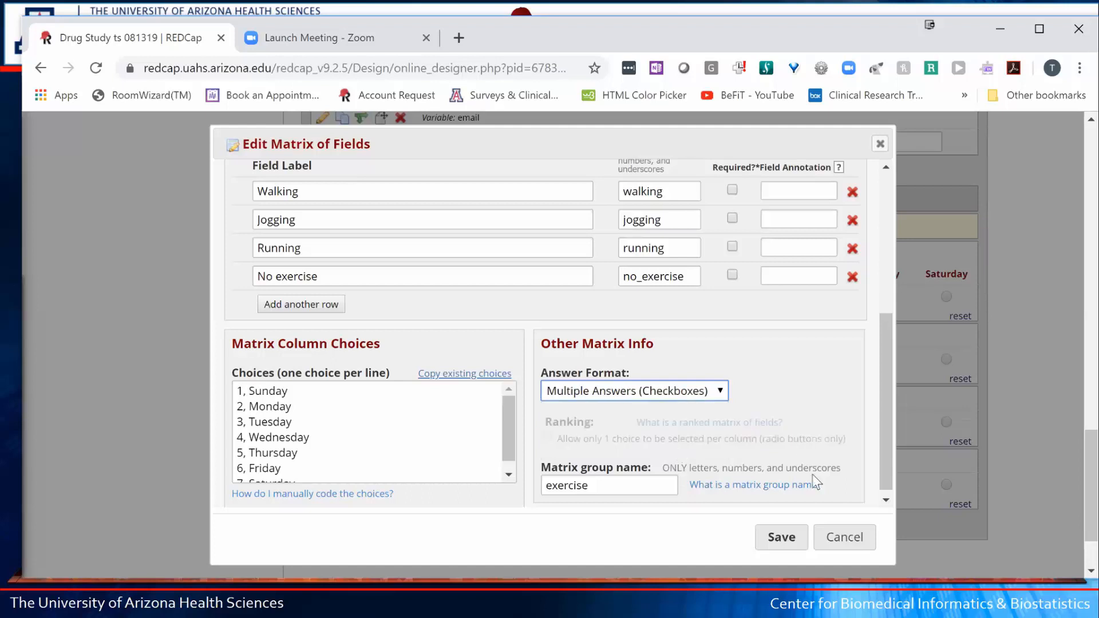
pyautogui.click(780, 538)
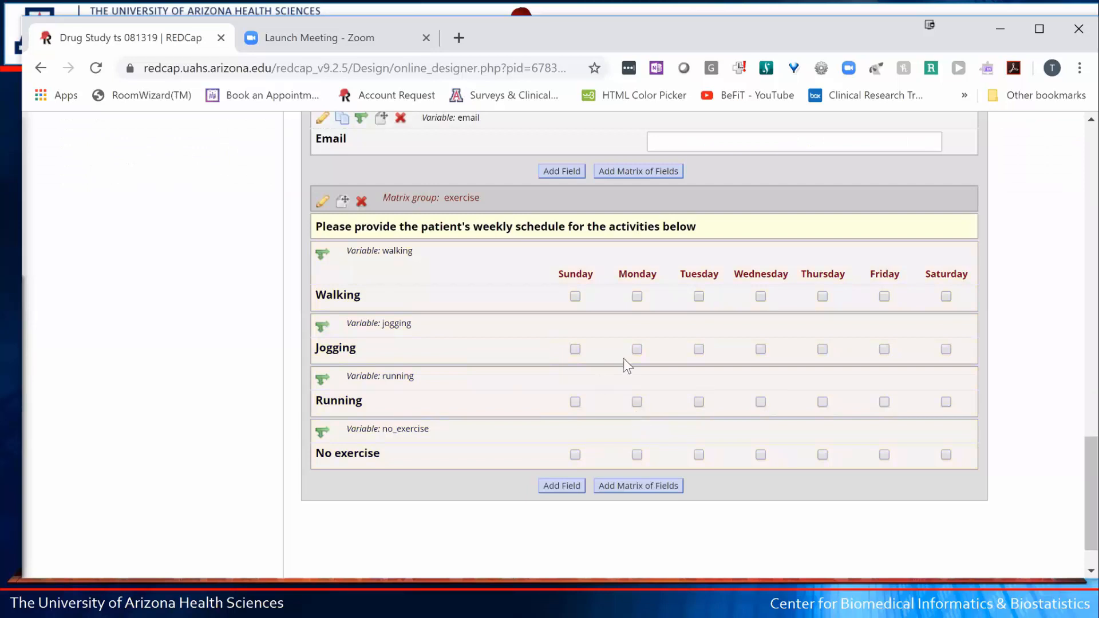
pyautogui.click(575, 297)
pyautogui.scroll(10, 747, 329)
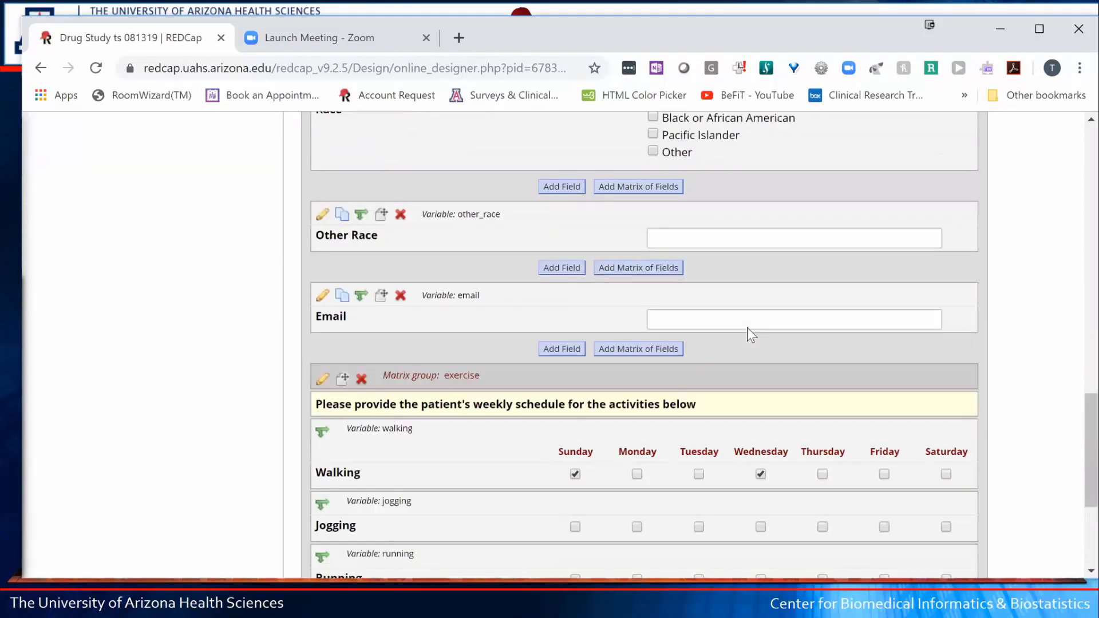
pyautogui.scroll(10, 744, 320)
pyautogui.scroll(3, 741, 317)
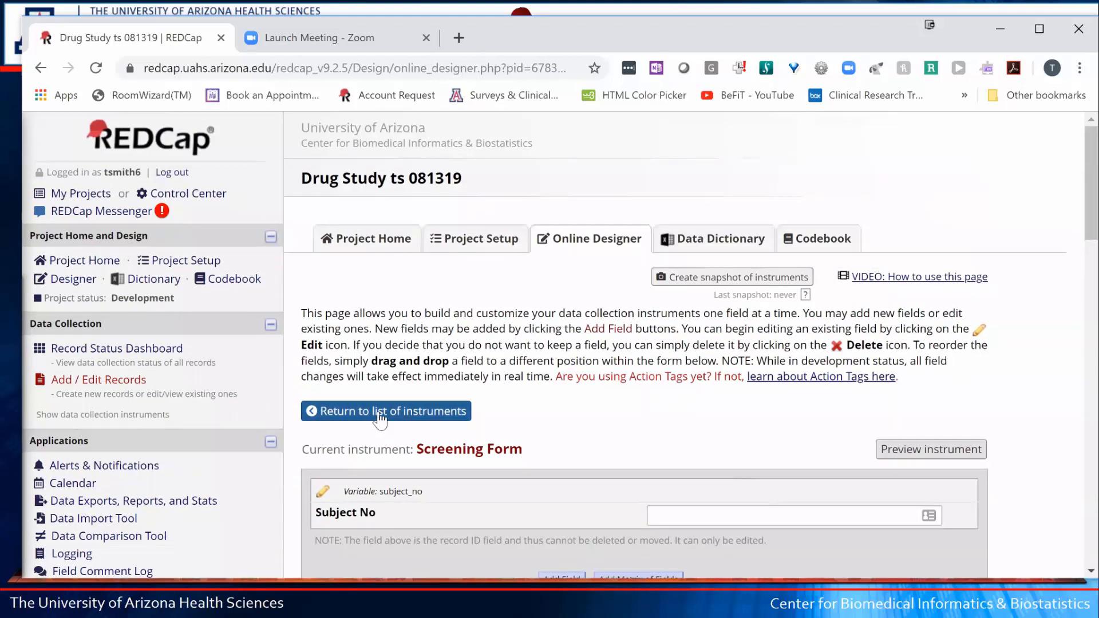
# - Return to the instrument list and open the Consent Form in the Online Designer
pyautogui.click(380, 413)
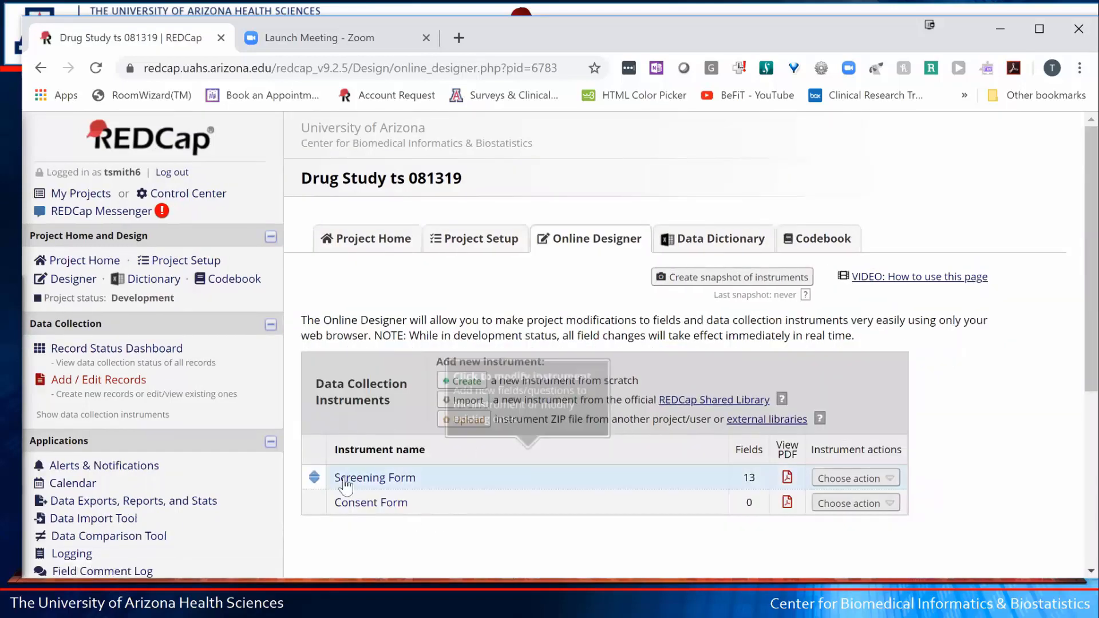
pyautogui.scroll(-1, 338, 518)
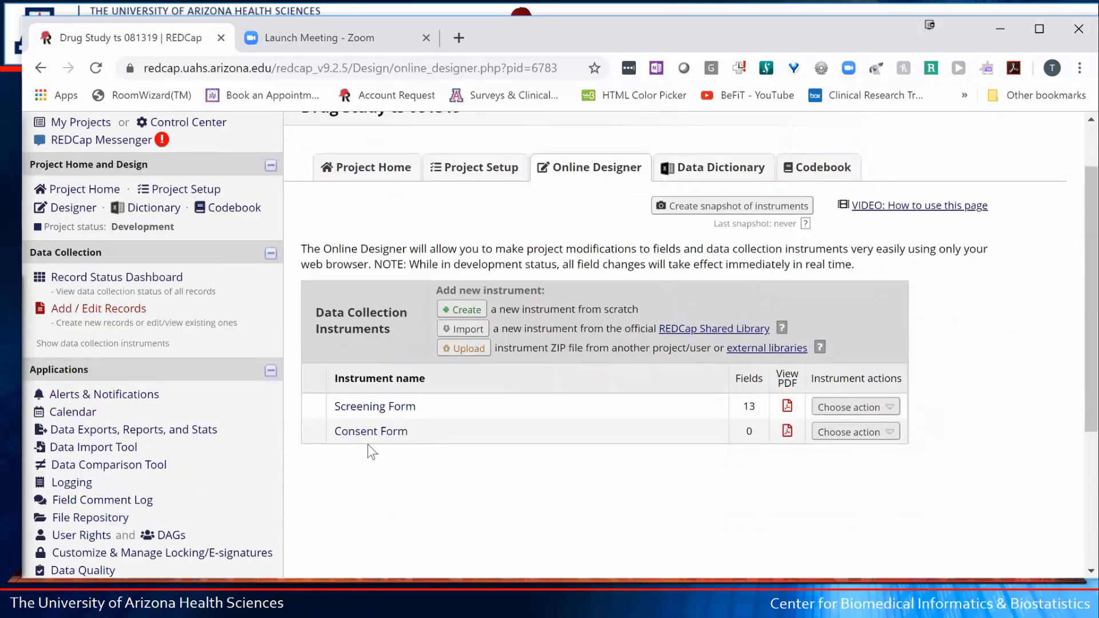
pyautogui.scroll(-1, 358, 430)
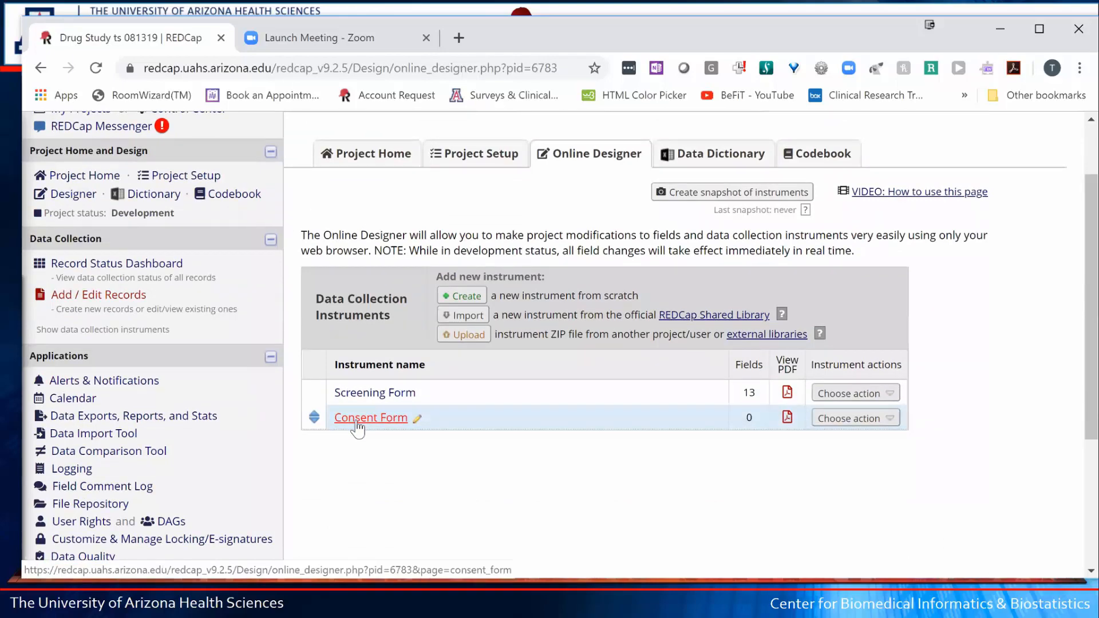
pyautogui.click(358, 423)
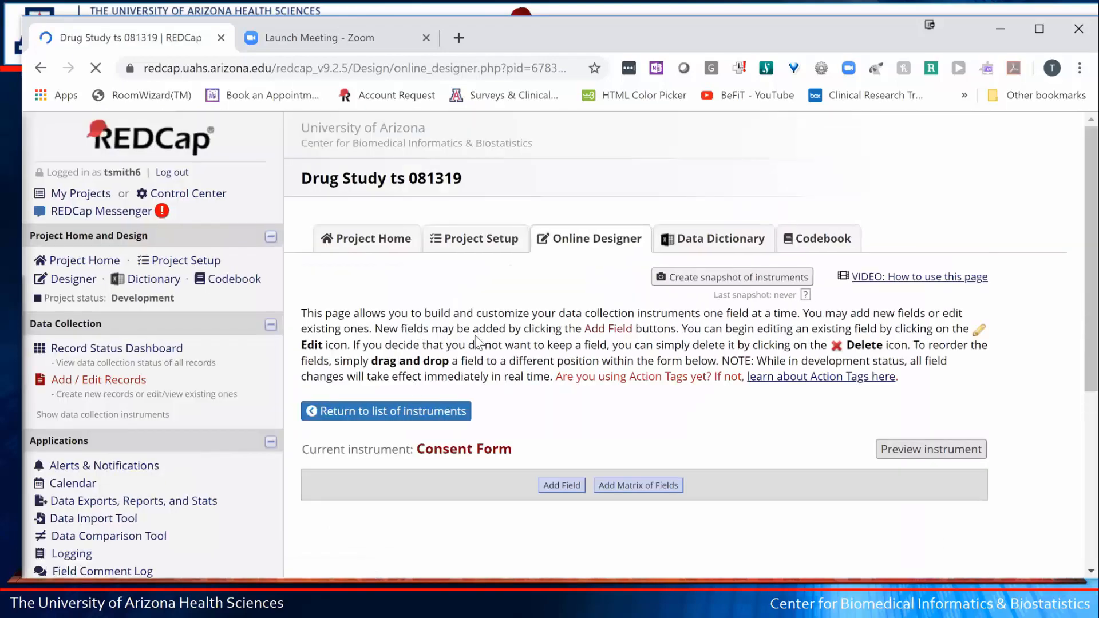
pyautogui.scroll(-3, 573, 189)
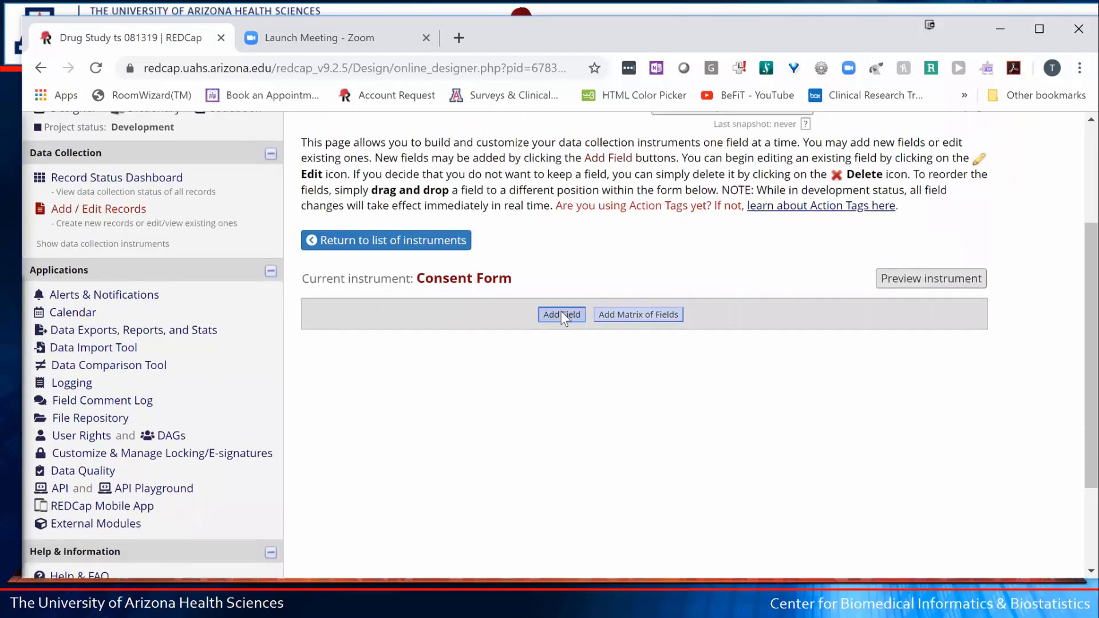
# - Add a Yes - No field labelled 'Consent Received' with manual variable name consent_received
pyautogui.click(560, 314)
pyautogui.click(339, 249)
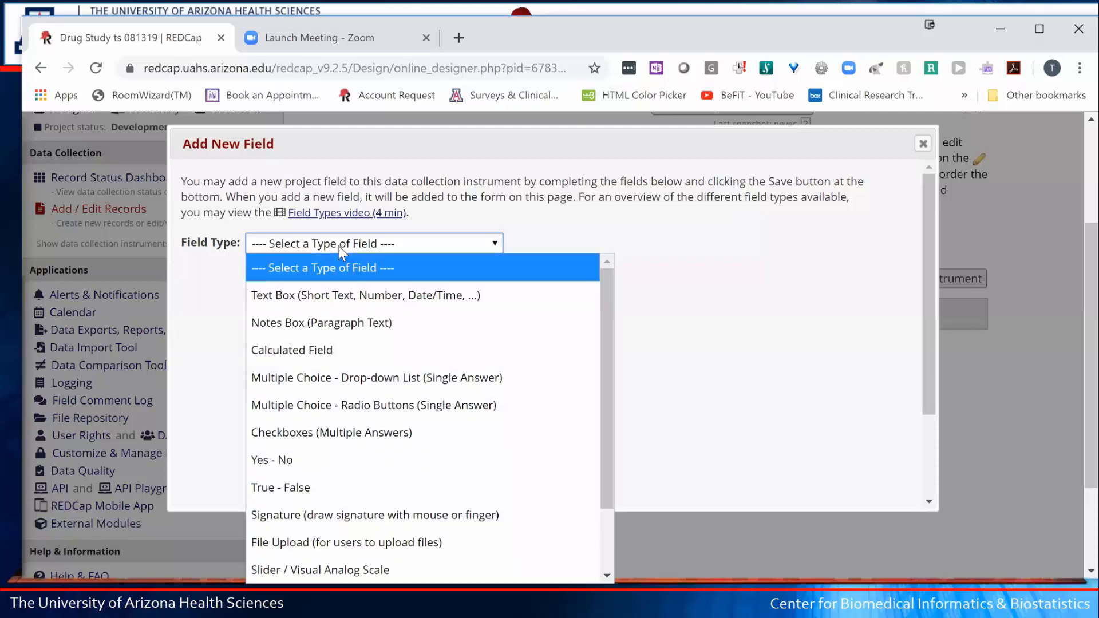
pyautogui.click(307, 465)
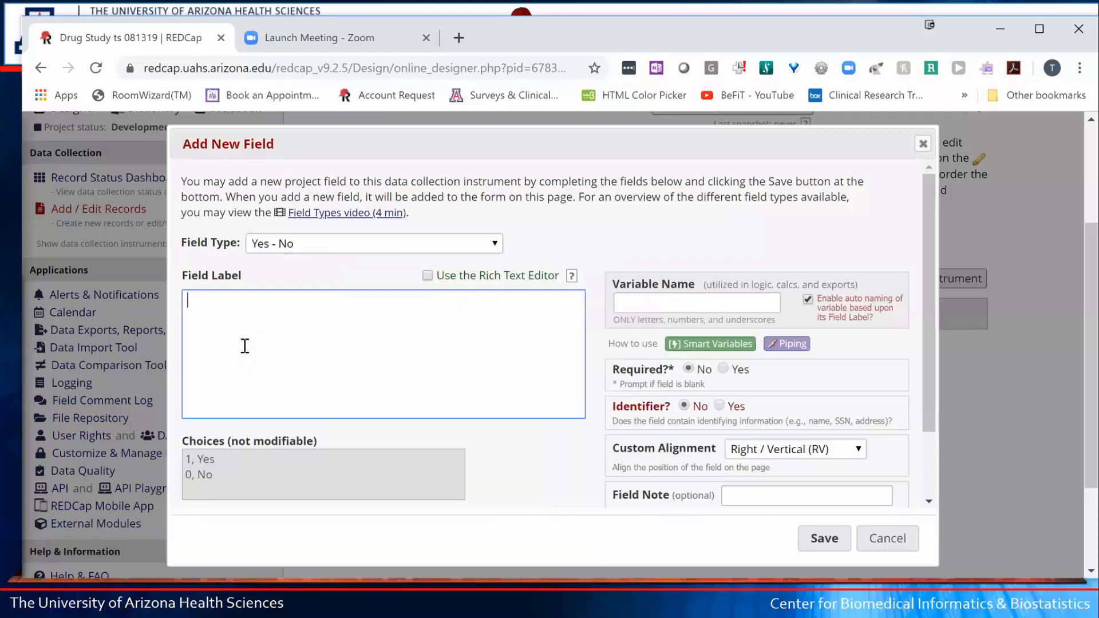
pyautogui.write('Consent Received')
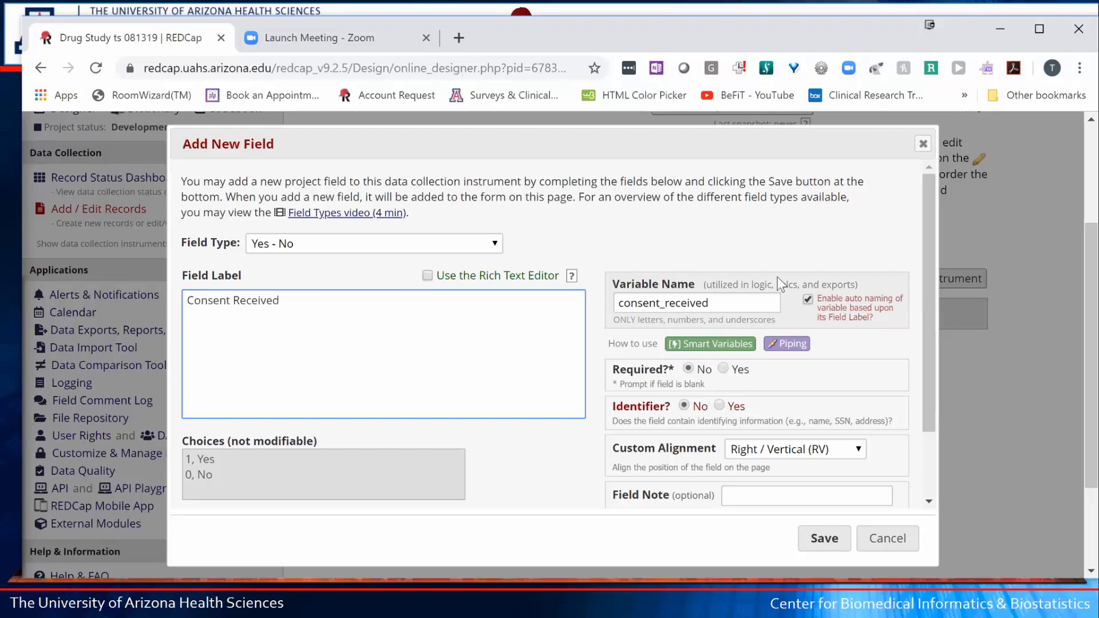
pyautogui.click(807, 300)
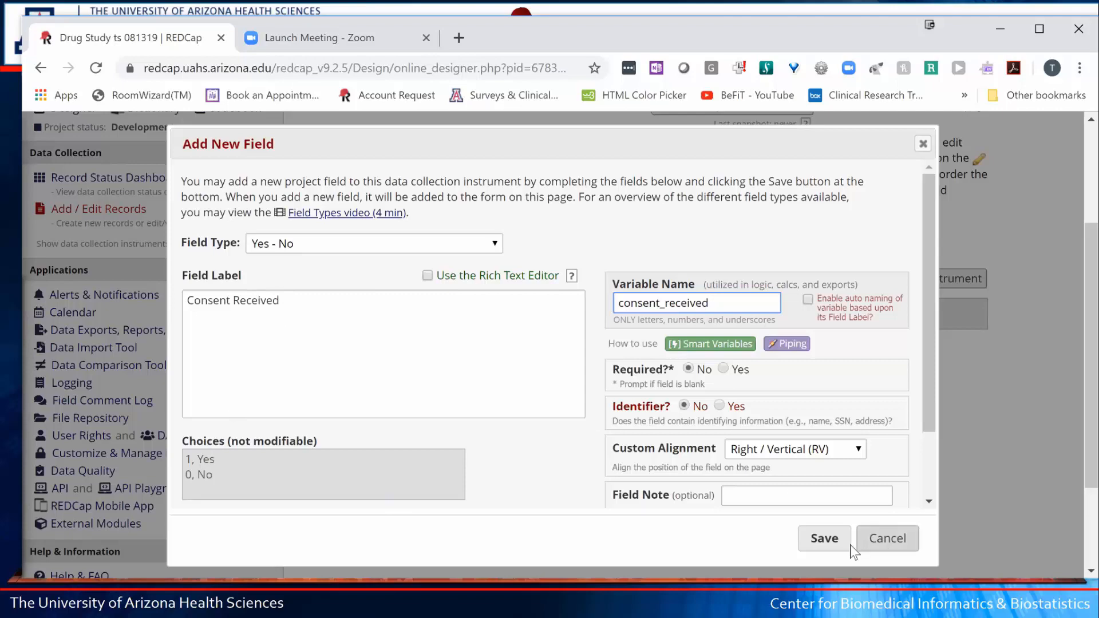
pyautogui.click(811, 549)
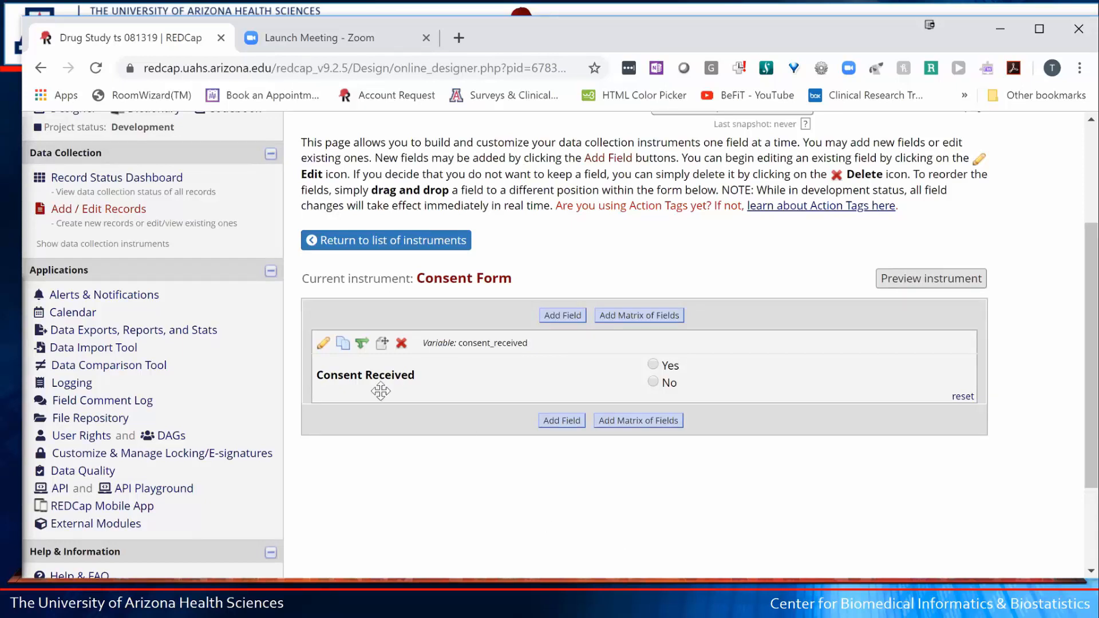
# - Try Right / Horizontal (RH), then Left / Vertical (LV) alignment on Consent Received, saving each
pyautogui.click(323, 344)
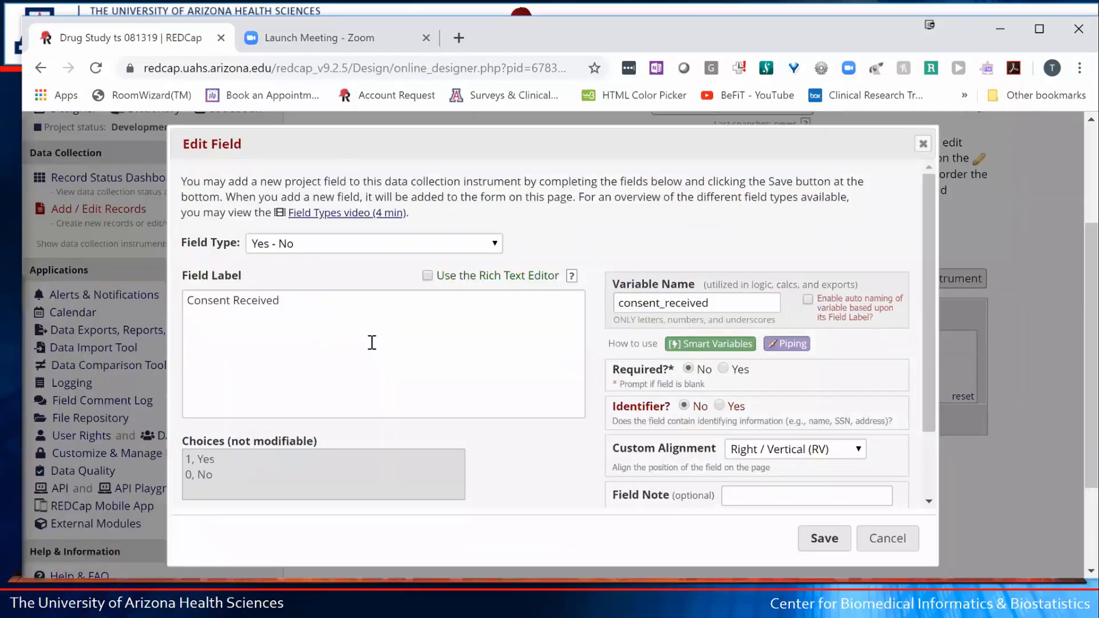
pyautogui.moveTo(611, 449); pyautogui.dragTo(718, 447)
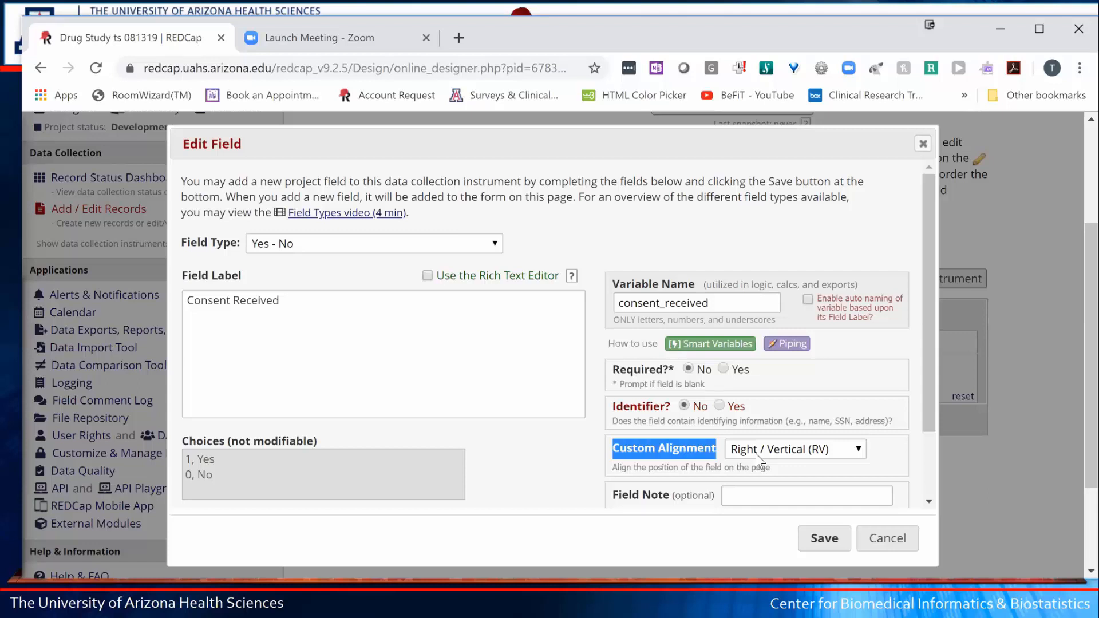
pyautogui.click(755, 452)
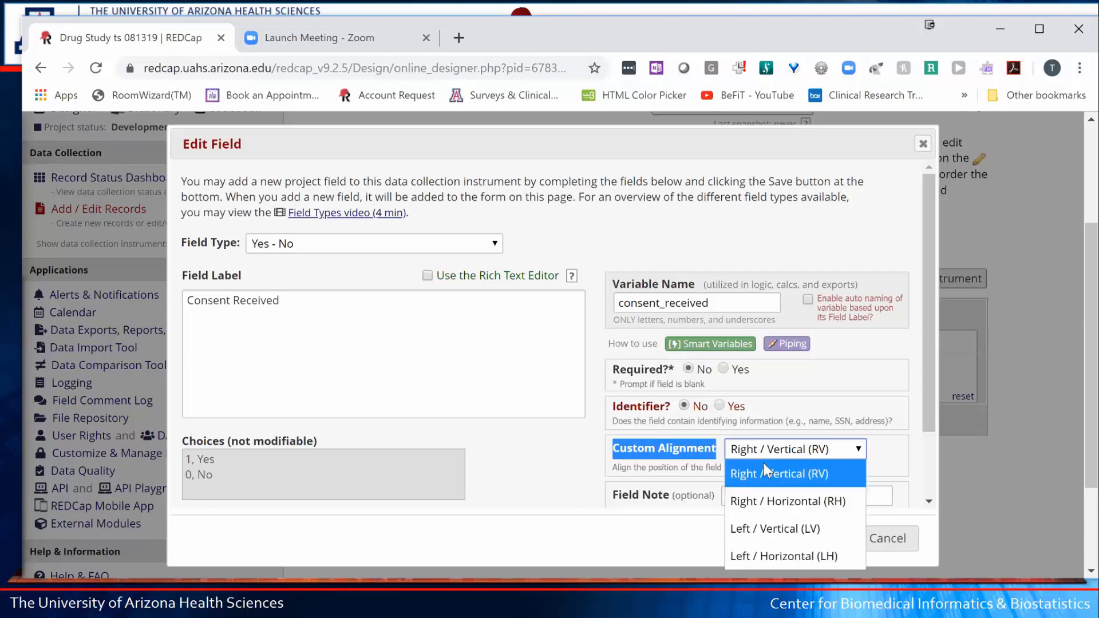
pyautogui.click(783, 501)
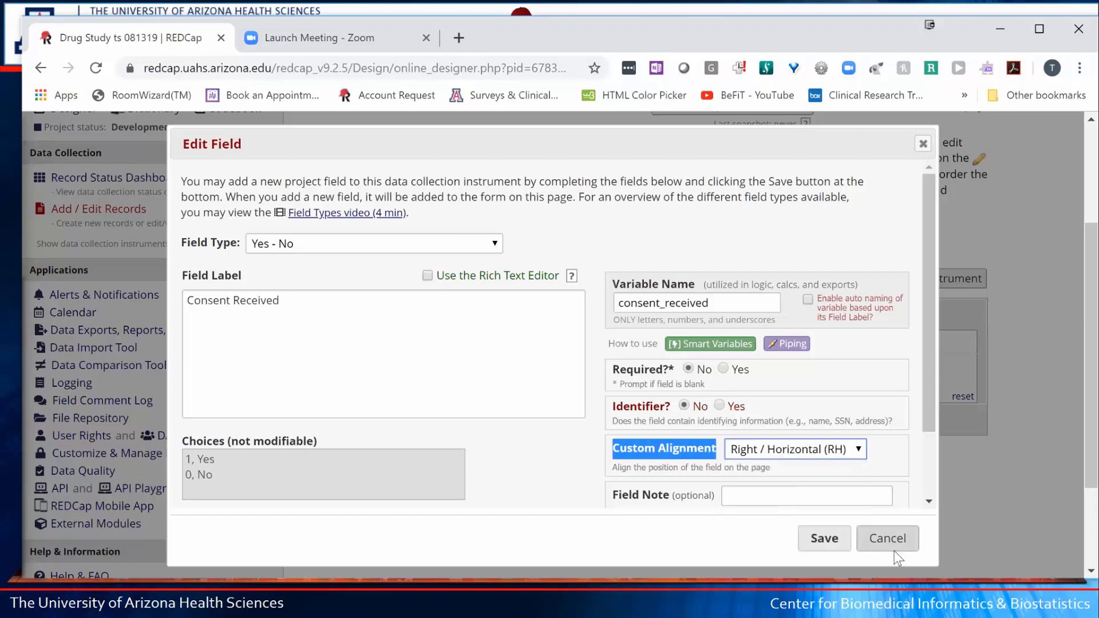
pyautogui.click(825, 539)
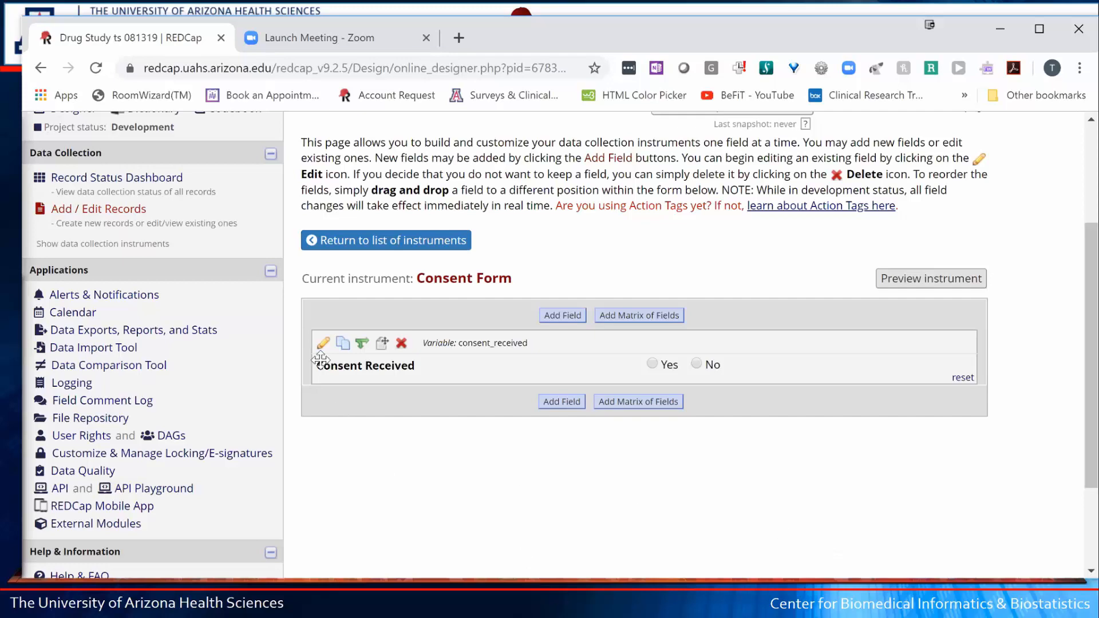
pyautogui.click(322, 339)
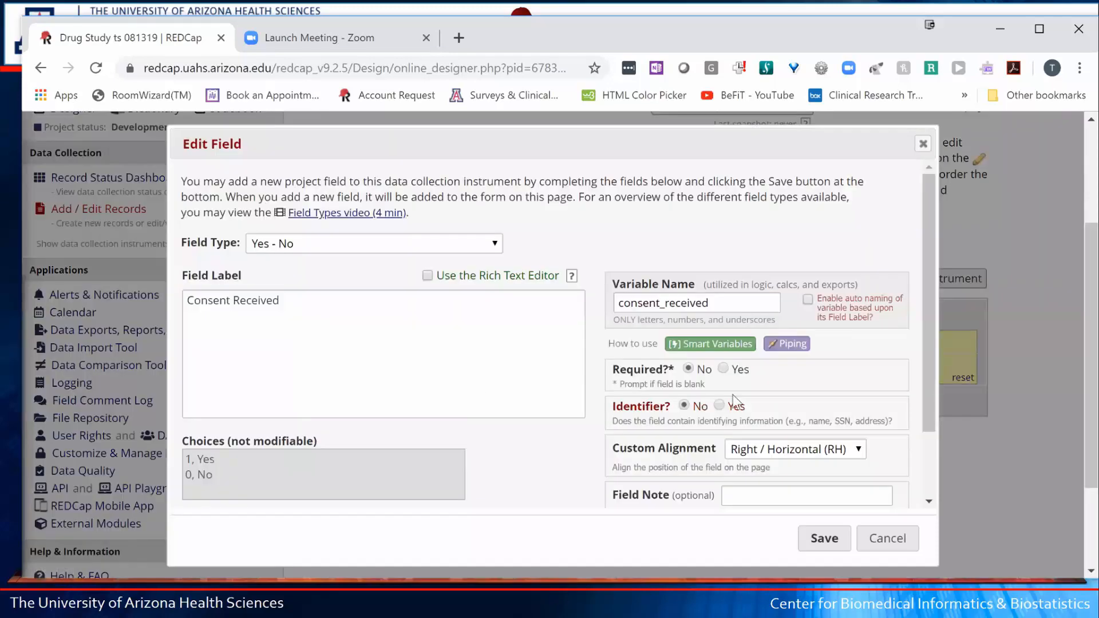
pyautogui.click(772, 451)
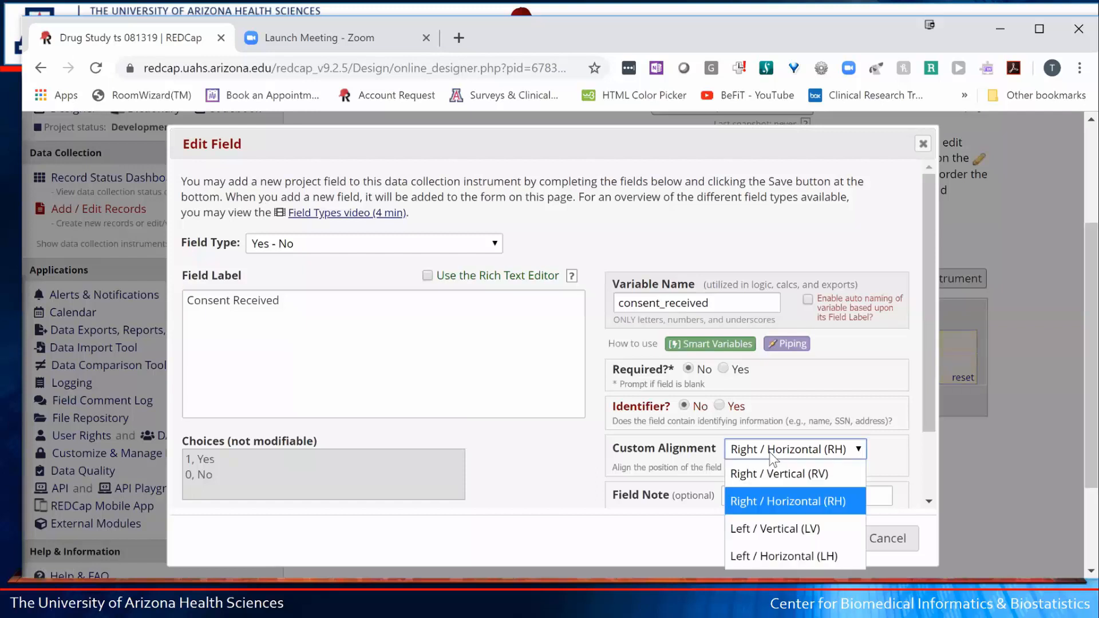
pyautogui.click(790, 529)
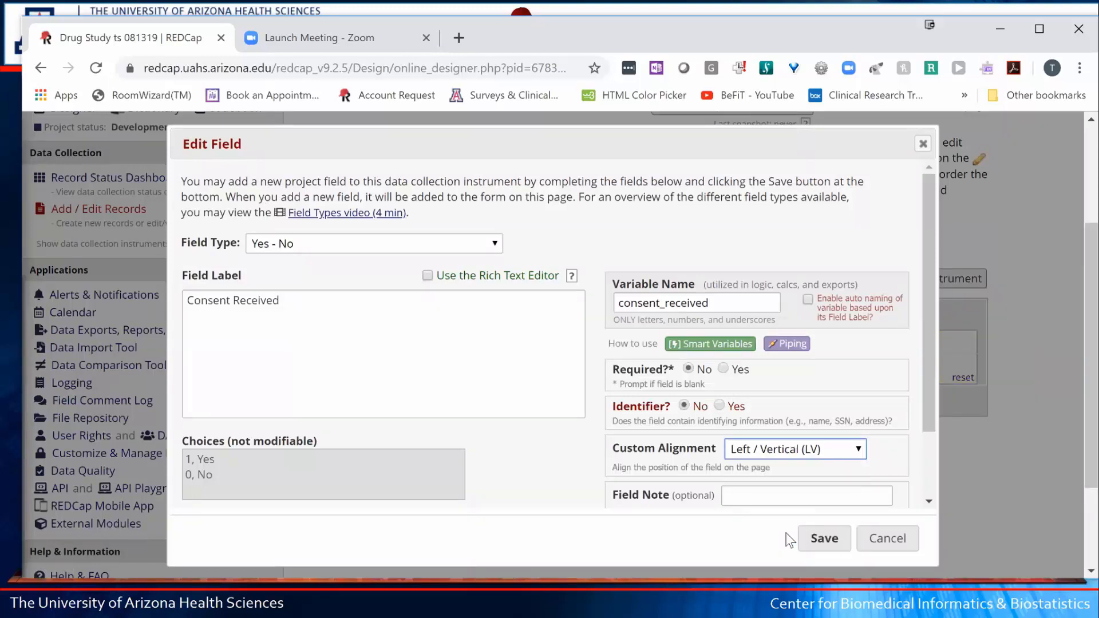
pyautogui.click(820, 539)
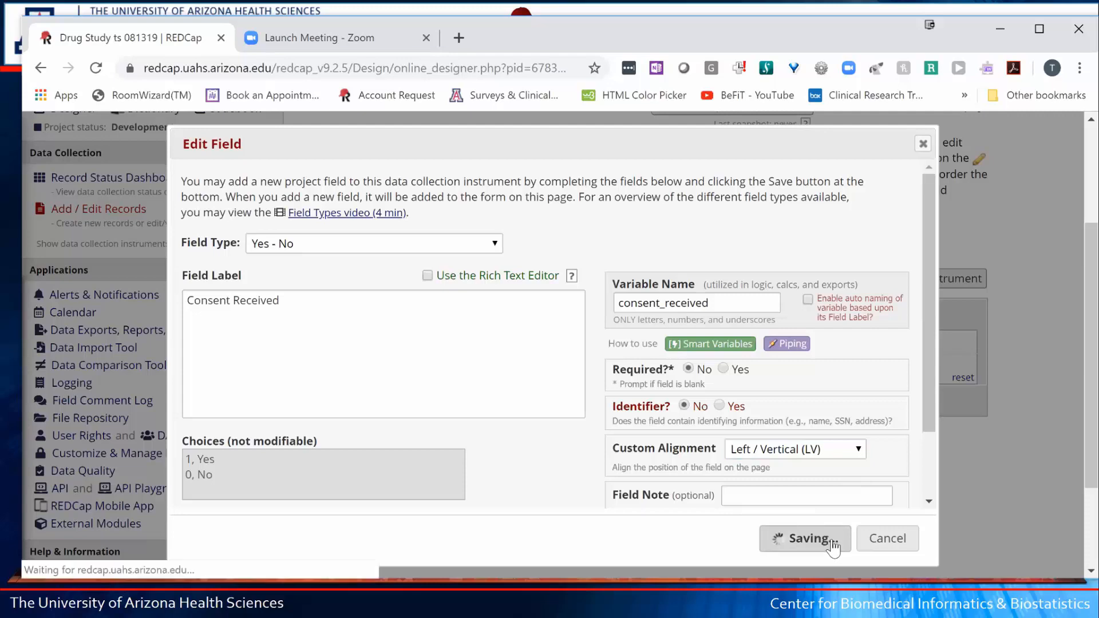
# - Try Left / Horizontal (LH), then settle on Right / Horizontal (RH) alignment for Consent Received
pyautogui.scroll(-3, 539, 457)
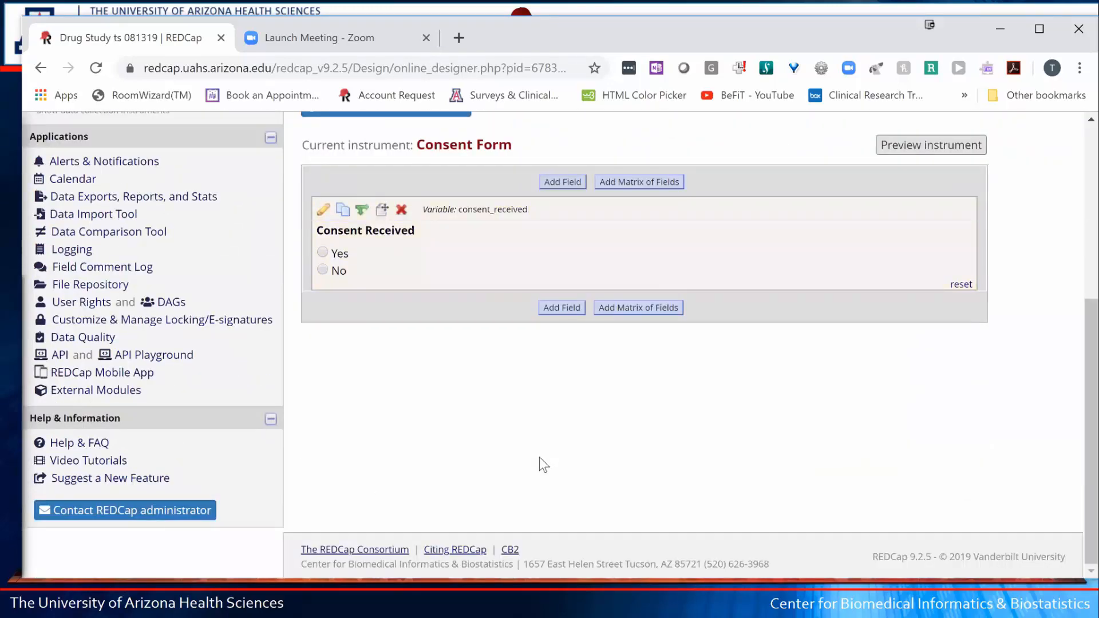
pyautogui.click(322, 211)
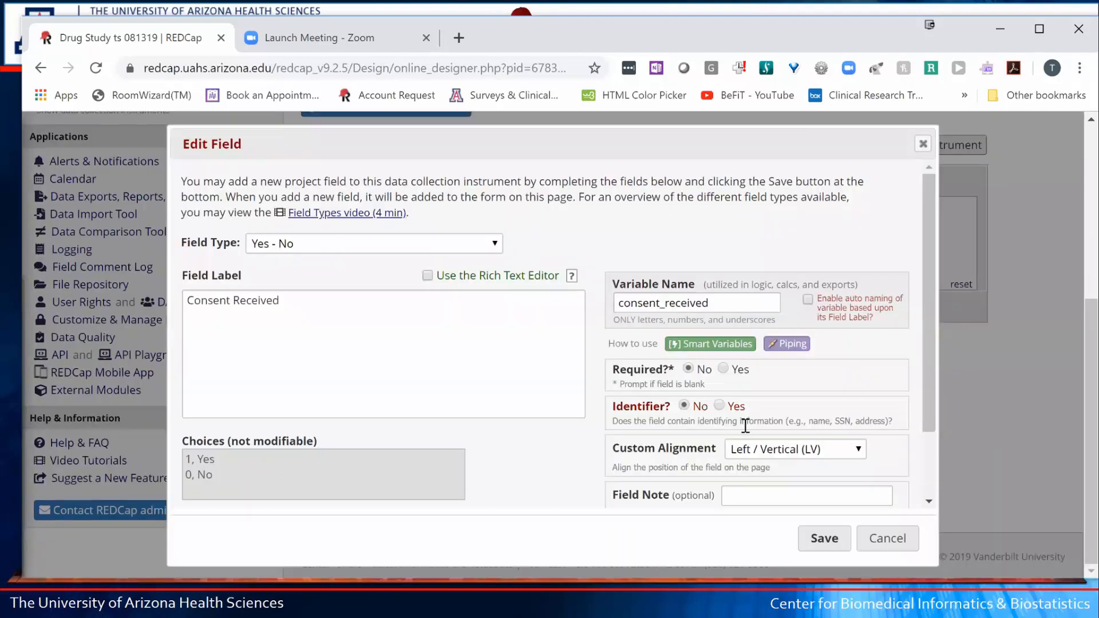
pyautogui.click(765, 449)
pyautogui.click(795, 554)
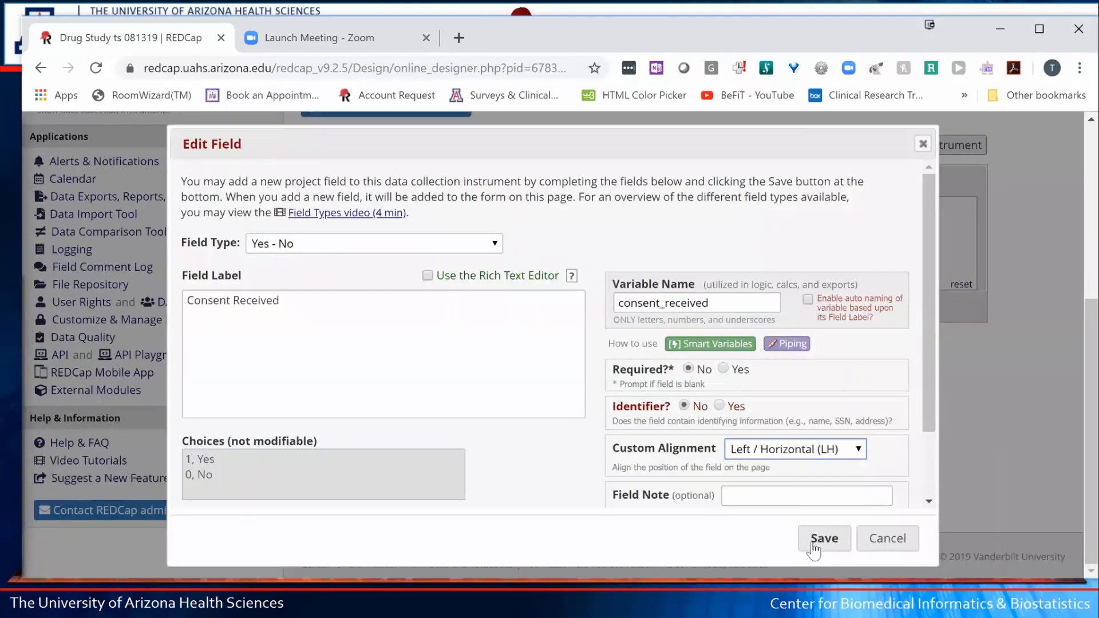
pyautogui.click(814, 538)
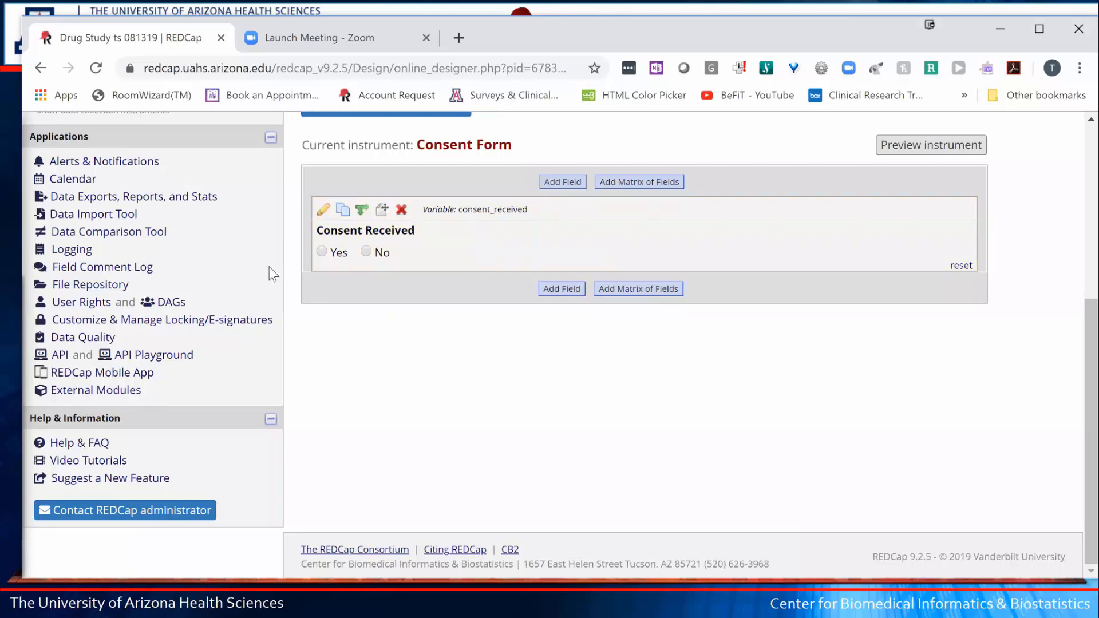
pyautogui.click(322, 213)
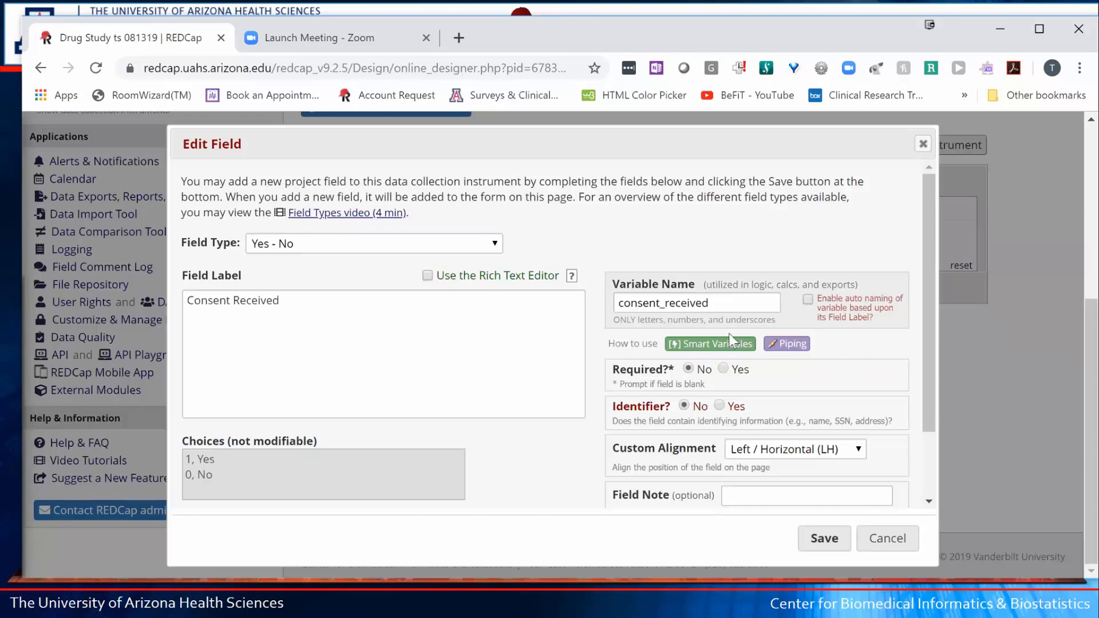
pyautogui.click(758, 451)
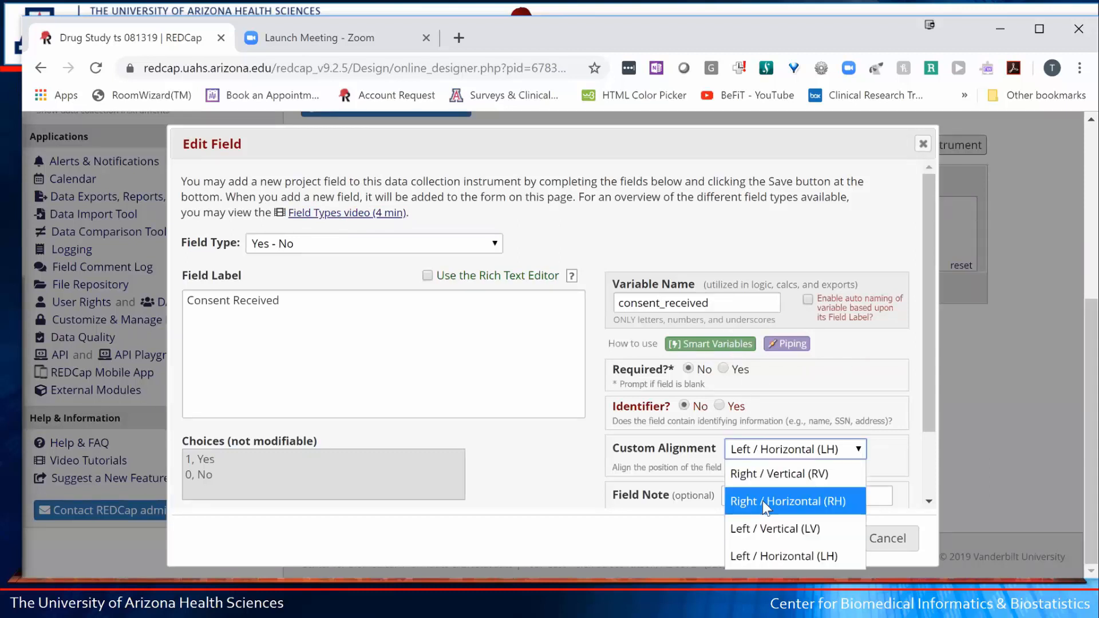
pyautogui.click(762, 500)
pyautogui.click(824, 538)
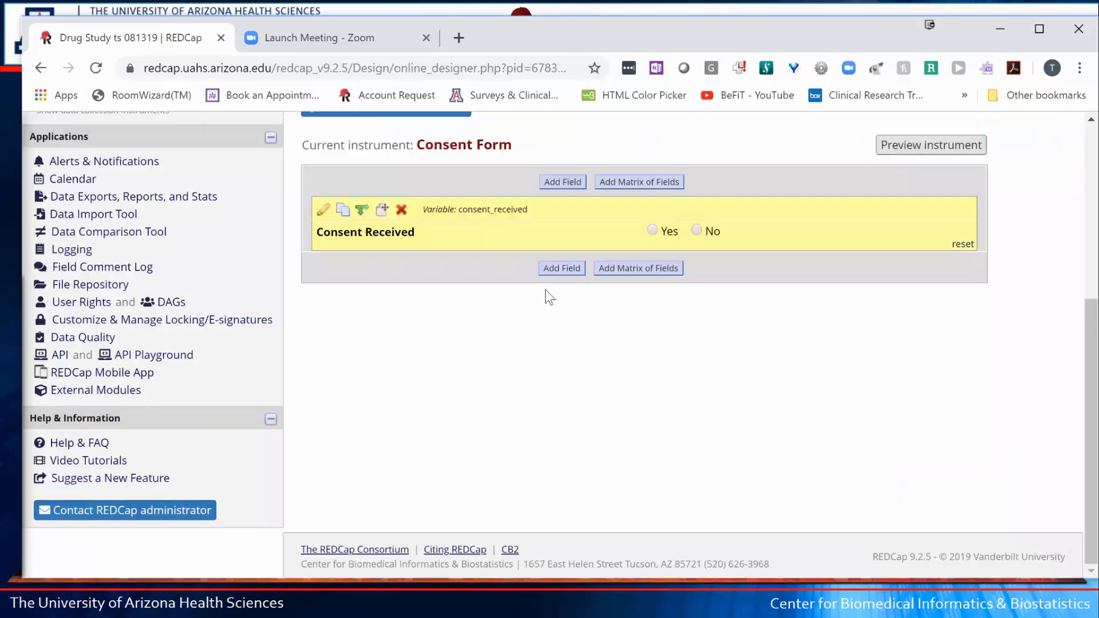
# - Add a File Upload field labelled 'Consent form upload' with variable consent_upload
pyautogui.click(571, 274)
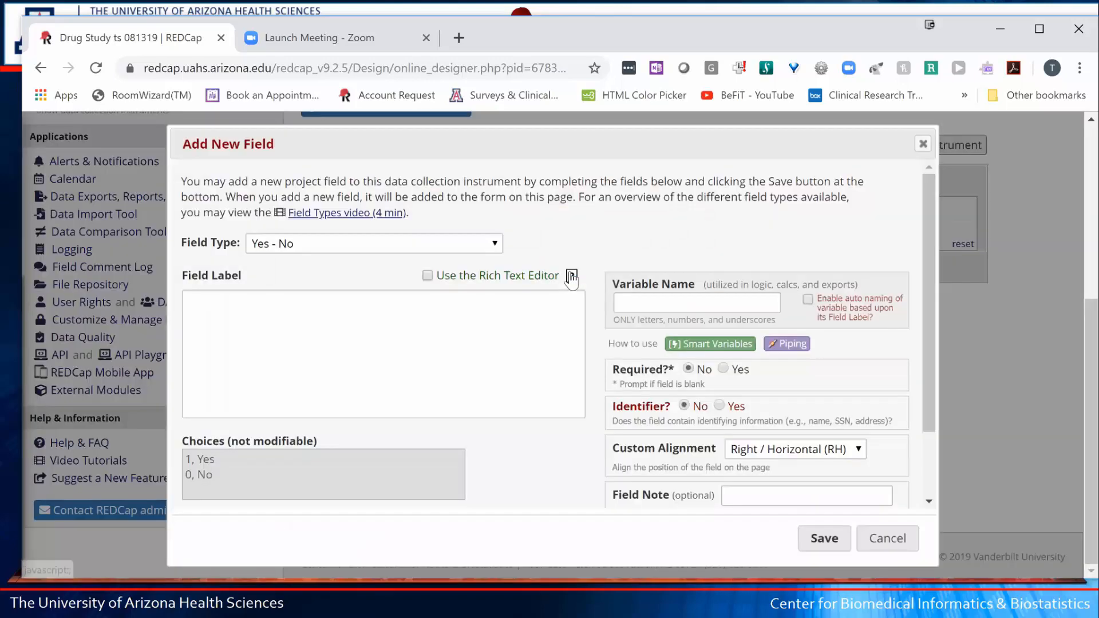
pyautogui.click(308, 242)
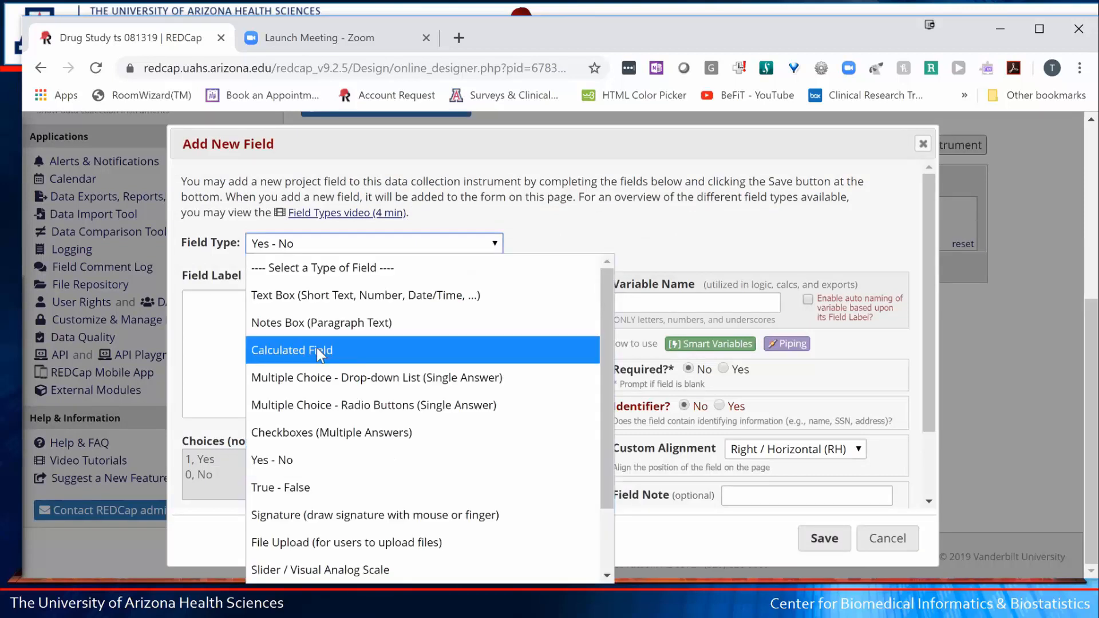
pyautogui.click(300, 542)
pyautogui.click(269, 342)
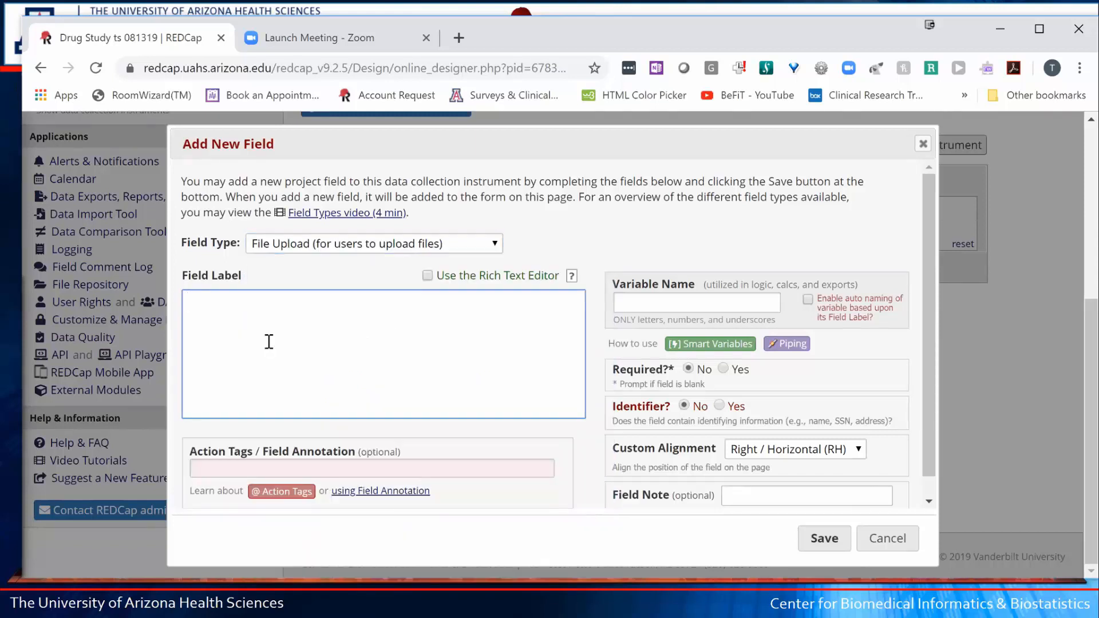
pyautogui.write('Consent form upload')
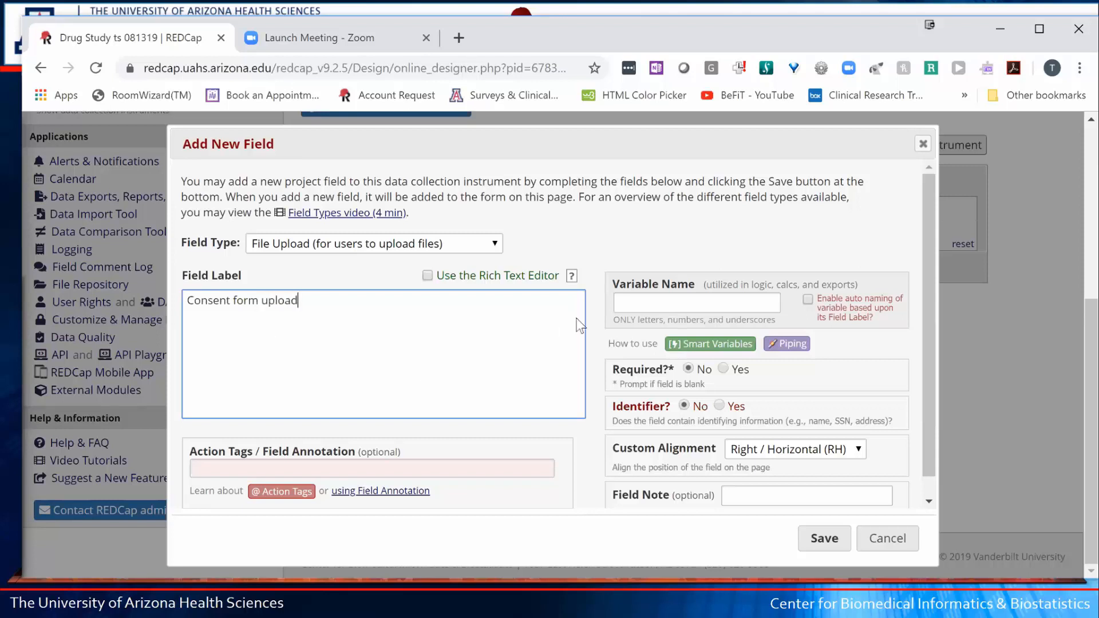
pyautogui.click(621, 303)
pyautogui.write('cons')
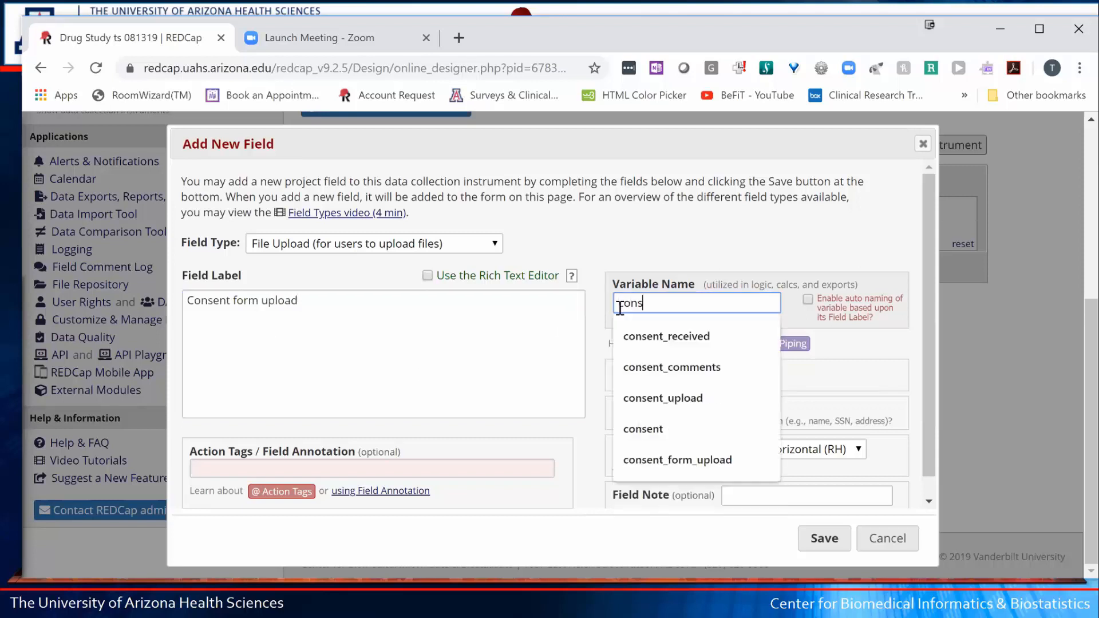
pyautogui.write('ent upload')
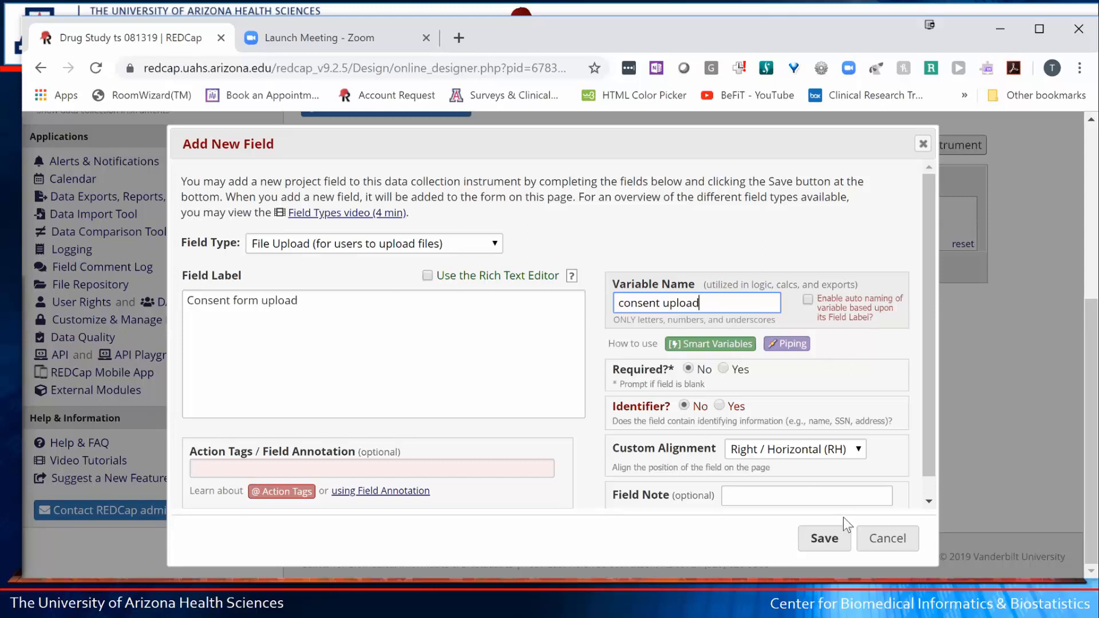
pyautogui.click(824, 541)
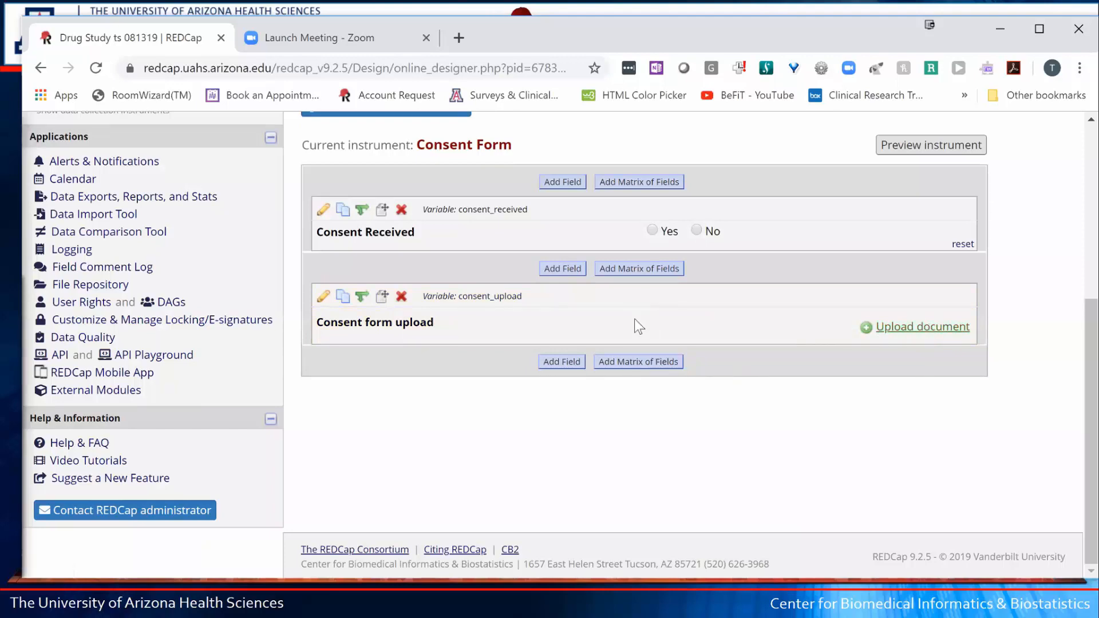
# - Add a Signature-type field labelled 'Signature' with variable name signature
pyautogui.click(570, 366)
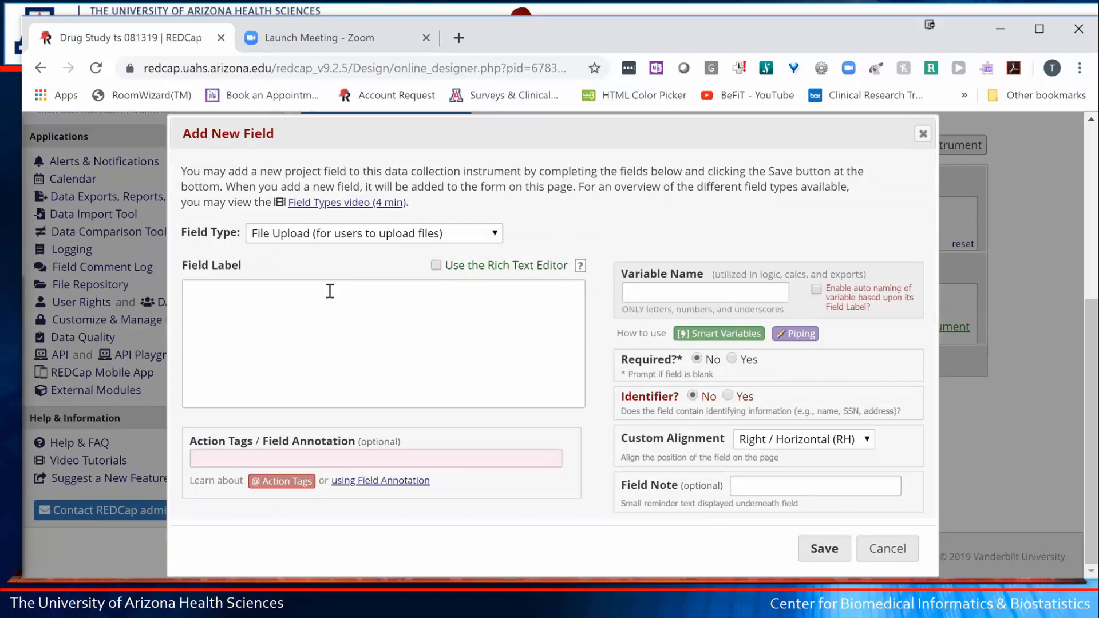
pyautogui.click(403, 234)
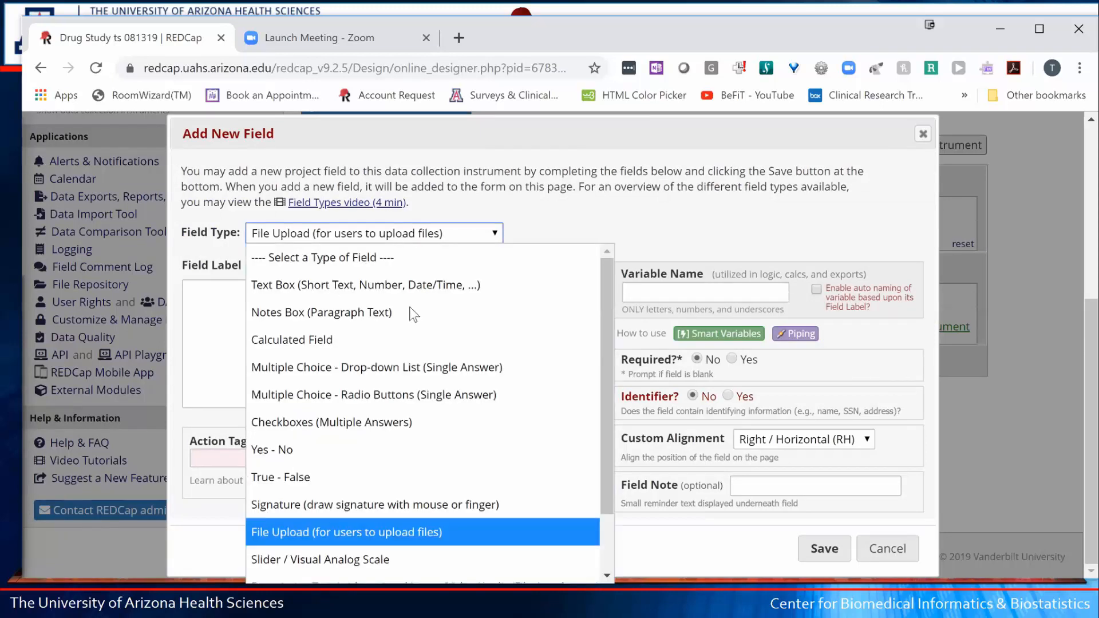
pyautogui.scroll(-2, 500, 455)
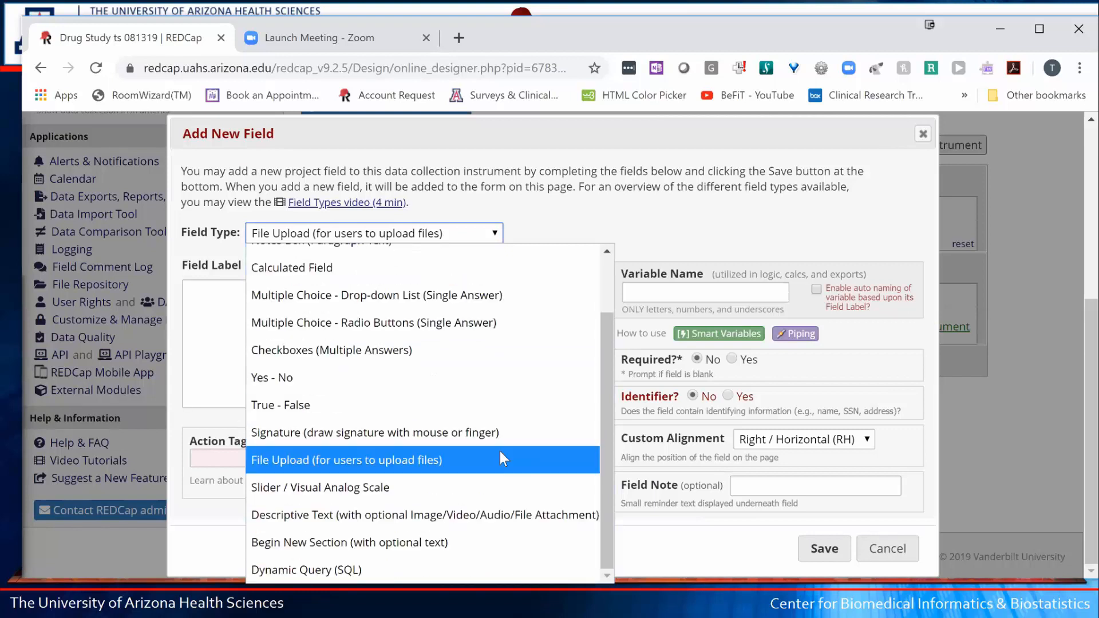
pyautogui.click(356, 432)
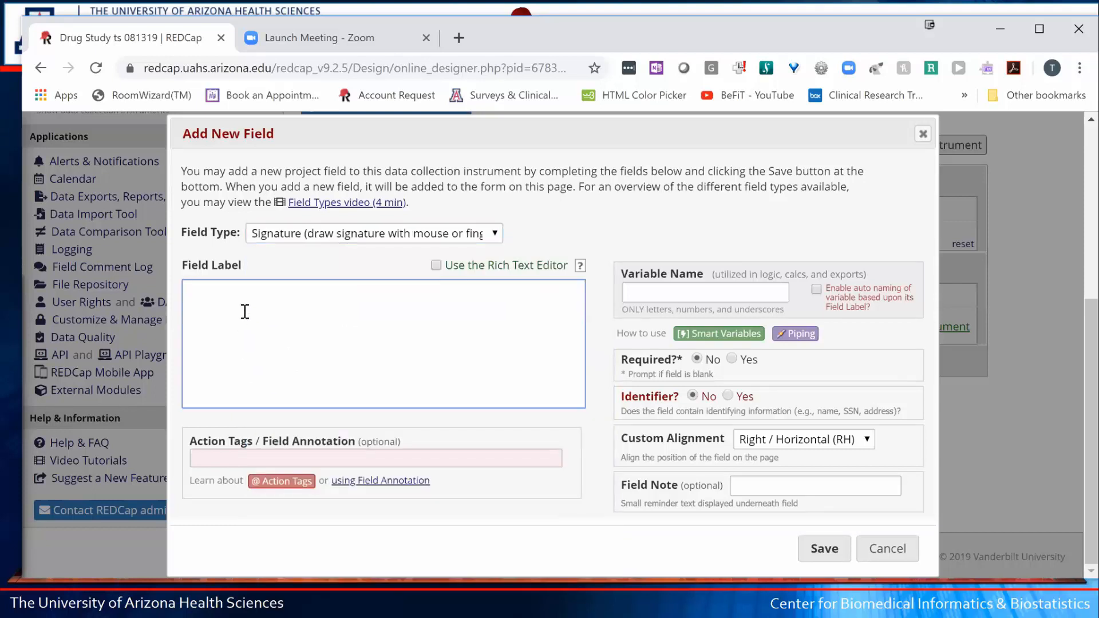
pyautogui.write('Signature')
pyautogui.press('Tab')
pyautogui.press('Tab')
pyautogui.press('Tab')
pyautogui.press('Tab')
pyautogui.write('sign')
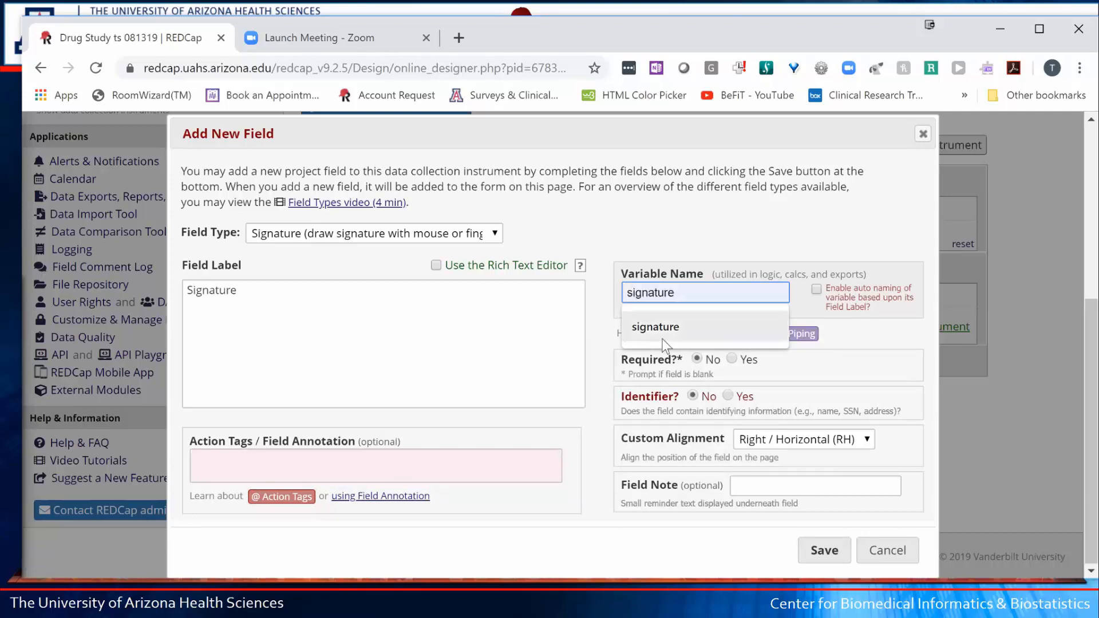
pyautogui.click(687, 327)
pyautogui.click(822, 552)
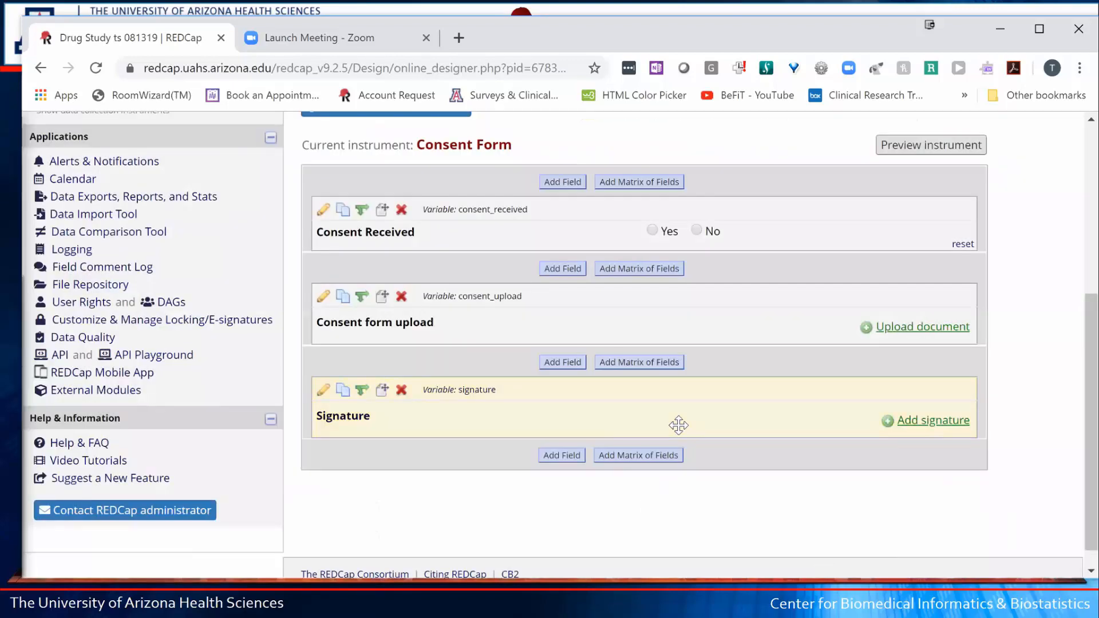
# - Add a Notes Box field labelled 'Comments' with variable consent_comments below Signature
pyautogui.click(562, 456)
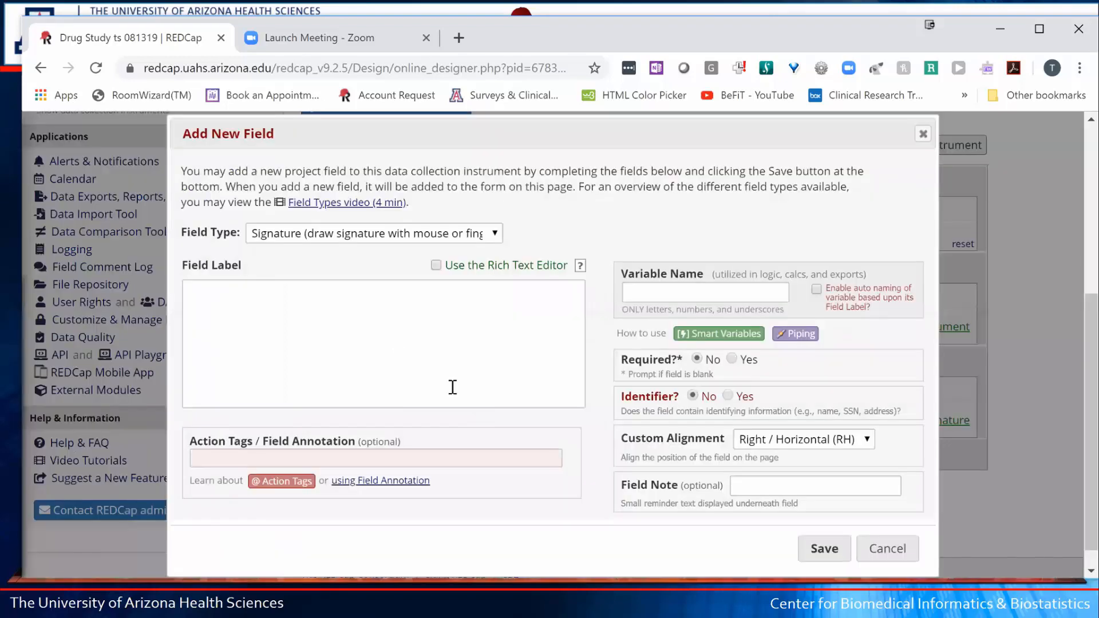
pyautogui.click(395, 238)
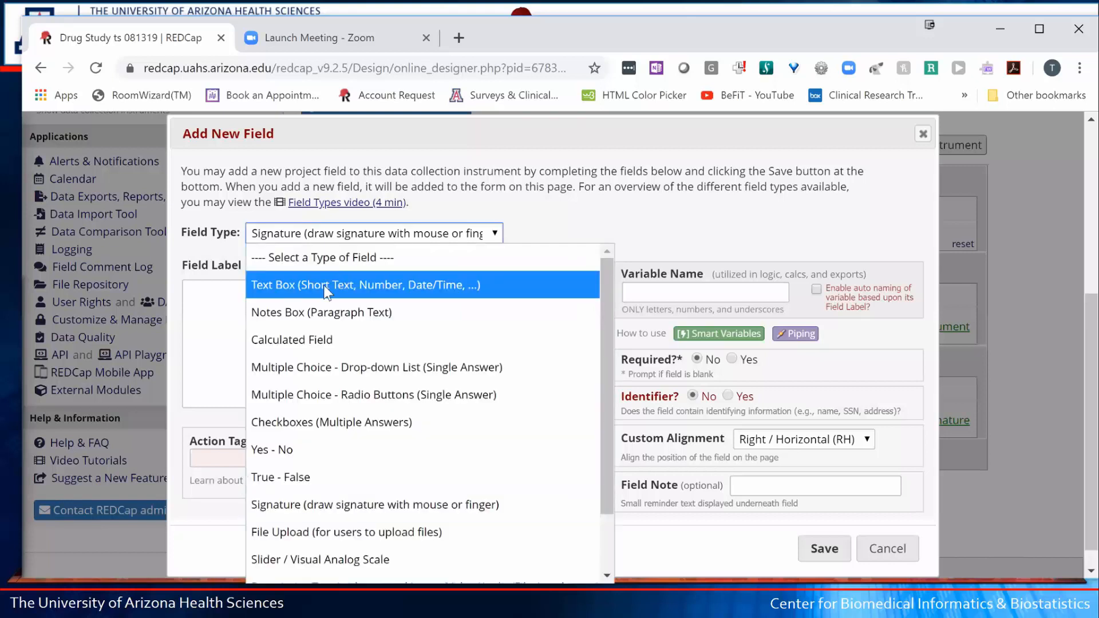
pyautogui.click(288, 310)
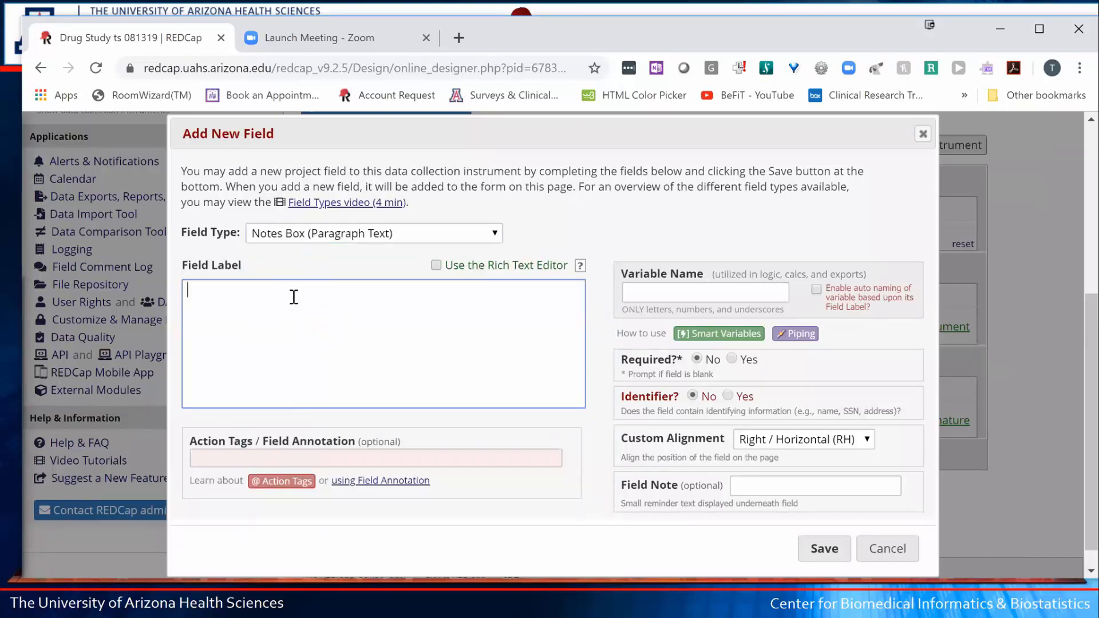
pyautogui.write('Comments')
pyautogui.click(644, 297)
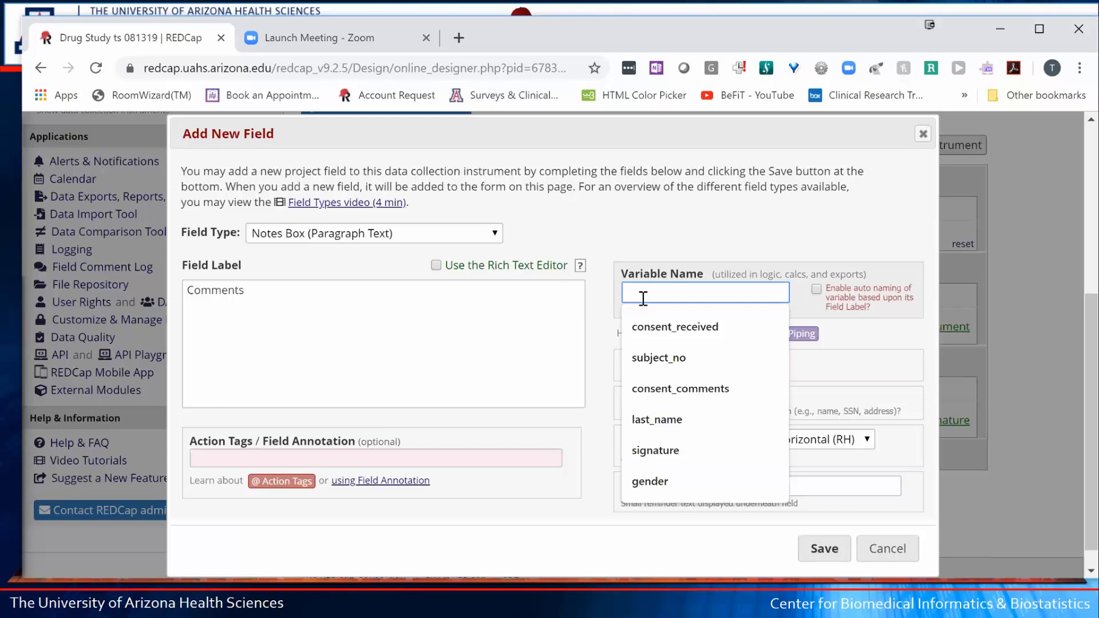
pyautogui.write('con')
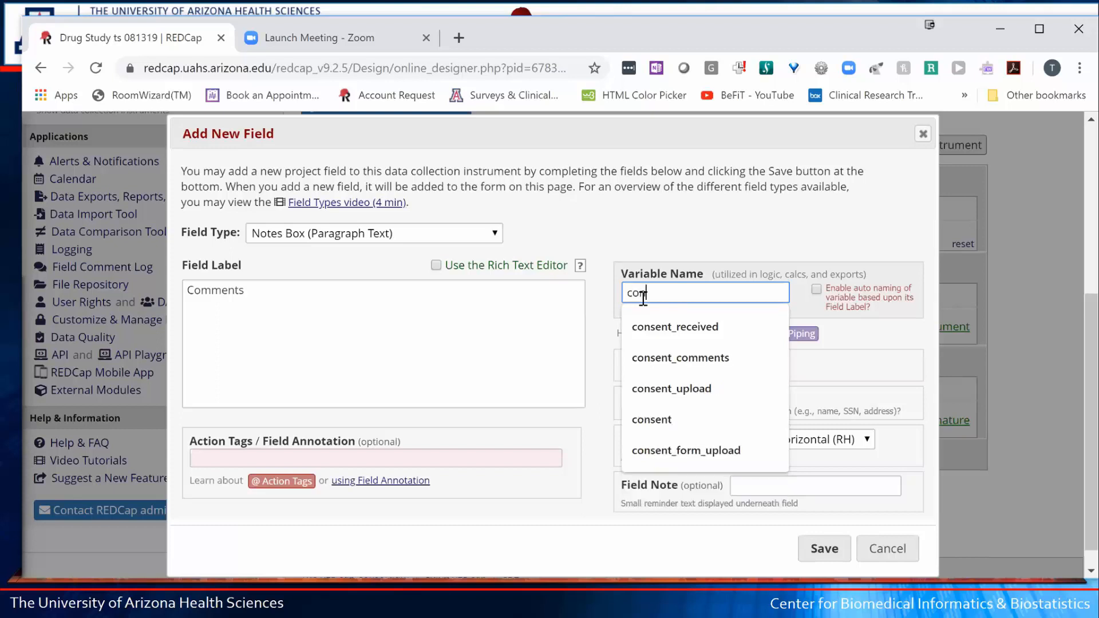
pyautogui.write('sent comments')
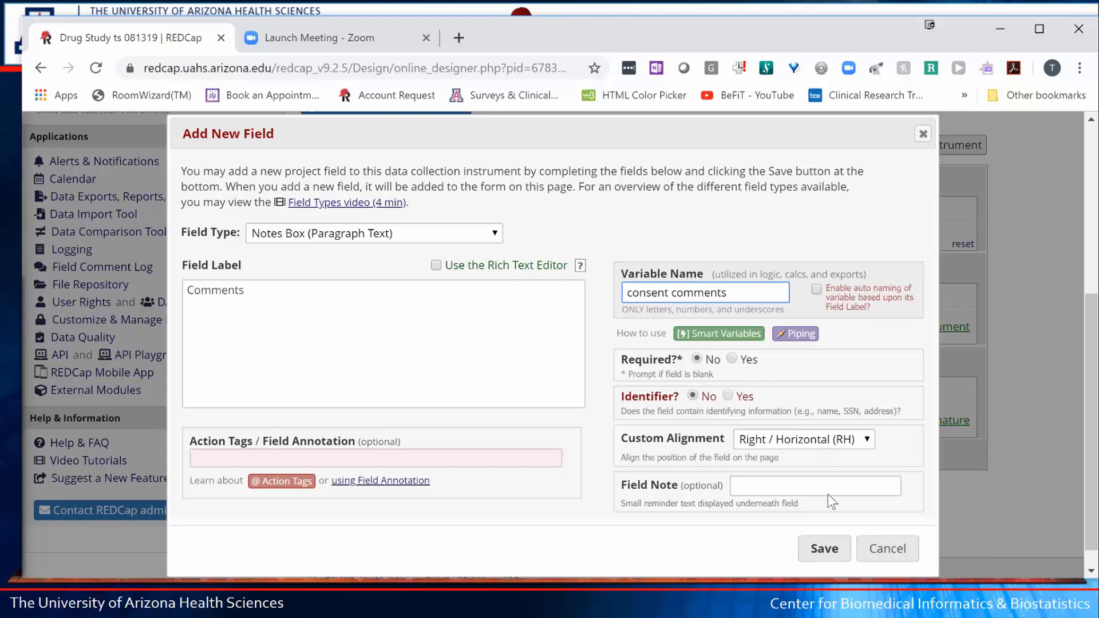
pyautogui.click(830, 551)
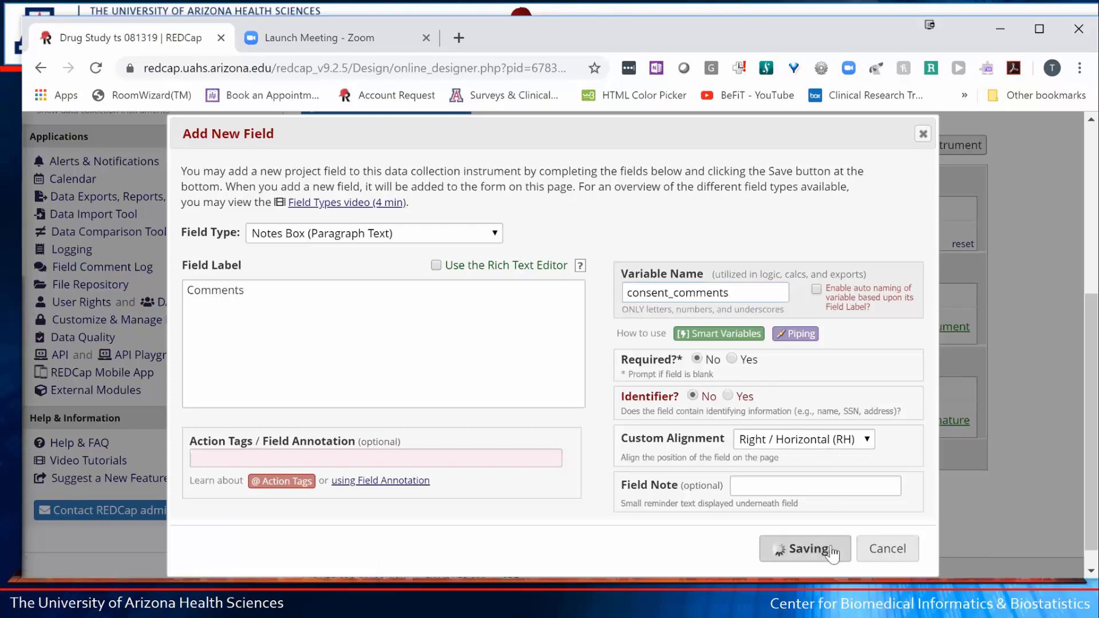
# - Set the Comments field's Custom Alignment to Left / Vertical (LV) and save
pyautogui.scroll(-3, 805, 522)
pyautogui.scroll(-1, 806, 522)
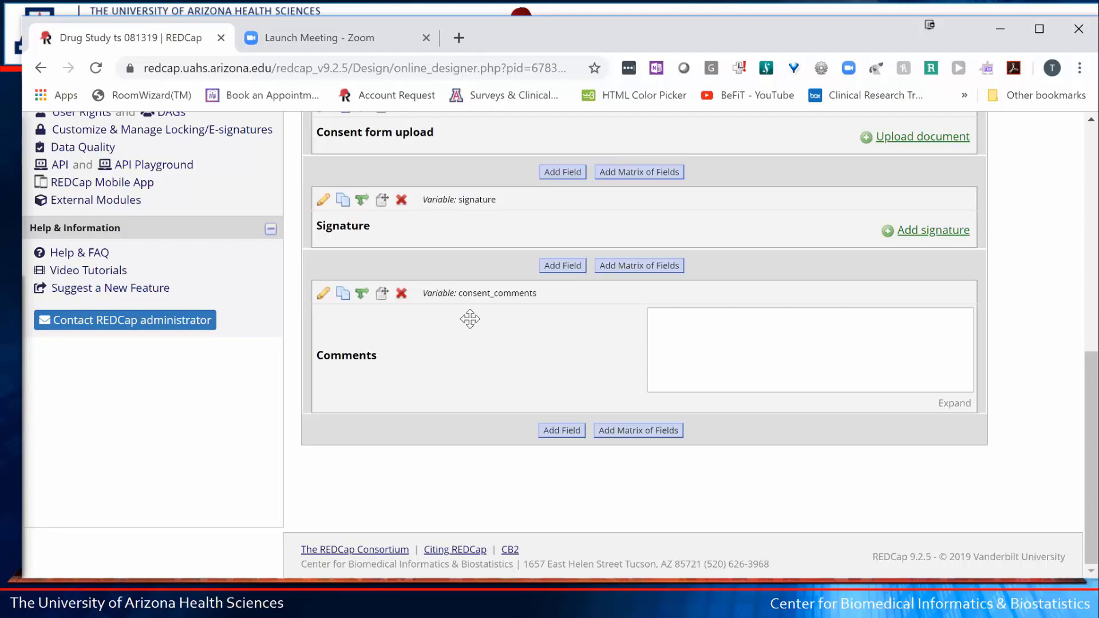
pyautogui.click(323, 293)
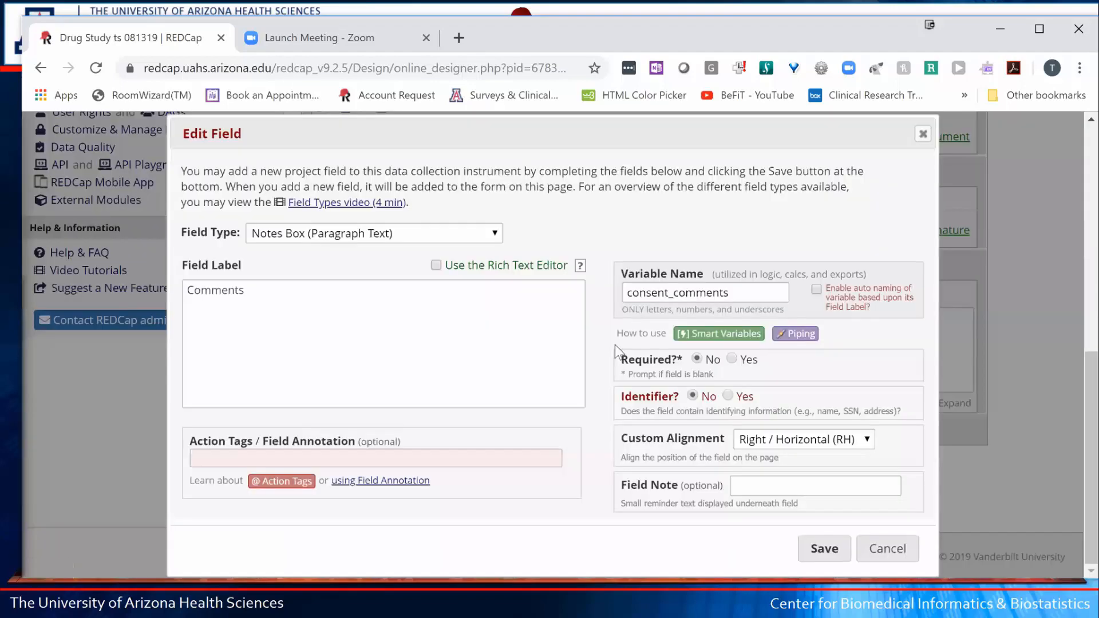
pyautogui.click(771, 439)
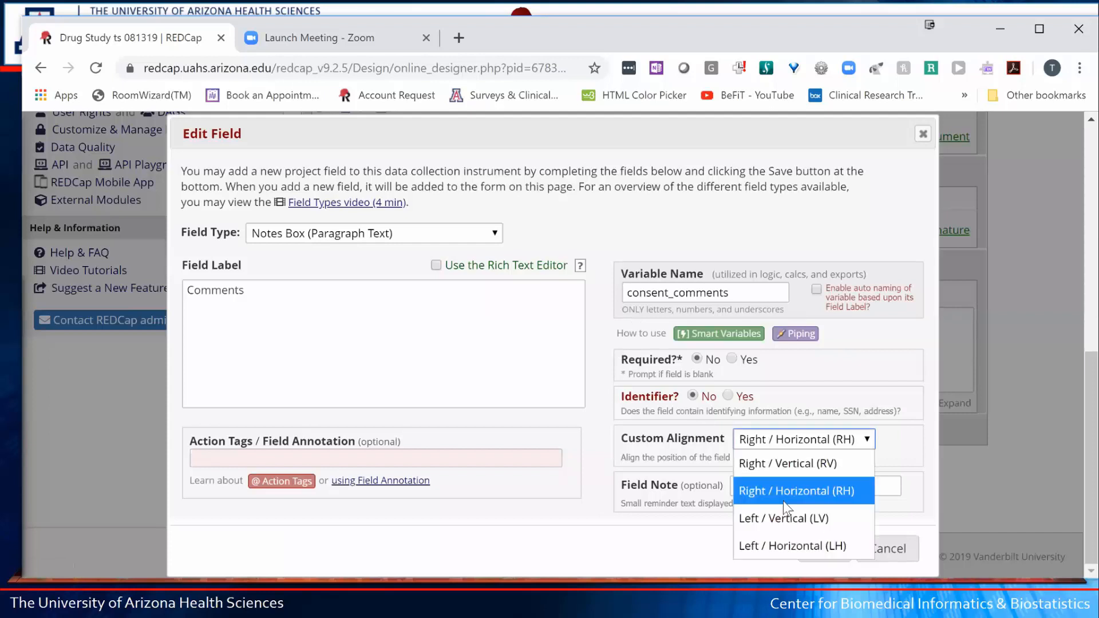
pyautogui.click(782, 517)
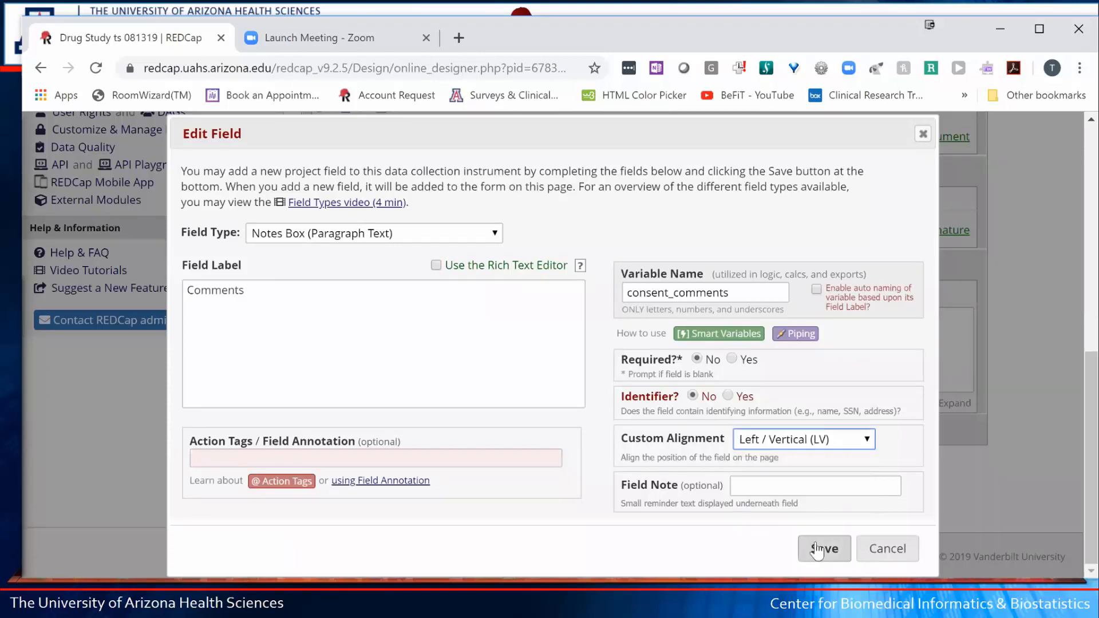
pyautogui.click(819, 550)
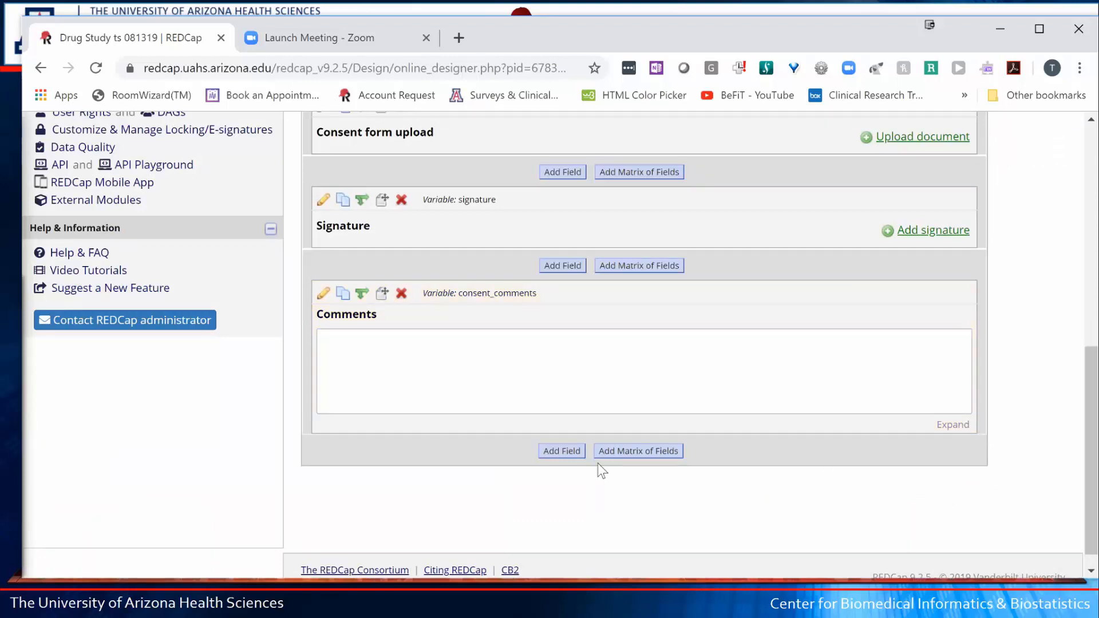
# - Fill the Comments box with several lines of random test text and expand it to show them all
pyautogui.click(551, 365)
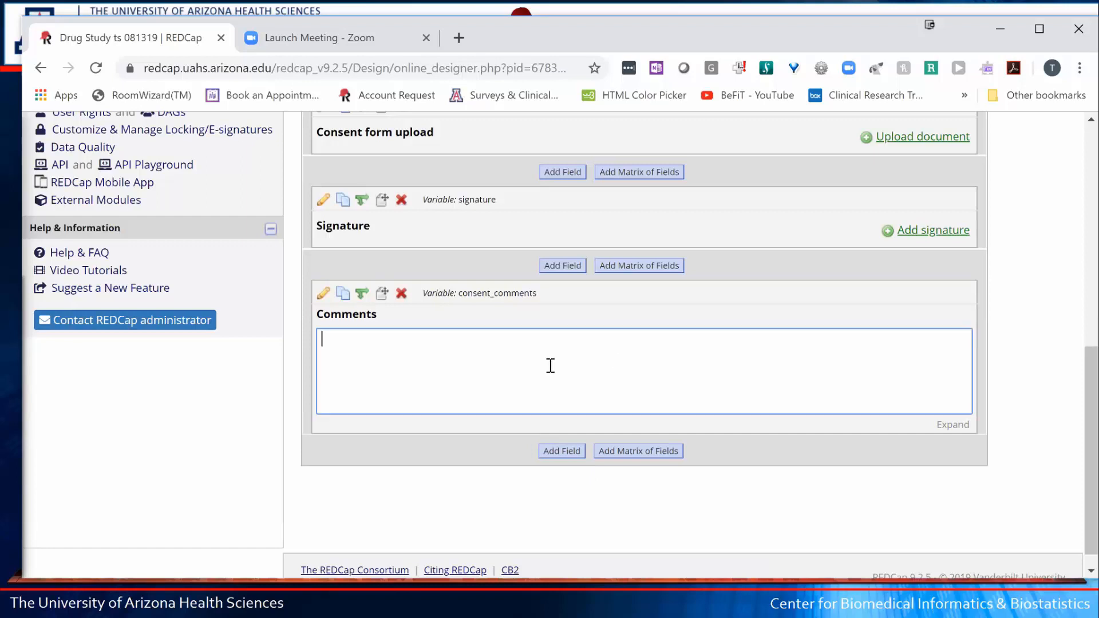
pyautogui.write('igamsDg ;gmds adsmg asmgd mdsa k')
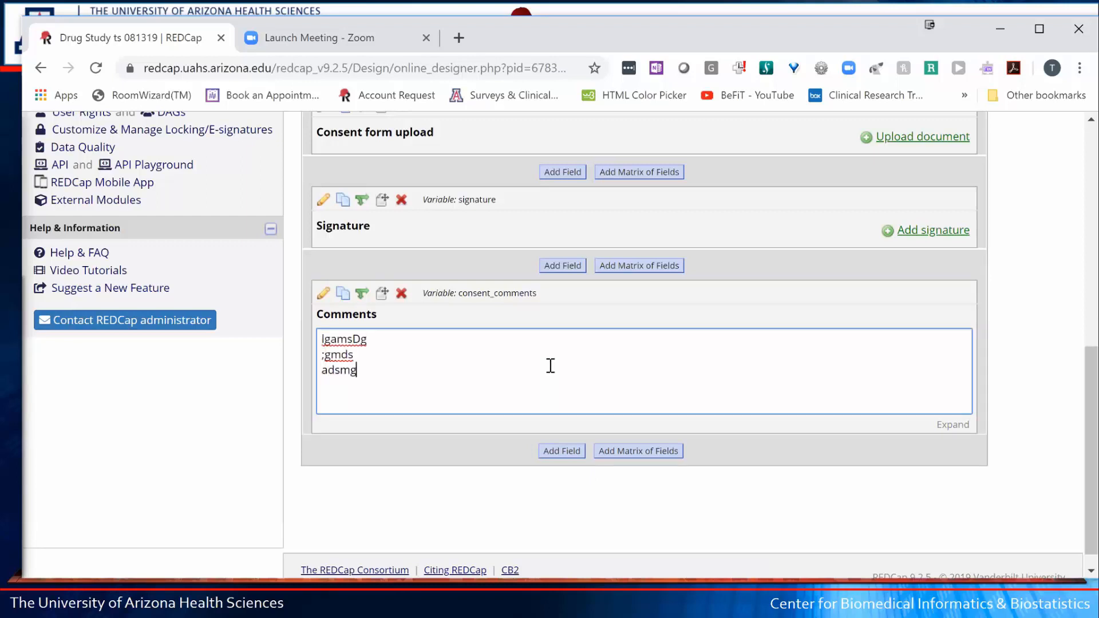
pyautogui.write('gk mdsakga gdm adsmgk mdsa gm dsamg kdsam ;a')
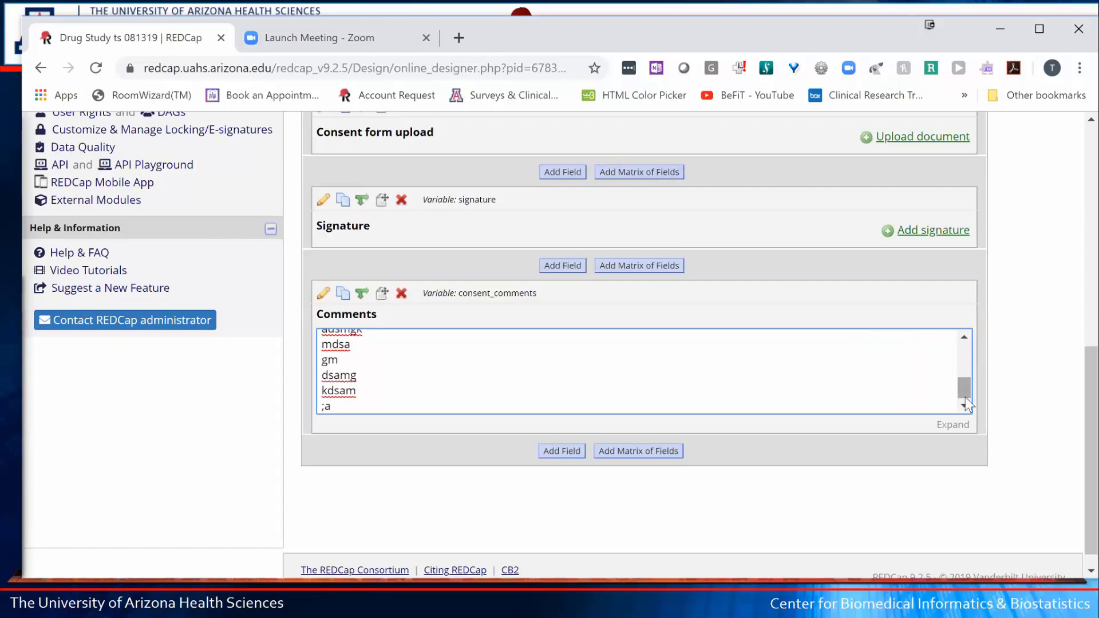
pyautogui.moveTo(965, 398); pyautogui.dragTo(973, 328)
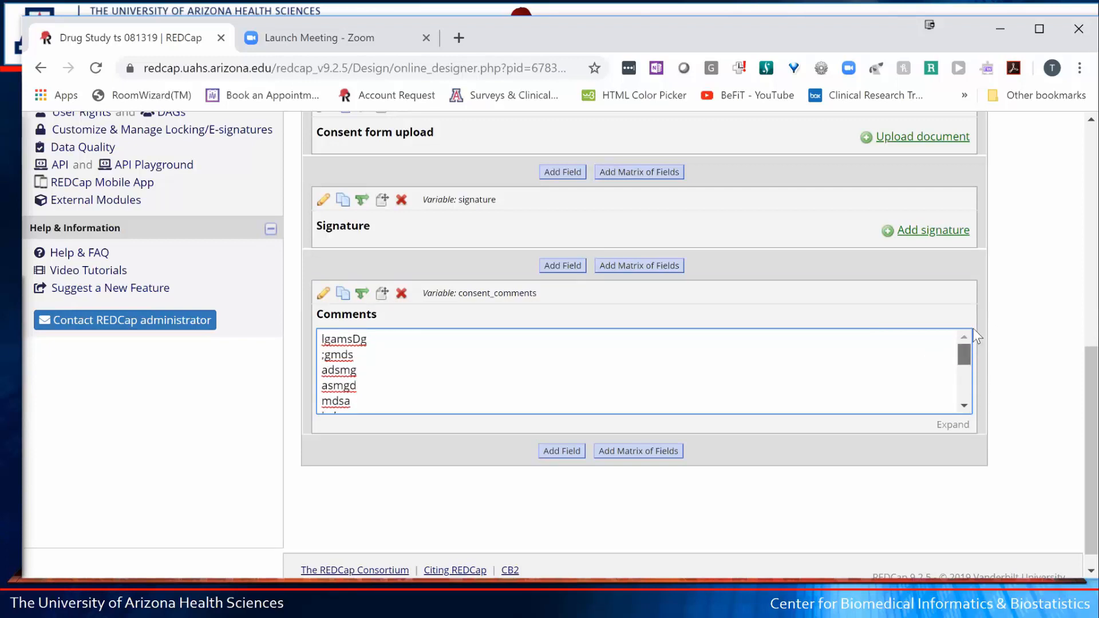
pyautogui.click(953, 426)
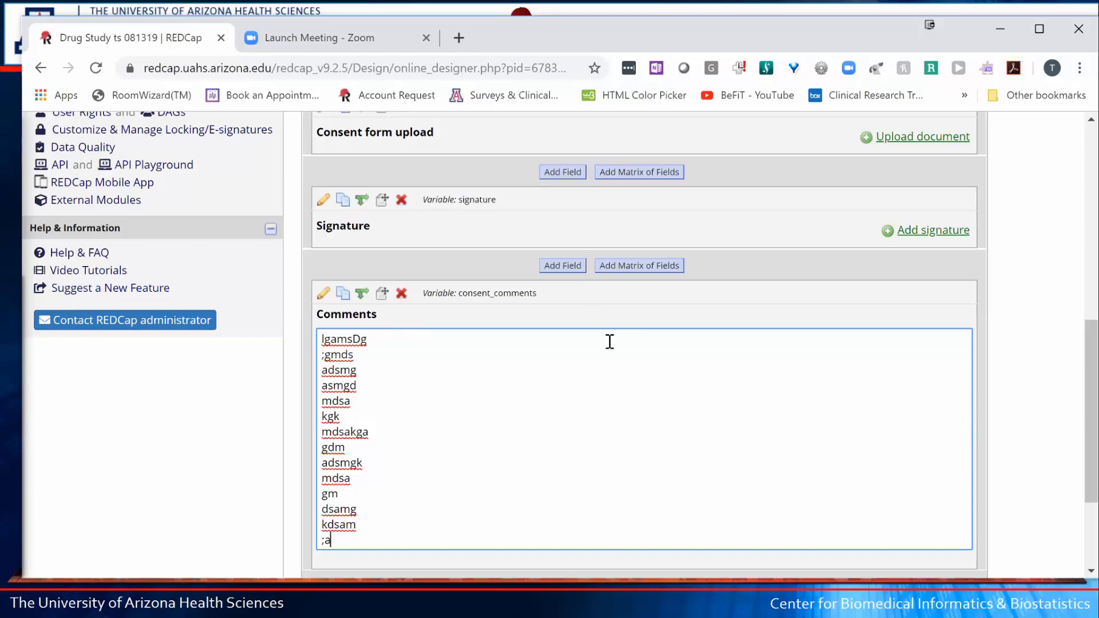
pyautogui.scroll(8, 608, 341)
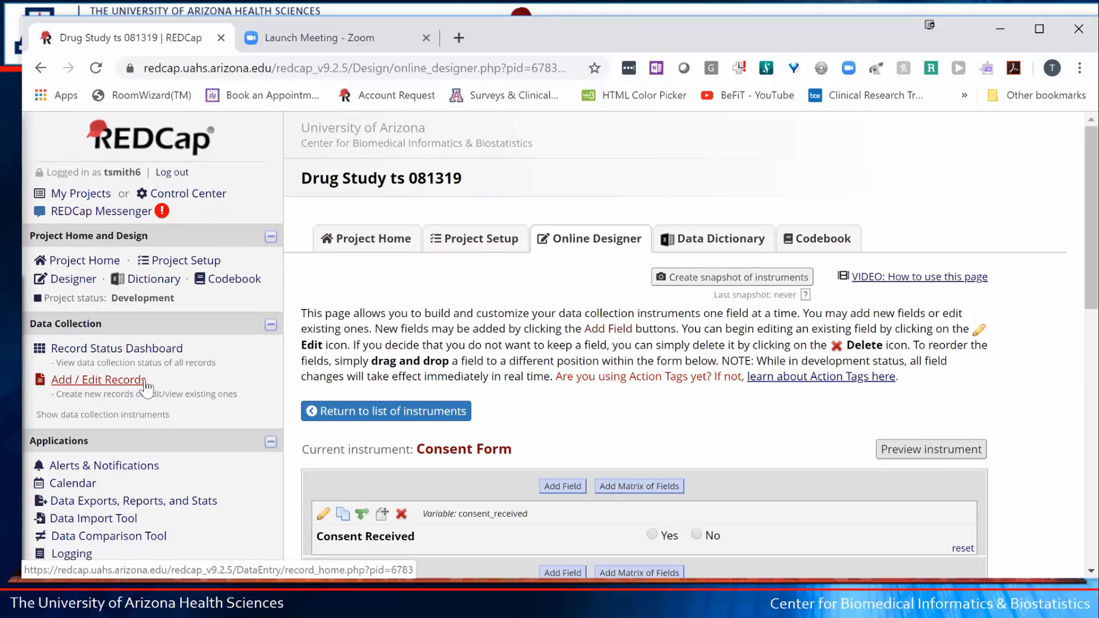
# - From Add / Edit Records, create new record Subject No 1 and view its Record Home Page
pyautogui.click(65, 382)
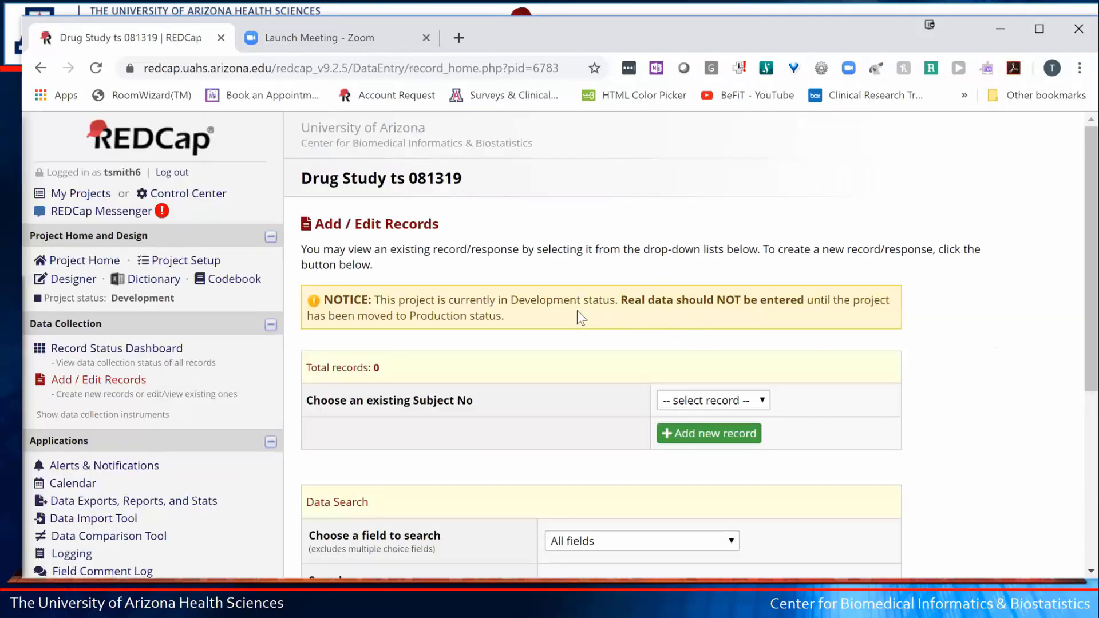
pyautogui.click(707, 436)
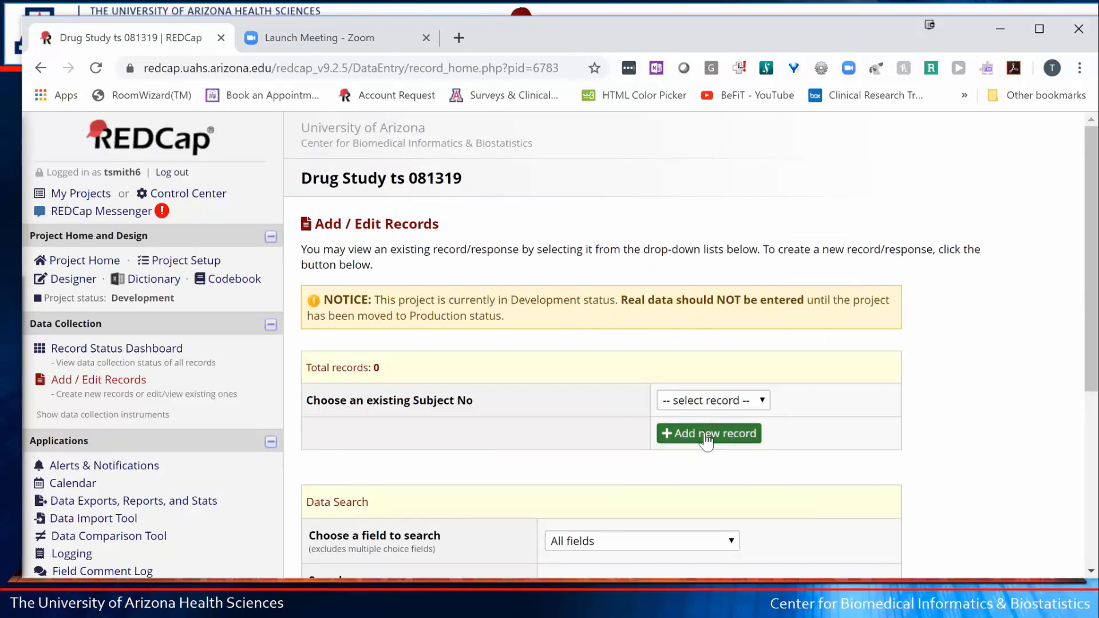
pyautogui.click(704, 434)
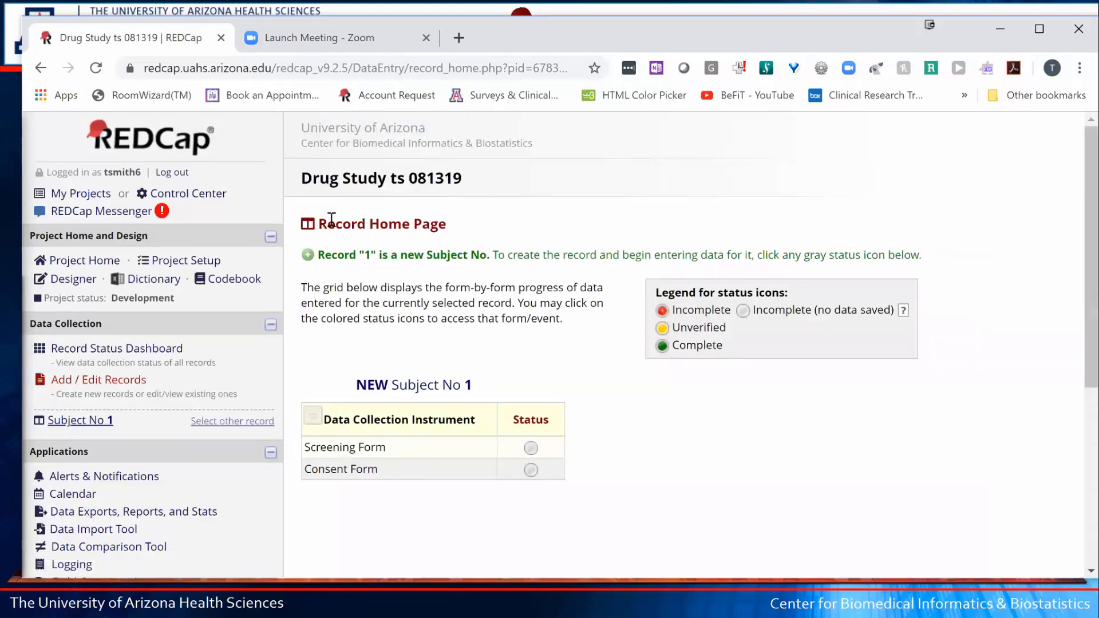
pyautogui.moveTo(326, 223); pyautogui.dragTo(444, 218)
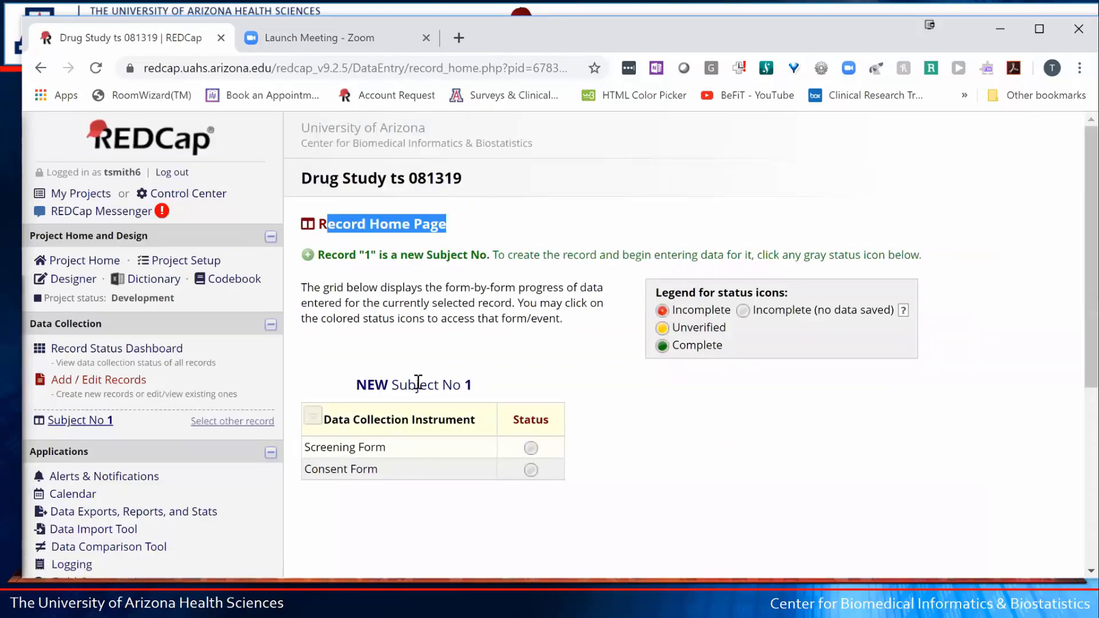
pyautogui.moveTo(417, 385); pyautogui.dragTo(497, 381)
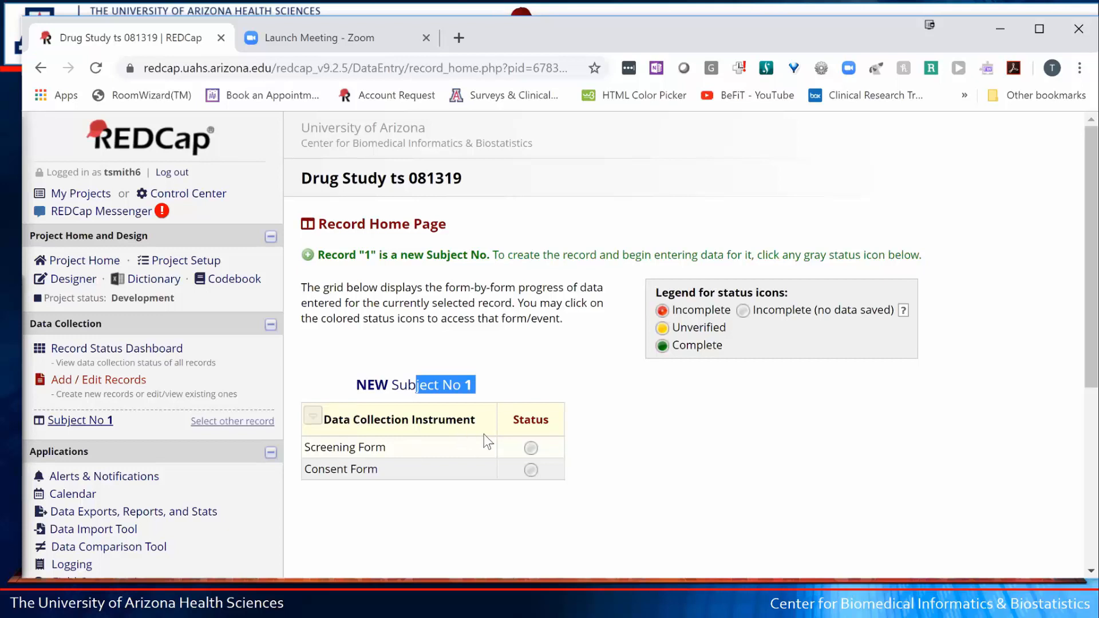
# - On Subject 1's Screening Form, enter the subject's first and last name and birth date 5/5/85
pyautogui.click(531, 452)
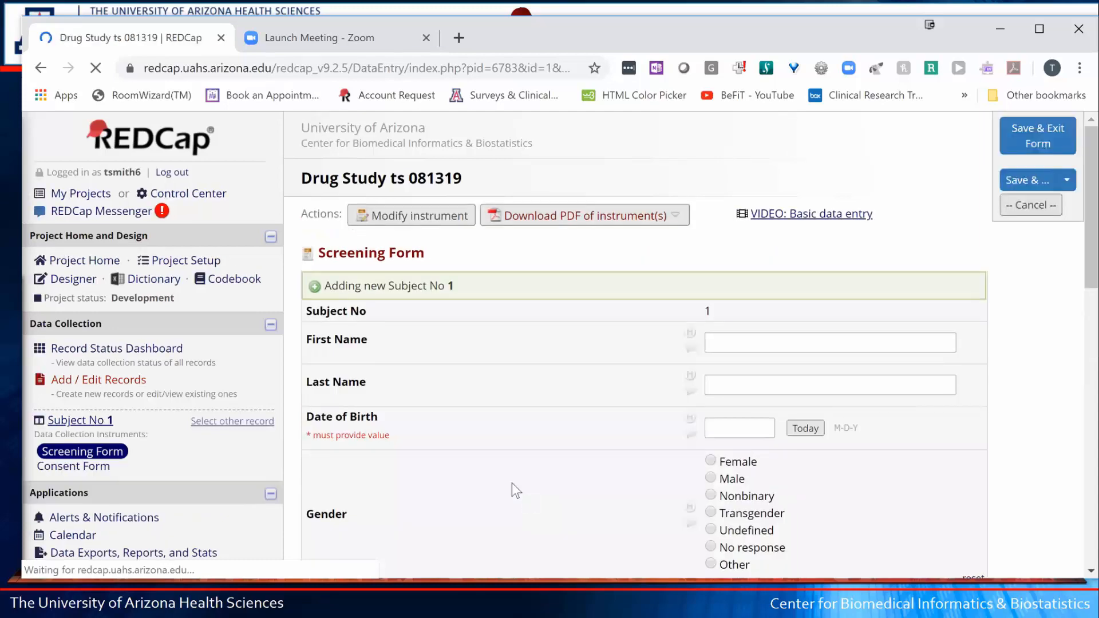
pyautogui.scroll(-10, 500, 428)
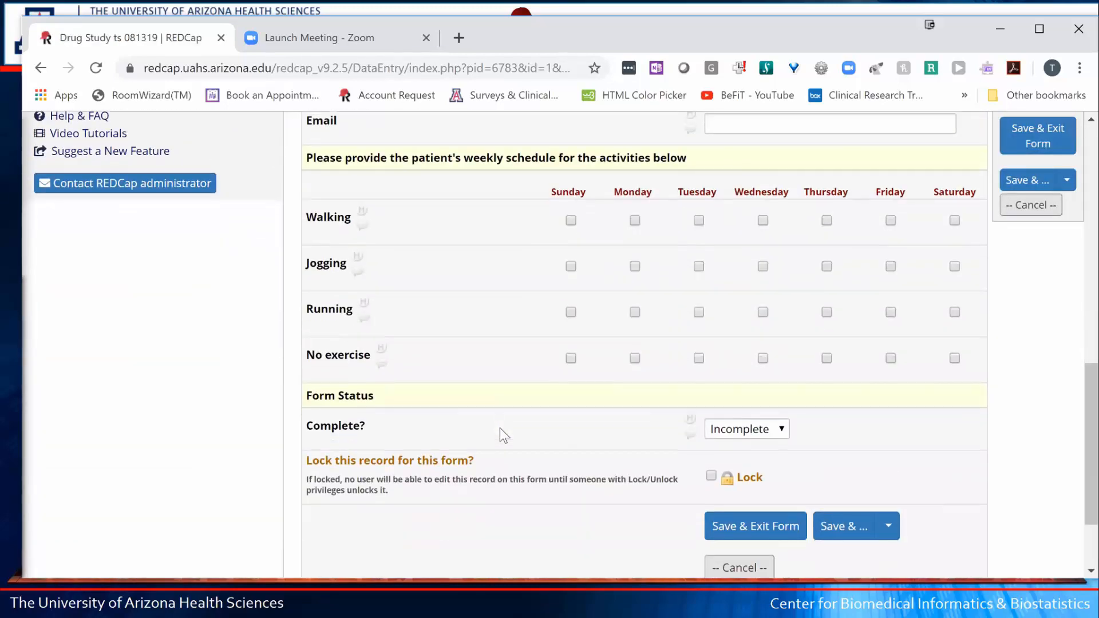
pyautogui.scroll(5, 499, 428)
pyautogui.scroll(5, 500, 428)
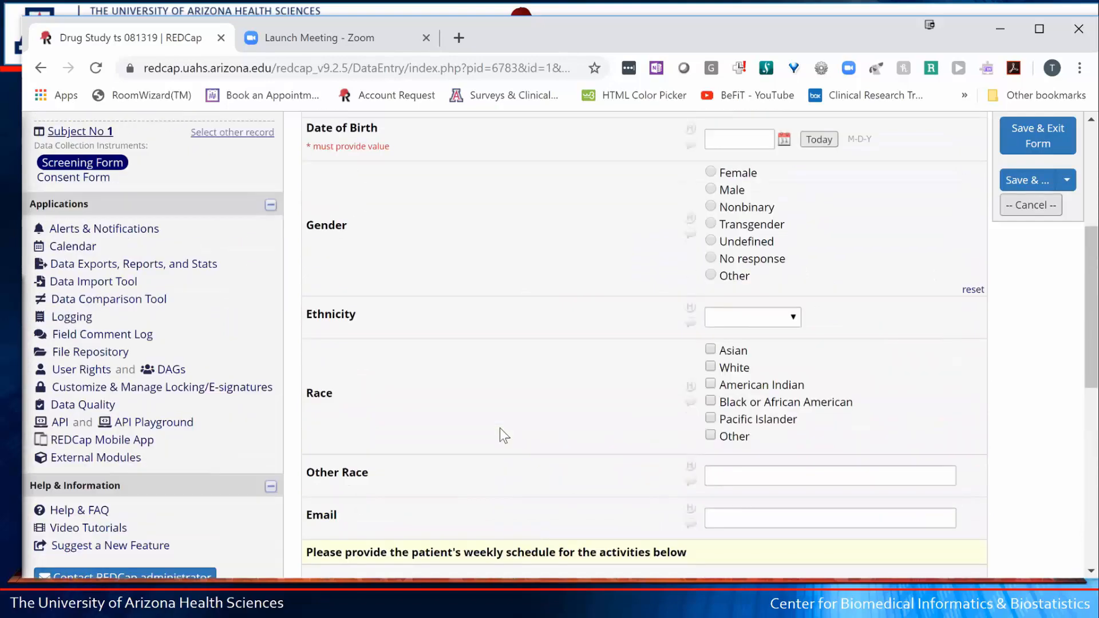
pyautogui.scroll(1, 540, 289)
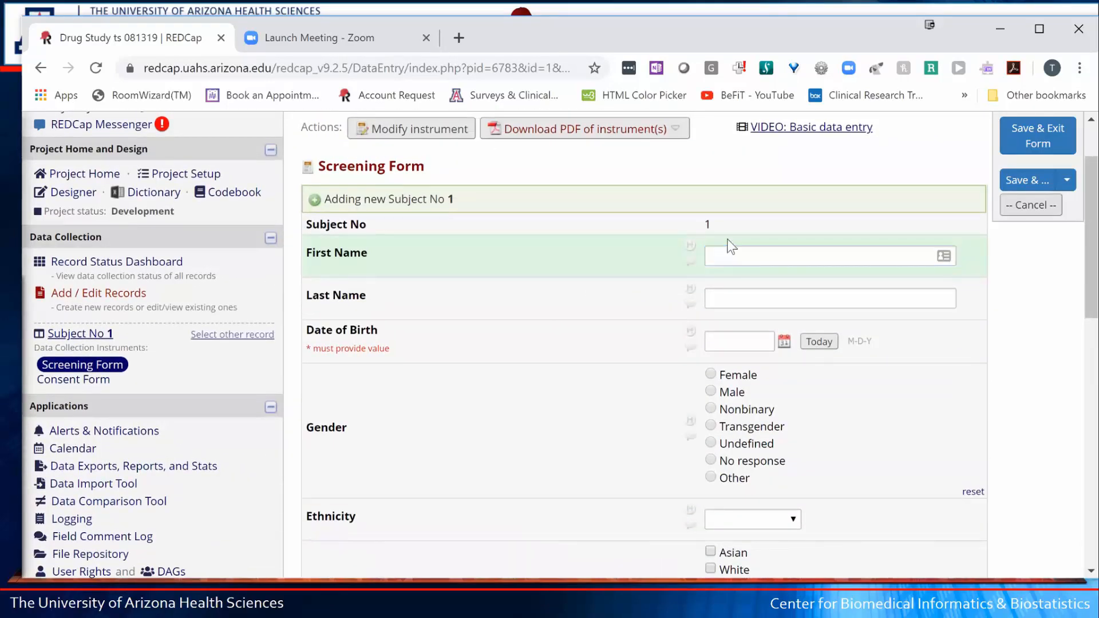
pyautogui.click(728, 241)
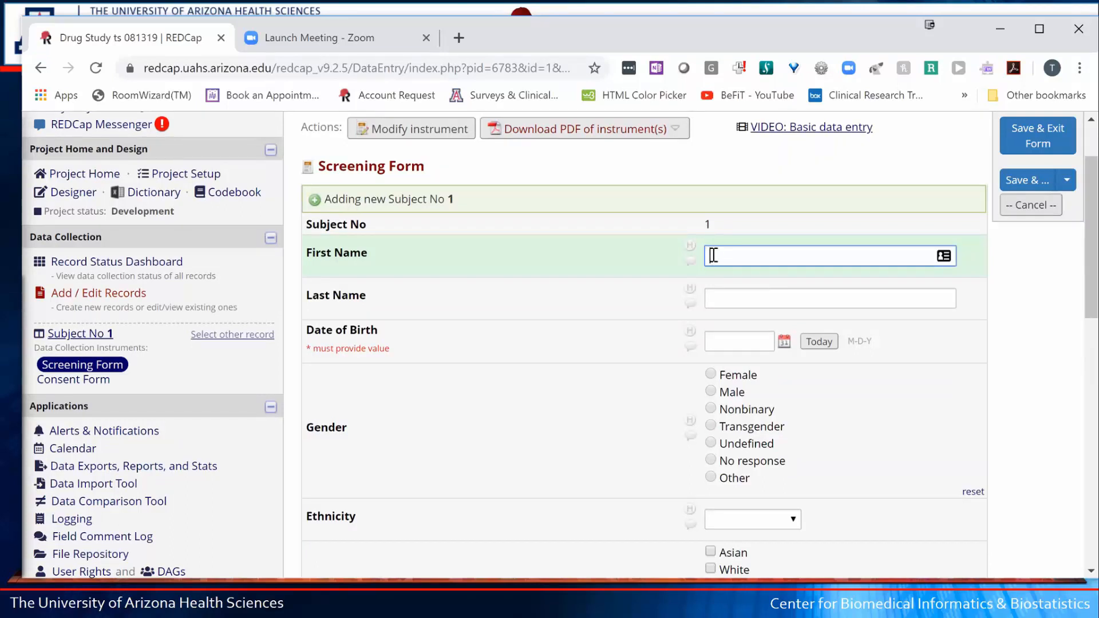
pyautogui.press('Tab')
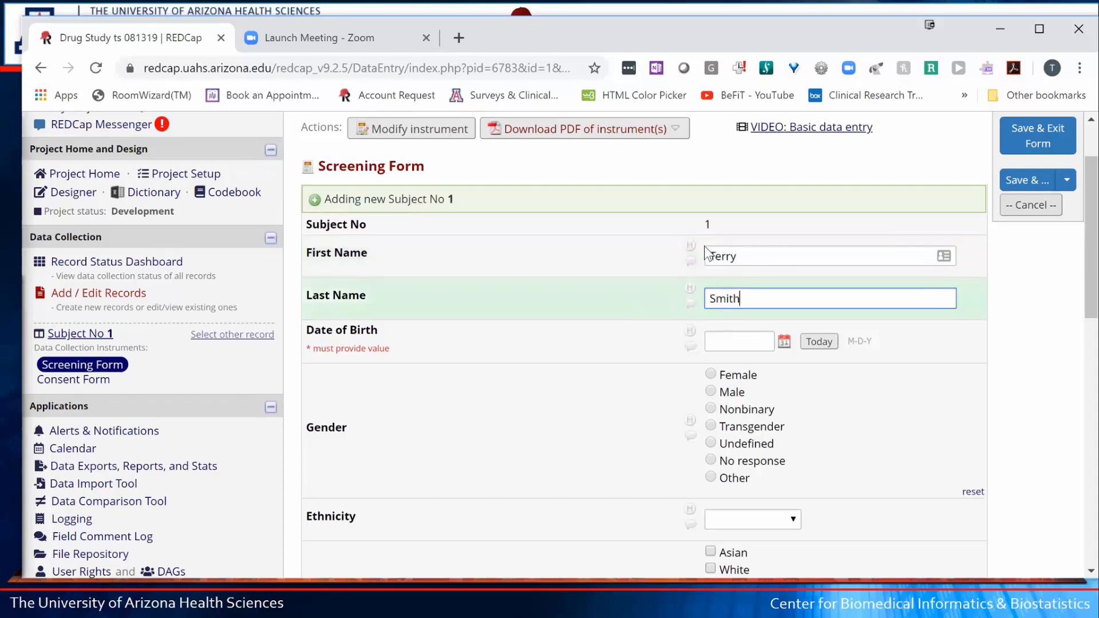
pyautogui.press('Tab')
pyautogui.write('5/5/85')
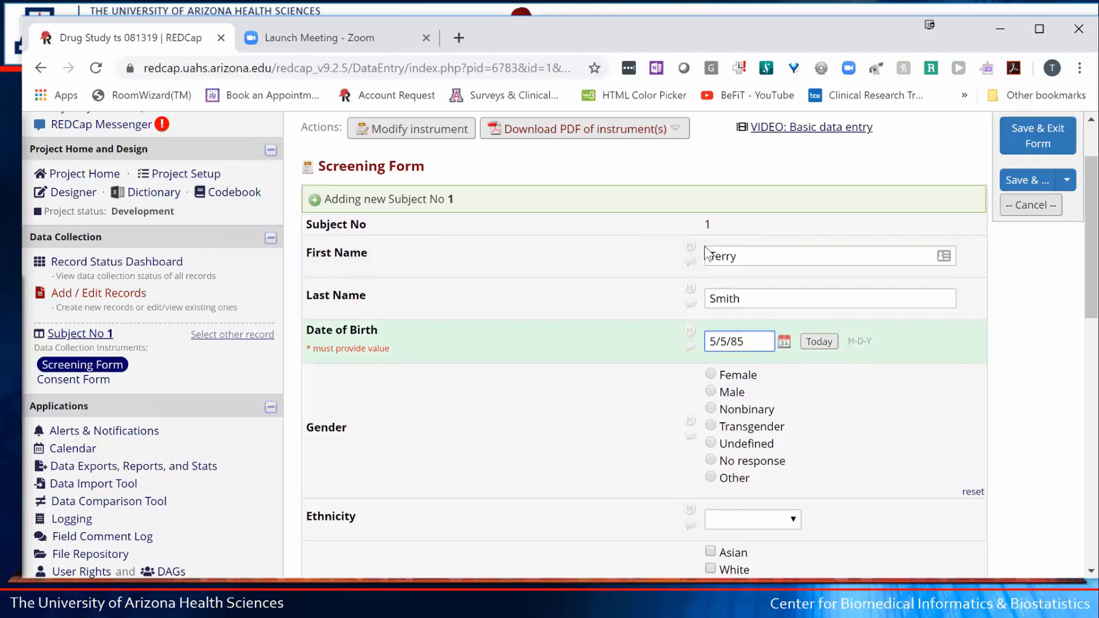
pyautogui.press('Tab')
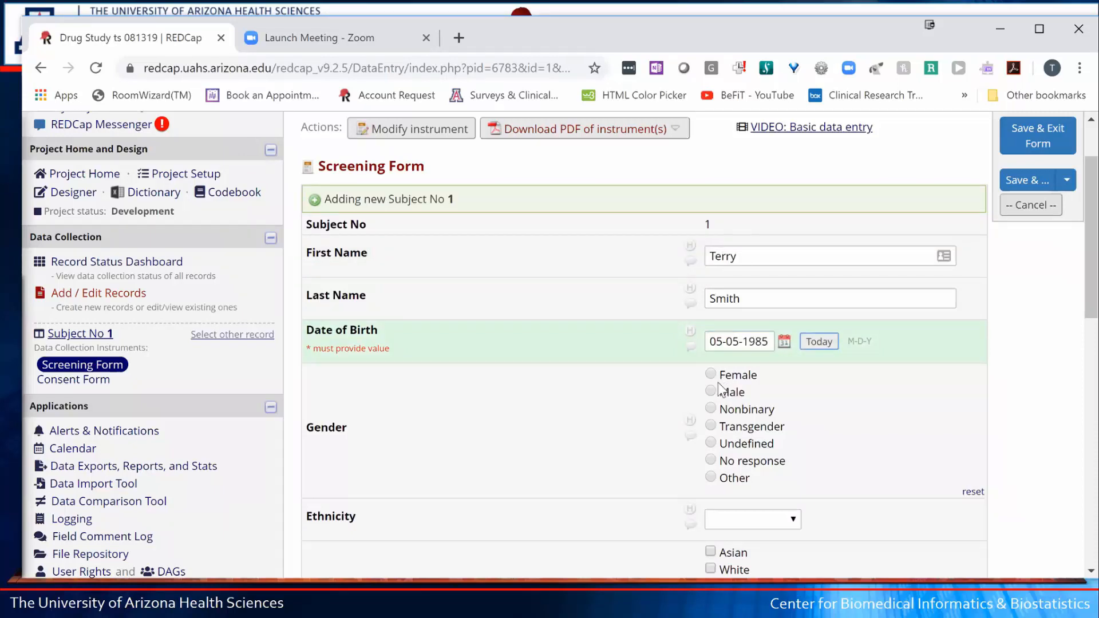
# - Set gender to Male, ethnicity to Hispanic and race to American Indian
pyautogui.click(733, 393)
pyautogui.scroll(-3, 797, 402)
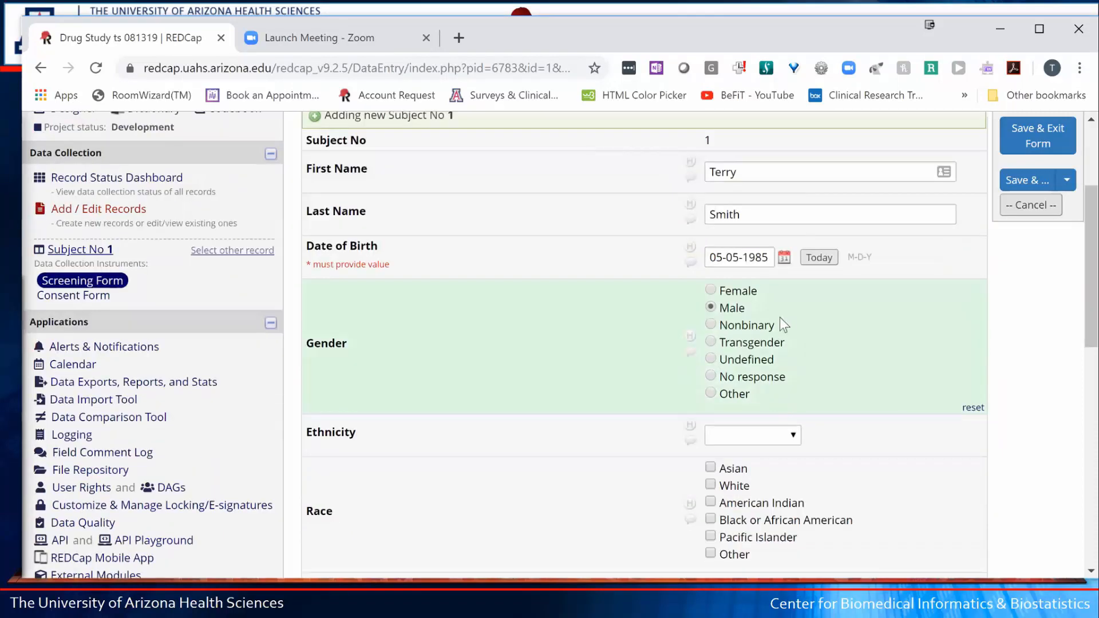
pyautogui.click(772, 352)
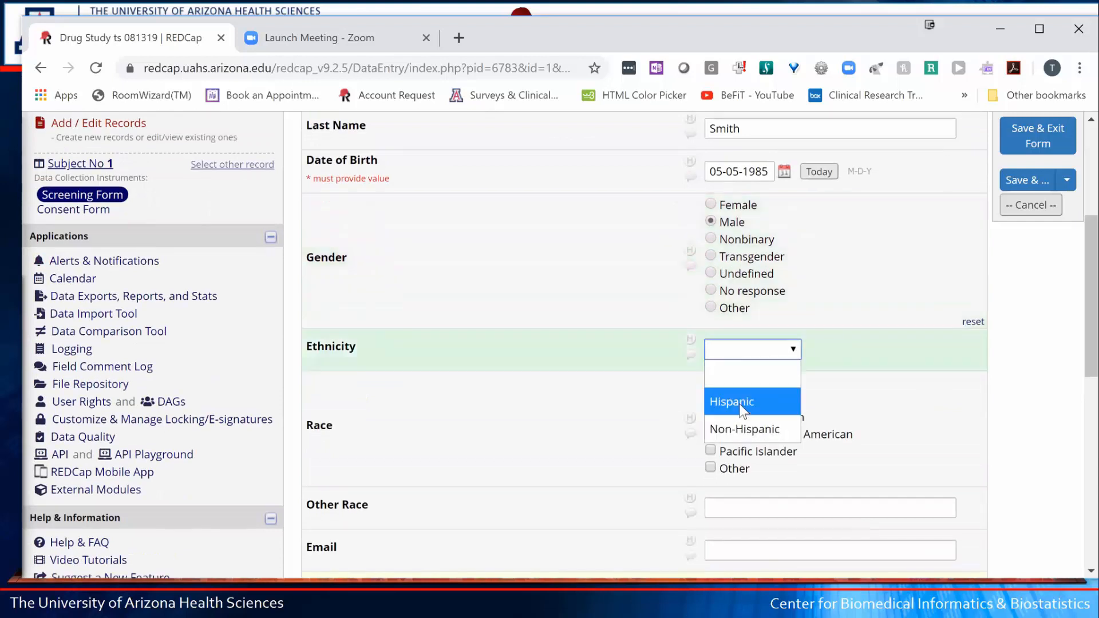
pyautogui.click(722, 408)
pyautogui.click(712, 416)
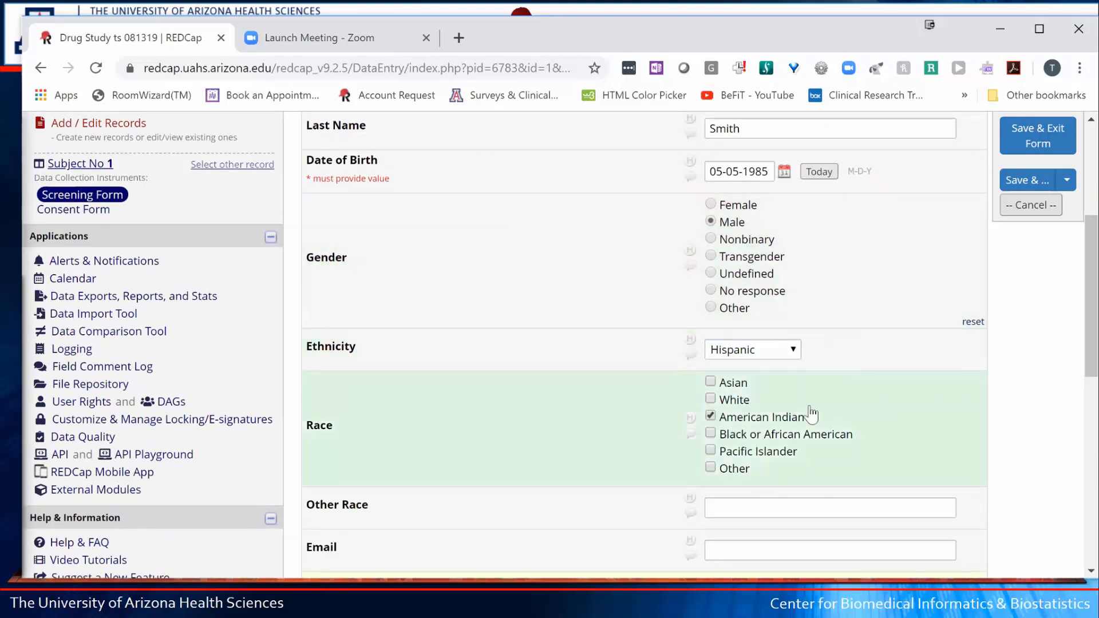
pyautogui.scroll(-5, 811, 412)
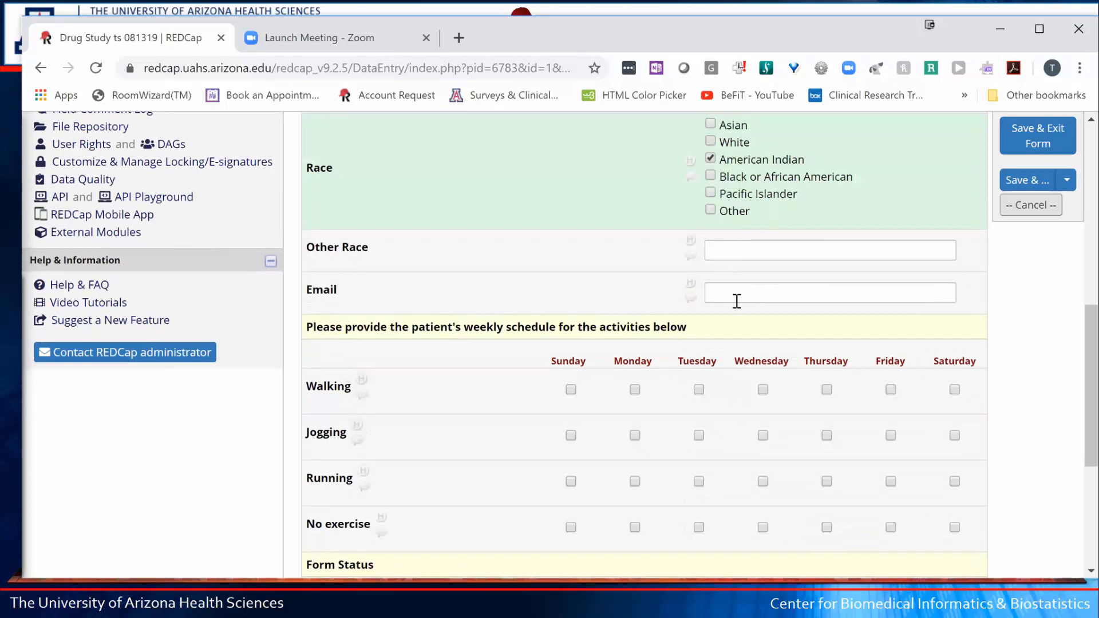
# - Enter the subject's email address and tick Walking on Tuesday and Jogging on Monday
pyautogui.click(733, 302)
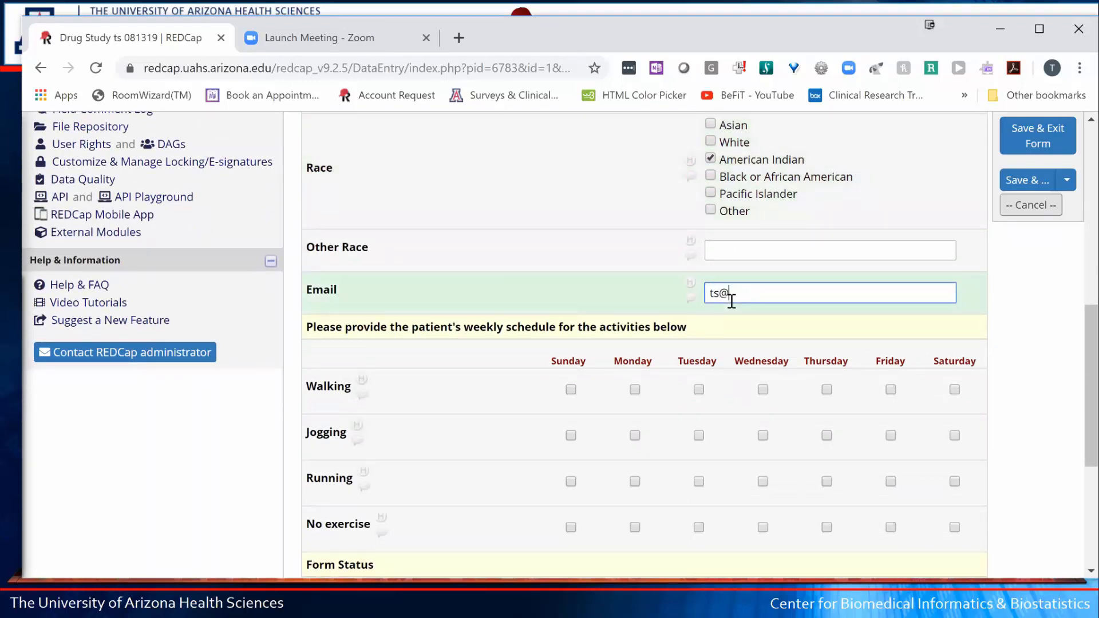
pyautogui.click(699, 396)
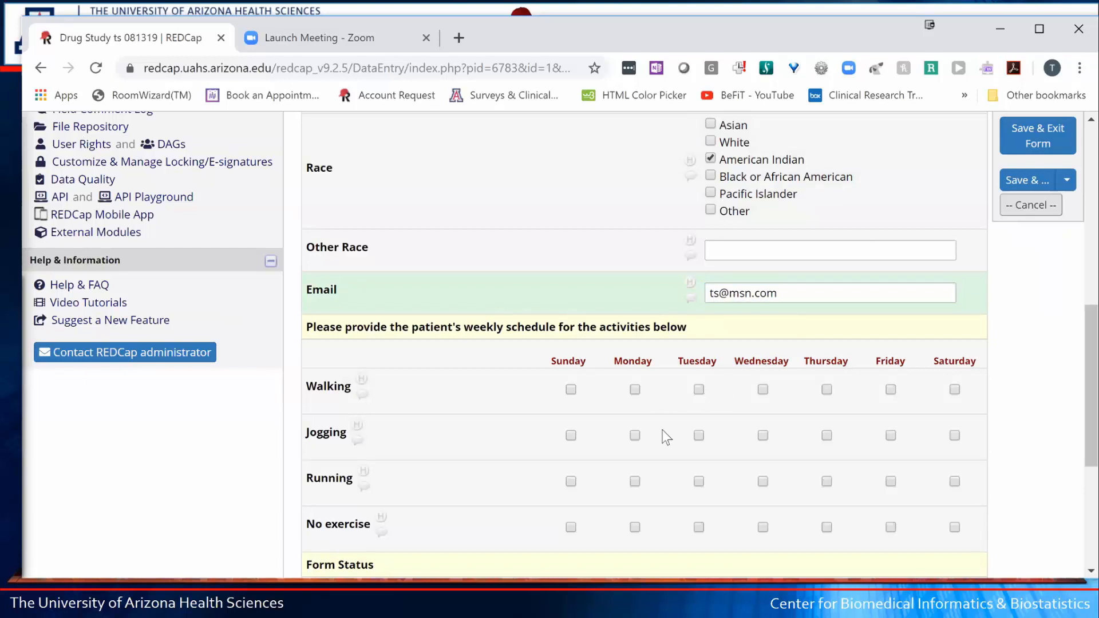
pyautogui.click(699, 392)
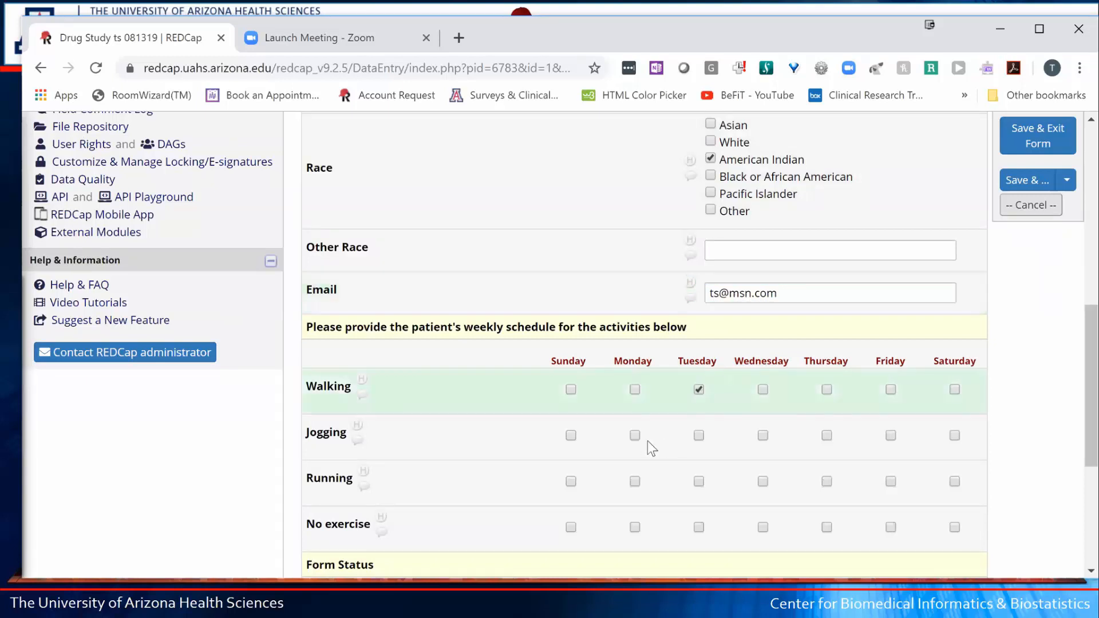
pyautogui.click(628, 426)
pyautogui.click(570, 390)
pyautogui.scroll(-5, 668, 395)
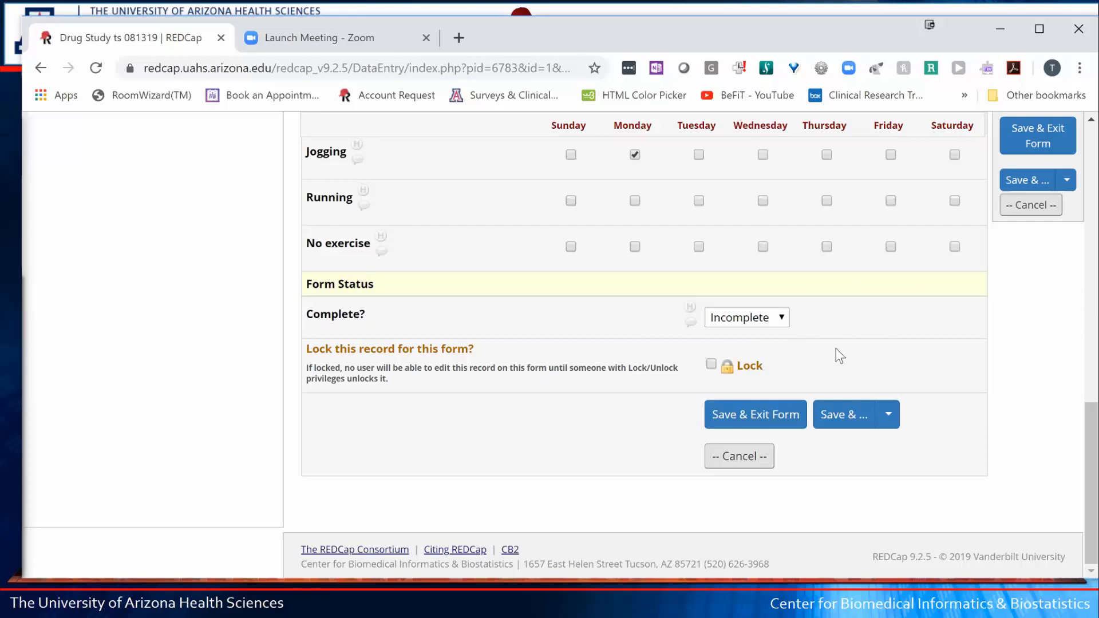
# - Set the form status to Complete and save the Screening Form
pyautogui.click(743, 317)
pyautogui.click(734, 396)
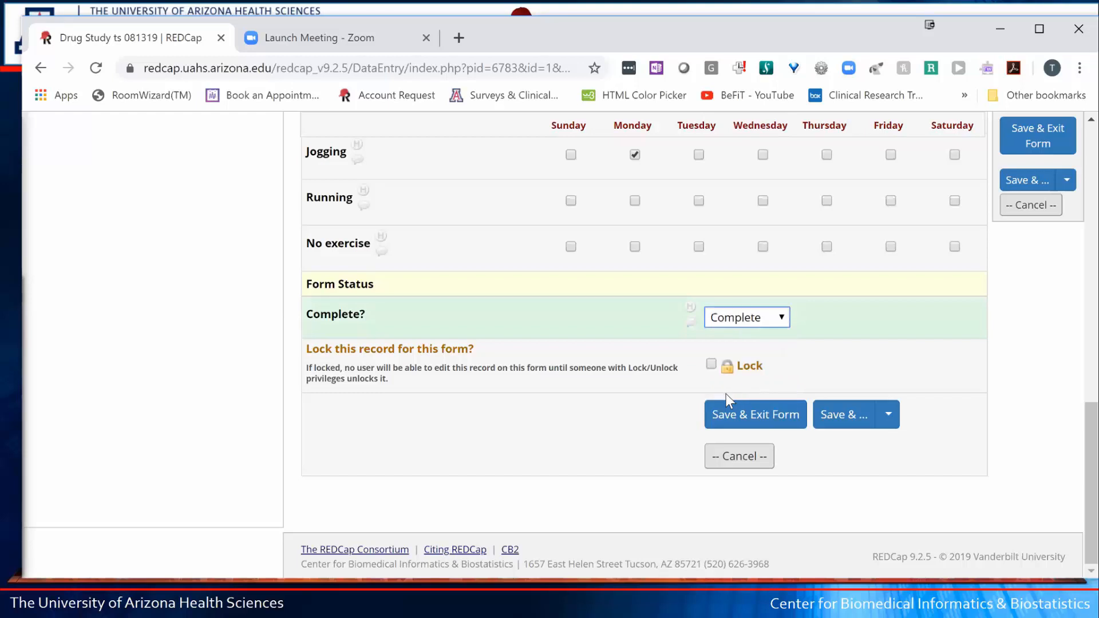
pyautogui.click(752, 421)
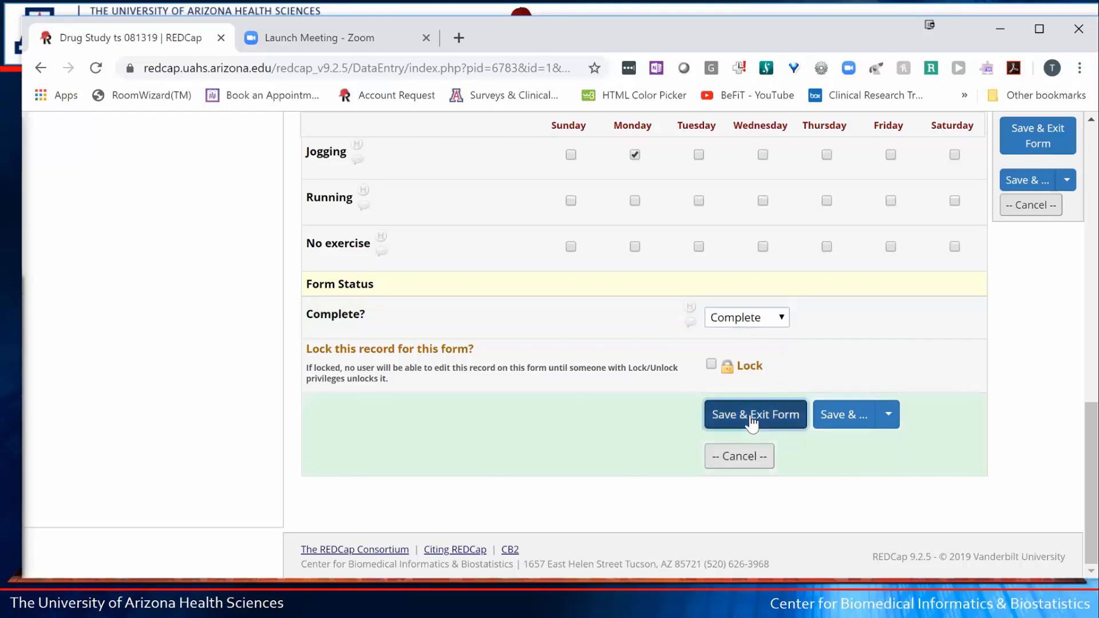
pyautogui.click(751, 416)
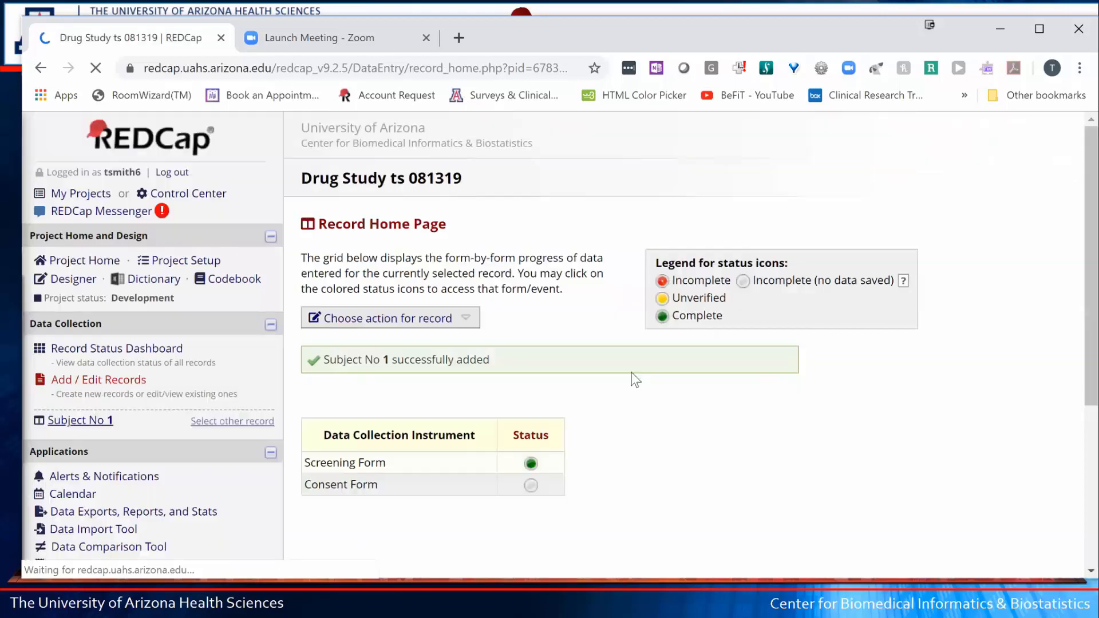
# - Open Subject No 1's Consent Form from its grey status icon on the Record Home Page
pyautogui.moveTo(464, 403); pyautogui.dragTo(343, 402)
pyautogui.click(475, 402)
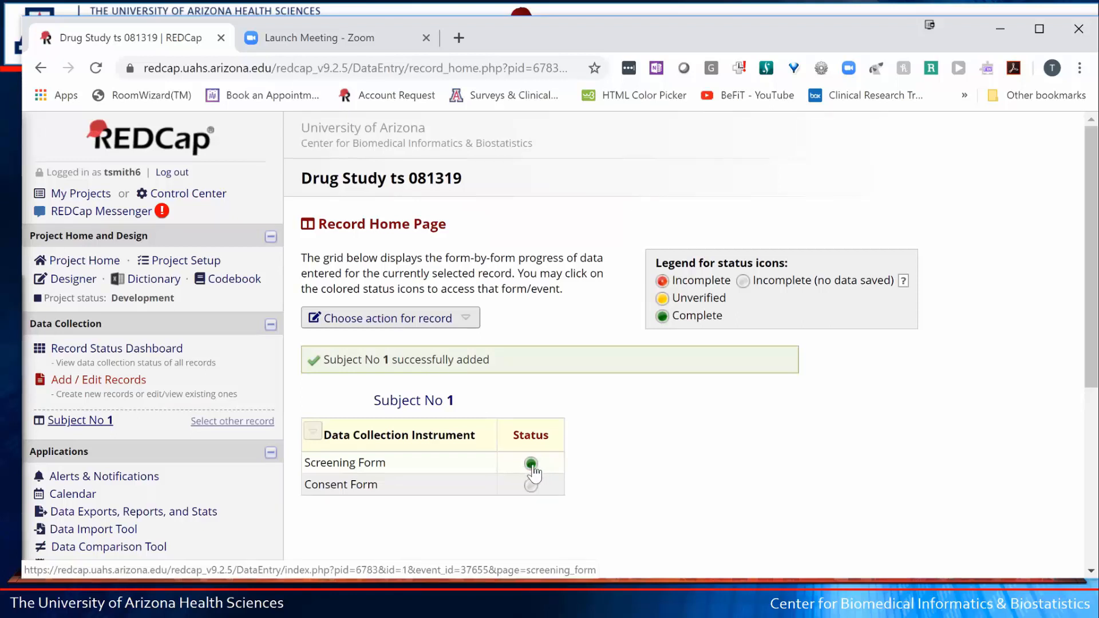
pyautogui.moveTo(732, 307); pyautogui.dragTo(660, 272)
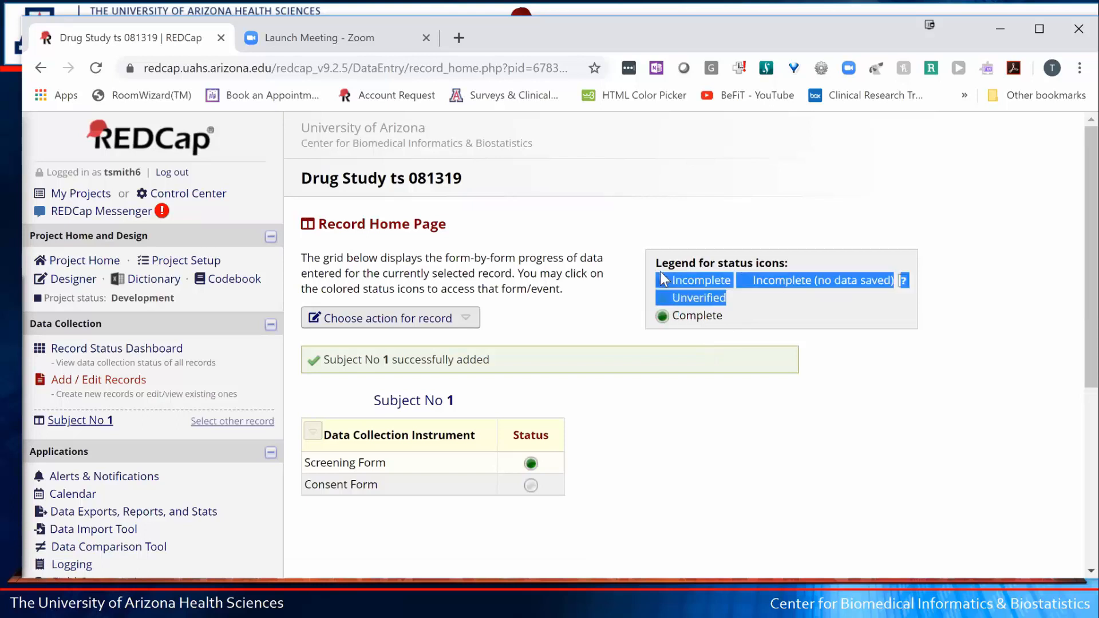
pyautogui.moveTo(657, 316); pyautogui.dragTo(723, 317)
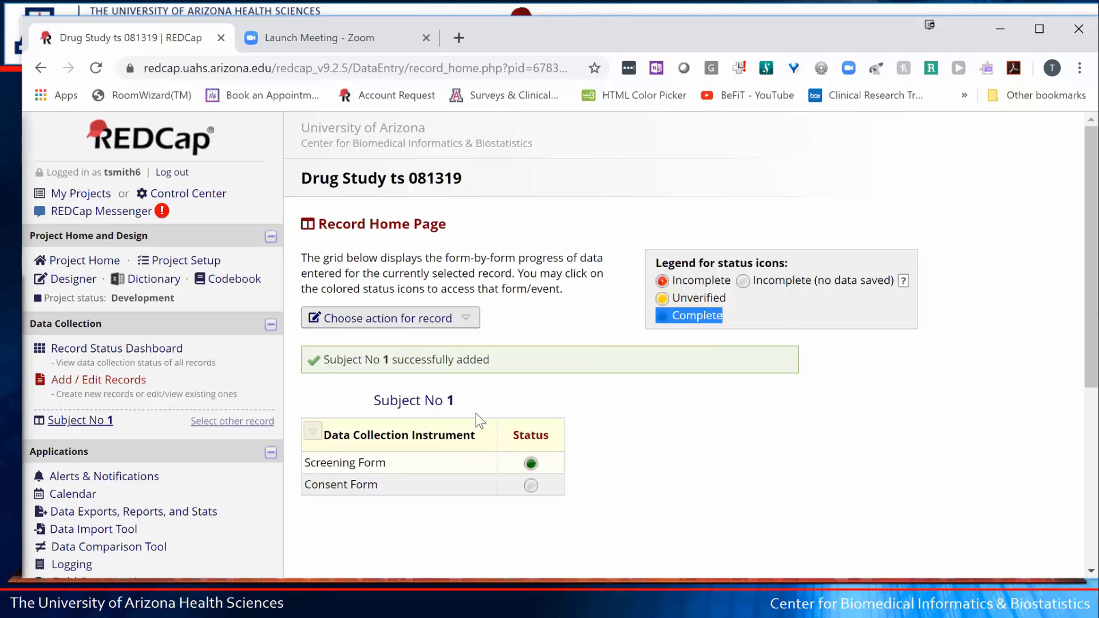
pyautogui.click(532, 486)
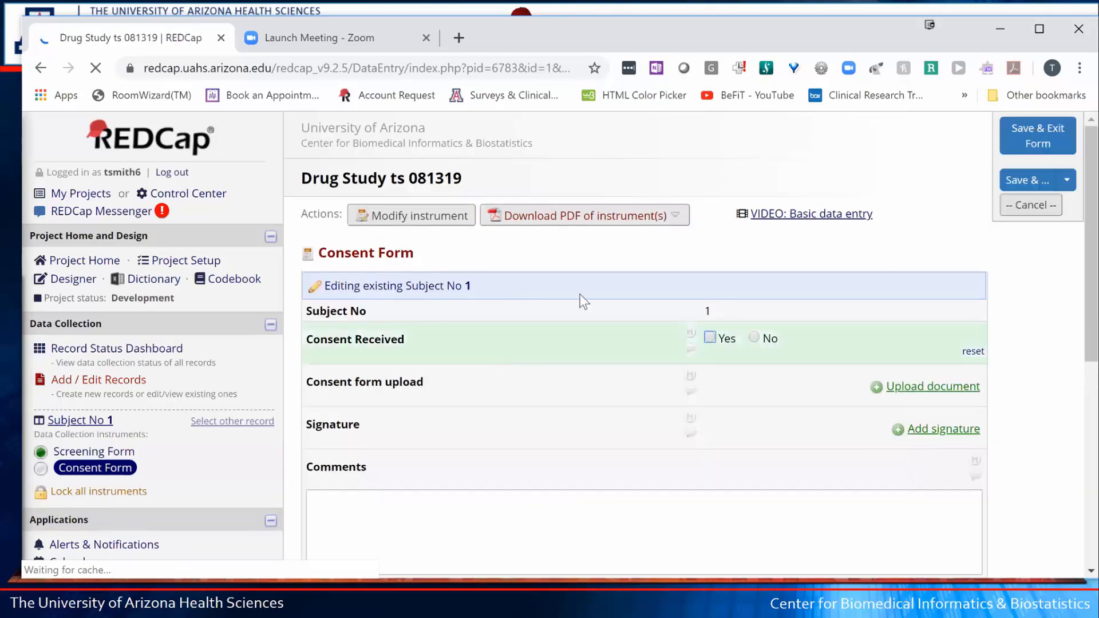
# - Set Consent Received to Yes and upload ScreeningForm.pdf from the Beginner's project folder
pyautogui.click(710, 336)
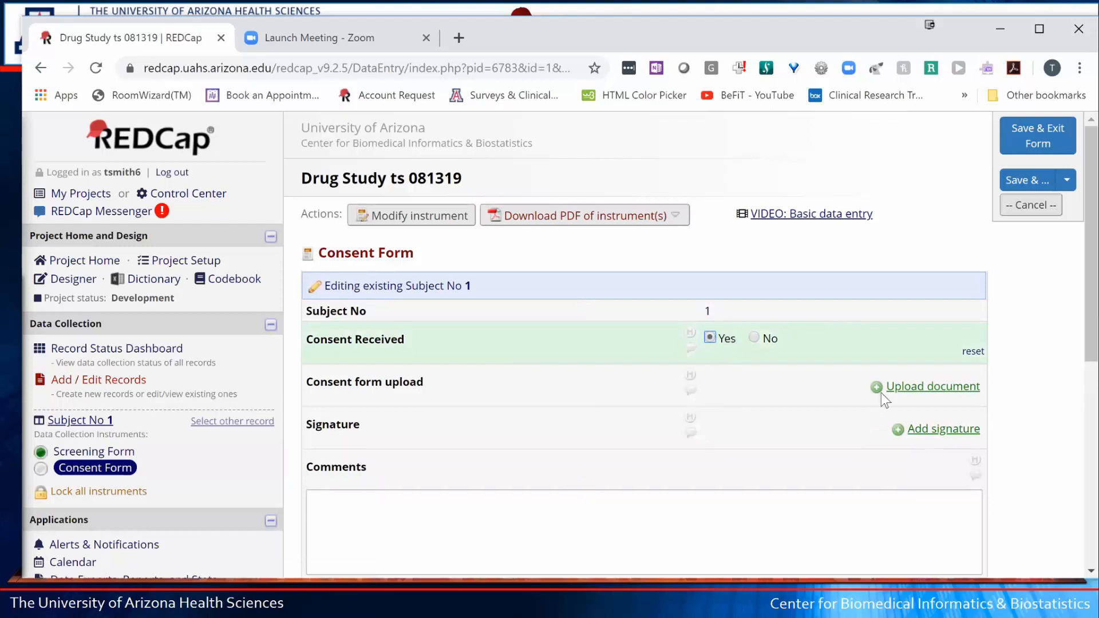
pyautogui.click(948, 385)
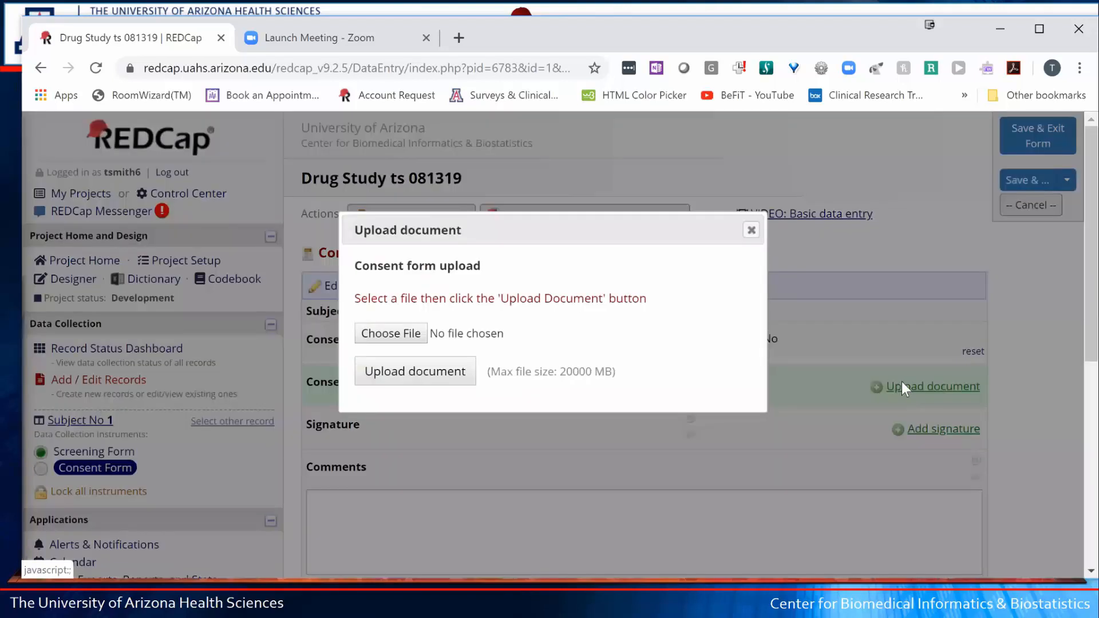
pyautogui.click(398, 337)
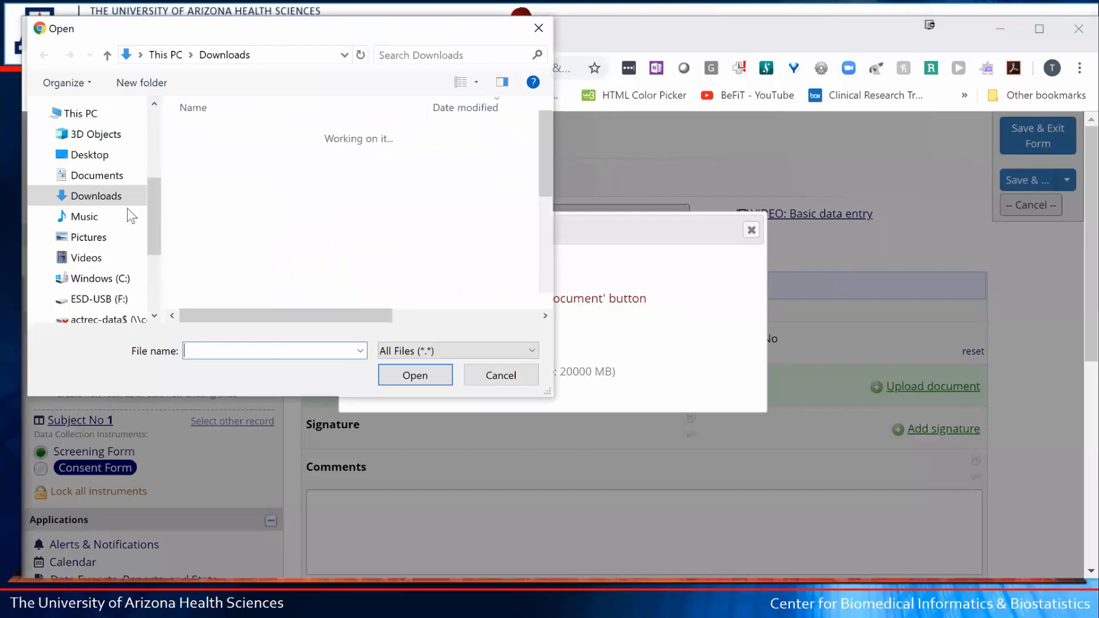
pyautogui.moveTo(151, 203); pyautogui.dragTo(156, 232)
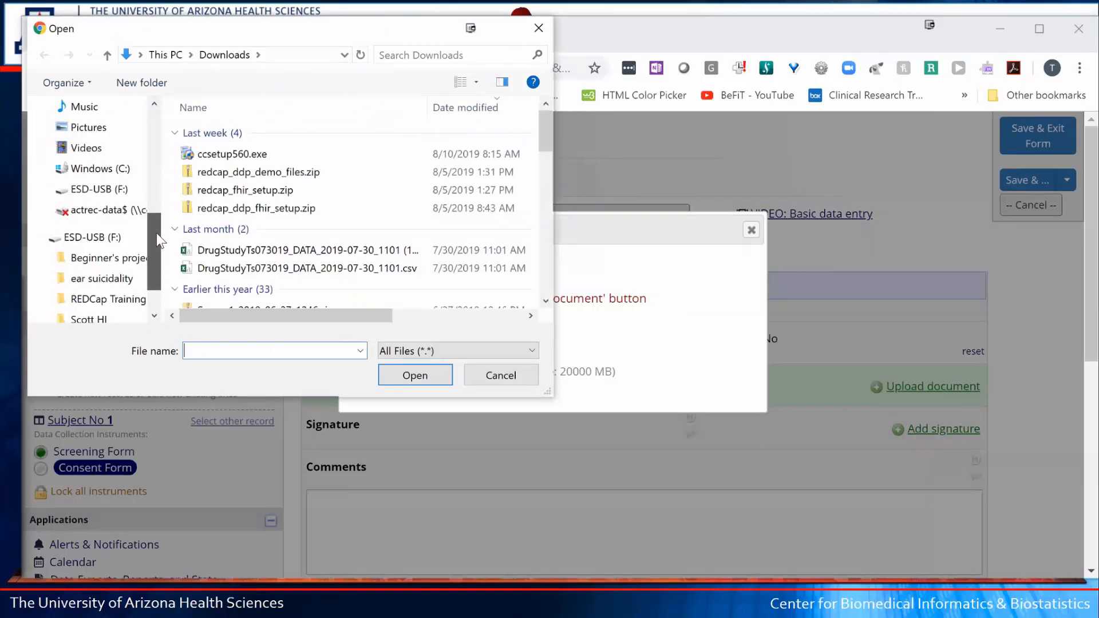
pyautogui.click(113, 278)
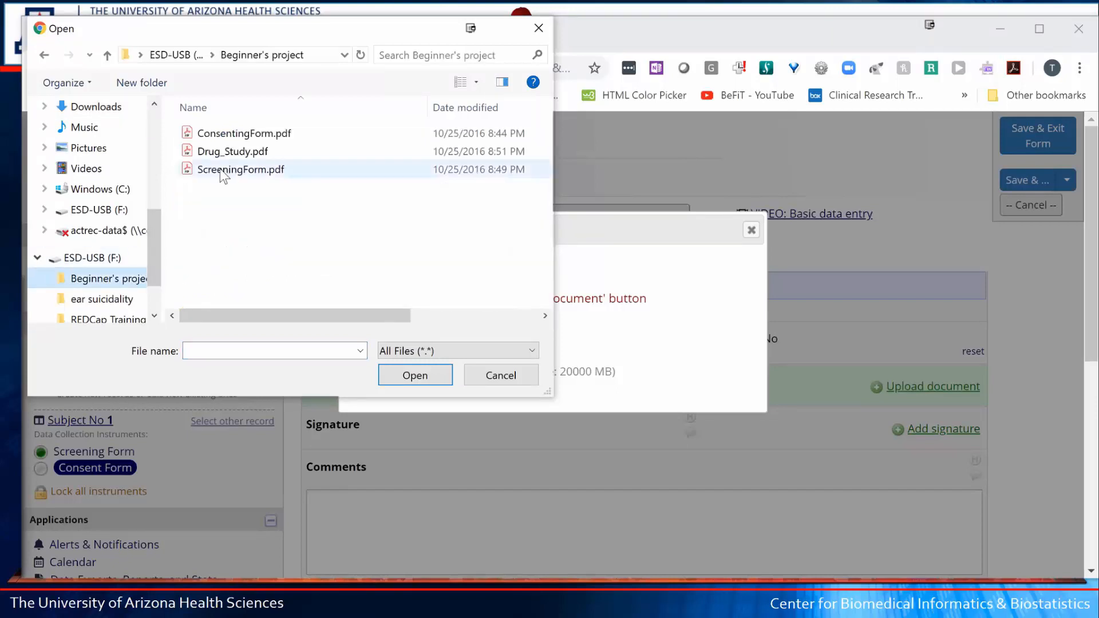
pyautogui.click(229, 169)
pyautogui.click(411, 376)
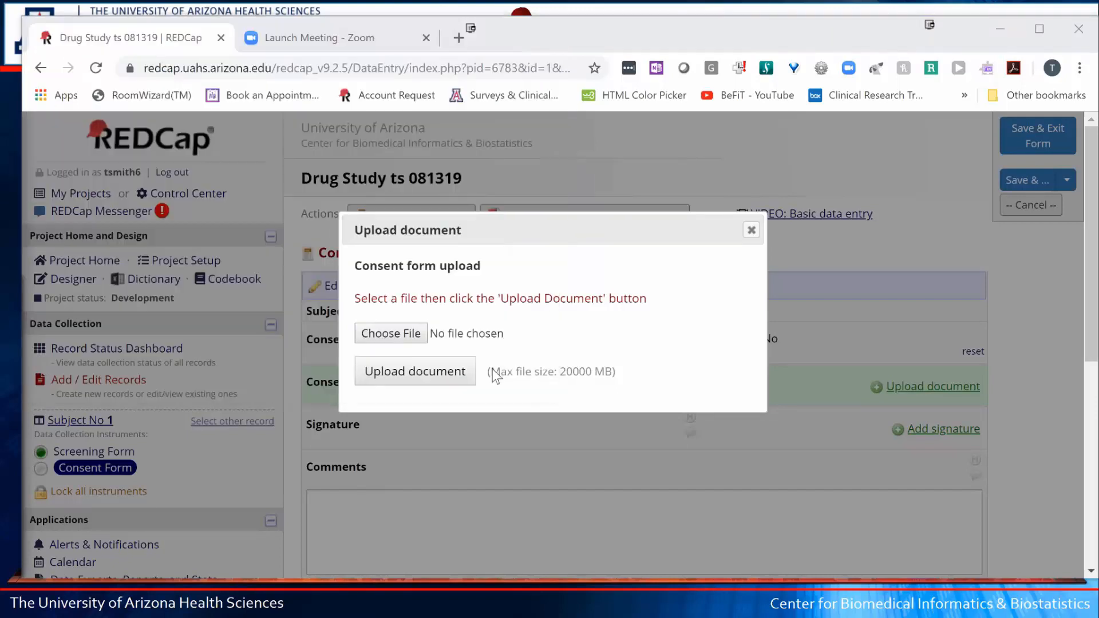
pyautogui.click(430, 373)
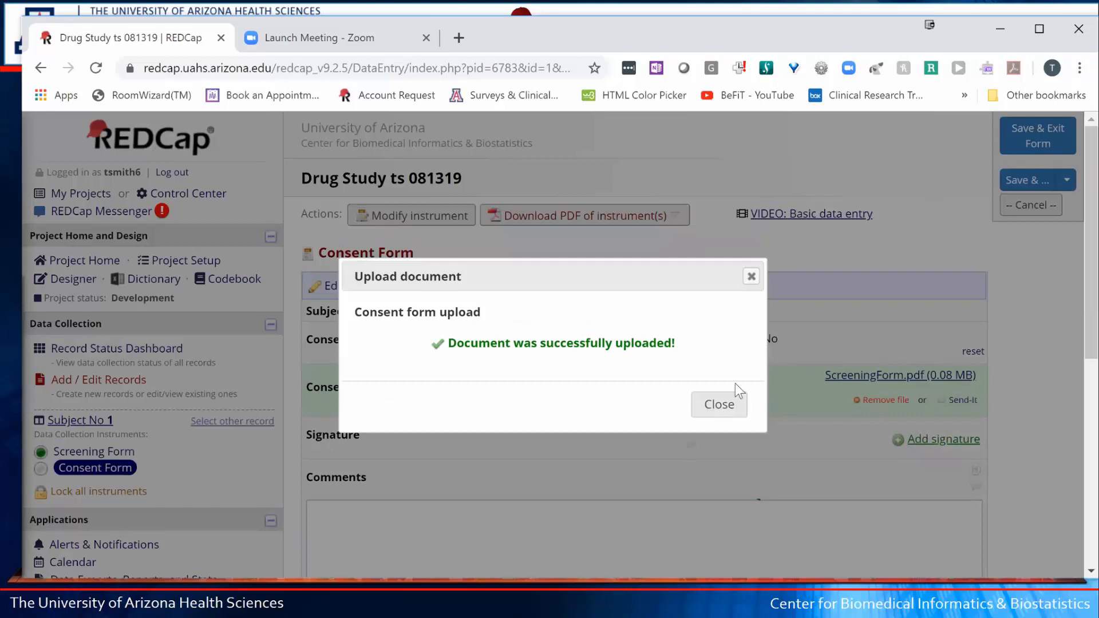
pyautogui.click(720, 399)
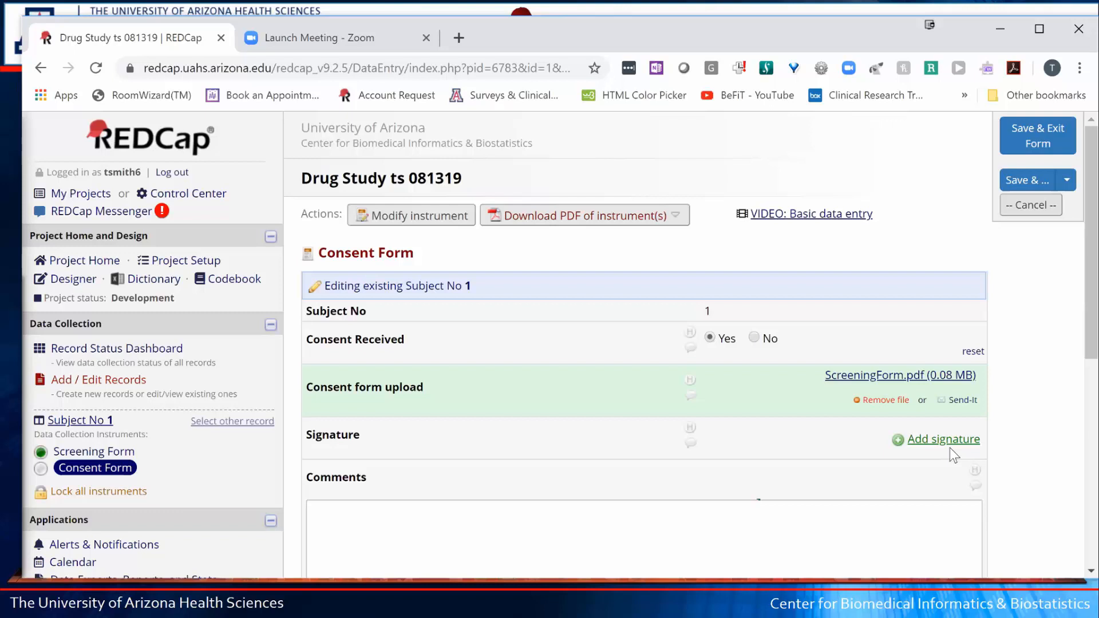
# - Draw a handwritten signature on the pad and save it into the Signature field
pyautogui.click(945, 439)
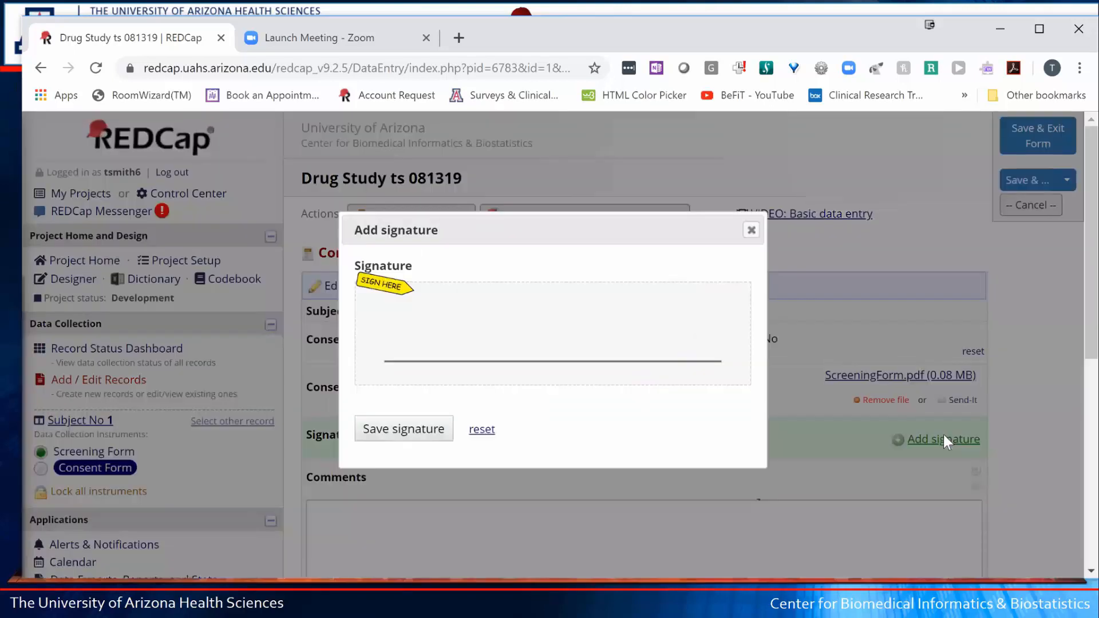
pyautogui.scroll(-1, 943, 435)
pyautogui.scroll(1, 943, 435)
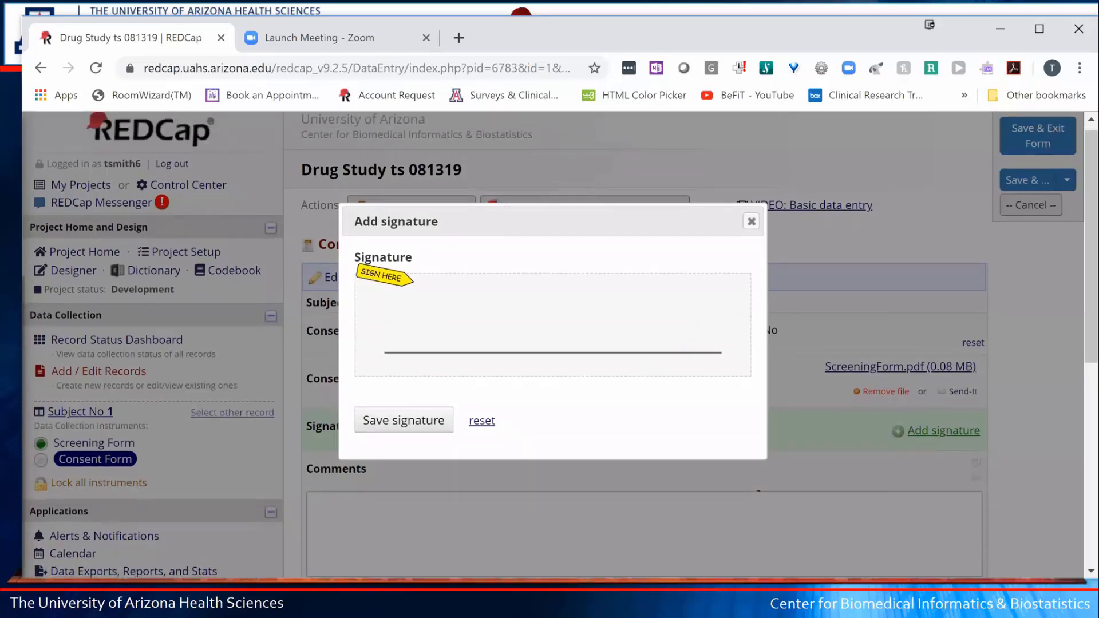
pyautogui.scroll(1, 943, 435)
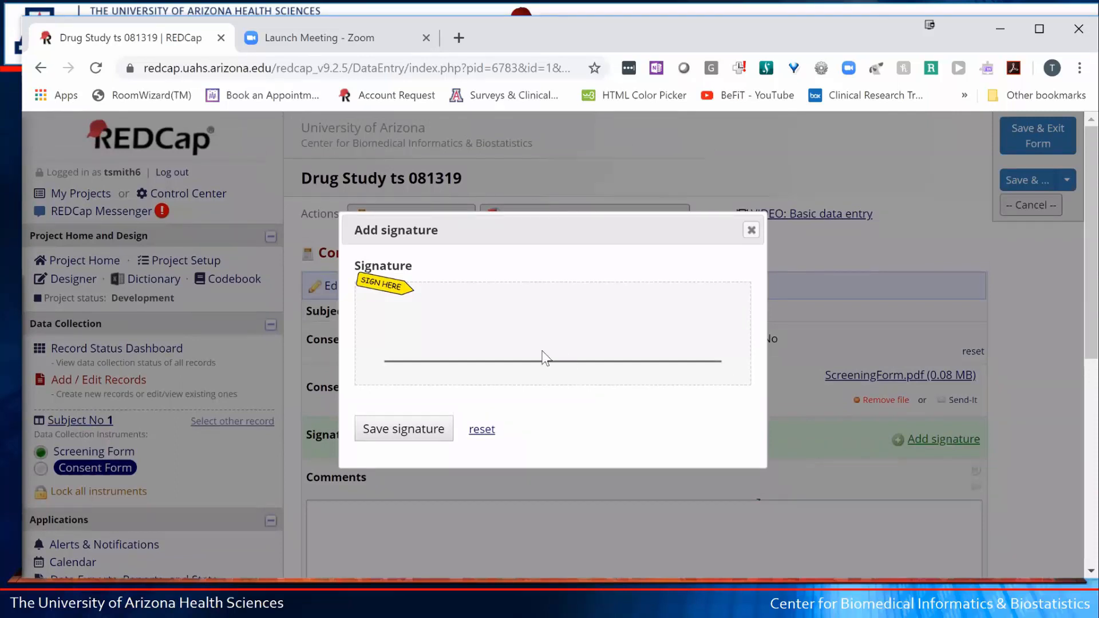
pyautogui.moveTo(472, 360)
pyautogui.mouseDown()
pyautogui.moveTo(464, 345)
pyautogui.moveTo(534, 341)
pyautogui.moveTo(581, 366)
pyautogui.mouseUp()
pyautogui.moveTo(617, 284)
pyautogui.mouseDown()
pyautogui.moveTo(621, 367)
pyautogui.moveTo(603, 361)
pyautogui.moveTo(649, 326)
pyautogui.moveTo(653, 356)
pyautogui.moveTo(648, 308)
pyautogui.mouseUp()
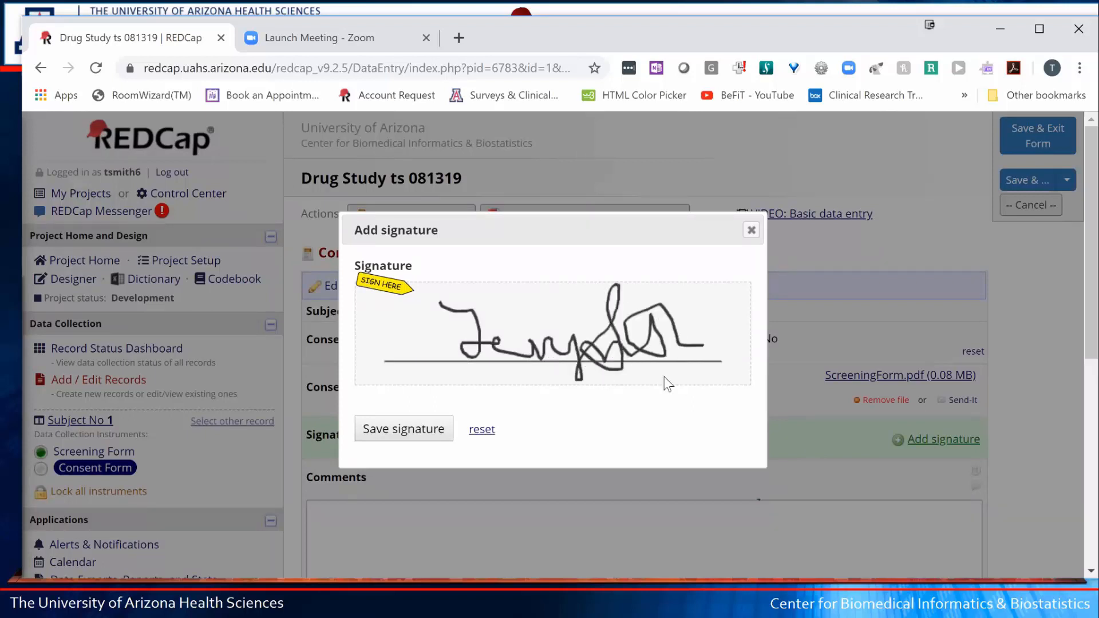
pyautogui.click(429, 436)
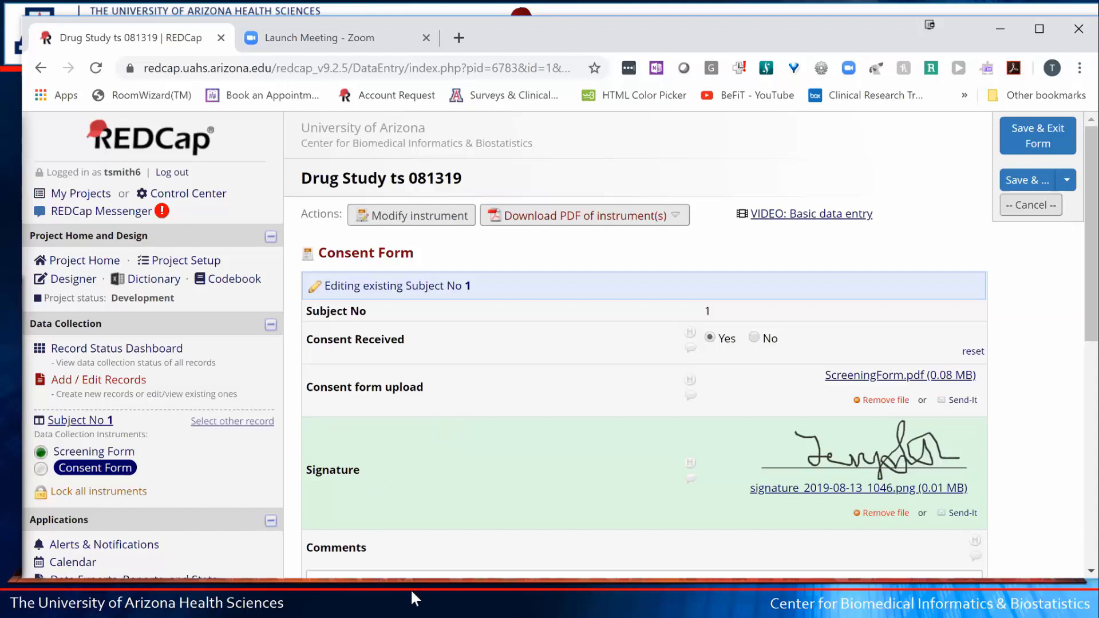
# - Bring up the Save & ... options at the bottom of the Consent Form
pyautogui.scroll(-1, 527, 550)
pyautogui.click(527, 555)
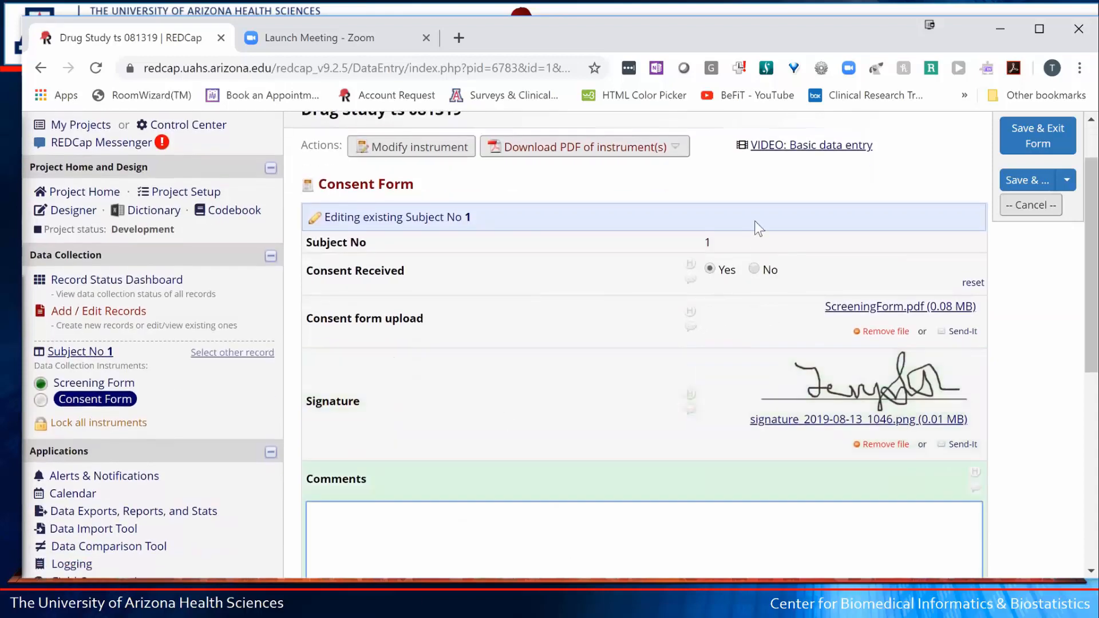
pyautogui.click(1067, 180)
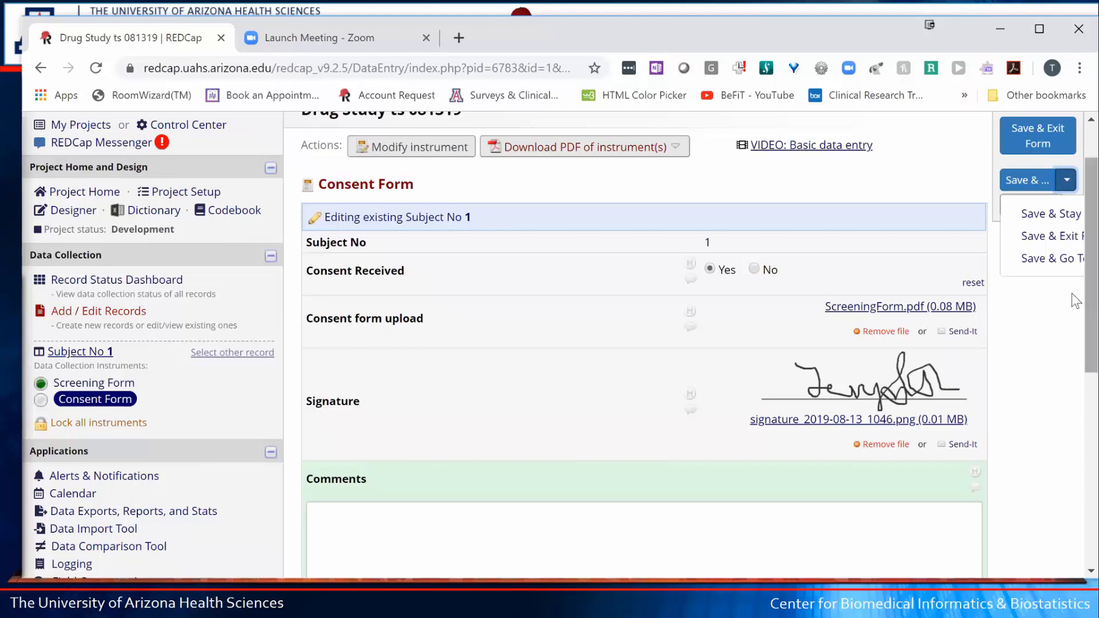
pyautogui.scroll(-5, 1071, 293)
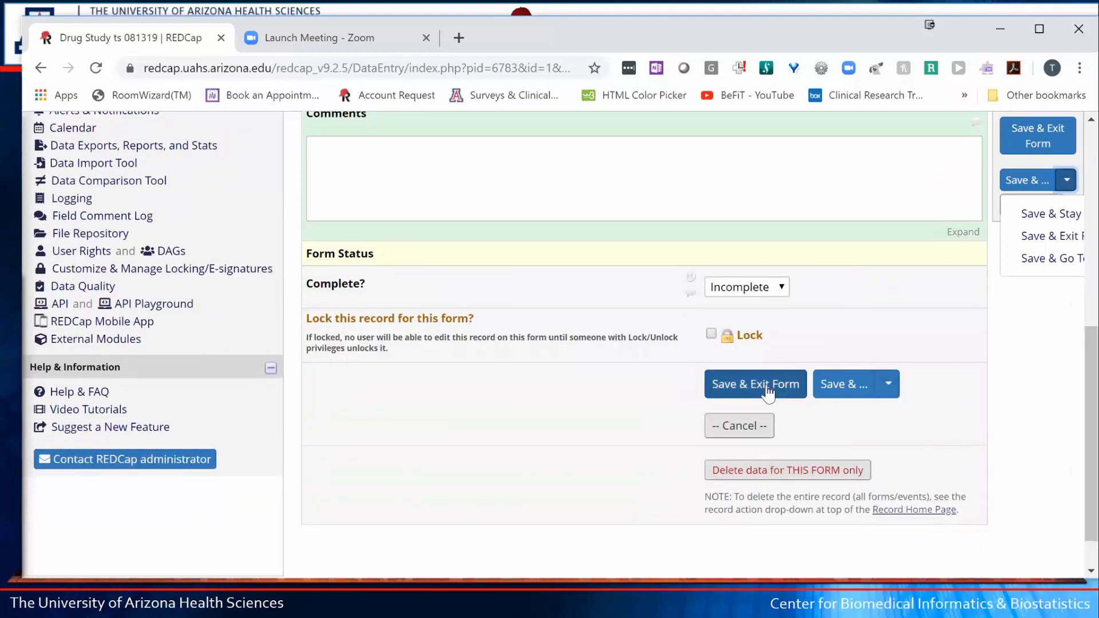
pyautogui.click(889, 386)
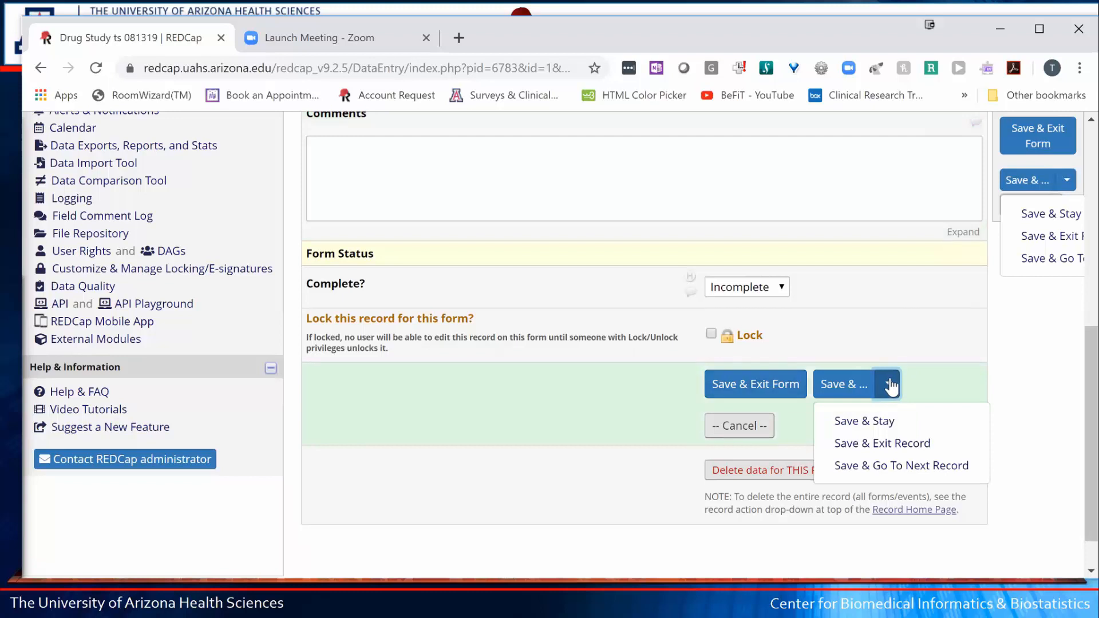
# - Save the Consent Form, add a new record and open its Screening Form
pyautogui.click(896, 468)
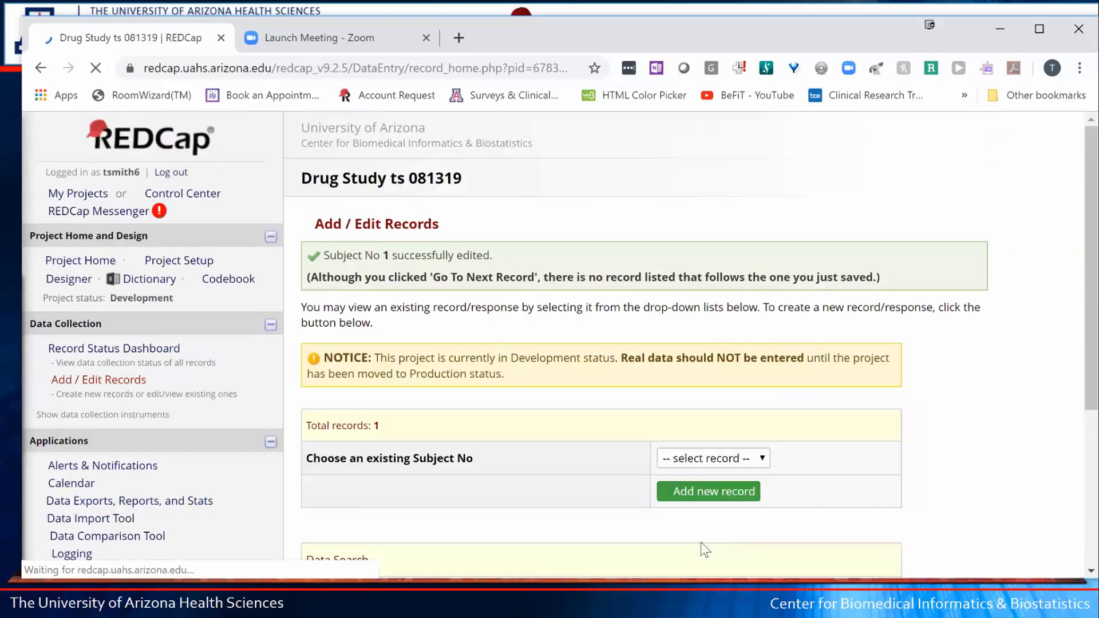
pyautogui.click(713, 496)
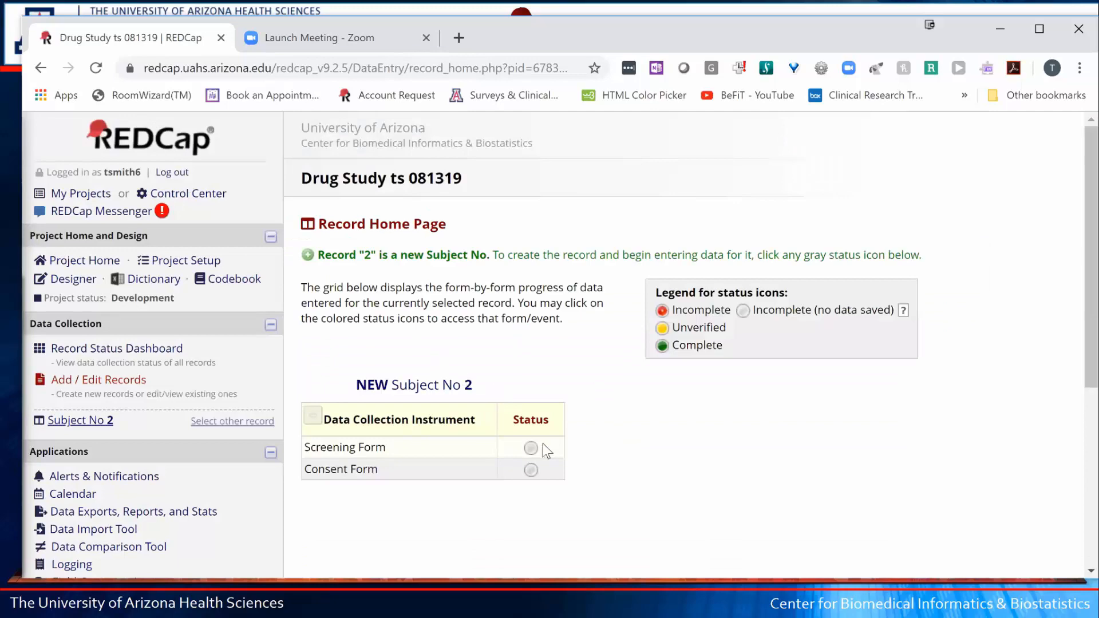
pyautogui.click(531, 450)
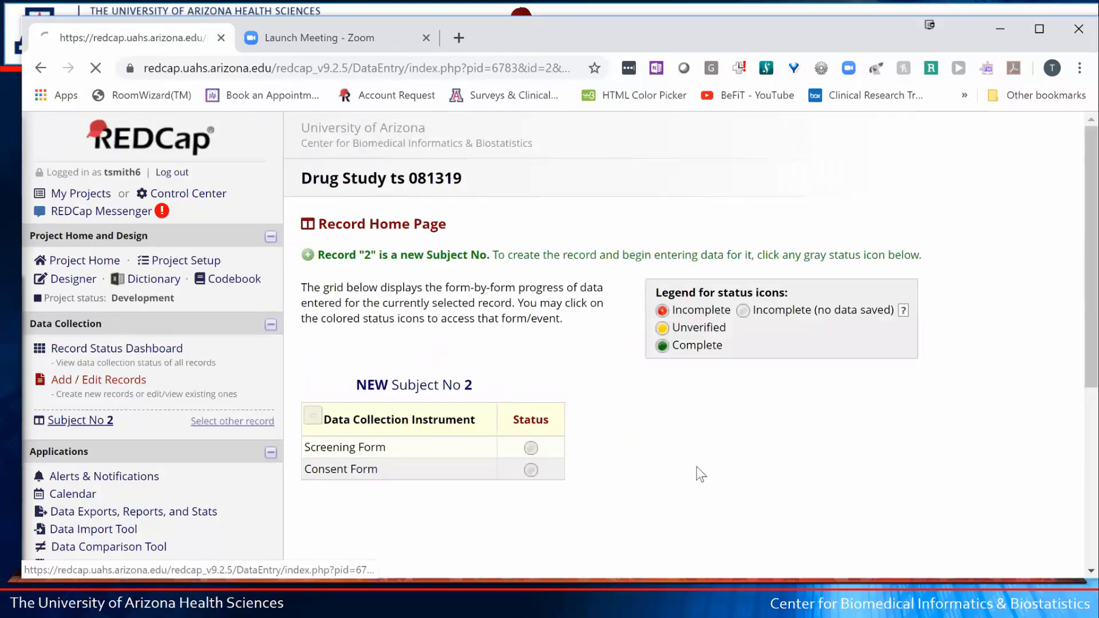
# - Enter Subject No 2's first and last name, set gender to Female, and save and exit
pyautogui.click(717, 339)
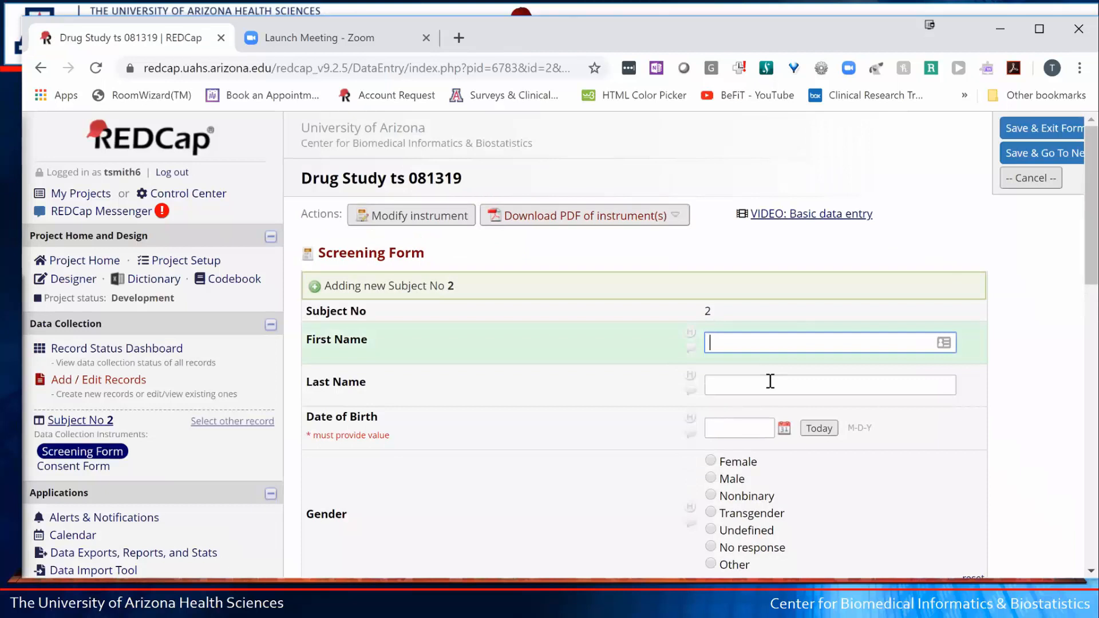
pyautogui.click(770, 381)
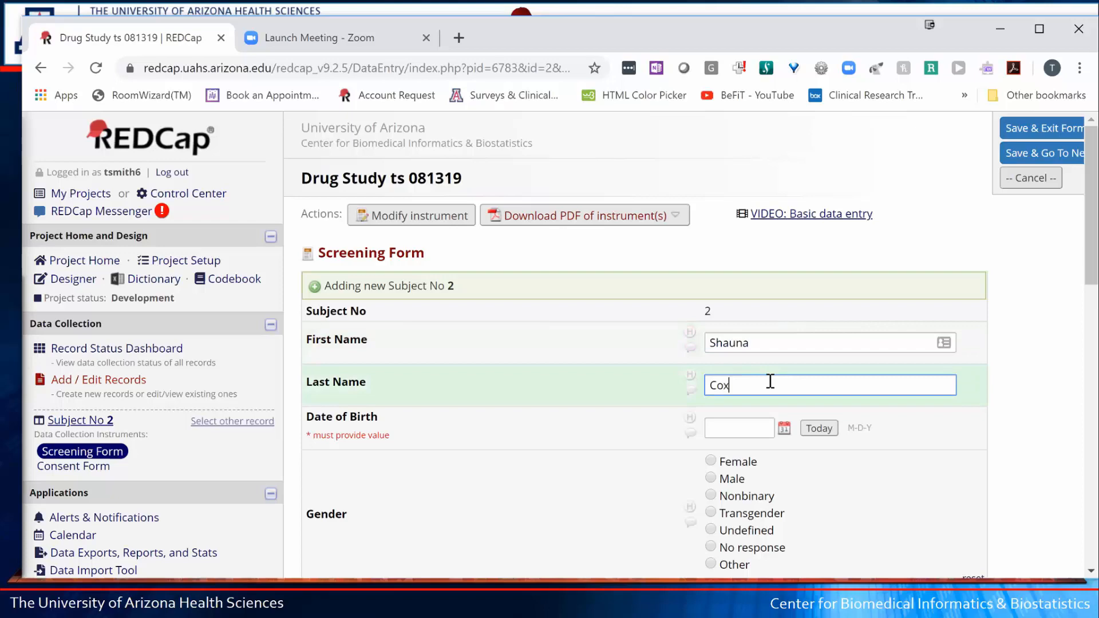
pyautogui.press('Tab')
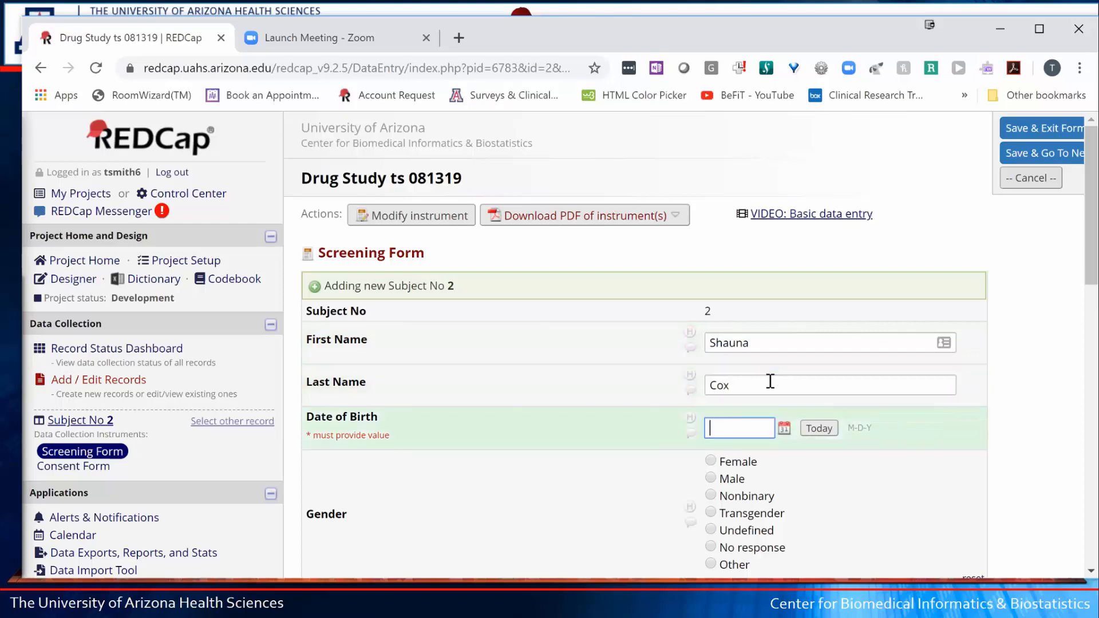
pyautogui.click(710, 460)
pyautogui.scroll(-10, 772, 458)
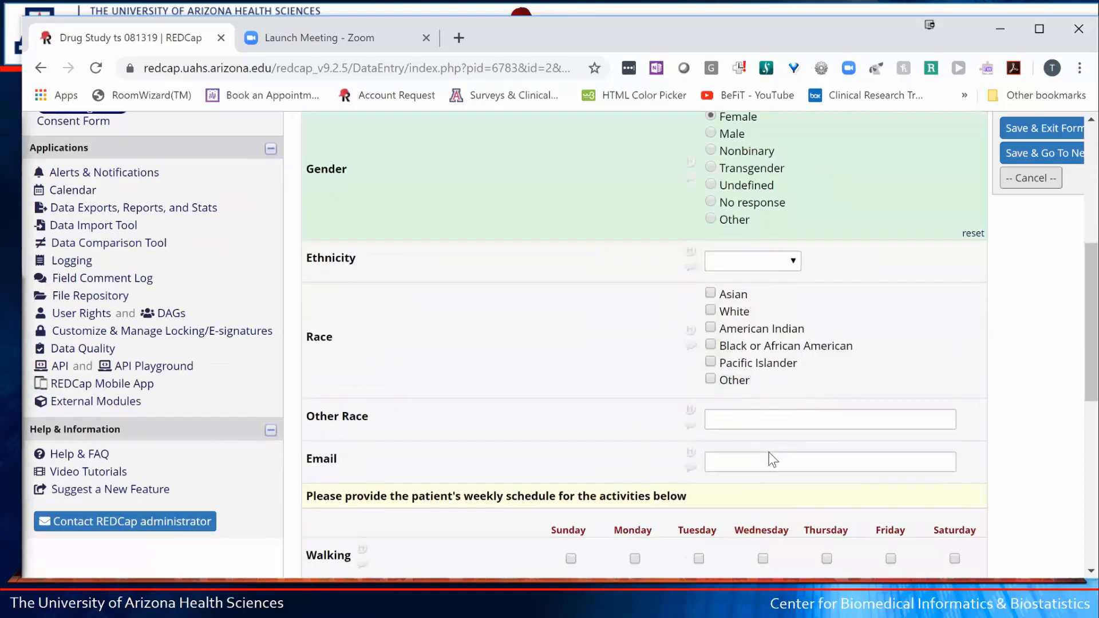
pyautogui.scroll(-3, 774, 448)
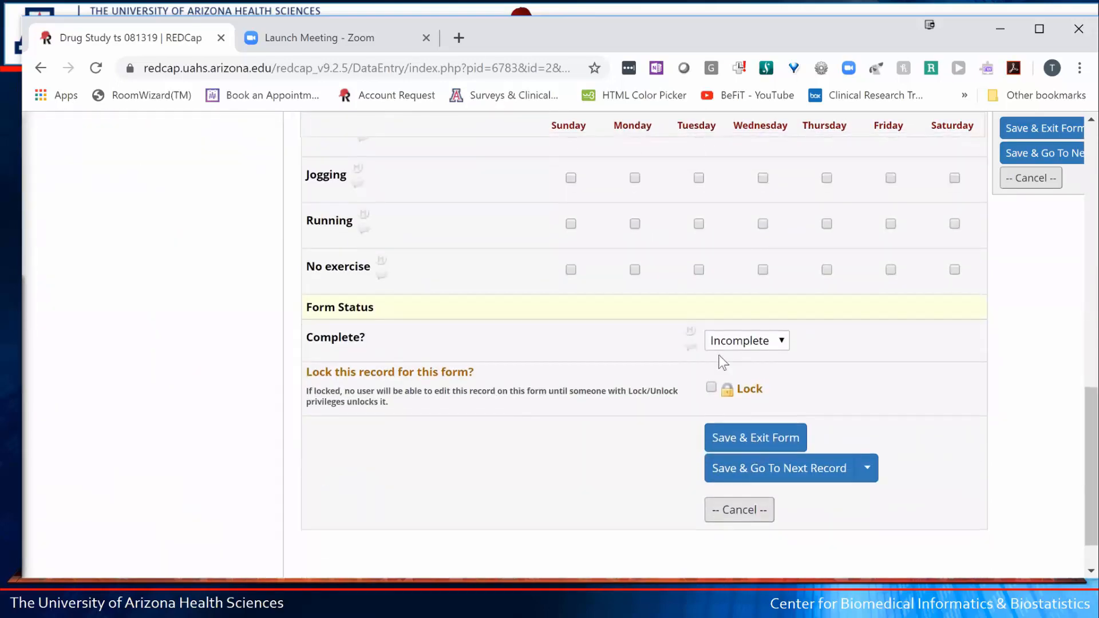
pyautogui.click(763, 441)
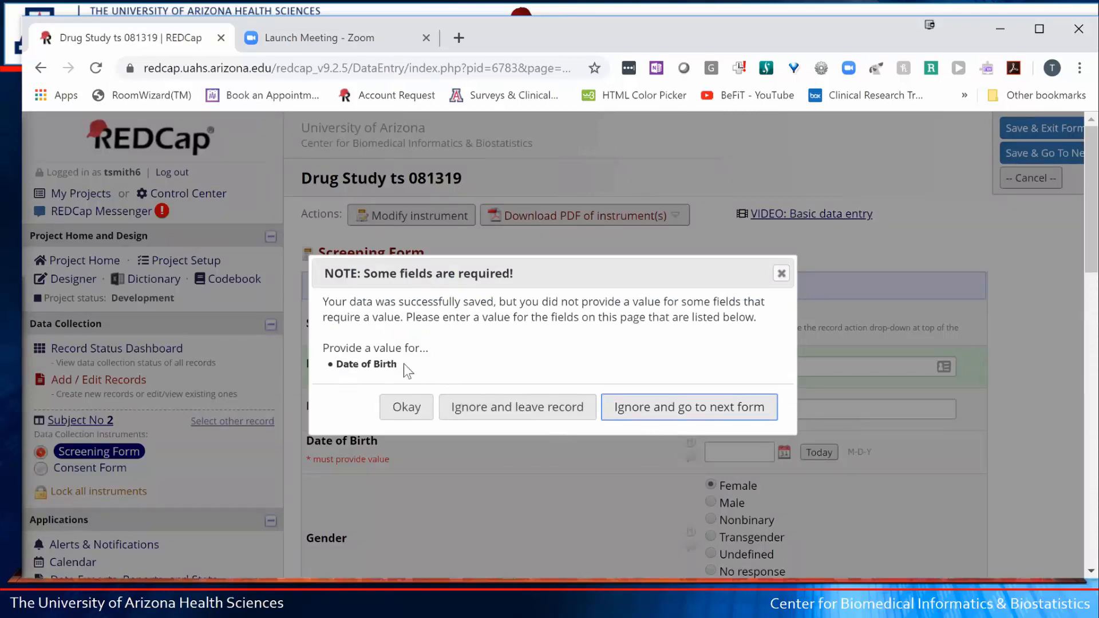
# - Ignore the missing Date of Birth warning and leave the record
pyautogui.click(322, 359)
pyautogui.moveTo(397, 365); pyautogui.dragTo(364, 362)
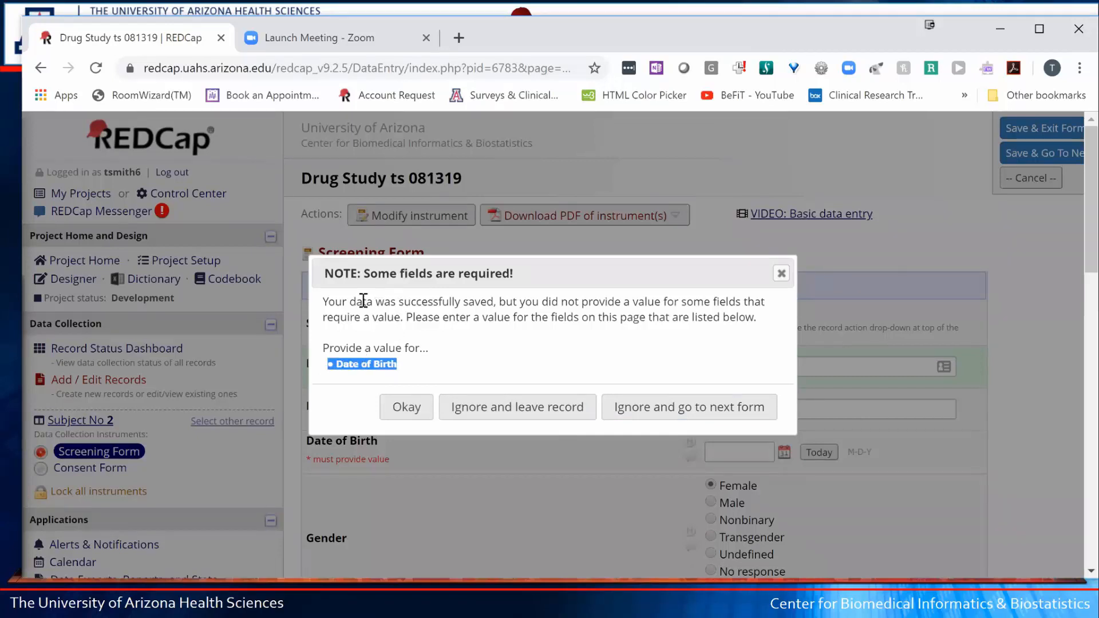
pyautogui.moveTo(363, 300); pyautogui.dragTo(562, 295)
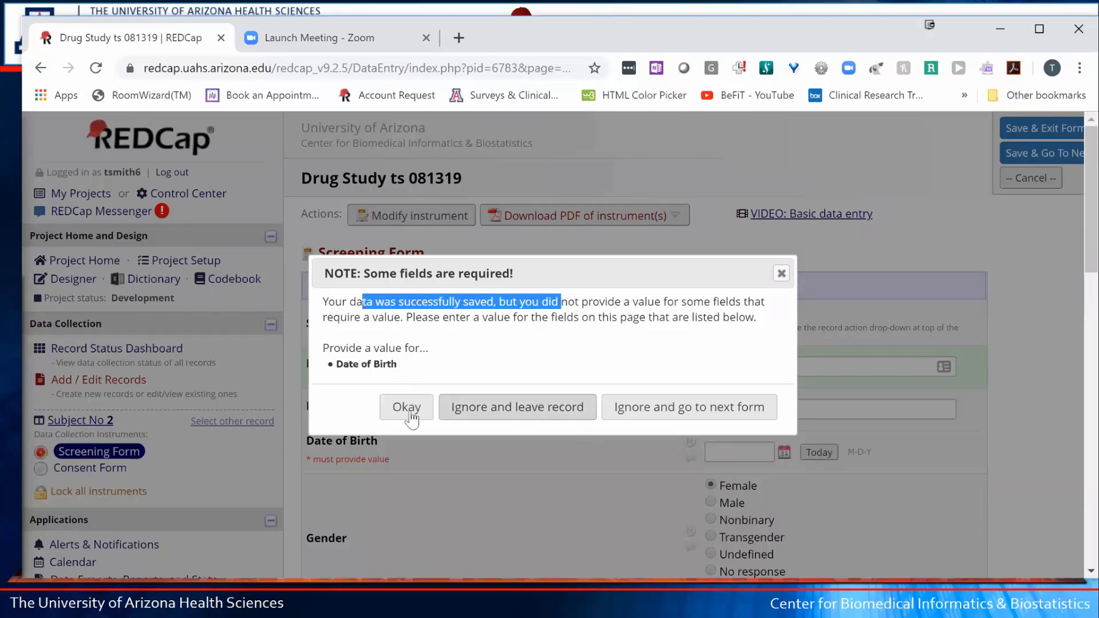
pyautogui.click(518, 411)
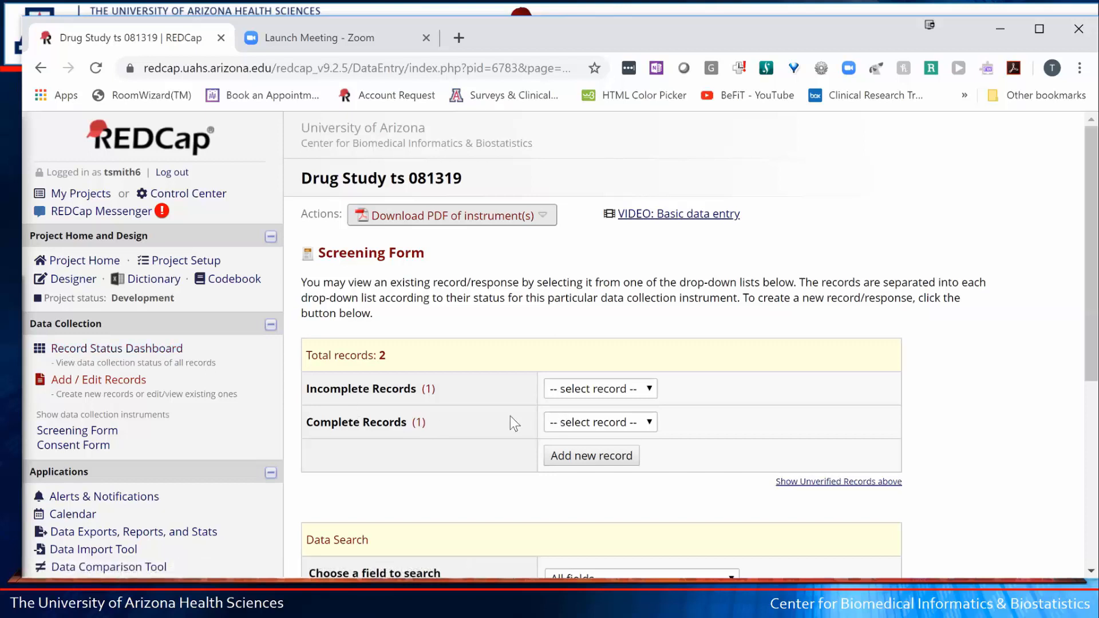
# - From the Record Status Dashboard, mark Subject 1's Consent Form Complete and save it
pyautogui.click(120, 348)
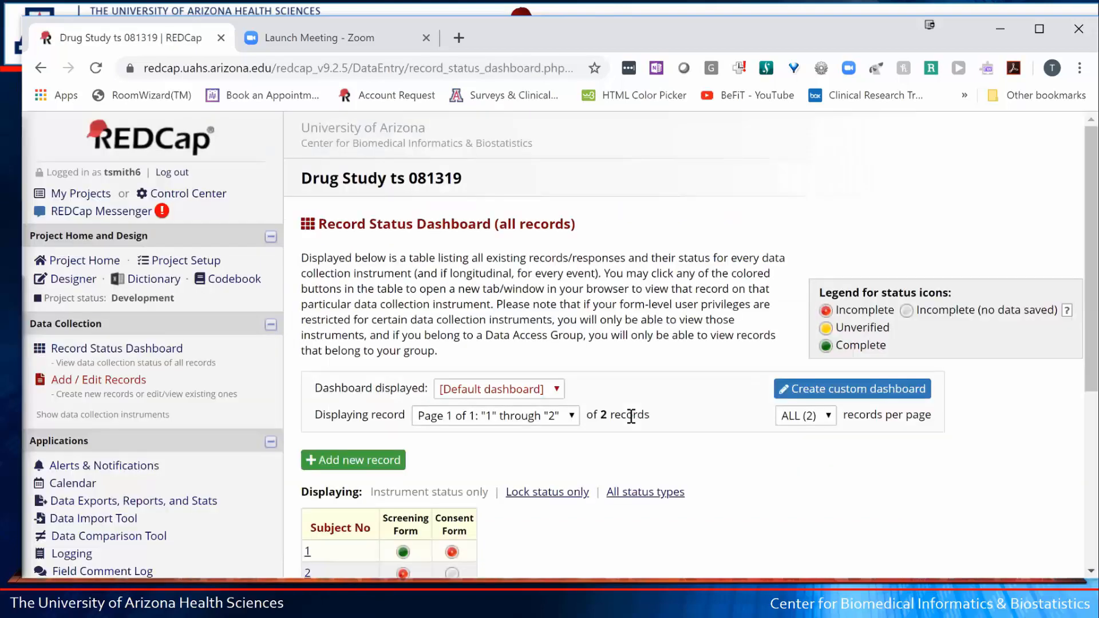
pyautogui.scroll(-3, 631, 415)
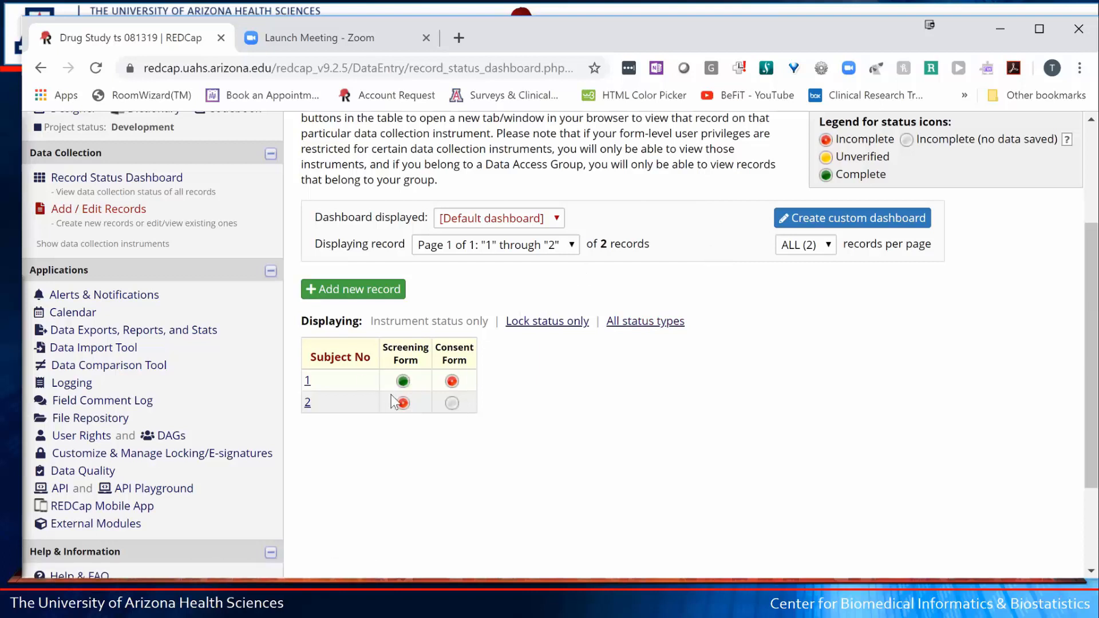
pyautogui.click(460, 382)
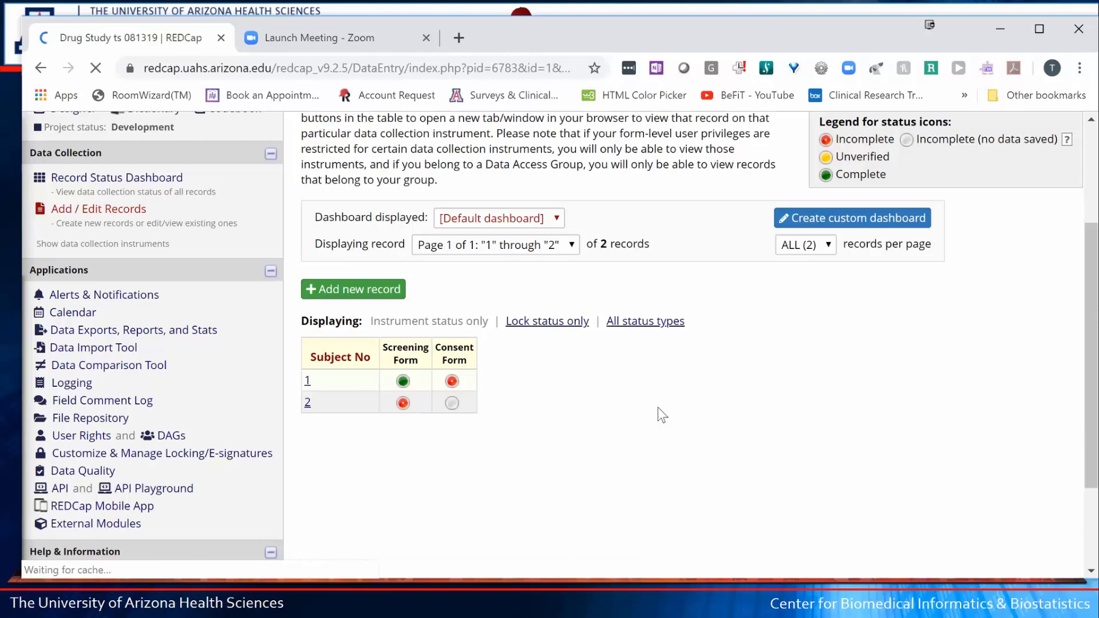
pyautogui.scroll(-10, 652, 408)
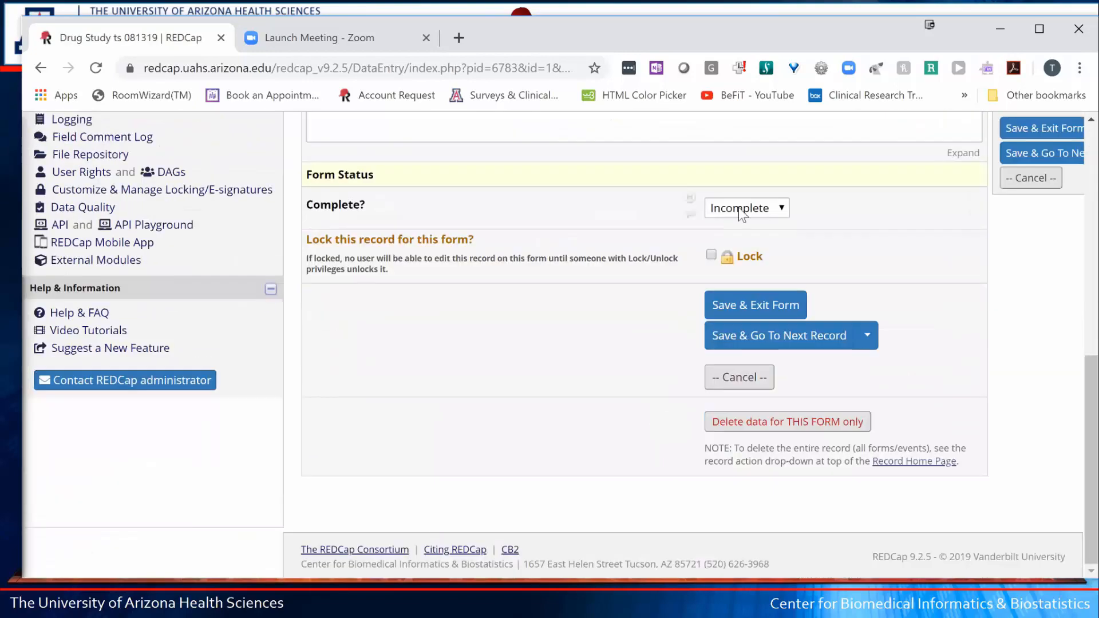
pyautogui.click(744, 208)
pyautogui.click(743, 286)
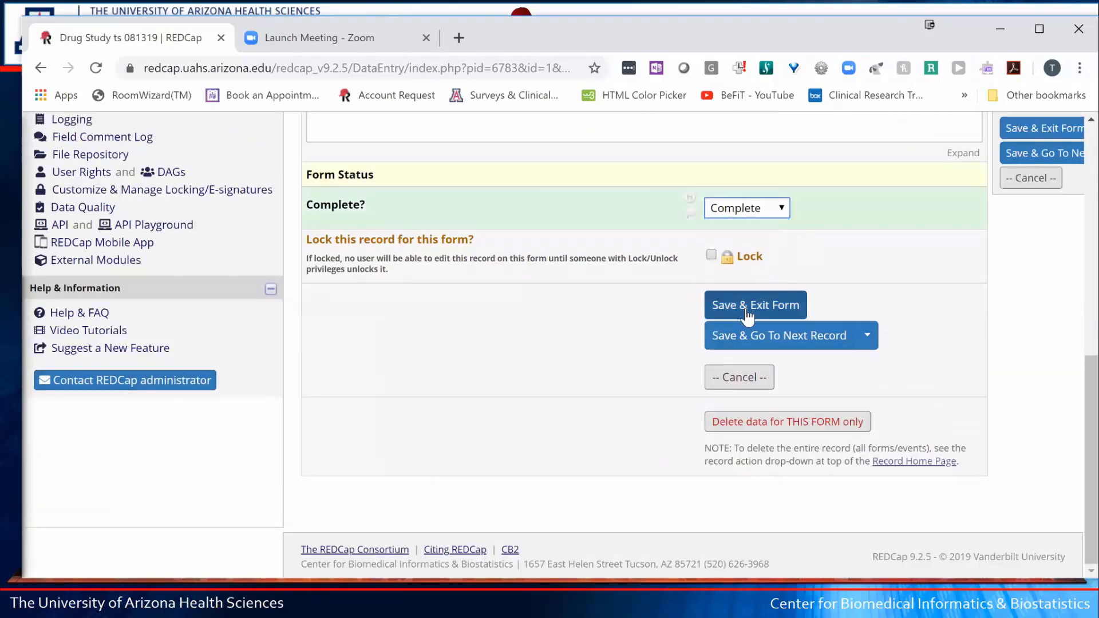
pyautogui.click(721, 315)
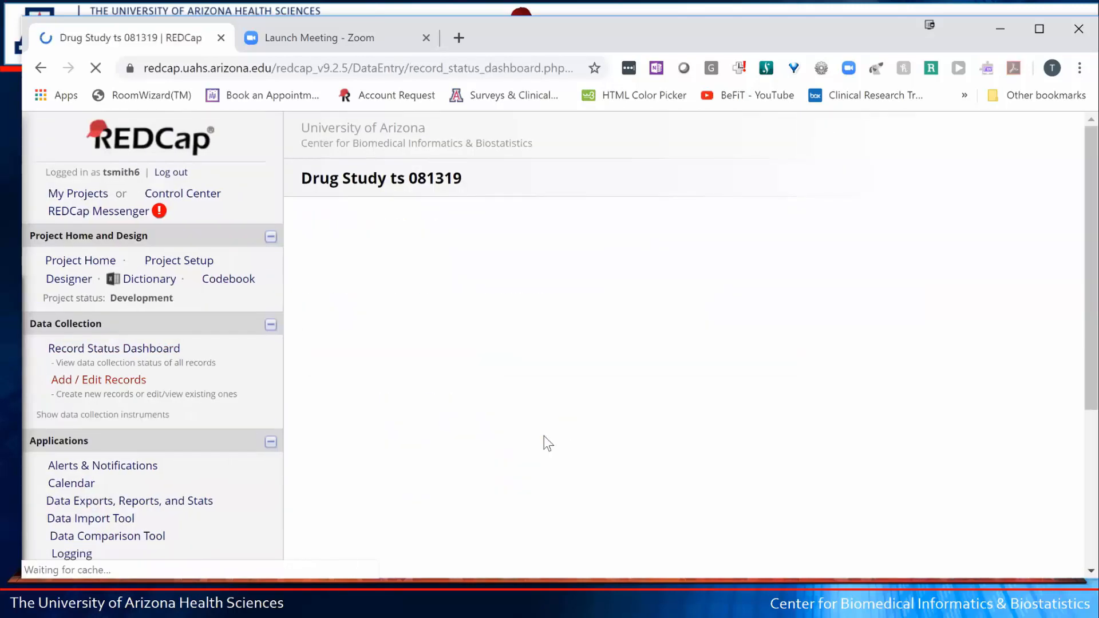
# - Scroll through the dashboard to review both records' Screening and Consent Form statuses
pyautogui.scroll(-3, 503, 452)
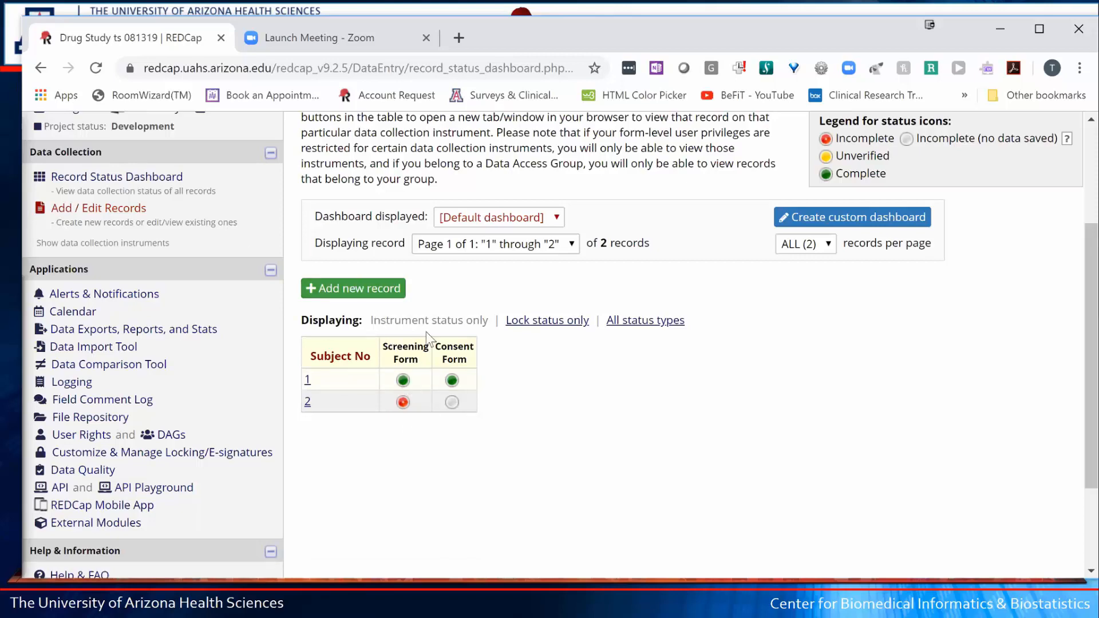
pyautogui.scroll(1, 426, 341)
pyautogui.scroll(3, 277, 300)
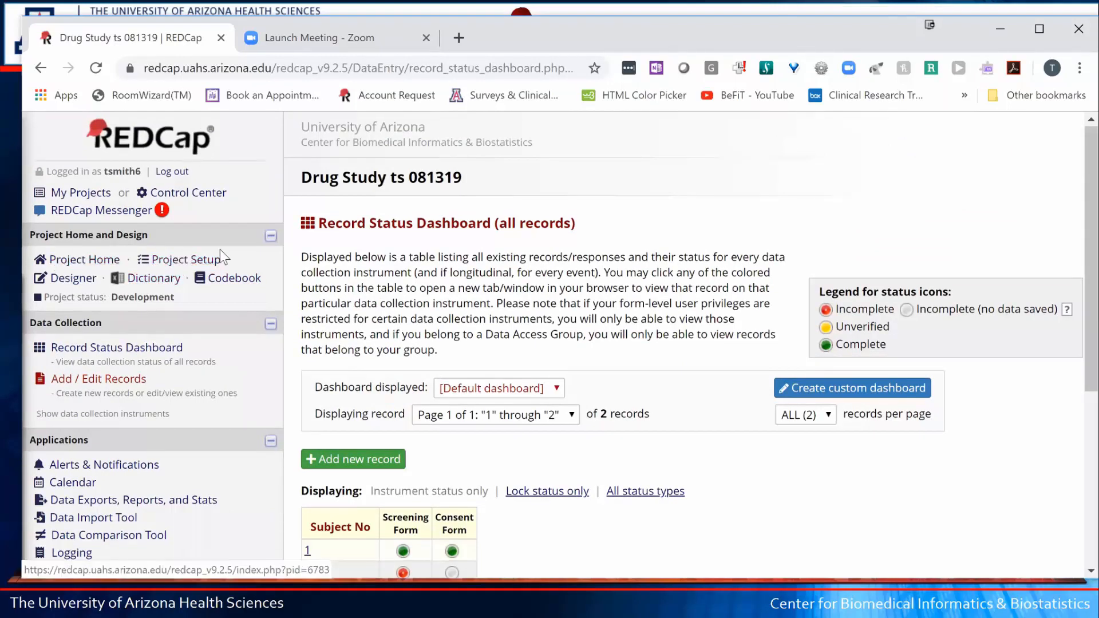
# - Enable Set a Custom Record Label in Project Setup's Additional customizations
pyautogui.click(187, 263)
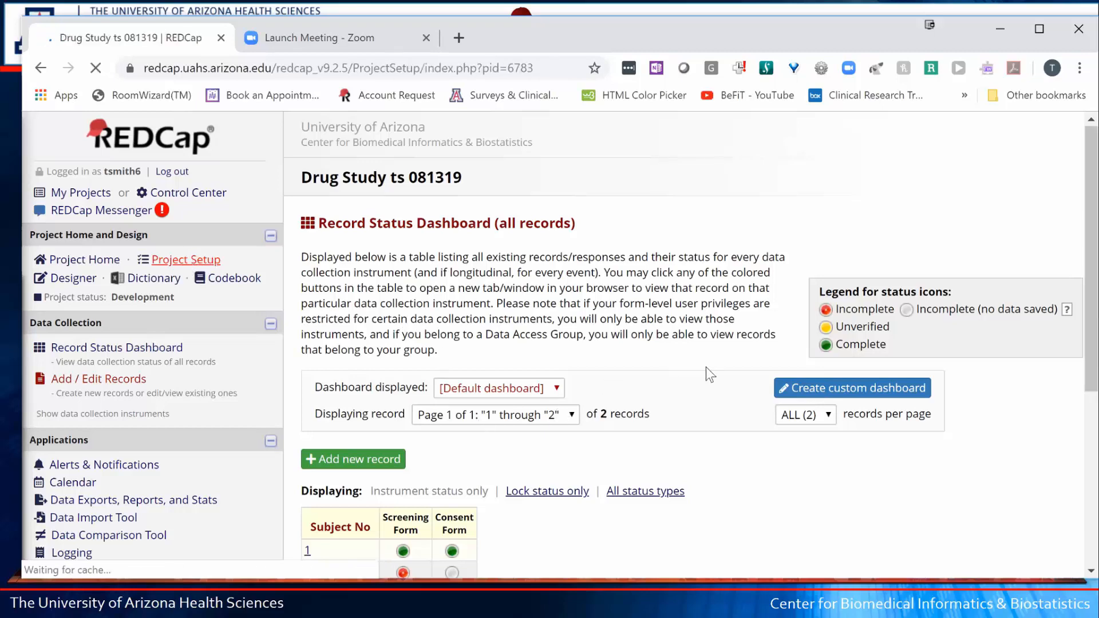
pyautogui.scroll(-2, 705, 378)
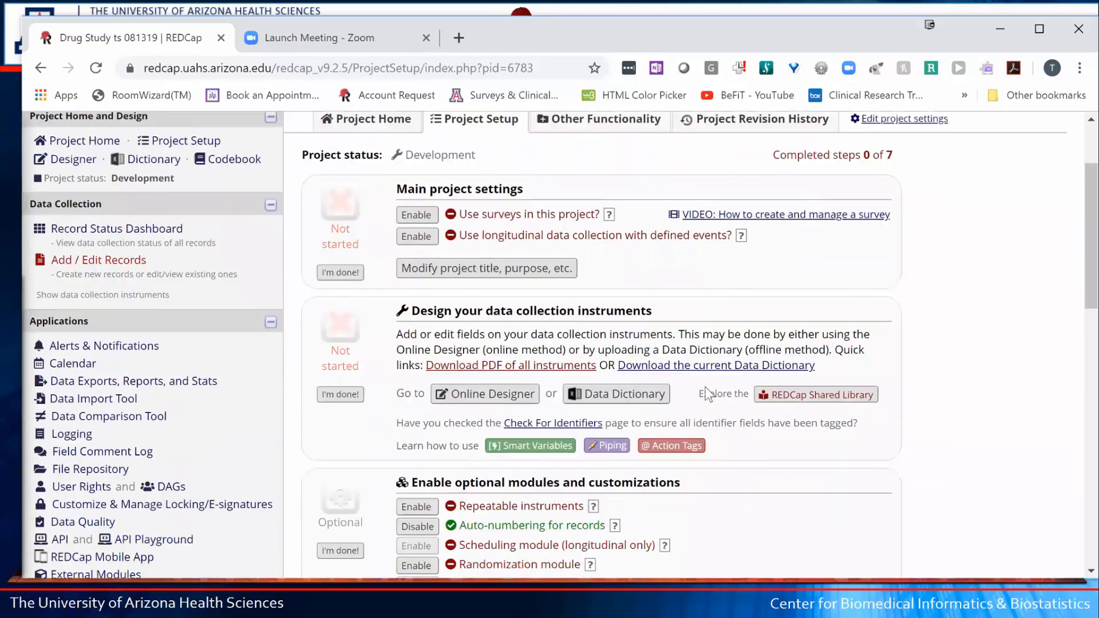
pyautogui.scroll(-3, 706, 394)
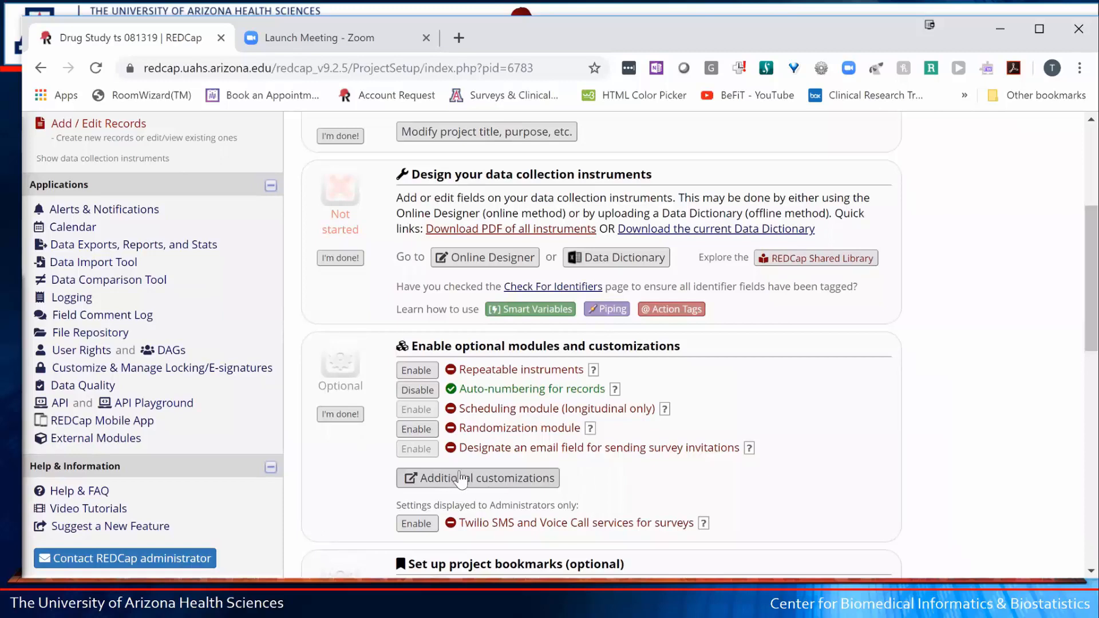
pyautogui.click(459, 472)
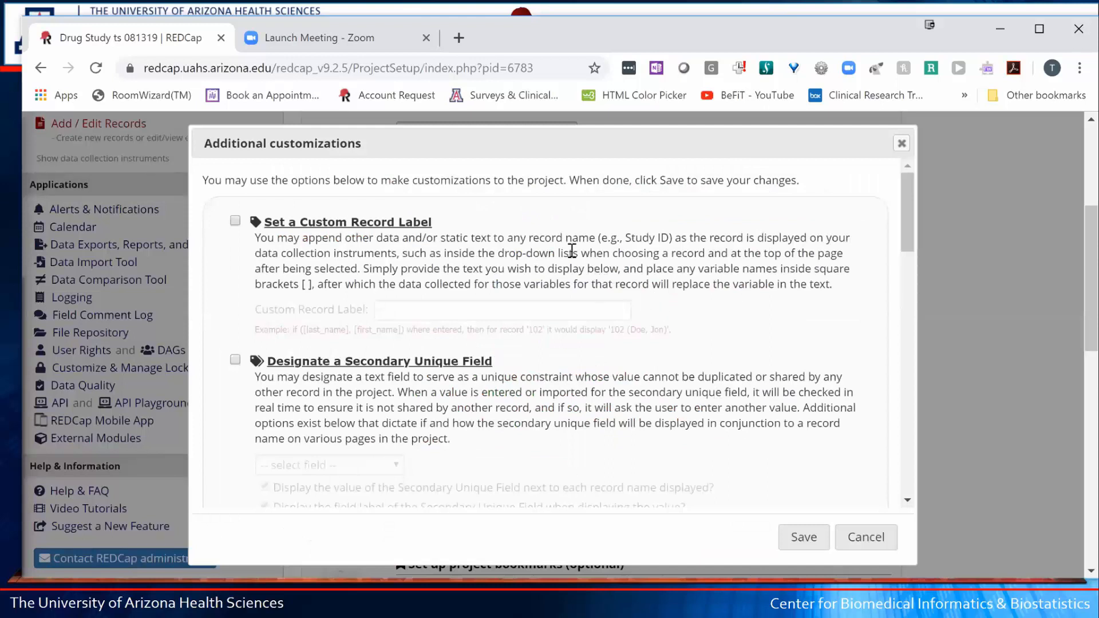
pyautogui.moveTo(432, 222); pyautogui.dragTo(272, 222)
pyautogui.click(424, 223)
pyautogui.click(236, 222)
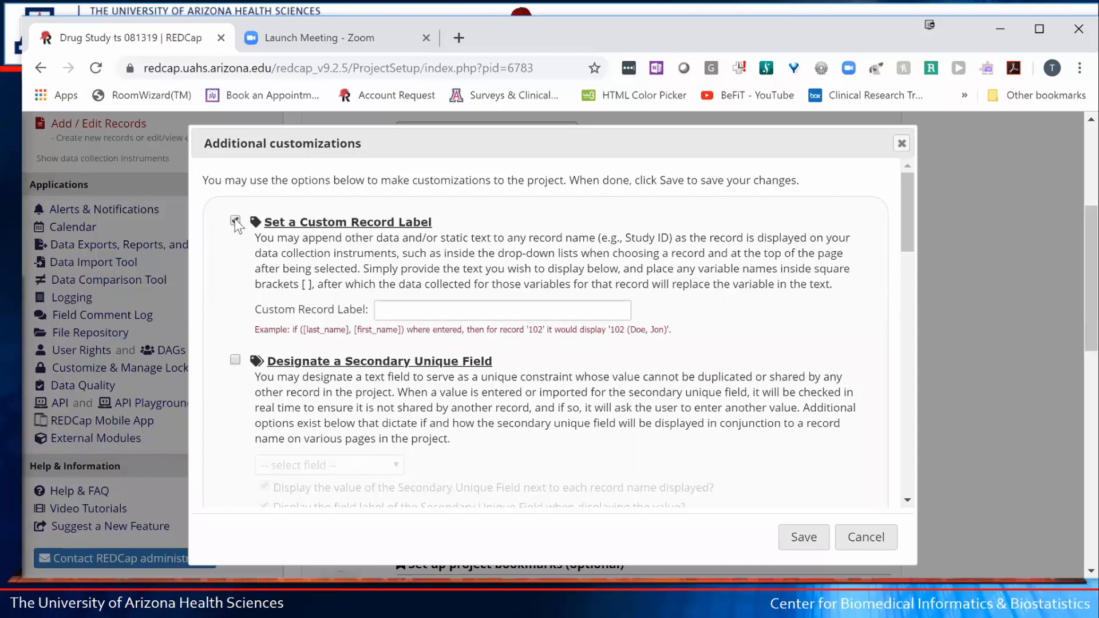
# - Enter [first_name] [last_name] as the custom record label and save
pyautogui.click(382, 310)
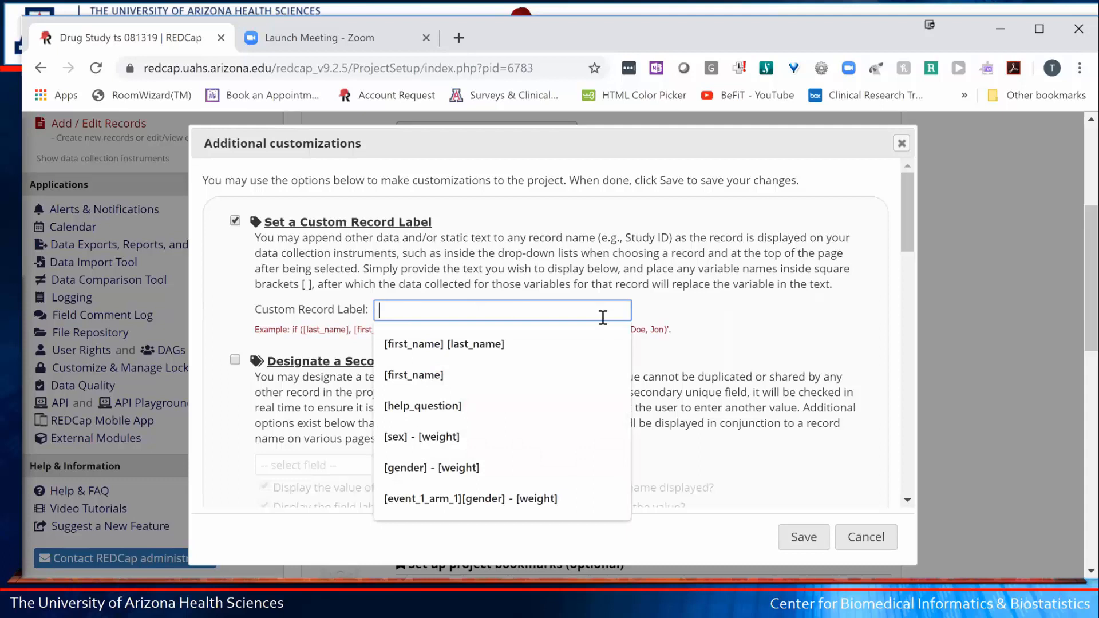
pyautogui.click(680, 311)
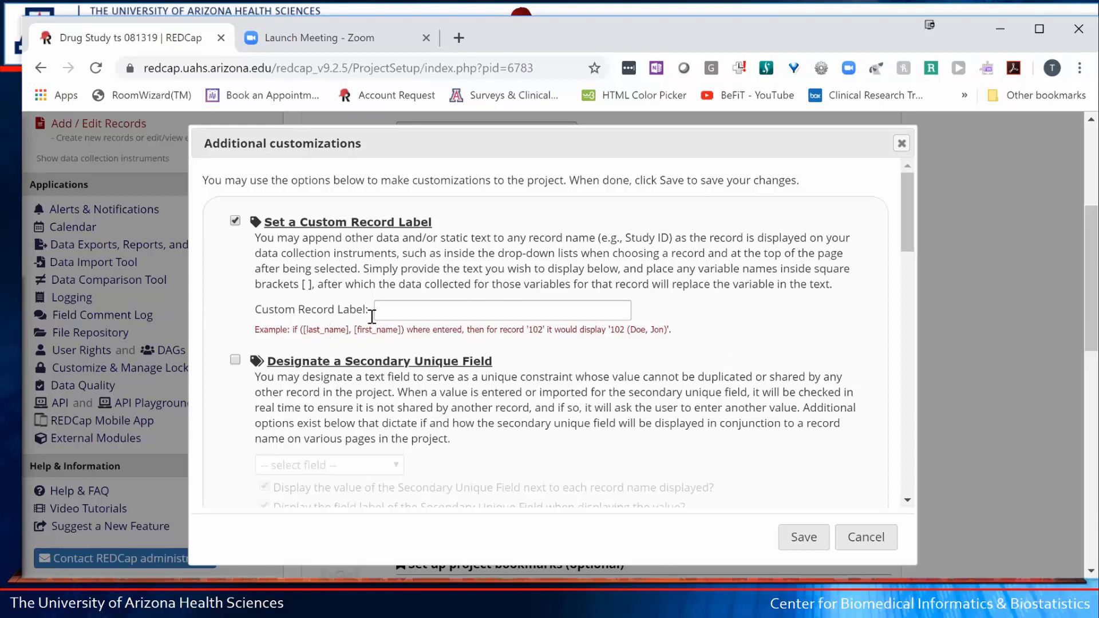
pyautogui.click(398, 309)
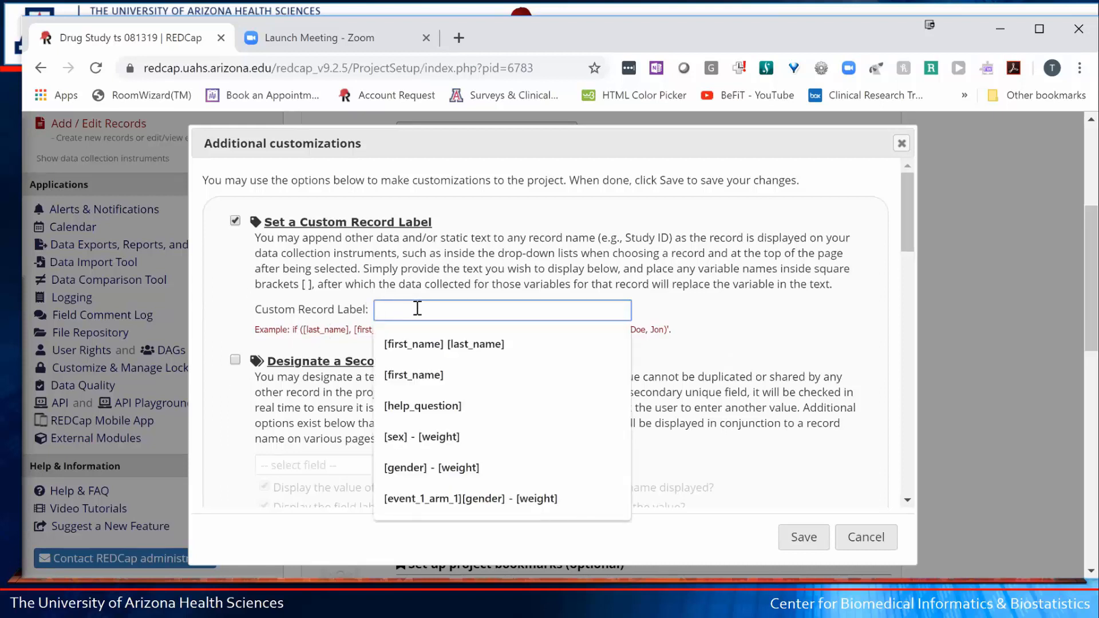
pyautogui.write('[')
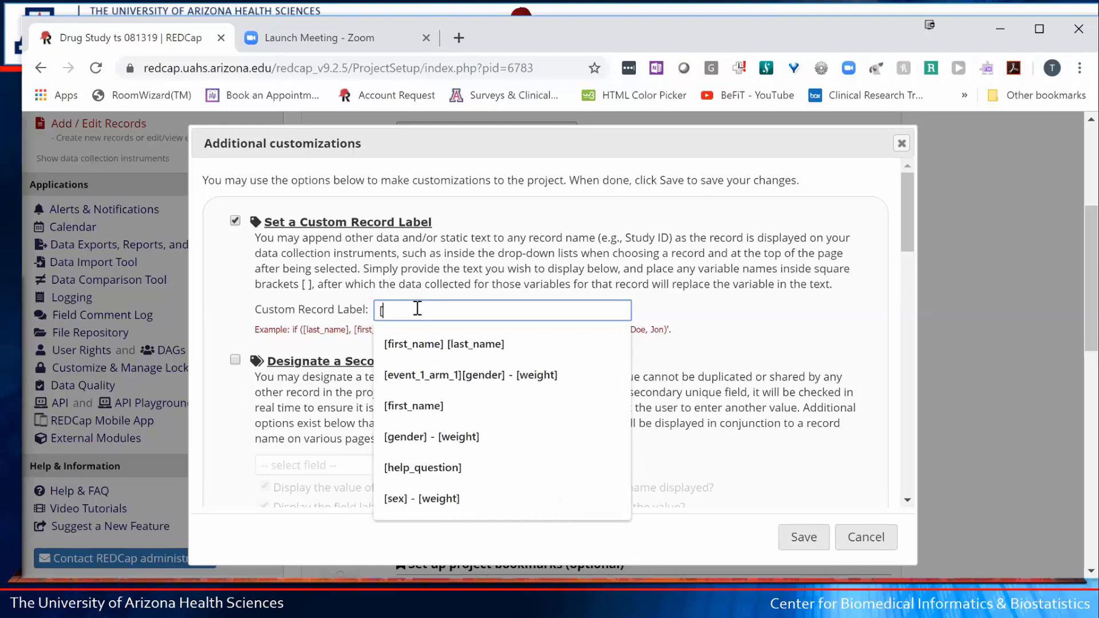
pyautogui.write('first')
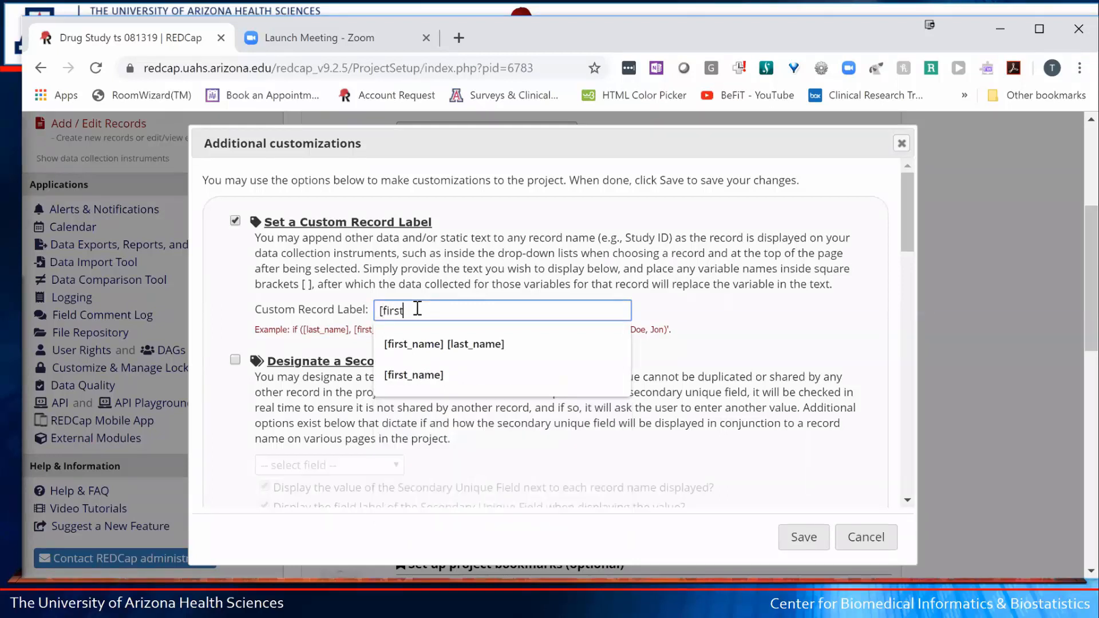
pyautogui.write('_name]')
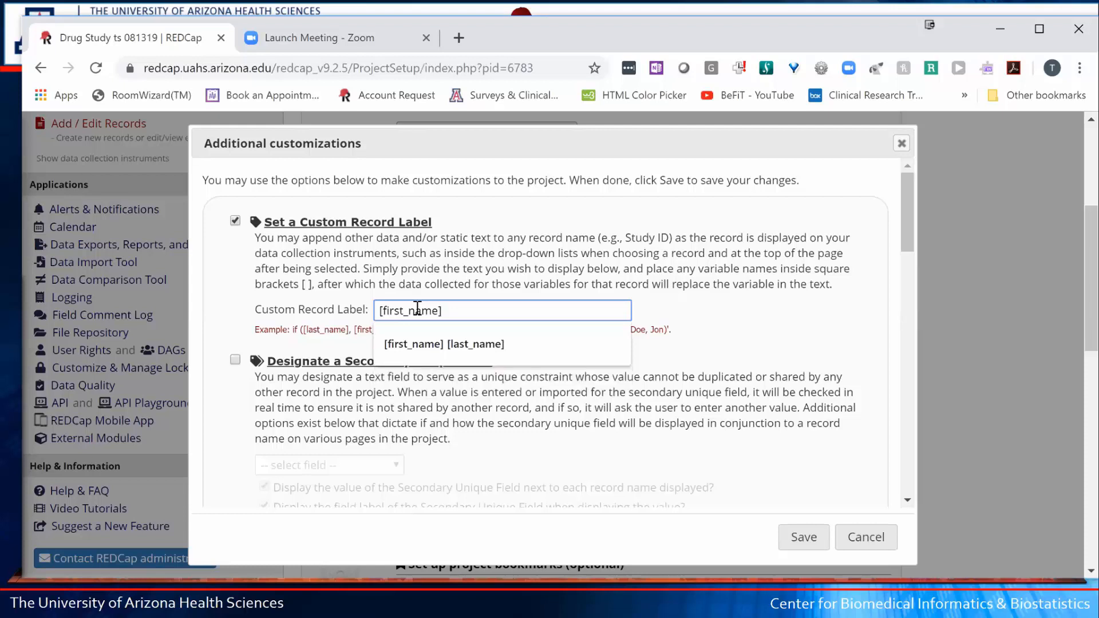
pyautogui.write('[last_name]')
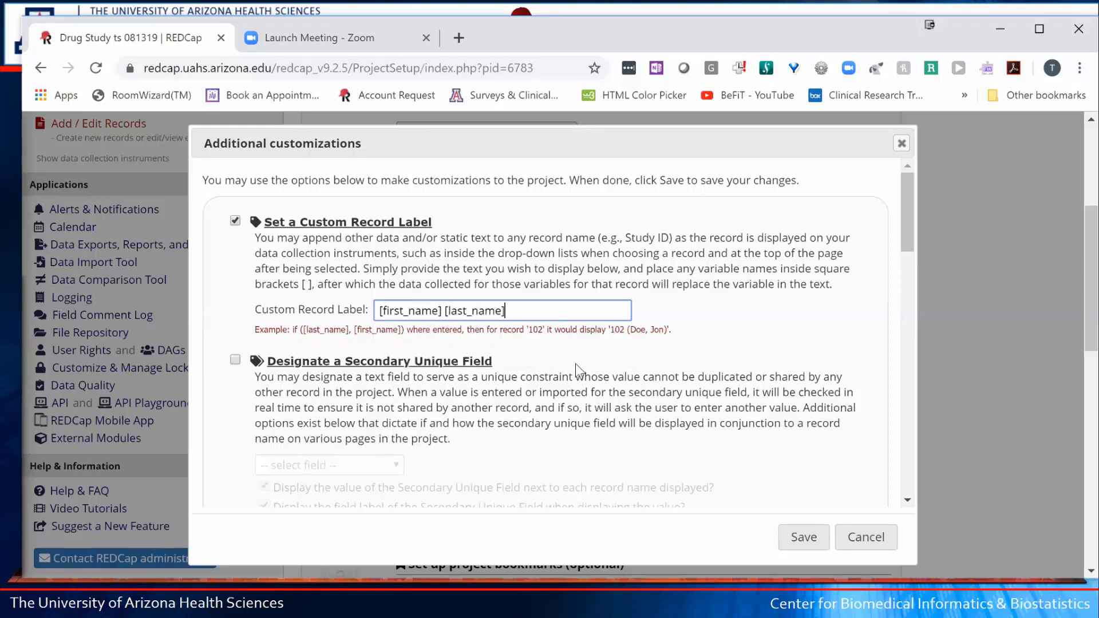
pyautogui.click(806, 538)
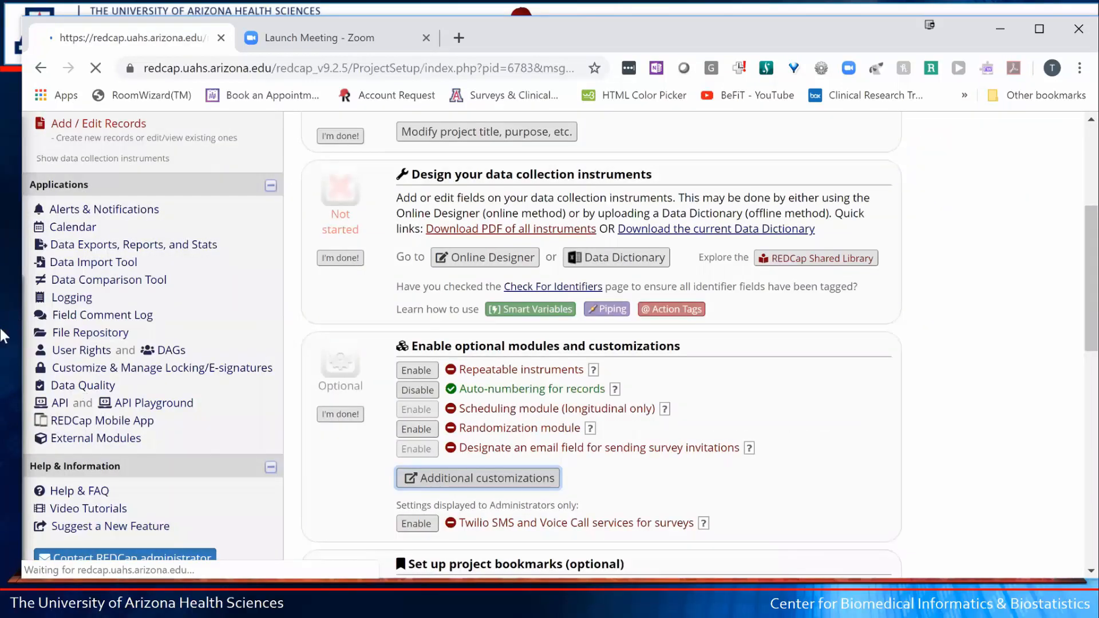
# - Reopen the Record Status Dashboard to see each Subject No shown with first and last name
pyautogui.click(53, 351)
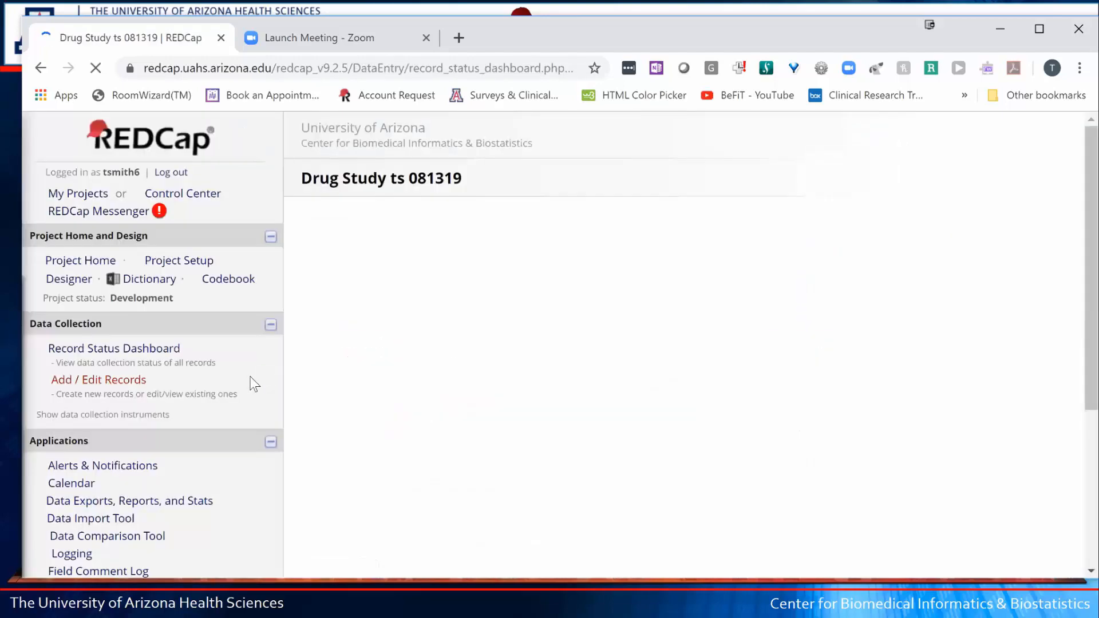
pyautogui.scroll(-3, 240, 352)
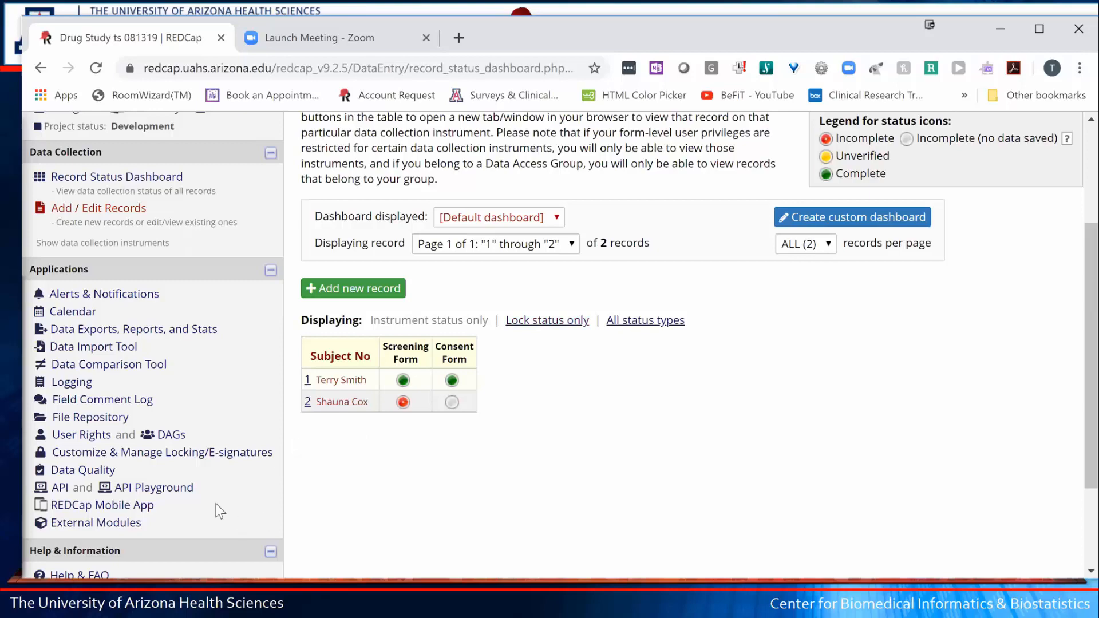
pyautogui.scroll(-3, 229, 532)
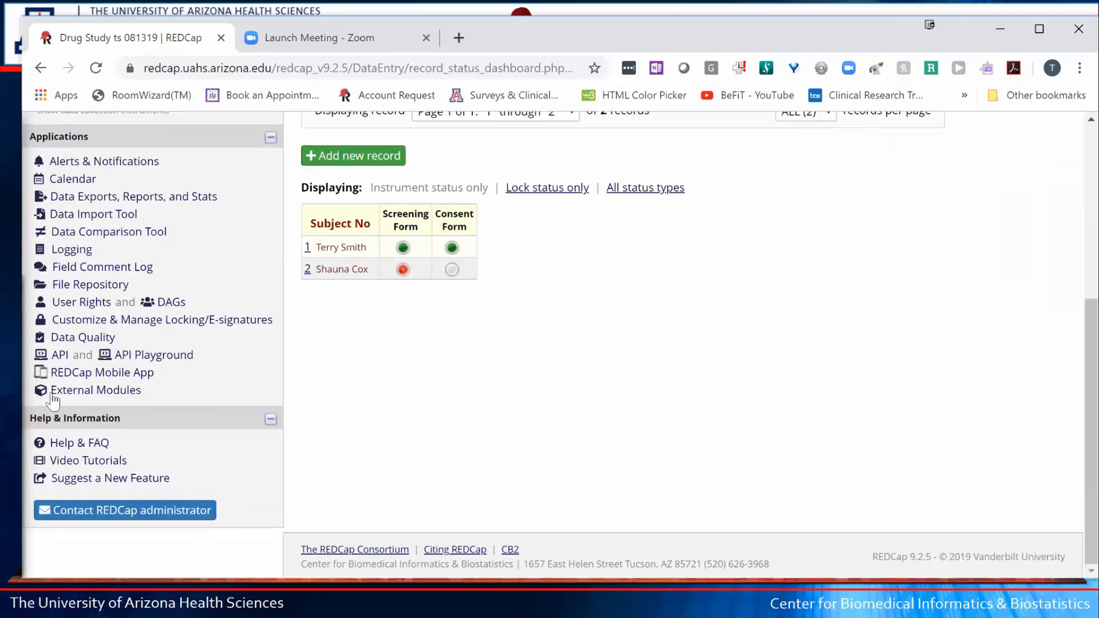
# - On the User Rights page, look up the new team member by name and pick their username
pyautogui.click(76, 303)
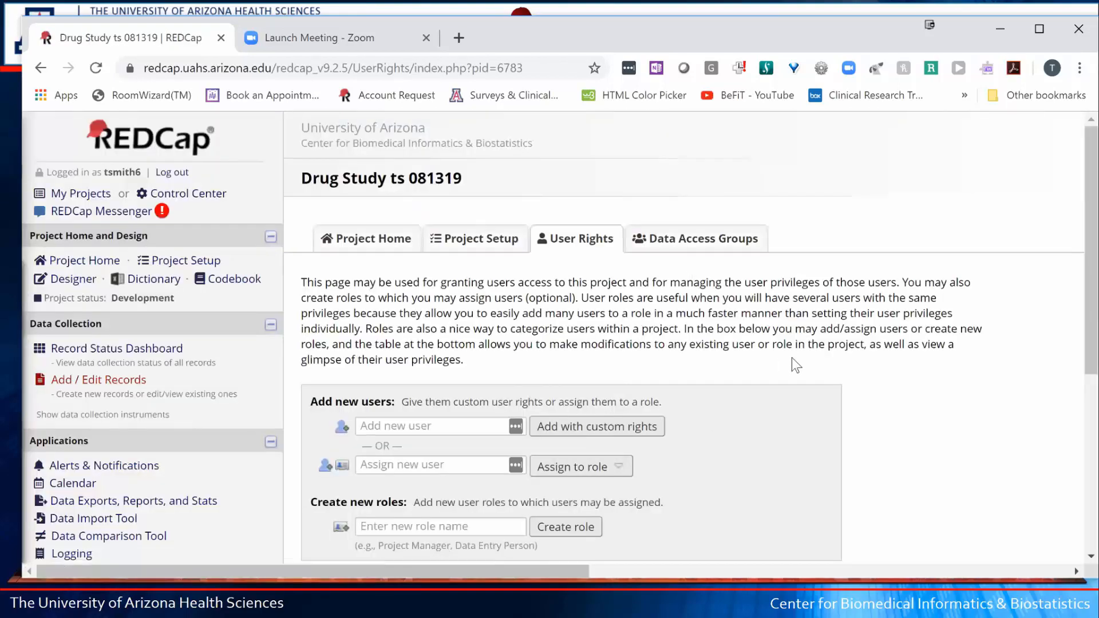
pyautogui.scroll(-3, 793, 359)
pyautogui.scroll(-2, 792, 359)
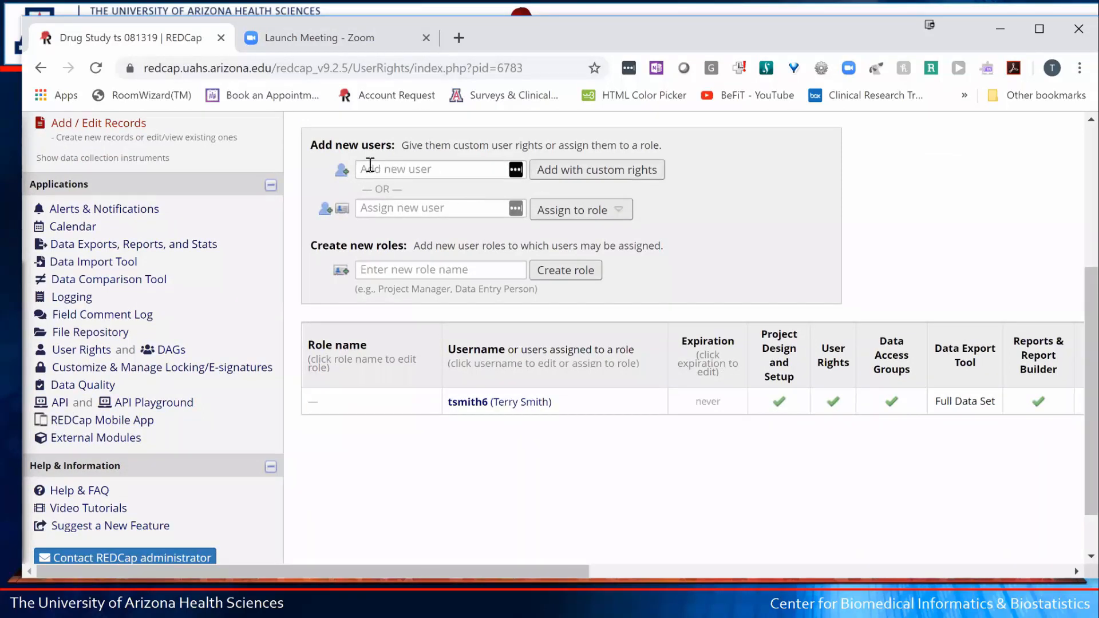
pyautogui.click(369, 168)
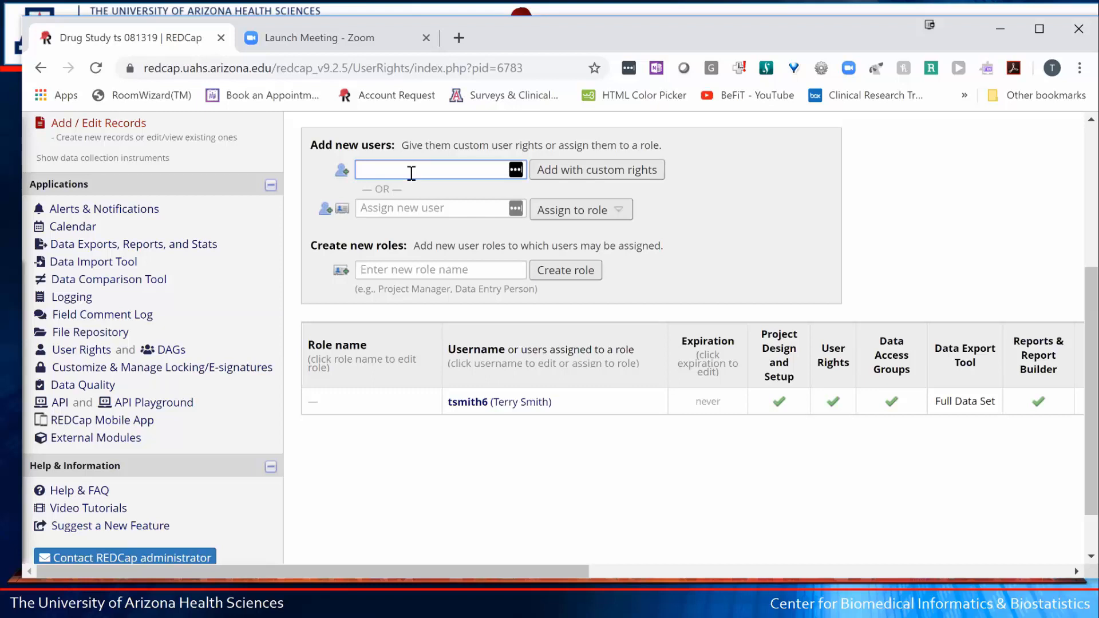
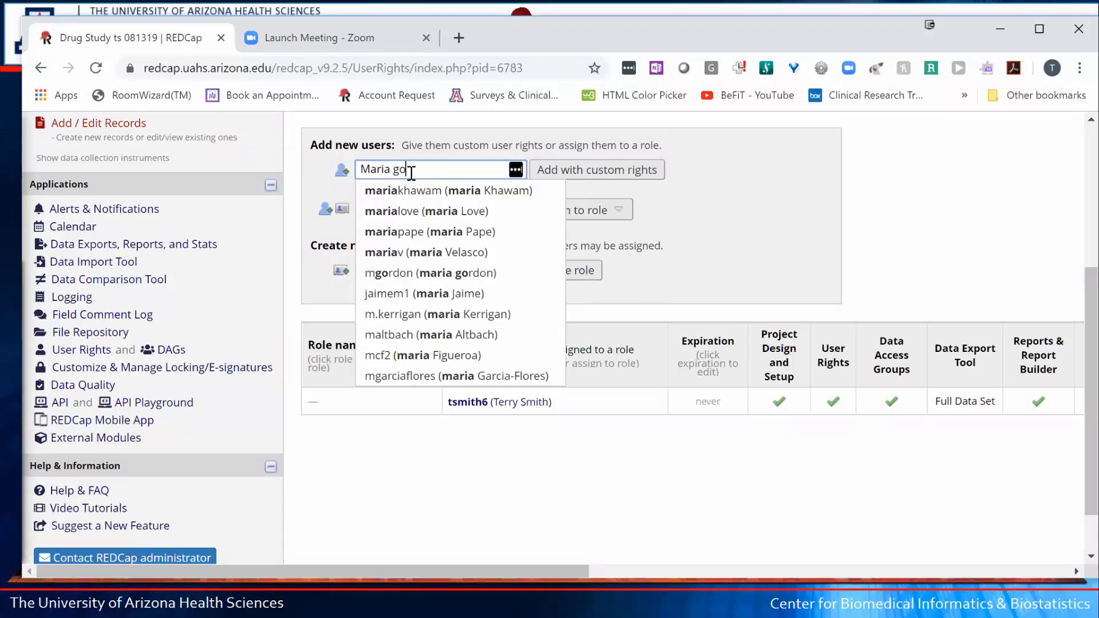
pyautogui.click(405, 278)
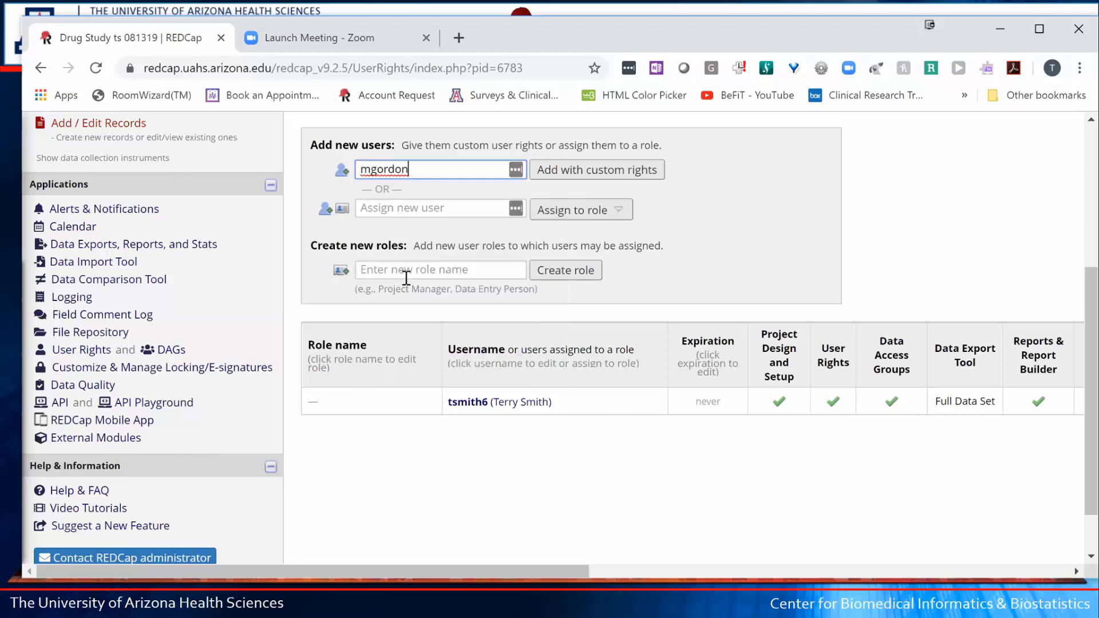
# - Grant the new user Project Design and Setup and User Rights privileges
pyautogui.click(588, 170)
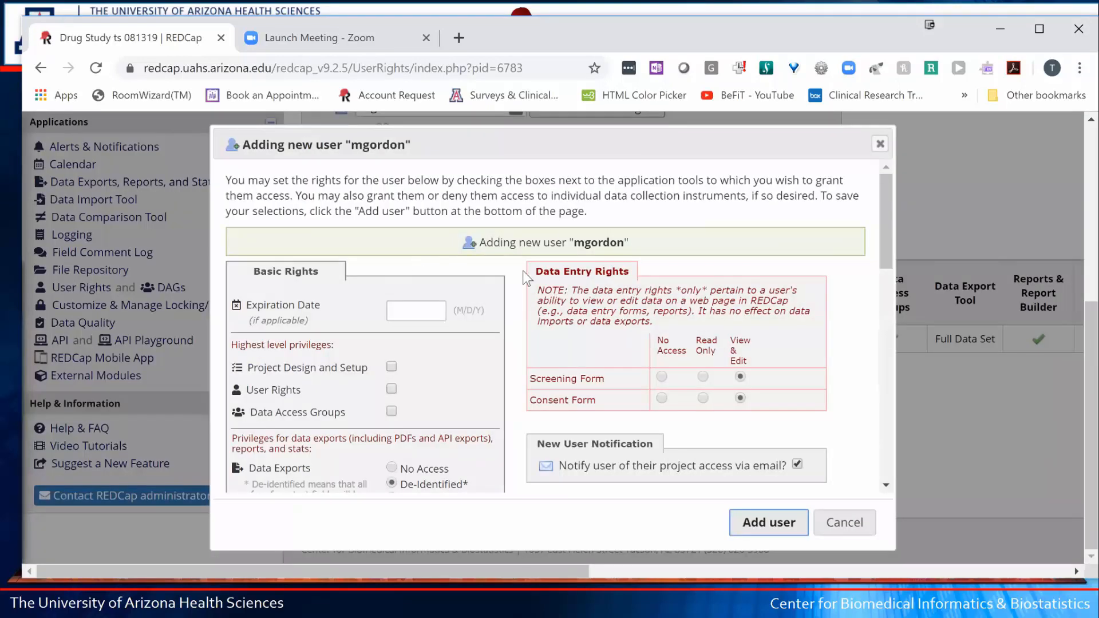
pyautogui.scroll(-3, 522, 268)
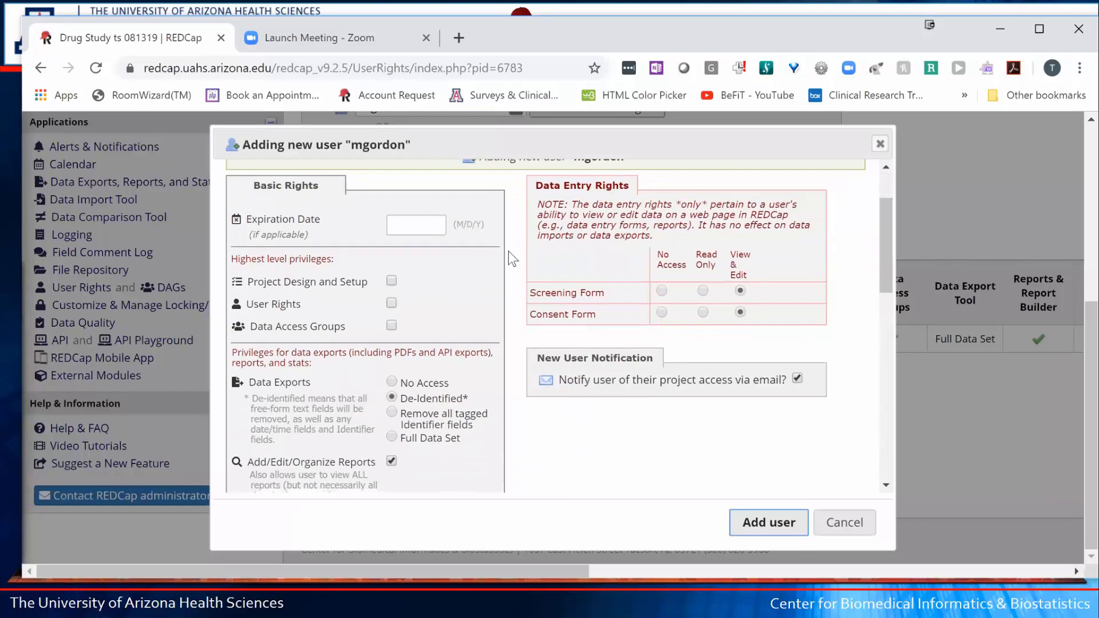
pyautogui.click(391, 281)
pyautogui.click(392, 304)
# - Try the Data Exports options, then leave exports set to De-Identified
pyautogui.scroll(-3, 477, 277)
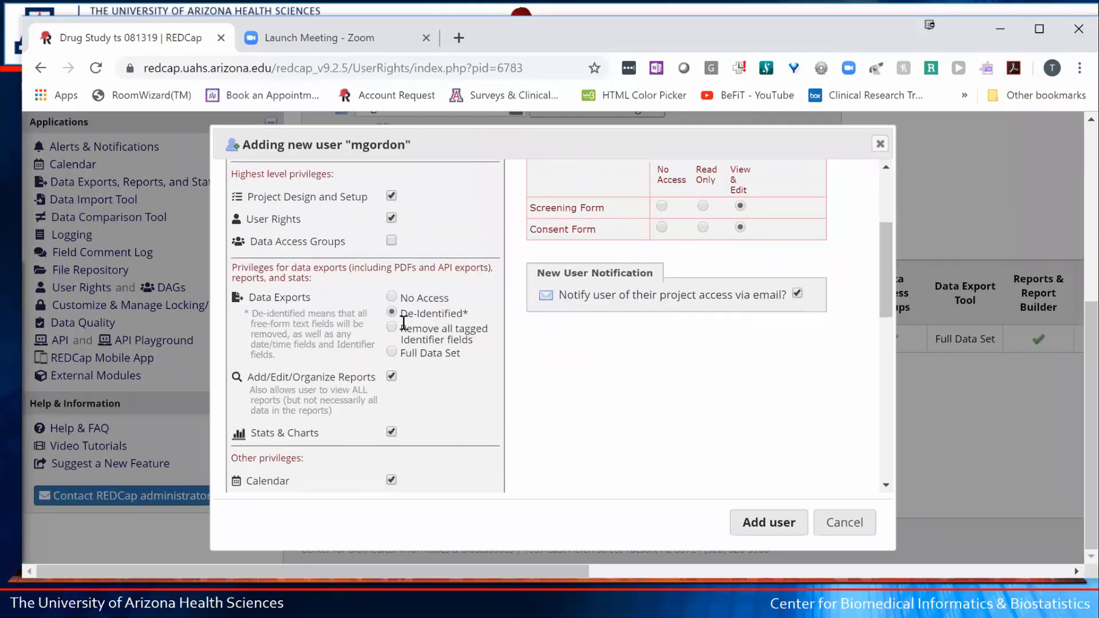
pyautogui.moveTo(274, 297); pyautogui.dragTo(316, 304)
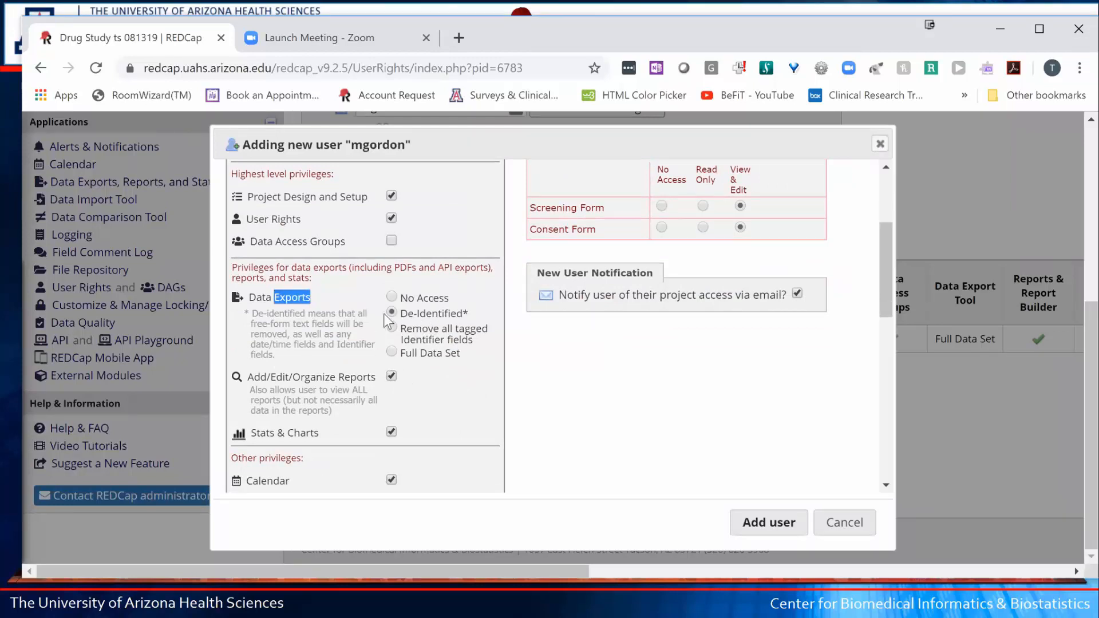
pyautogui.click(393, 353)
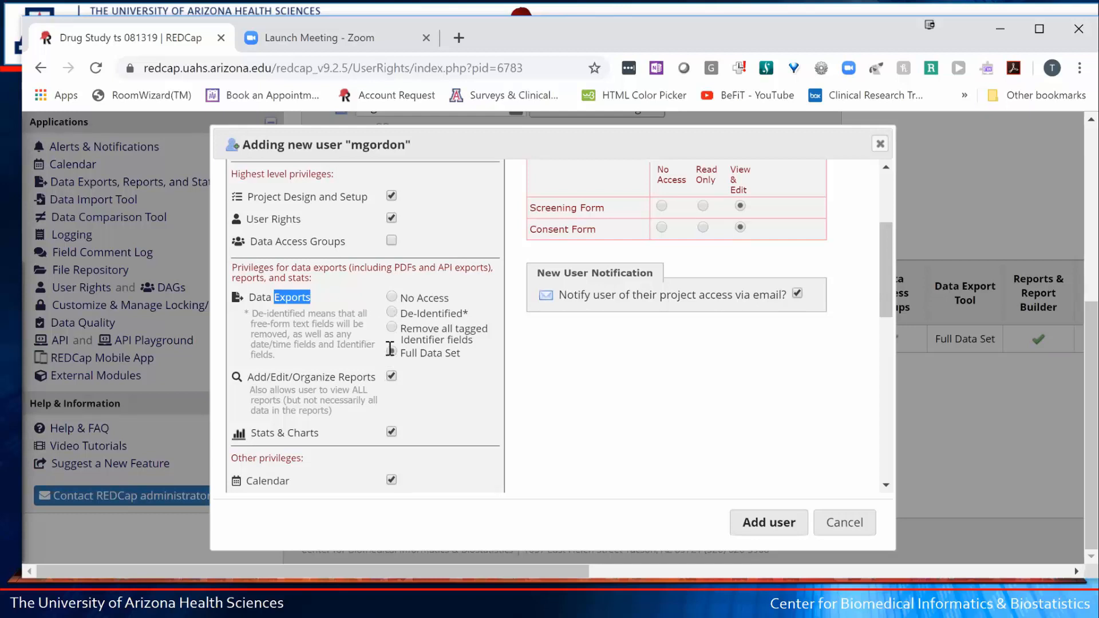
pyautogui.click(392, 297)
pyautogui.click(392, 312)
pyautogui.moveTo(258, 314); pyautogui.dragTo(282, 324)
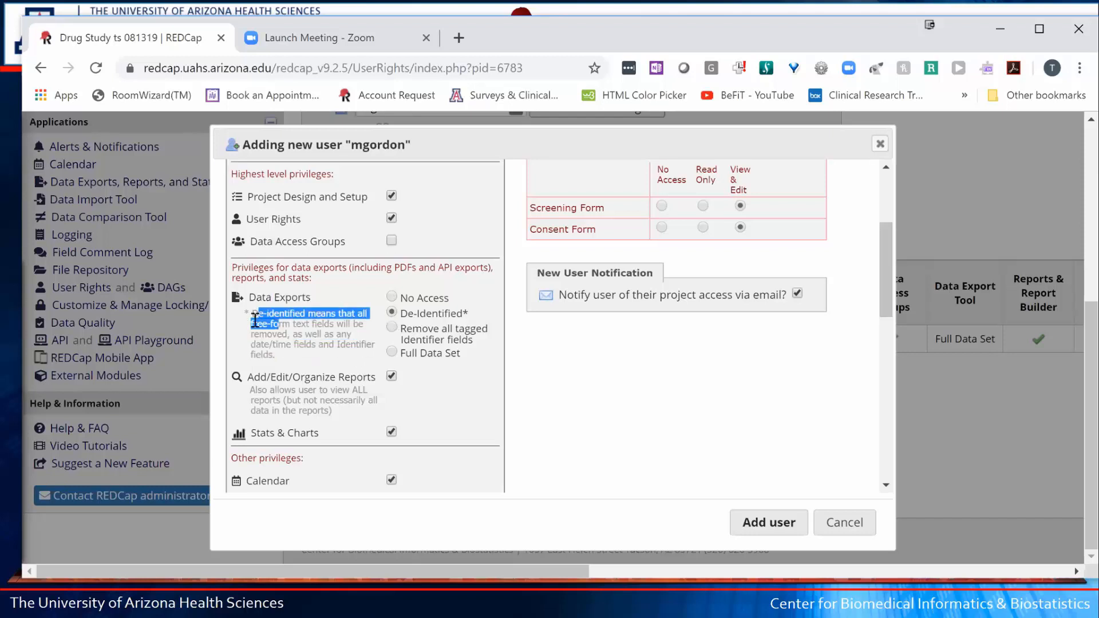
# - Allow the new user to delete records
pyautogui.click(521, 380)
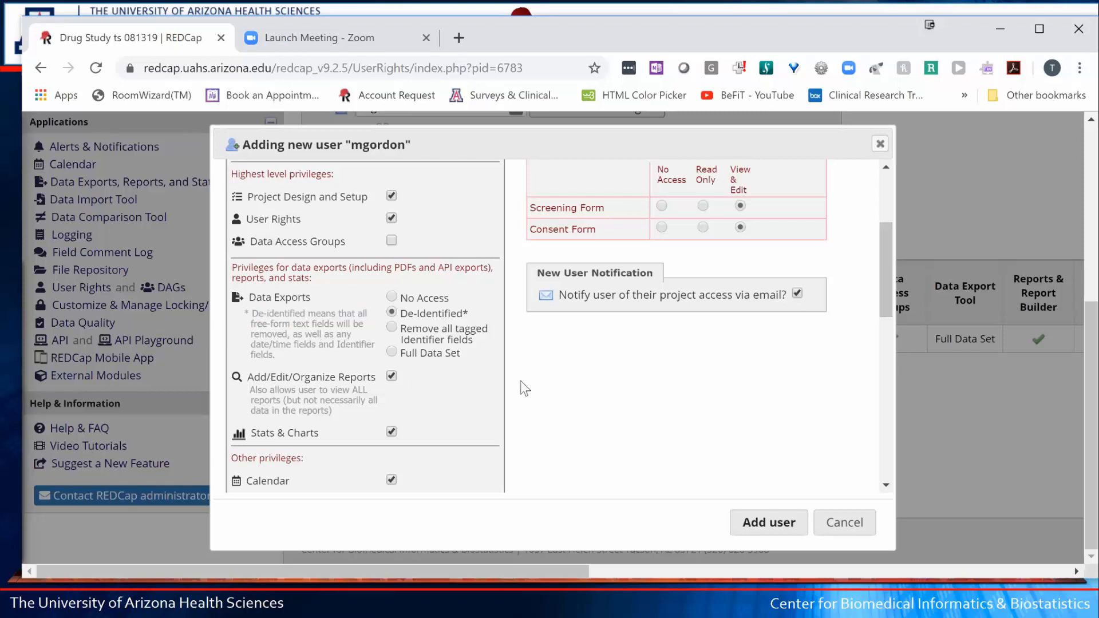
pyautogui.scroll(-9, 568, 388)
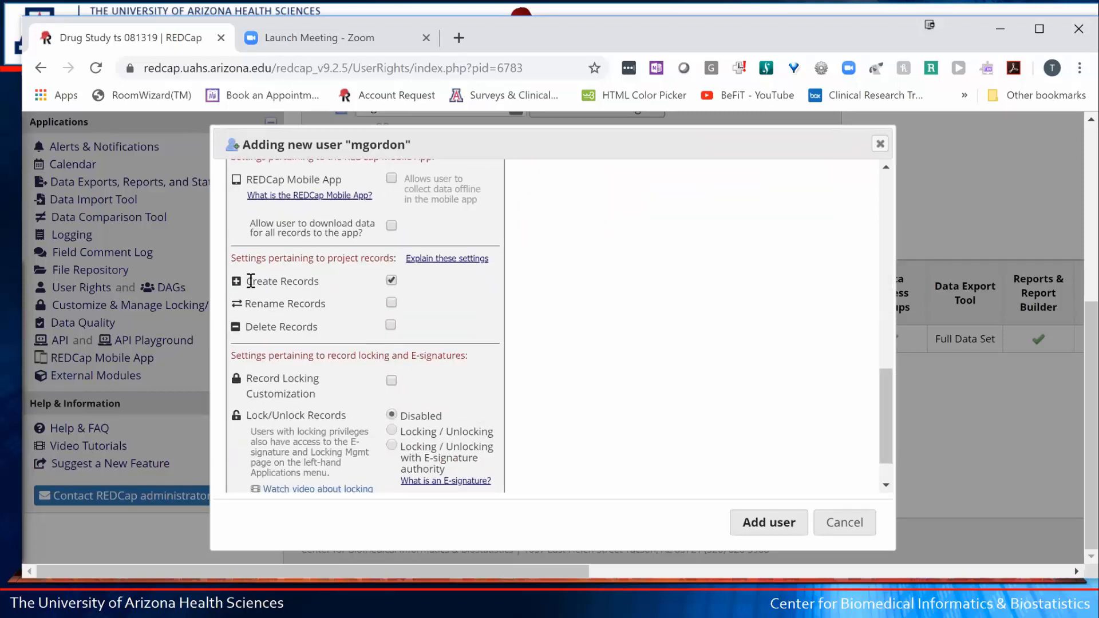
pyautogui.moveTo(251, 281); pyautogui.dragTo(309, 272)
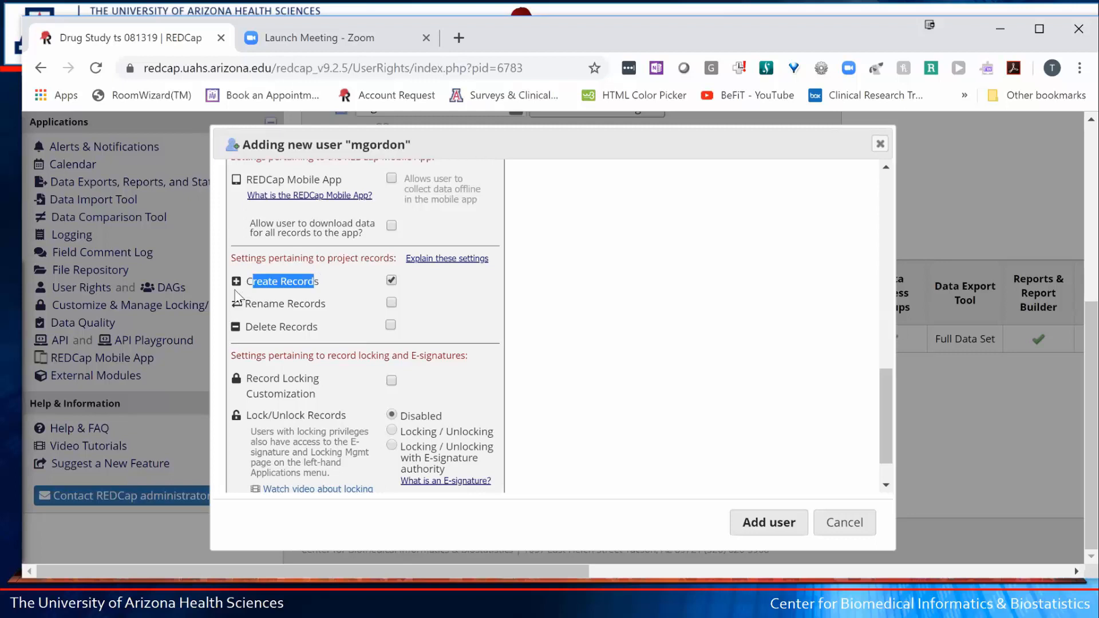
pyautogui.moveTo(252, 326); pyautogui.dragTo(322, 327)
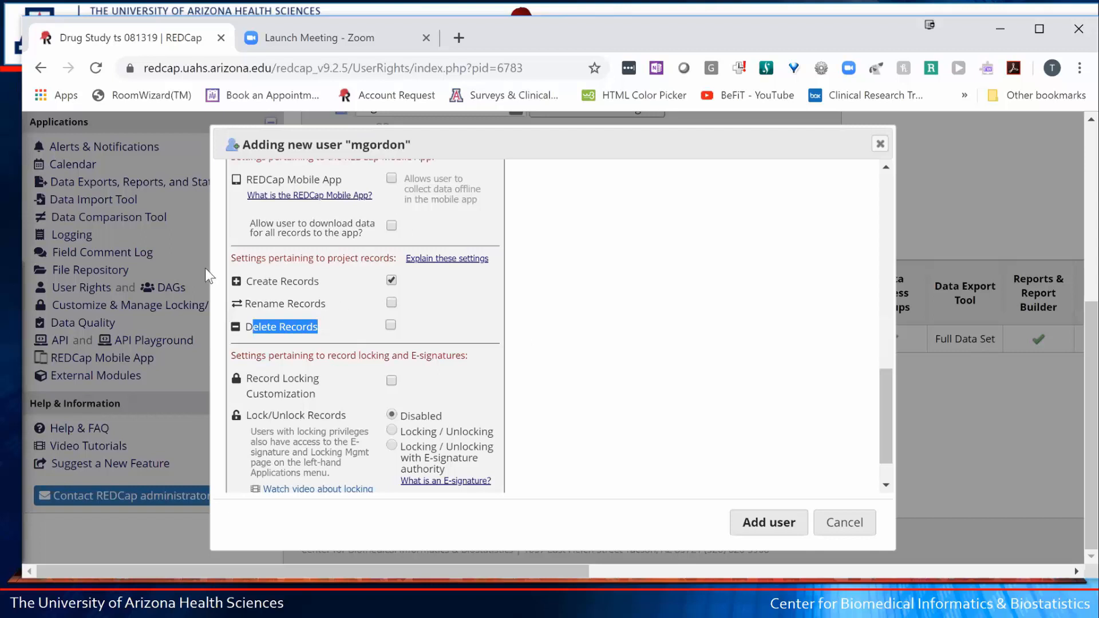
pyautogui.click(390, 325)
# - Turn off the project-access notification email and review the form data entry rights
pyautogui.rightClick(694, 286)
pyautogui.click(587, 293)
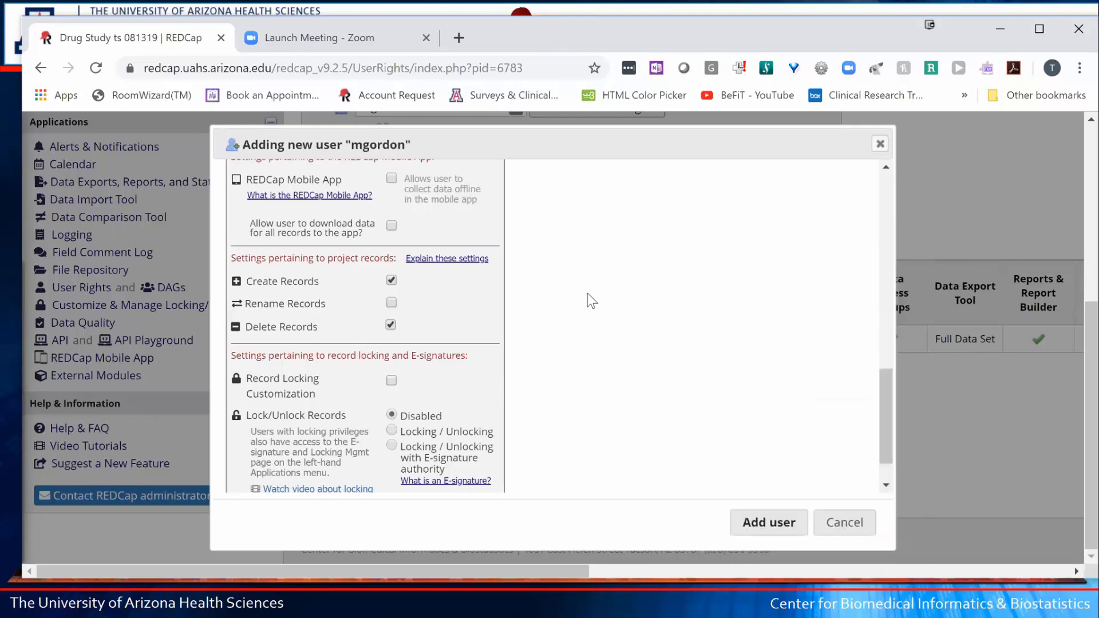
pyautogui.scroll(10, 647, 283)
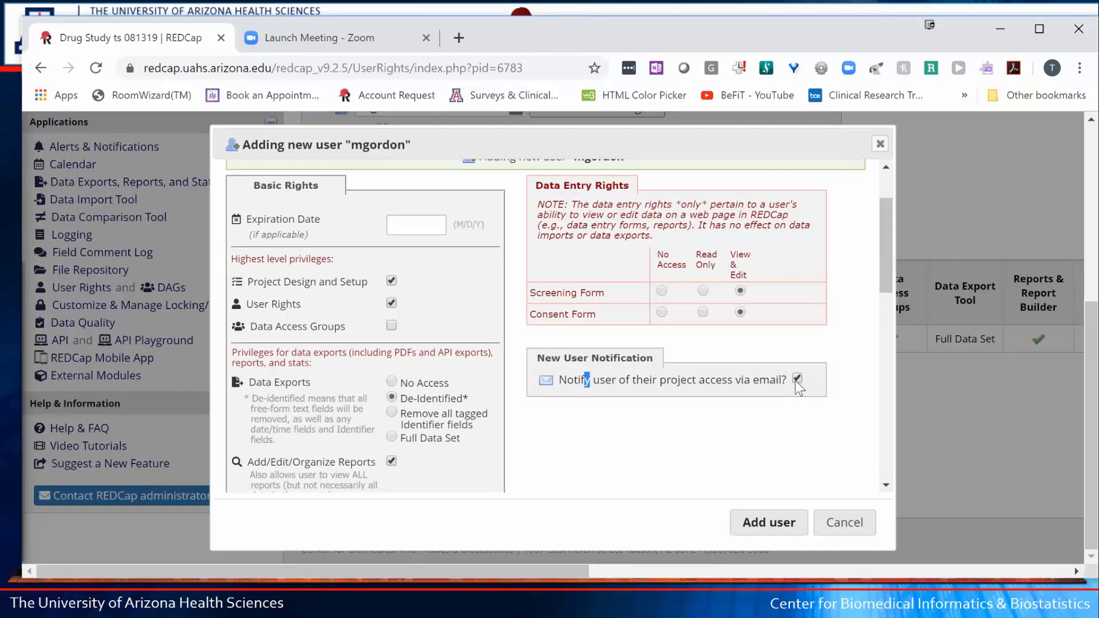
pyautogui.click(796, 379)
pyautogui.moveTo(542, 293); pyautogui.dragTo(572, 302)
pyautogui.moveTo(554, 185); pyautogui.dragTo(629, 176)
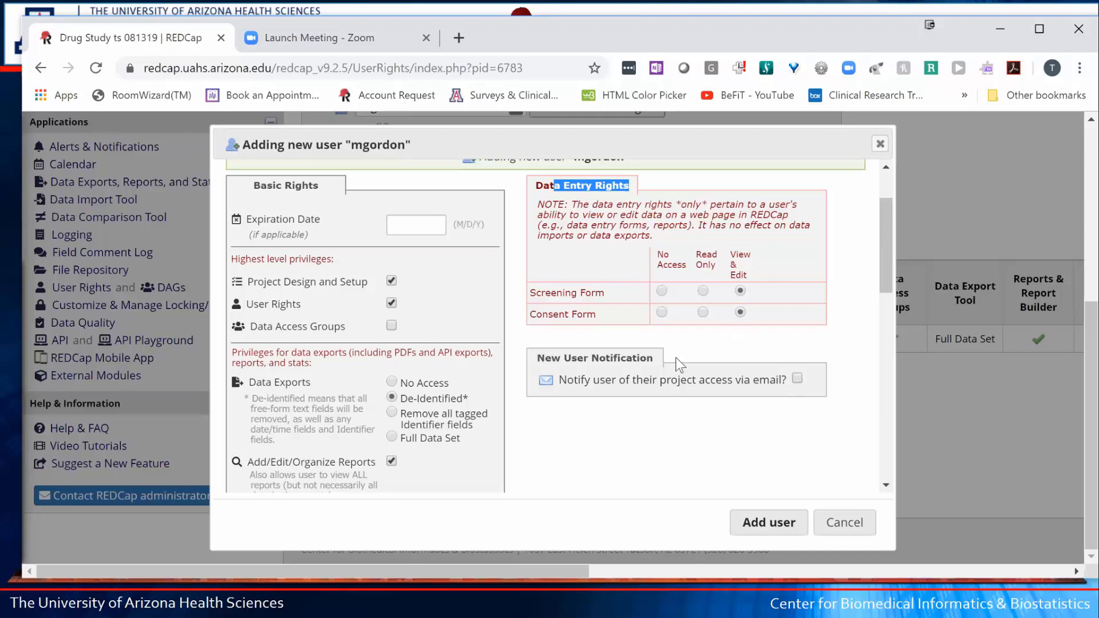
# - Add the user and scroll the User Rights table to review their design, rights and de-identified export access
pyautogui.click(780, 528)
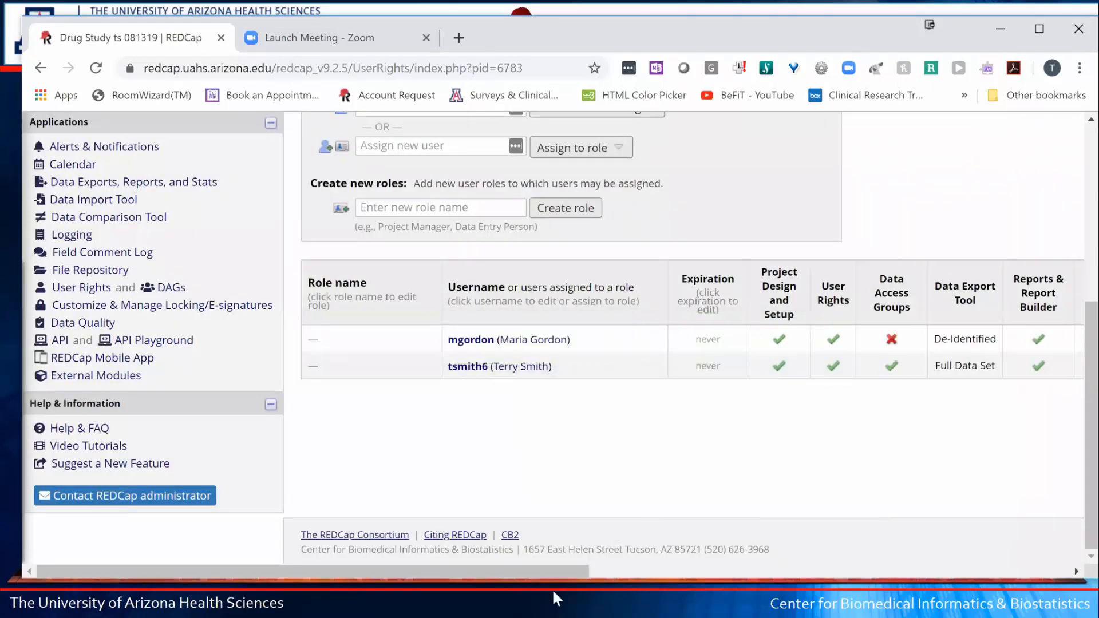
pyautogui.moveTo(662, 581); pyautogui.dragTo(559, 555)
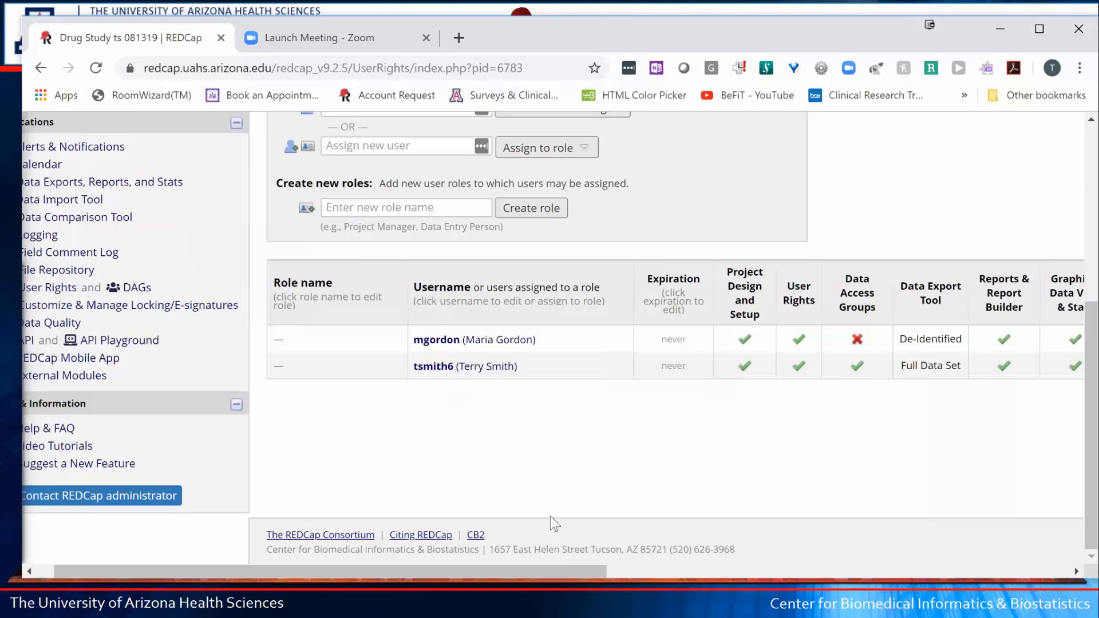
pyautogui.moveTo(211, 566); pyautogui.dragTo(194, 567)
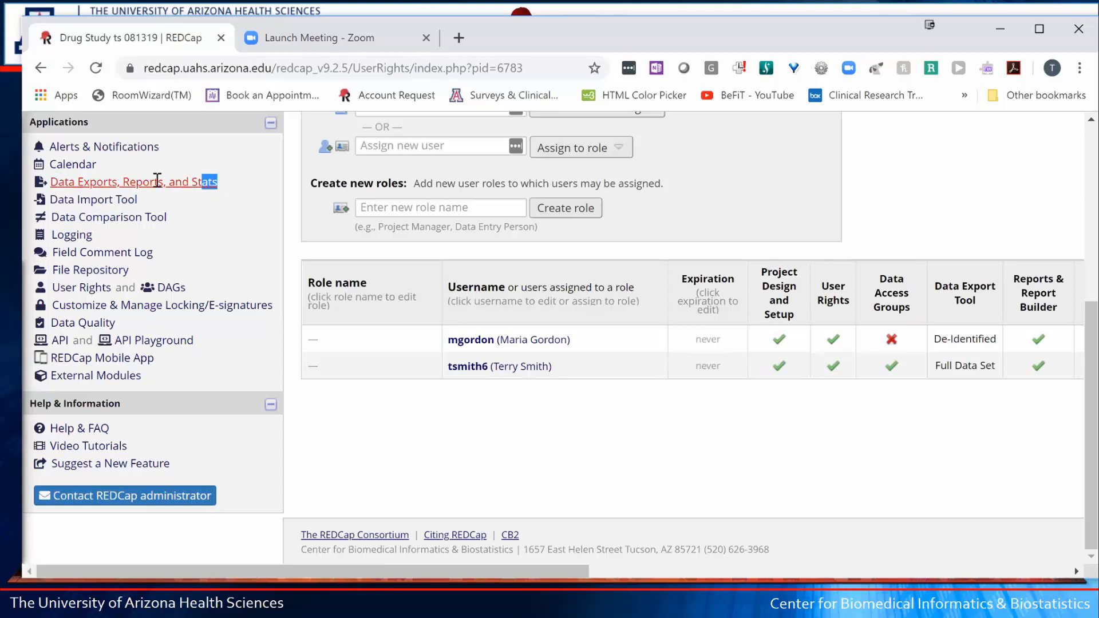
pyautogui.moveTo(217, 182)
pyautogui.mouseDown()
pyautogui.moveTo(49, 182)
pyautogui.moveTo(228, 182)
pyautogui.moveTo(220, 186)
pyautogui.mouseUp()
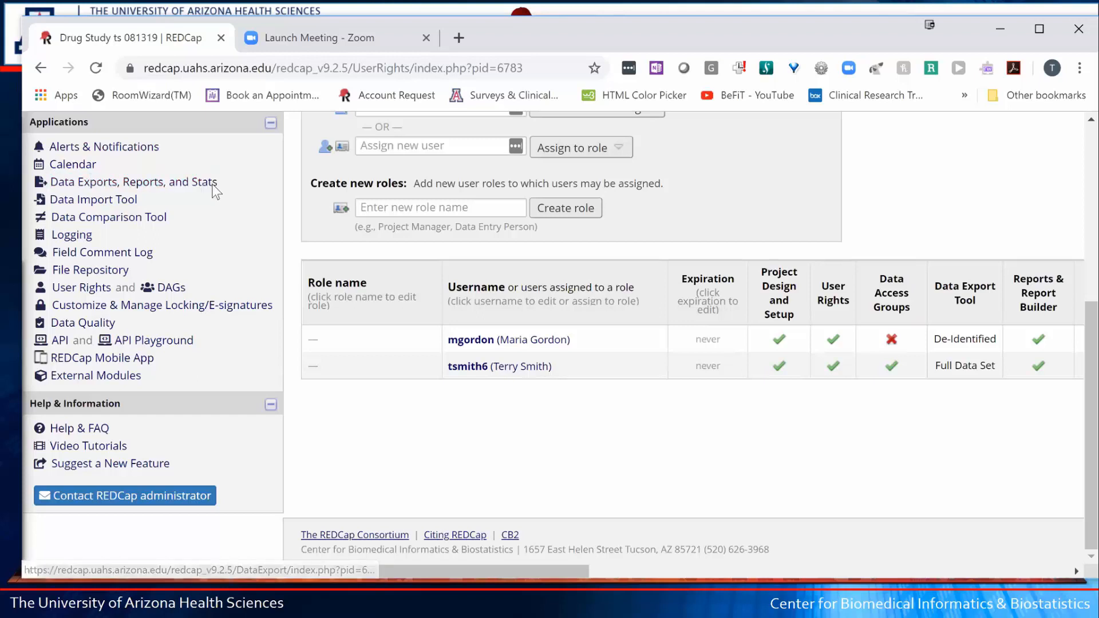
# - Export all records and fields from Data Exports, Reports, and Stats as CSV raw data
pyautogui.click(172, 187)
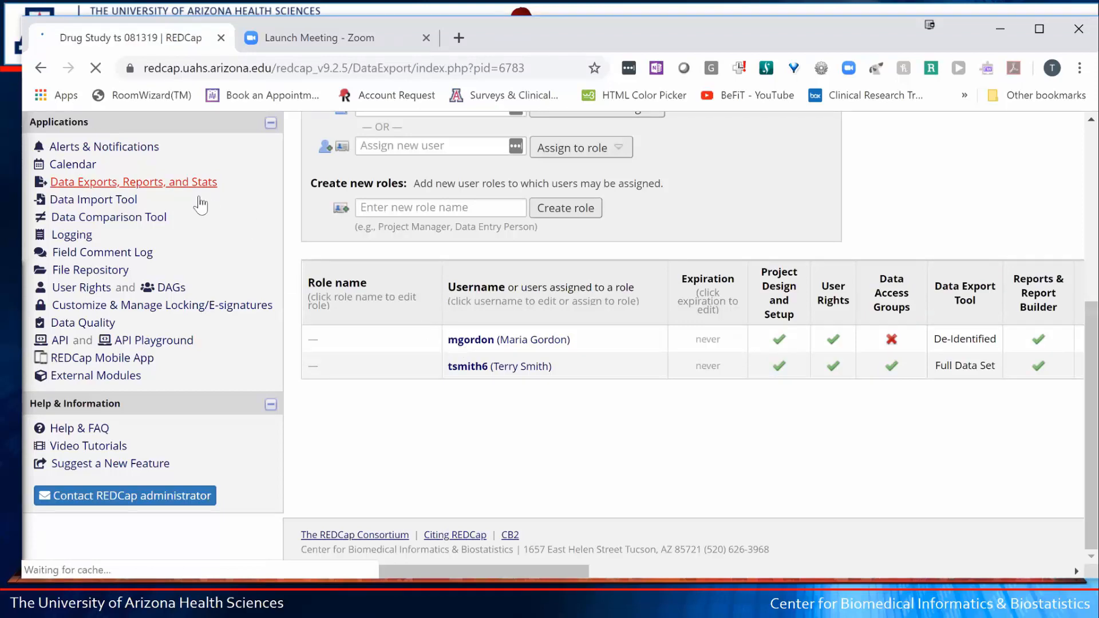
pyautogui.scroll(-1, 612, 324)
pyautogui.scroll(-3, 612, 325)
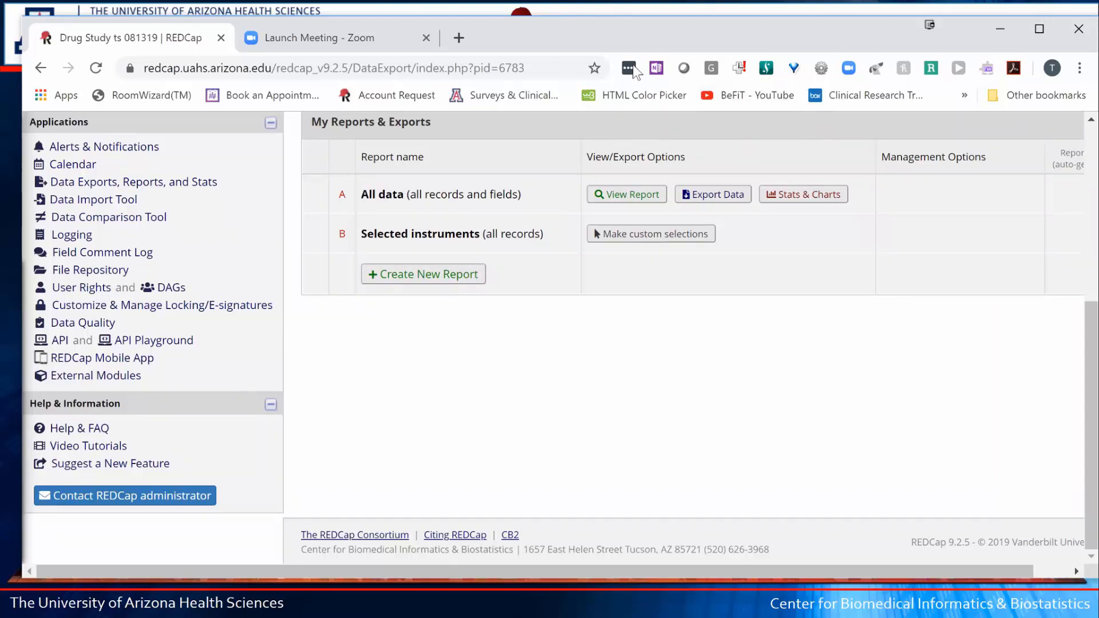
pyautogui.click(715, 202)
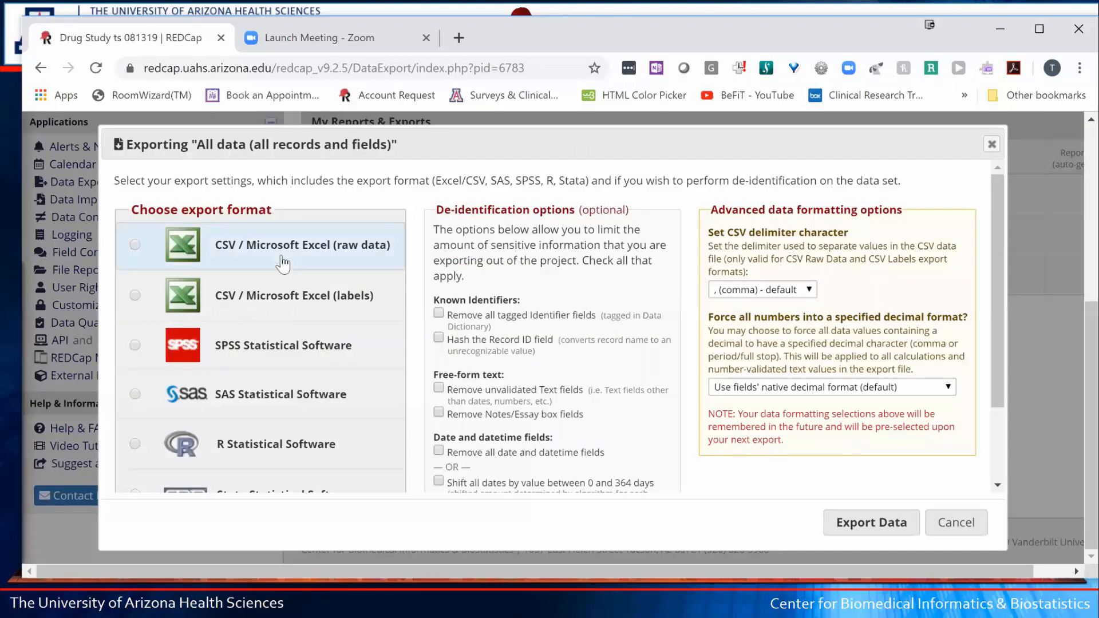
pyautogui.scroll(-2, 282, 263)
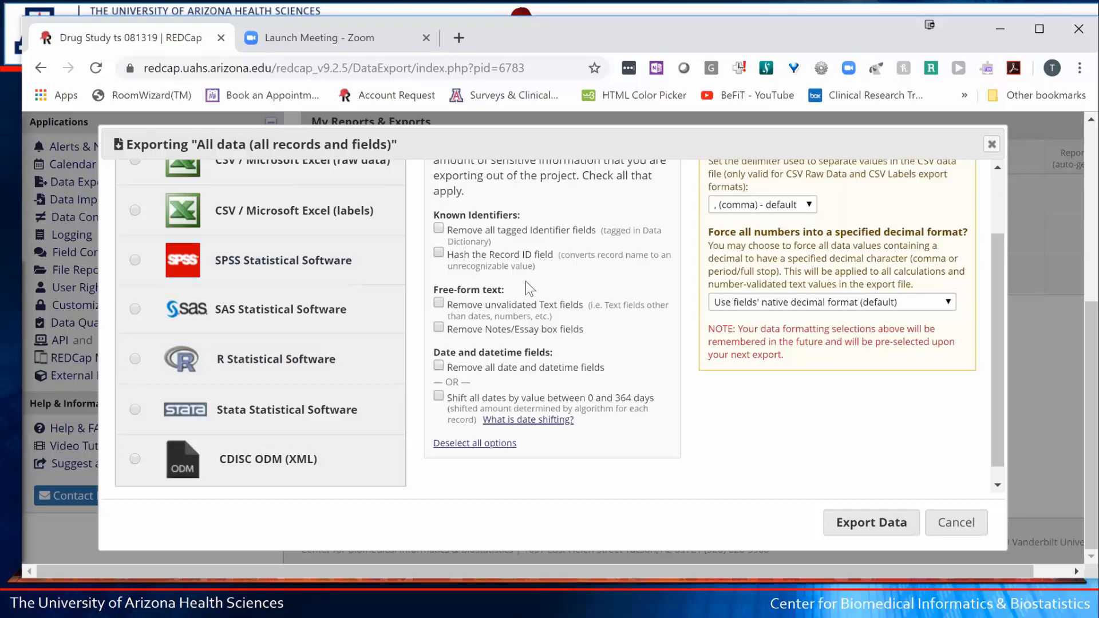
pyautogui.scroll(2, 527, 281)
pyautogui.scroll(1, 527, 280)
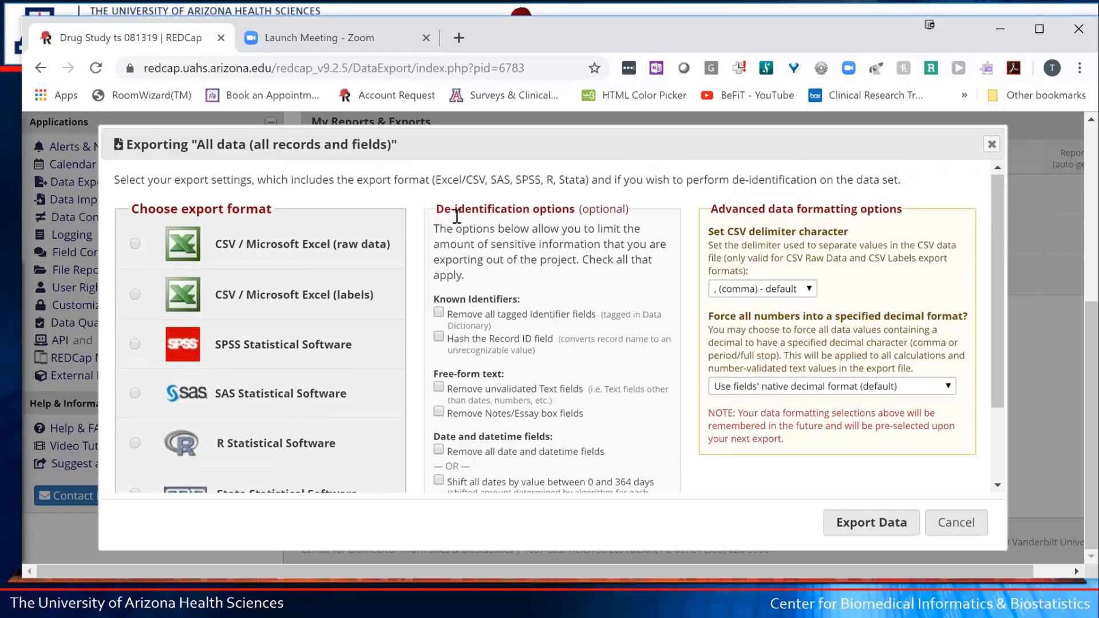
pyautogui.moveTo(455, 210); pyautogui.dragTo(562, 208)
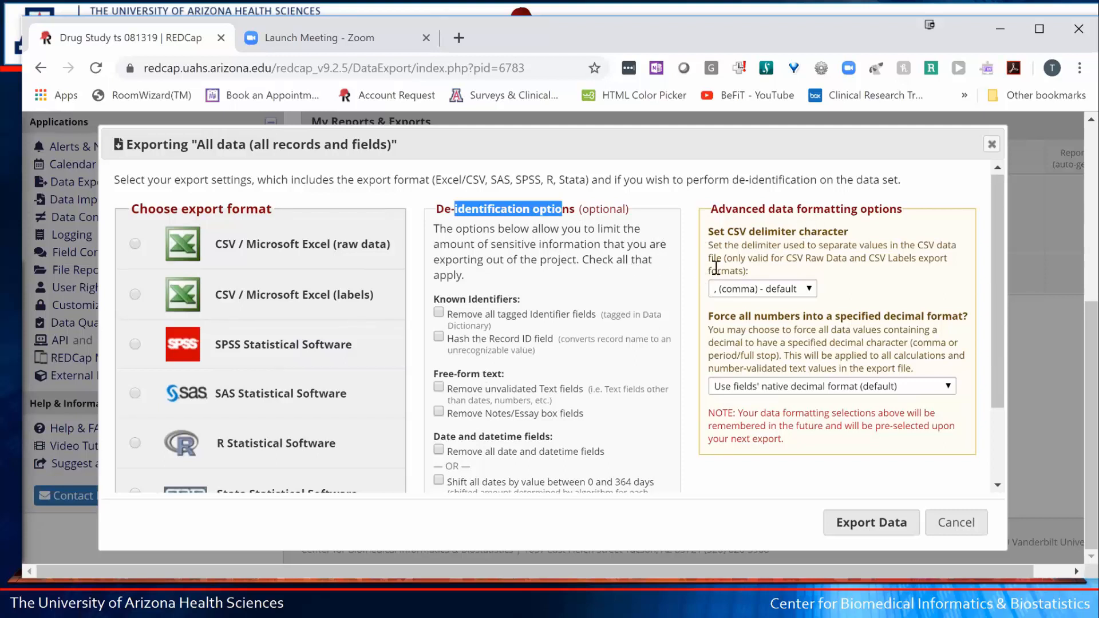
pyautogui.click(135, 244)
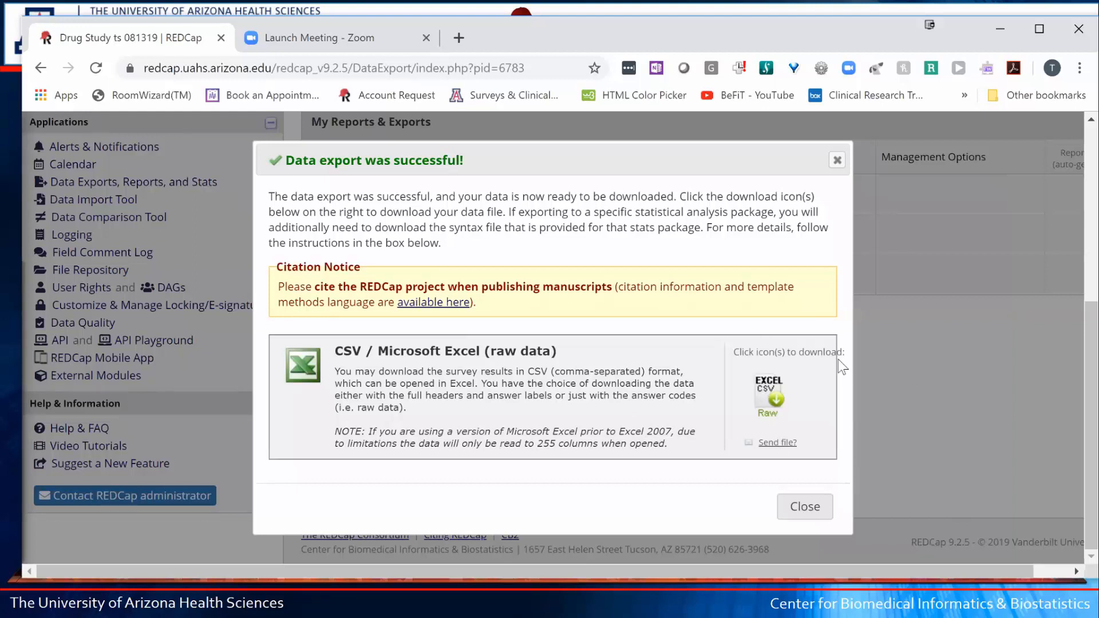
# - Download the raw-data CSV DrugStudyTs081319_DATA_2019-08-13_1056.csv and open it in Excel
pyautogui.click(769, 394)
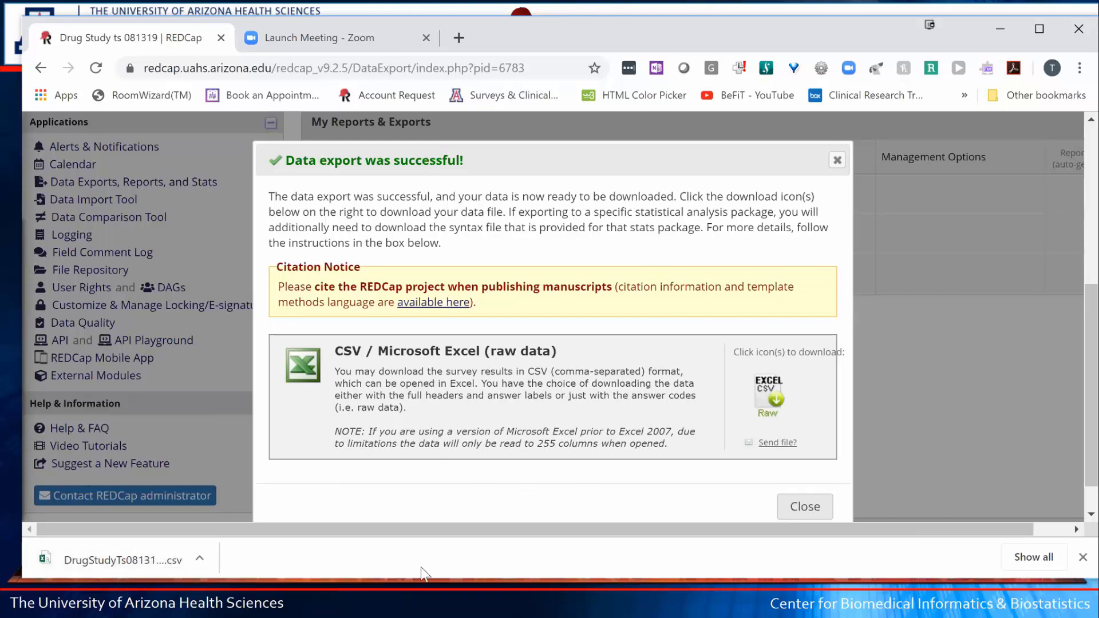
pyautogui.click(116, 561)
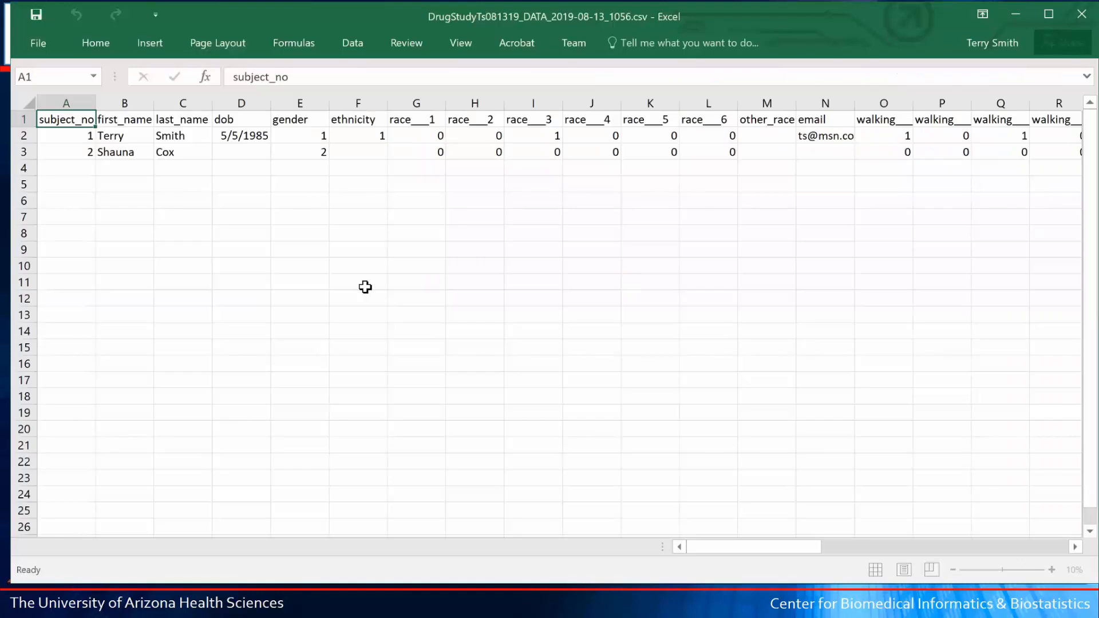
# - Highlight the field-name row and the first records' data values in the raw CSV
pyautogui.click(20, 118)
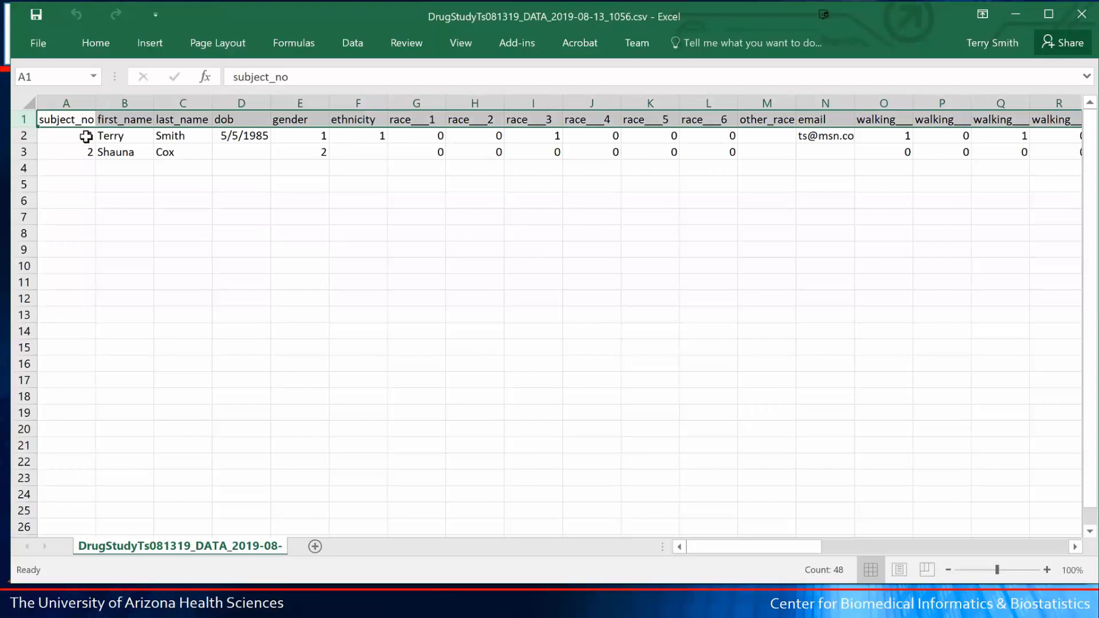
pyautogui.moveTo(86, 137); pyautogui.dragTo(408, 153)
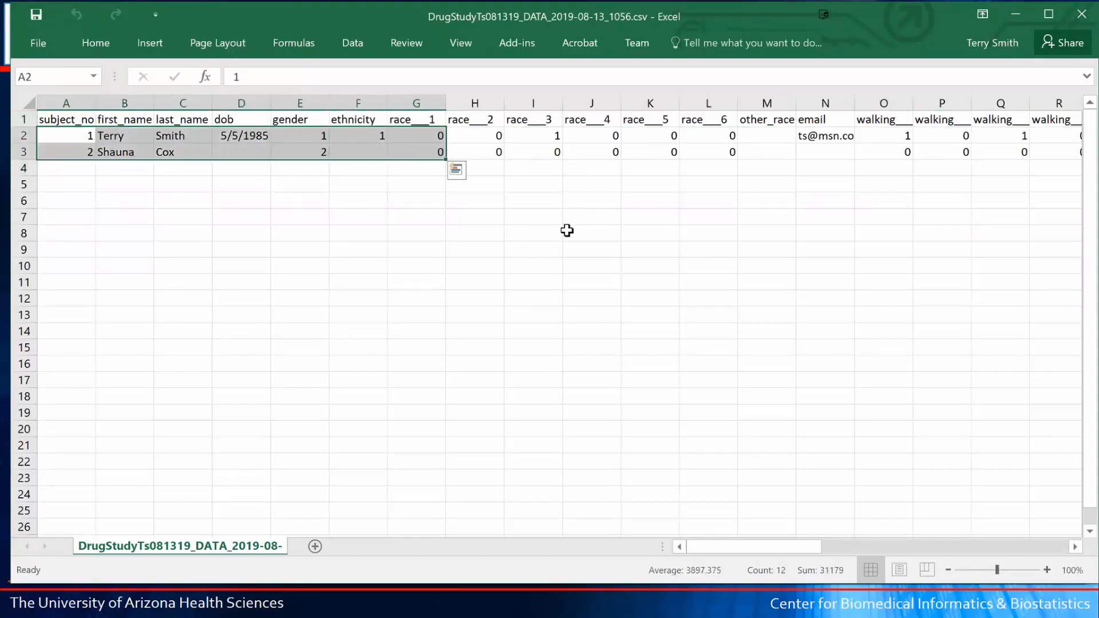
pyautogui.click(566, 248)
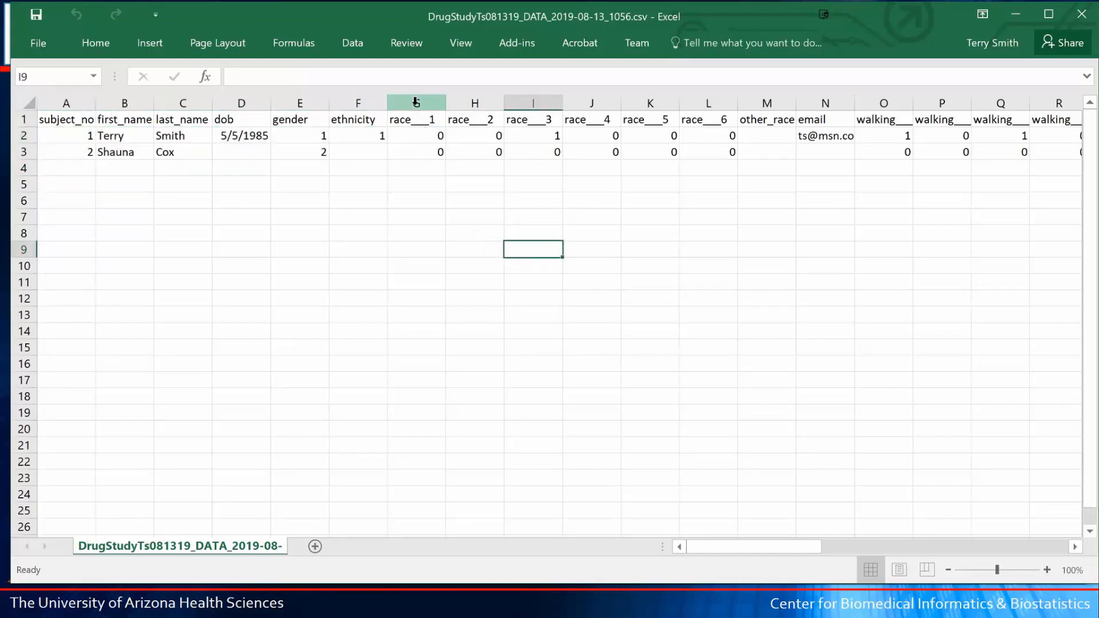
# - Highlight the six race___ checkbox headers, column G and the coded race values for both records
pyautogui.click(407, 121)
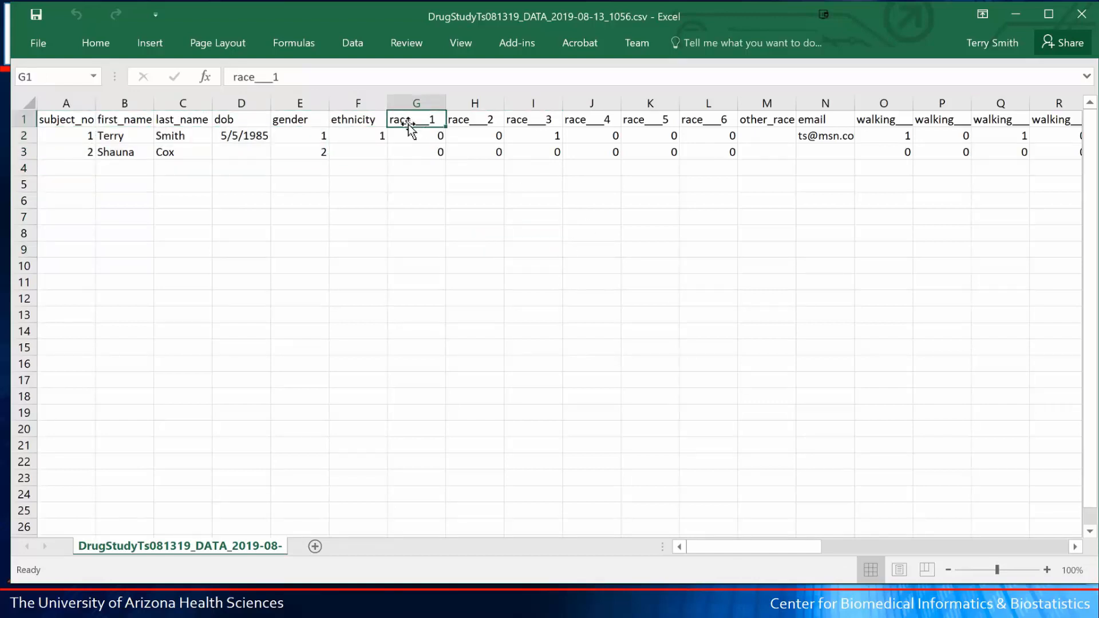
pyautogui.moveTo(418, 118); pyautogui.dragTo(685, 117)
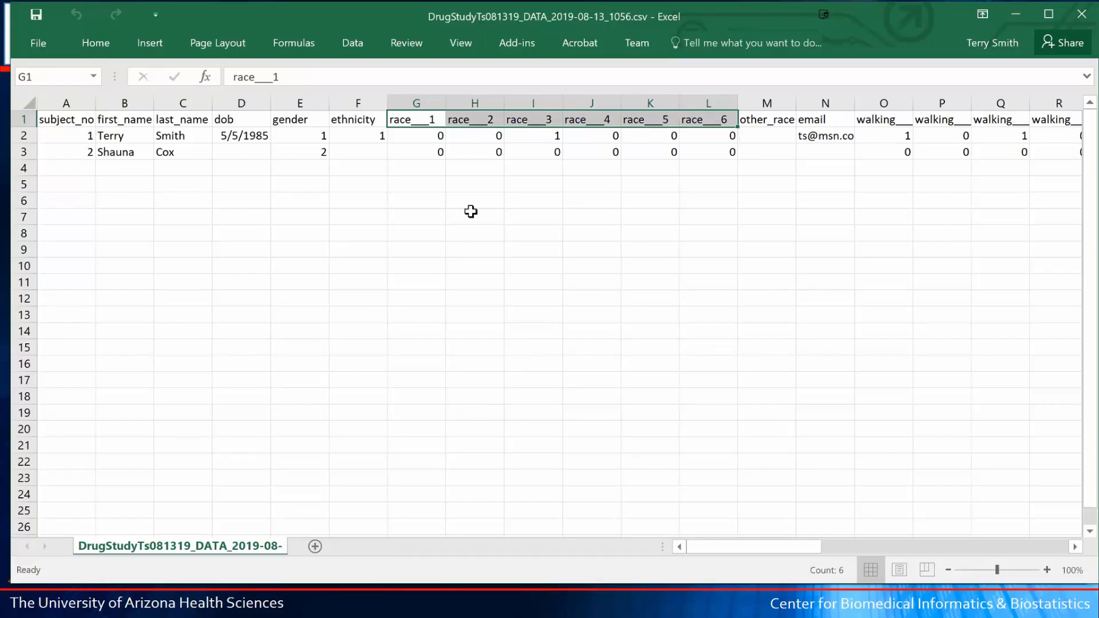
pyautogui.click(418, 103)
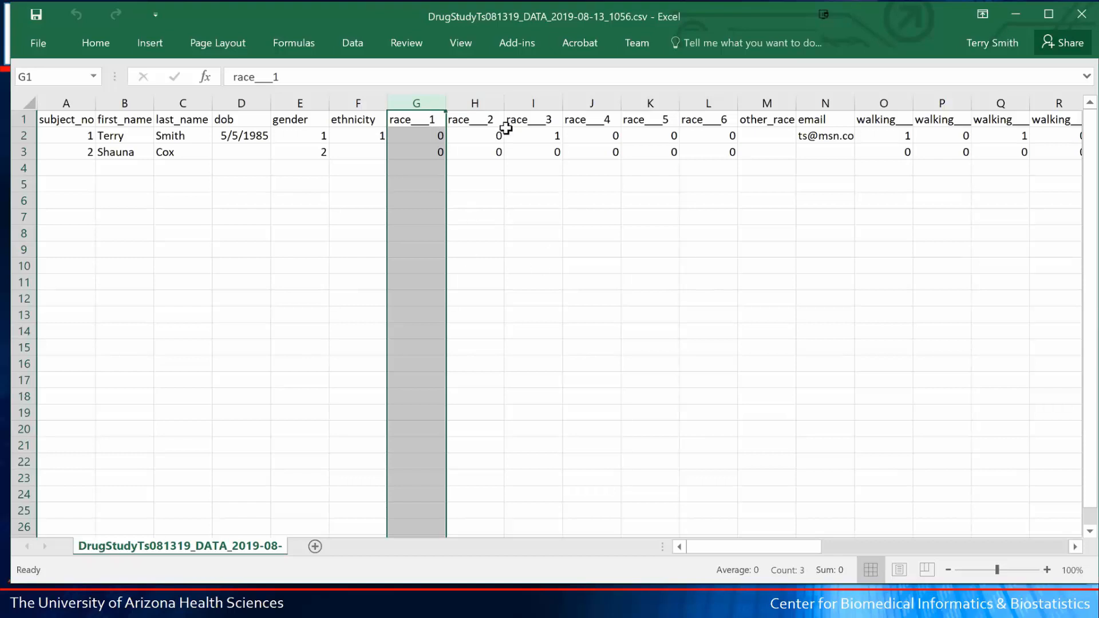
pyautogui.moveTo(417, 138); pyautogui.dragTo(511, 151)
pyautogui.click(537, 135)
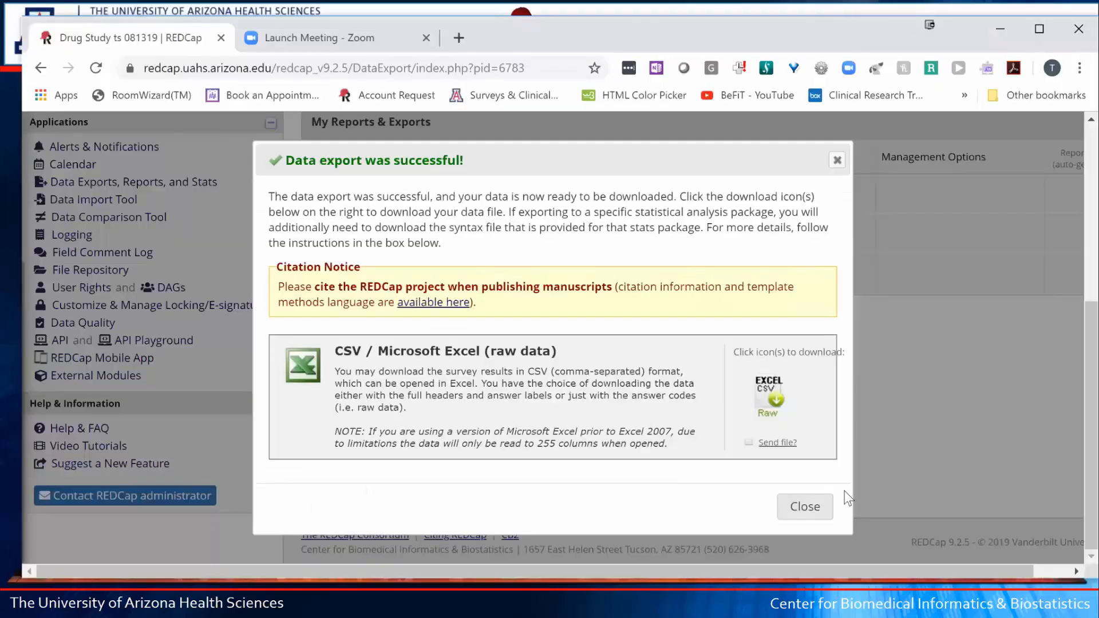
# - Export all records as CSV / Microsoft Excel (labels) and open DrugStudyTs081319_DATA_LABELS_2019-08-13_1057.csv in Excel
pyautogui.click(804, 509)
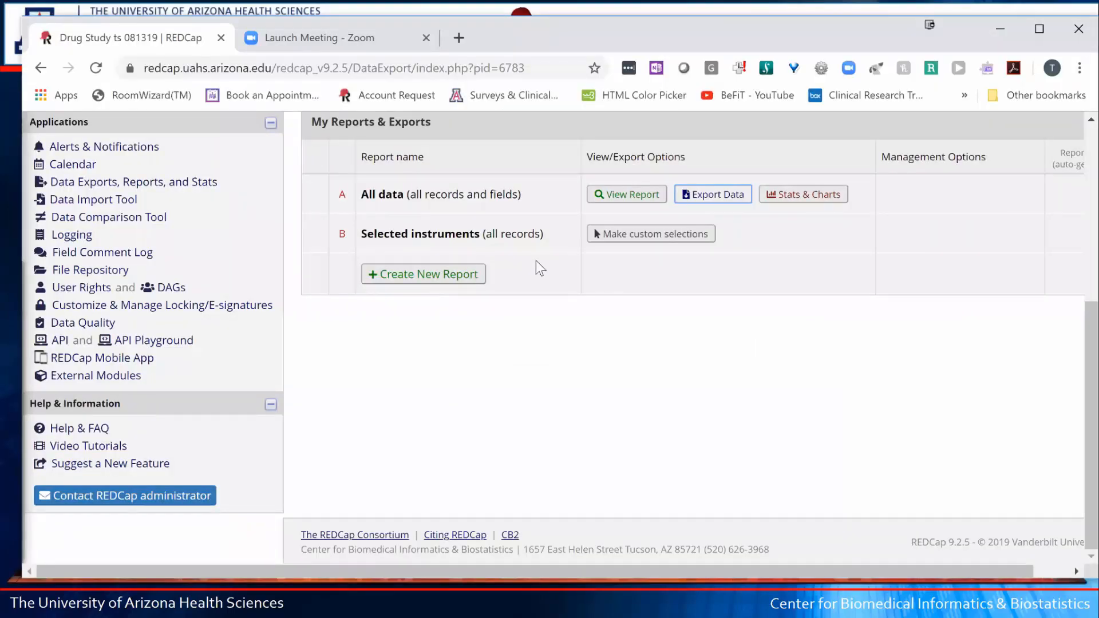
pyautogui.click(722, 198)
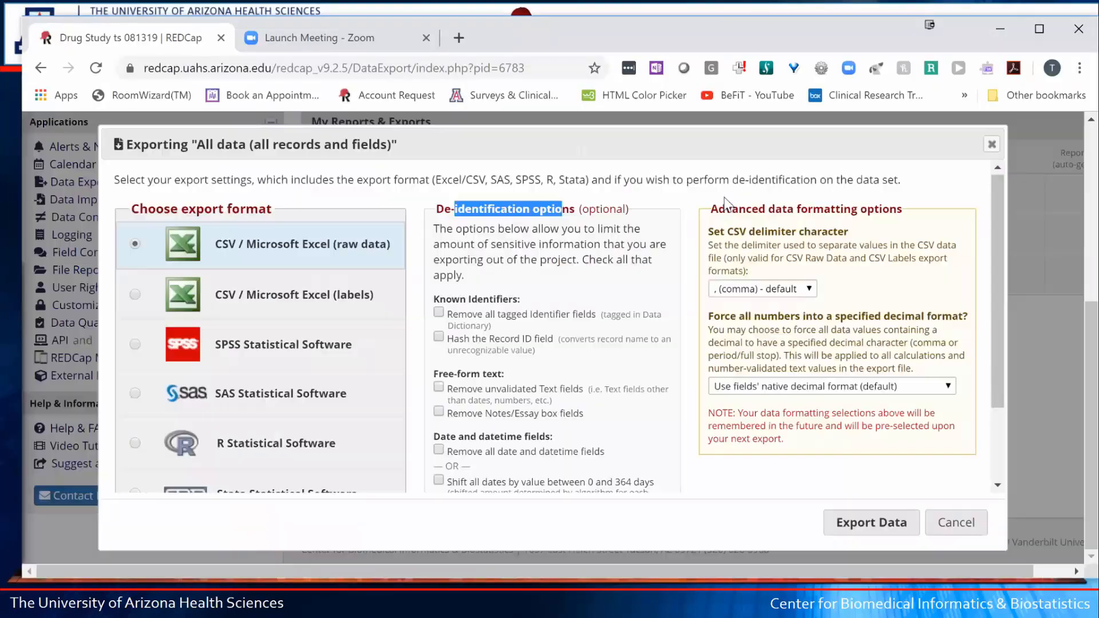
pyautogui.click(135, 296)
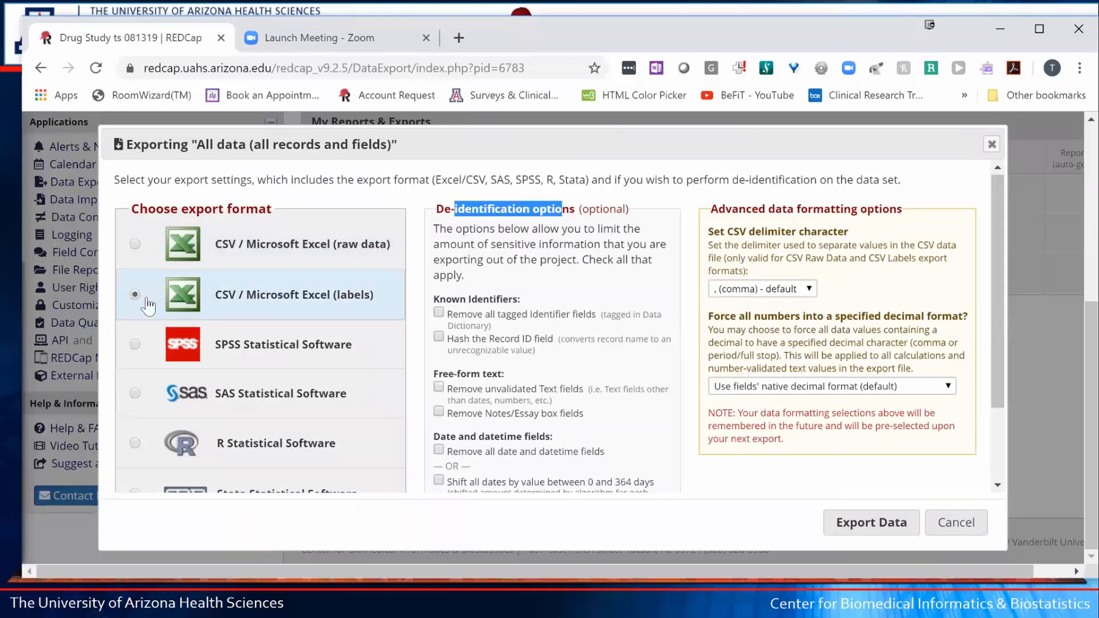
pyautogui.click(871, 523)
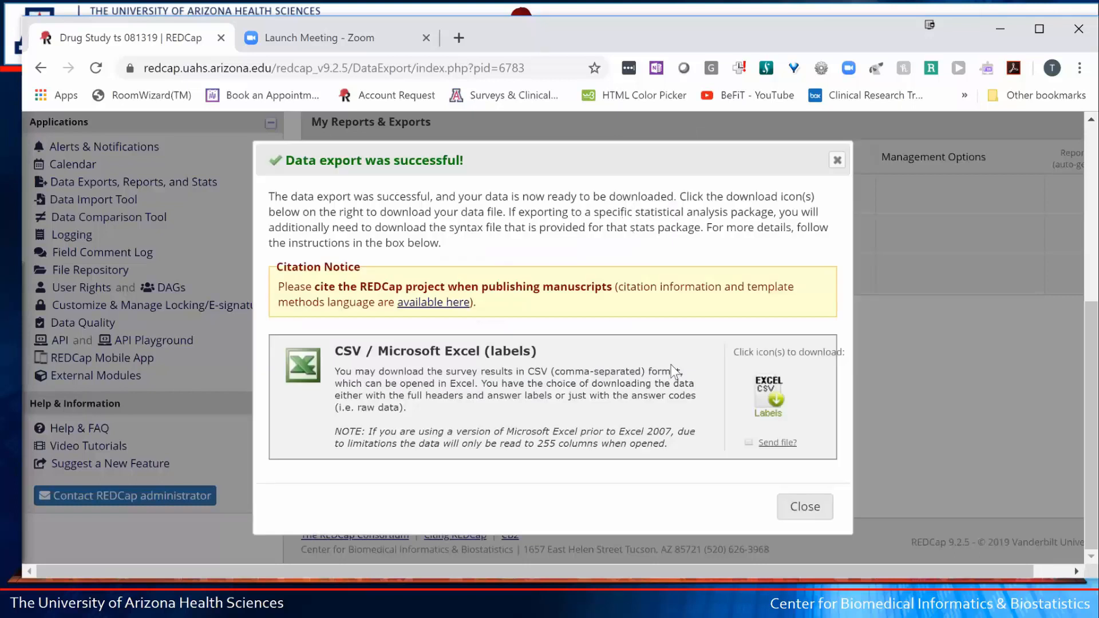
pyautogui.click(777, 400)
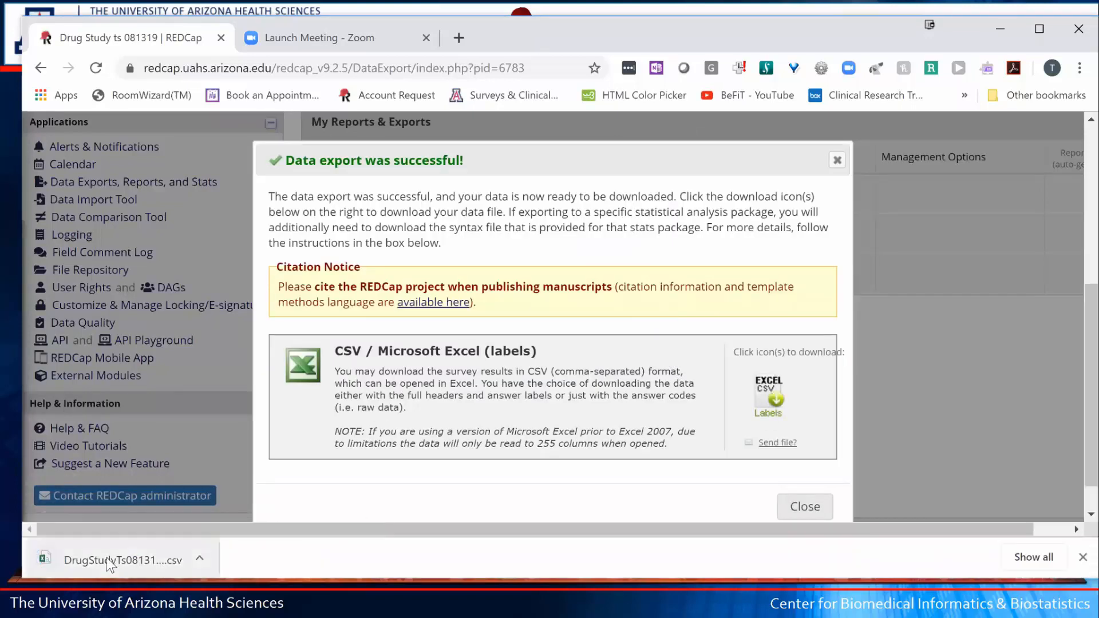
pyautogui.click(107, 557)
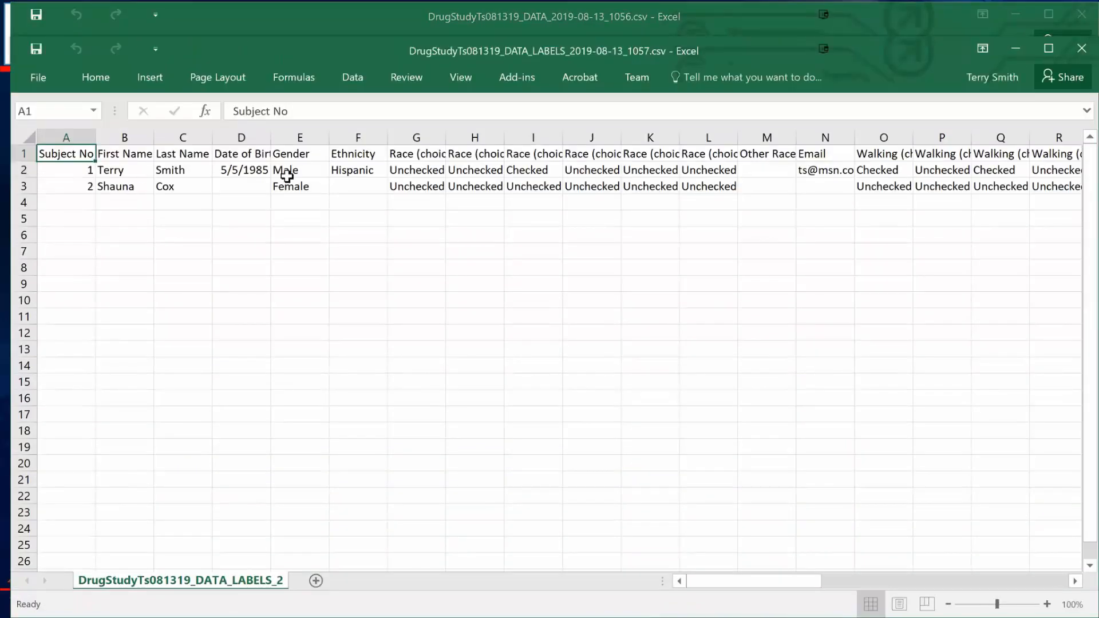
# - Insert the labels file's header row above row 1 of the raw CSV and widen column G for Race (choice=Asian)
pyautogui.click(21, 153)
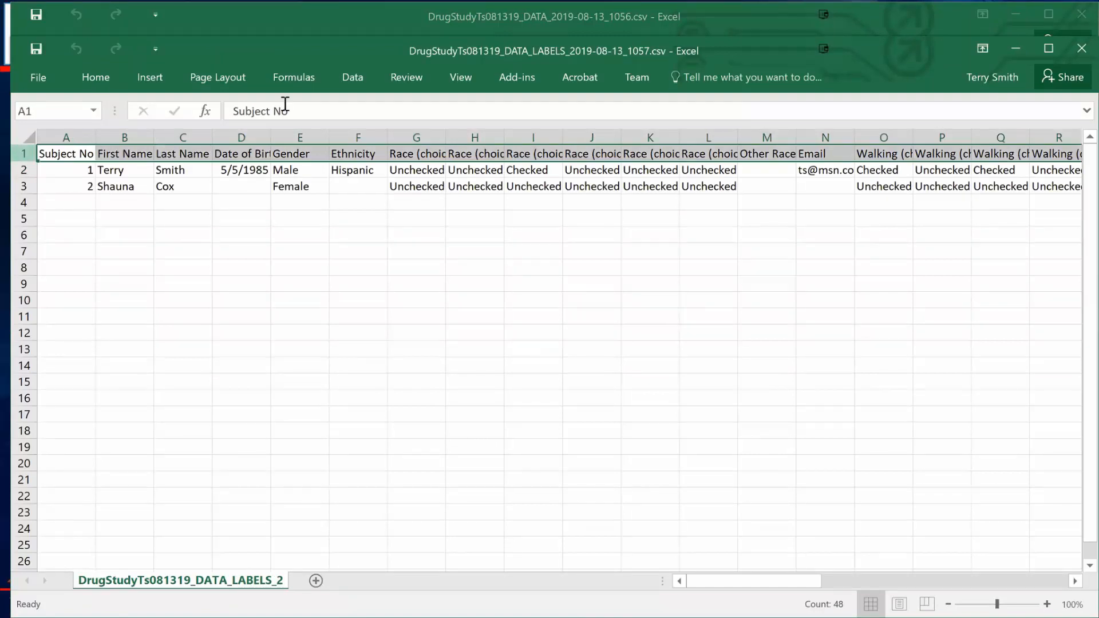
pyautogui.hotkey('ctrl', 'c')
pyautogui.click(1018, 51)
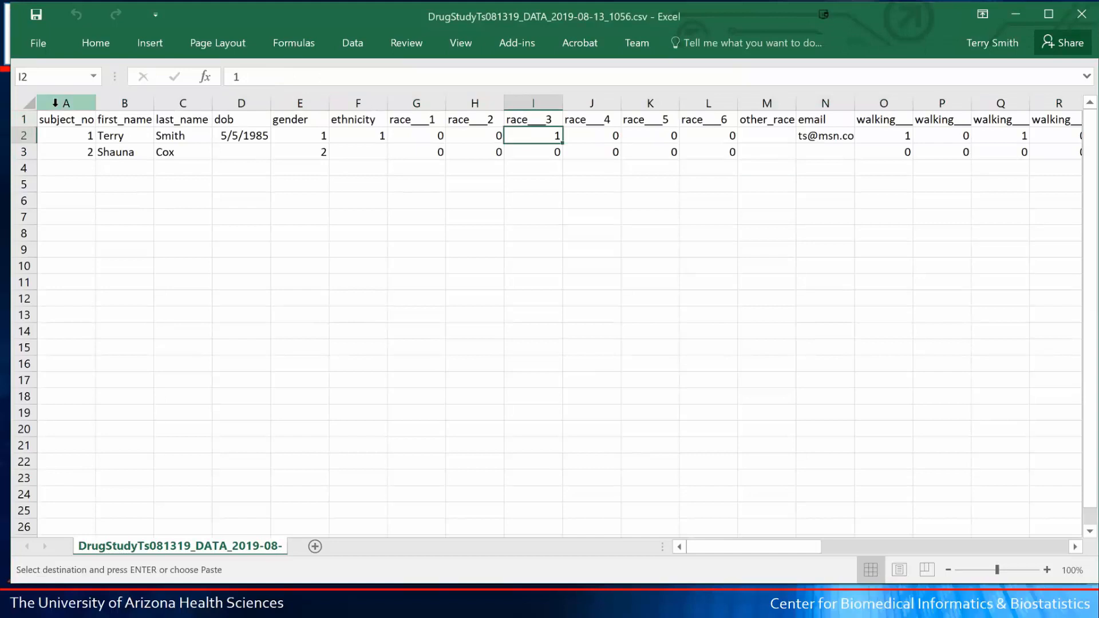
pyautogui.click(23, 119)
pyautogui.rightClick(23, 120)
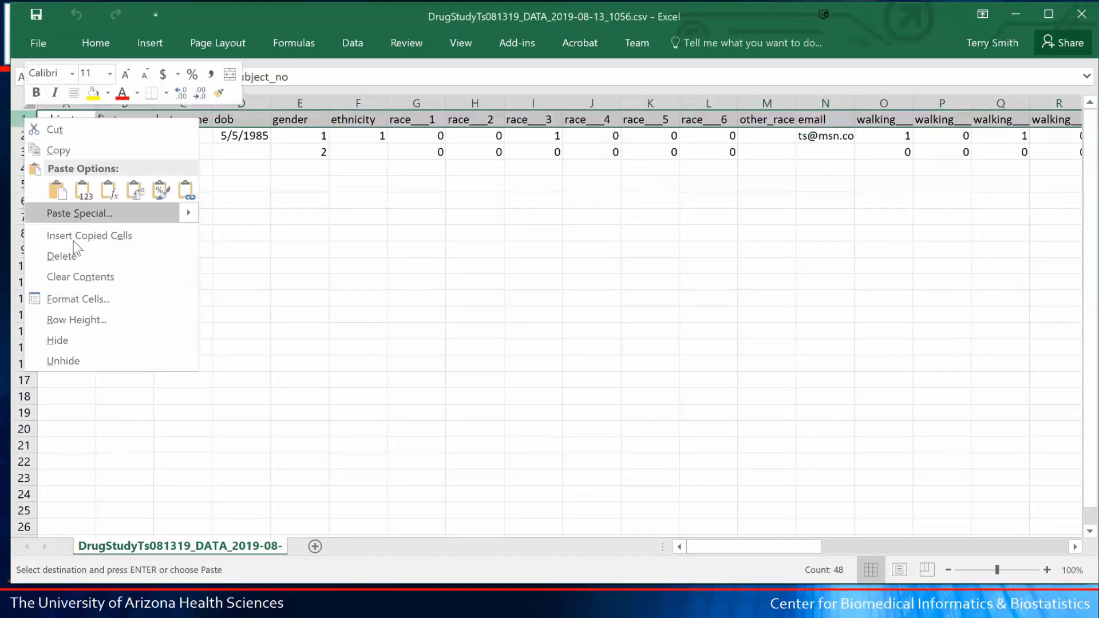
pyautogui.click(86, 235)
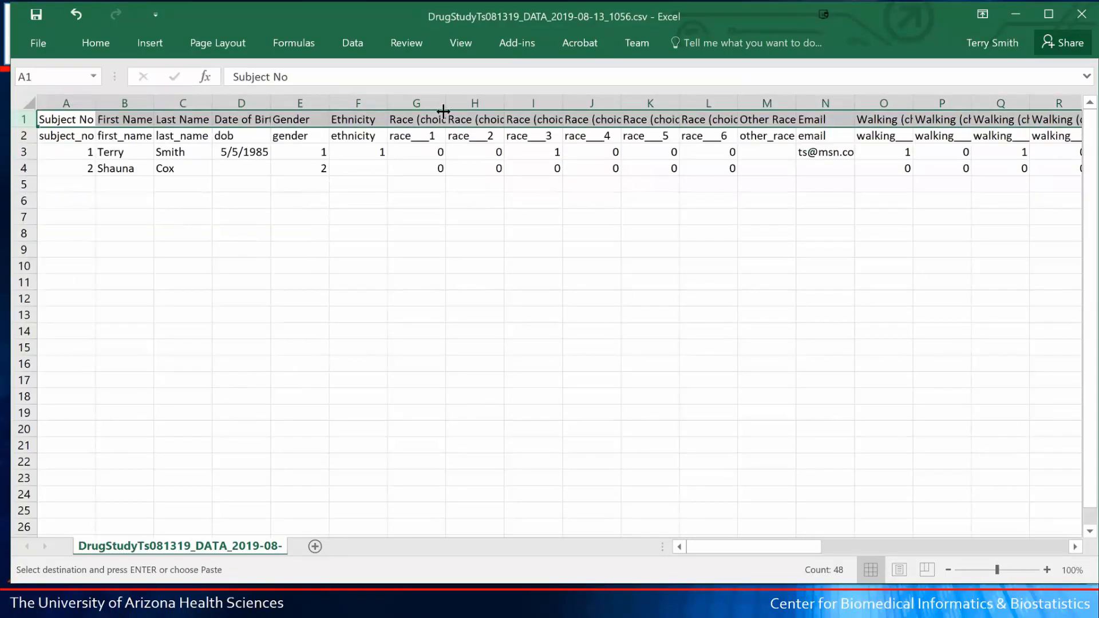
pyautogui.moveTo(446, 102); pyautogui.dragTo(548, 86)
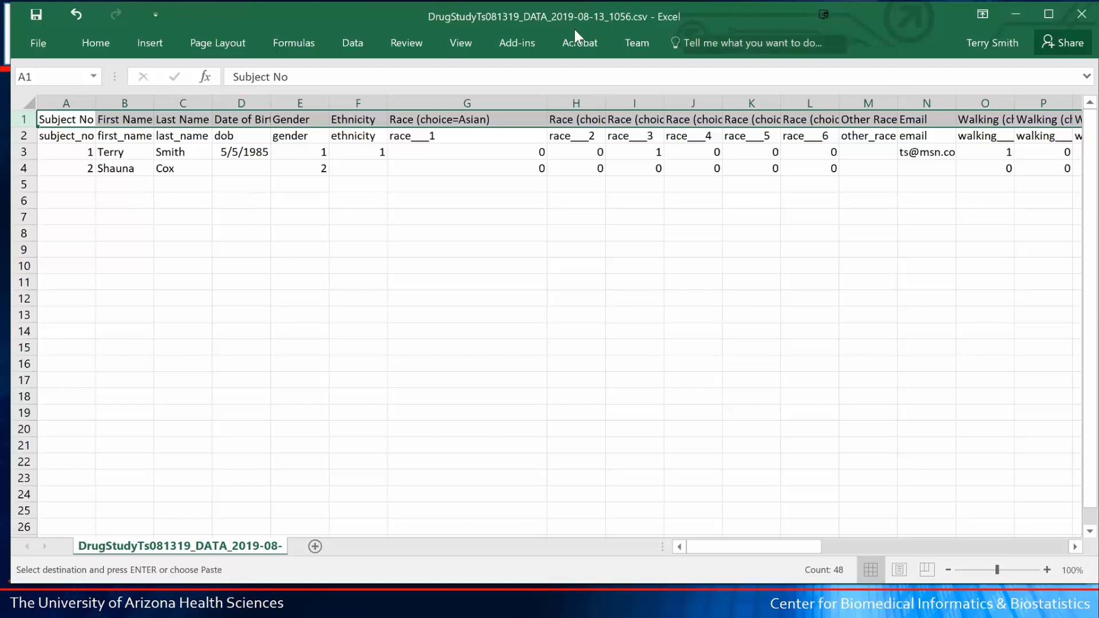
# - Close the Excel workbook and the labeled export message, returning to the top of Data Exports, Reports and Stats
pyautogui.click(1075, 17)
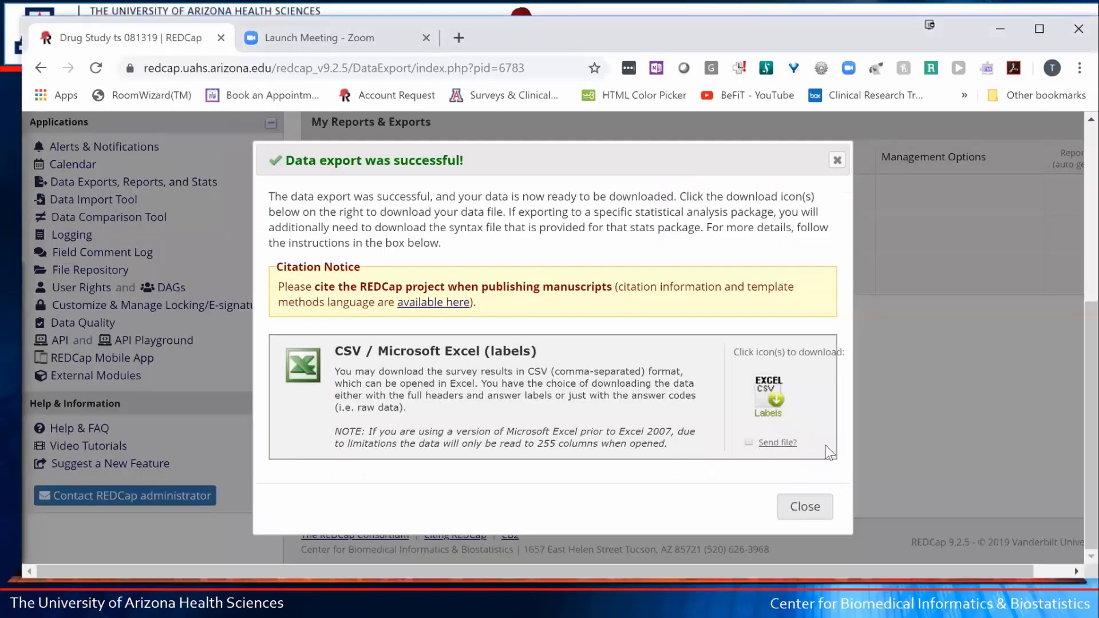
pyautogui.click(788, 516)
pyautogui.scroll(1, 132, 270)
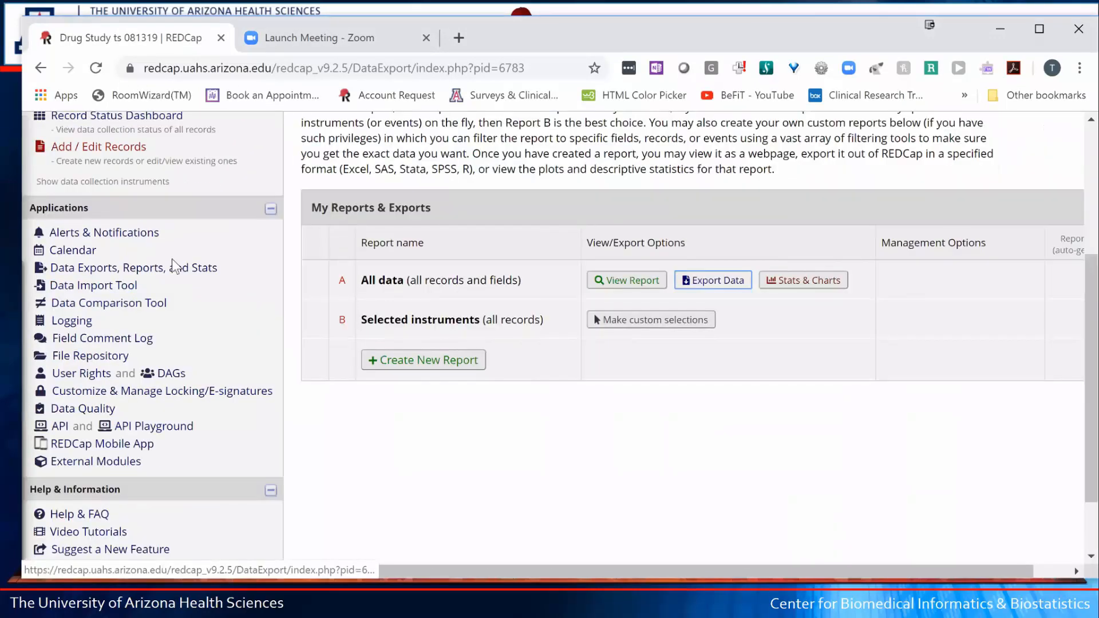
pyautogui.scroll(1, 167, 334)
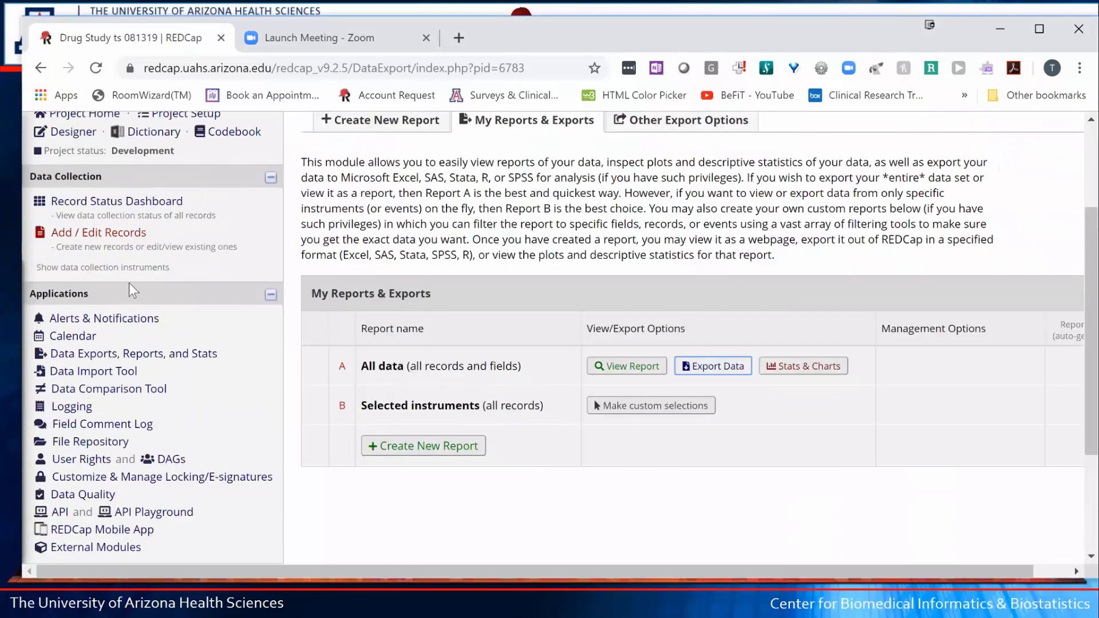
pyautogui.scroll(1, 297, 317)
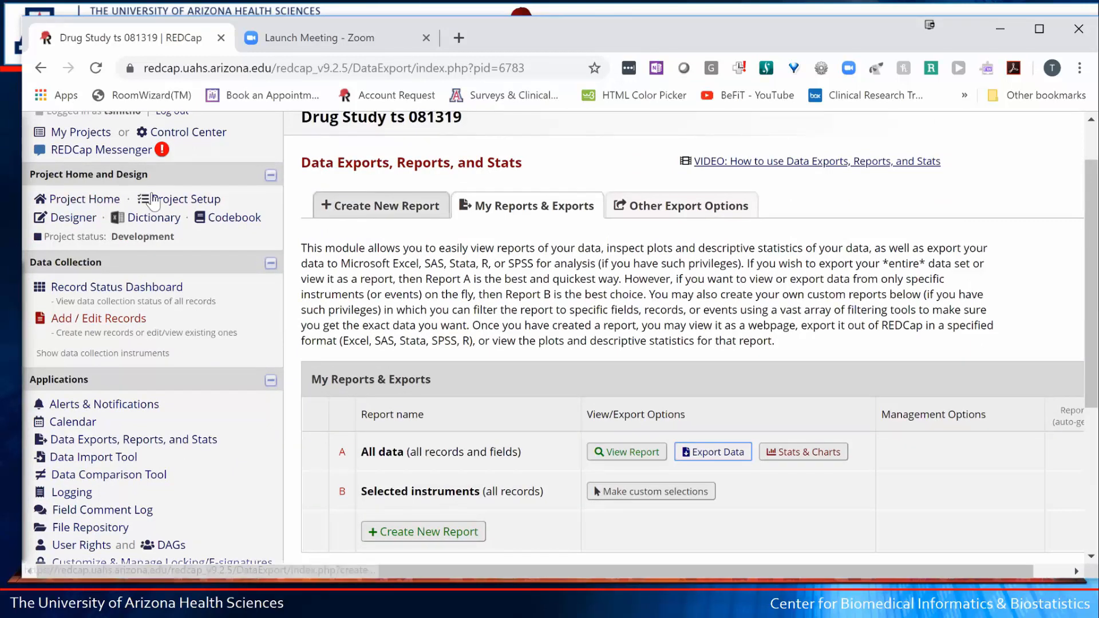
# - Open the Screening Form in the Online Designer and scroll down to its exercise matrix fields
pyautogui.click(73, 217)
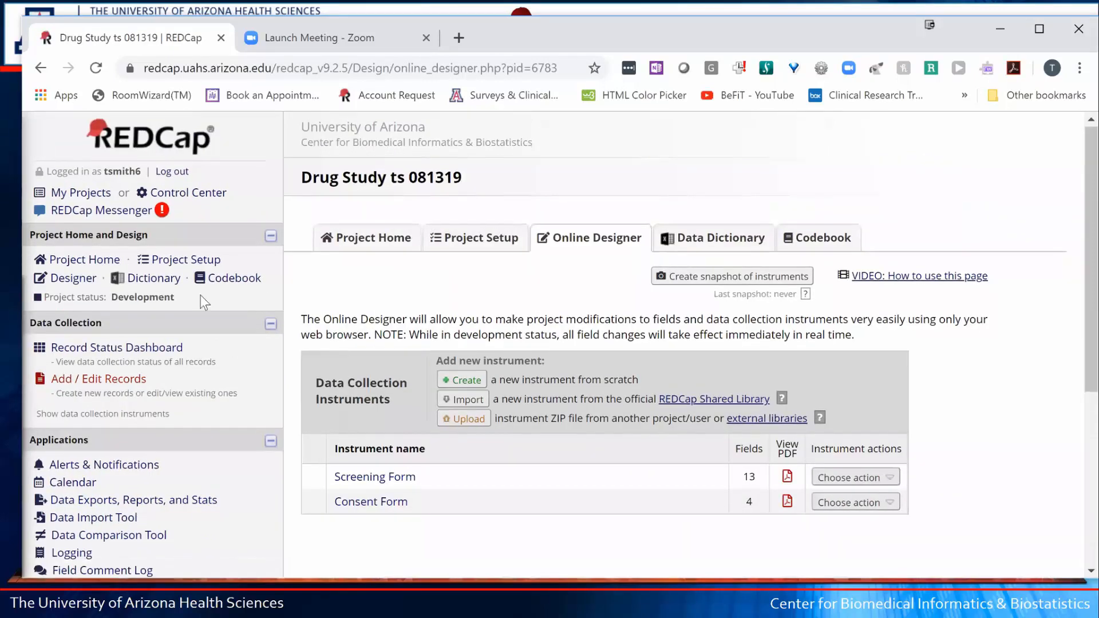
pyautogui.scroll(-3, 324, 283)
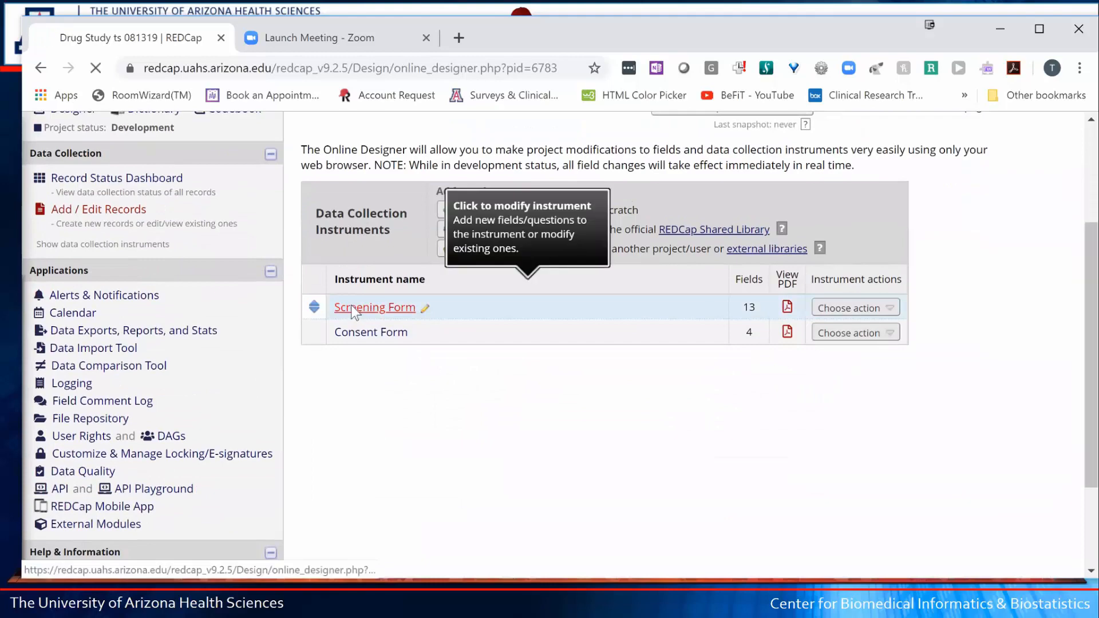
pyautogui.click(352, 308)
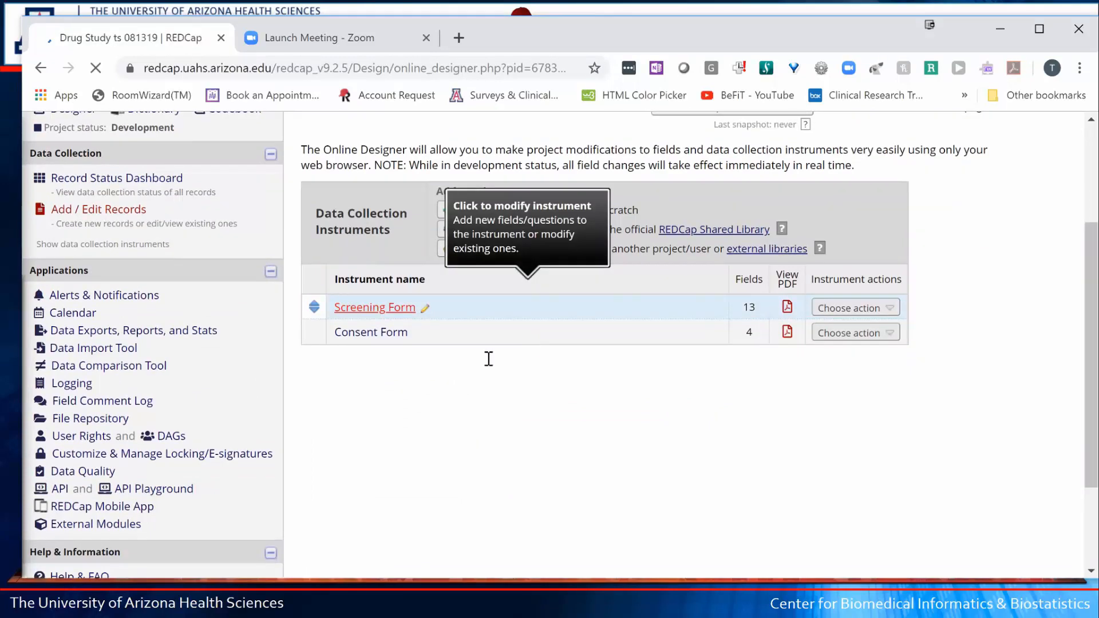
pyautogui.scroll(-6, 500, 368)
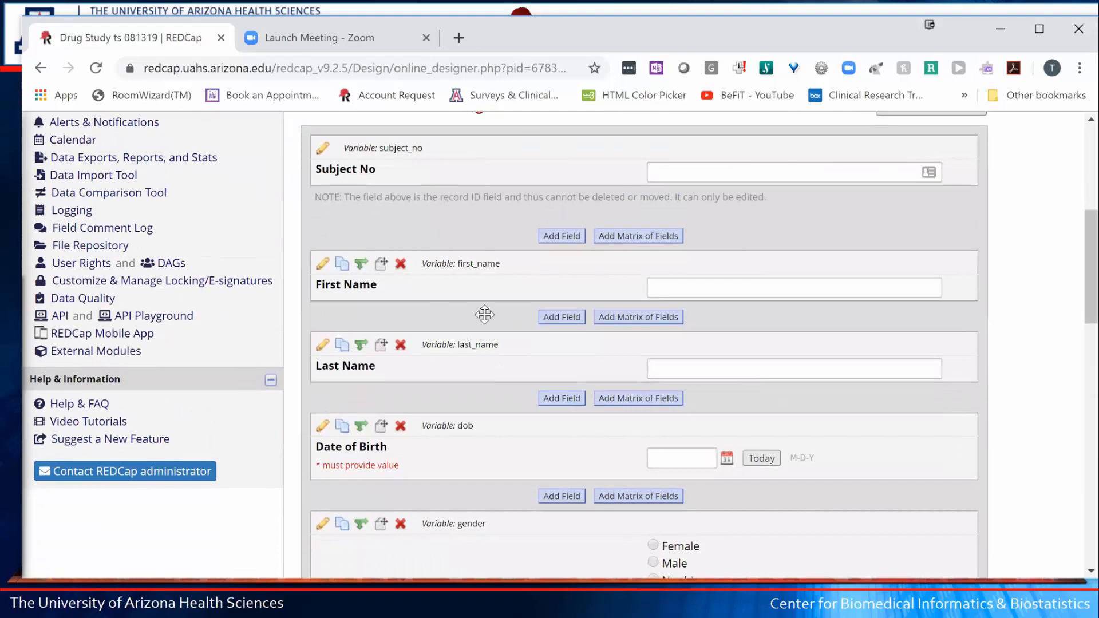
pyautogui.scroll(-14, 484, 314)
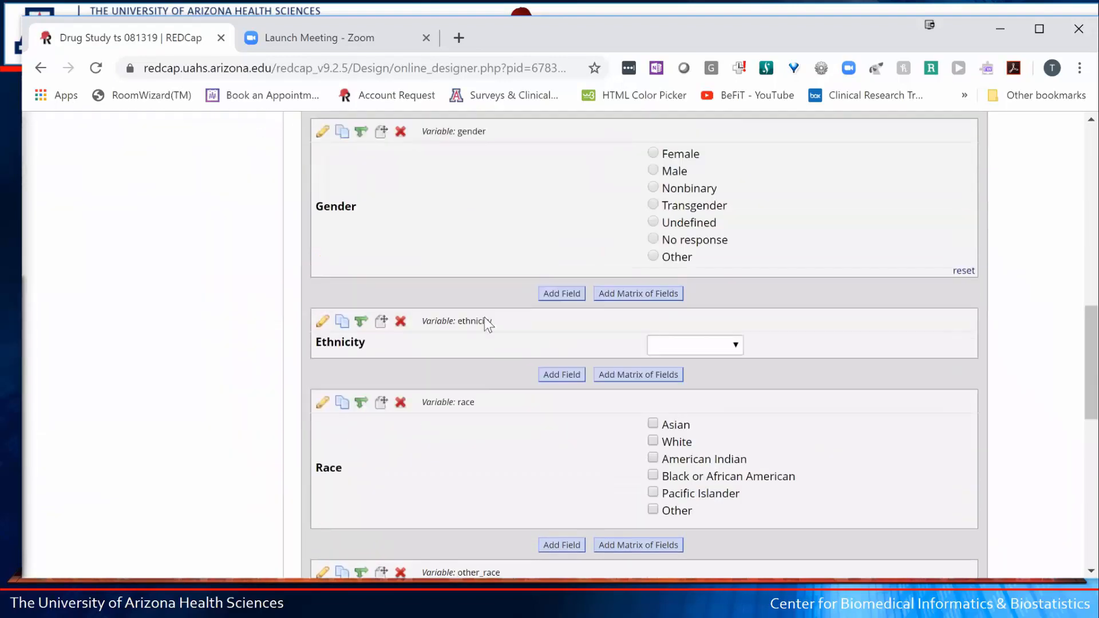
pyautogui.scroll(-4, 487, 324)
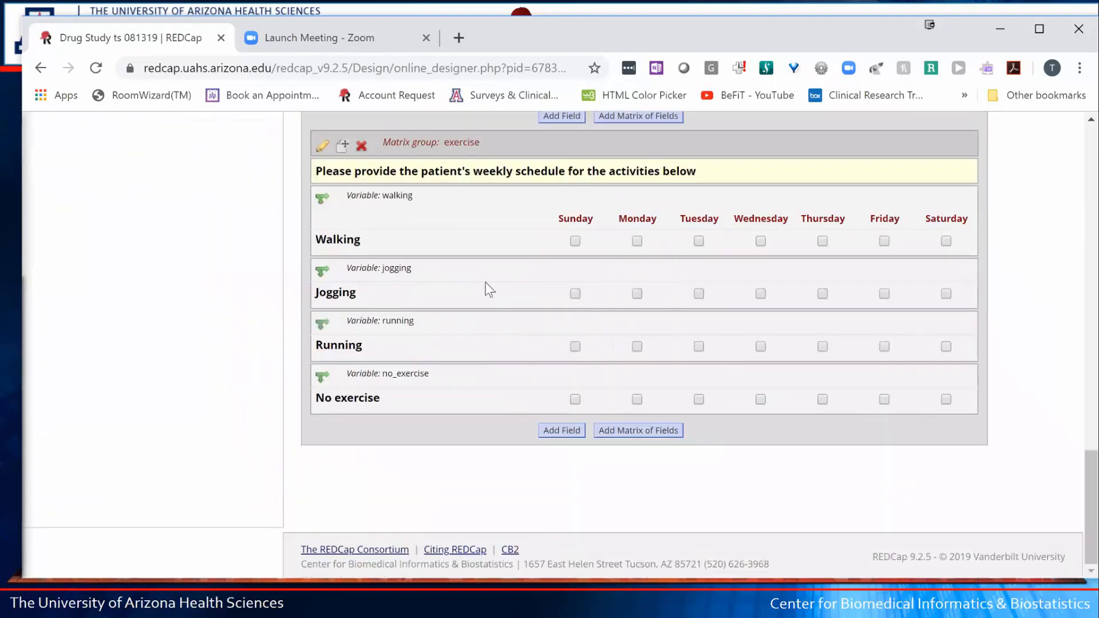